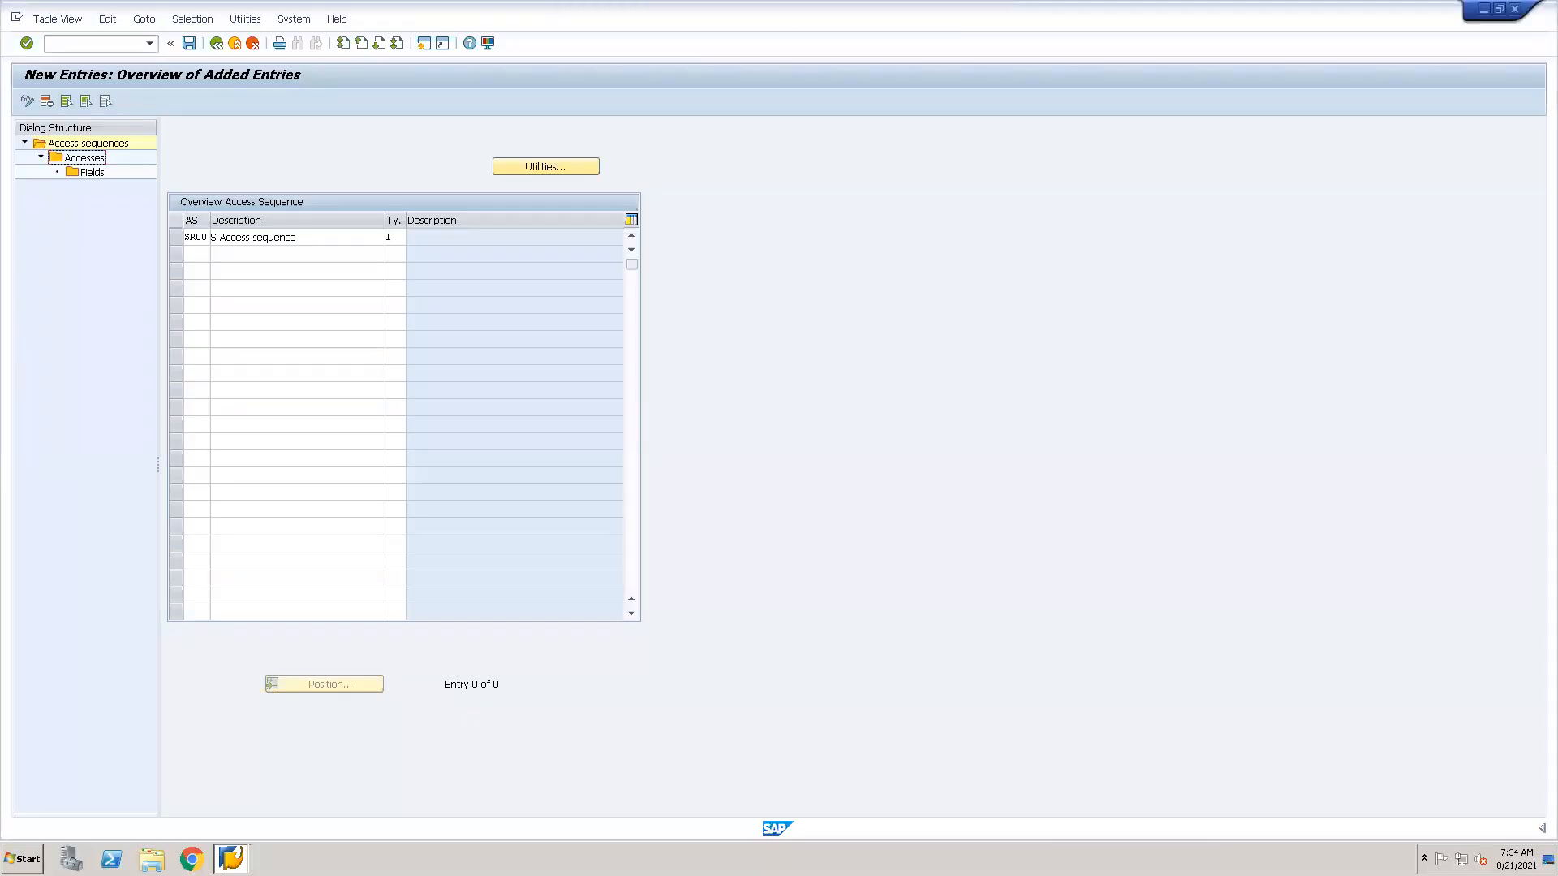
Discard the unsaved new access sequence entry and return to the access sequences overview.
{"action": "left_click", "coordinate": [91, 48]}
{"action": "left_click", "coordinate": [216, 44]}
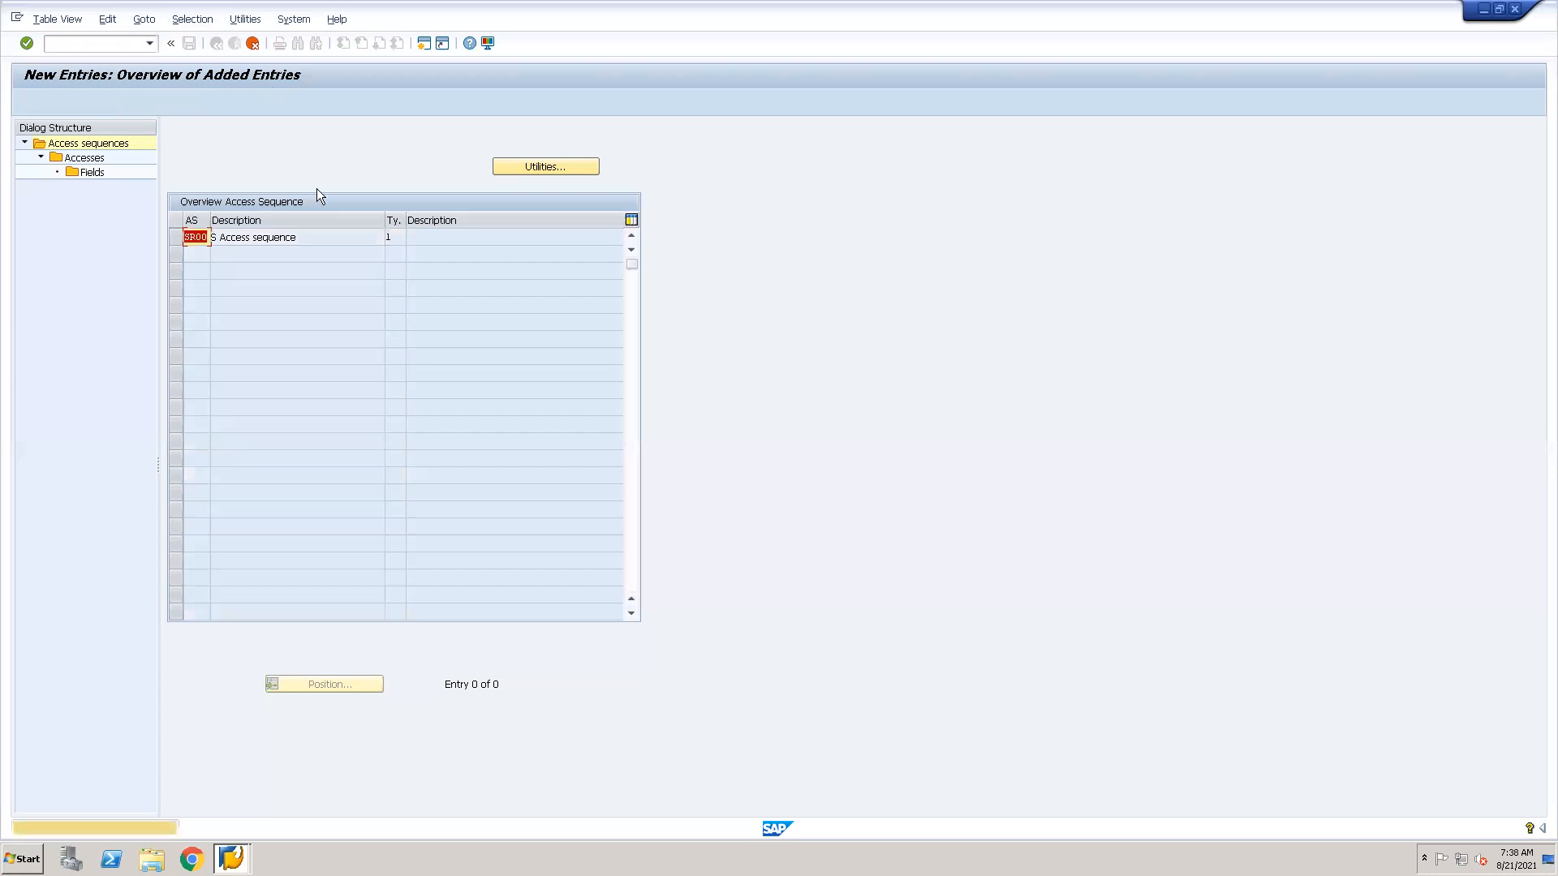
{"action": "left_click", "coordinate": [253, 43]}
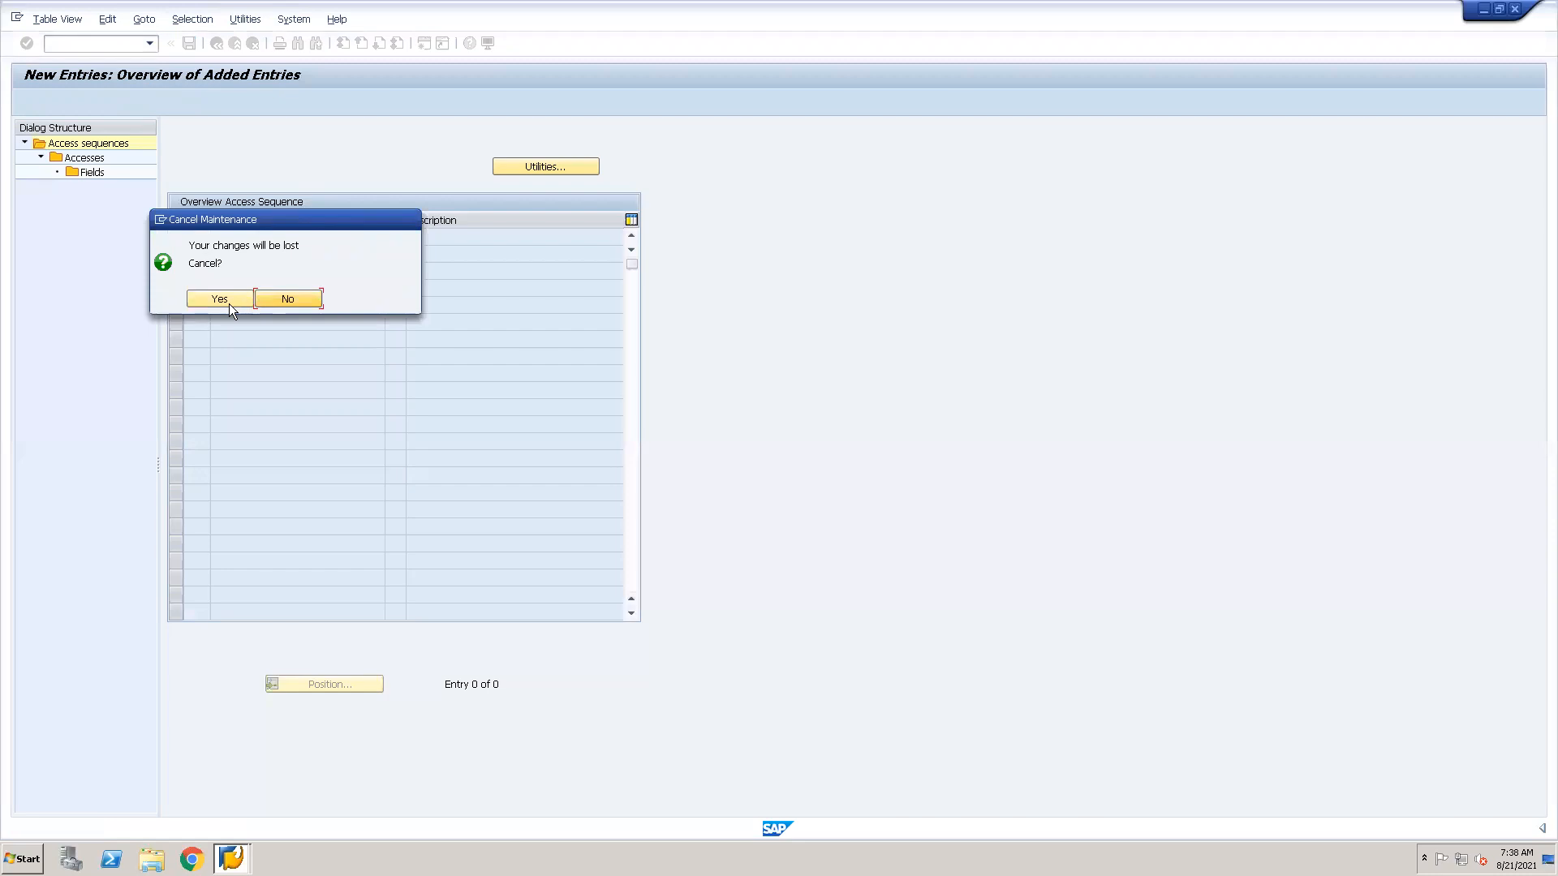
{"action": "left_click", "coordinate": [228, 299]}
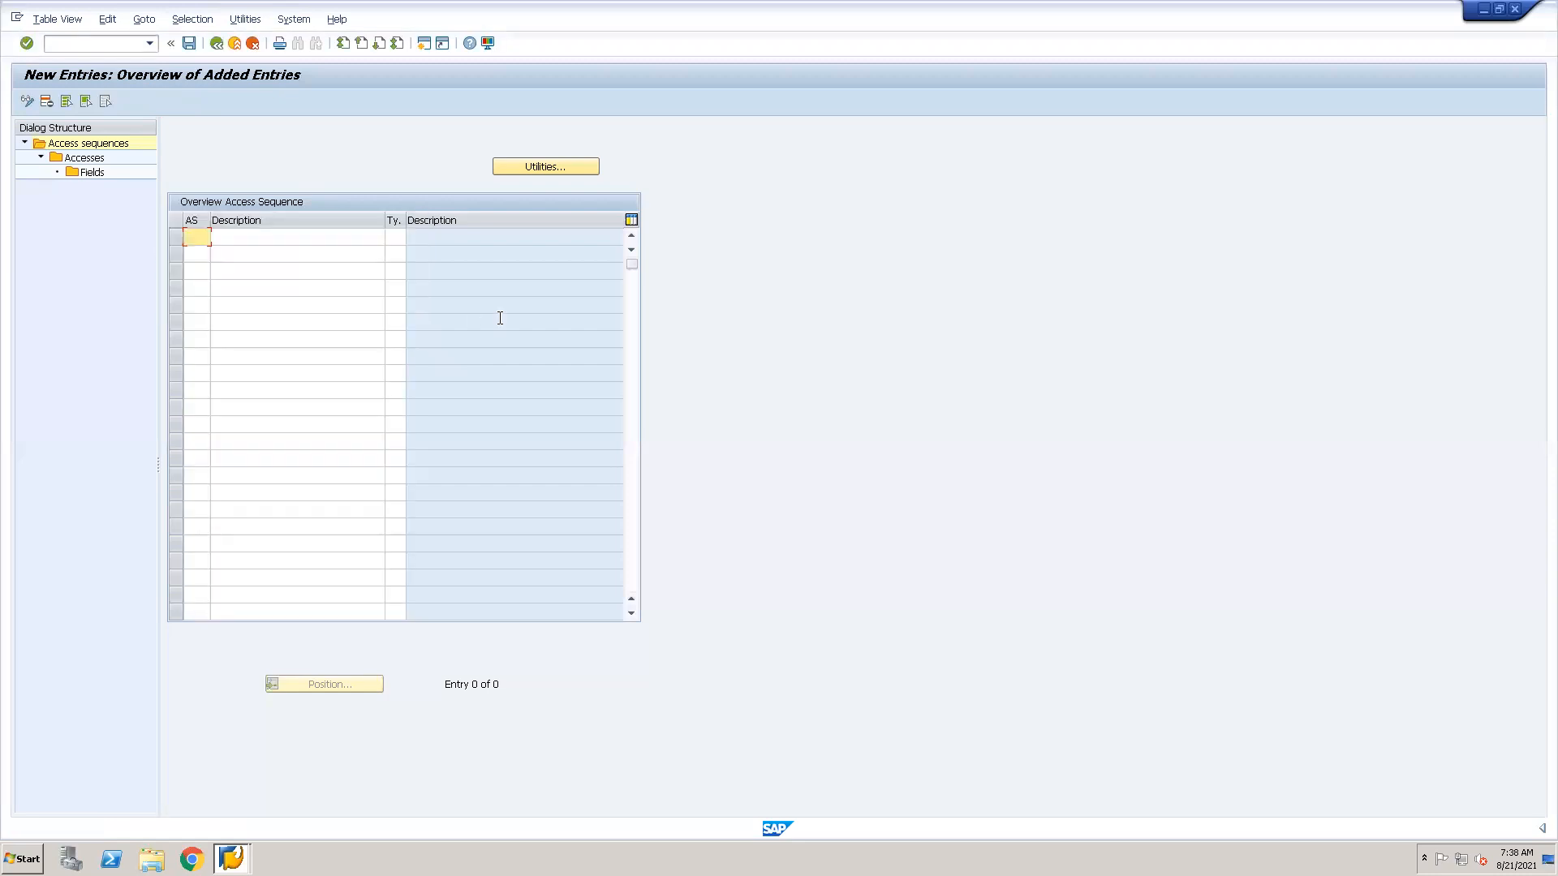
{"action": "left_click", "coordinate": [216, 43]}
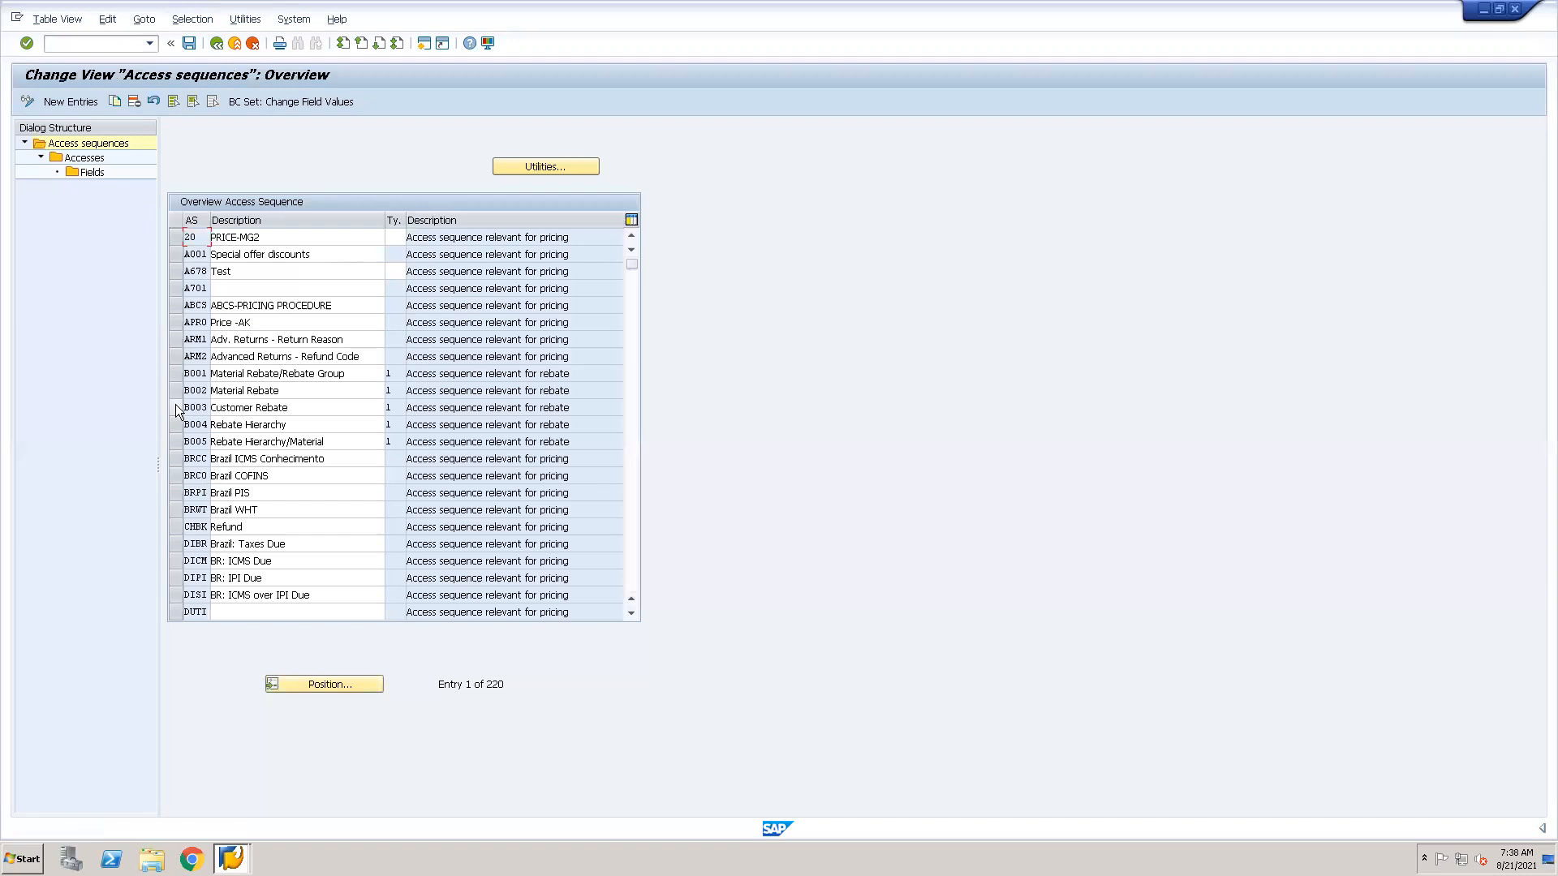
View the accesses of access sequence ARM2 and return to the access sequences overview.
{"action": "left_click", "coordinate": [175, 354]}
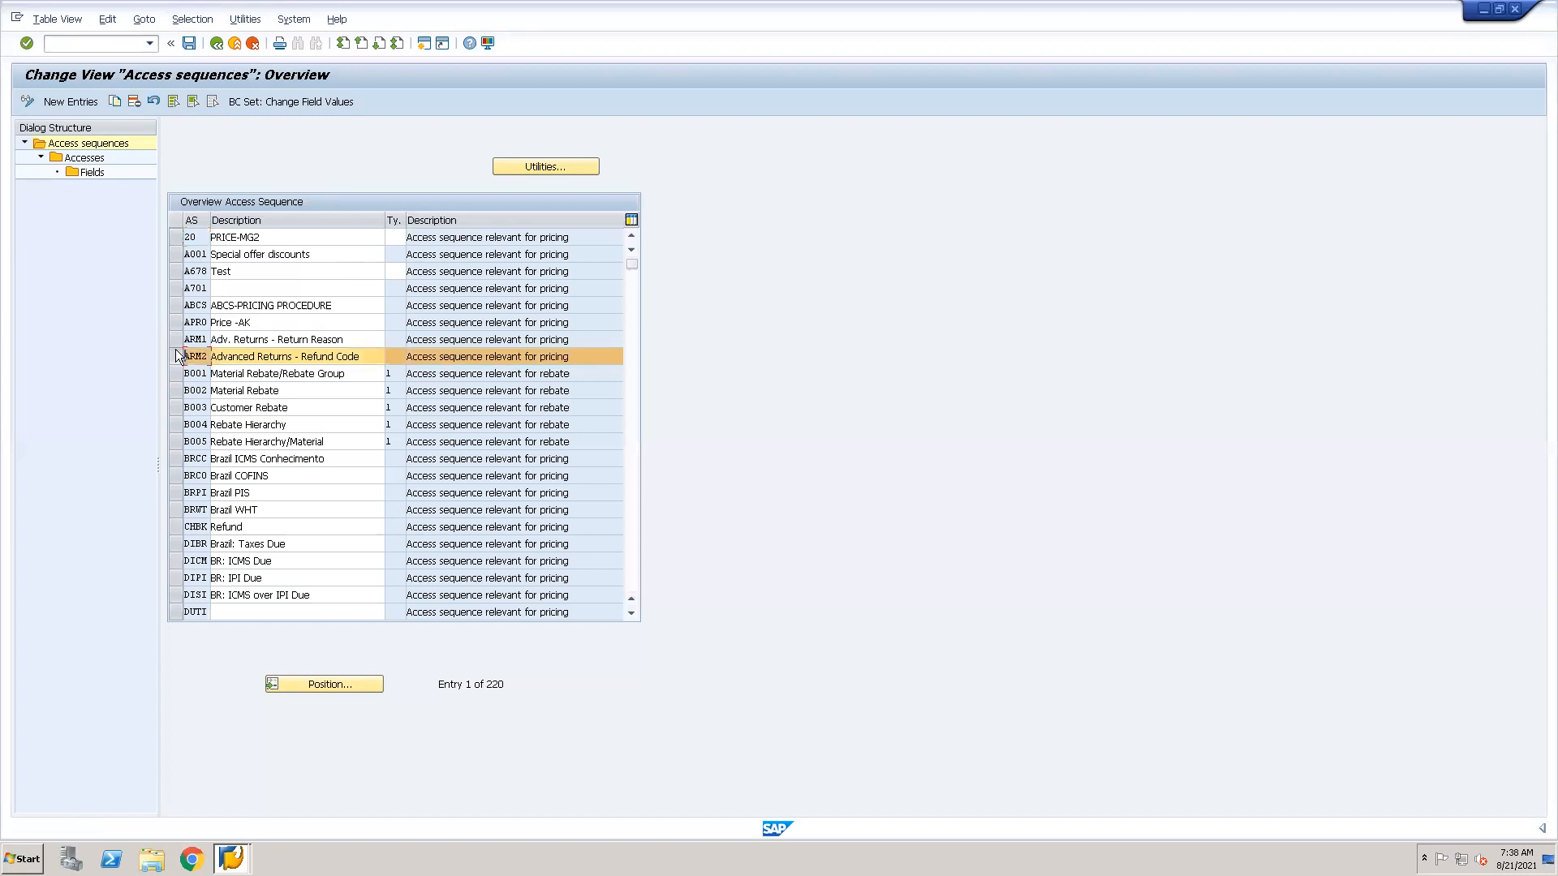
{"action": "left_click", "coordinate": [175, 350]}
{"action": "double_click", "coordinate": [84, 157]}
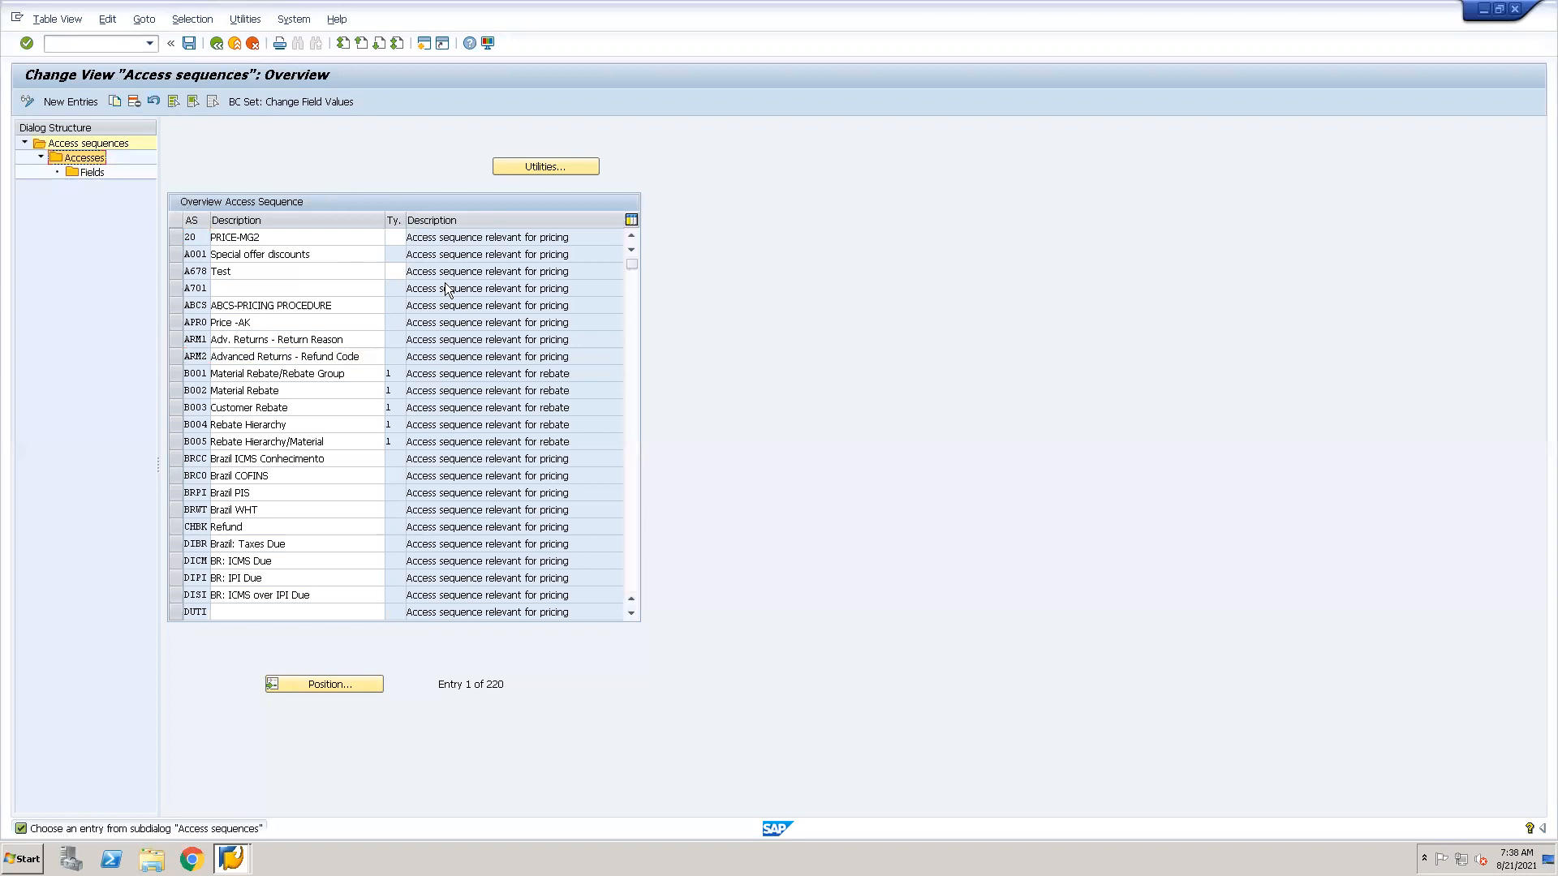
{"action": "left_click", "coordinate": [176, 358]}
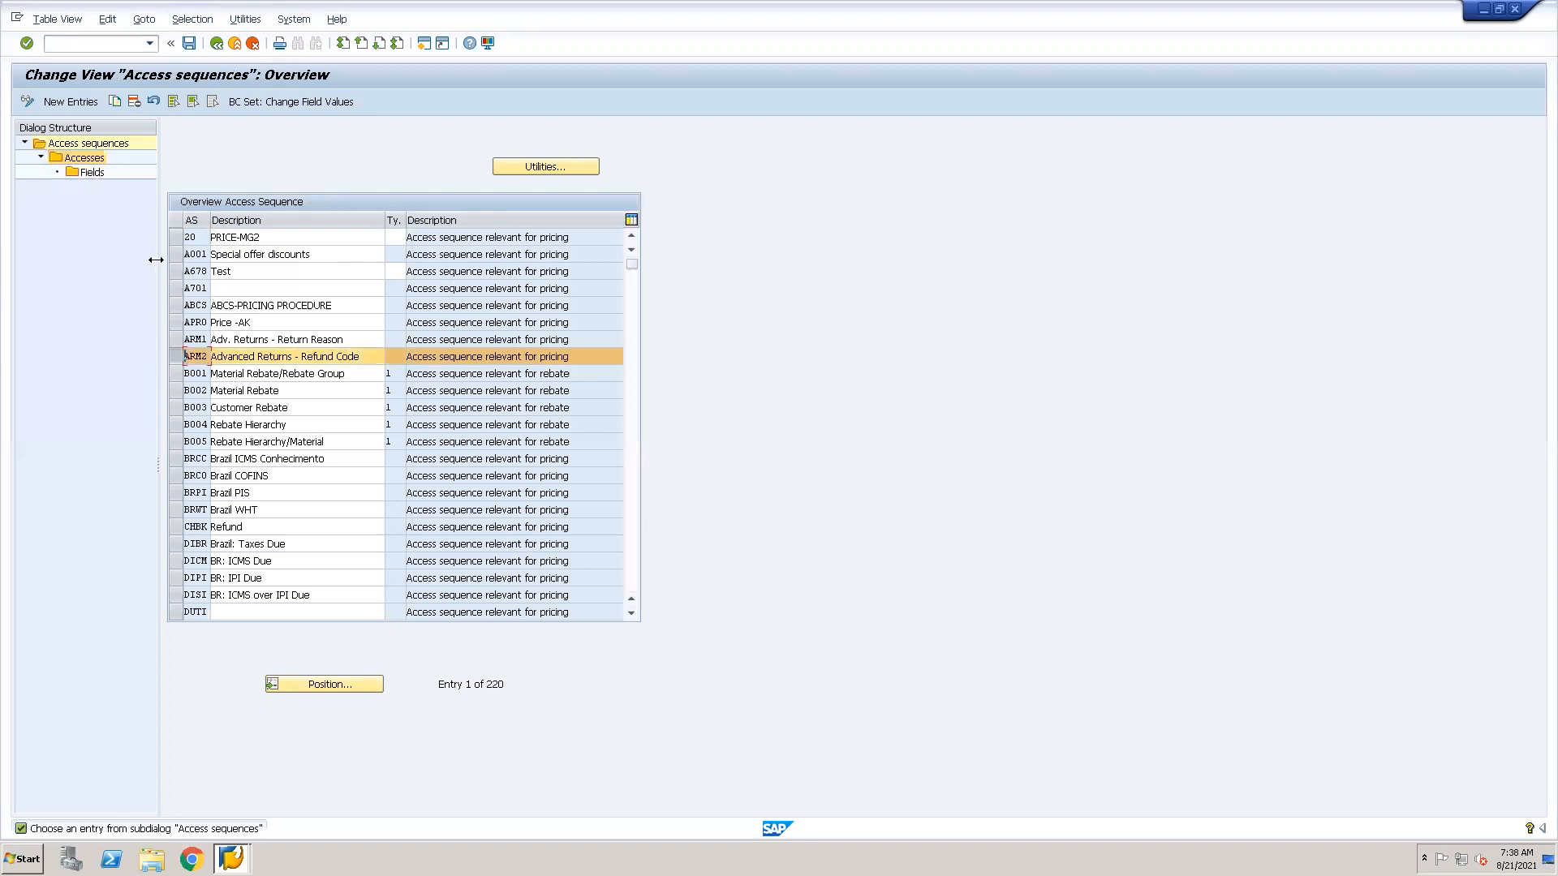
{"action": "double_click", "coordinate": [99, 161]}
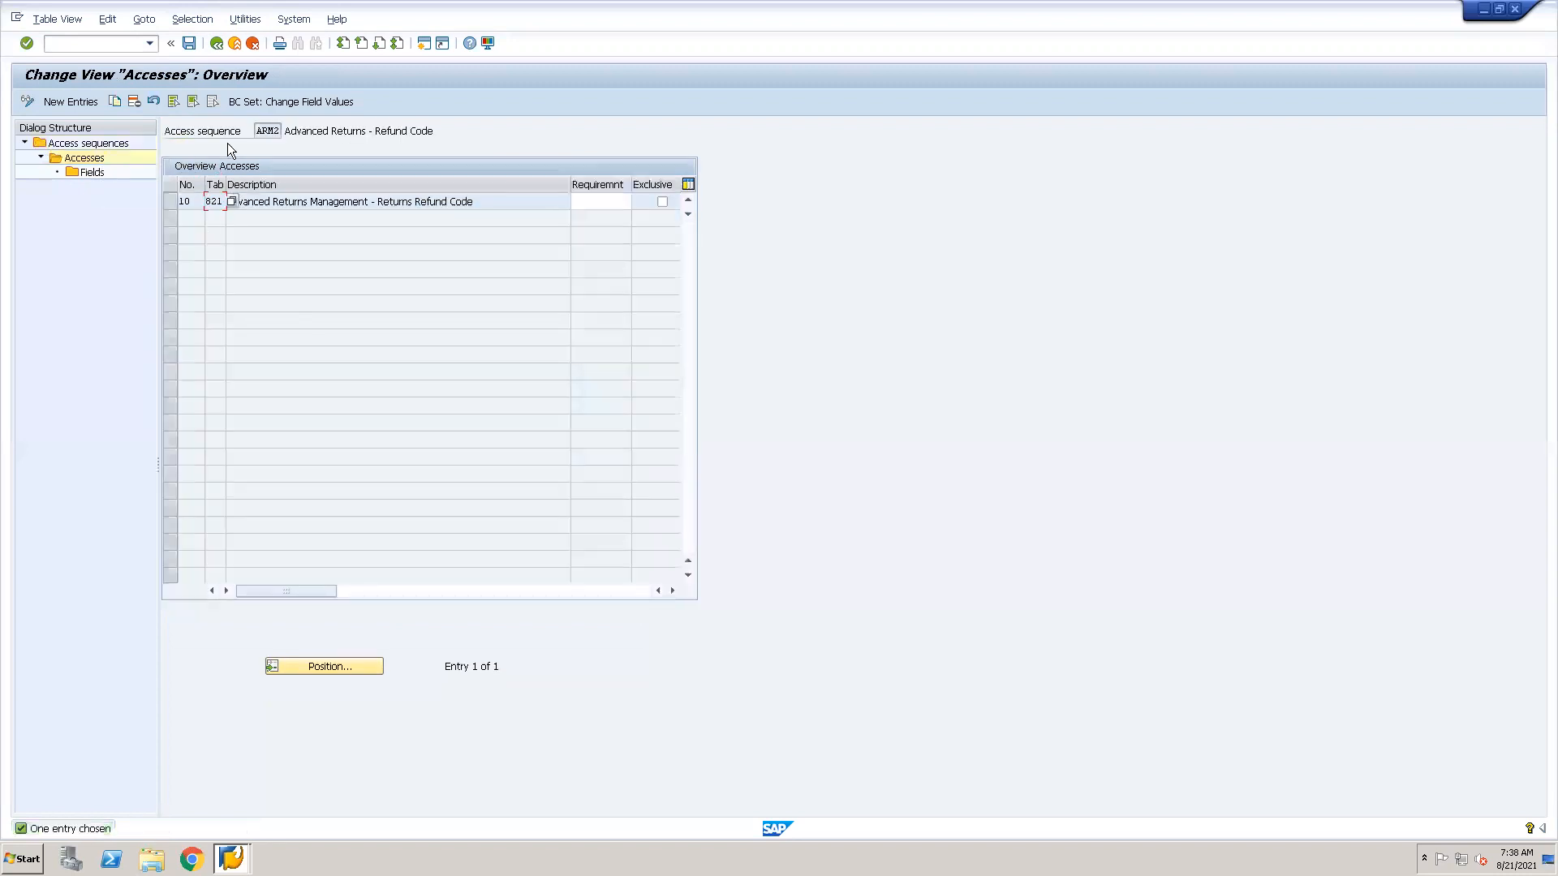
{"action": "left_click", "coordinate": [215, 43]}
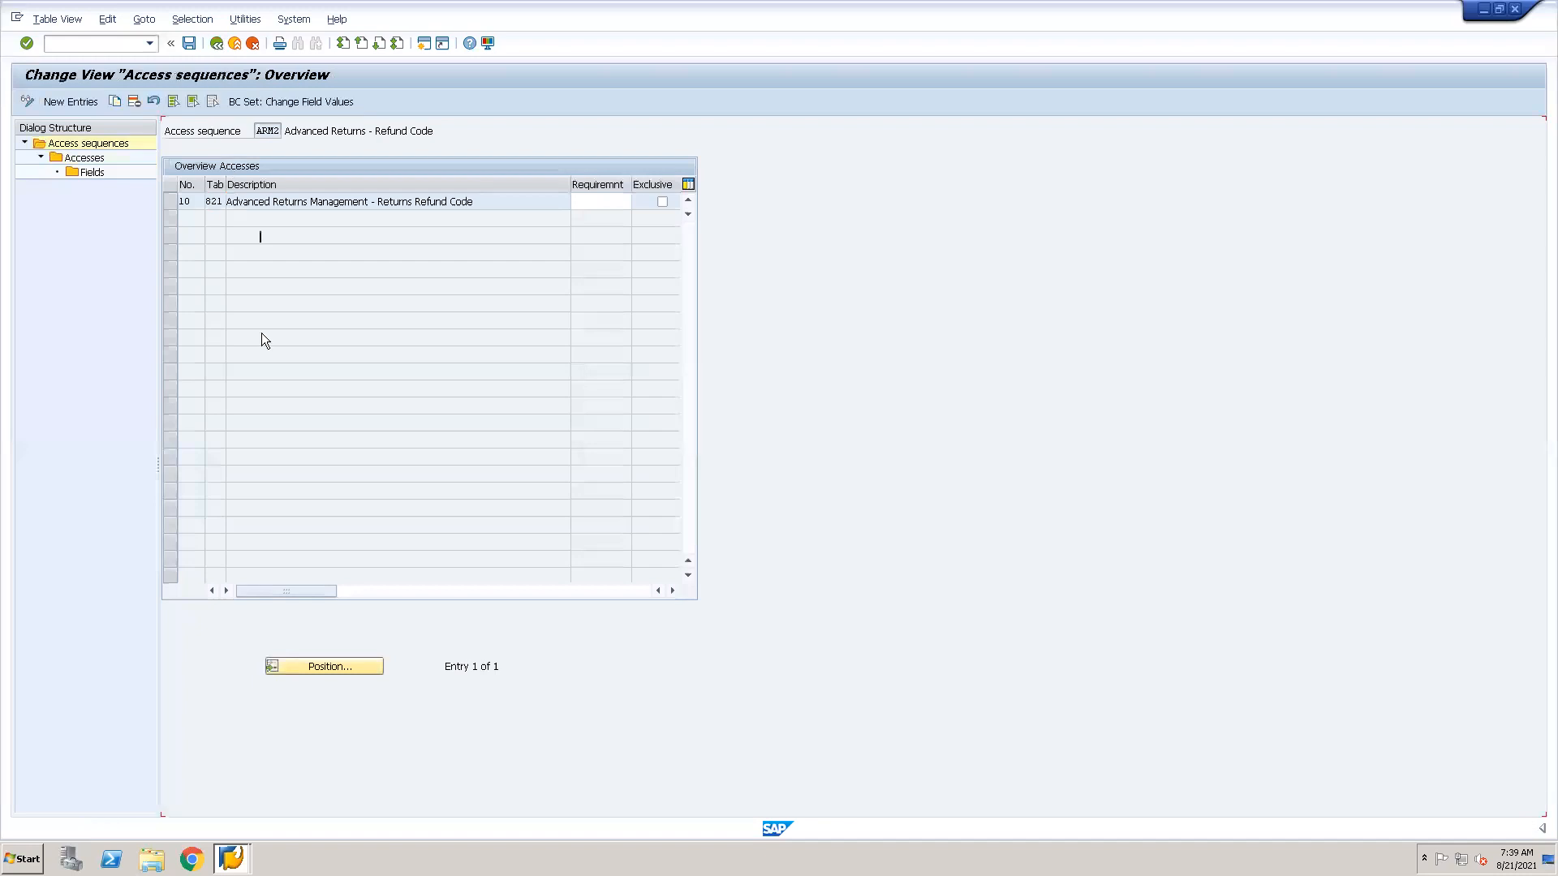
Find access sequence PR00 in the overview and open its accesses.
{"action": "left_click_drag", "start_coordinate": [632, 264], "coordinate": [633, 360]}
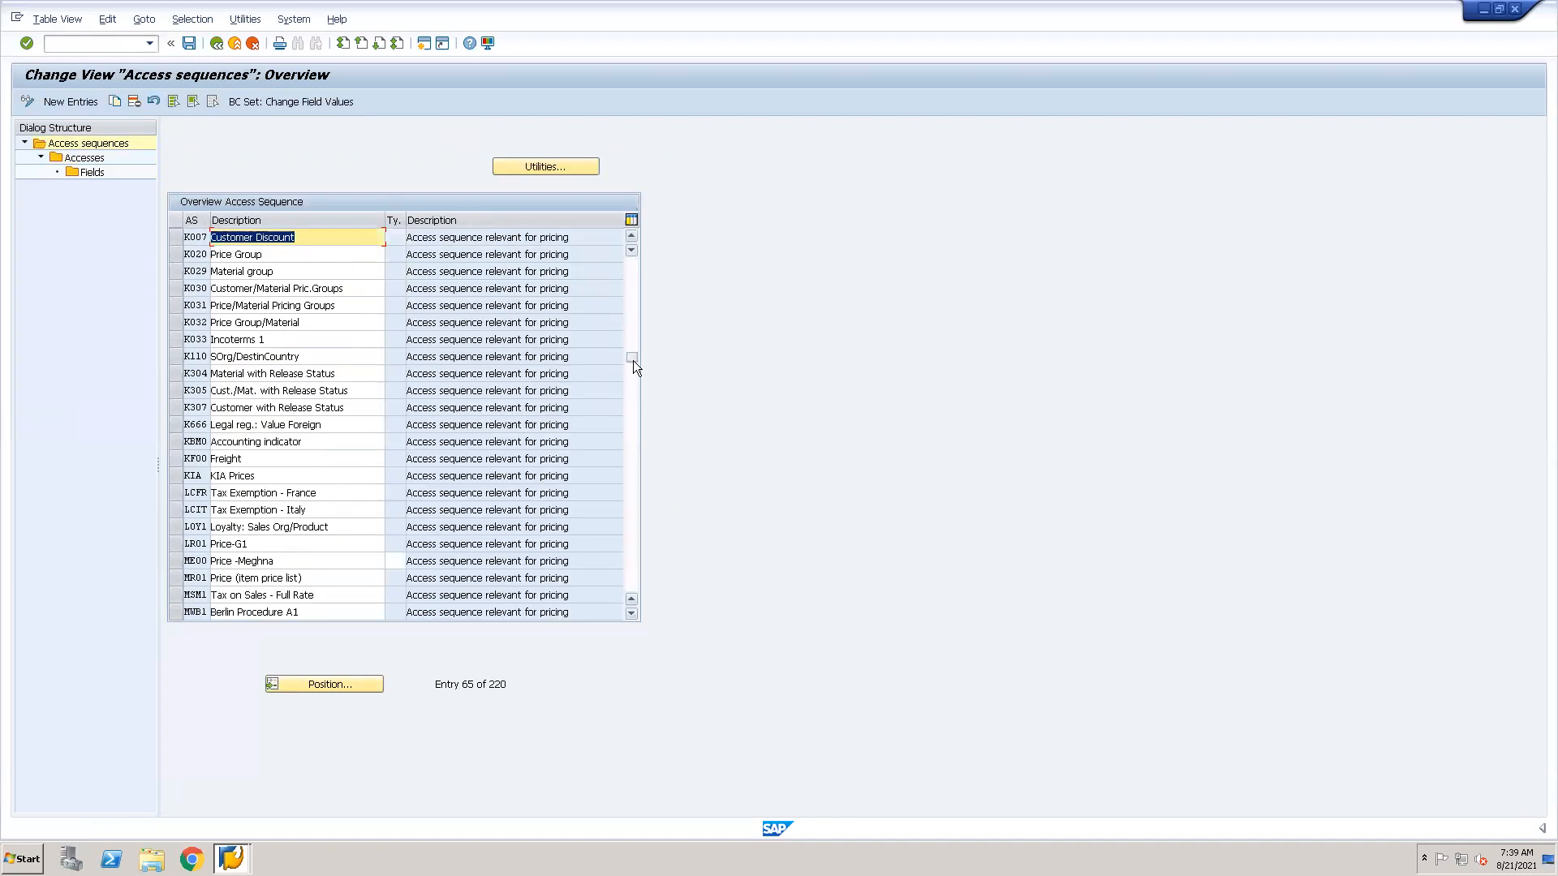
{"action": "left_click", "coordinate": [328, 683]}
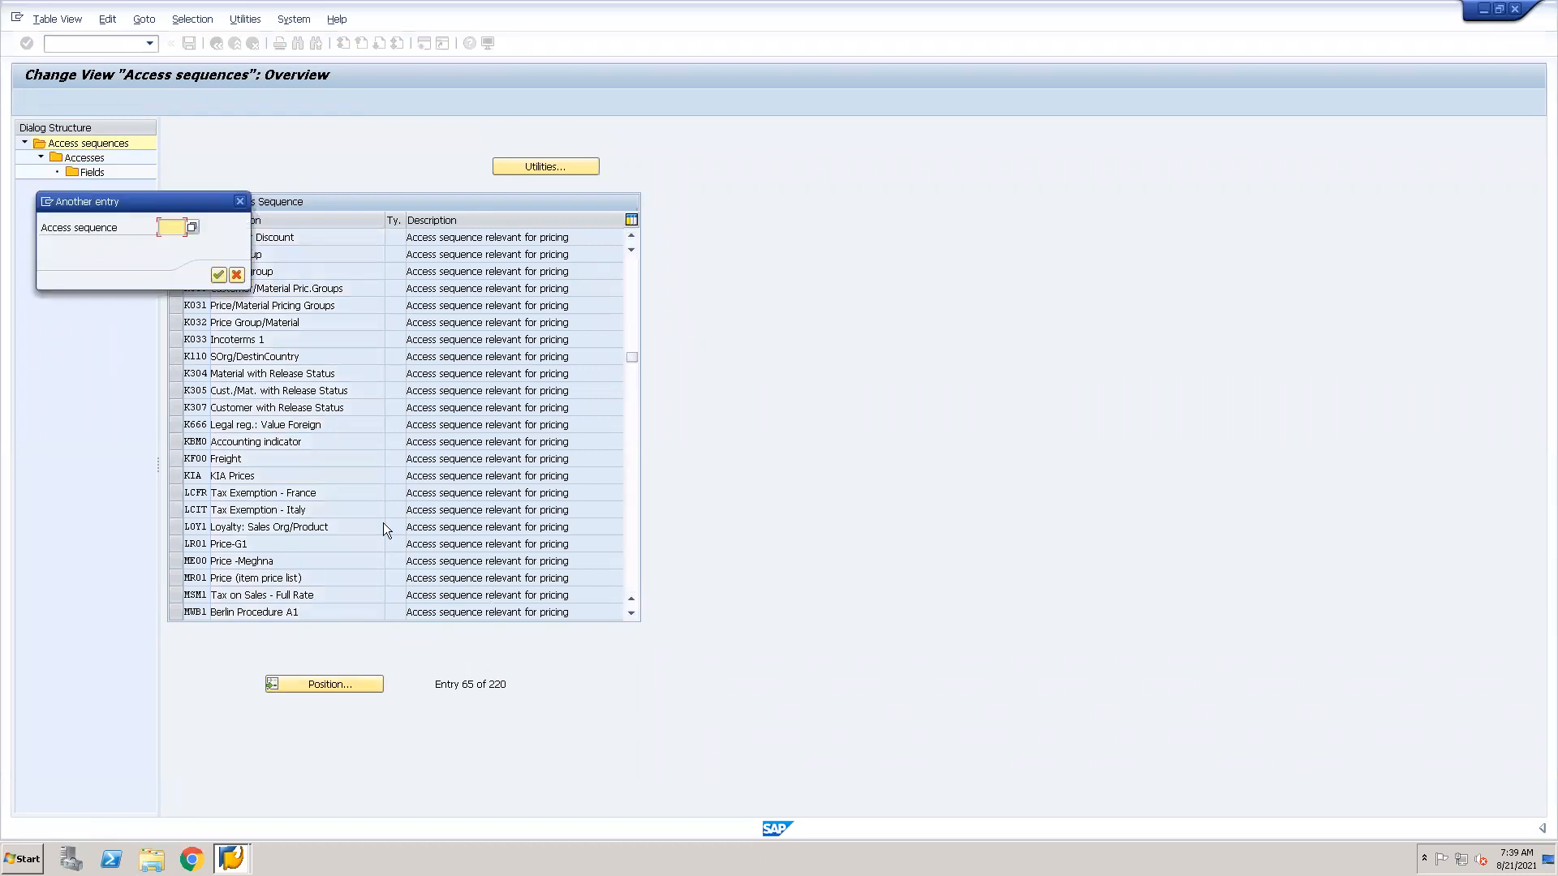
{"action": "type", "text": "PR00"}
{"action": "key", "text": "Return"}
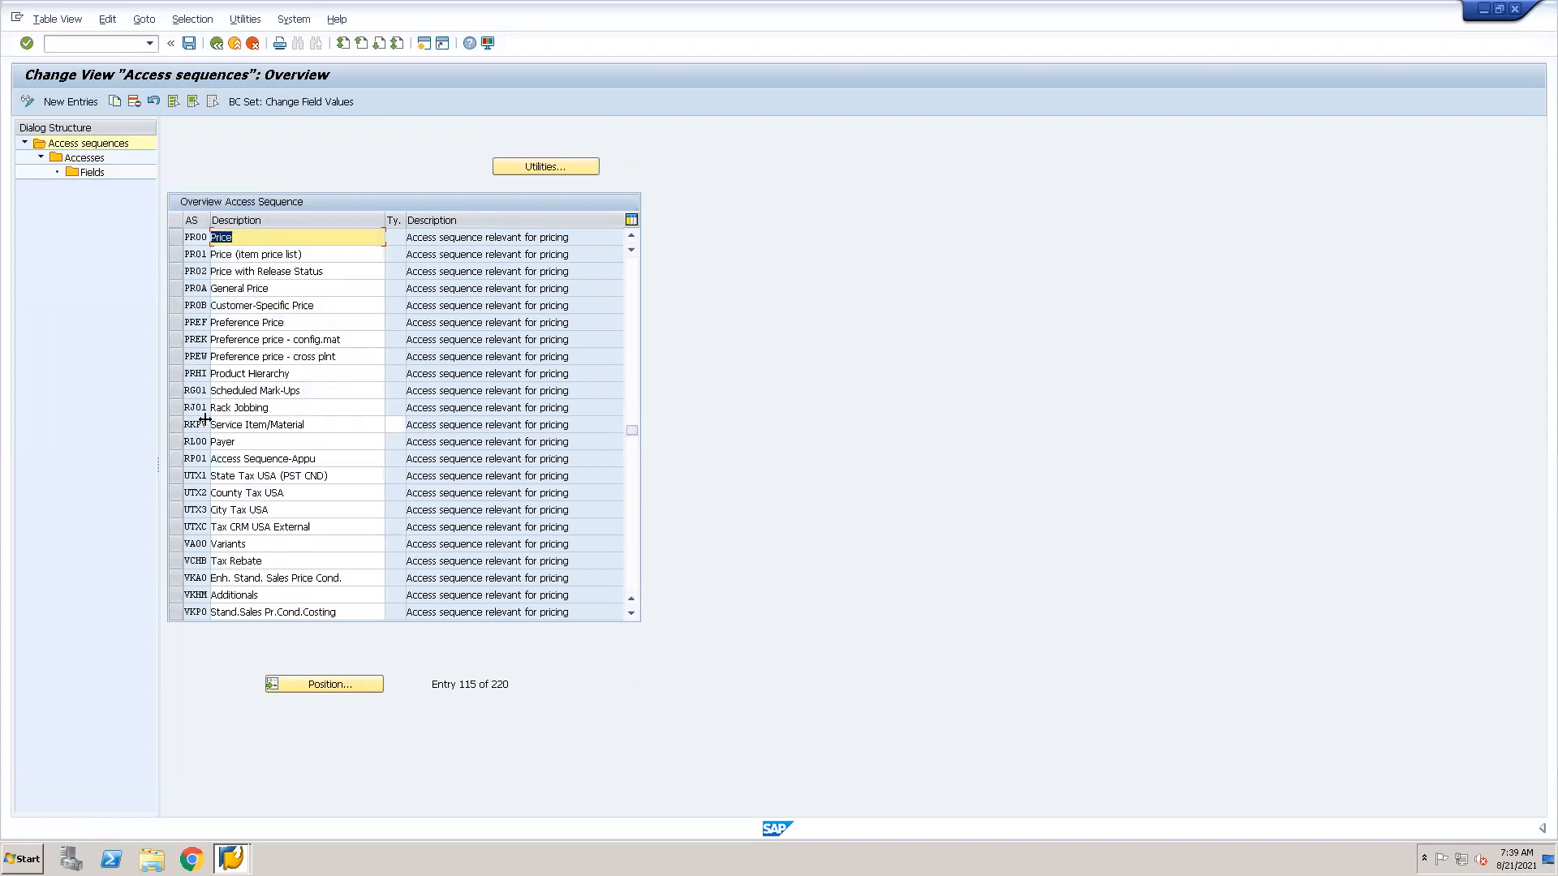
{"action": "left_click", "coordinate": [175, 232]}
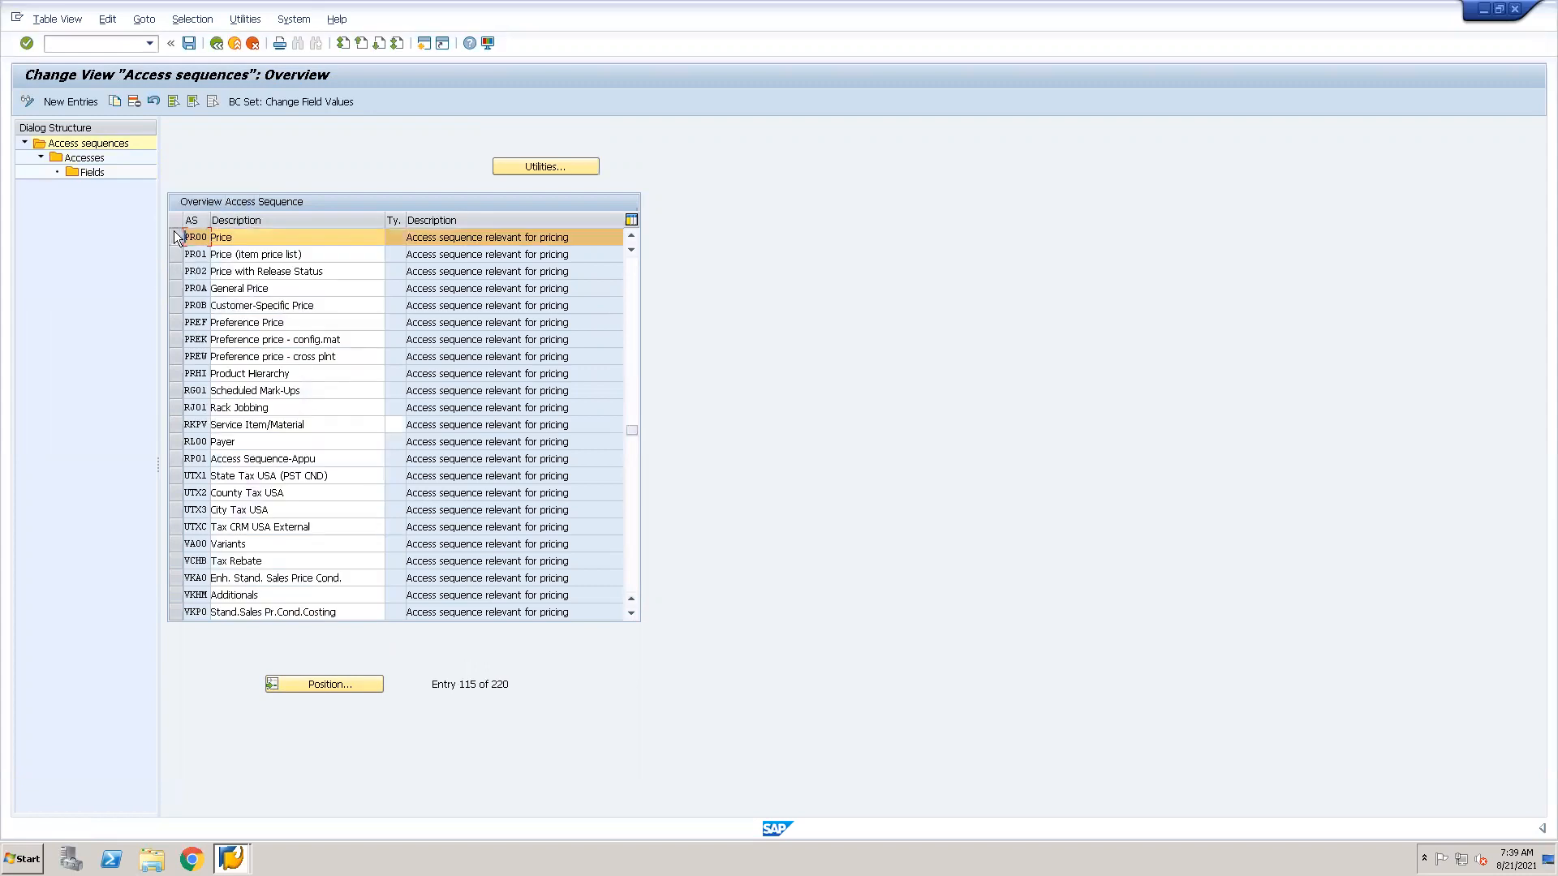
{"action": "double_click", "coordinate": [96, 160]}
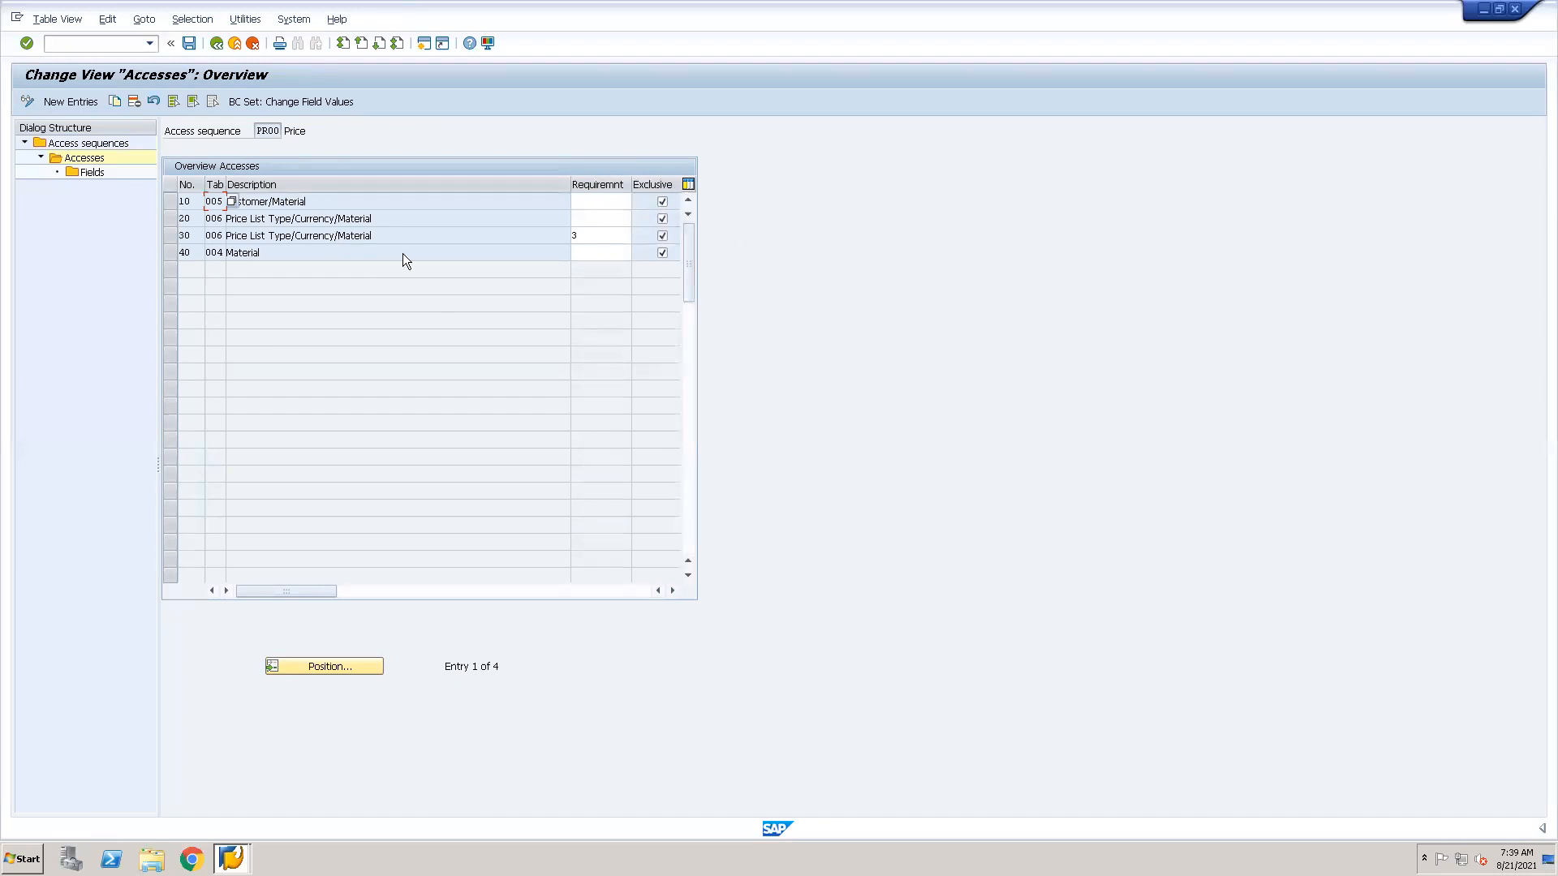
Examine the condition tables of PR00's accesses 10 to 40 and the requirement assigned to access 30.
{"action": "left_click", "coordinate": [317, 202]}
{"action": "left_click", "coordinate": [597, 232]}
{"action": "left_click", "coordinate": [165, 237]}
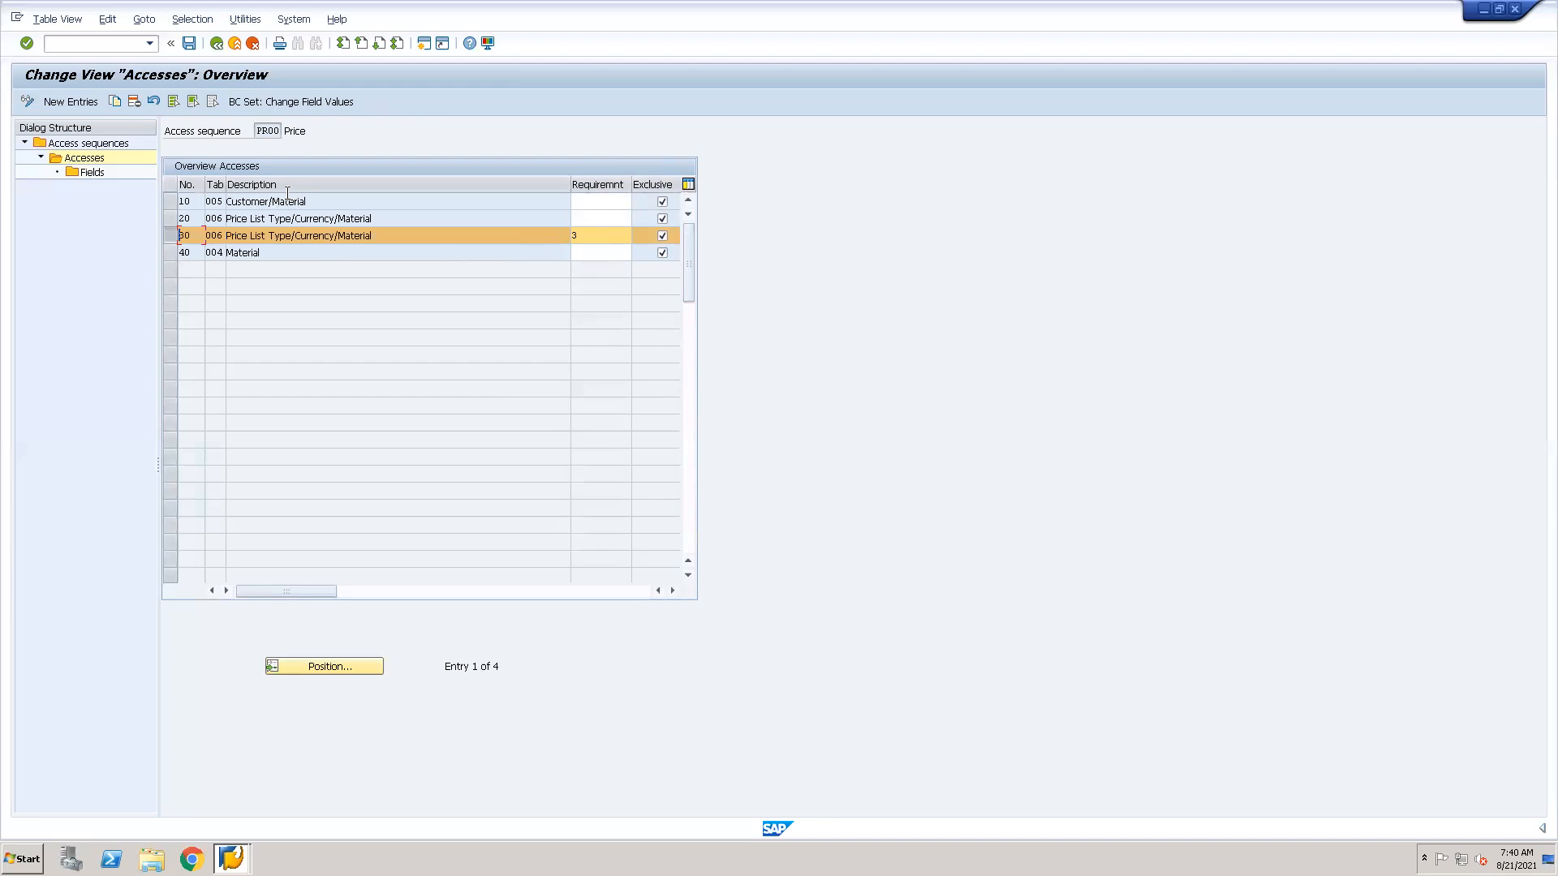
{"action": "left_click", "coordinate": [206, 203]}
{"action": "left_click_drag", "start_coordinate": [315, 202], "coordinate": [226, 201]}
{"action": "left_click_drag", "start_coordinate": [375, 219], "coordinate": [226, 217]}
{"action": "left_click_drag", "start_coordinate": [374, 236], "coordinate": [213, 253]}
{"action": "left_click", "coordinate": [287, 260]}
{"action": "left_click_drag", "start_coordinate": [308, 201], "coordinate": [227, 207]}
{"action": "left_click", "coordinate": [324, 202]}
{"action": "left_click", "coordinate": [420, 214]}
{"action": "left_click", "coordinate": [593, 235]}
{"action": "left_click", "coordinate": [271, 253]}
Start creating a sales order of type OR with sales organization 000S, distribution channel 1S and the division.
{"action": "type", "text": "ovofm"}
{"action": "key", "text": "Return"}
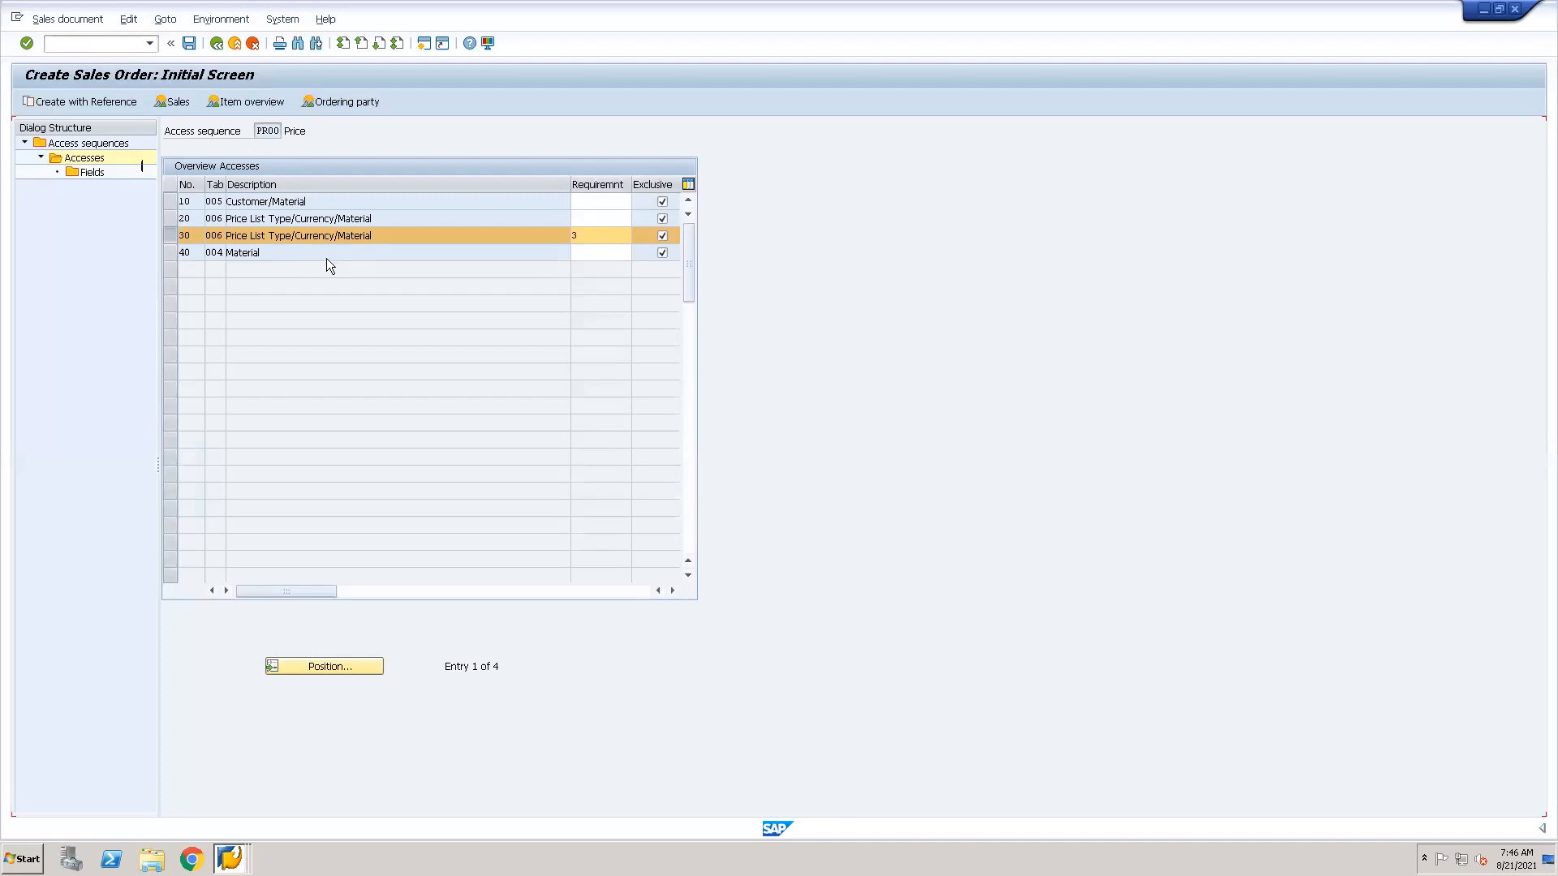
{"action": "type", "text": "or"}
{"action": "key", "text": "Tab"}
{"action": "type", "text": "000"}
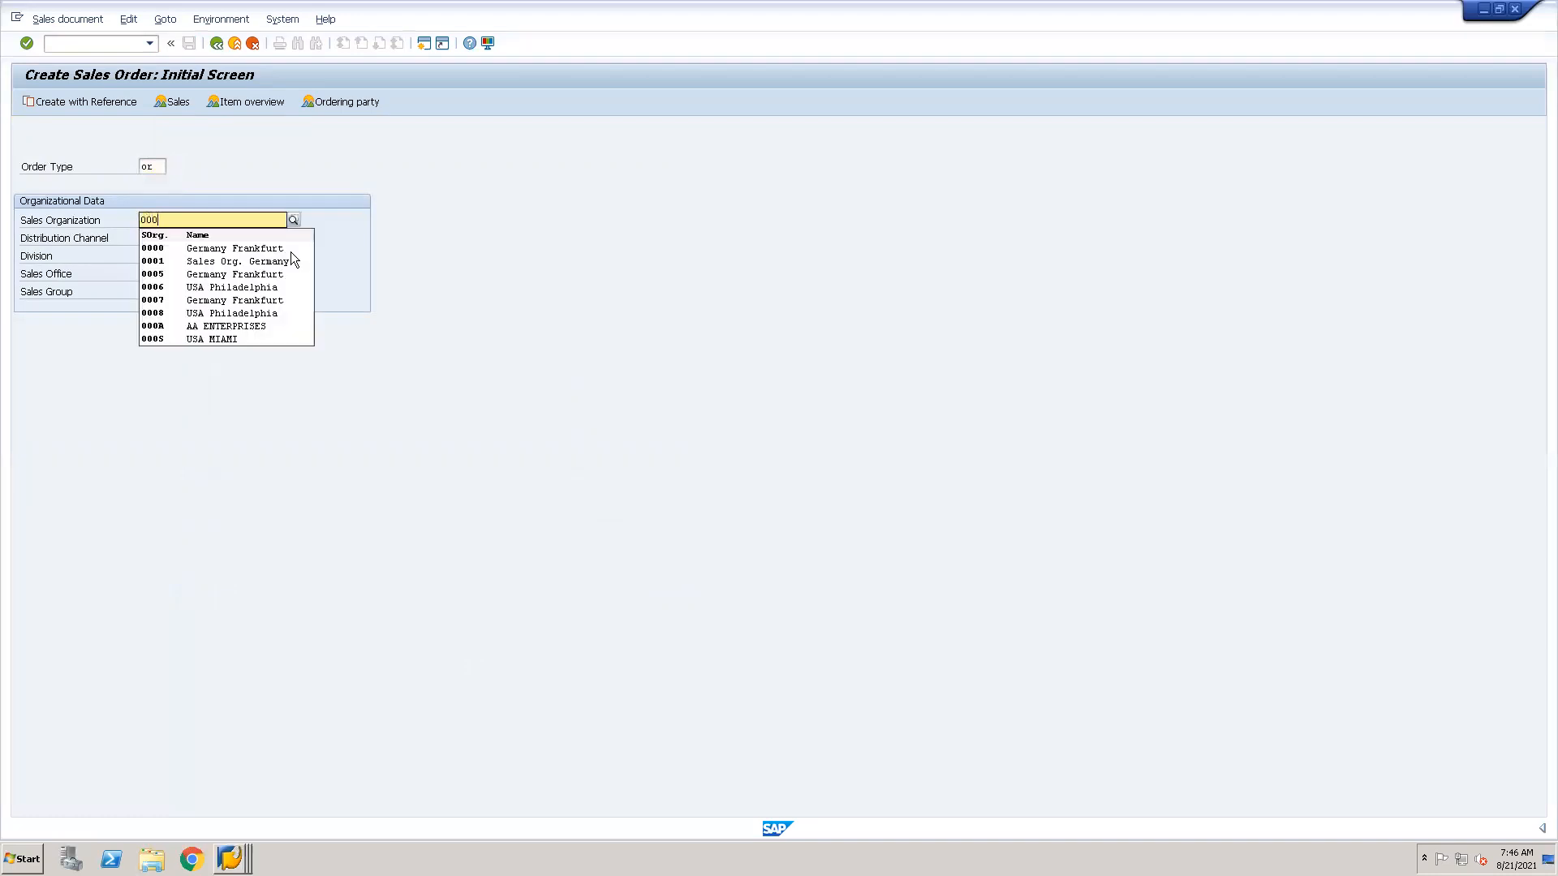
{"action": "type", "text": "5"}
{"action": "key", "text": "Tab"}
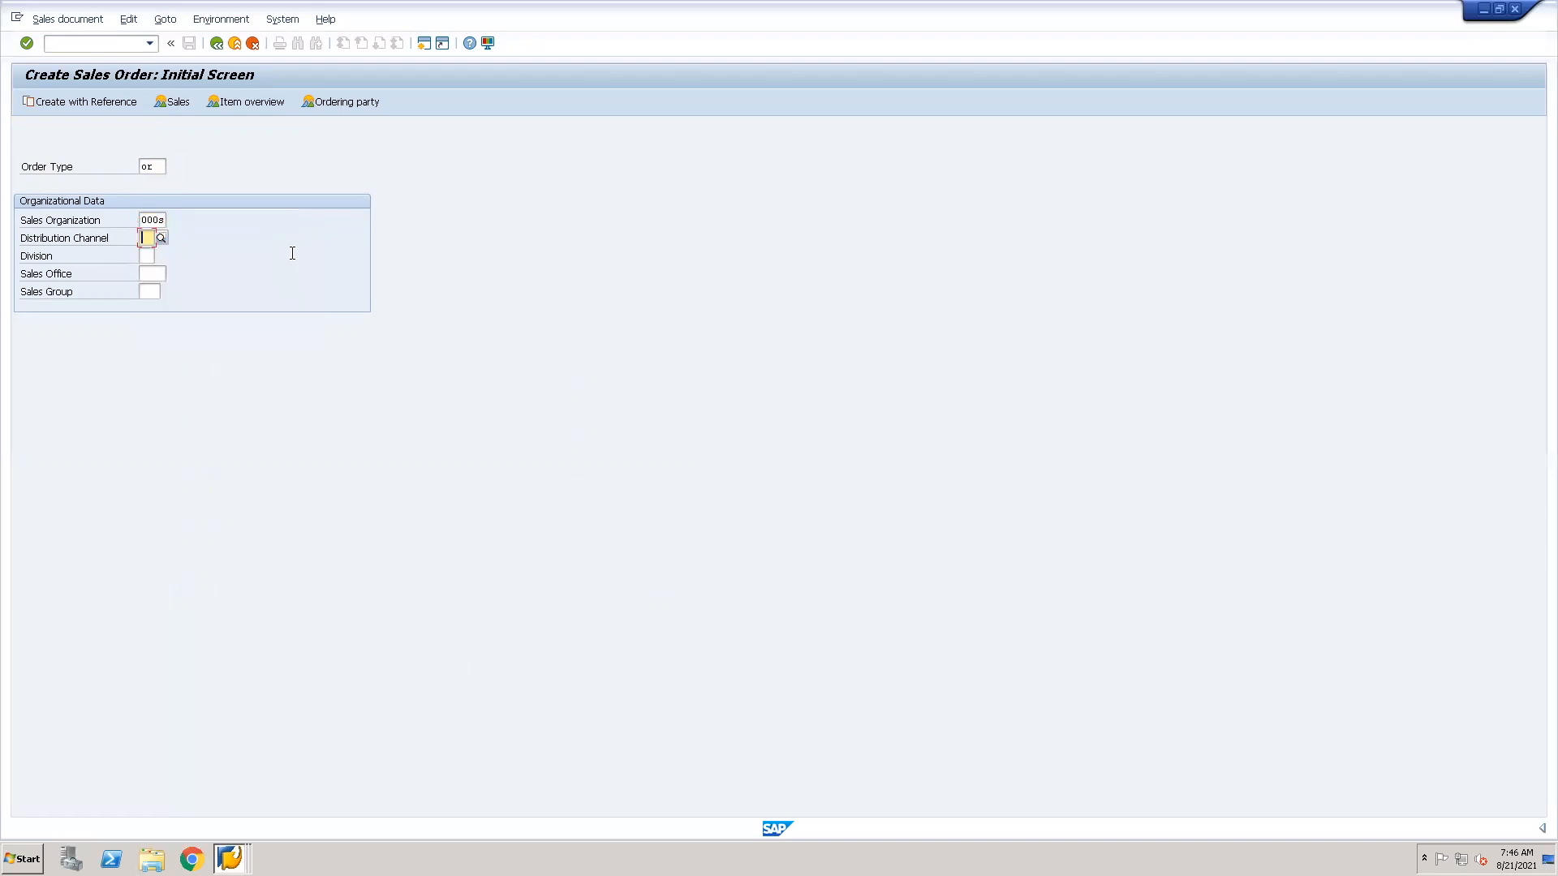
{"action": "type", "text": "15"}
{"action": "key", "text": "Tab"}
{"action": "type", "text": "1a"}
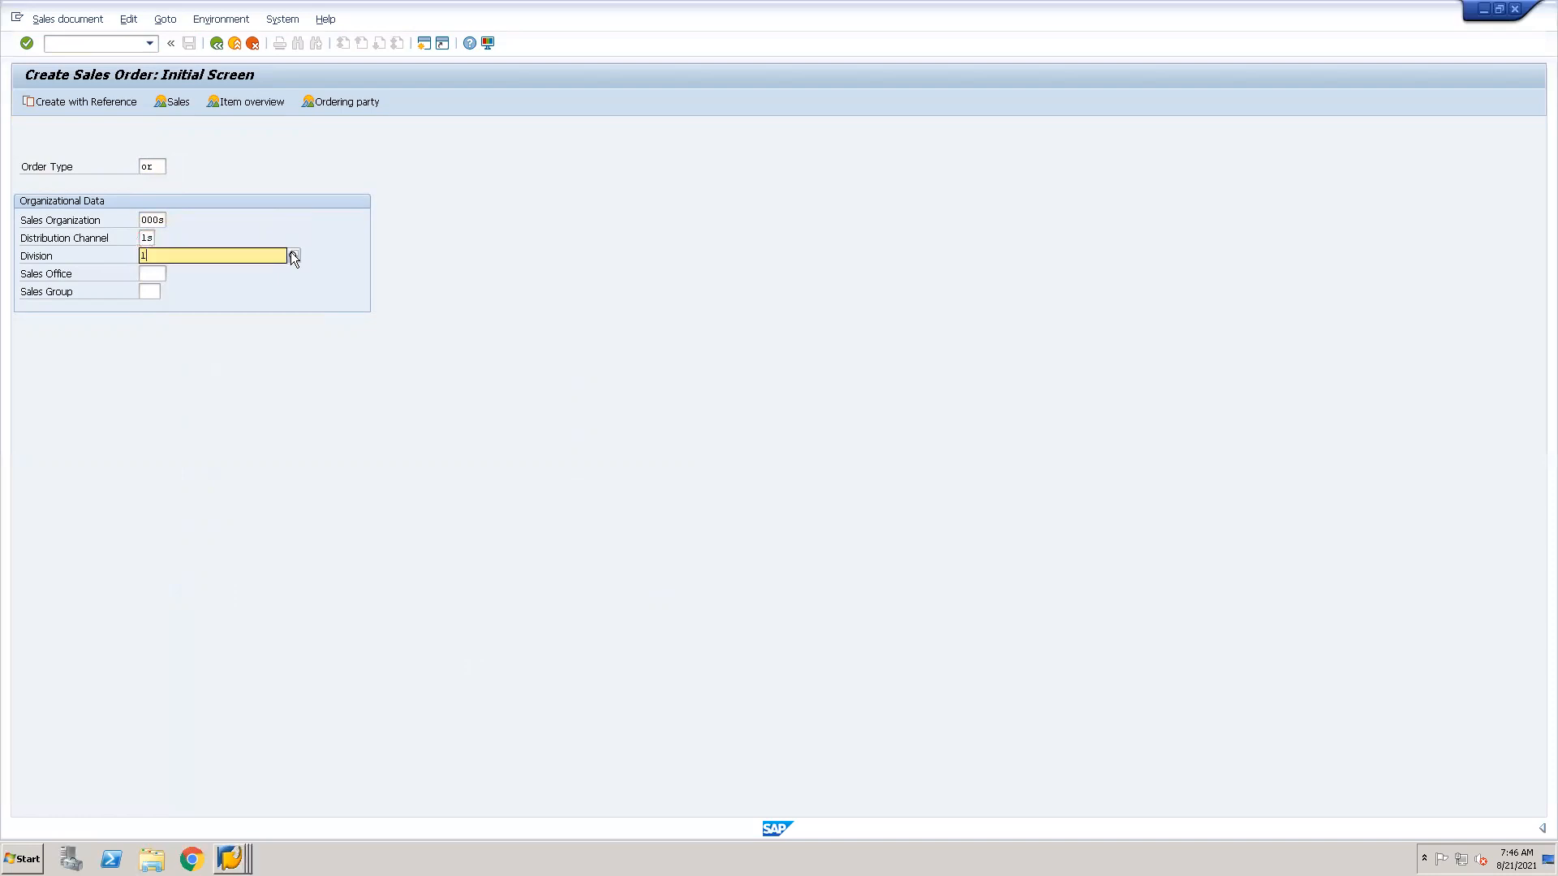
{"action": "key", "text": "Return"}
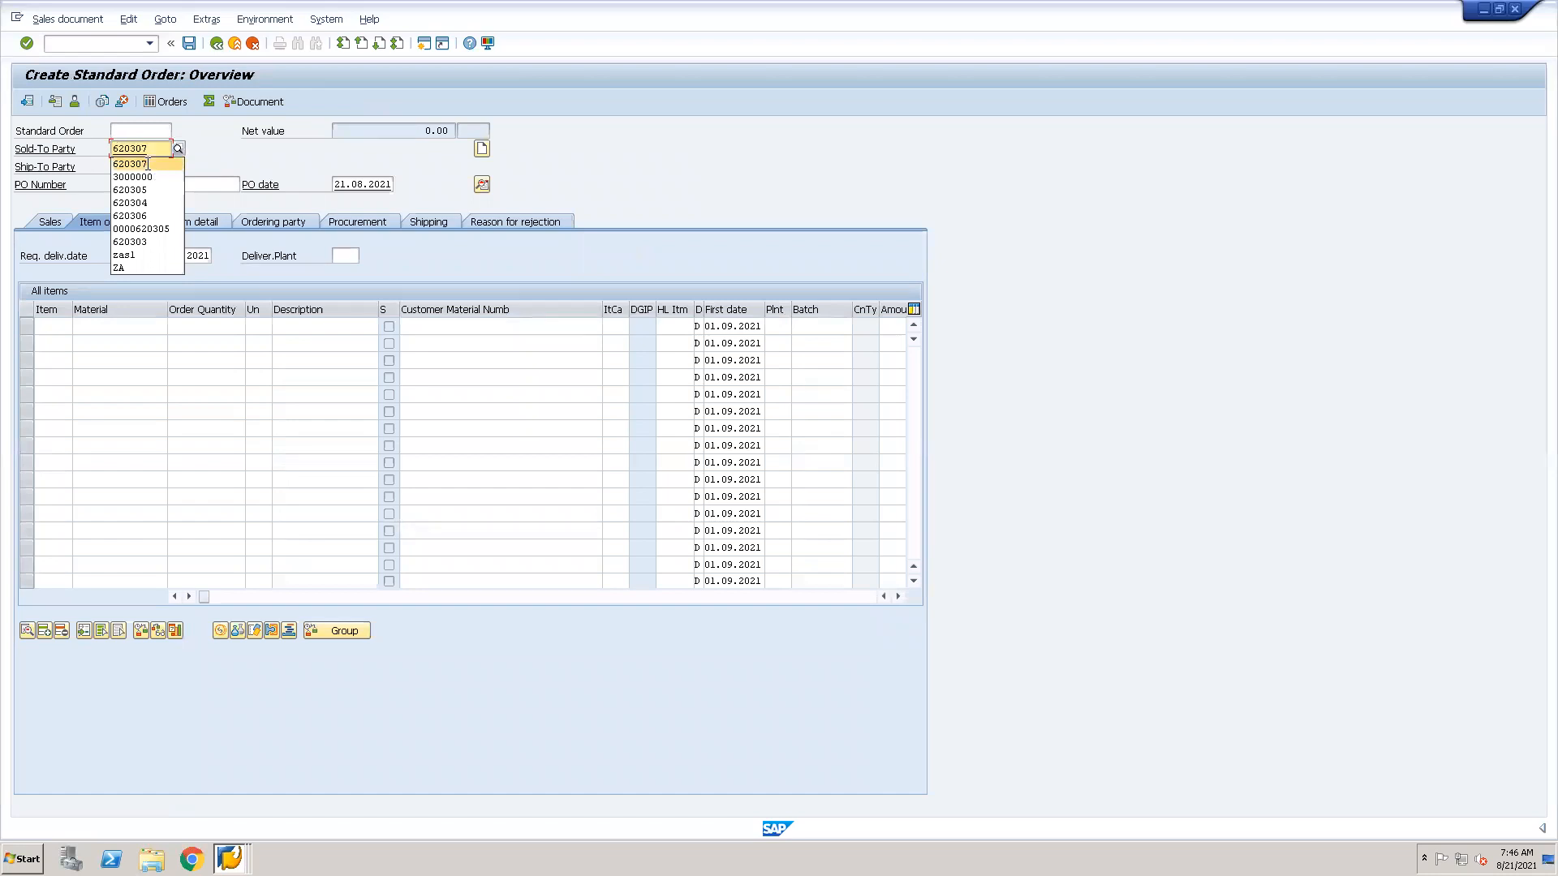
Fill in the sold-to party number and add material 70000005 with order quantity 1 as the first item.
{"action": "left_click", "coordinate": [130, 164]}
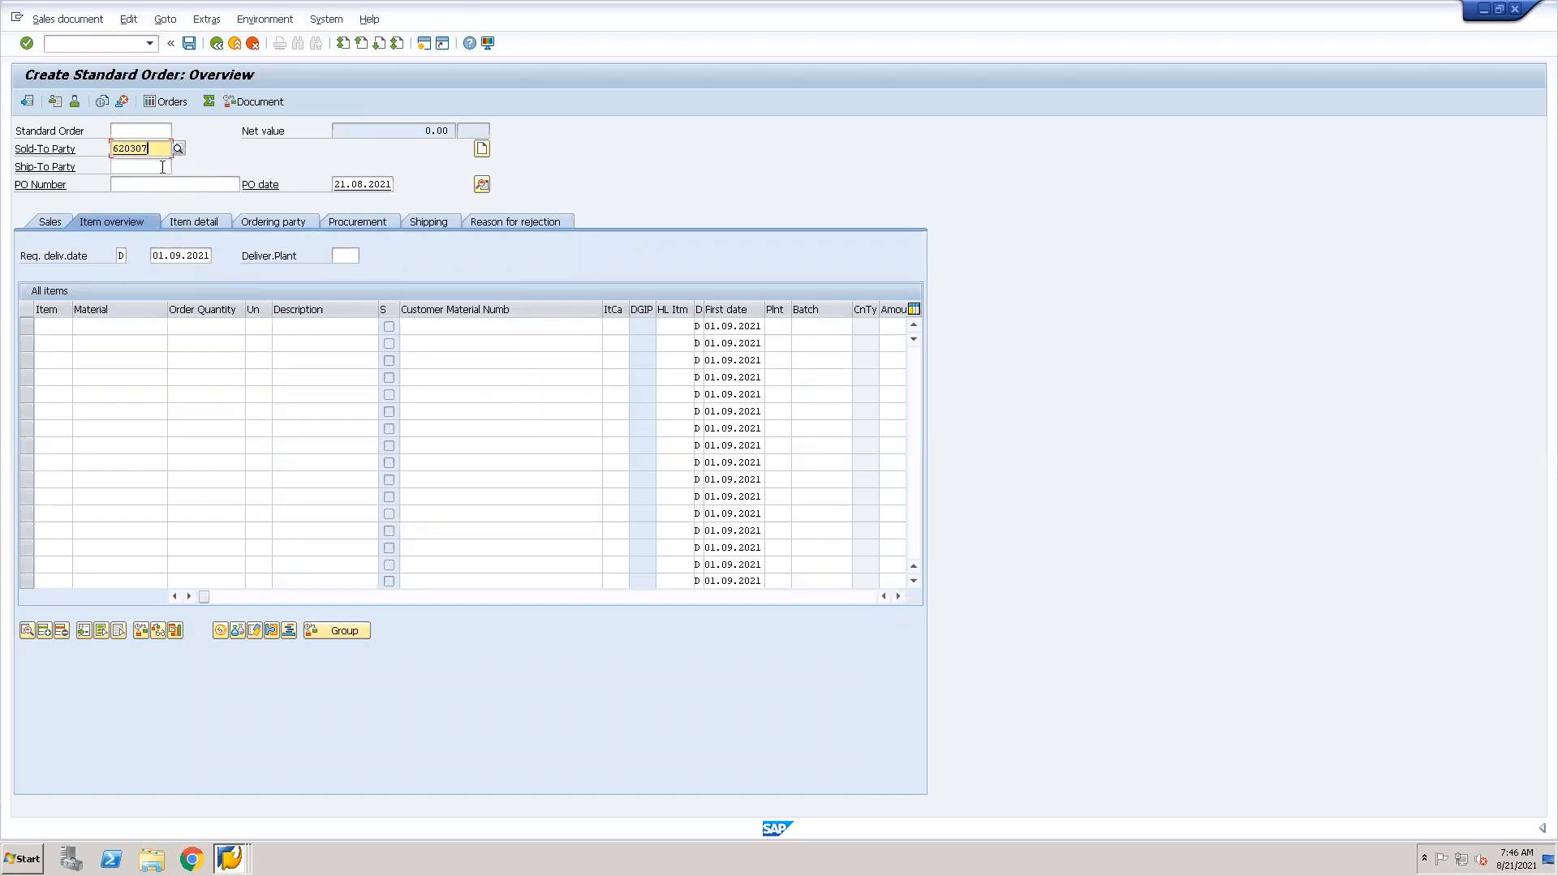
{"action": "left_click", "coordinate": [105, 329]}
{"action": "left_click", "coordinate": [106, 329]}
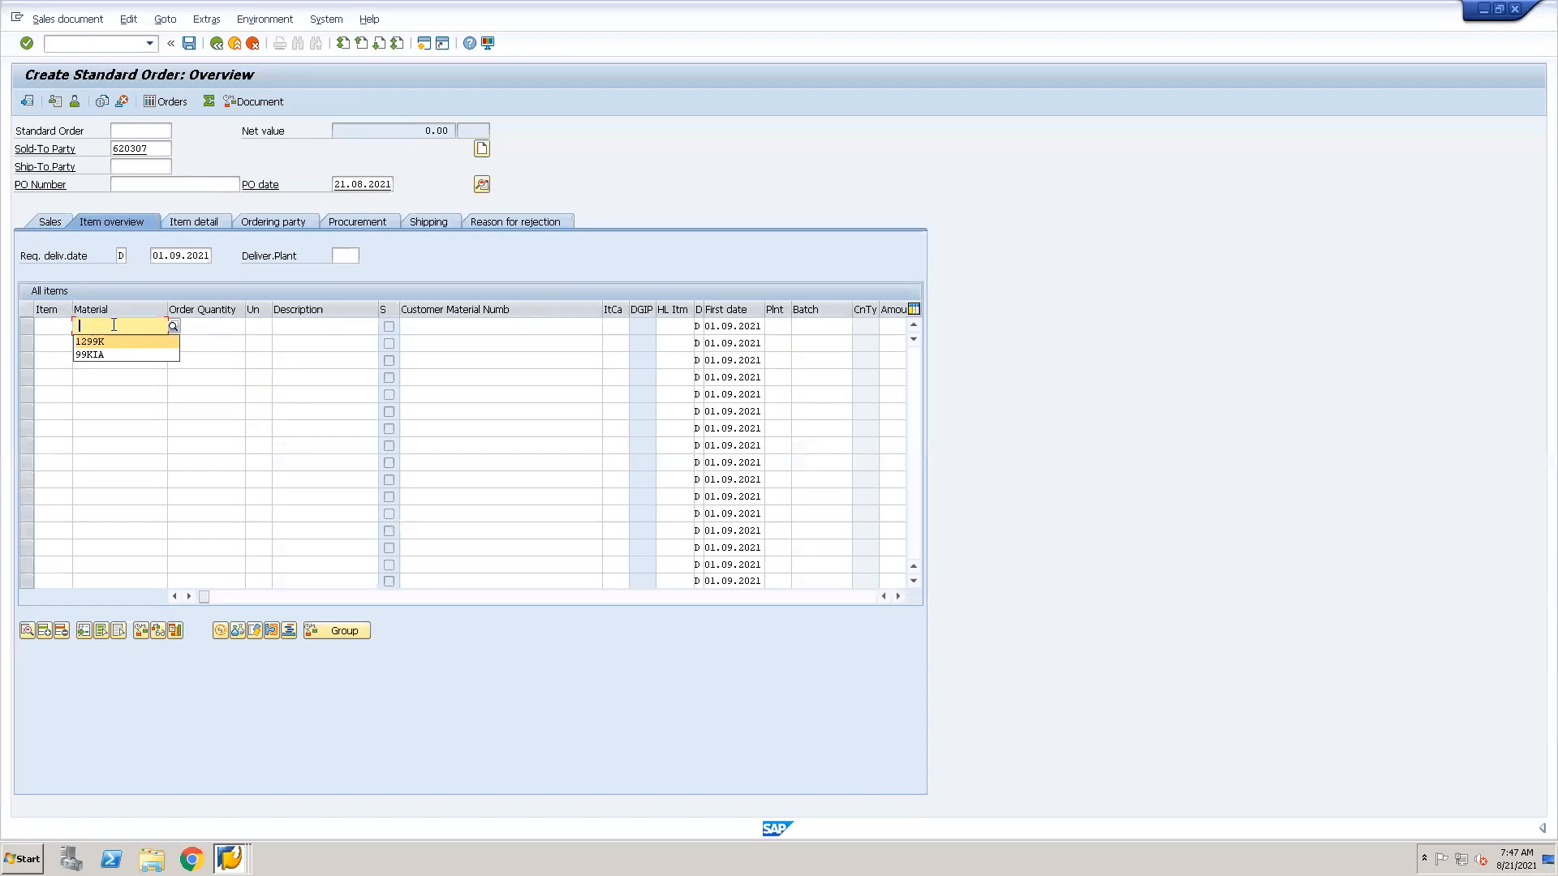
{"action": "left_click", "coordinate": [113, 325]}
{"action": "type", "text": "70000005"}
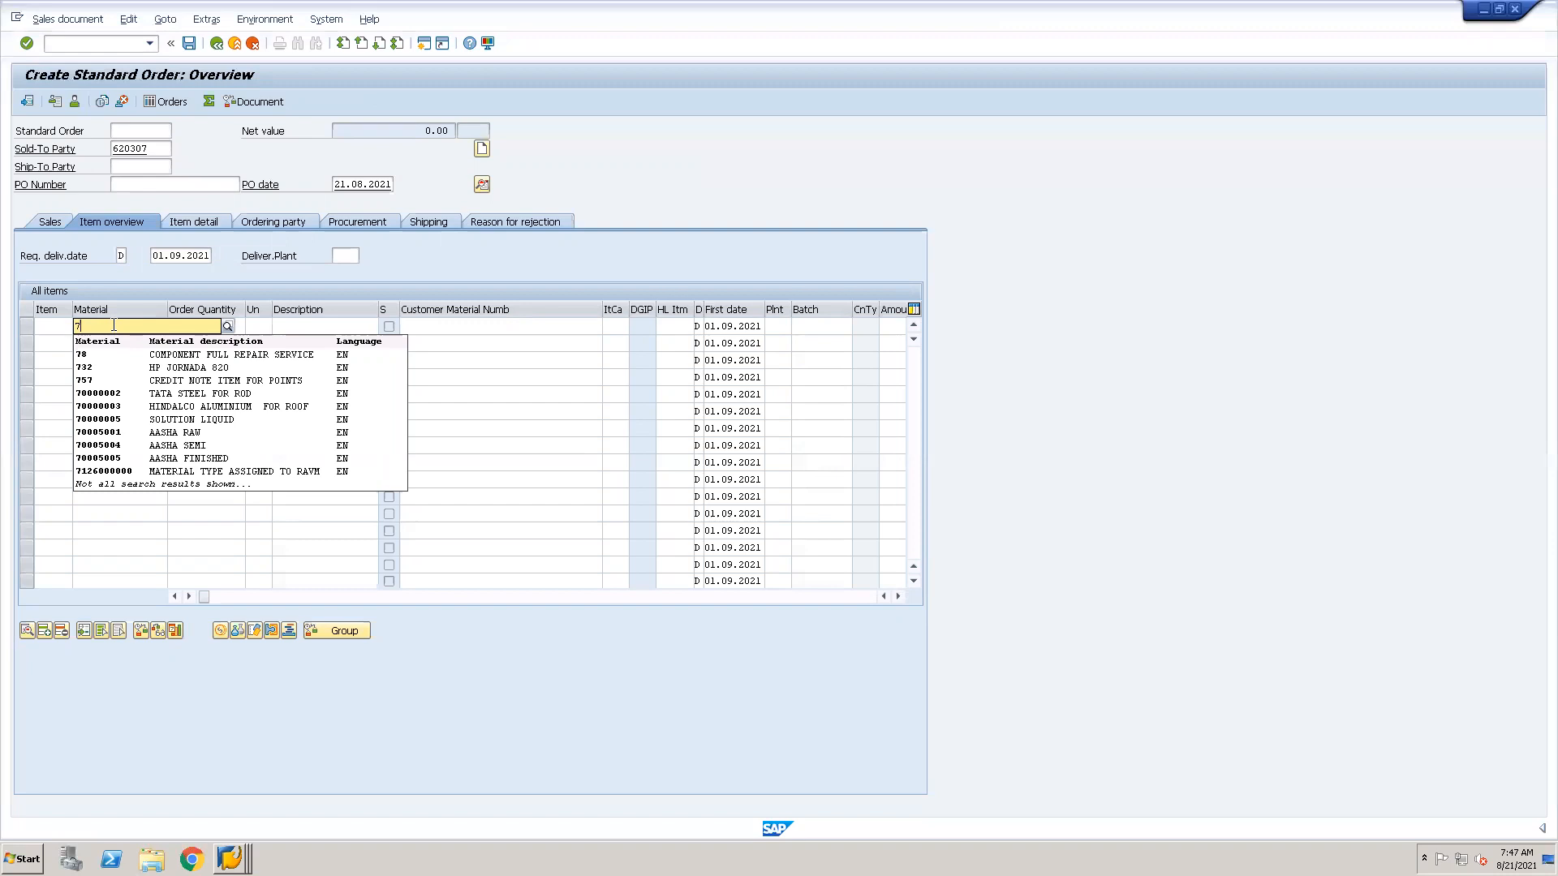
{"action": "left_click", "coordinate": [87, 419]}
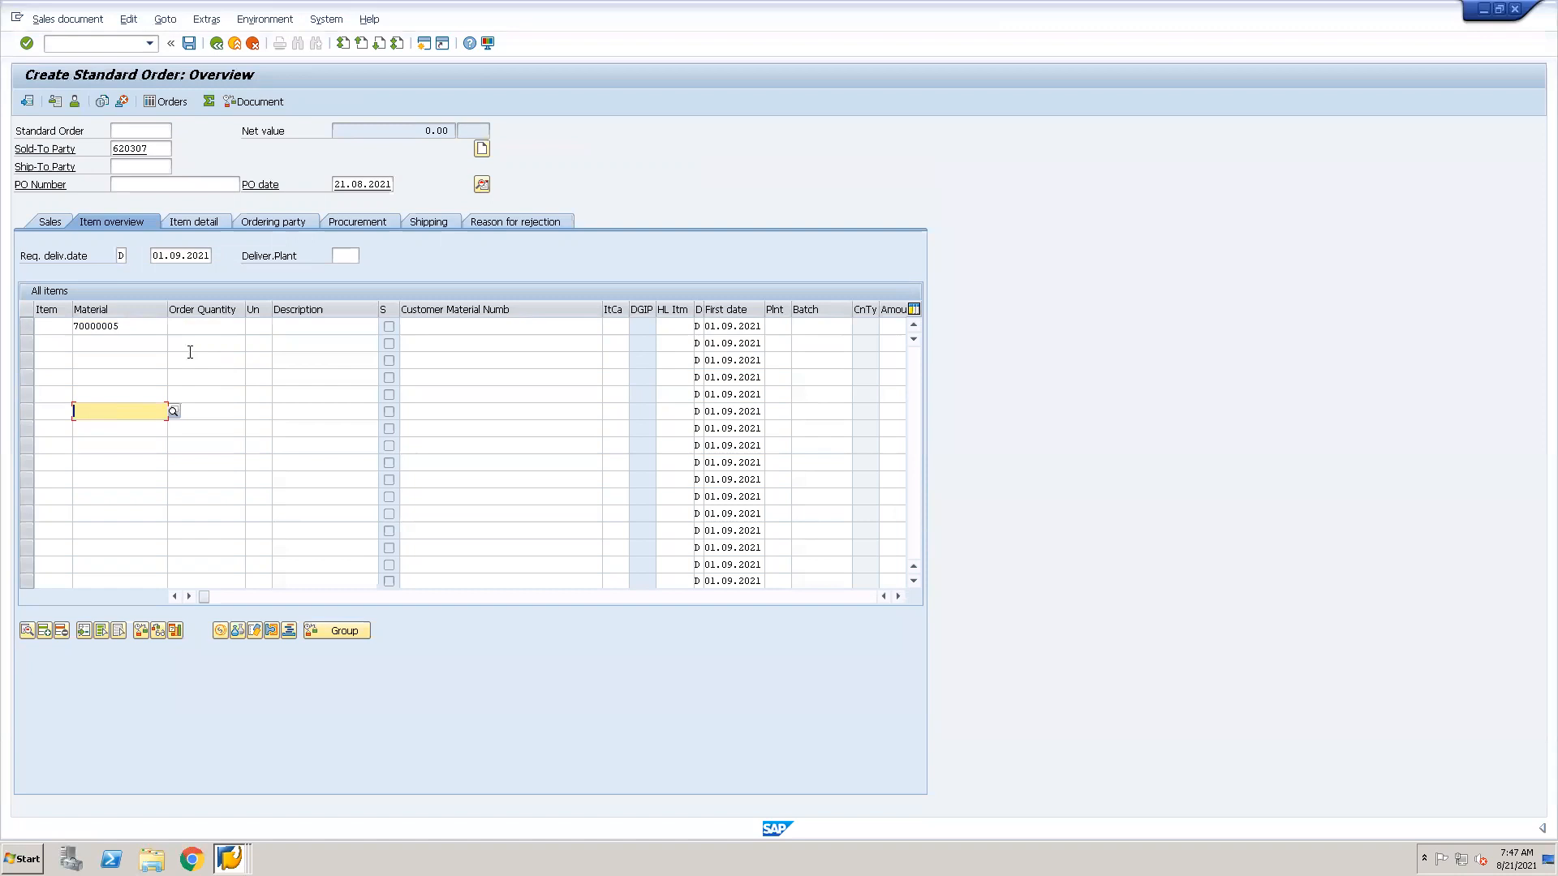
{"action": "left_click", "coordinate": [206, 326]}
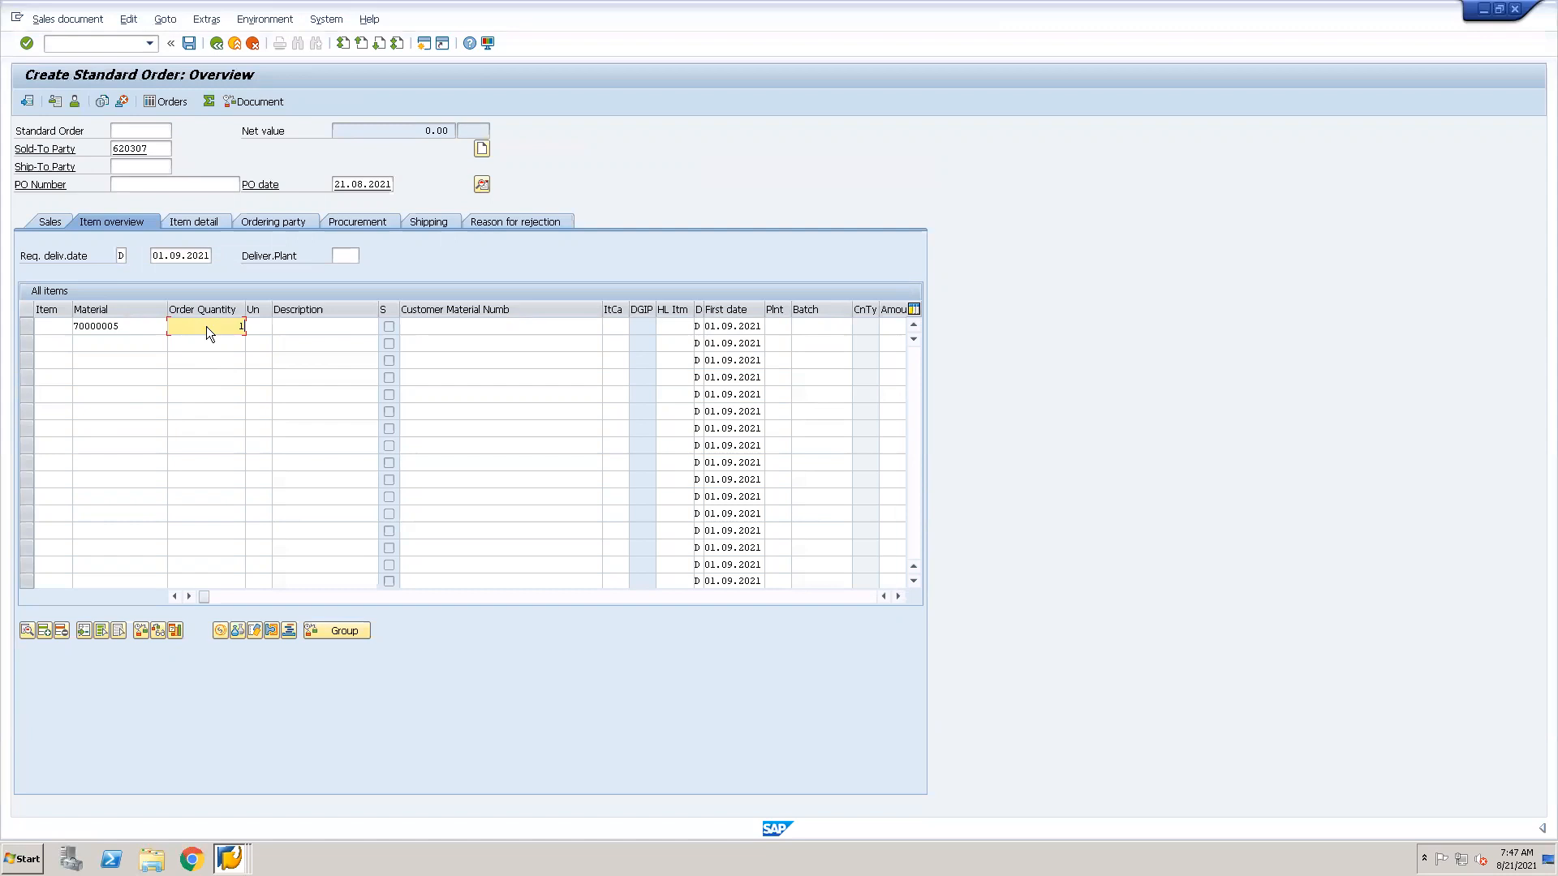
{"action": "key", "text": "Return"}
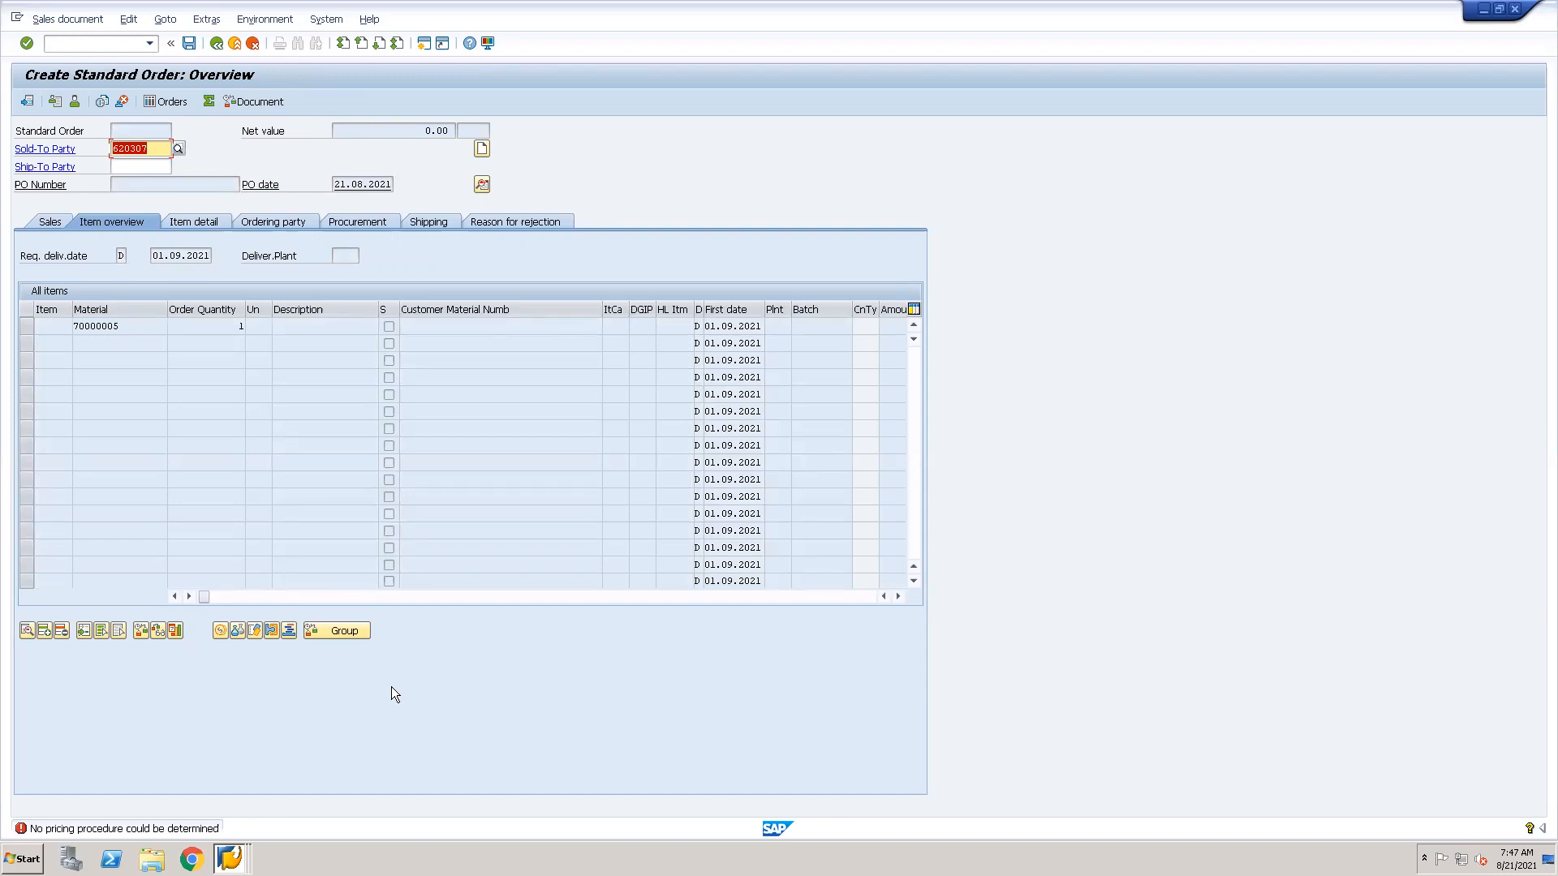
Switch back to the PR00 accesses and leave access sequence maintenance for the implementation guide.
{"action": "key", "text": "alt+Tab"}
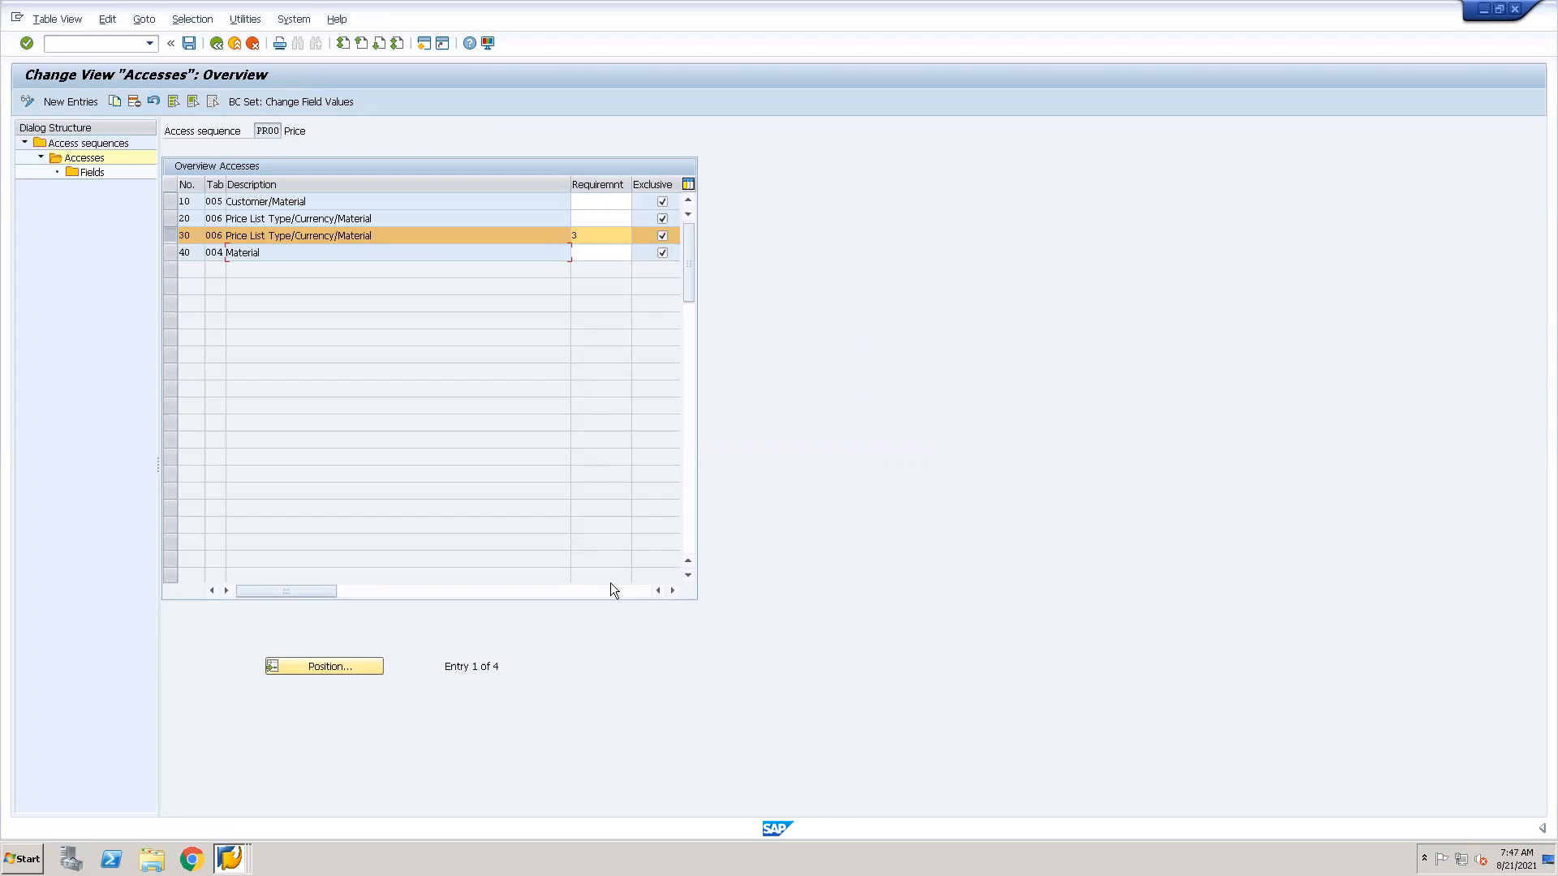
{"action": "key", "text": "alt+Tab"}
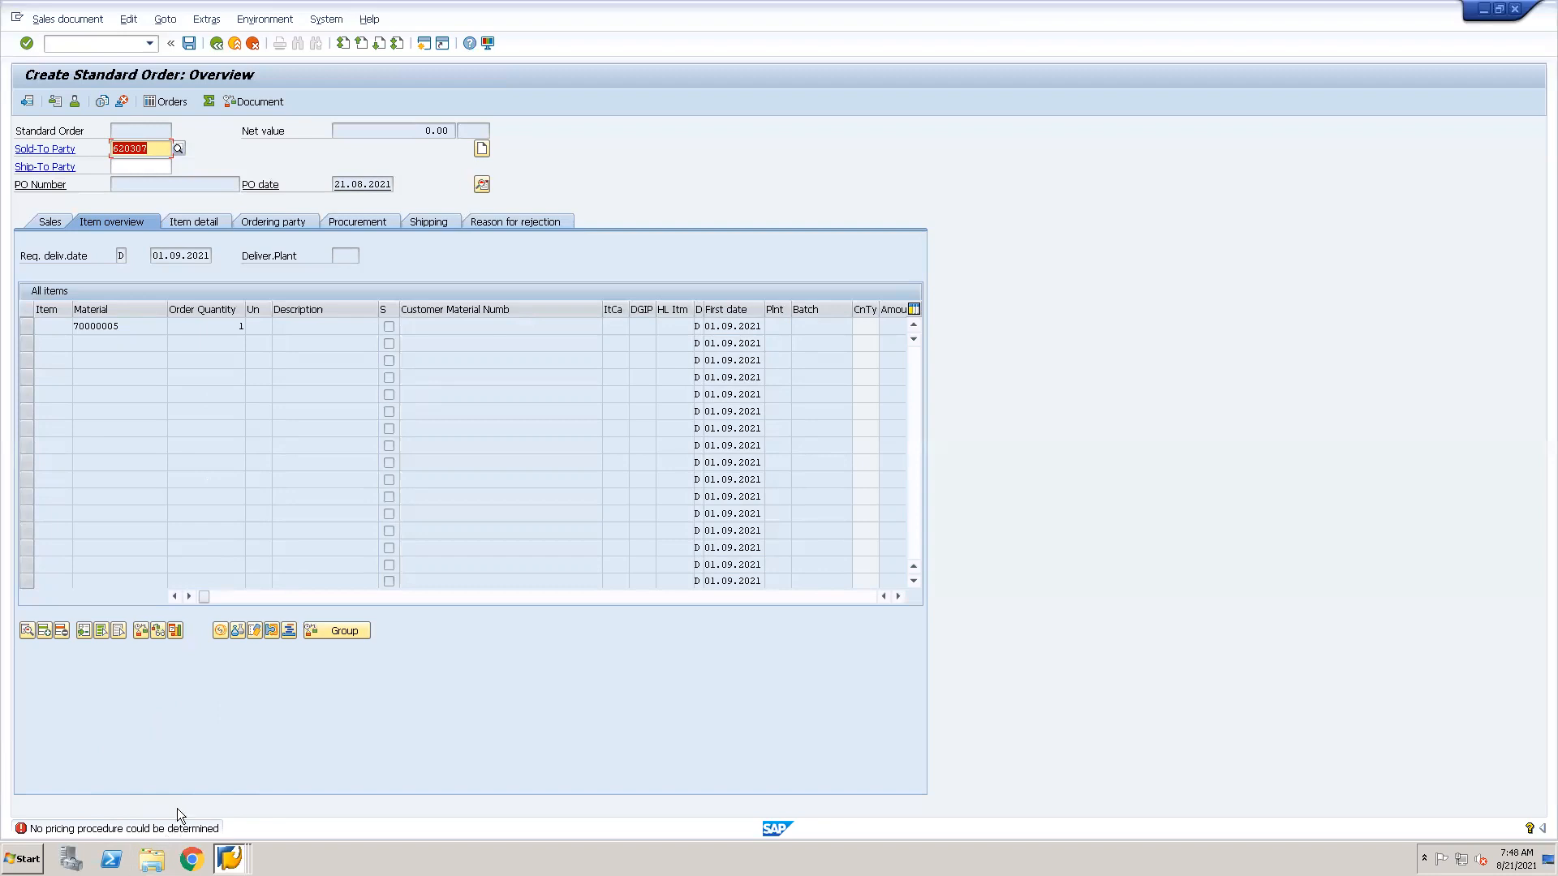
{"action": "key", "text": "alt+Tab"}
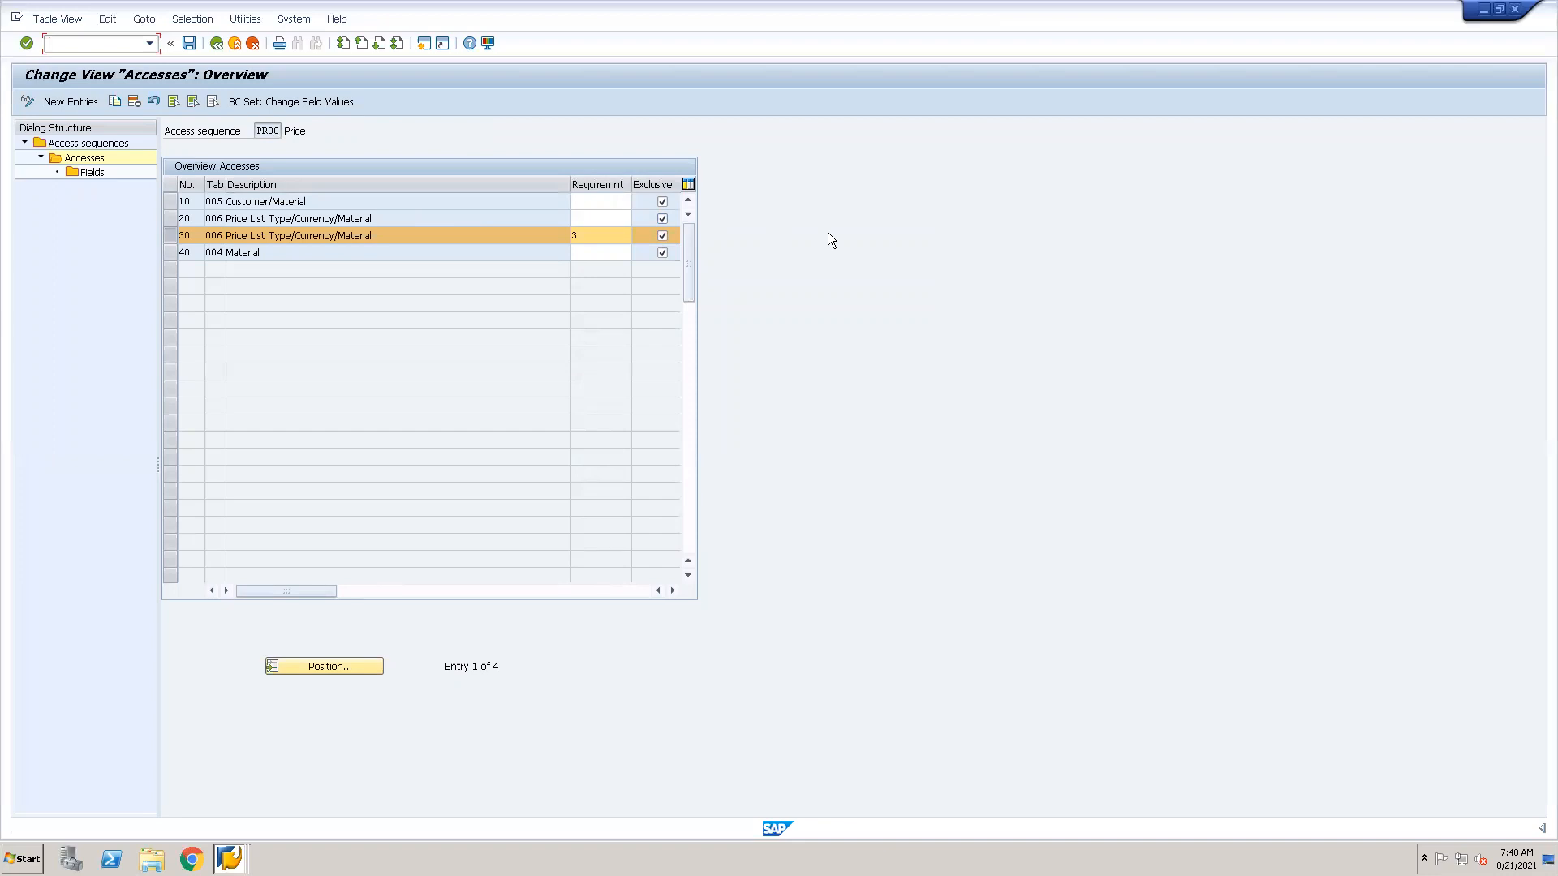
{"action": "left_click", "coordinate": [362, 206]}
{"action": "left_click", "coordinate": [216, 45]}
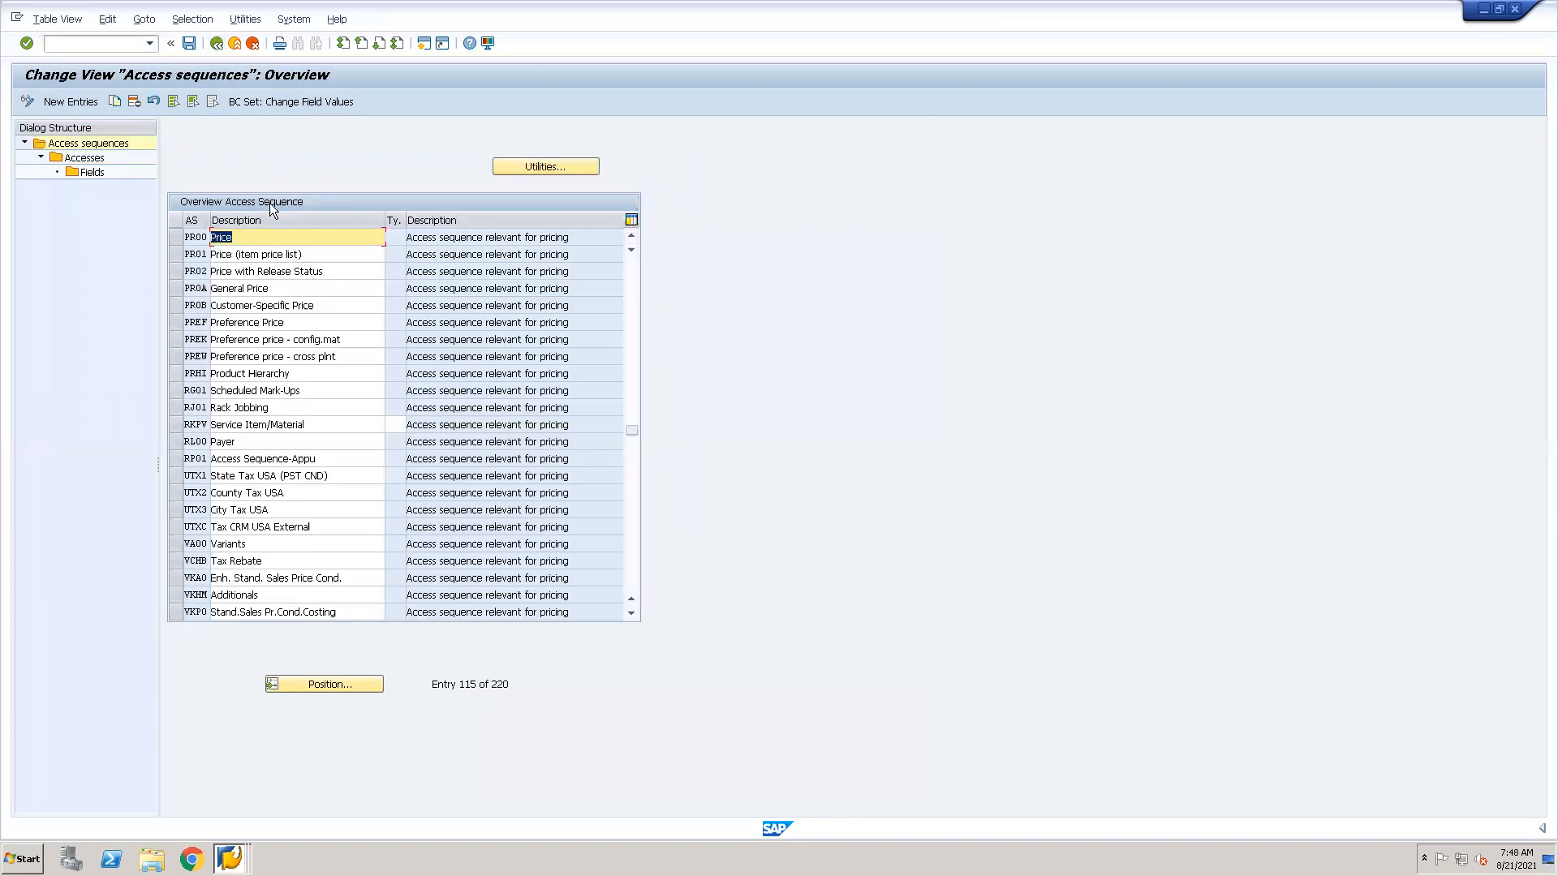
{"action": "left_click", "coordinate": [216, 44]}
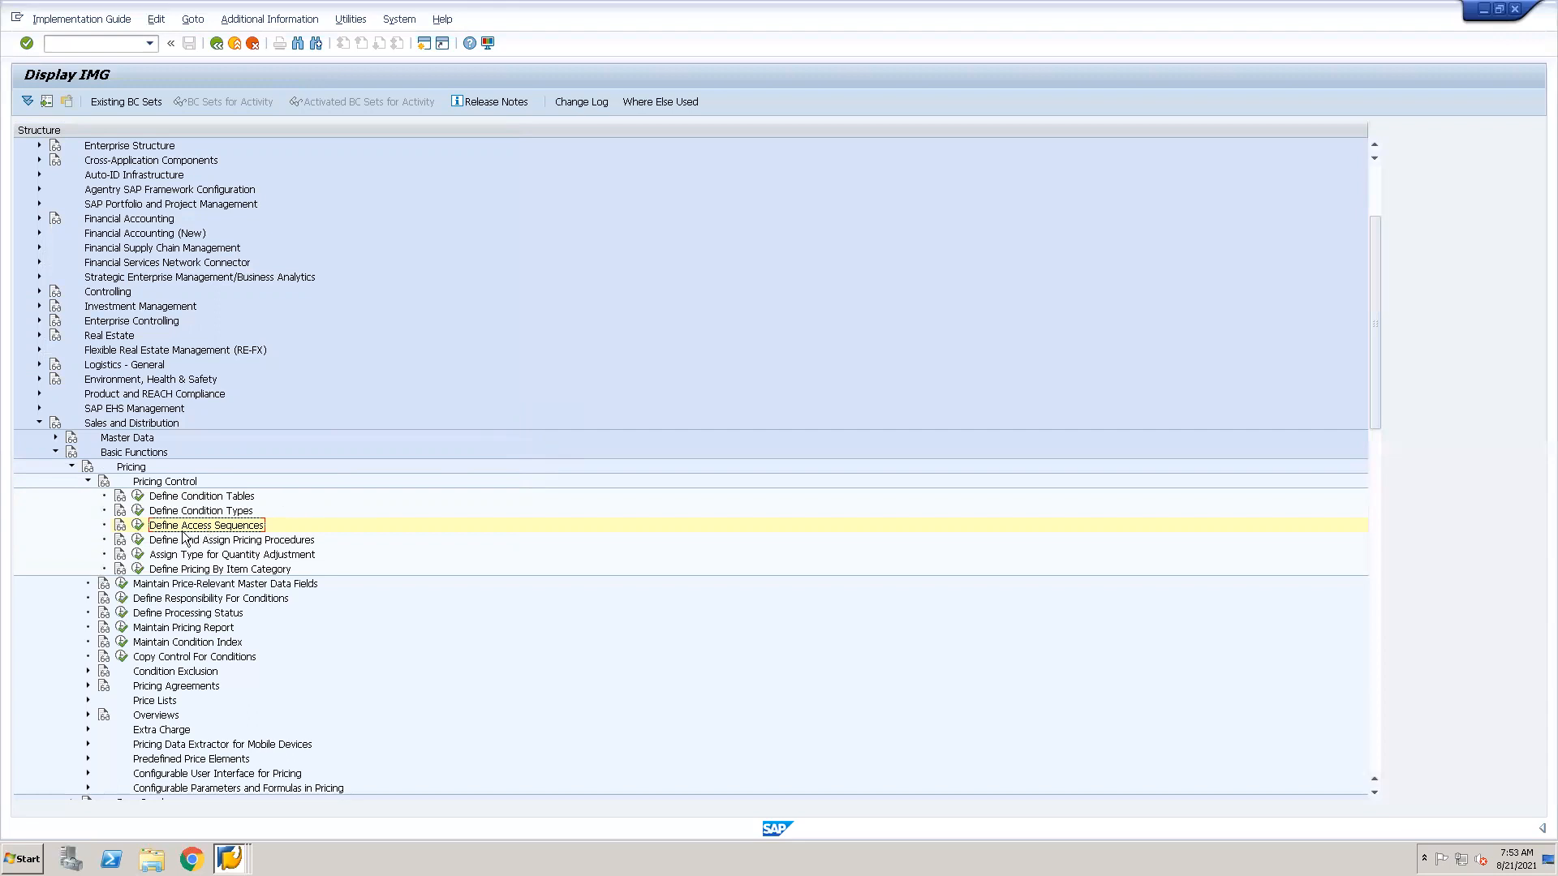
Open the Maintain Condition Types activity and locate condition type PR00 in the overview.
{"action": "left_click", "coordinate": [138, 510]}
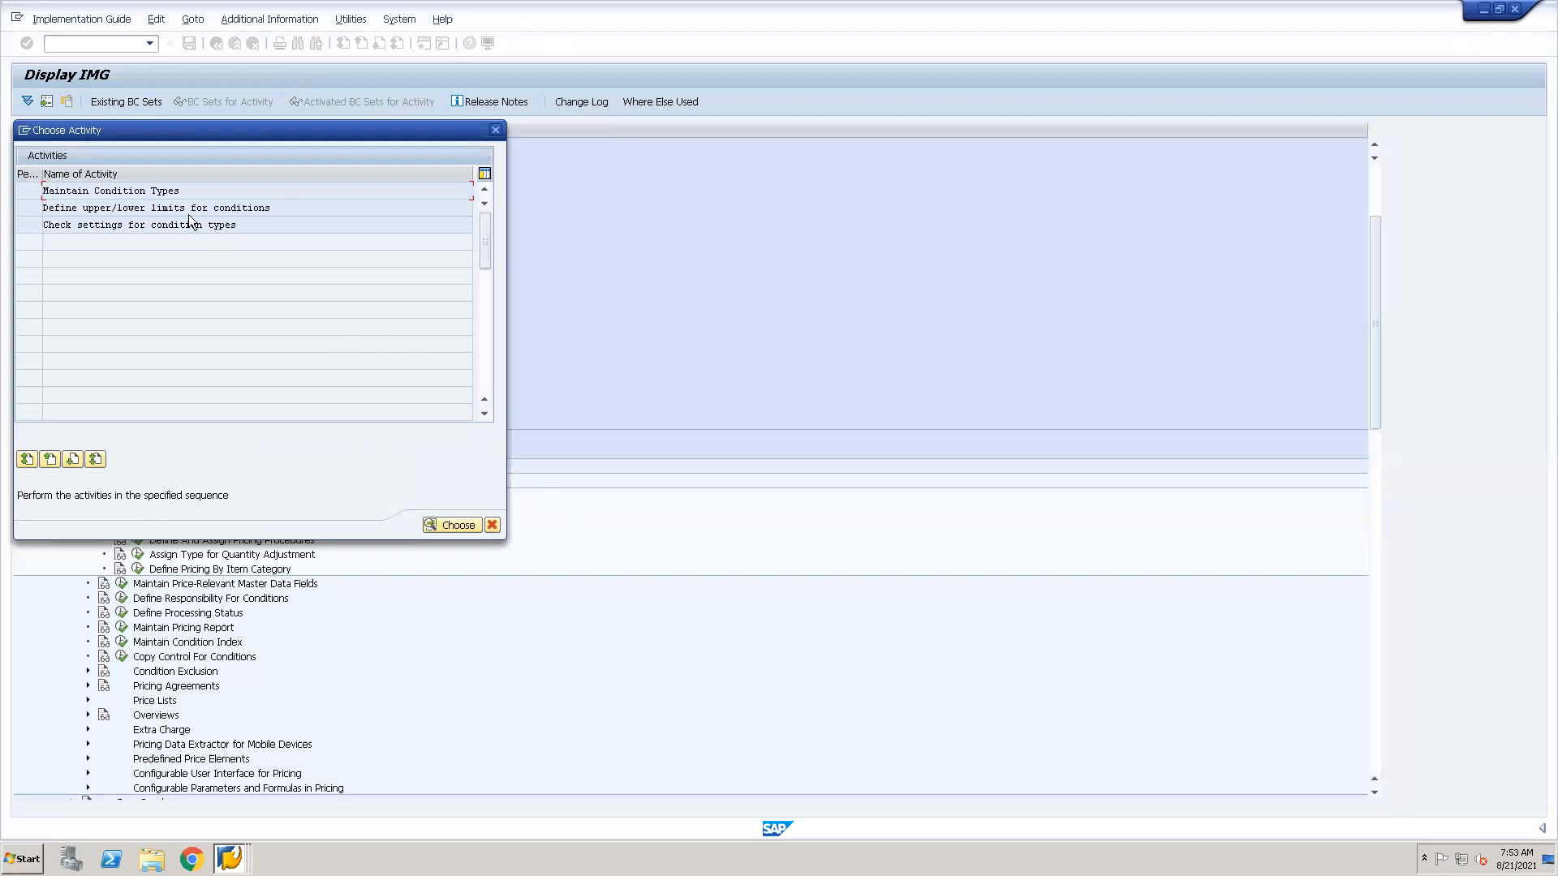
{"action": "double_click", "coordinate": [154, 190]}
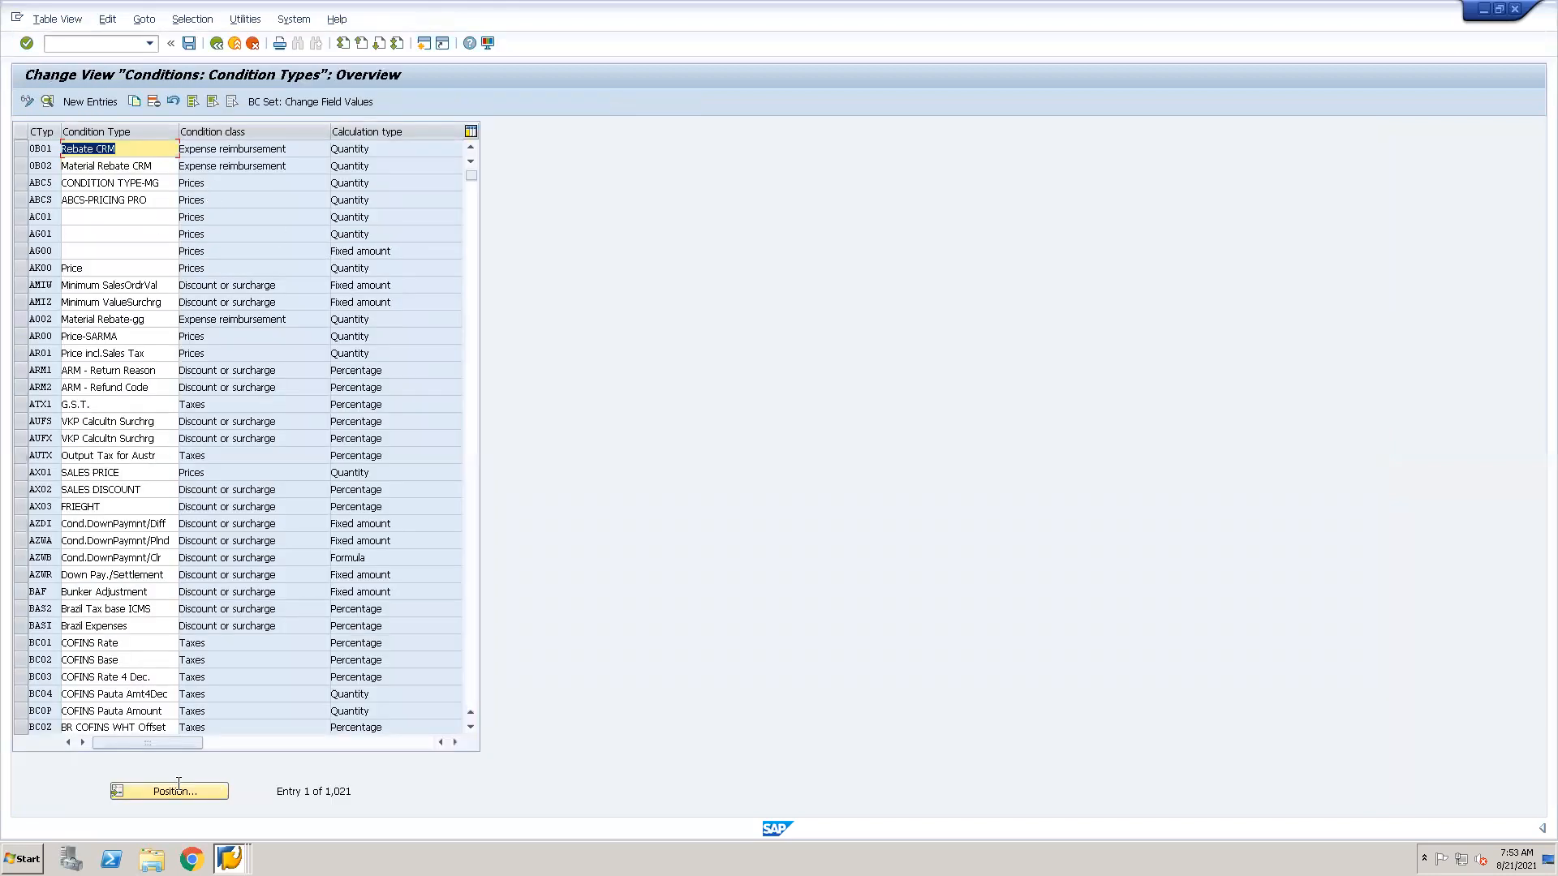
{"action": "left_click", "coordinate": [177, 783]}
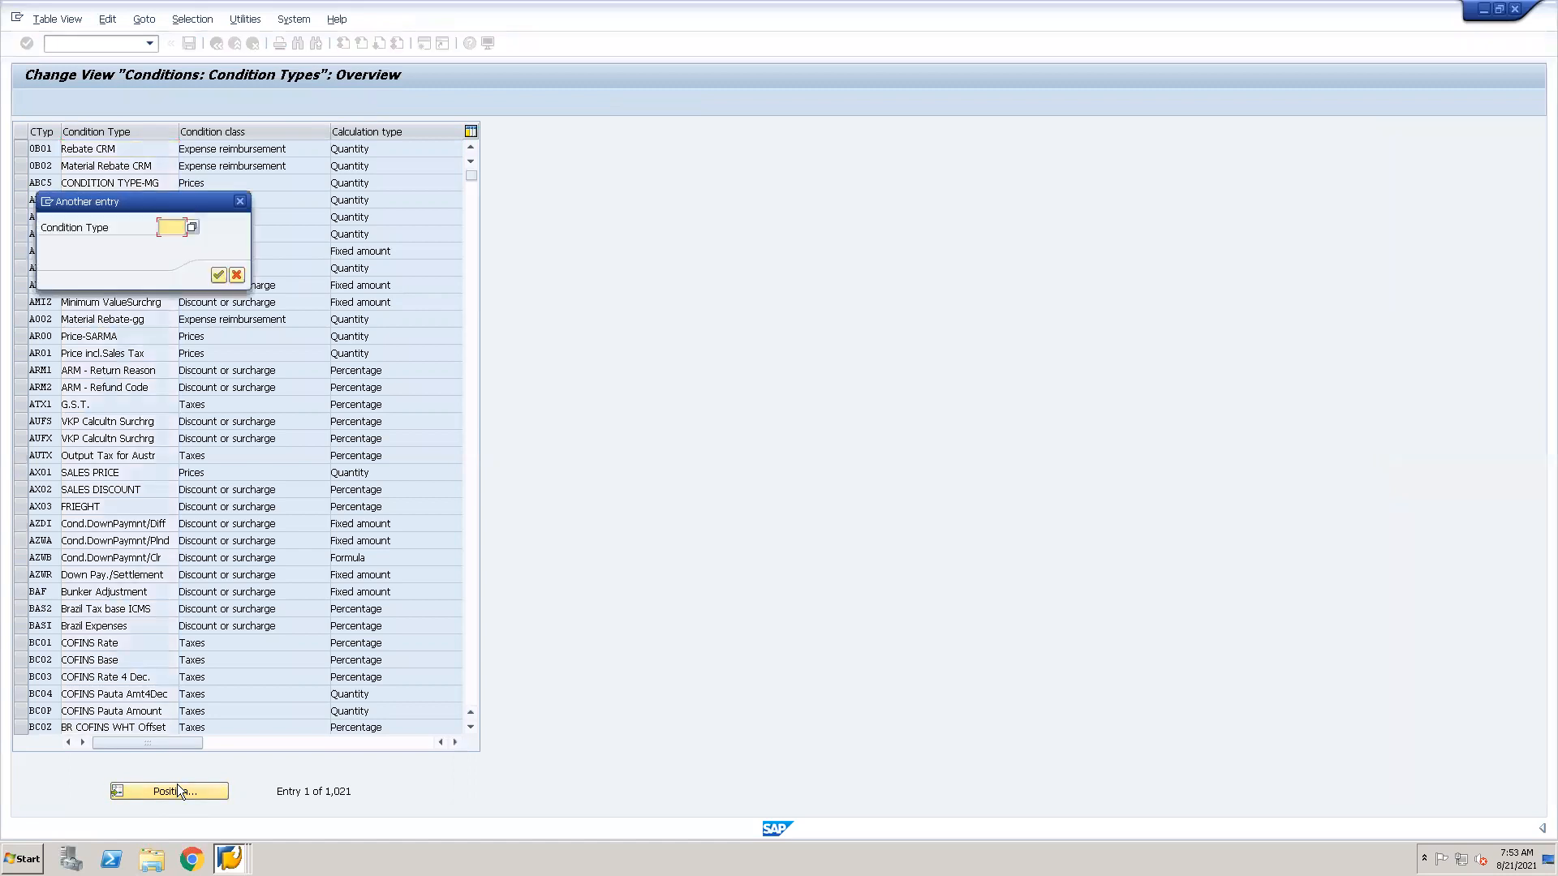
{"action": "type", "text": "pr00"}
{"action": "left_click", "coordinate": [217, 276]}
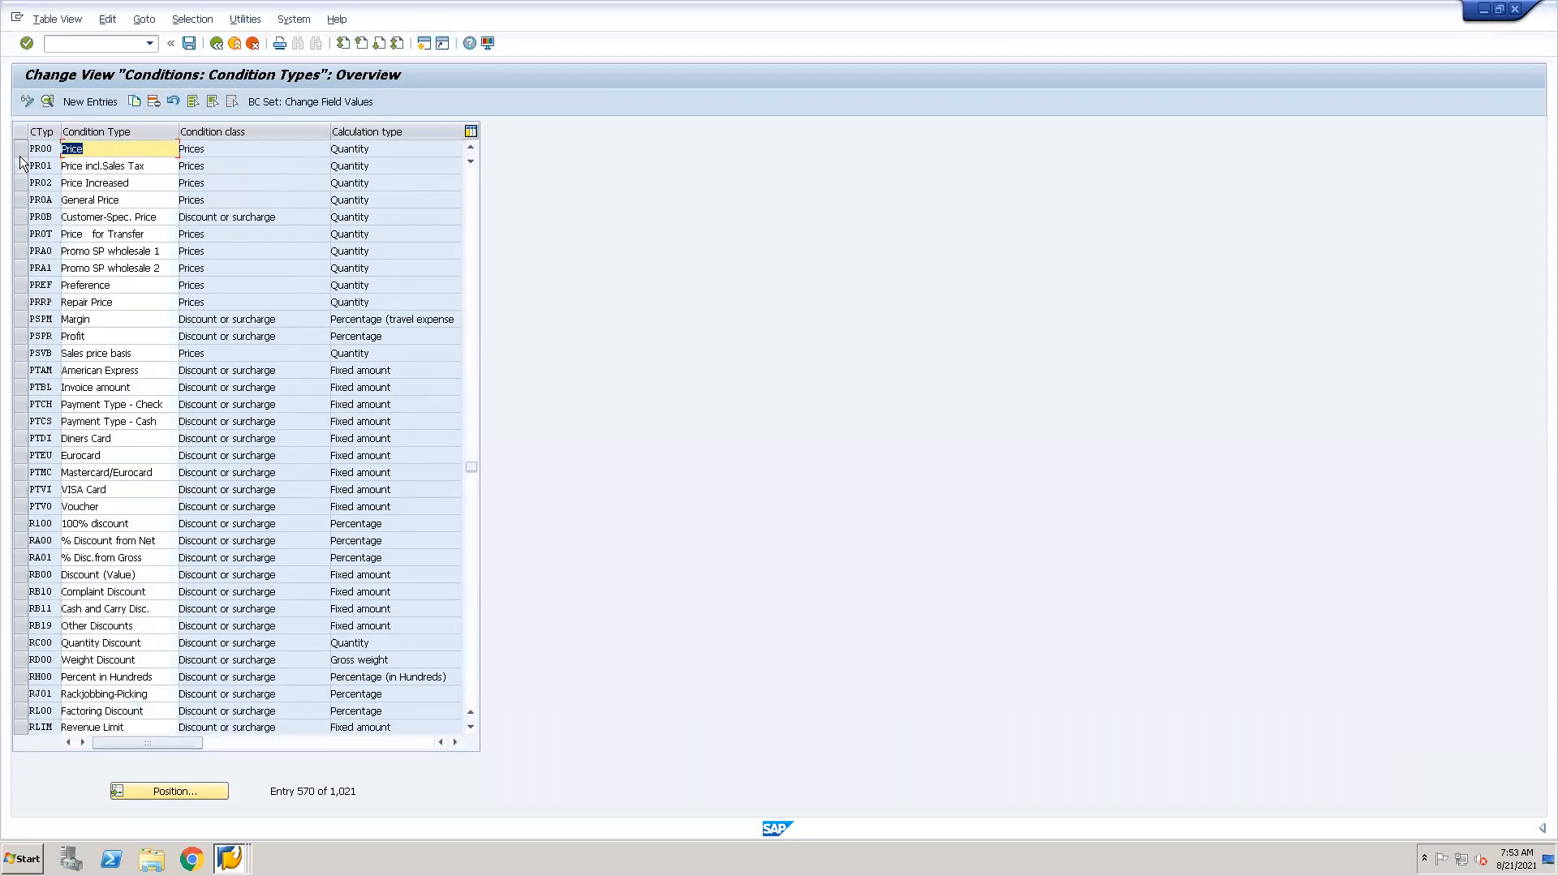
Open the details of condition type PR00 and go to its access sequence field.
{"action": "left_click", "coordinate": [22, 151]}
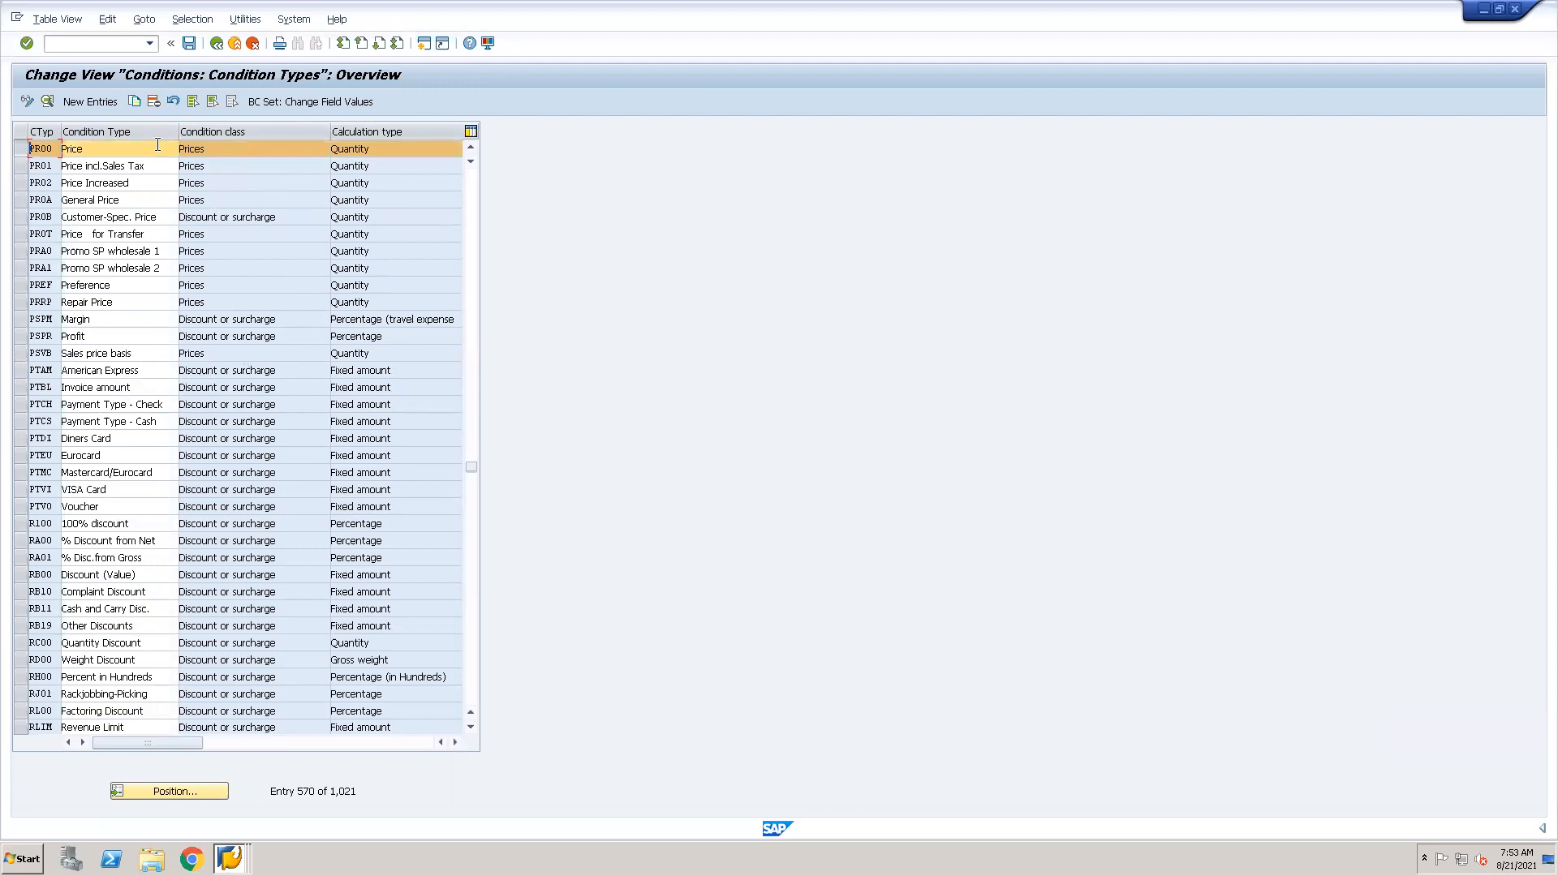
{"action": "left_click", "coordinate": [48, 101]}
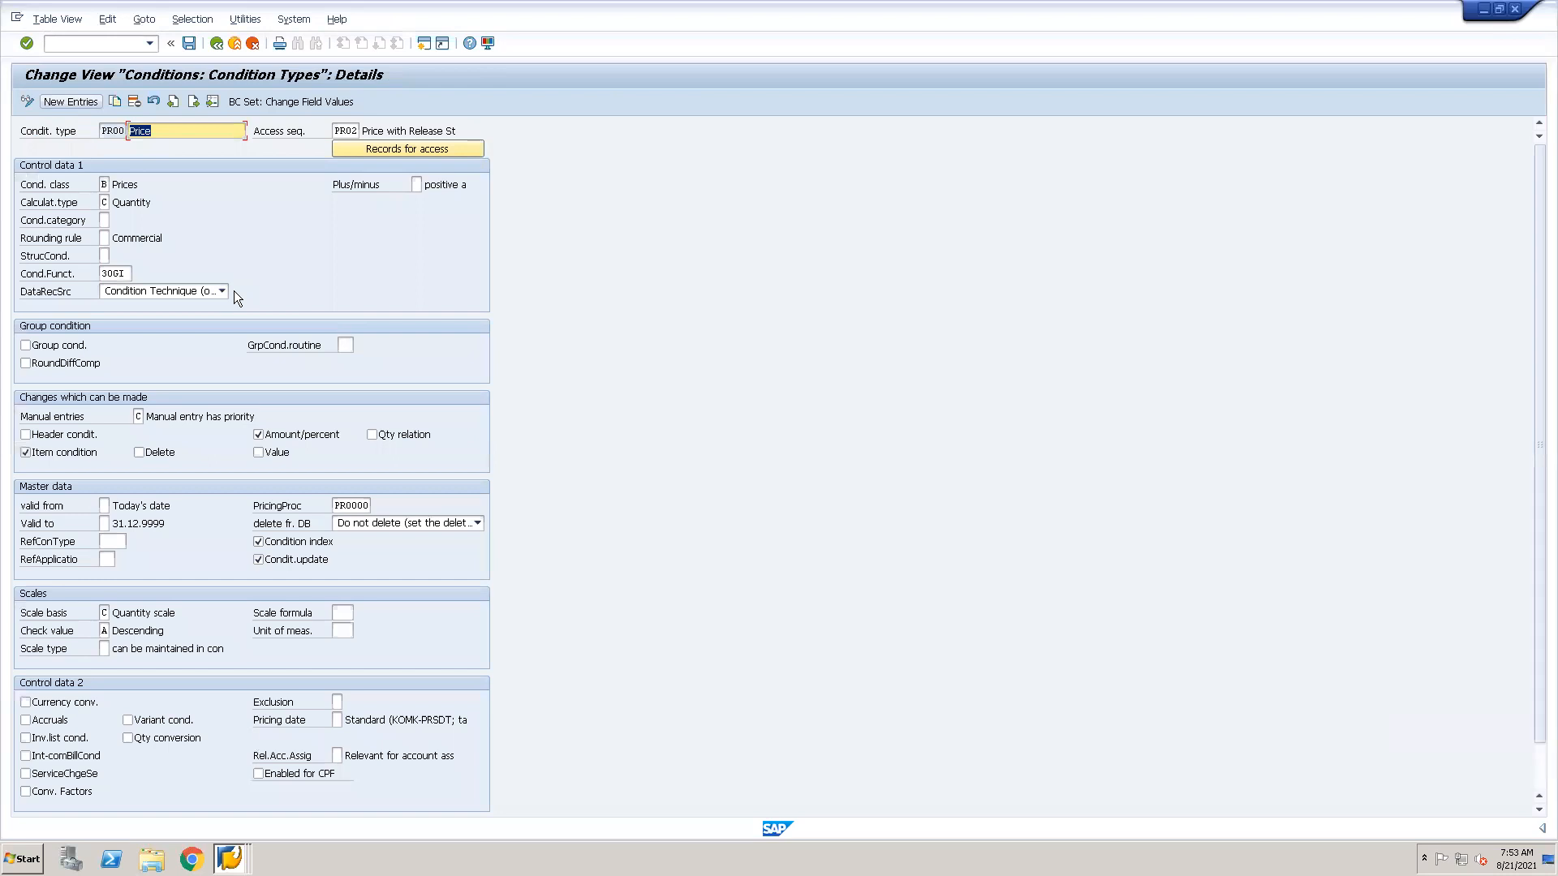
{"action": "left_click", "coordinate": [186, 136]}
{"action": "left_click", "coordinate": [350, 130]}
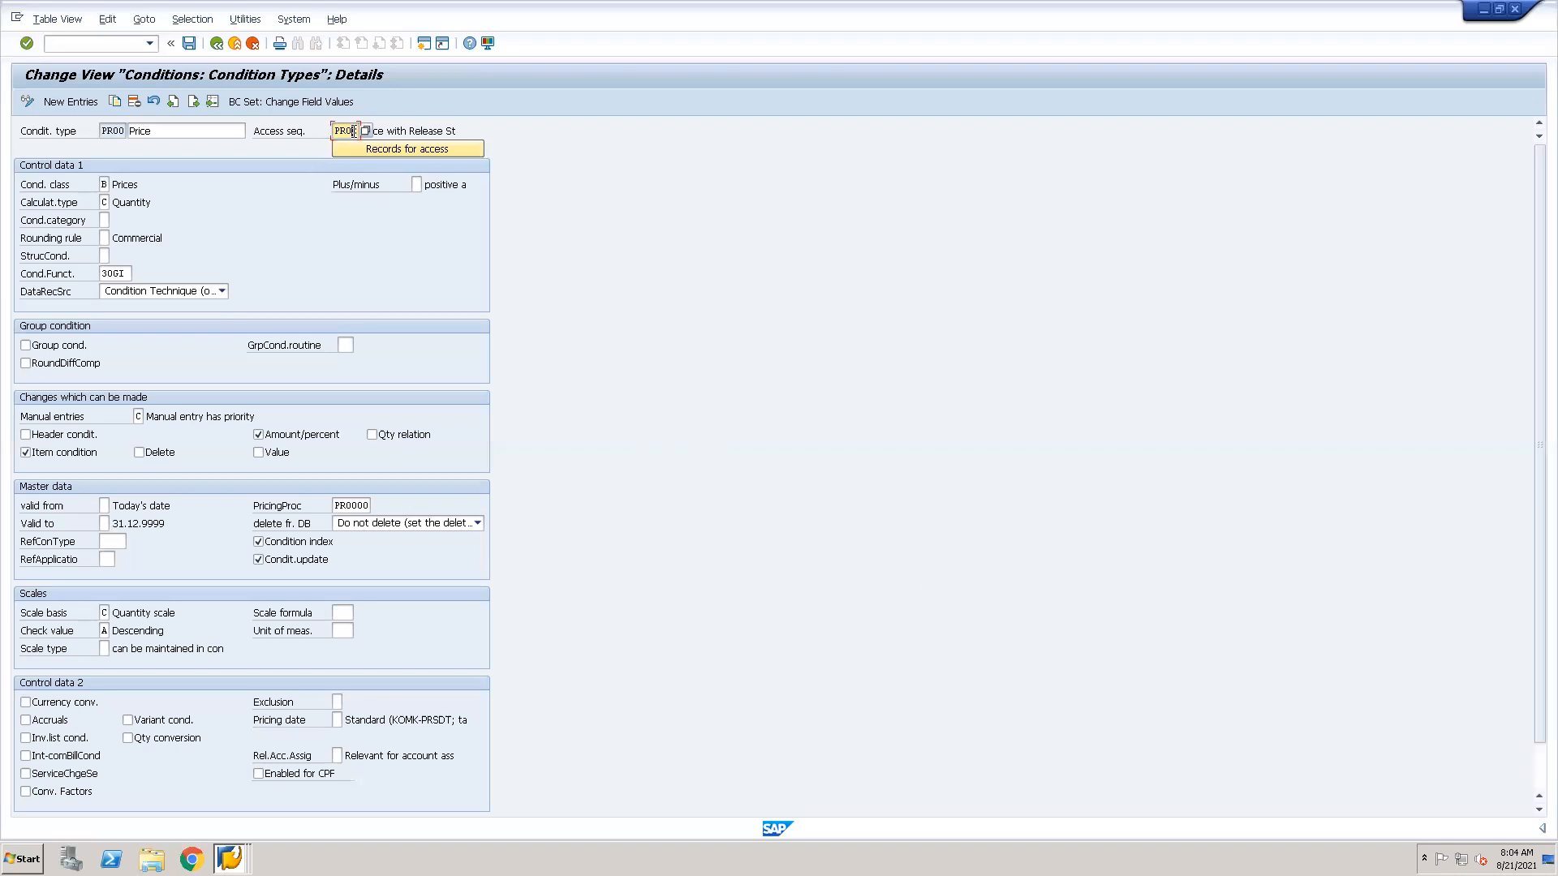
Open access sequence maintenance with transaction V/07 in a new session and position the overview at PR00.
{"action": "left_click", "coordinate": [94, 44]}
{"action": "type", "text": "/ov/07"}
{"action": "key", "text": "Return"}
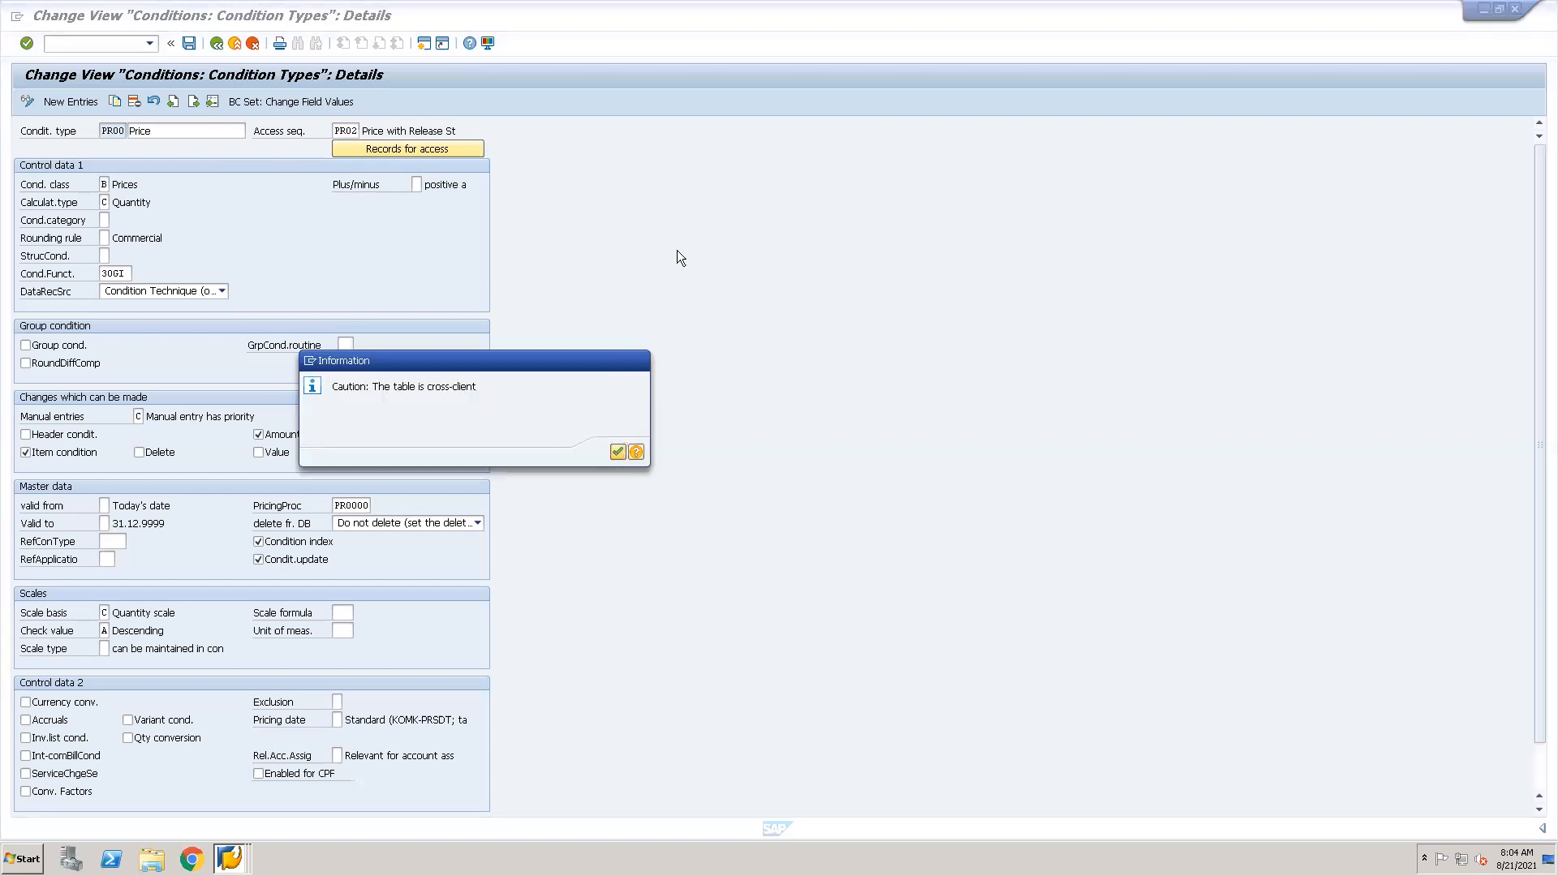
{"action": "key", "text": "Return"}
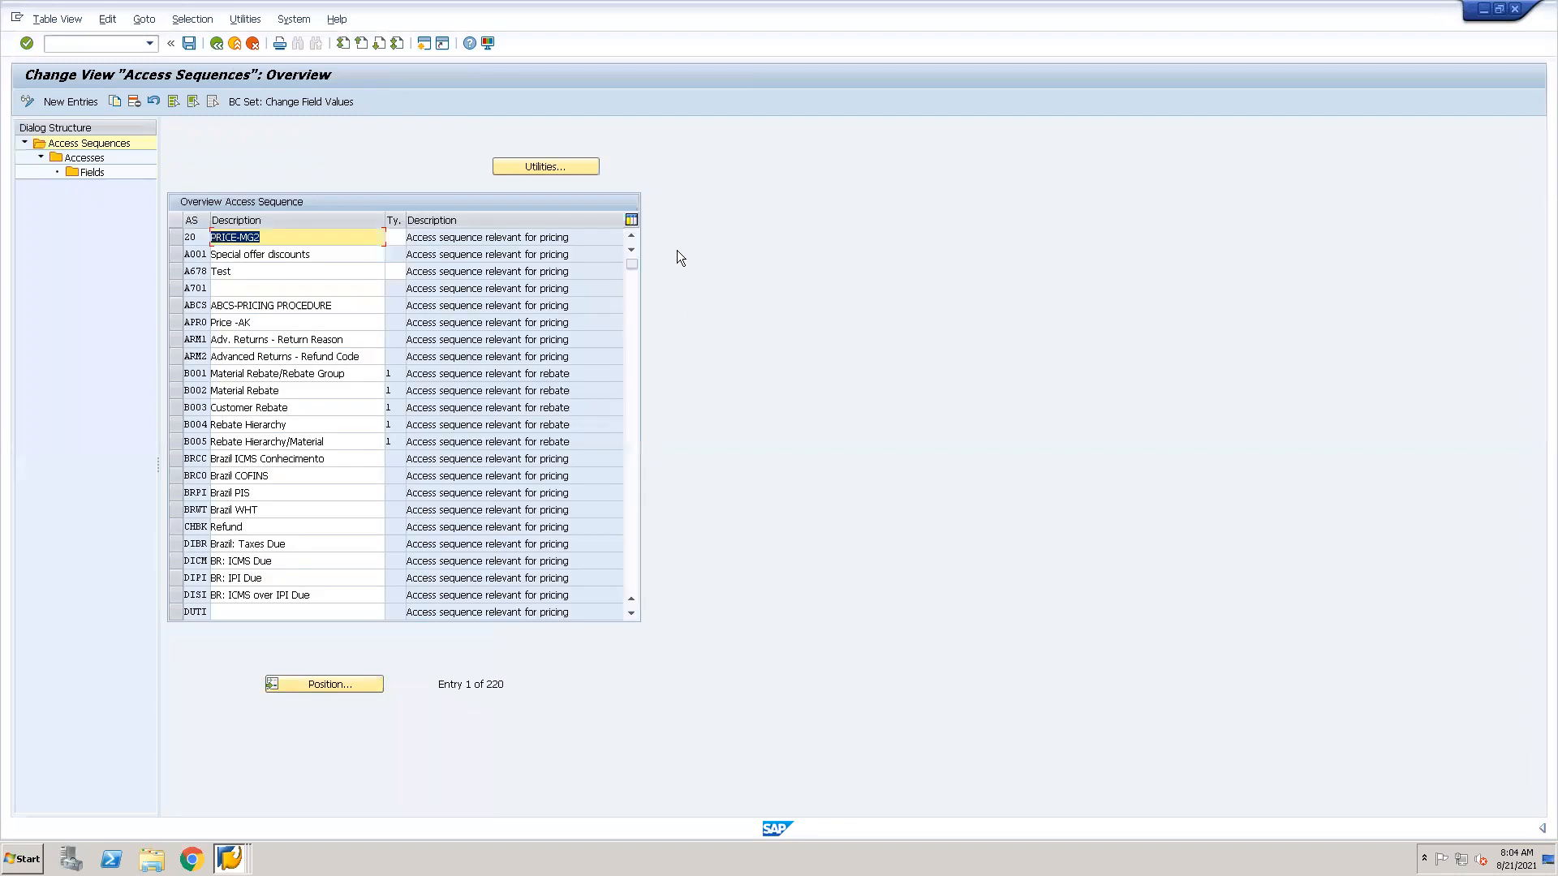
{"action": "left_click", "coordinate": [328, 684]}
{"action": "type", "text": "PR00"}
{"action": "key", "text": "Return"}
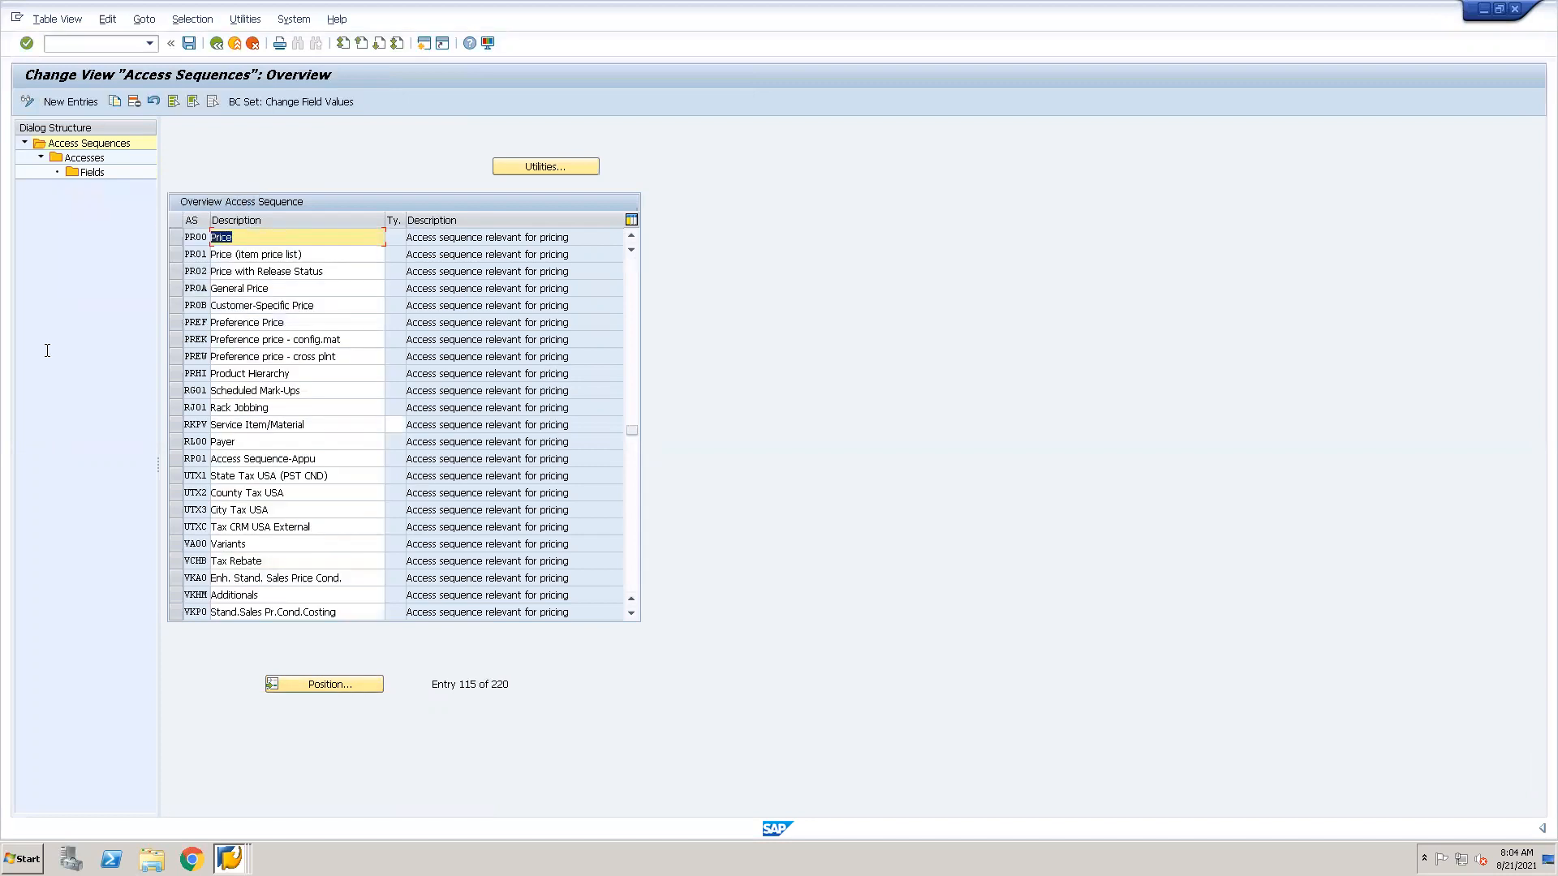
Select only access sequence PR02 (Price with Release Status) and open its accesses.
{"action": "left_click", "coordinate": [175, 237]}
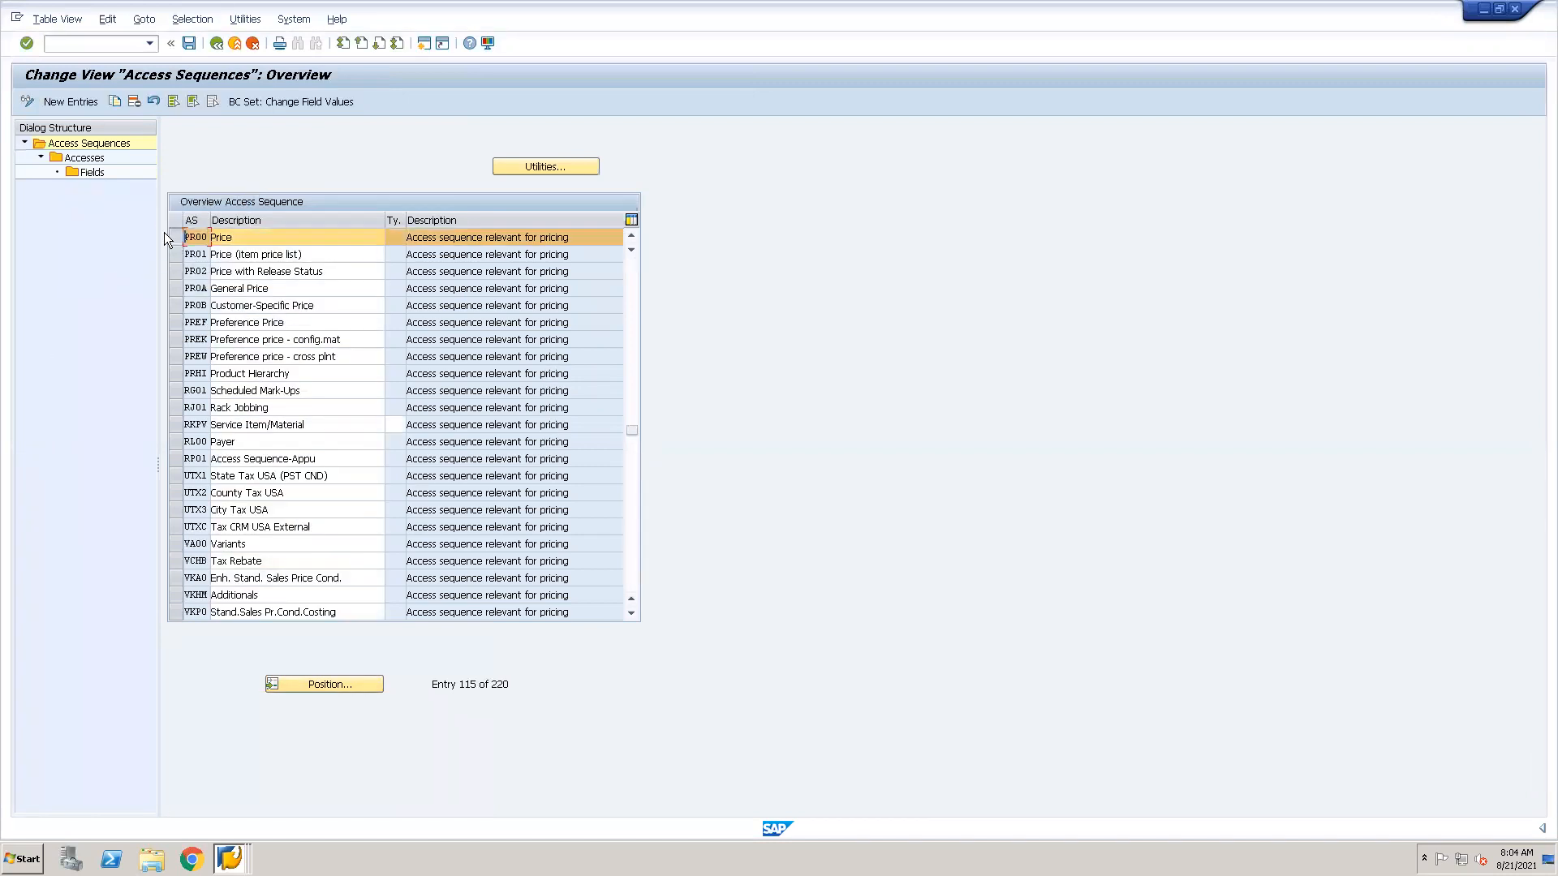
{"action": "left_click", "coordinate": [177, 276]}
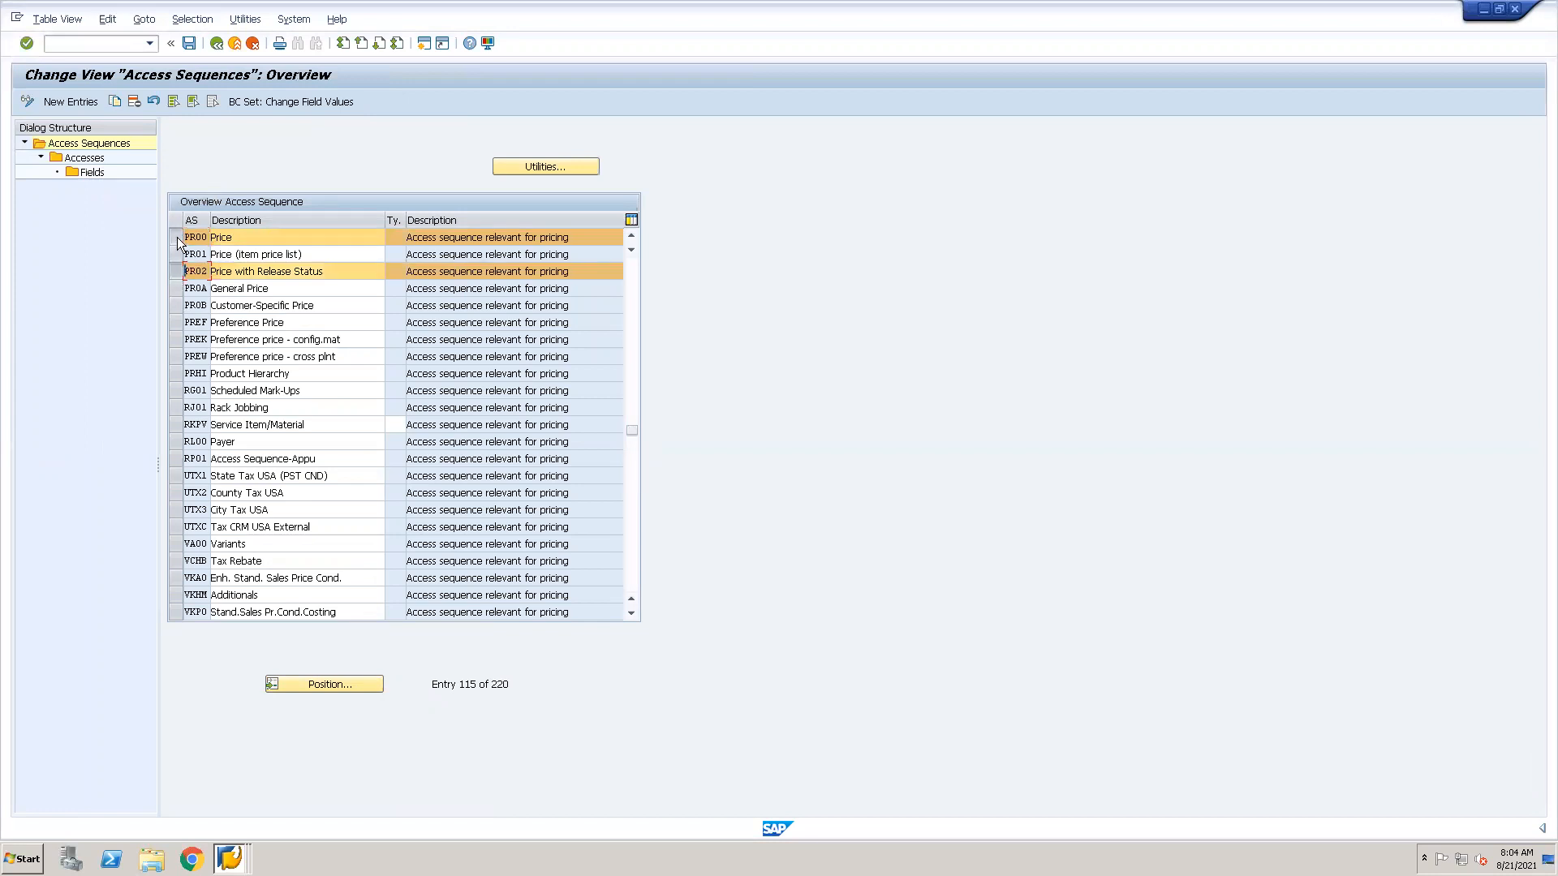
{"action": "left_click", "coordinate": [175, 237]}
{"action": "key", "text": "F3"}
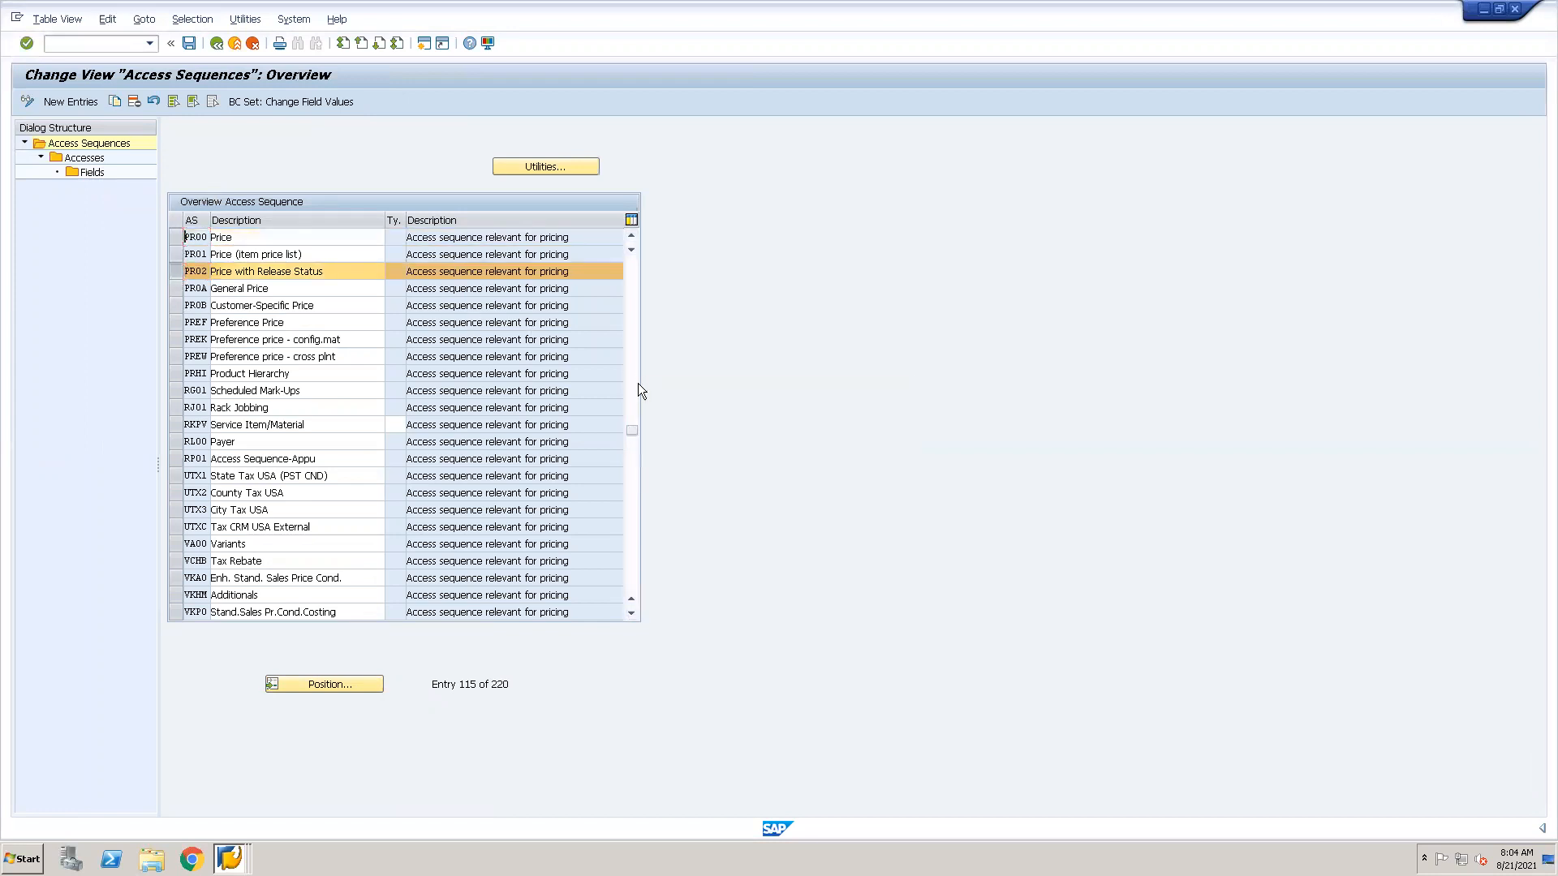
{"action": "left_click", "coordinate": [352, 146]}
{"action": "double_click", "coordinate": [92, 161]}
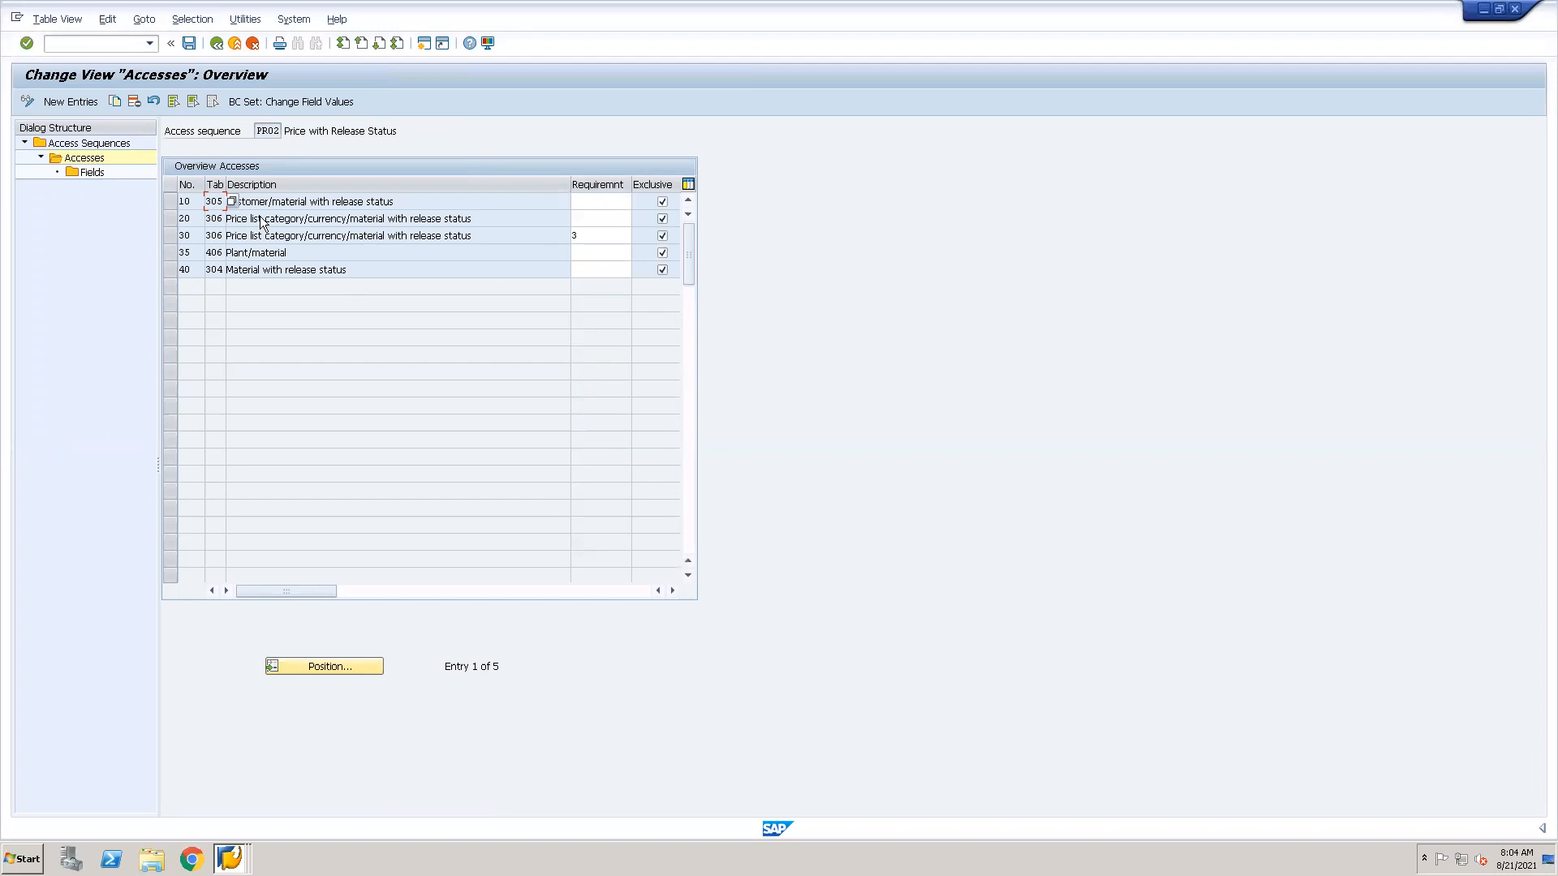
Start transaction VK11 in a new session for condition type PR00 and compare its key combinations with the PR02 accesses.
{"action": "left_click", "coordinate": [86, 46]}
{"action": "type", "text": "/ovk11"}
{"action": "key", "text": "Return"}
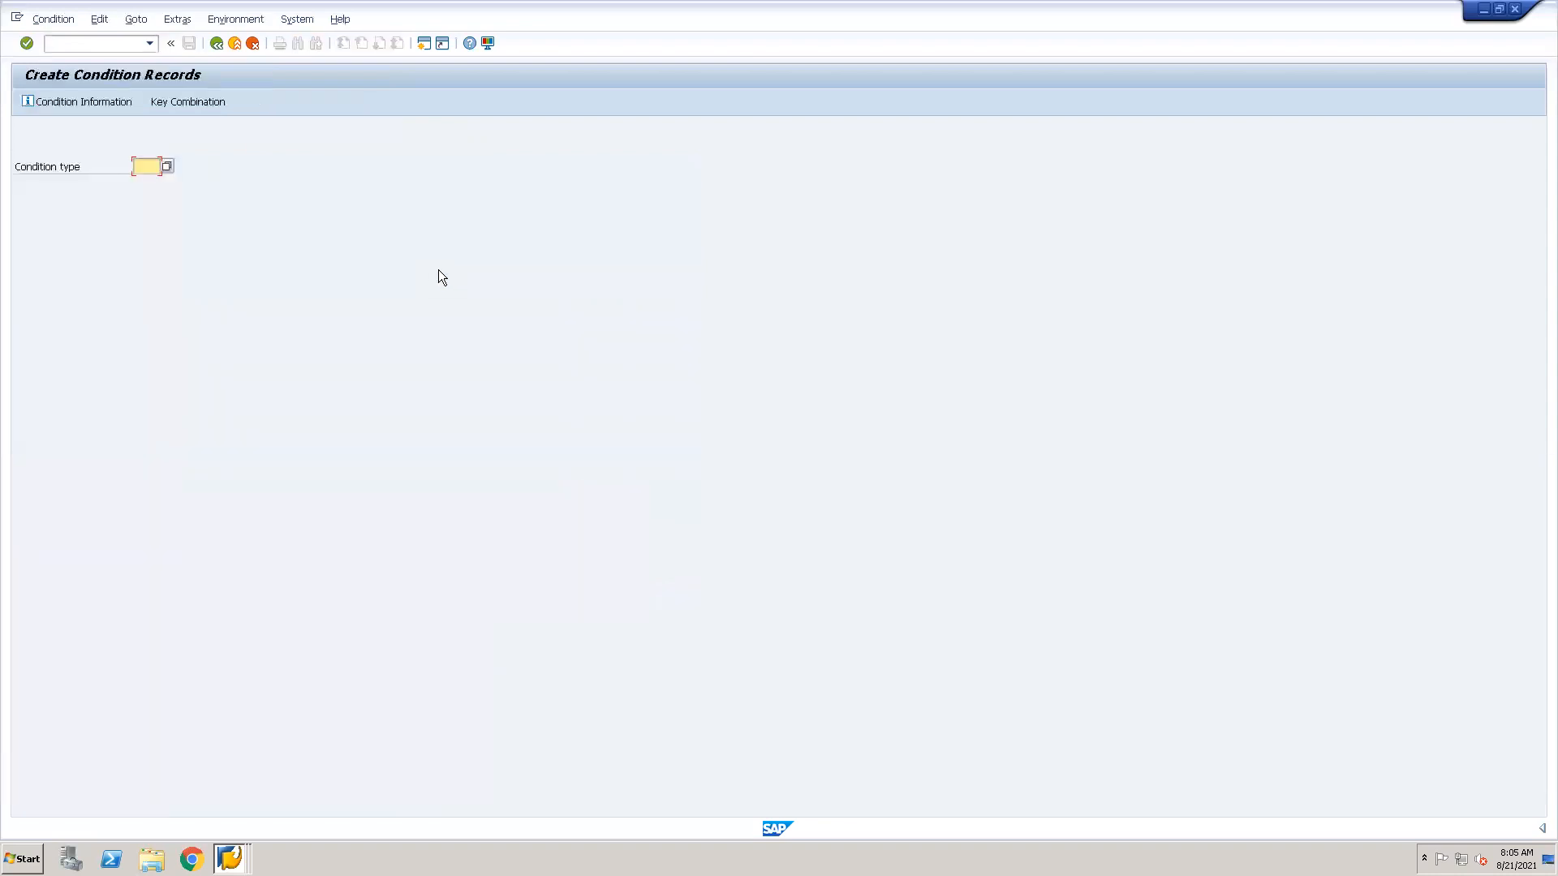
{"action": "type", "text": "pr00"}
{"action": "key", "text": "Return"}
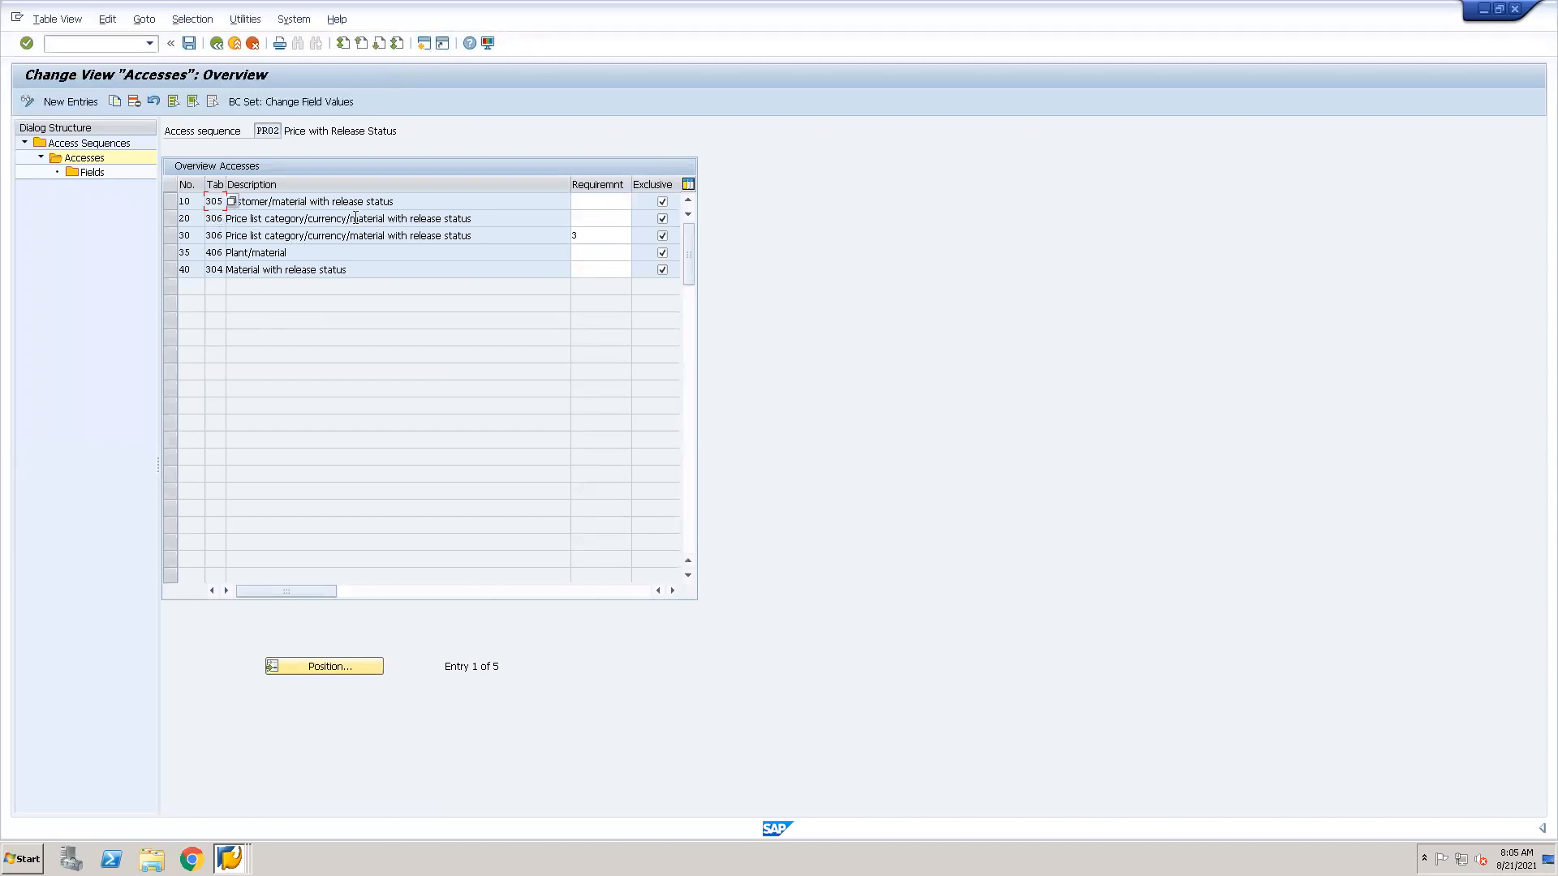
{"action": "key", "text": "alt+Tab"}
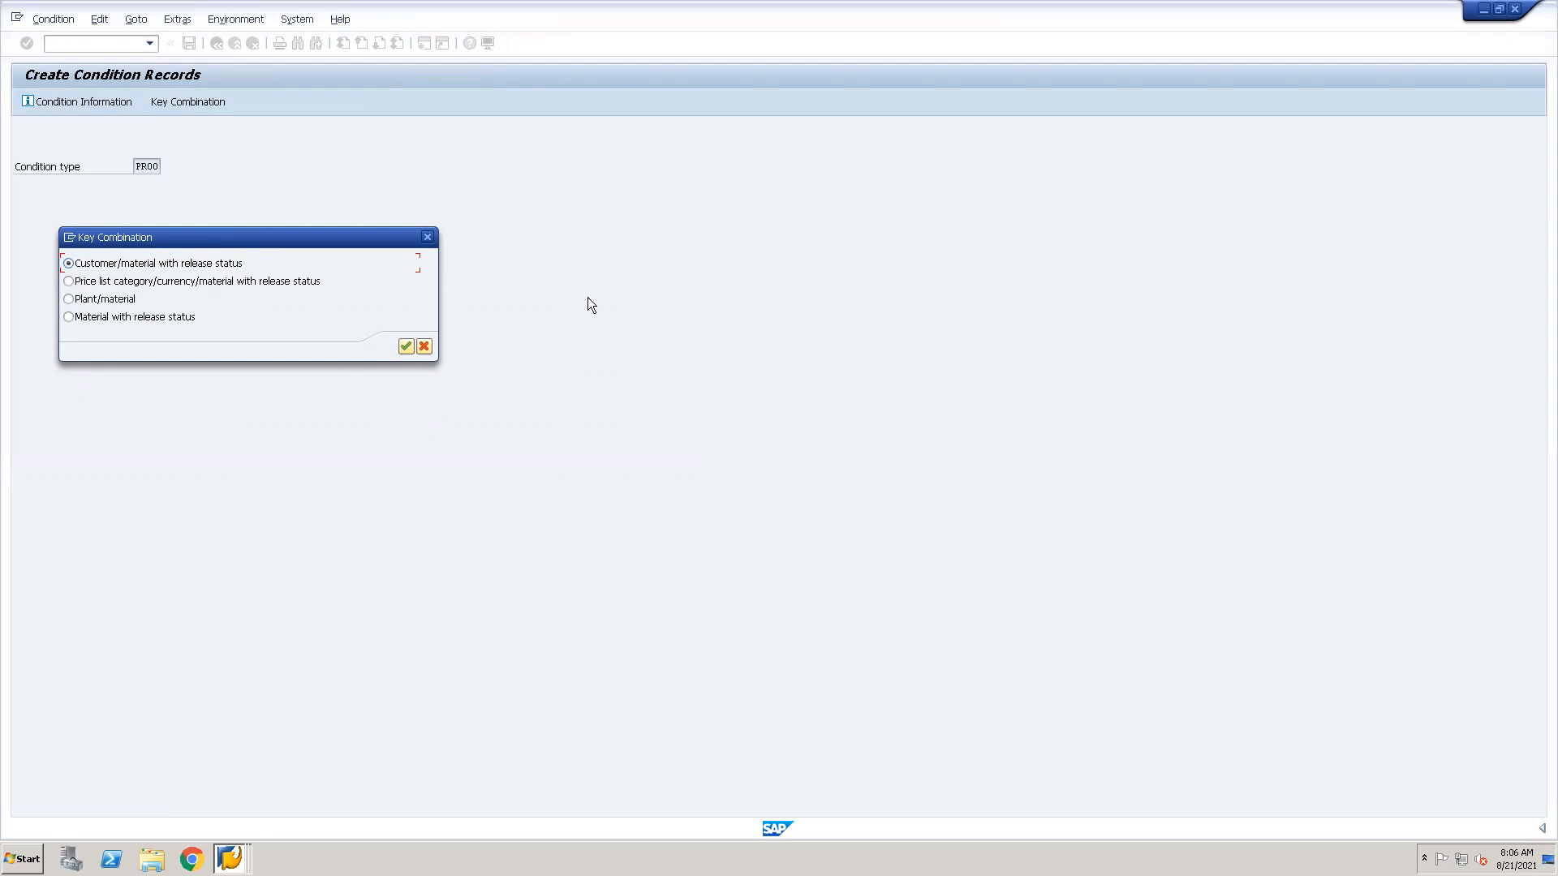
Return to the PR00 condition type details and list its records for access using the prefilled selection criteria.
{"action": "key", "text": "alt+Tab"}
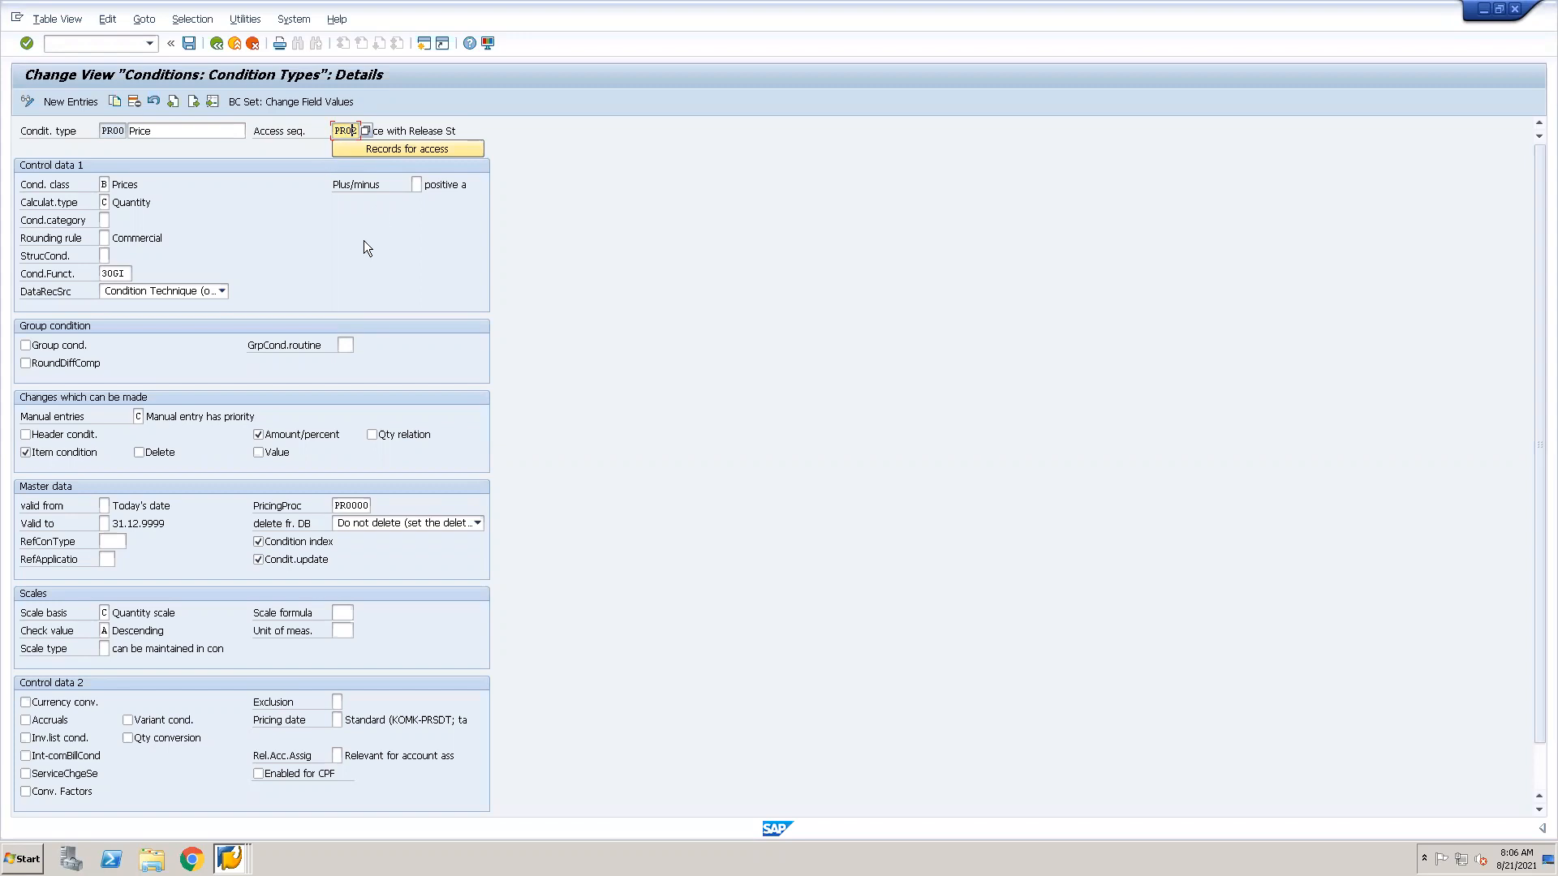
{"action": "left_click", "coordinate": [414, 148]}
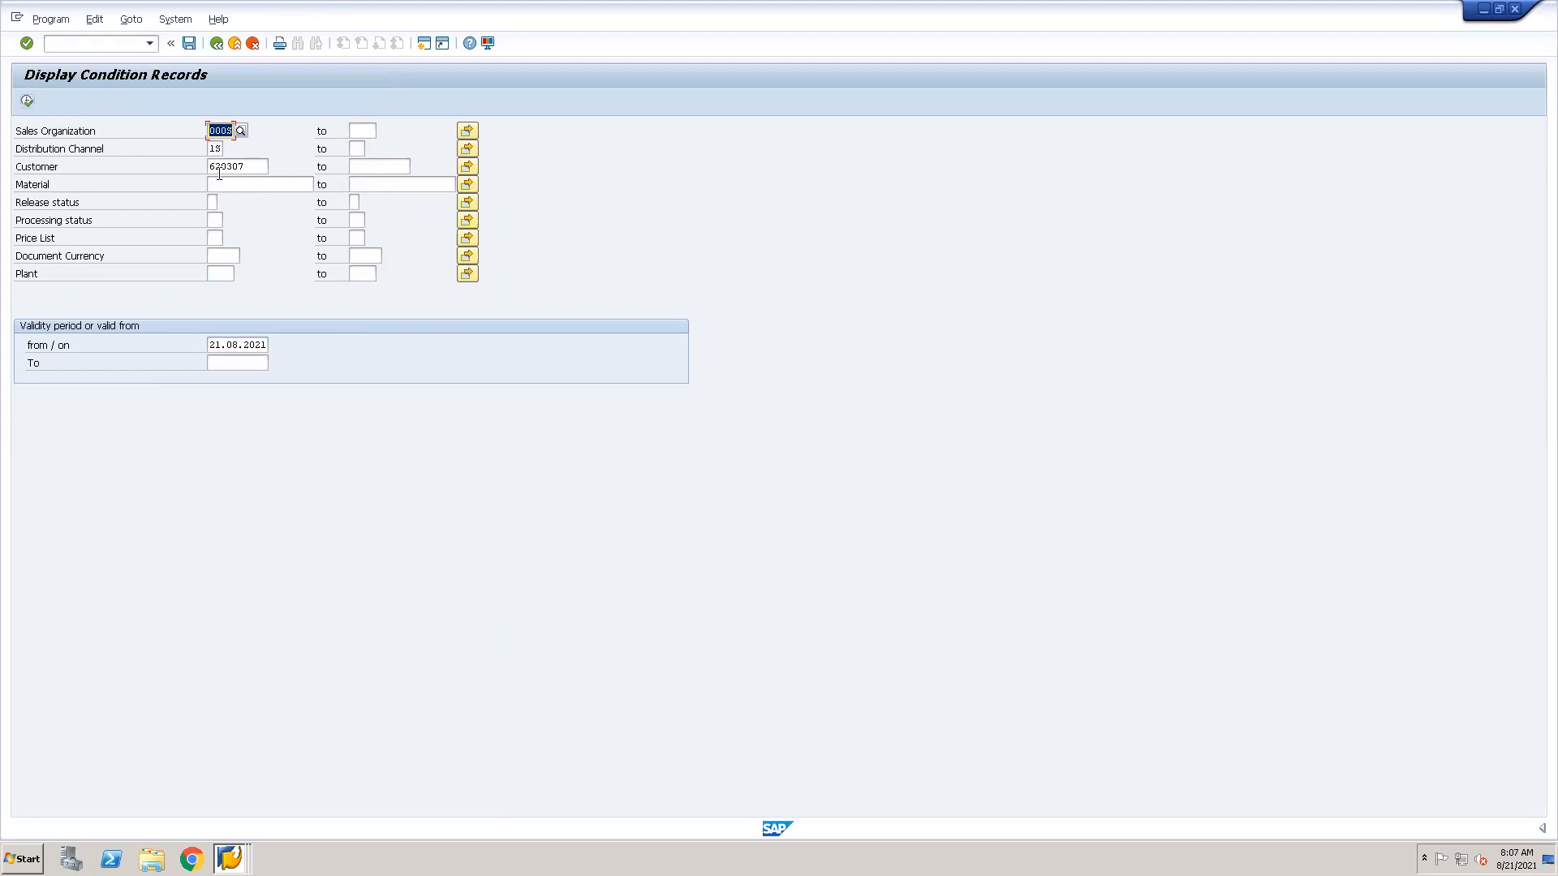
{"action": "left_click", "coordinate": [27, 102]}
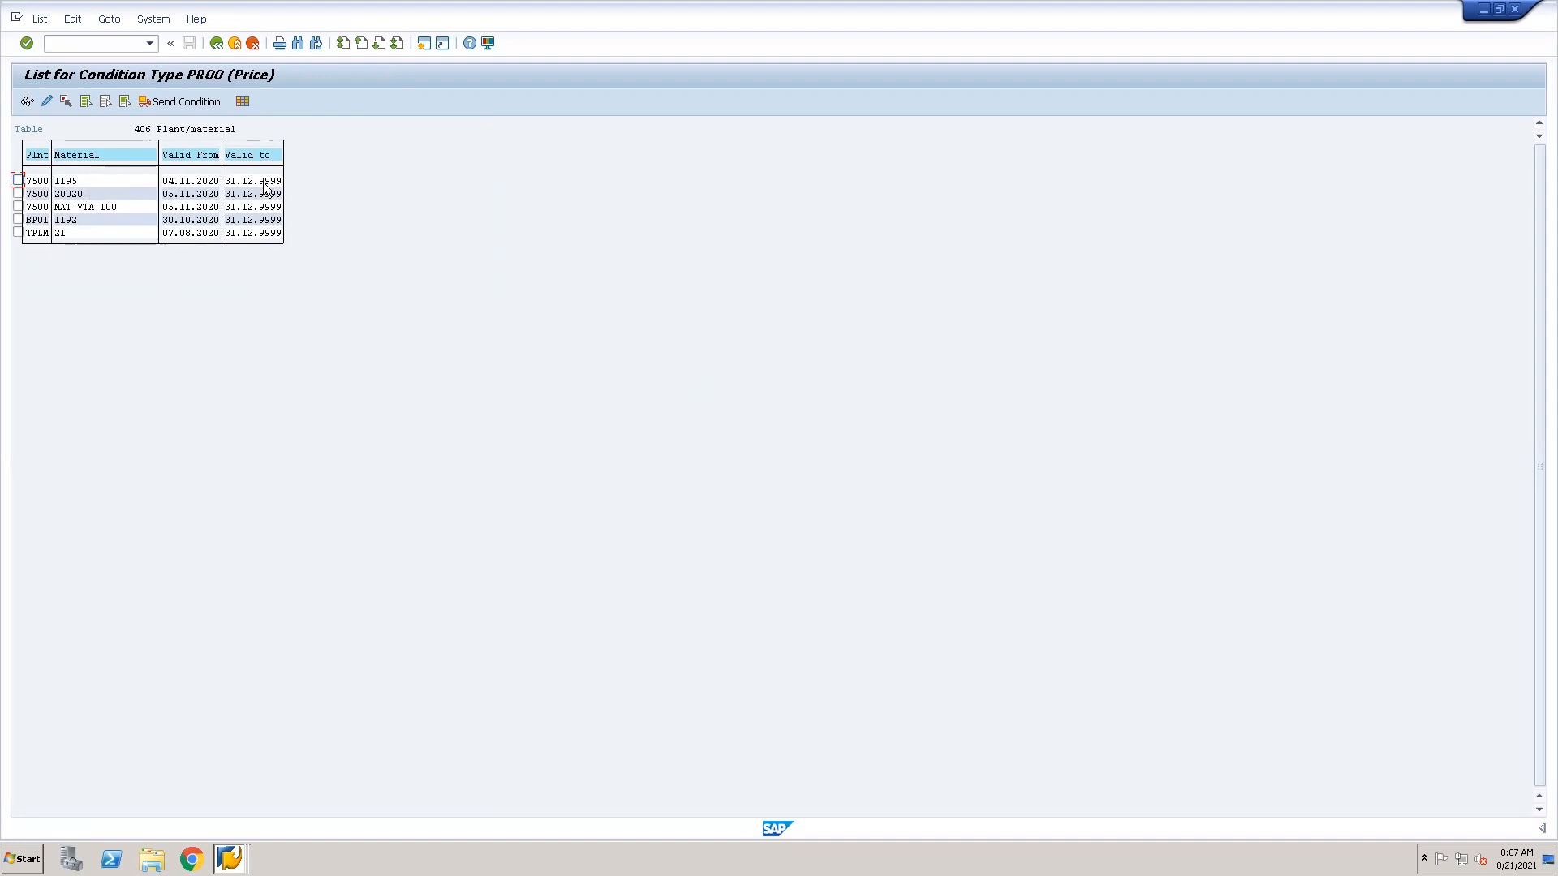
Display the plant 7500 price records for materials 1195 and MAT VTA 100, and return to the record selection.
{"action": "left_click", "coordinate": [18, 179]}
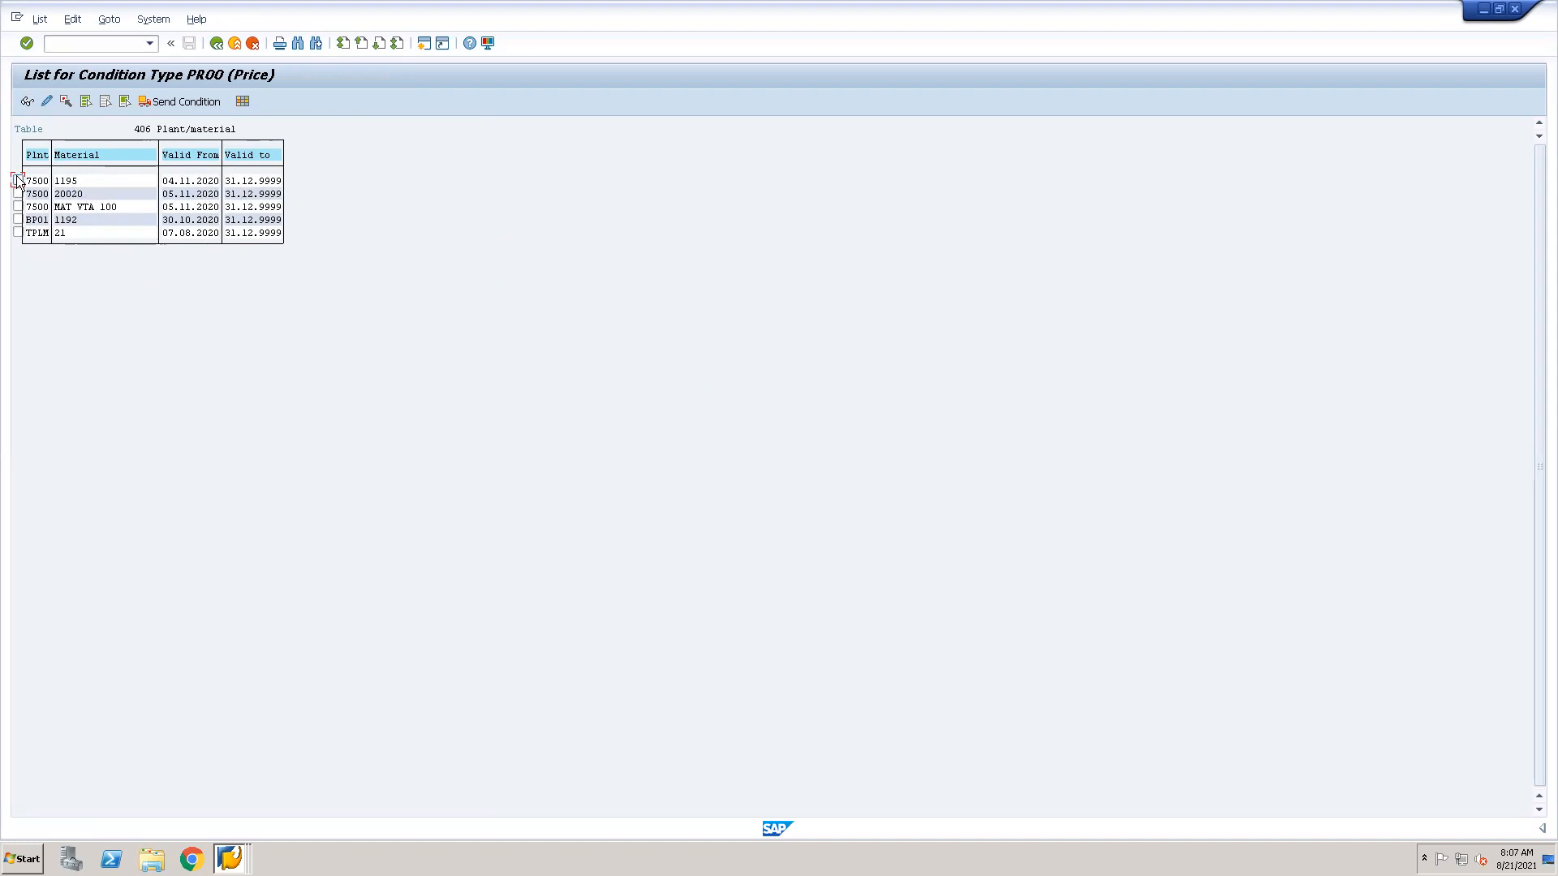
{"action": "left_click", "coordinate": [27, 101]}
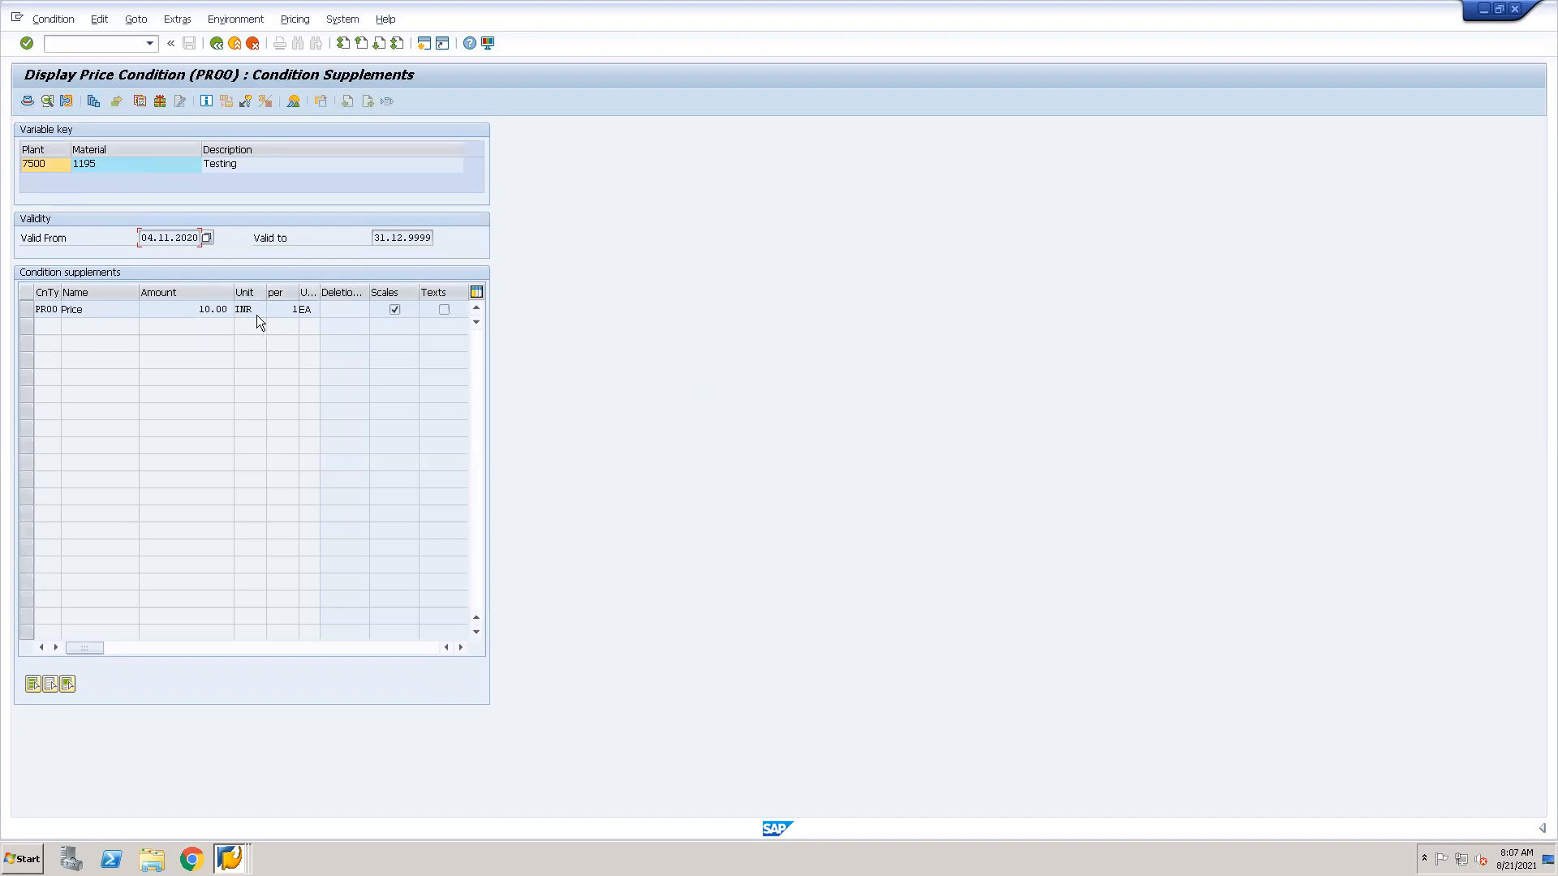
{"action": "left_click", "coordinate": [216, 44]}
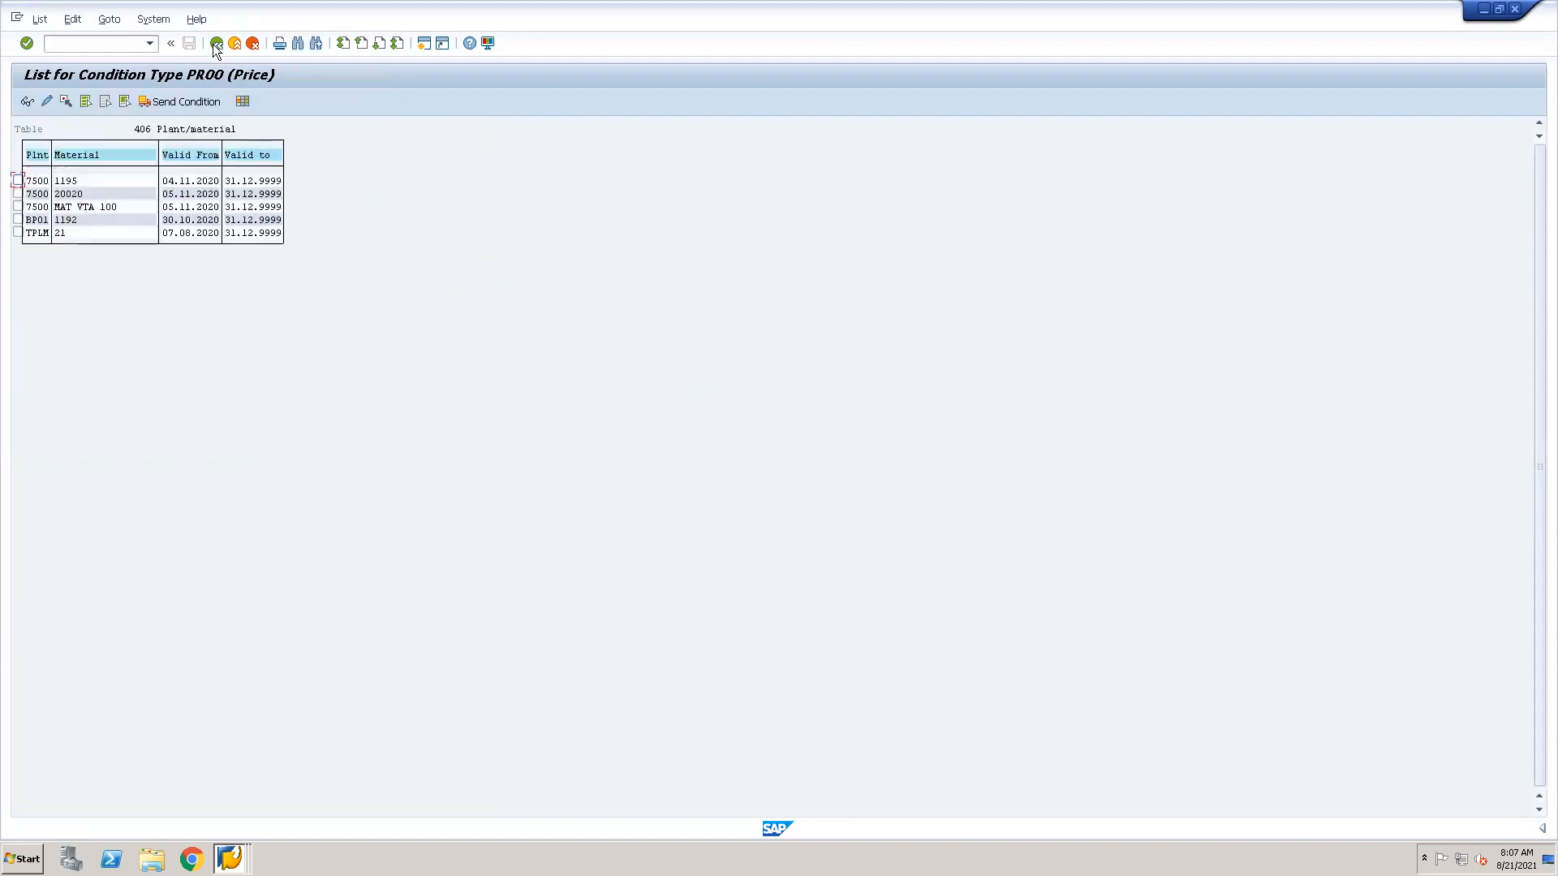
{"action": "left_click", "coordinate": [19, 207]}
{"action": "left_click", "coordinate": [28, 102]}
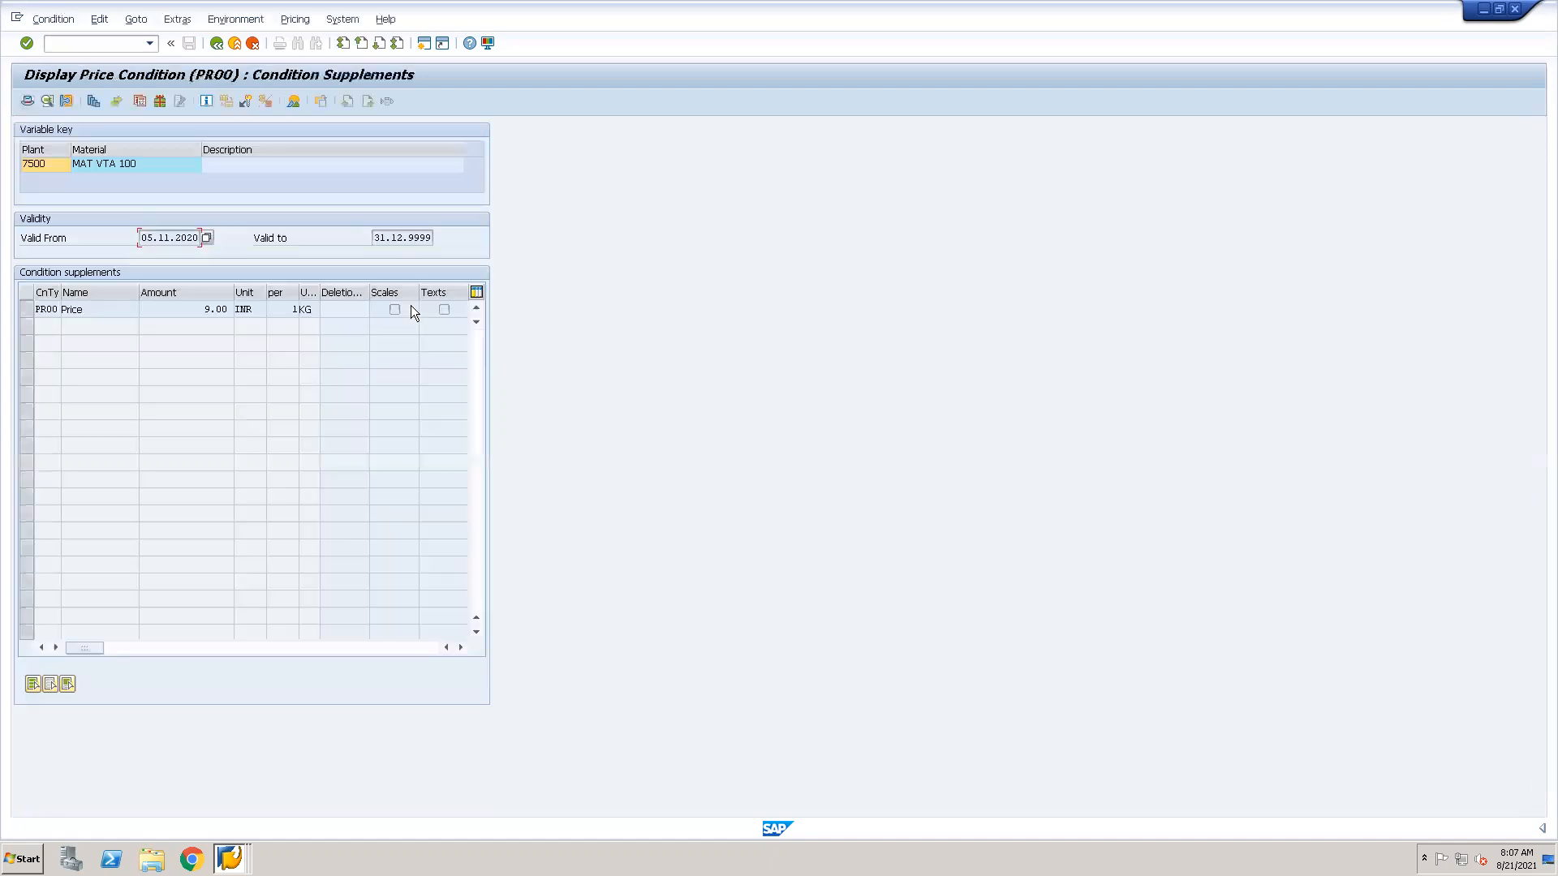
{"action": "left_click", "coordinate": [215, 44]}
{"action": "left_click", "coordinate": [215, 44]}
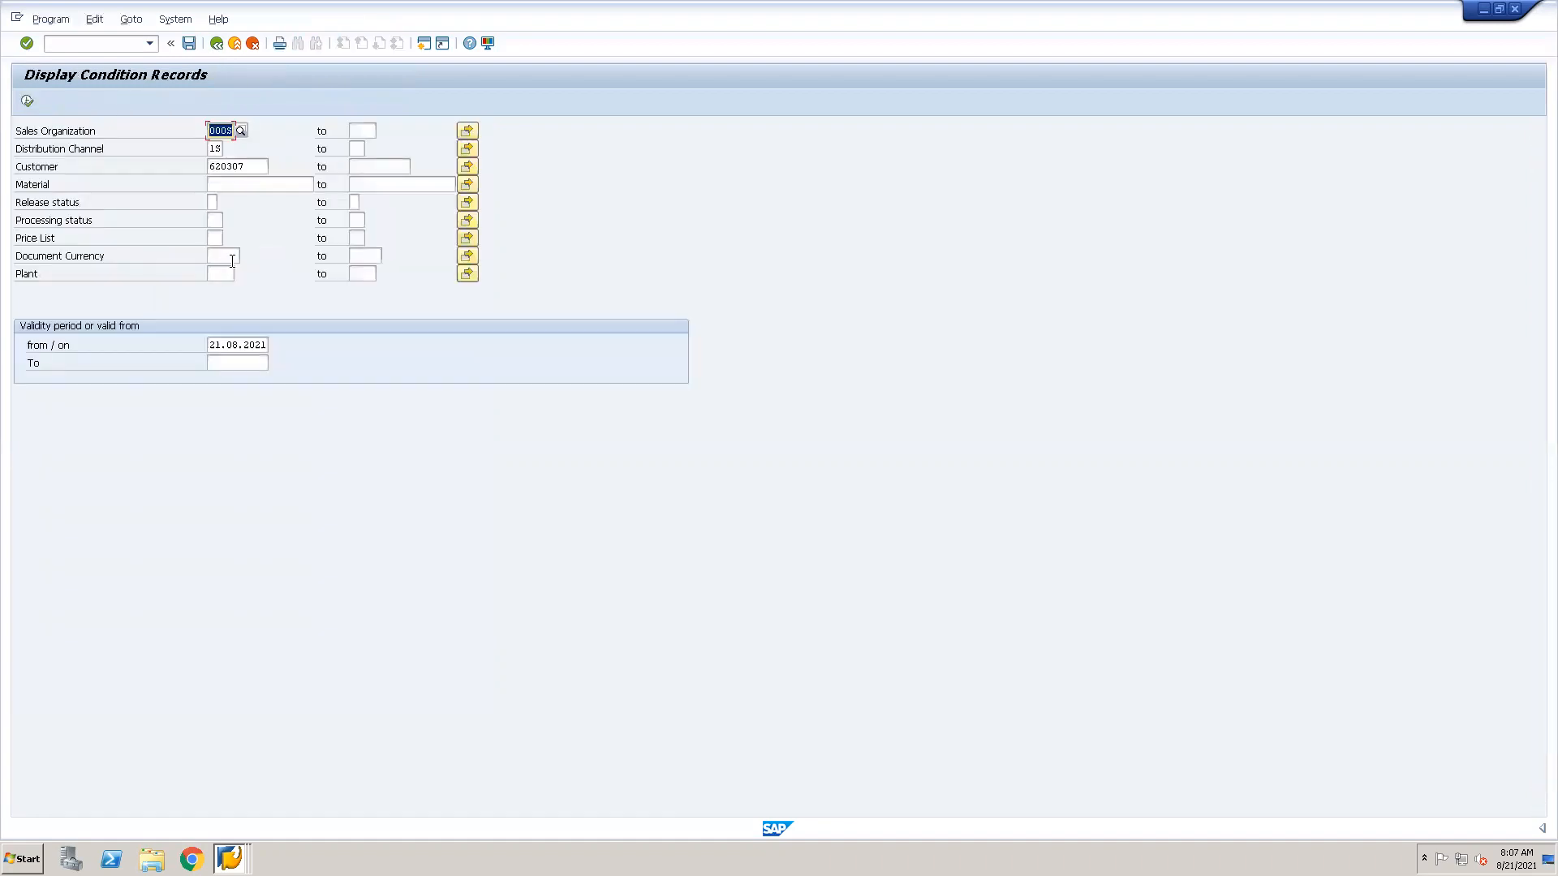
Clear the sales organization, distribution channel and customer criteria and list the PR00 condition records again.
{"action": "key", "text": "Delete"}
{"action": "key", "text": "Tab"}
{"action": "key", "text": "F8"}
{"action": "key", "text": "Tab"}
{"action": "key", "text": "Delete"}
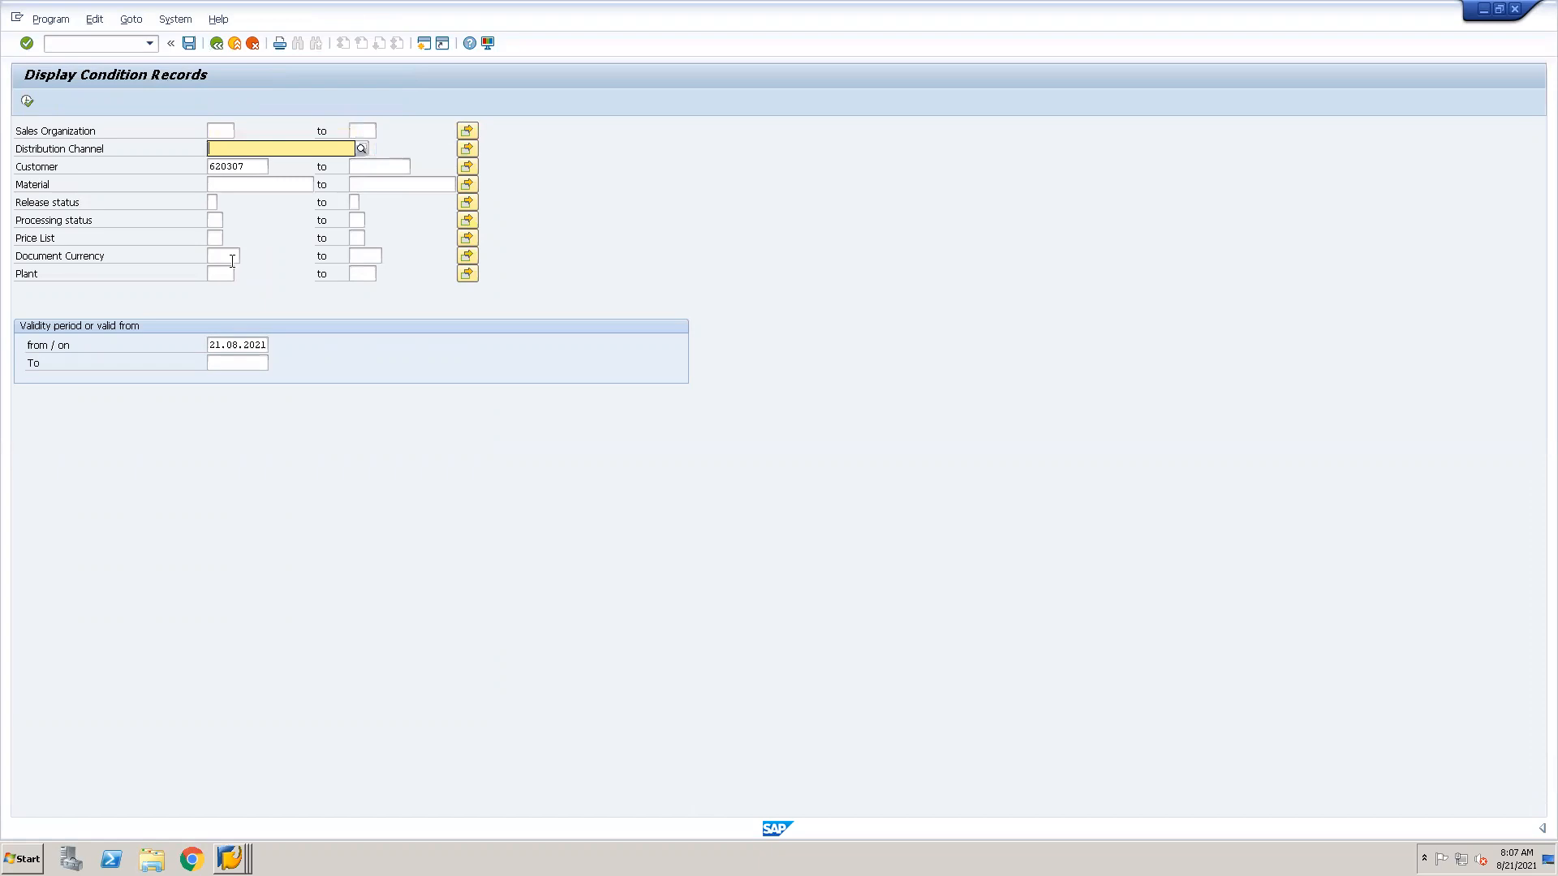
{"action": "key", "text": "Tab"}
{"action": "key", "text": "Tab"}
{"action": "key", "text": "Tab"}
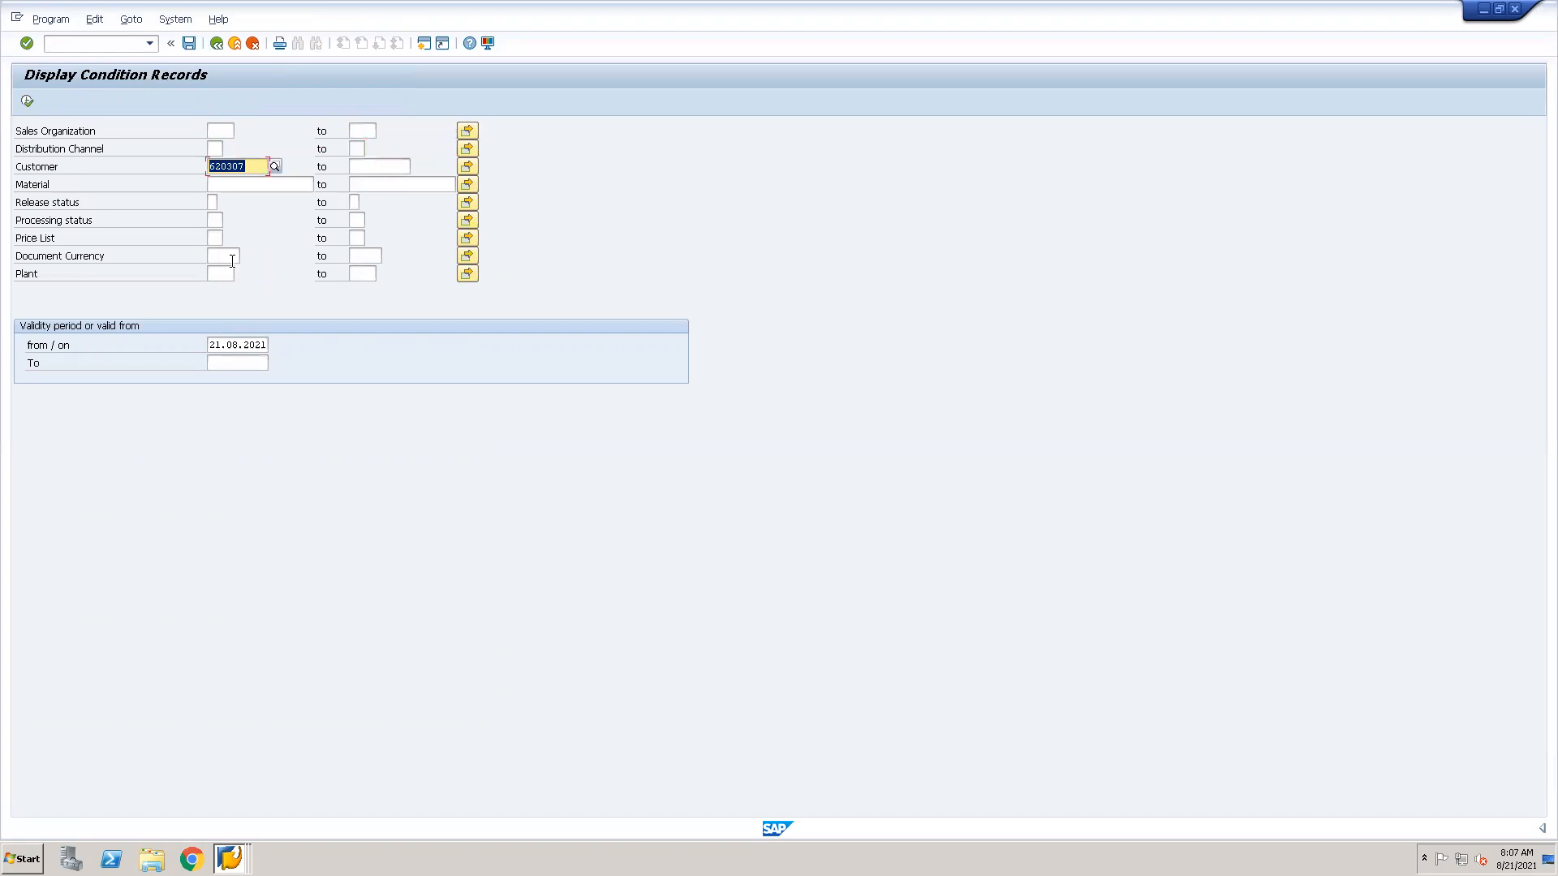
{"action": "key", "text": "BackSpace"}
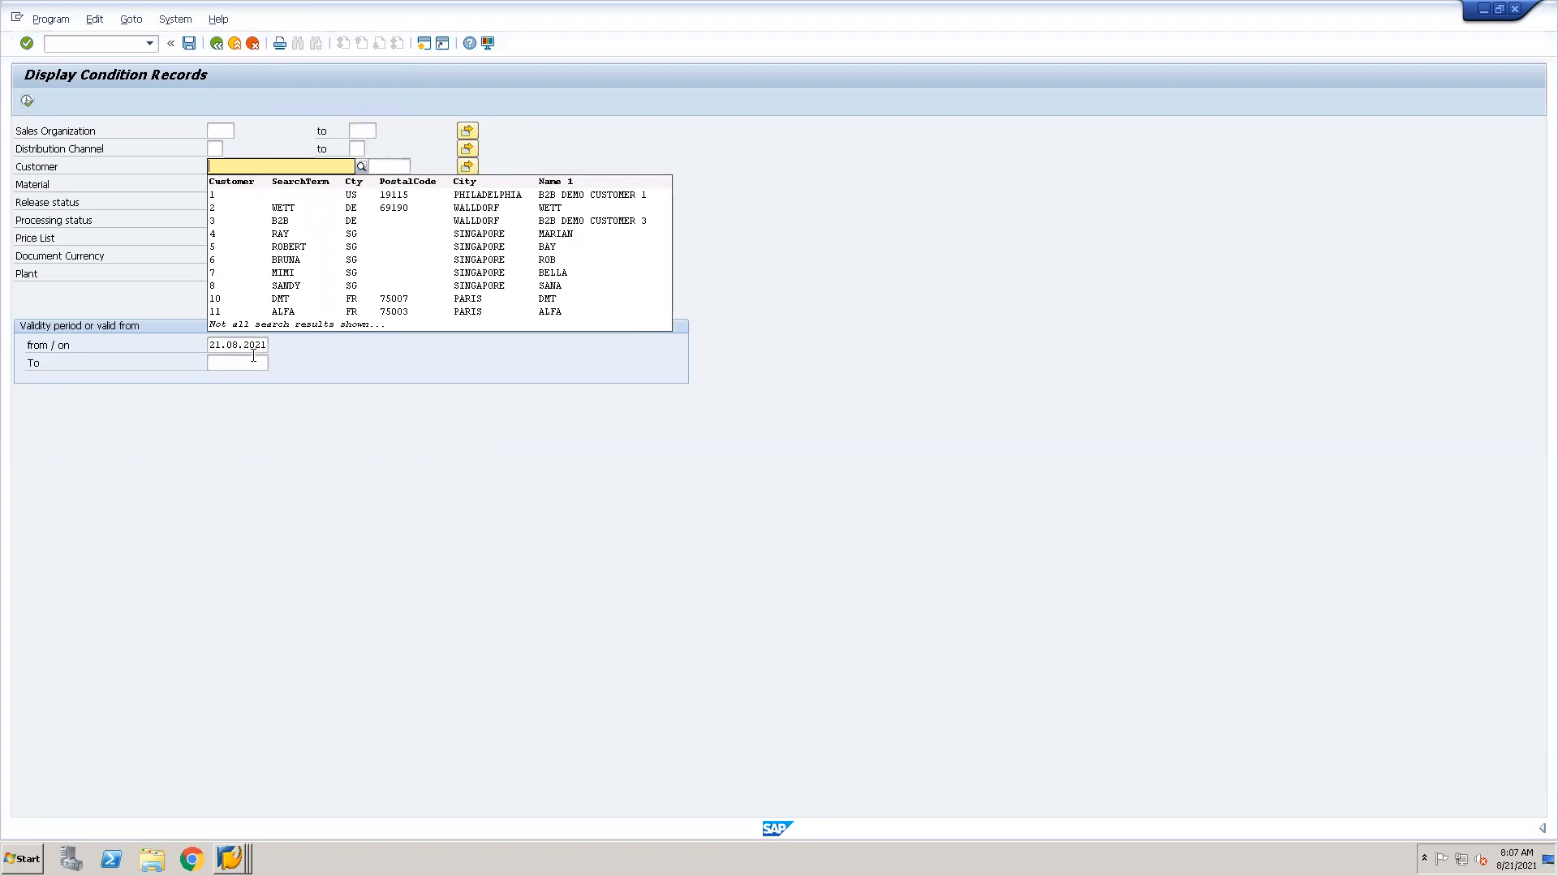
{"action": "left_click", "coordinate": [27, 101]}
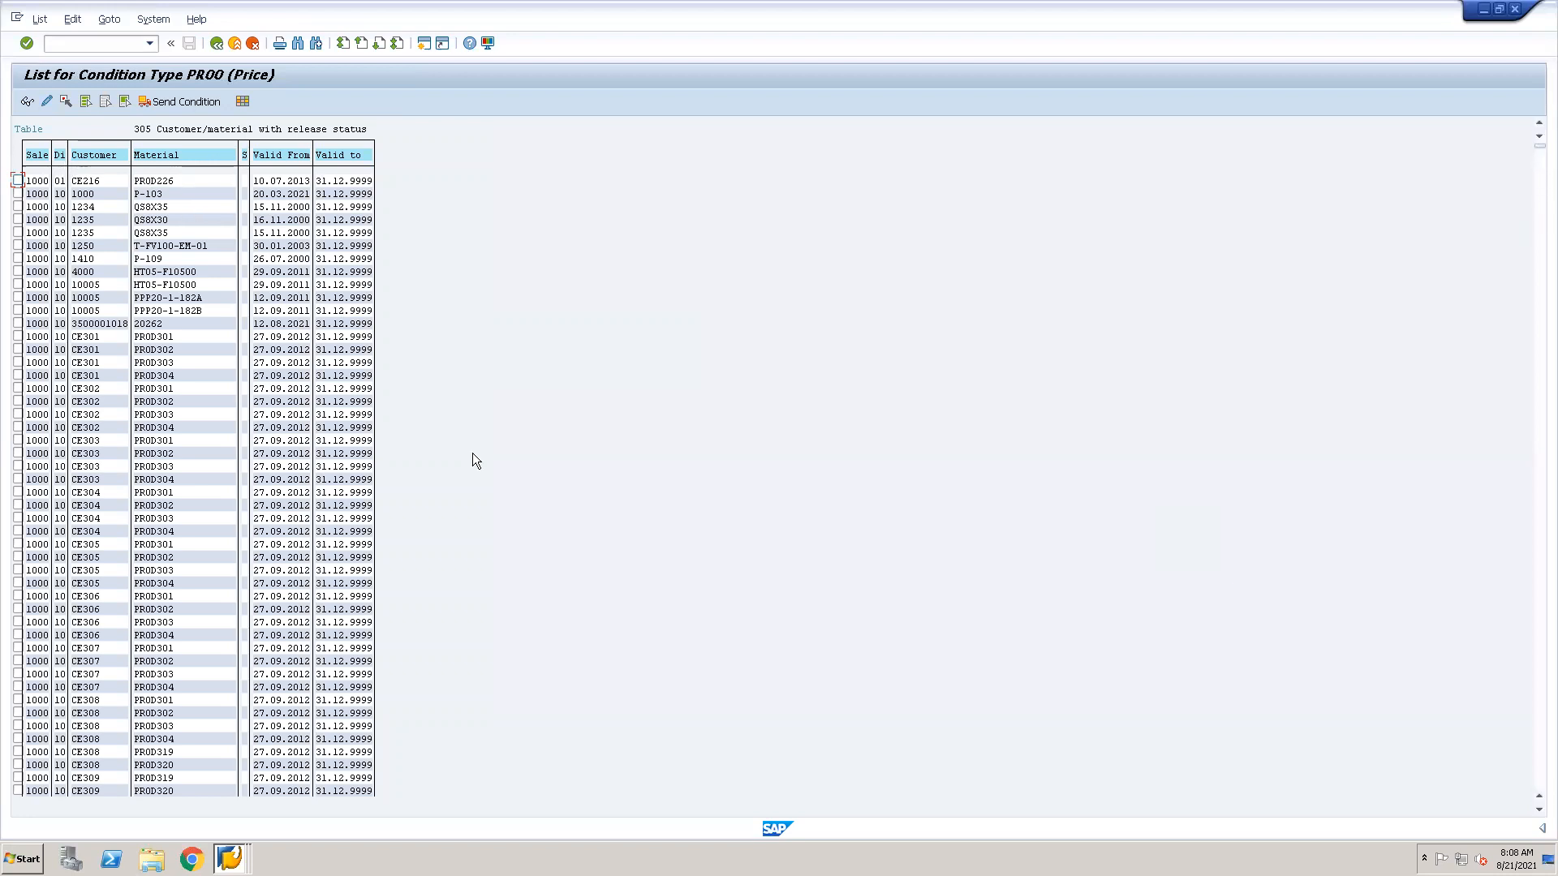
Look through the PR00 records from table 305 to table 304 and return to the condition type details.
{"action": "scroll", "coordinate": [473, 453], "scroll_direction": "down", "scroll_amount": 15}
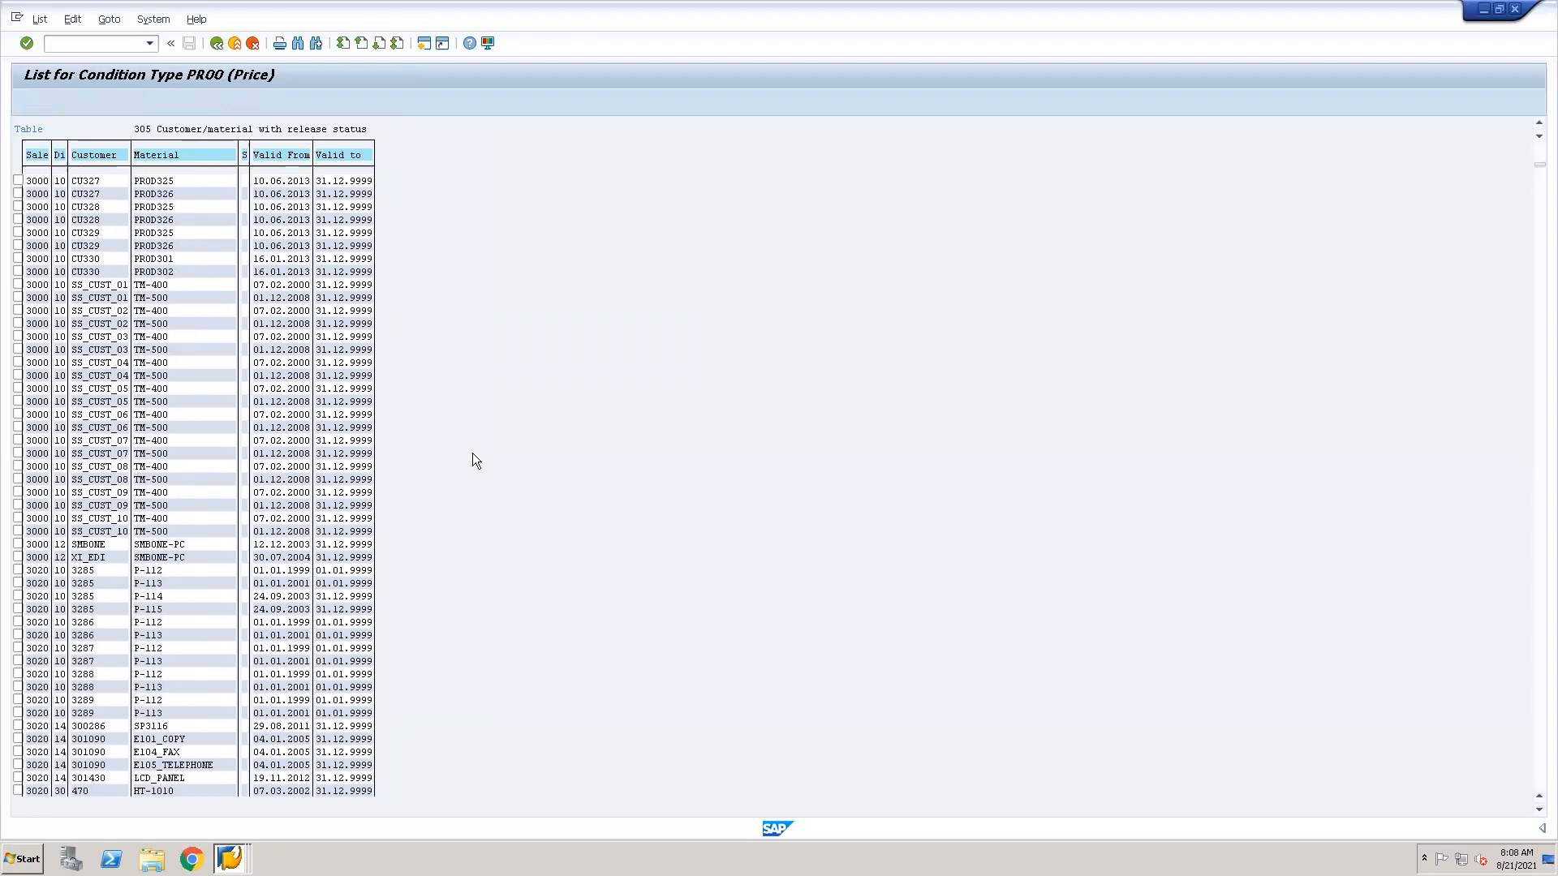
{"action": "scroll", "coordinate": [473, 460], "scroll_direction": "down", "scroll_amount": 15}
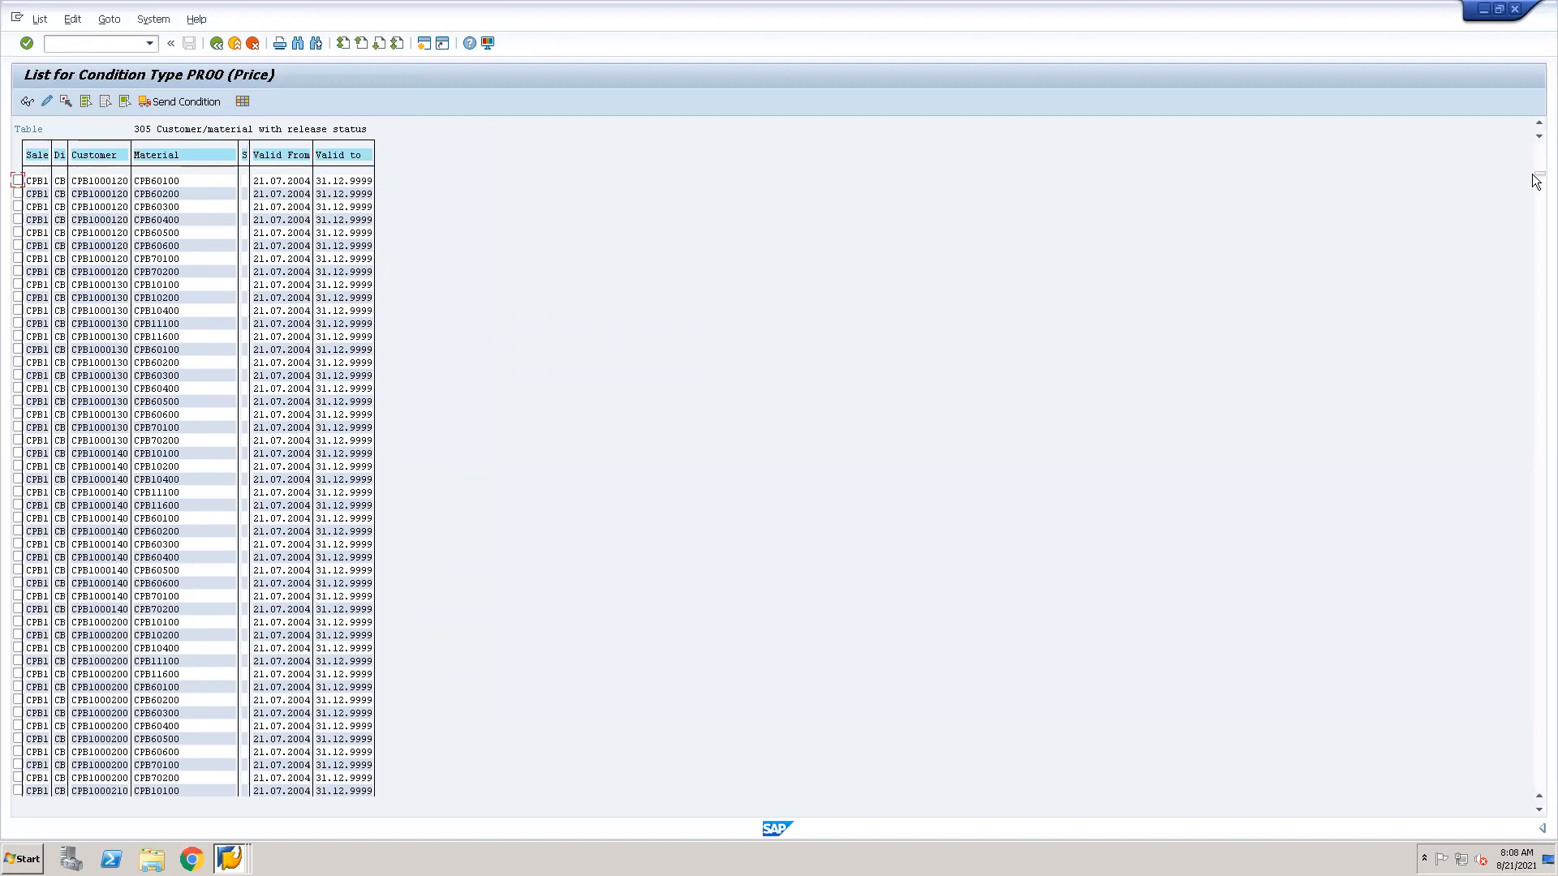
{"action": "scroll", "coordinate": [1541, 304], "scroll_direction": "up", "scroll_amount": 3}
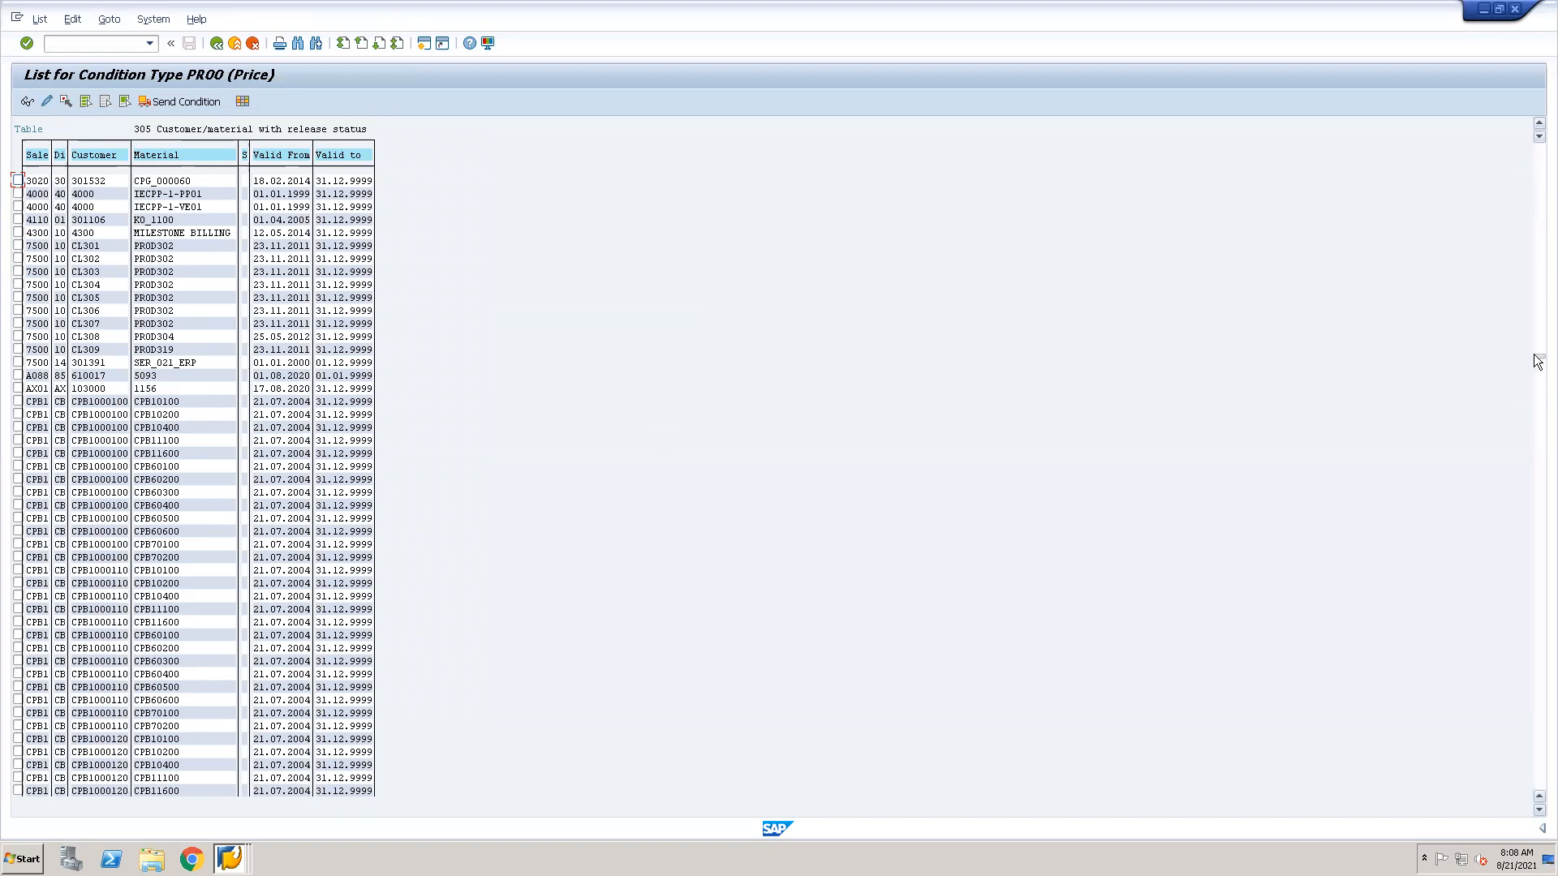
{"action": "left_click_drag", "start_coordinate": [1533, 355], "coordinate": [1534, 354]}
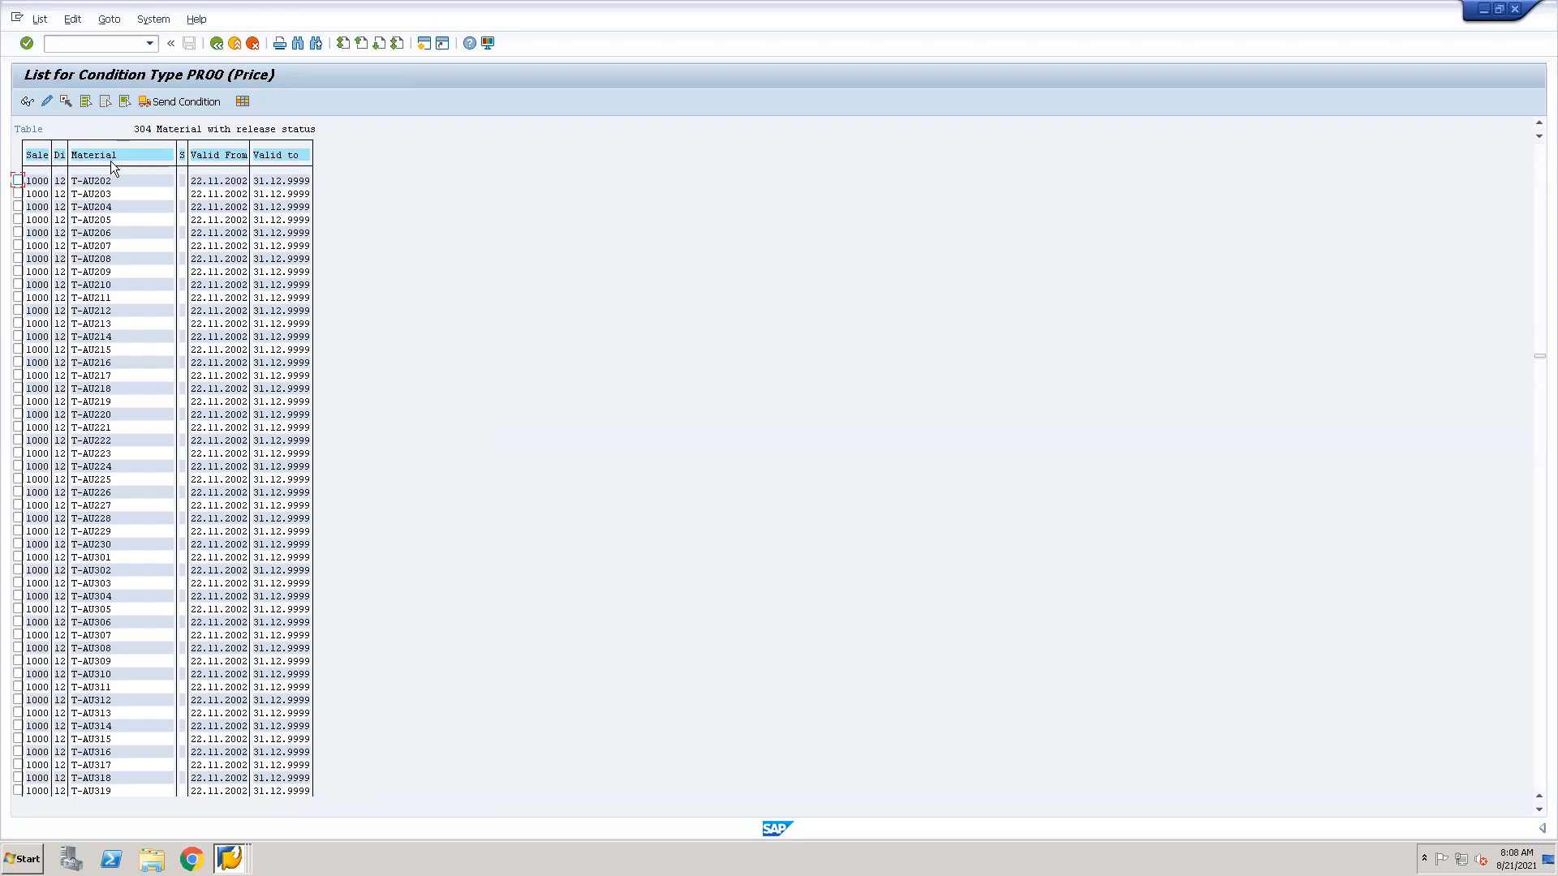
{"action": "left_click", "coordinate": [216, 42]}
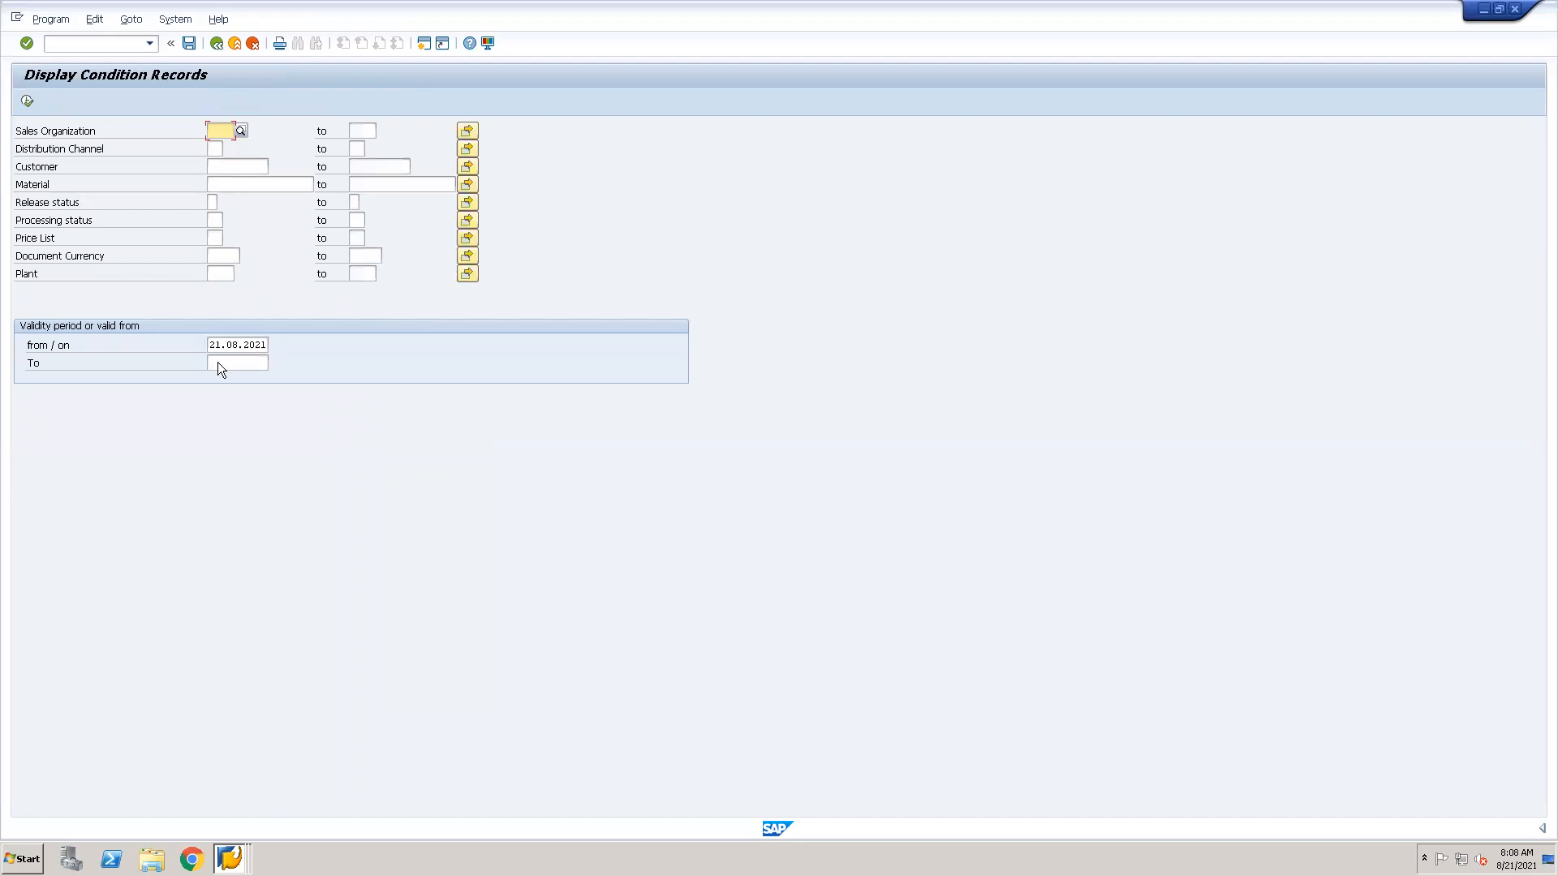
{"action": "left_click", "coordinate": [216, 43]}
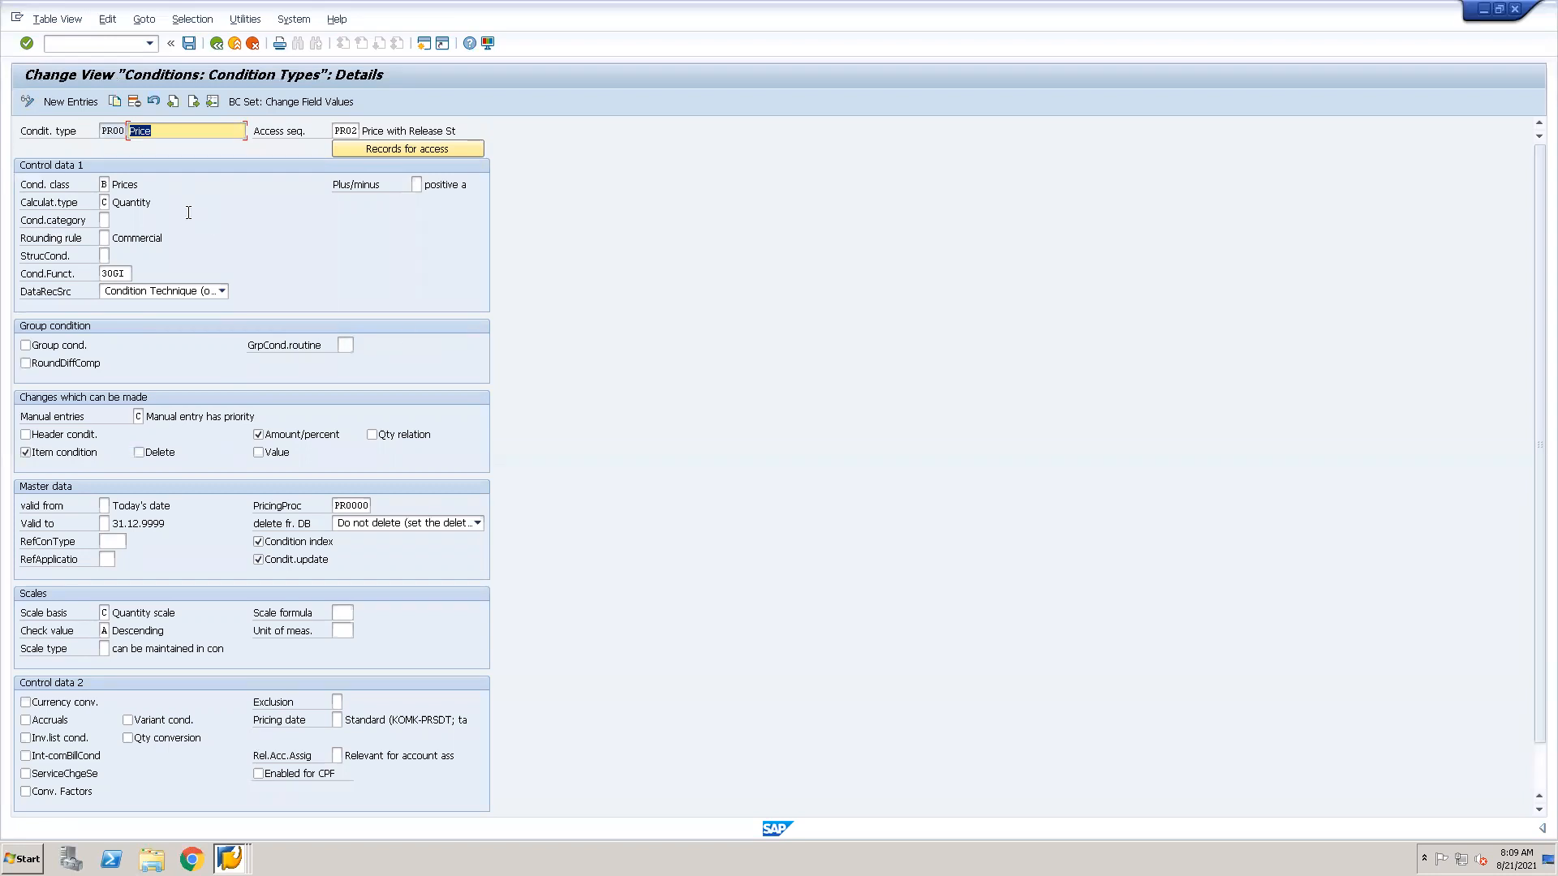
Review the possible condition class values for PR00 and close the list without choosing one.
{"action": "left_click", "coordinate": [104, 184]}
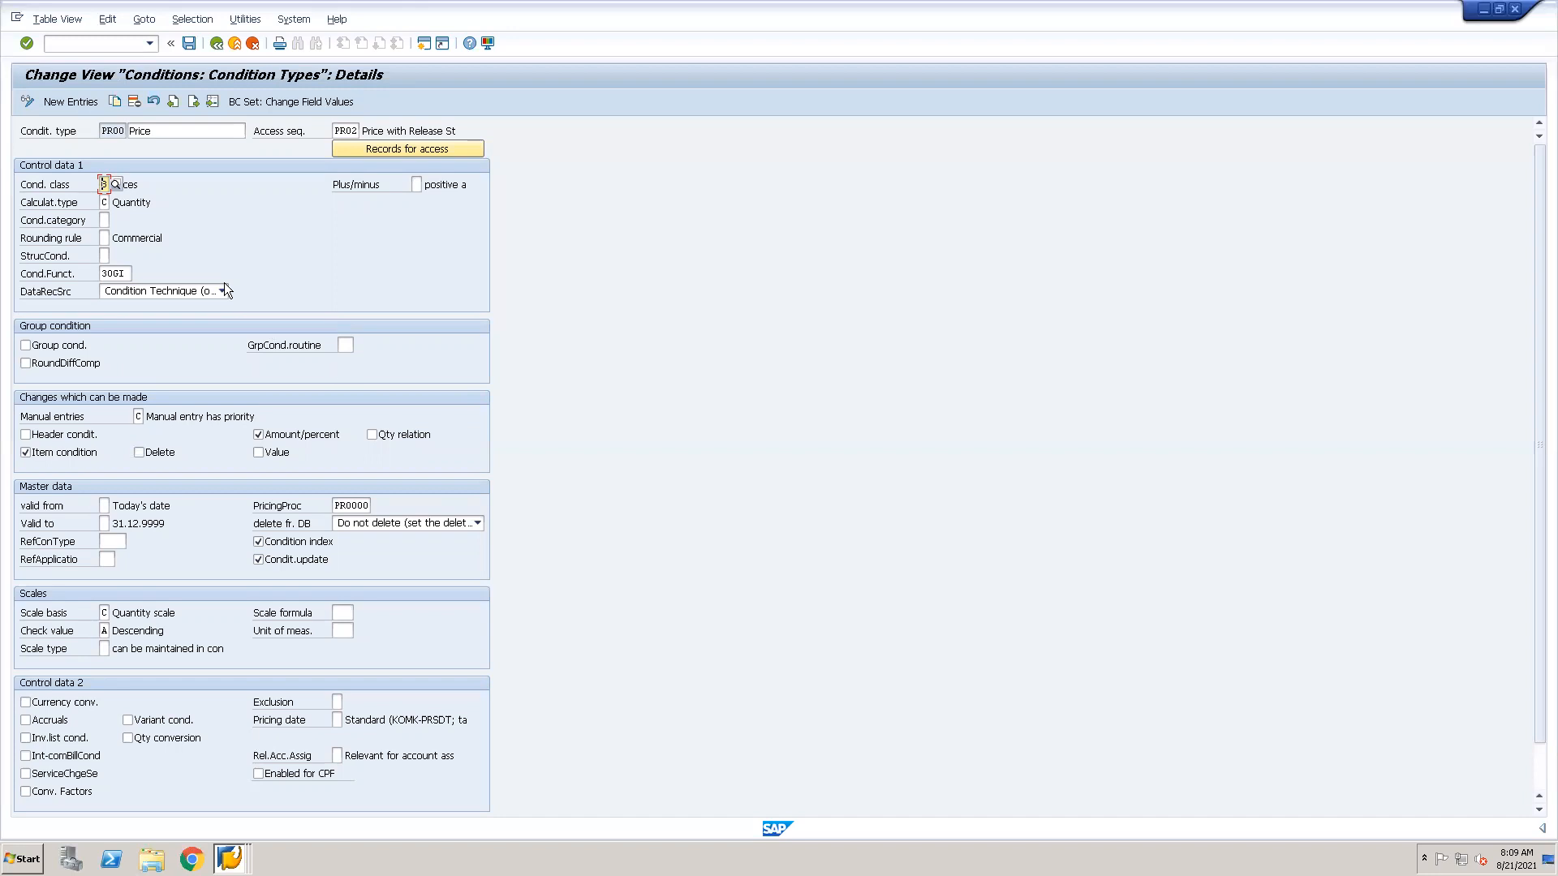
{"action": "left_click", "coordinate": [116, 185]}
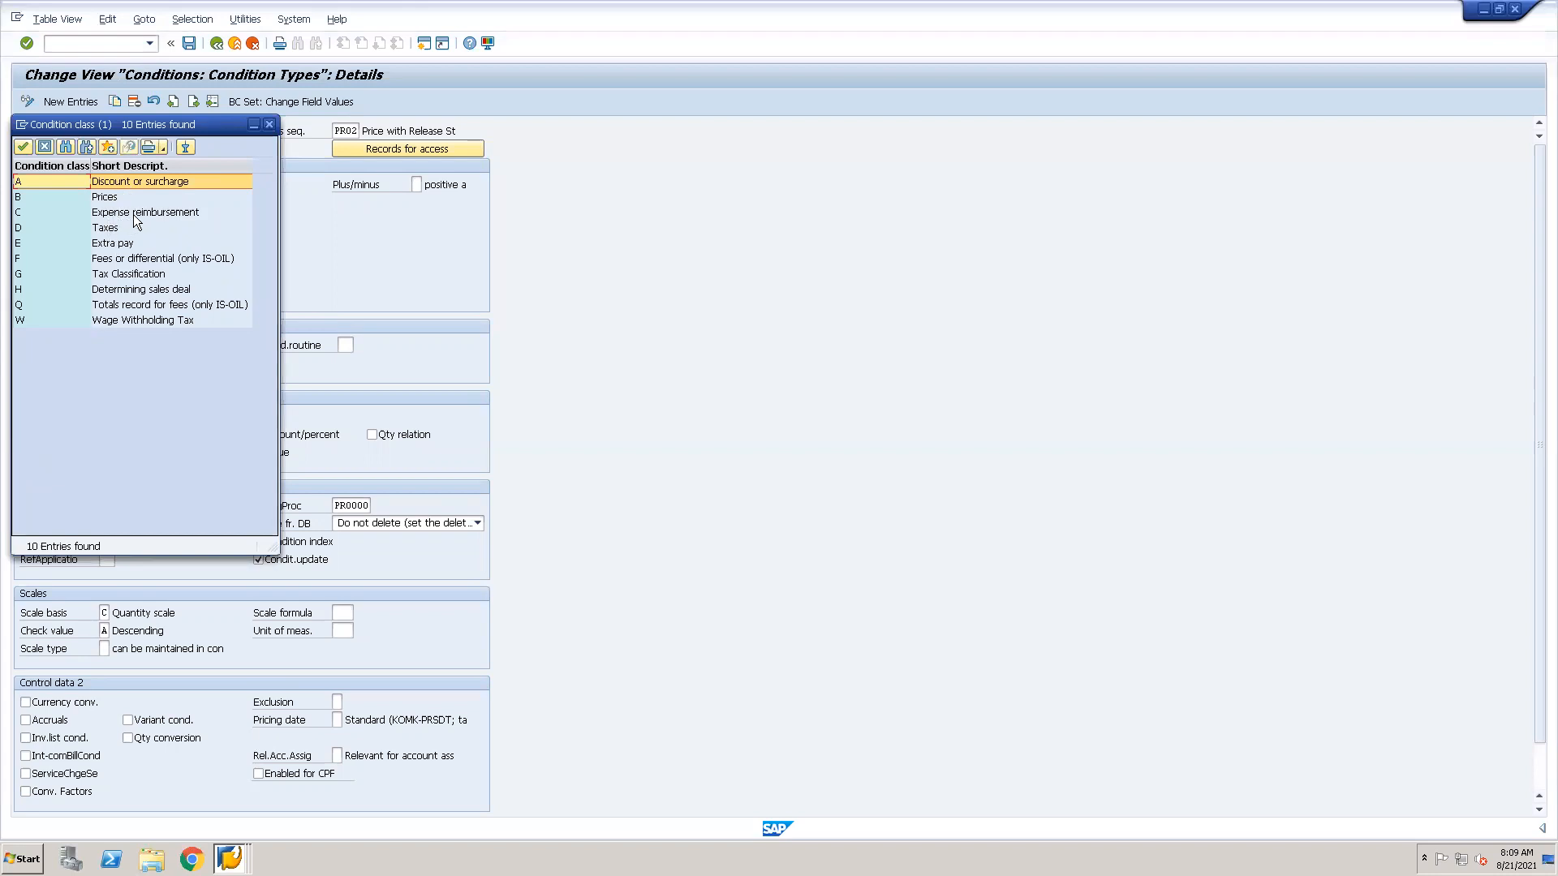
{"action": "left_click", "coordinate": [134, 212]}
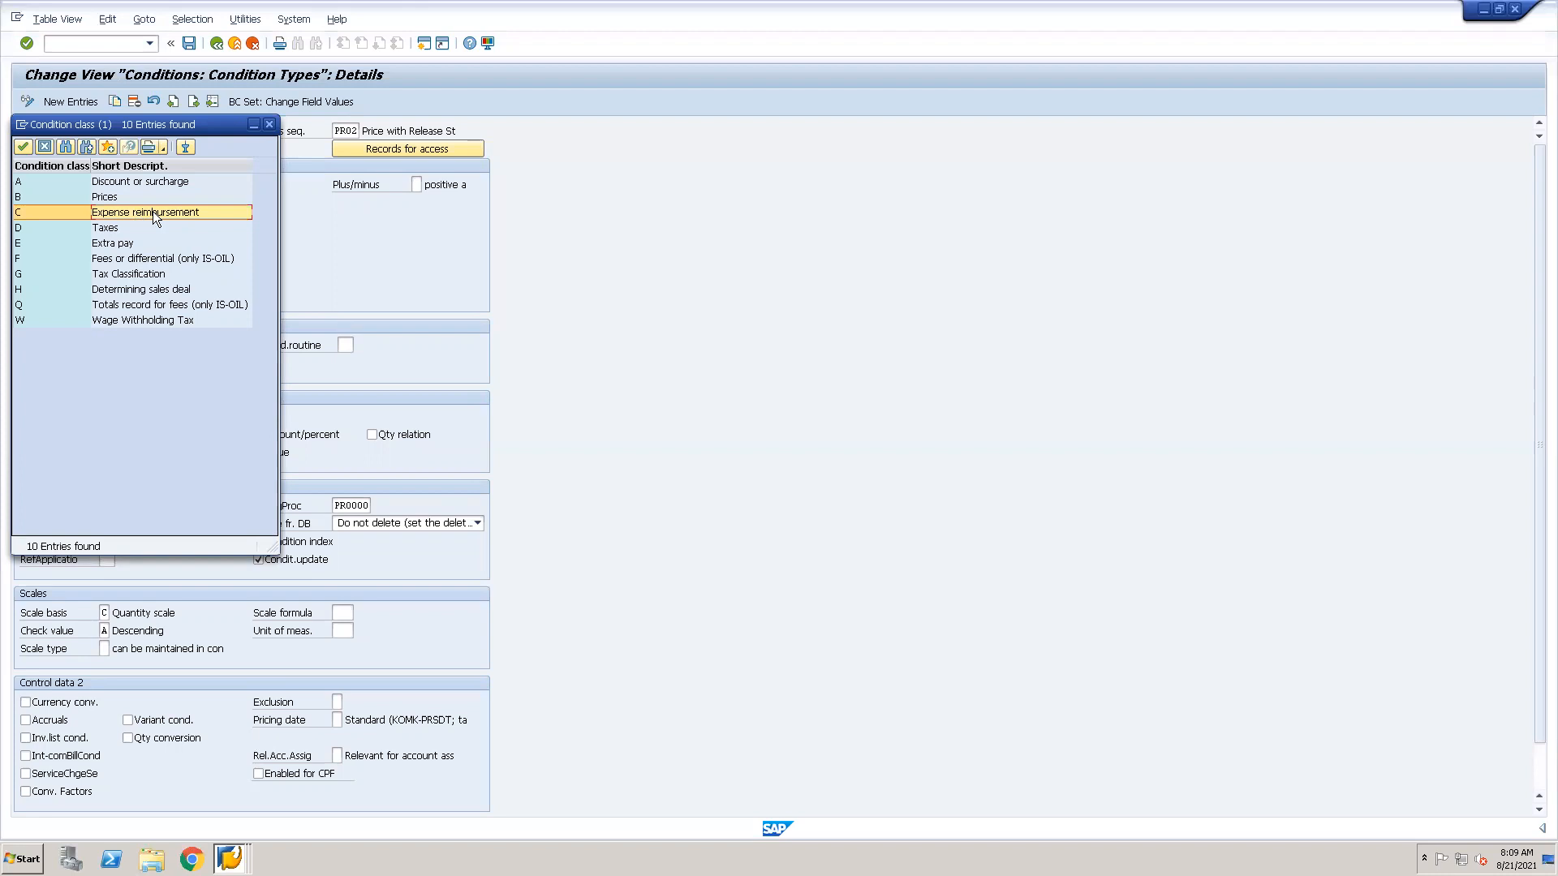
{"action": "left_click", "coordinate": [135, 324]}
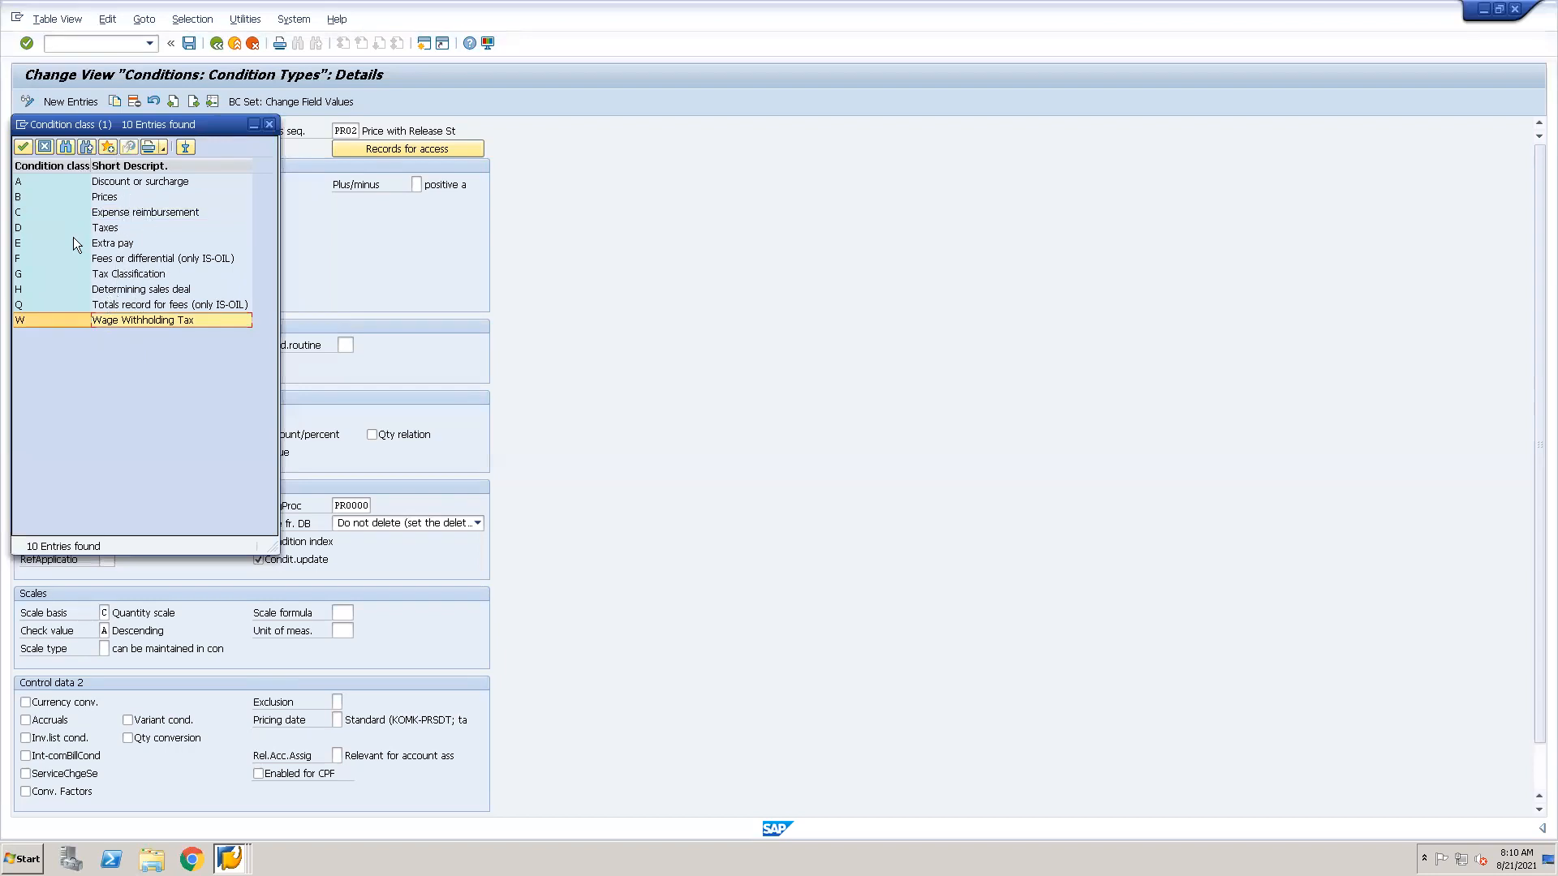
{"action": "left_click", "coordinate": [44, 146]}
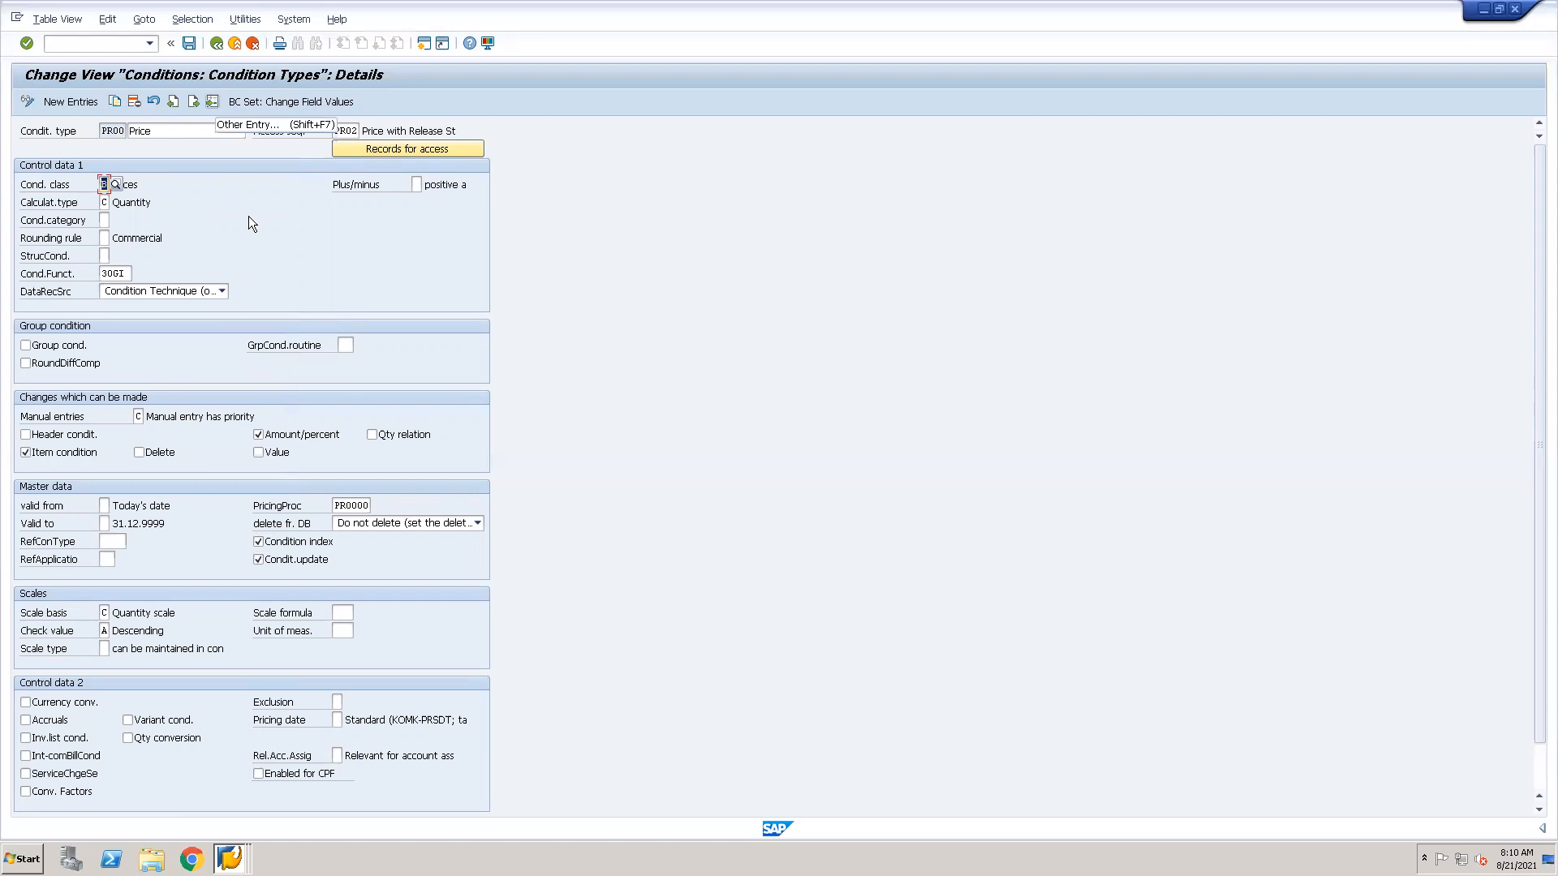
Switch the details to condition type MWST and go to its condition class field.
{"action": "key", "text": "shift+F7"}
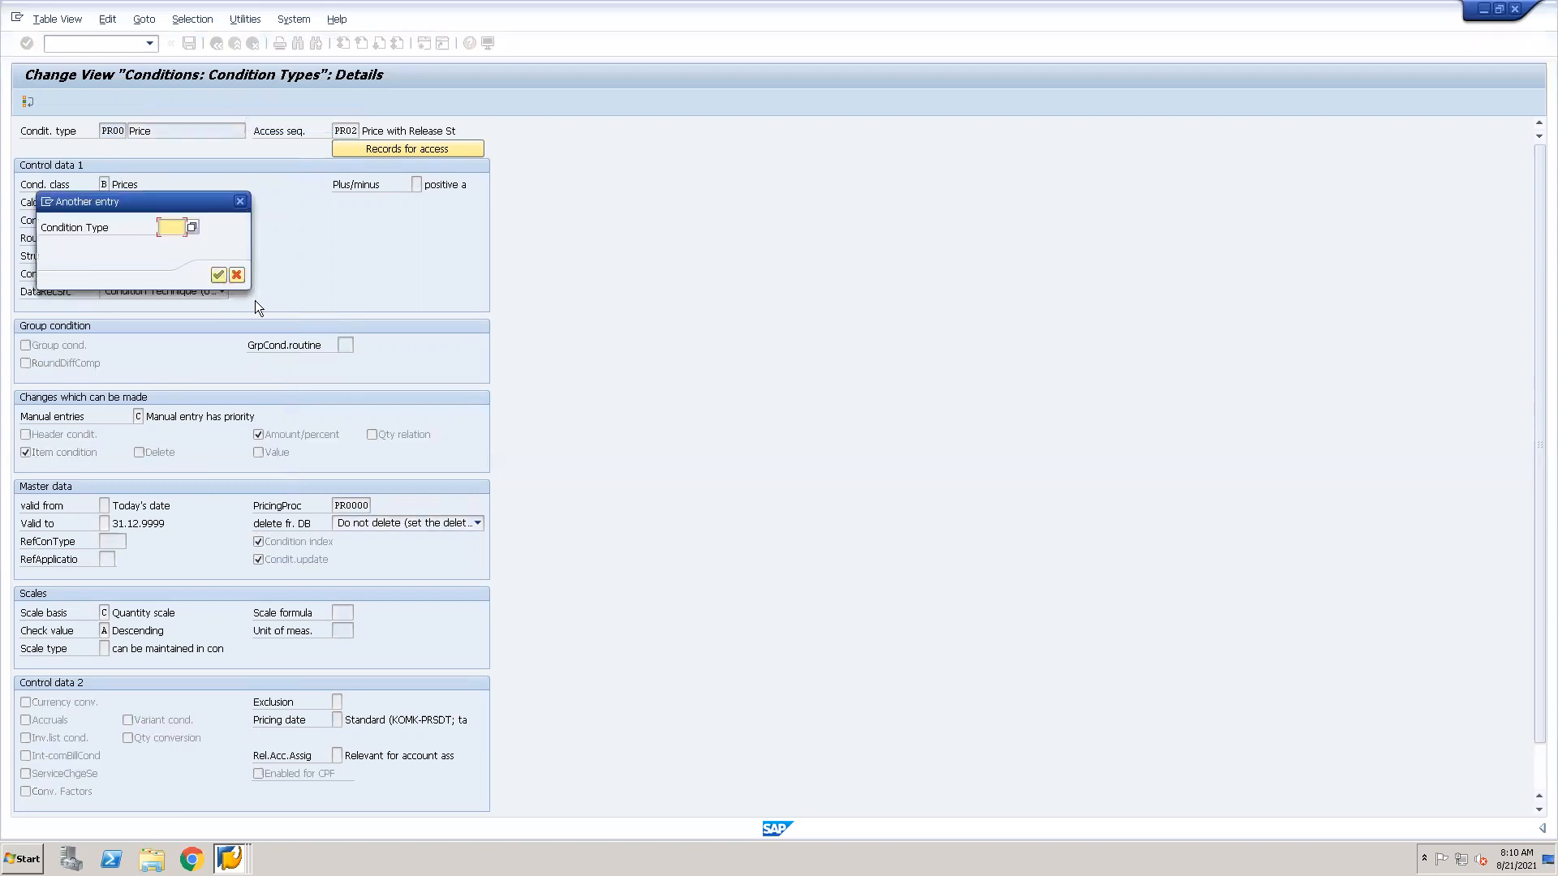
{"action": "type", "text": "MWST"}
{"action": "key", "text": "Return"}
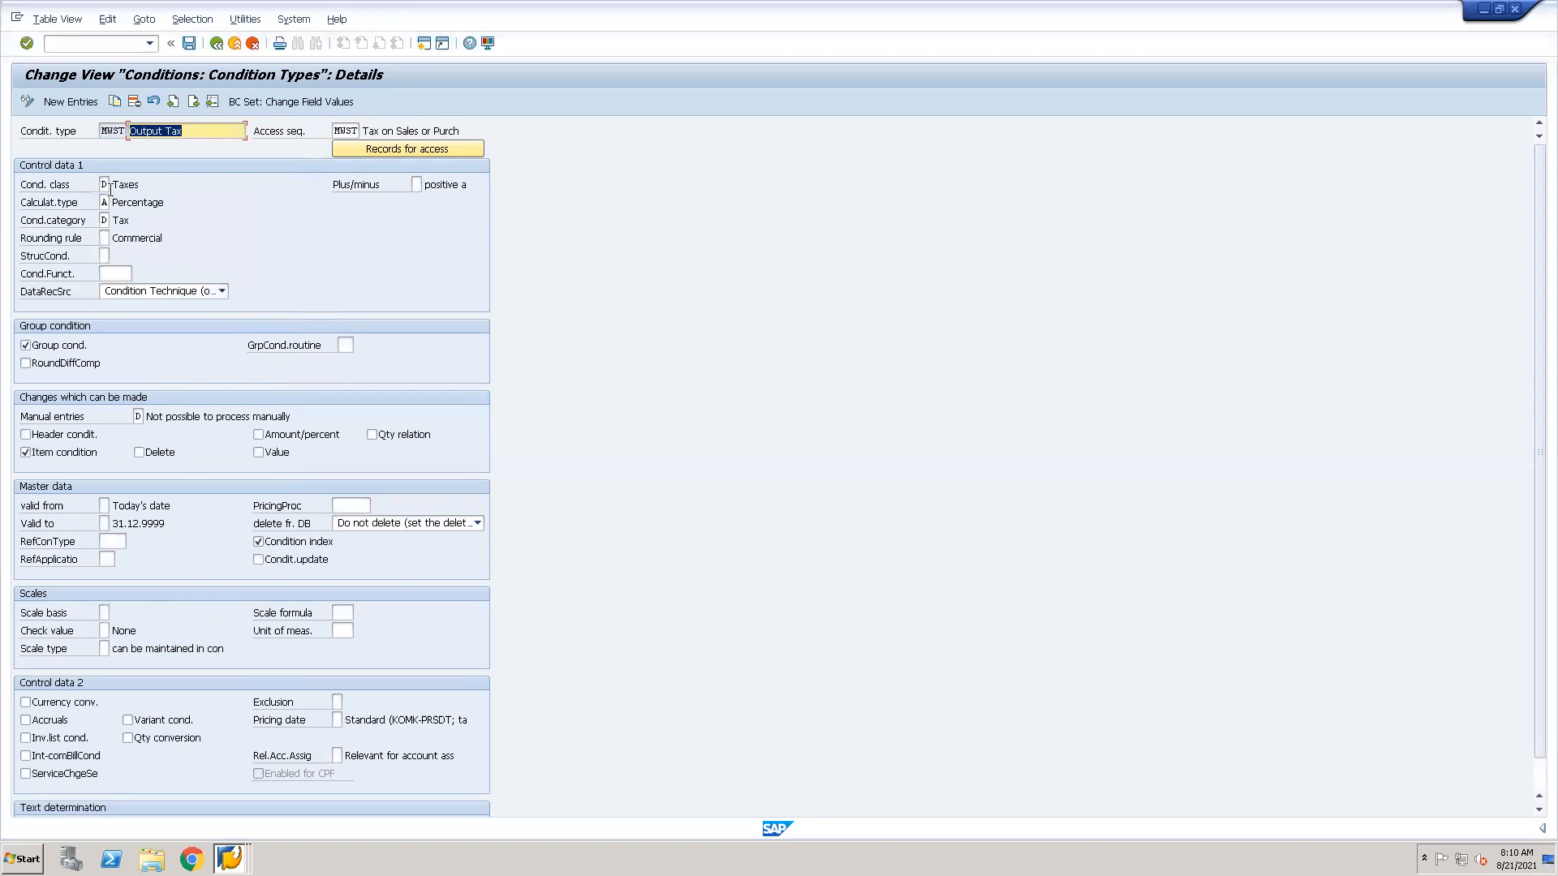
{"action": "left_click", "coordinate": [104, 184]}
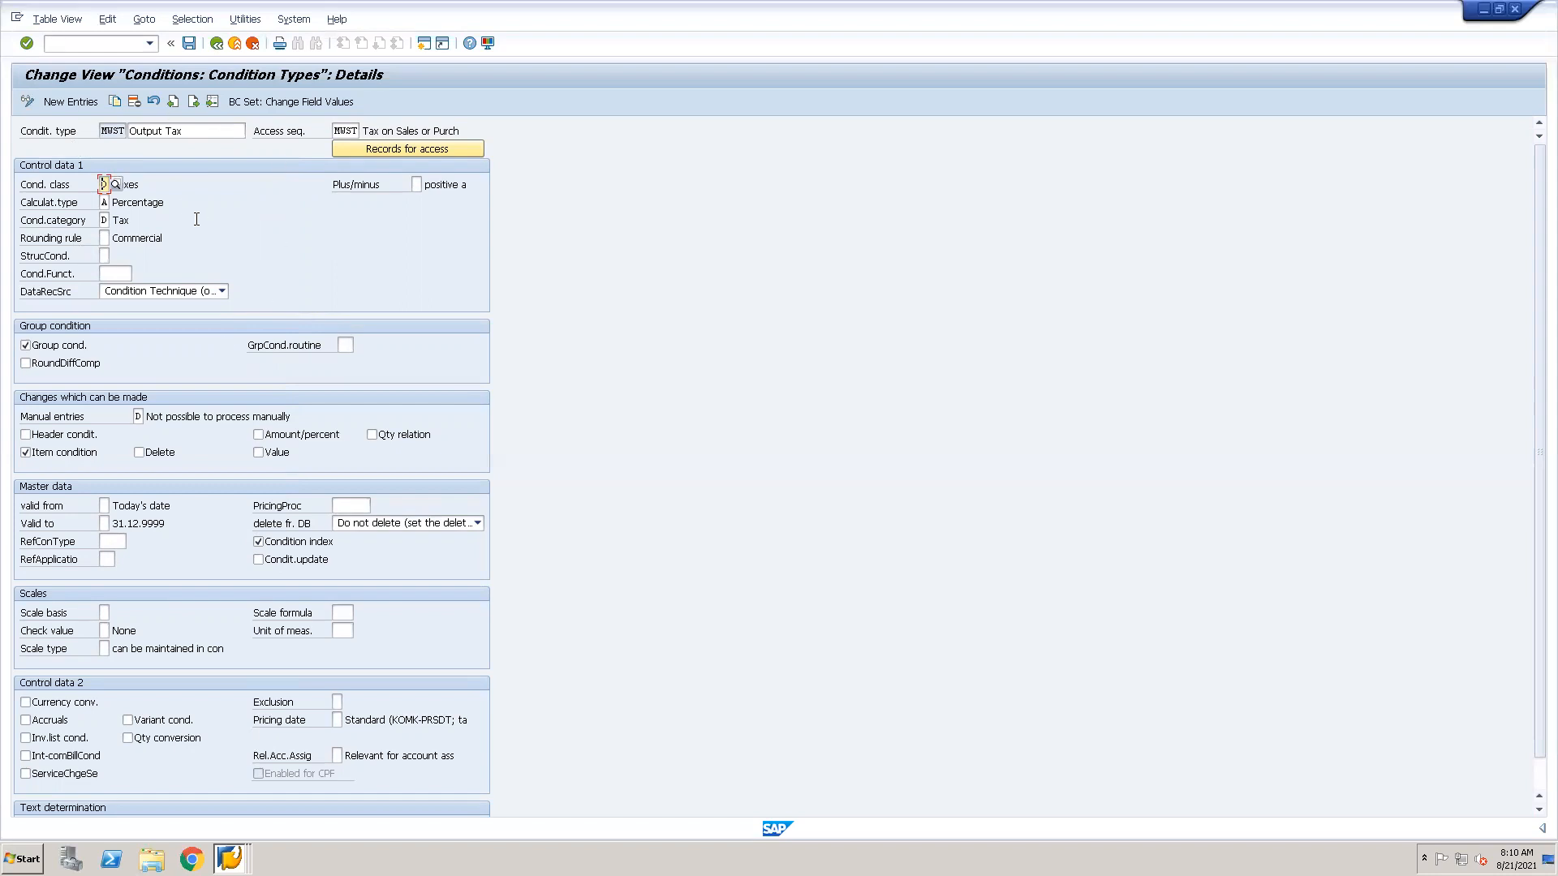
Try twice to switch the condition type details from MWST to freight condition type FR01.
{"action": "left_click", "coordinate": [212, 101]}
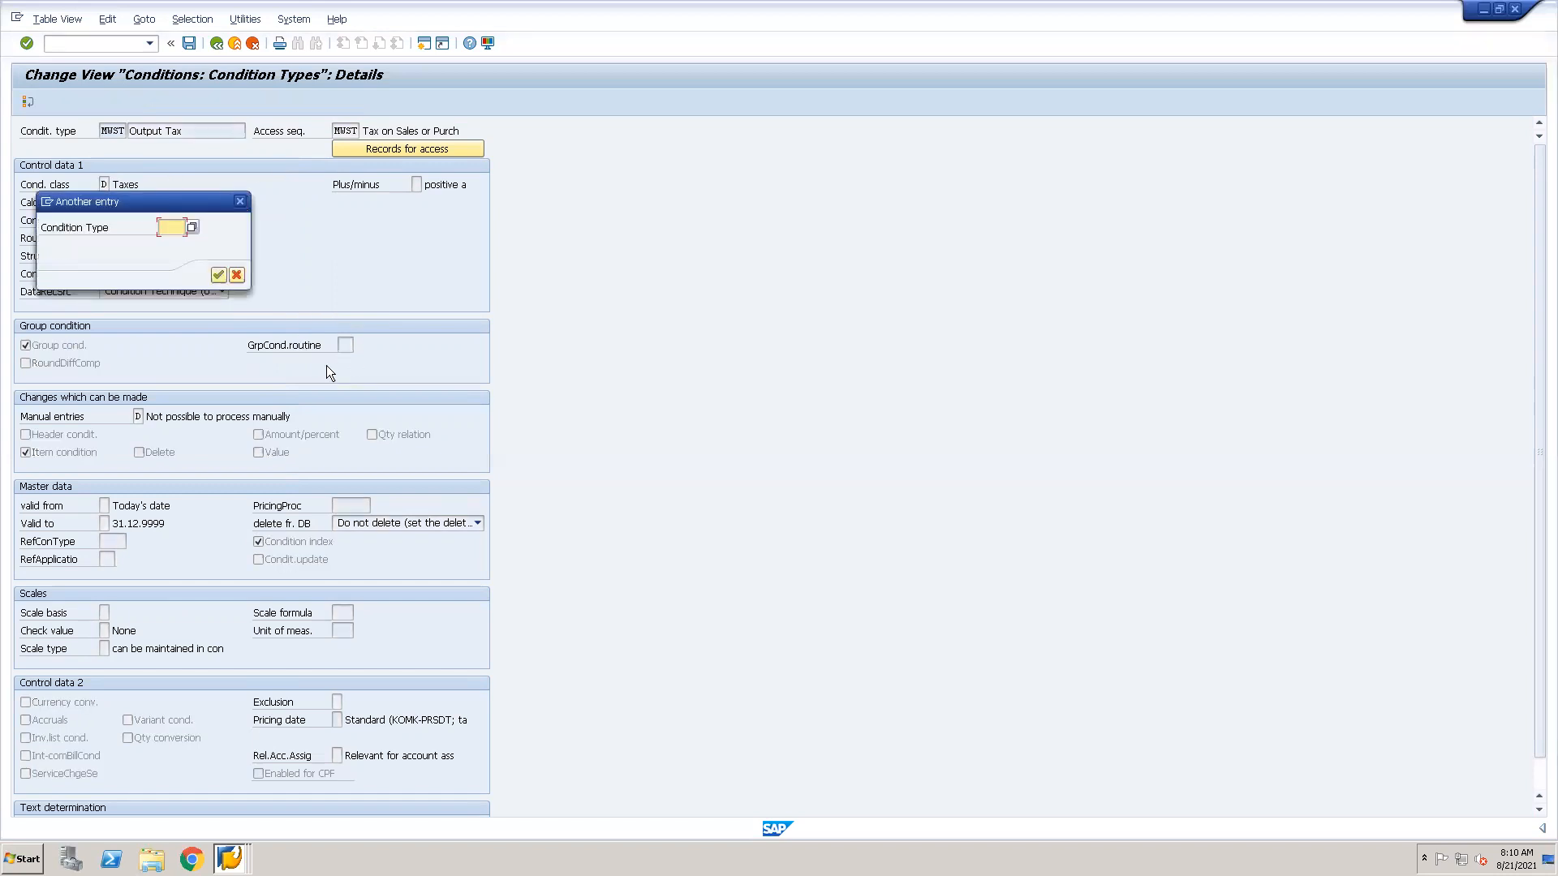
{"action": "type", "text": "fr01"}
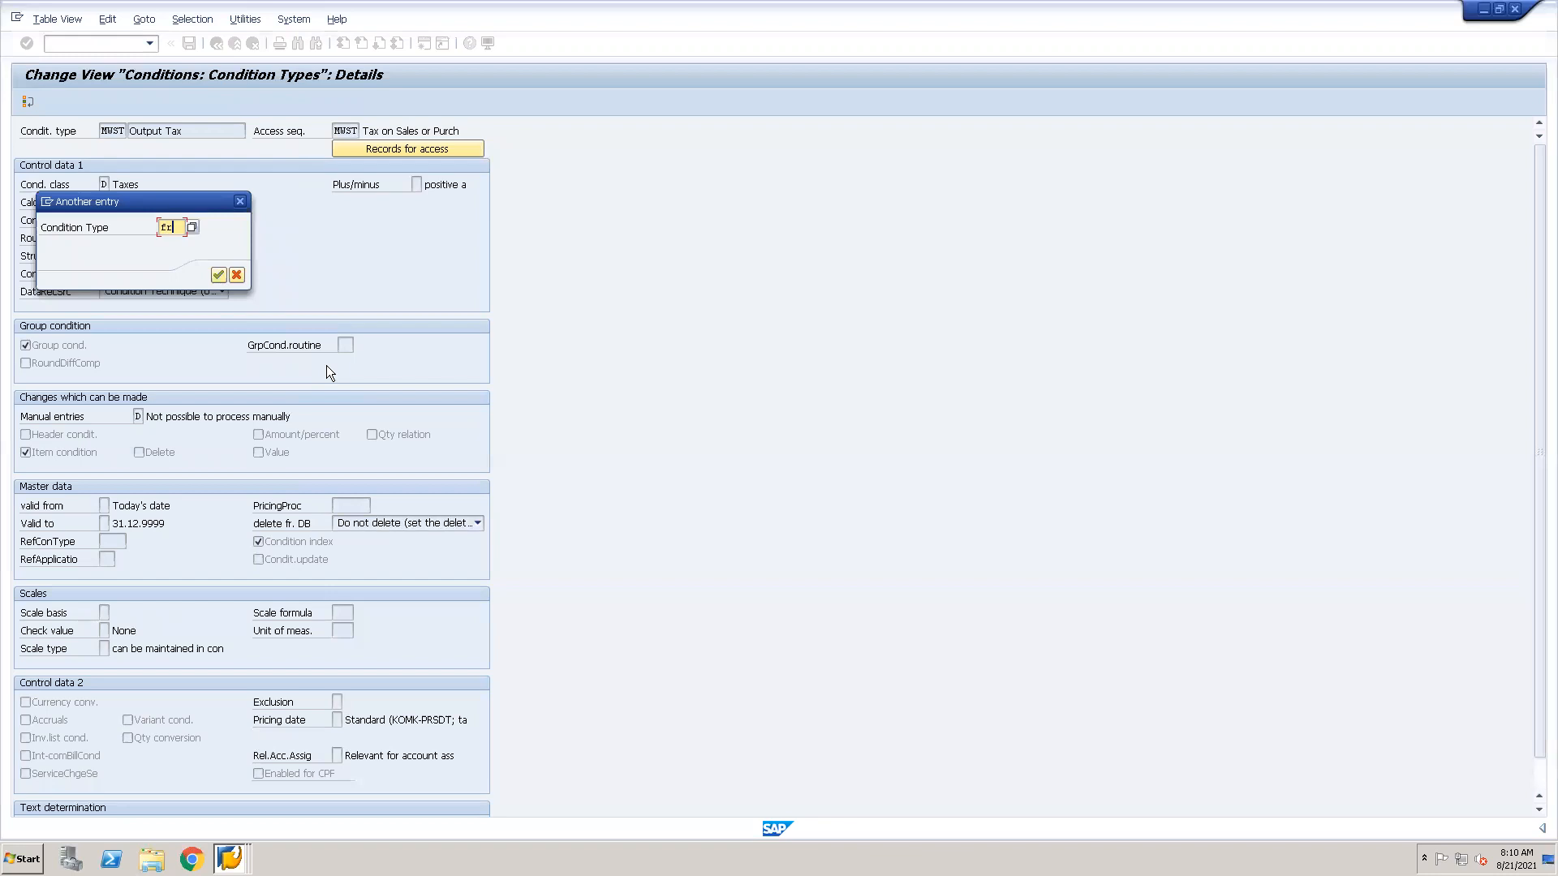
{"action": "key", "text": "Return"}
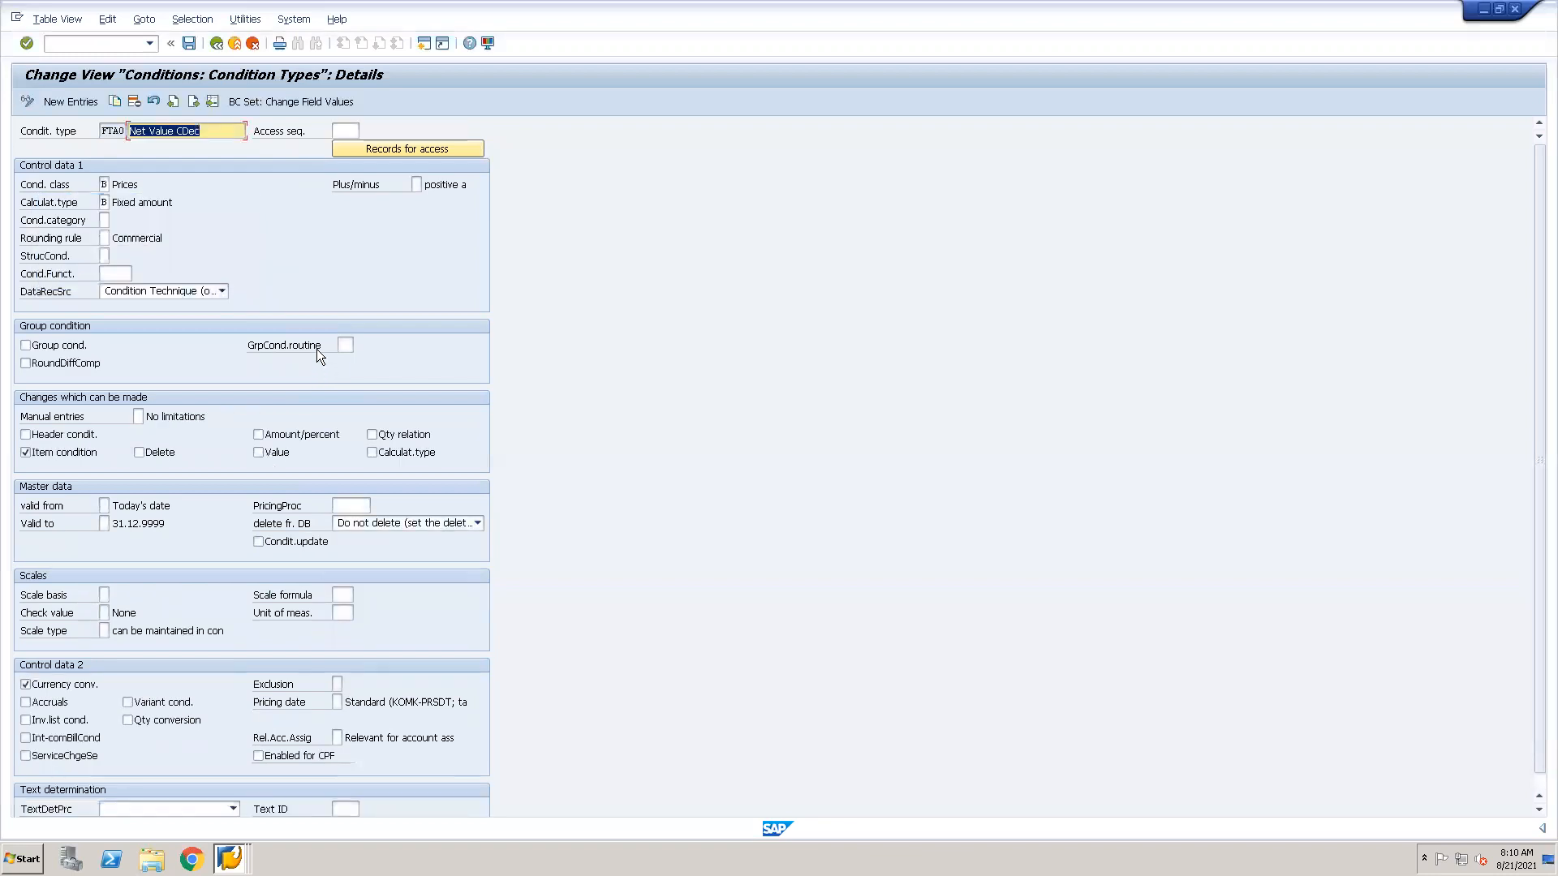
{"action": "left_click", "coordinate": [212, 101]}
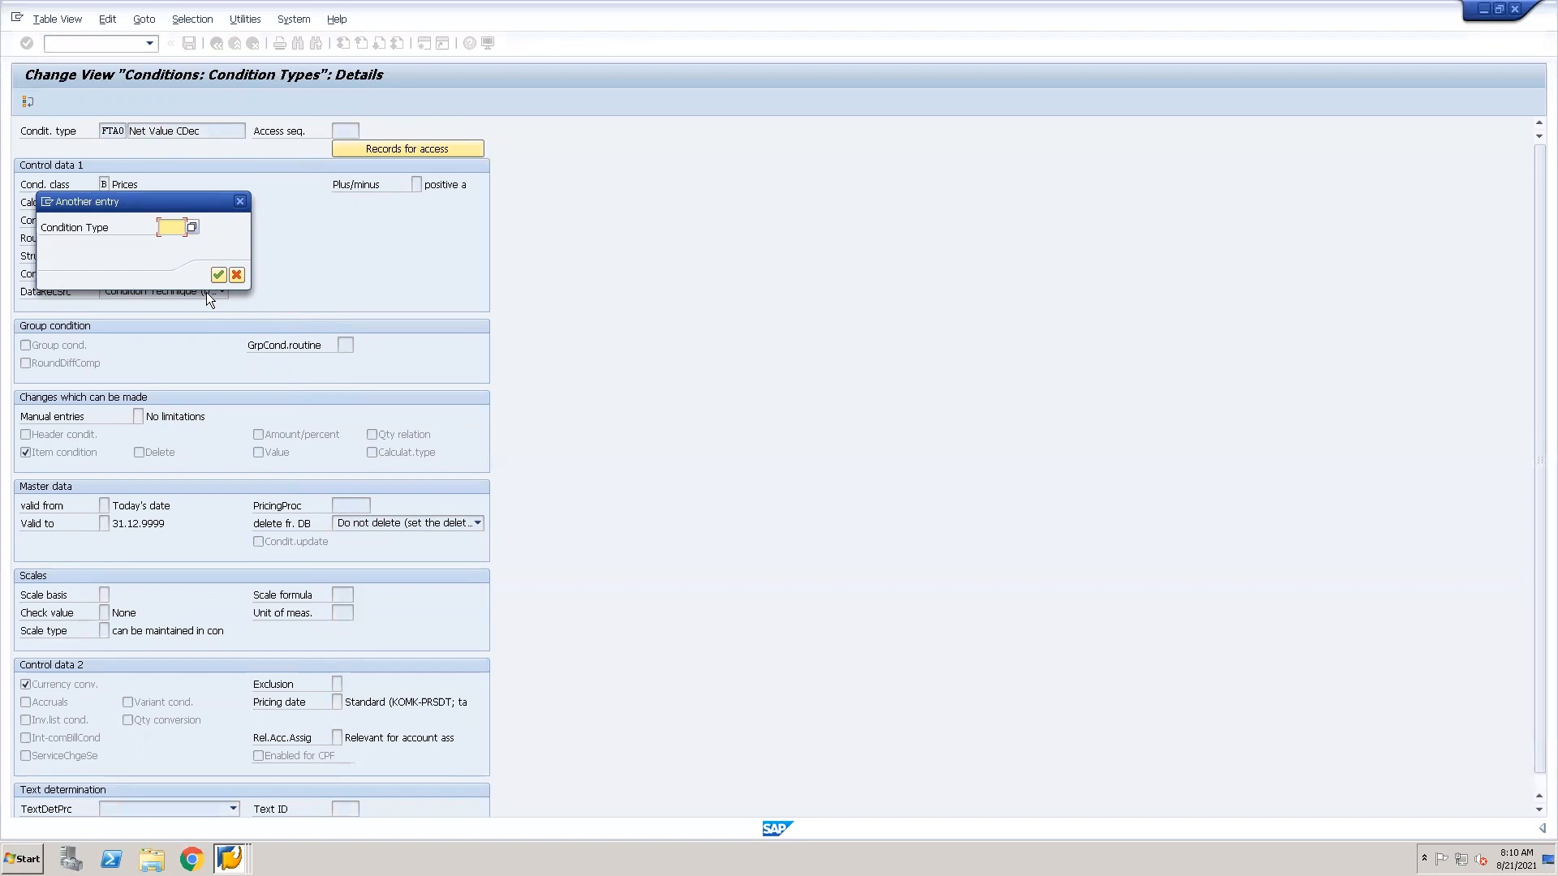
{"action": "type", "text": "Fr01"}
{"action": "type", "text": "0"}
{"action": "left_click", "coordinate": [218, 276]}
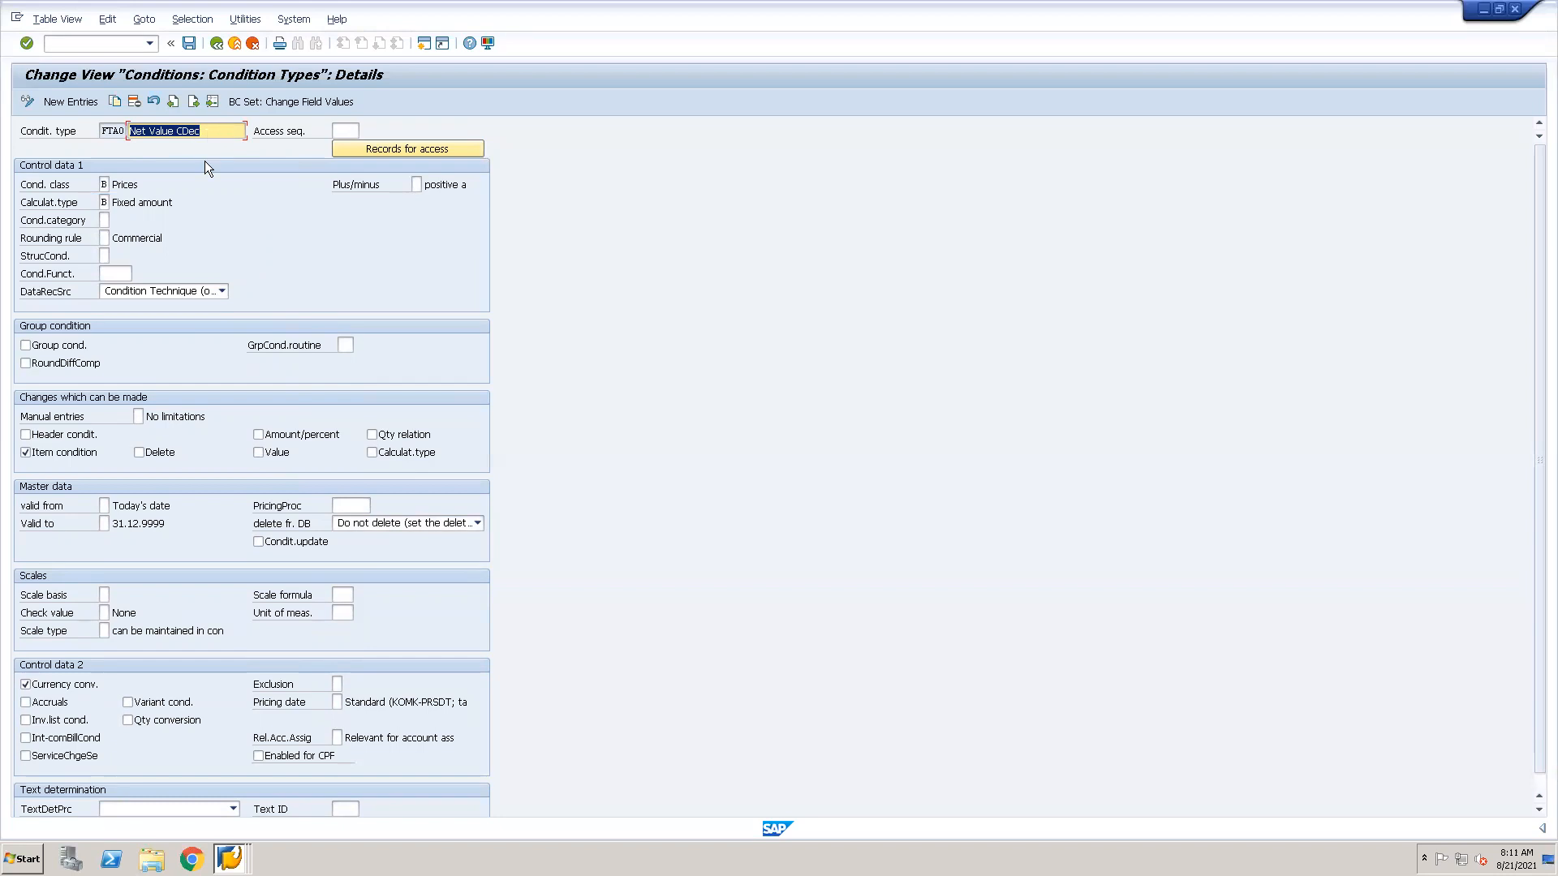
Return to the condition types overview, find FK00 (Cust. shipment) among the earlier entries and display its details.
{"action": "left_click", "coordinate": [216, 43]}
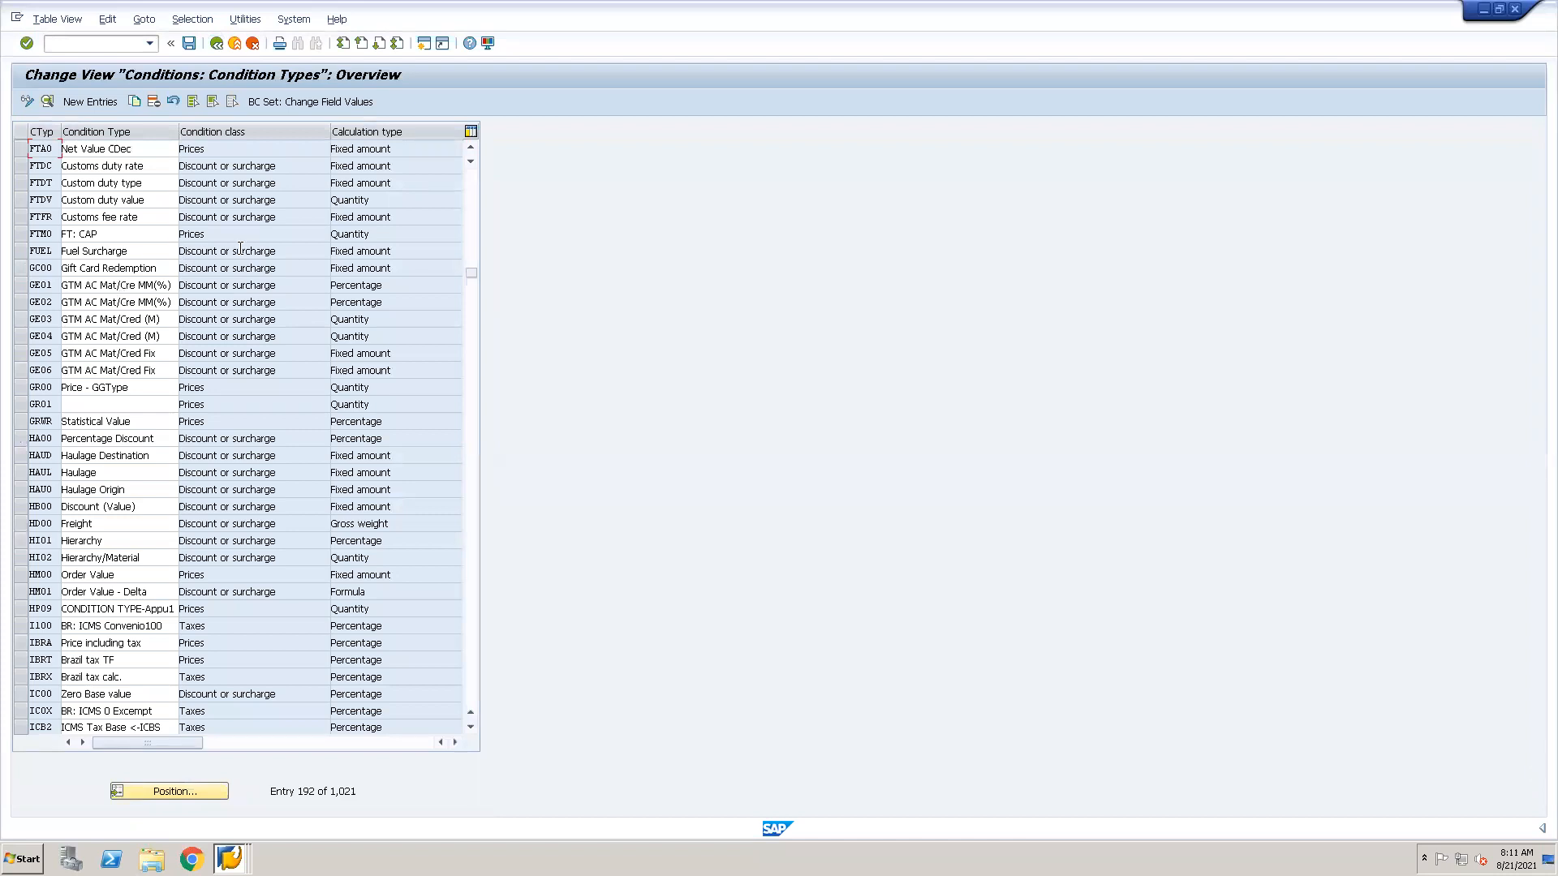
{"action": "left_click", "coordinate": [471, 147]}
{"action": "left_click", "coordinate": [470, 147]}
{"action": "left_click", "coordinate": [471, 146]}
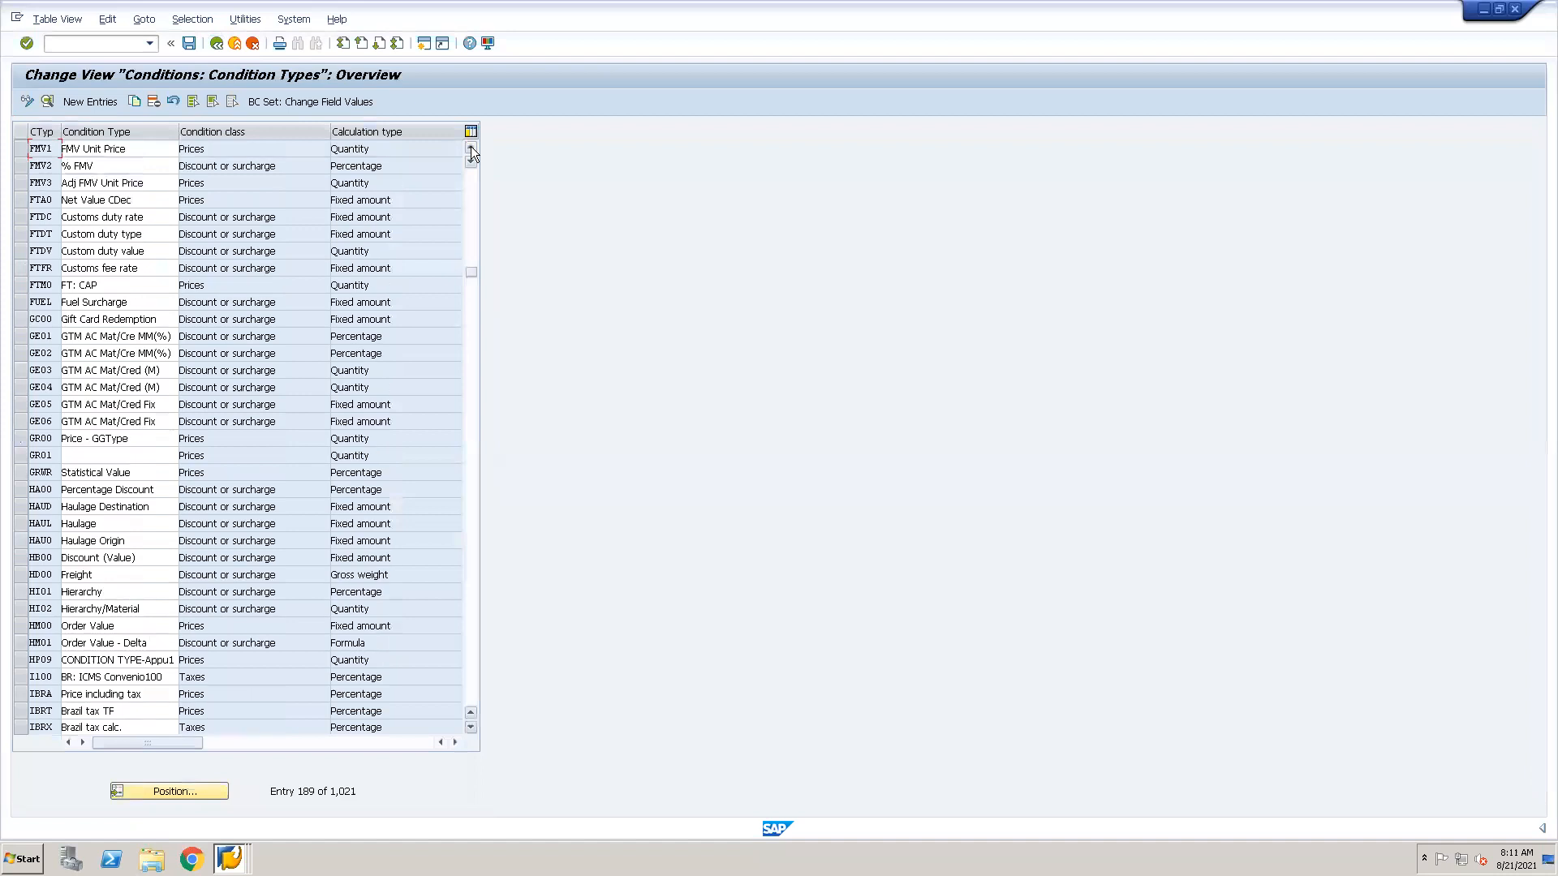
{"action": "left_click", "coordinate": [470, 147]}
{"action": "left_click", "coordinate": [471, 147]}
{"action": "left_click", "coordinate": [470, 147]}
{"action": "left_click", "coordinate": [470, 147]}
{"action": "left_click", "coordinate": [471, 147]}
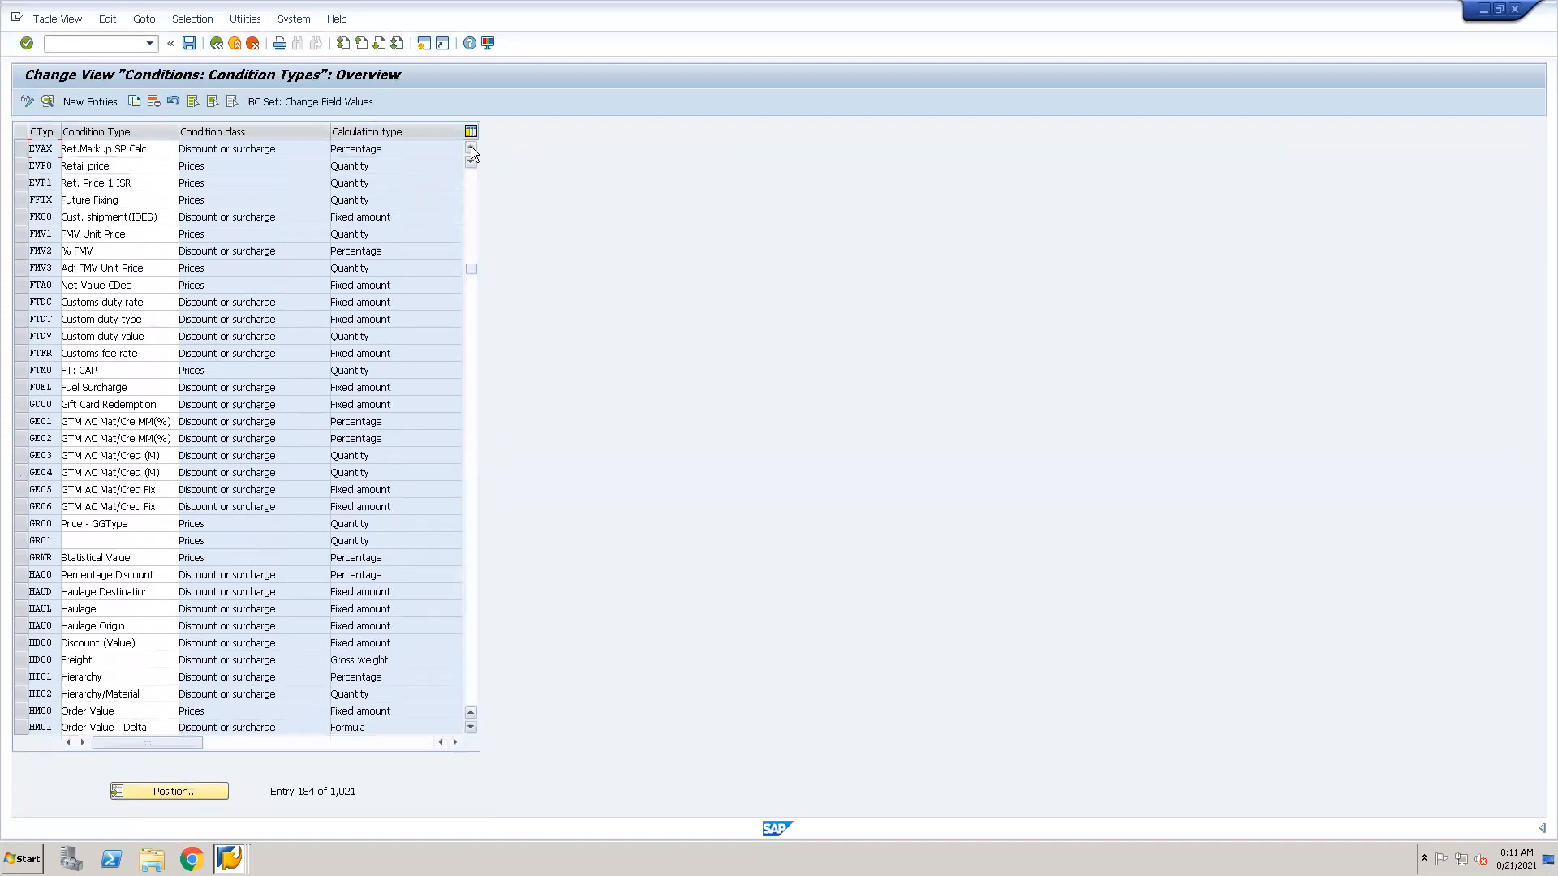
{"action": "left_click", "coordinate": [470, 147]}
{"action": "left_click", "coordinate": [471, 147]}
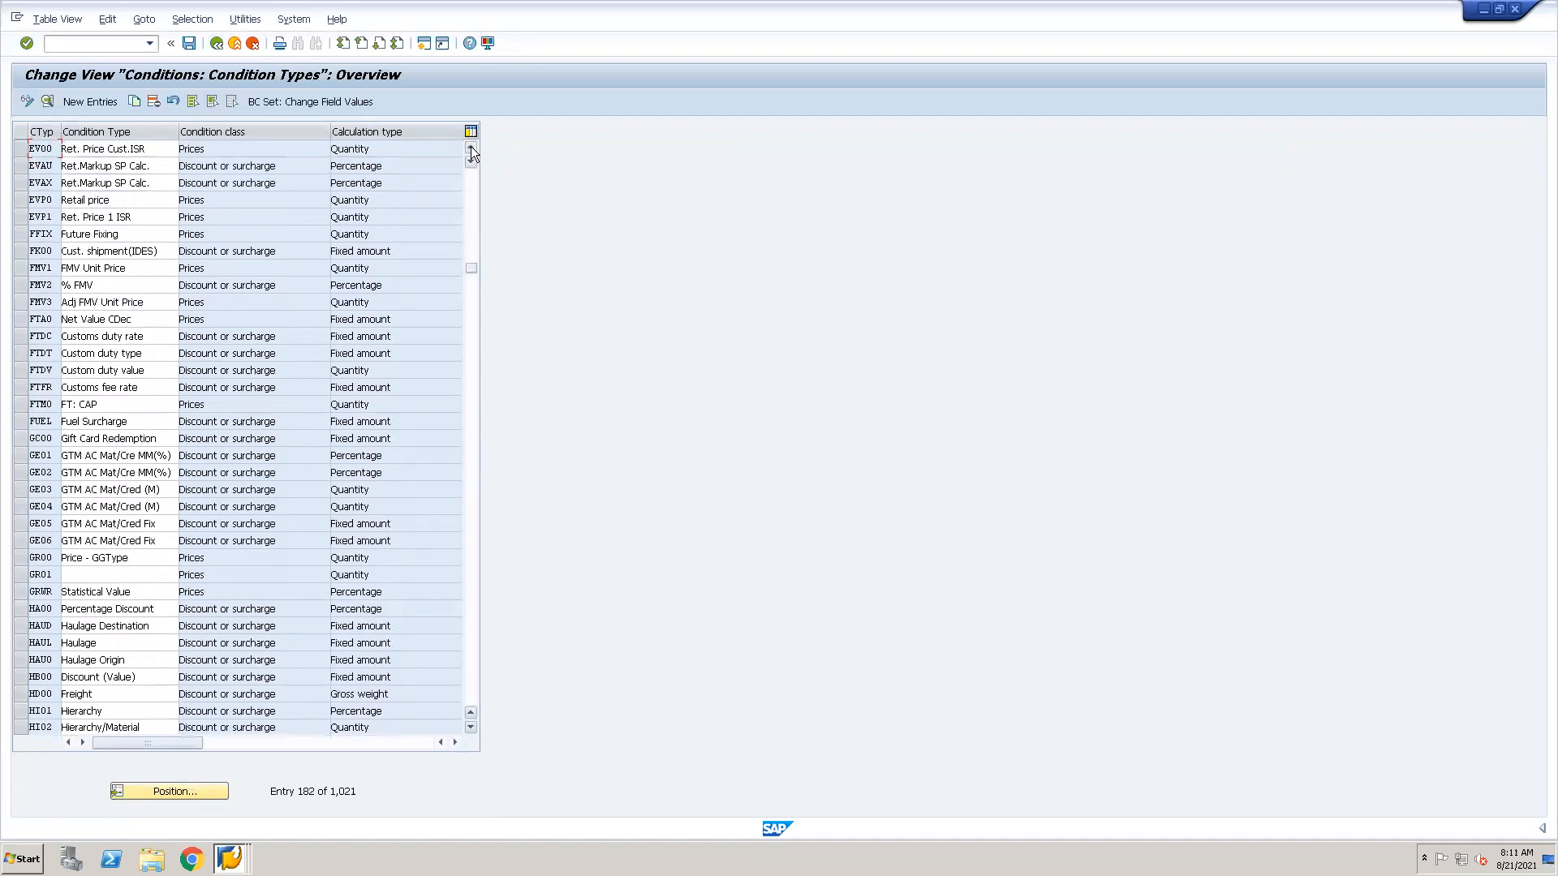
{"action": "left_click", "coordinate": [20, 251]}
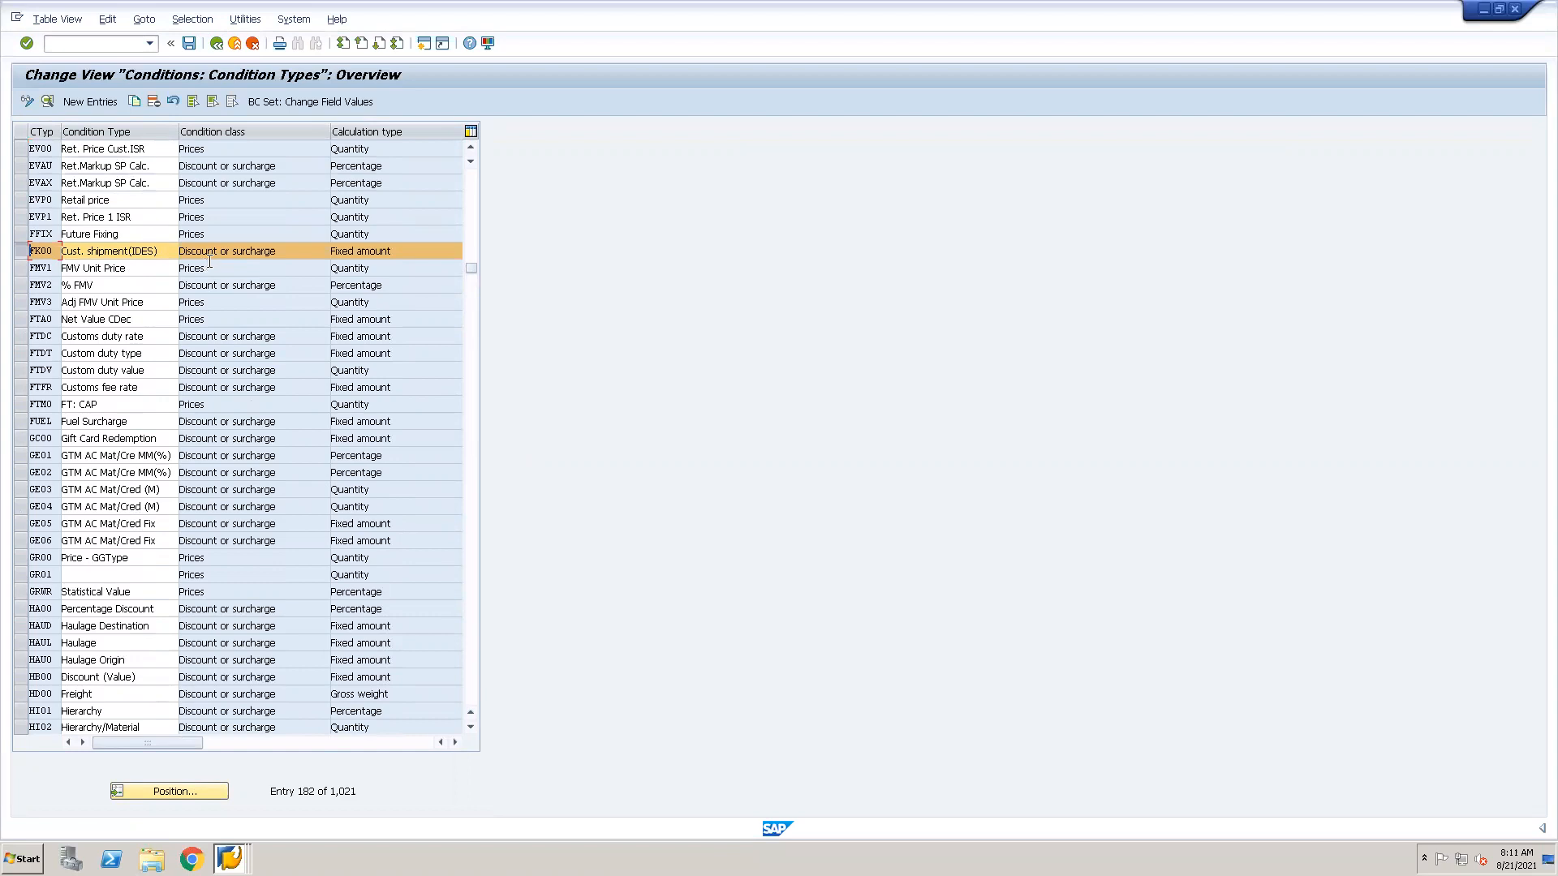
{"action": "left_click", "coordinate": [46, 102]}
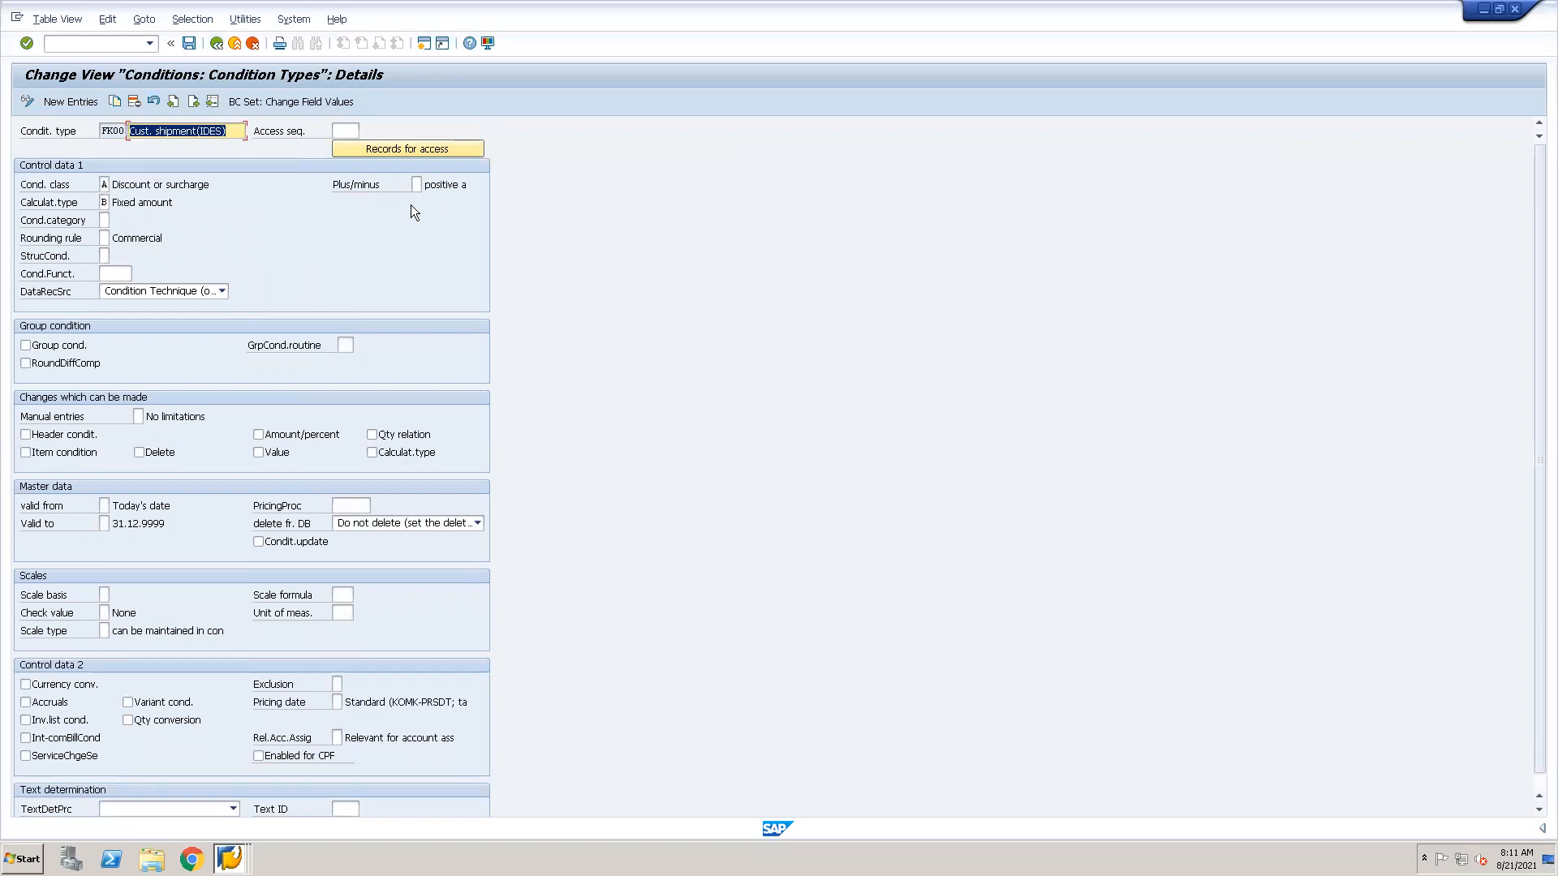
Go back to the overview, display the details of freight condition type HD00 and go to its plus/minus field.
{"action": "left_click", "coordinate": [217, 44]}
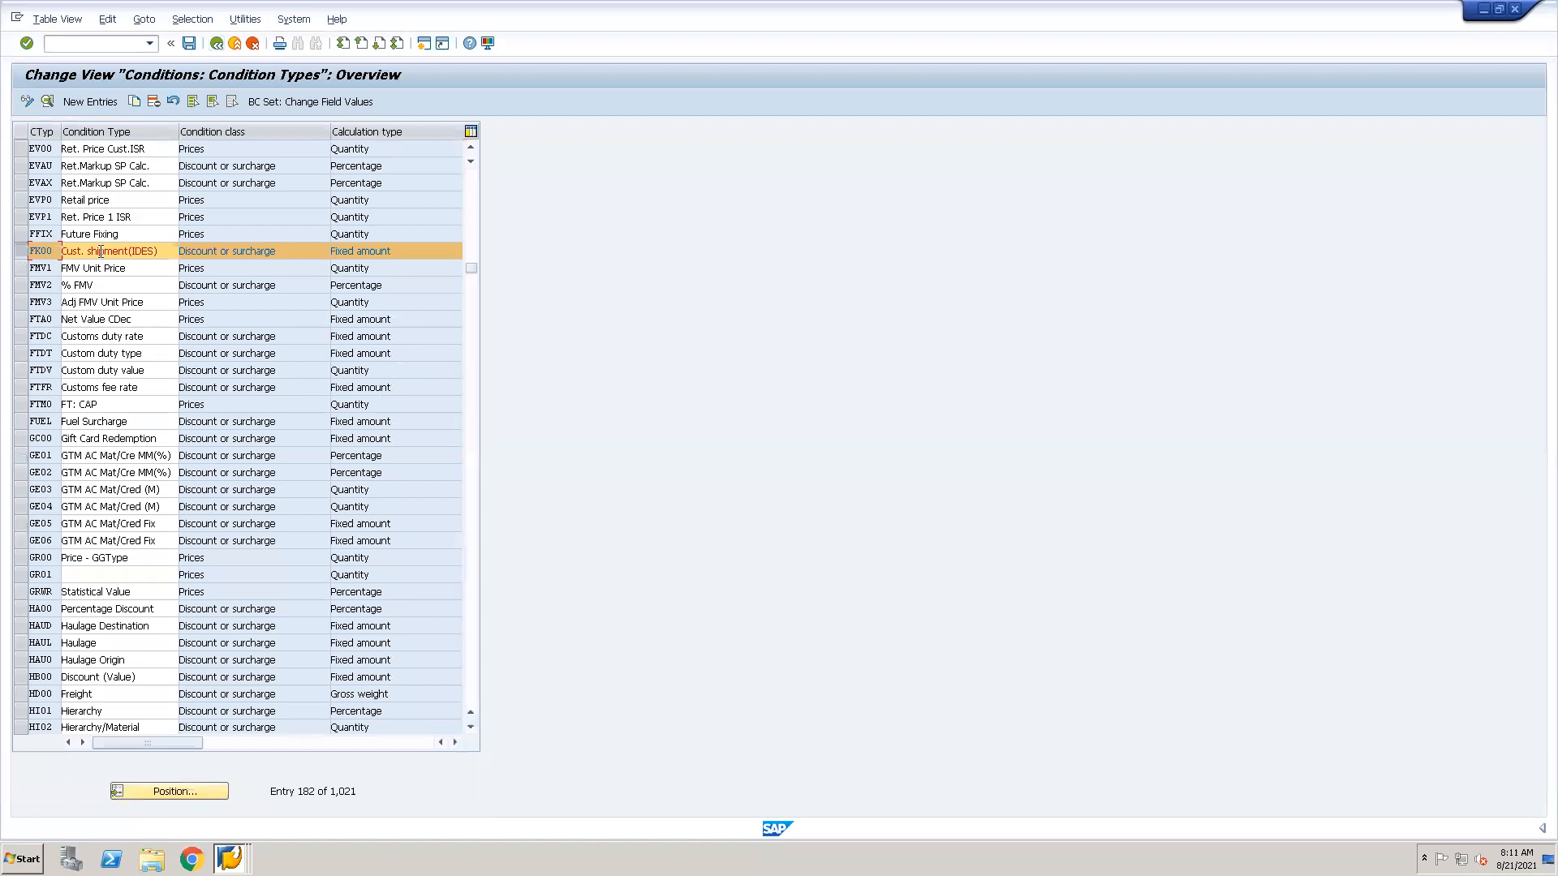
{"action": "left_click", "coordinate": [30, 252]}
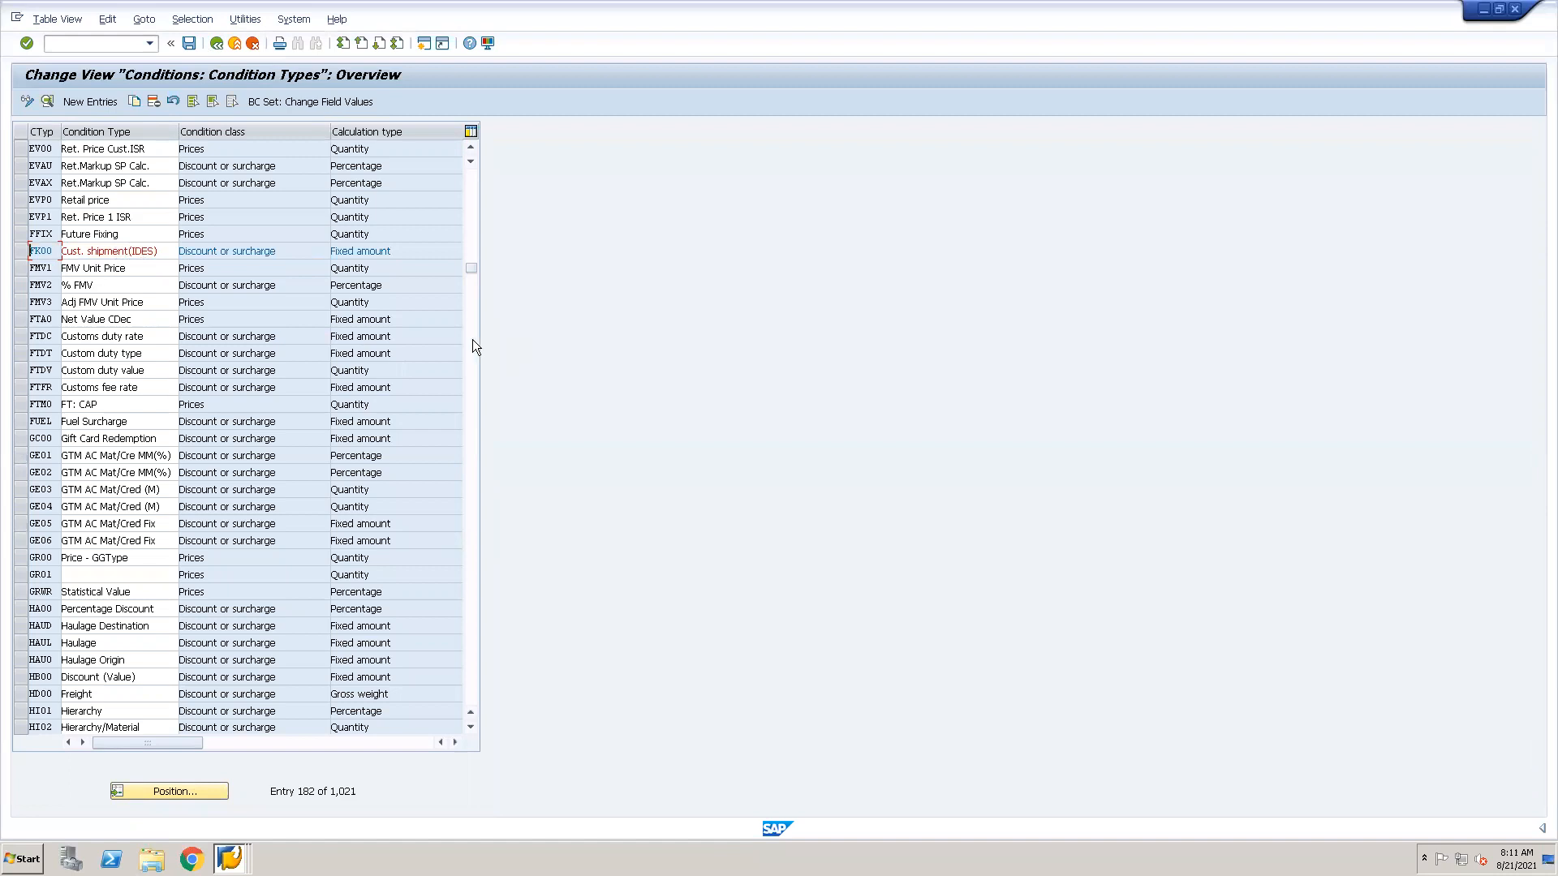
{"action": "left_click", "coordinate": [20, 694]}
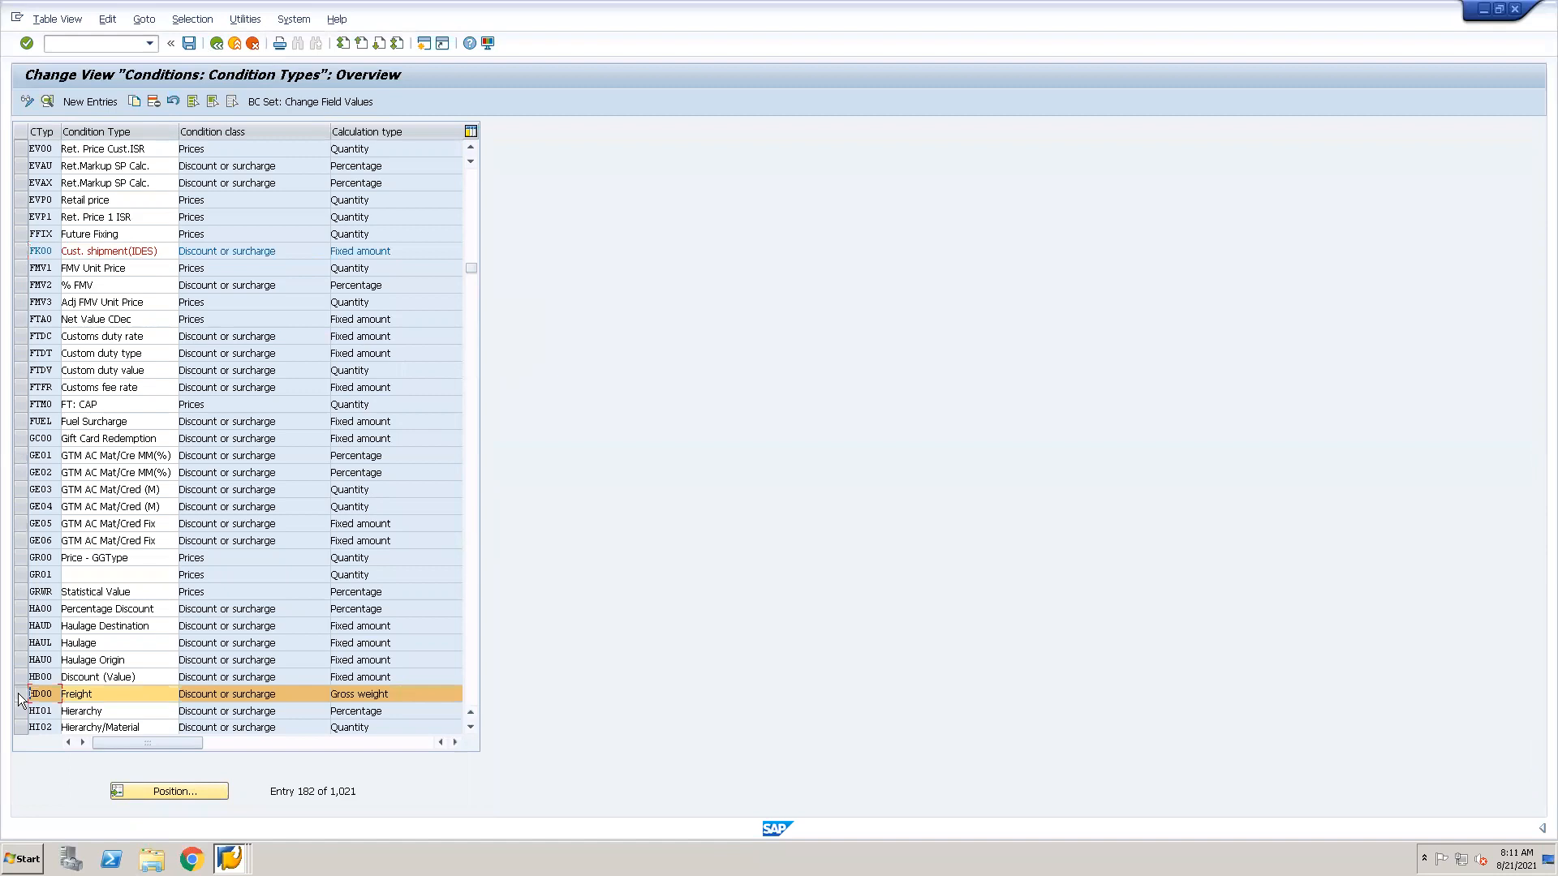
{"action": "left_click", "coordinate": [47, 103]}
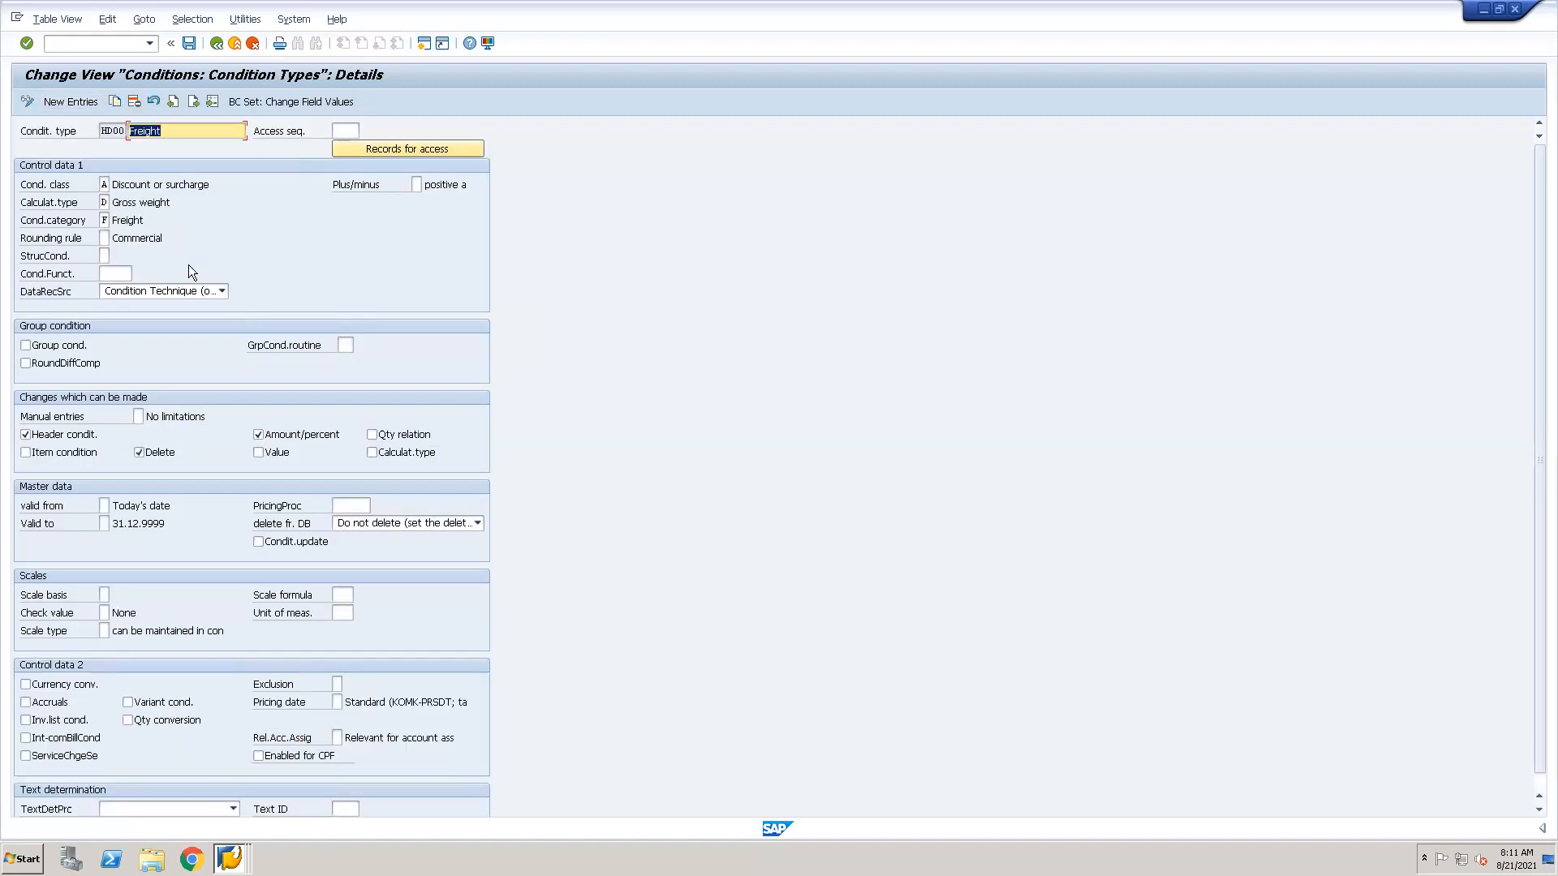
{"action": "left_click", "coordinate": [415, 185]}
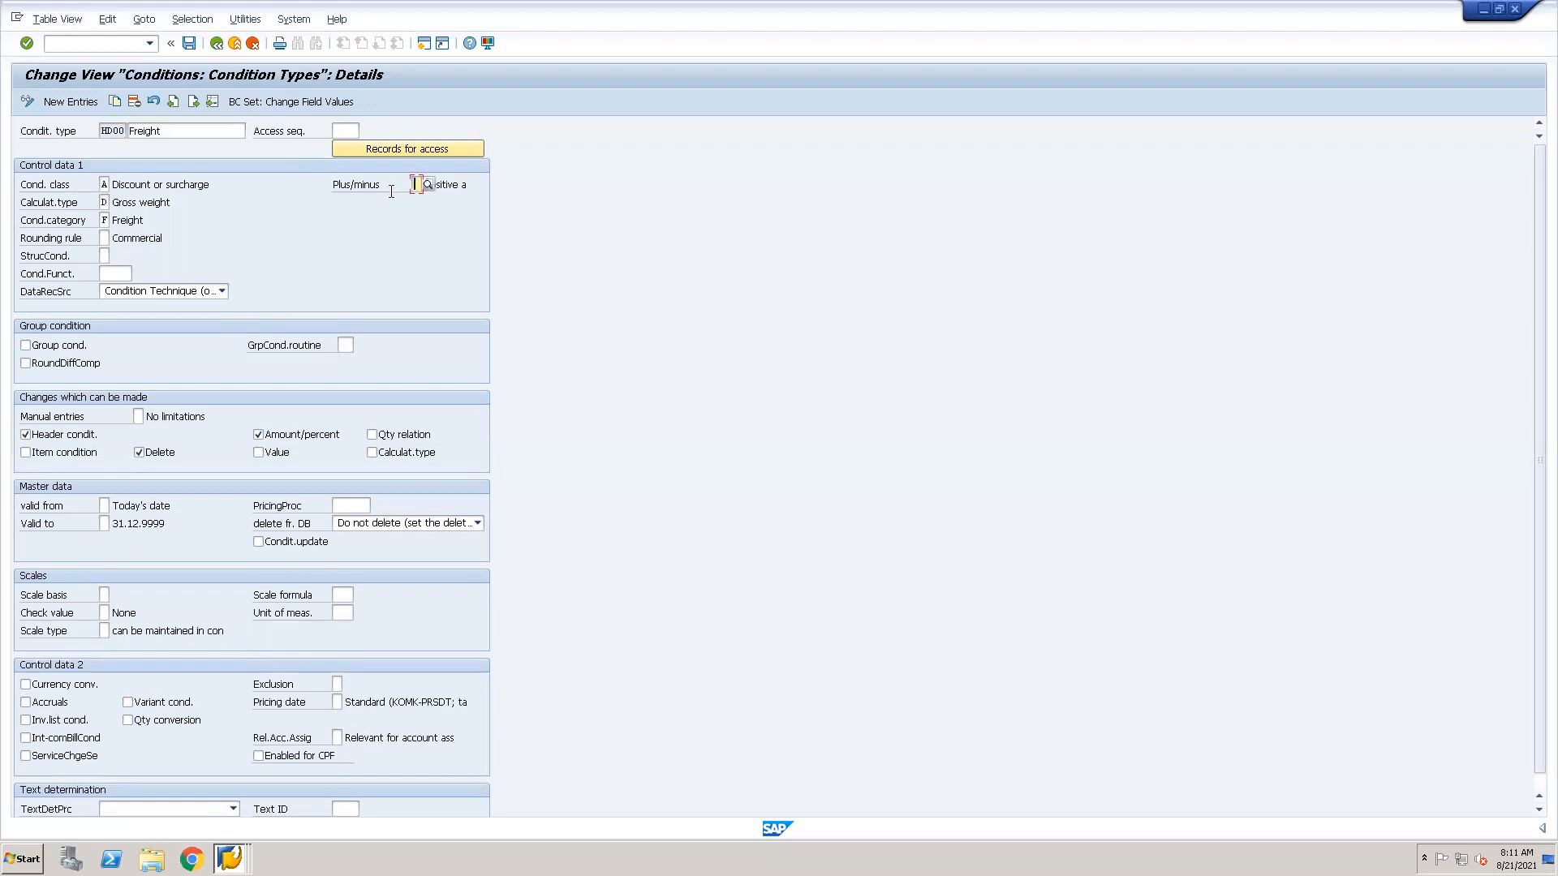
Switch the details from HD00 to condition type PR00.
{"action": "left_click", "coordinate": [212, 101]}
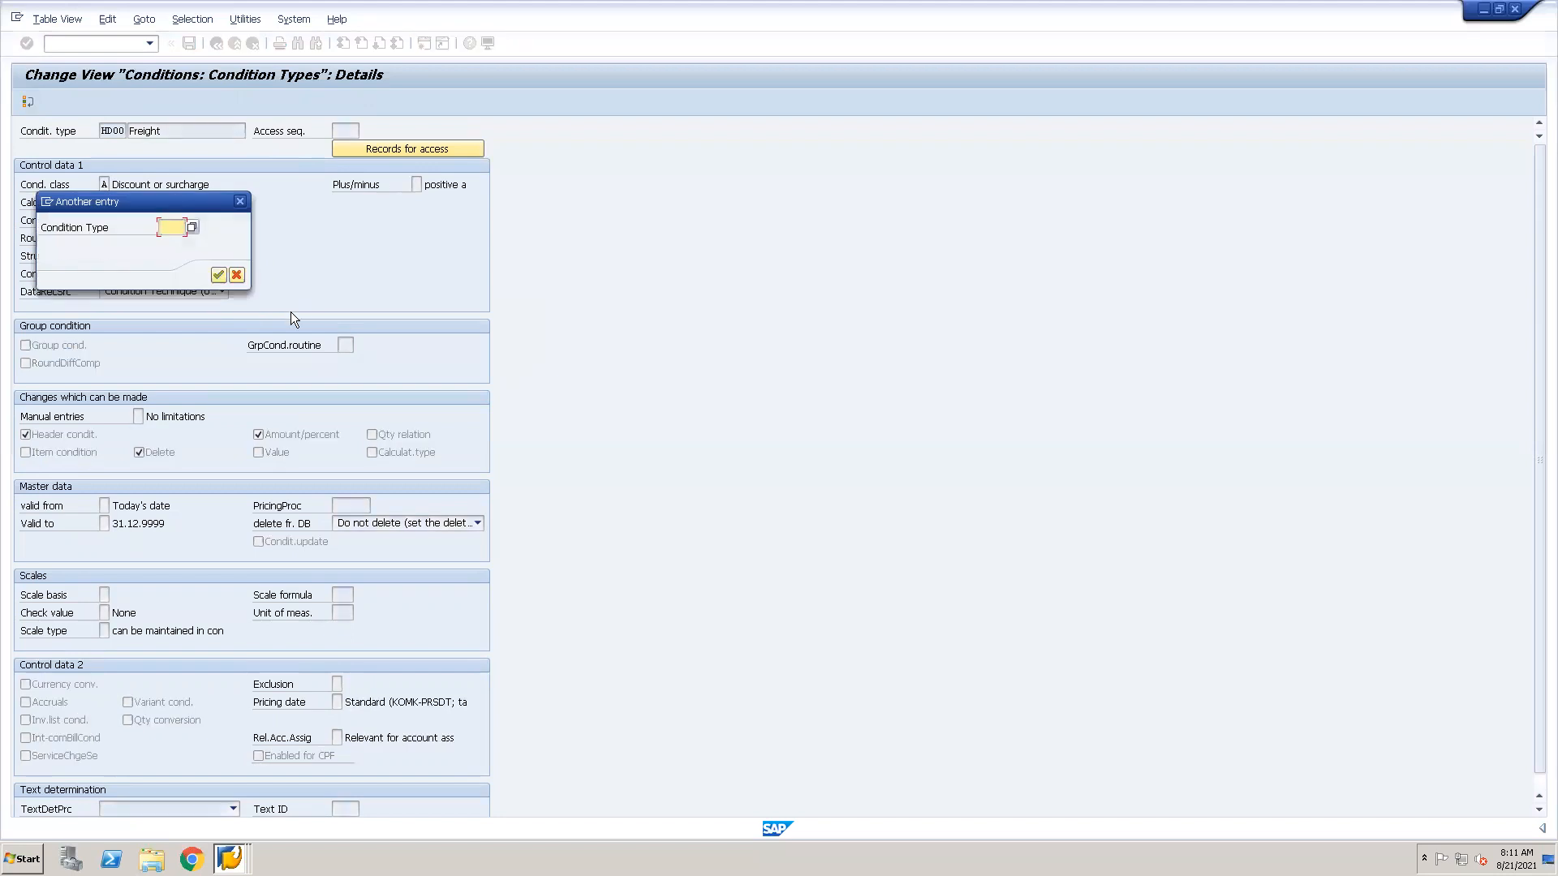
{"action": "type", "text": "PR00"}
{"action": "key", "text": "Return"}
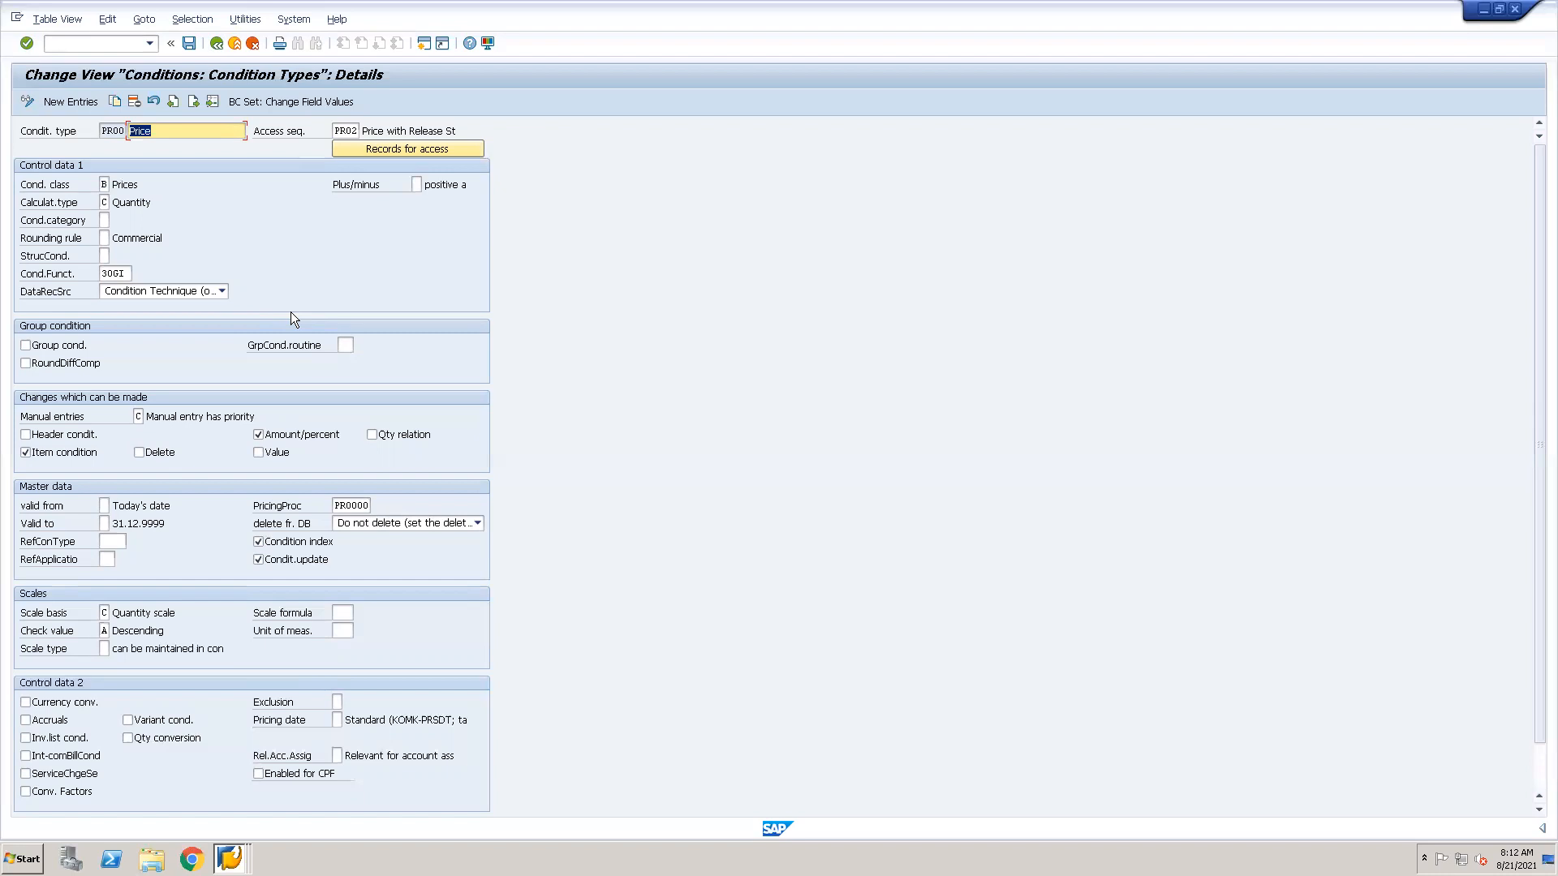
Consult the field help for PR00's name and for its condition class, closing each help window.
{"action": "key", "text": "F1"}
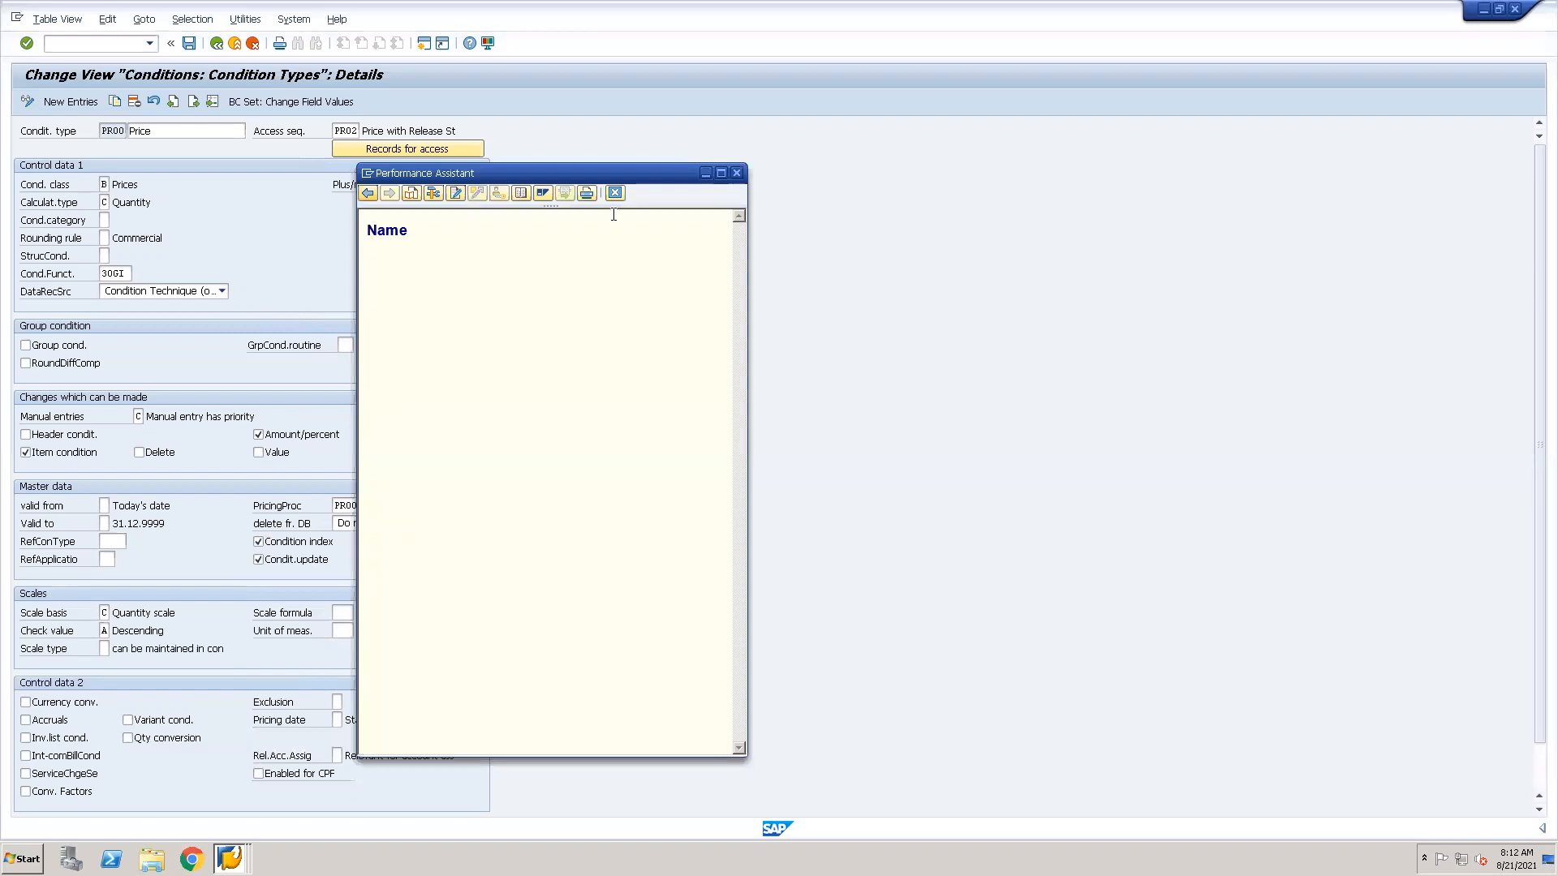
{"action": "left_click", "coordinate": [612, 195]}
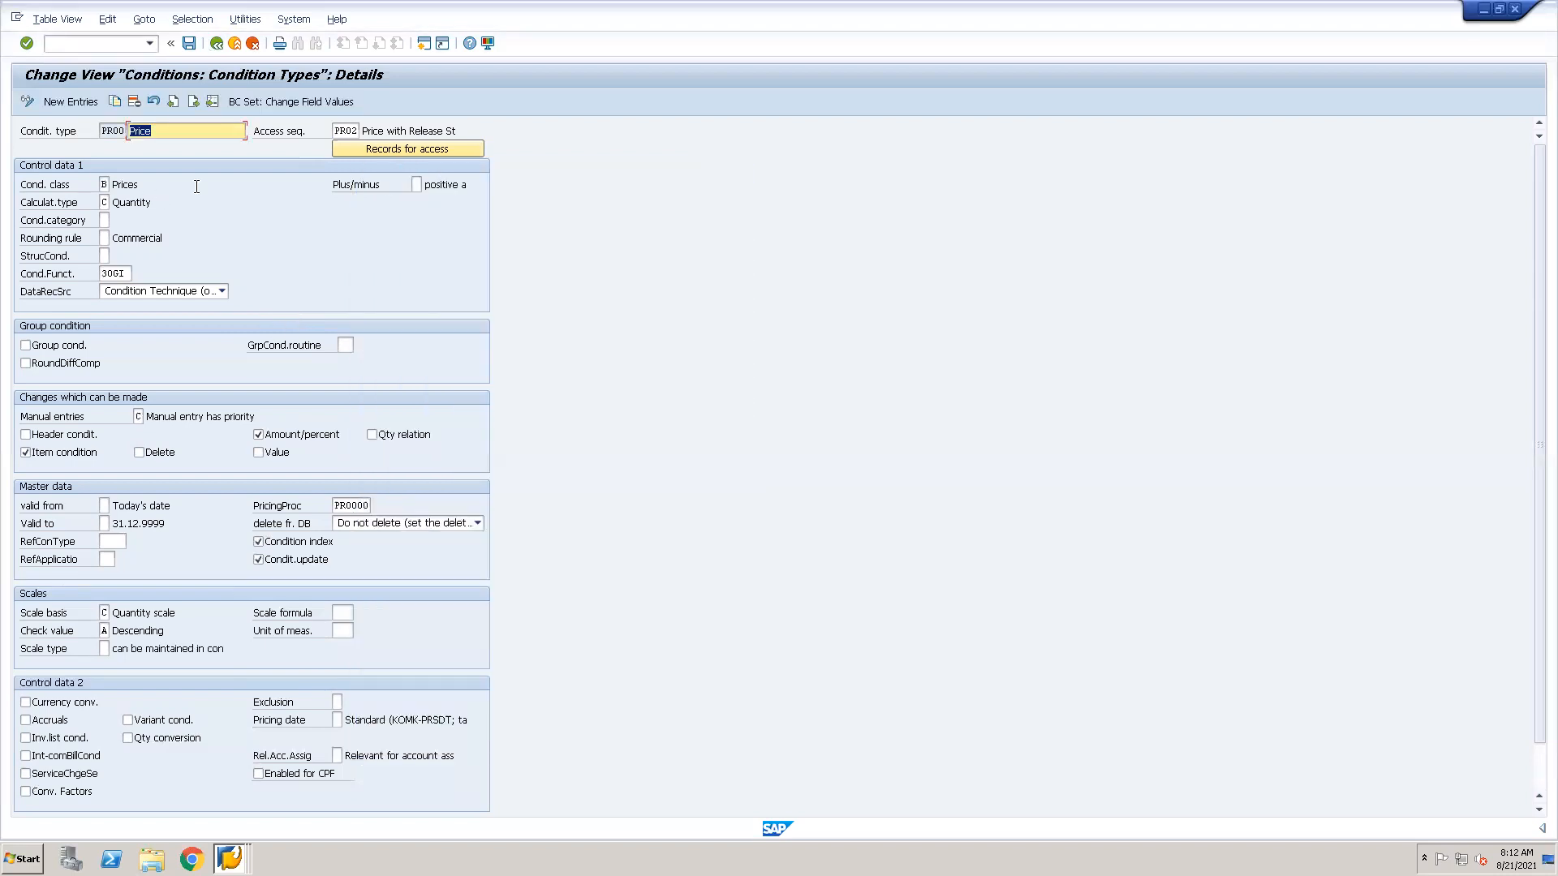
{"action": "left_click", "coordinate": [106, 184]}
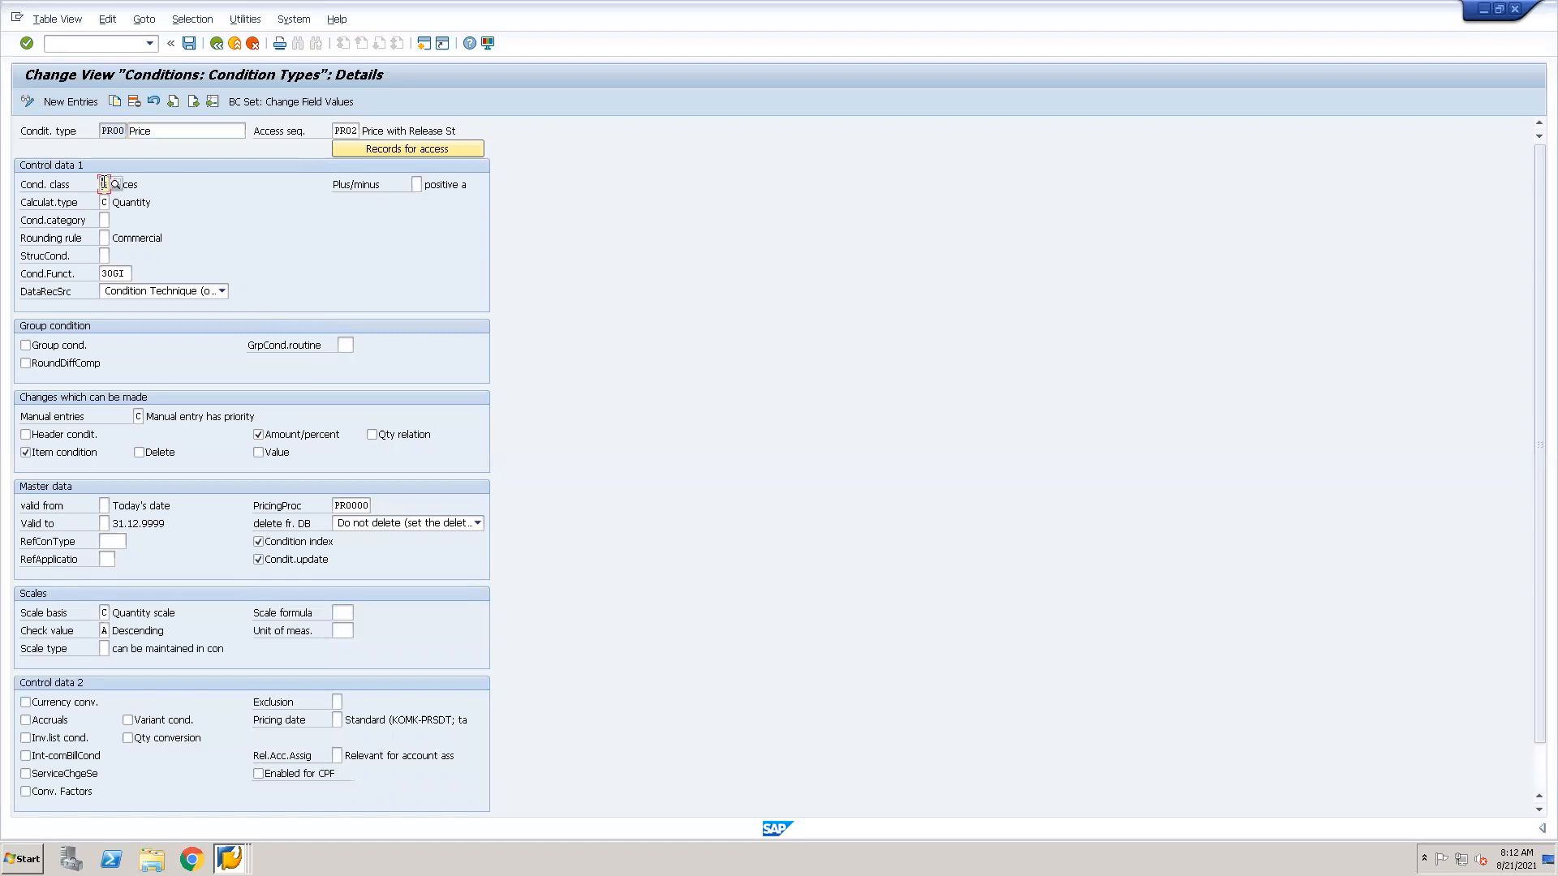
{"action": "key", "text": "F1"}
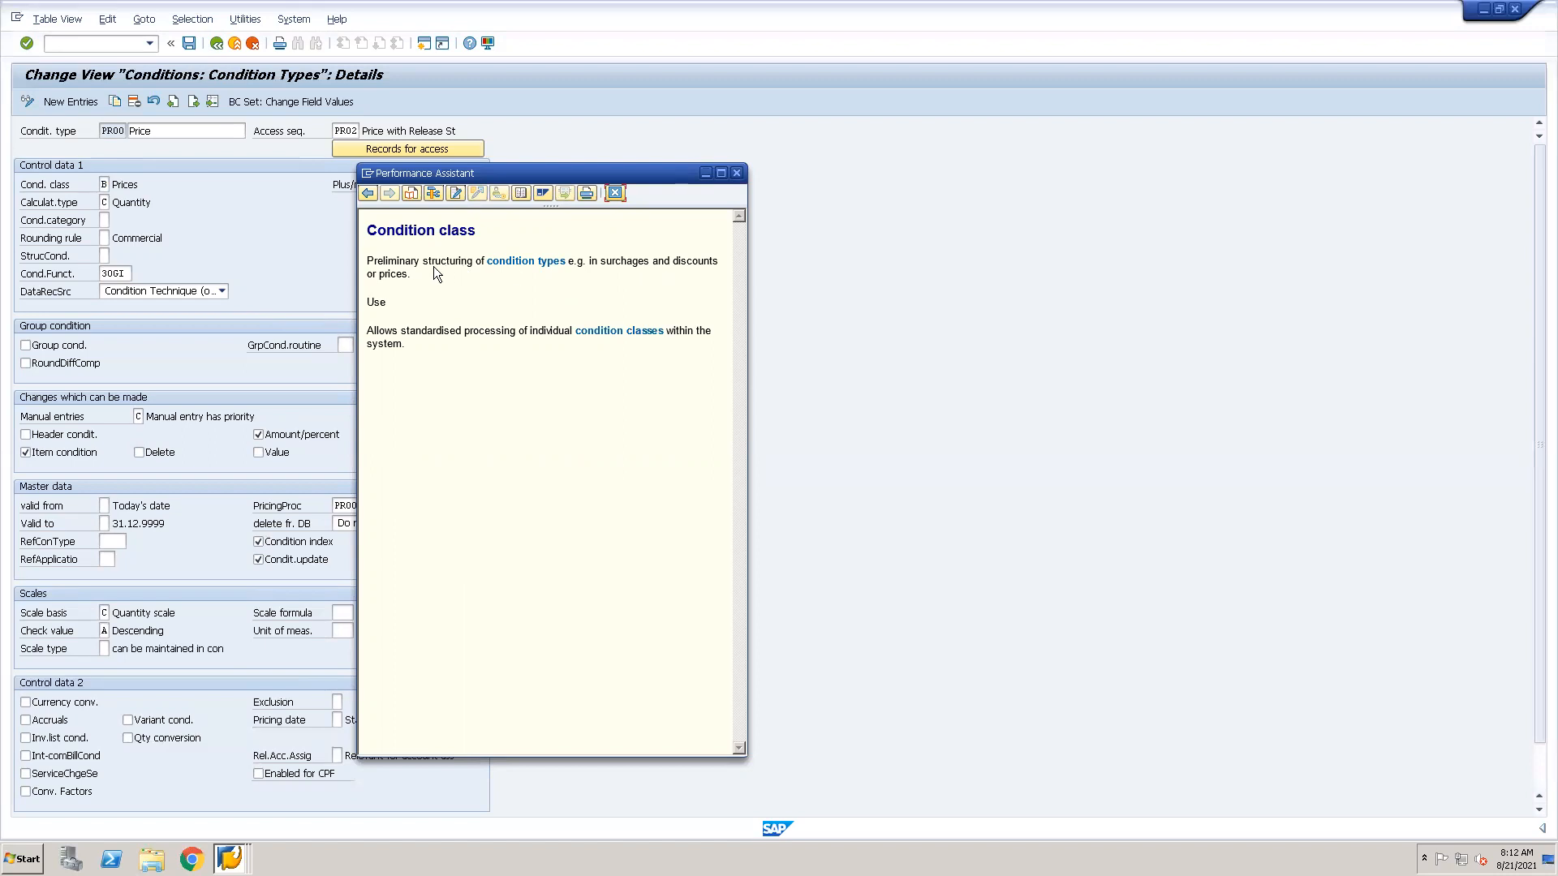
{"action": "left_click", "coordinate": [614, 195]}
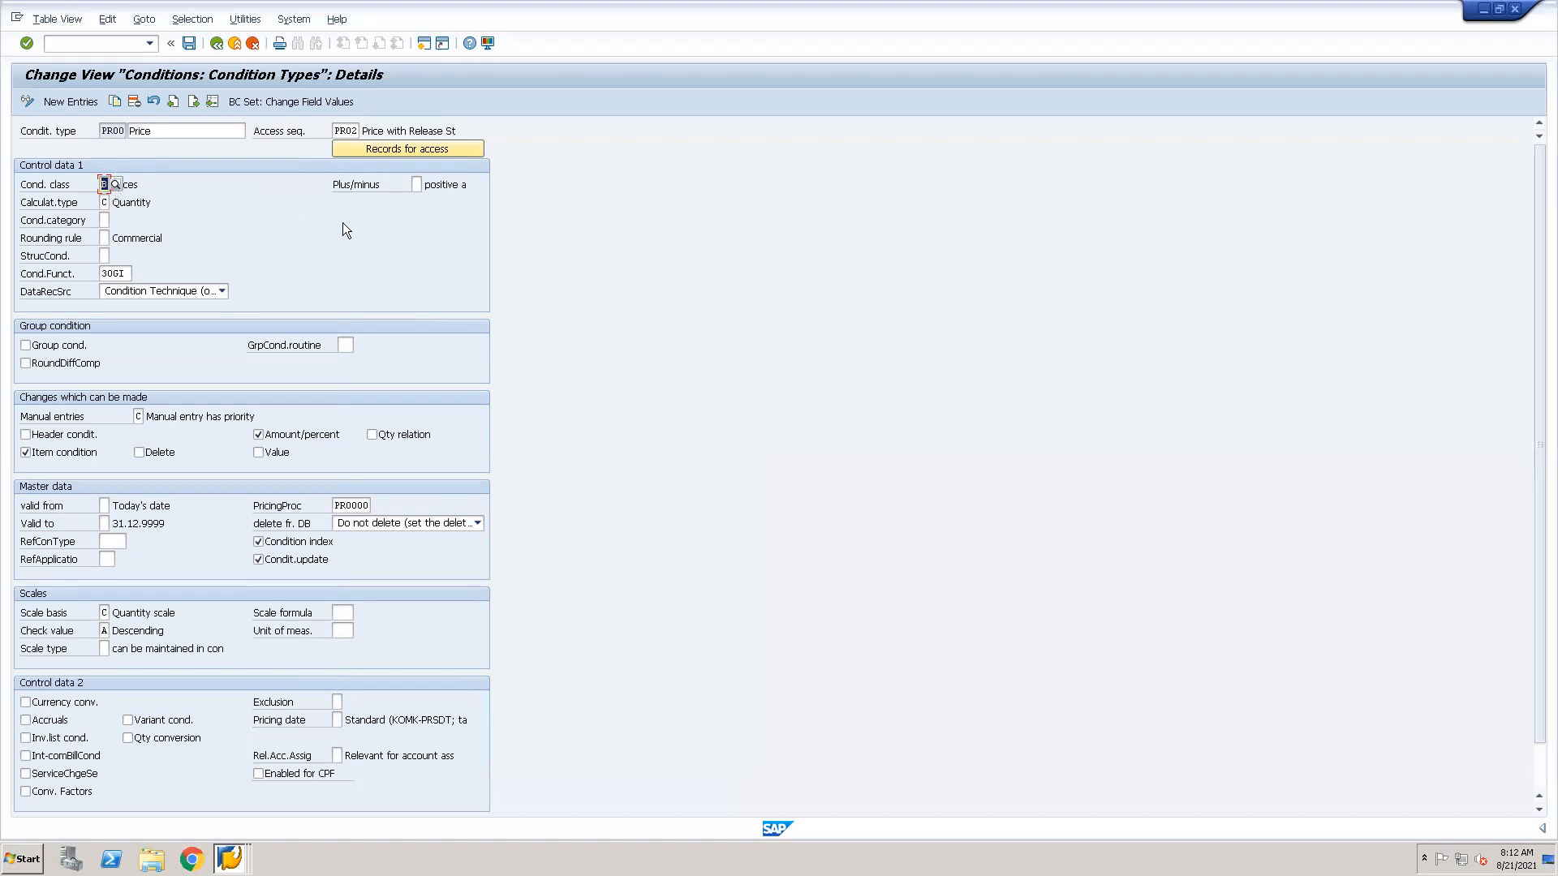
{"action": "left_click", "coordinate": [416, 184]}
{"action": "type", "text": "q2"}
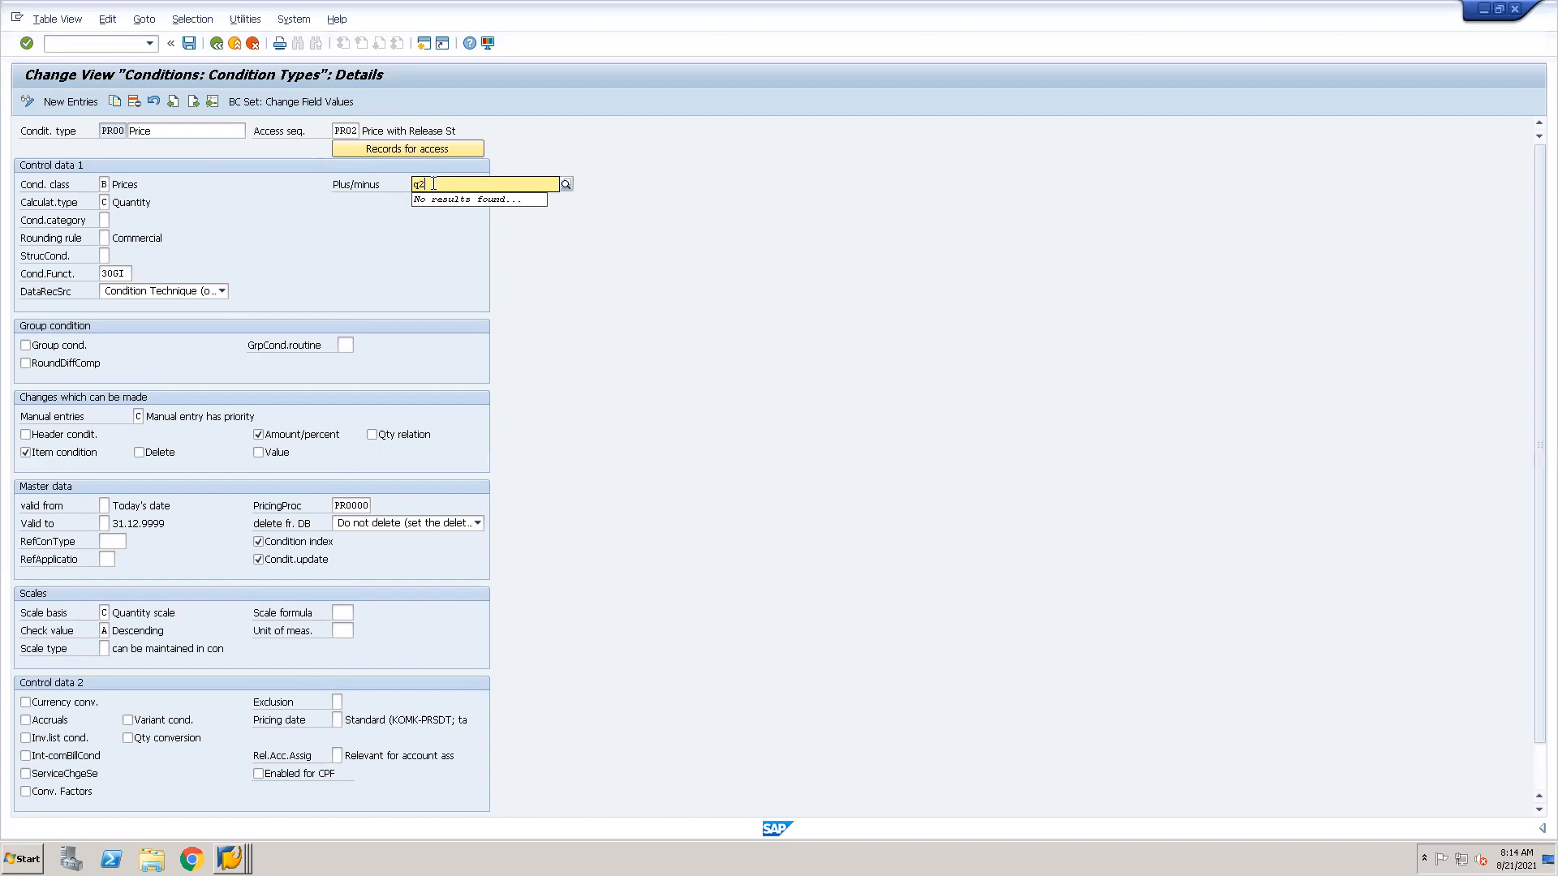
{"action": "key", "text": "BackSpace"}
{"action": "key", "text": "BackSpace"}
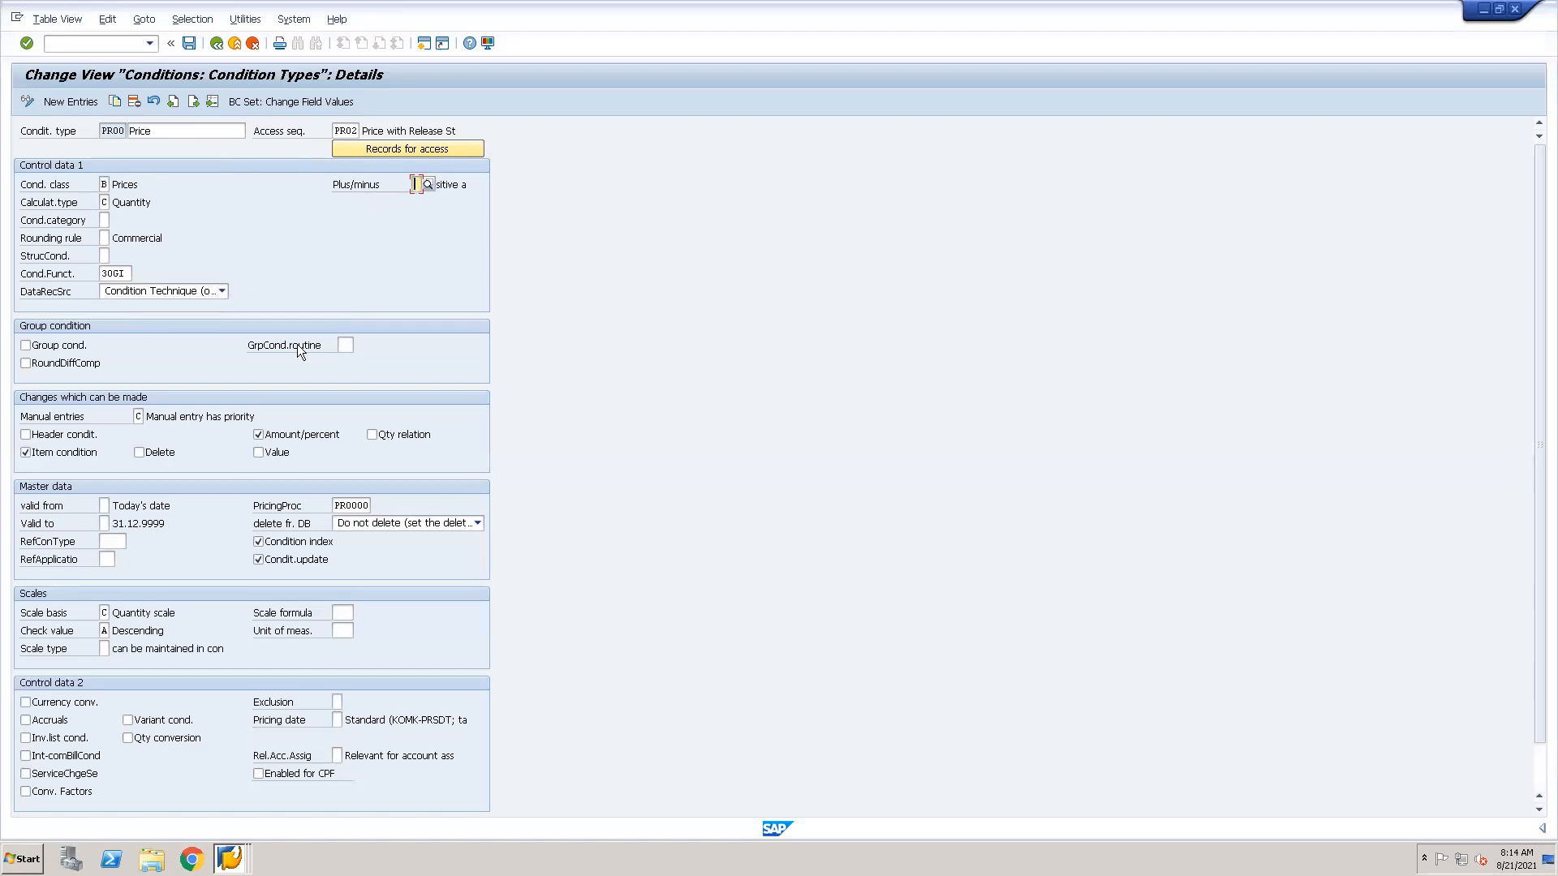
Review the plus/minus sign options for PR00, comparing Negative (X) and Positive (A), and close the list without choosing one.
{"action": "left_click", "coordinate": [427, 185]}
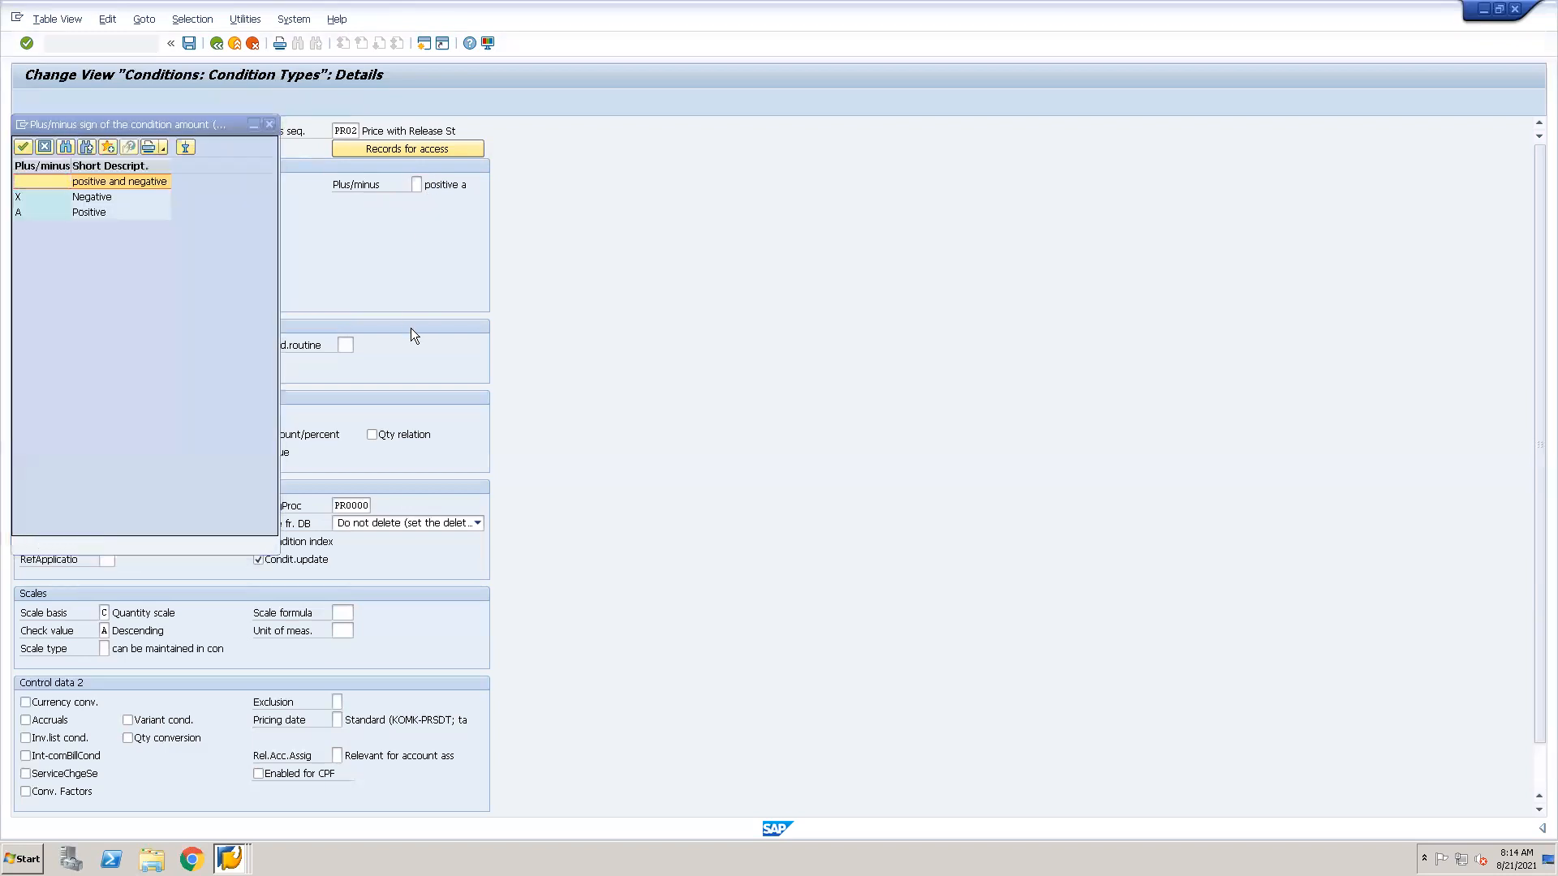
{"action": "left_click", "coordinate": [79, 196]}
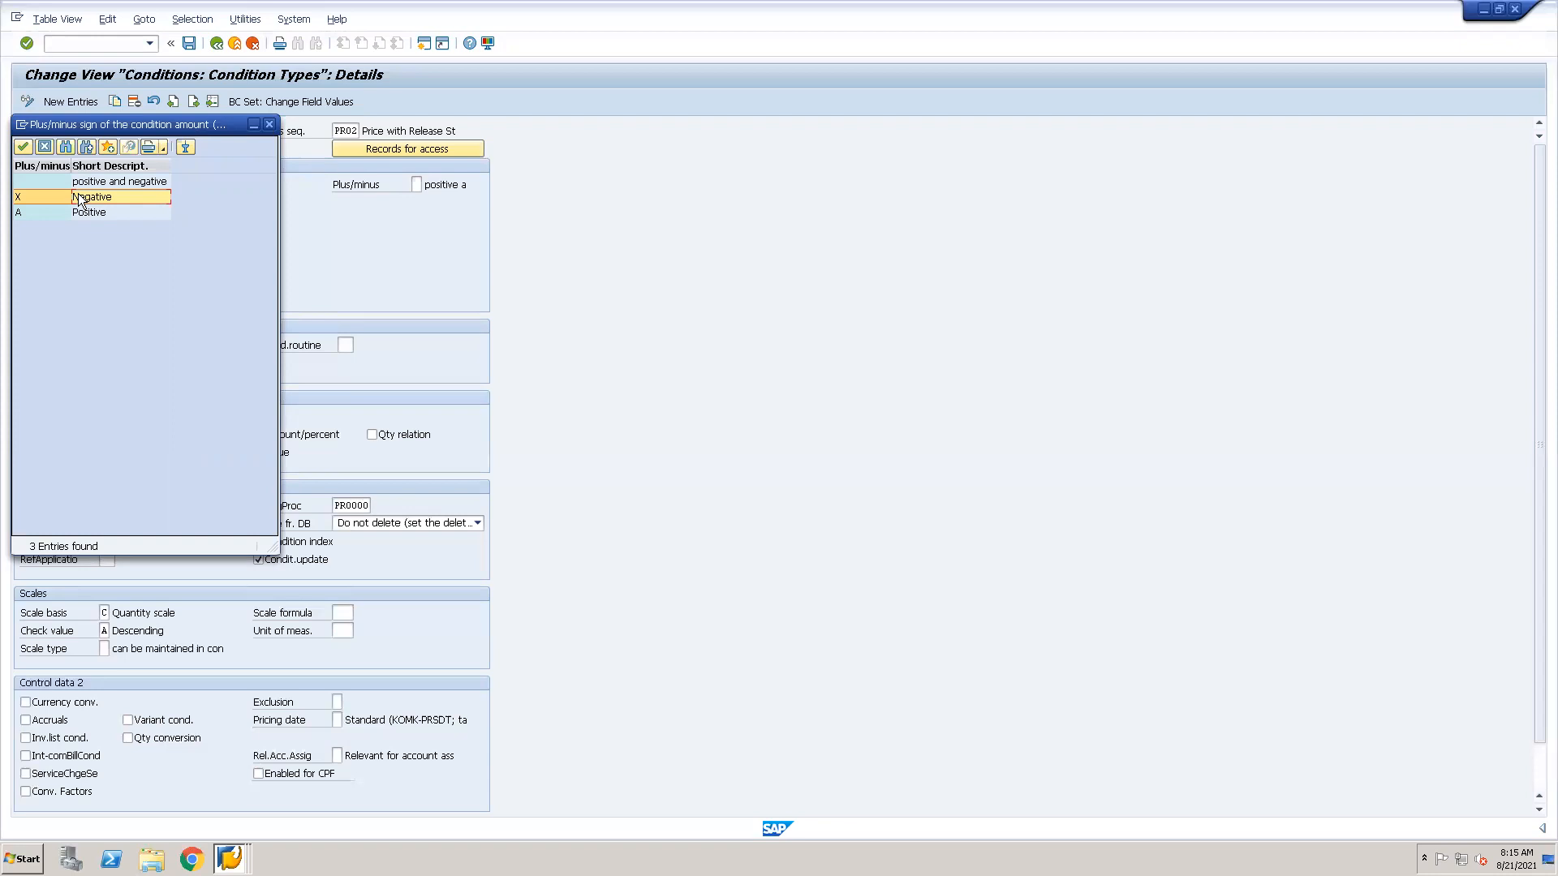
{"action": "left_click", "coordinate": [75, 214]}
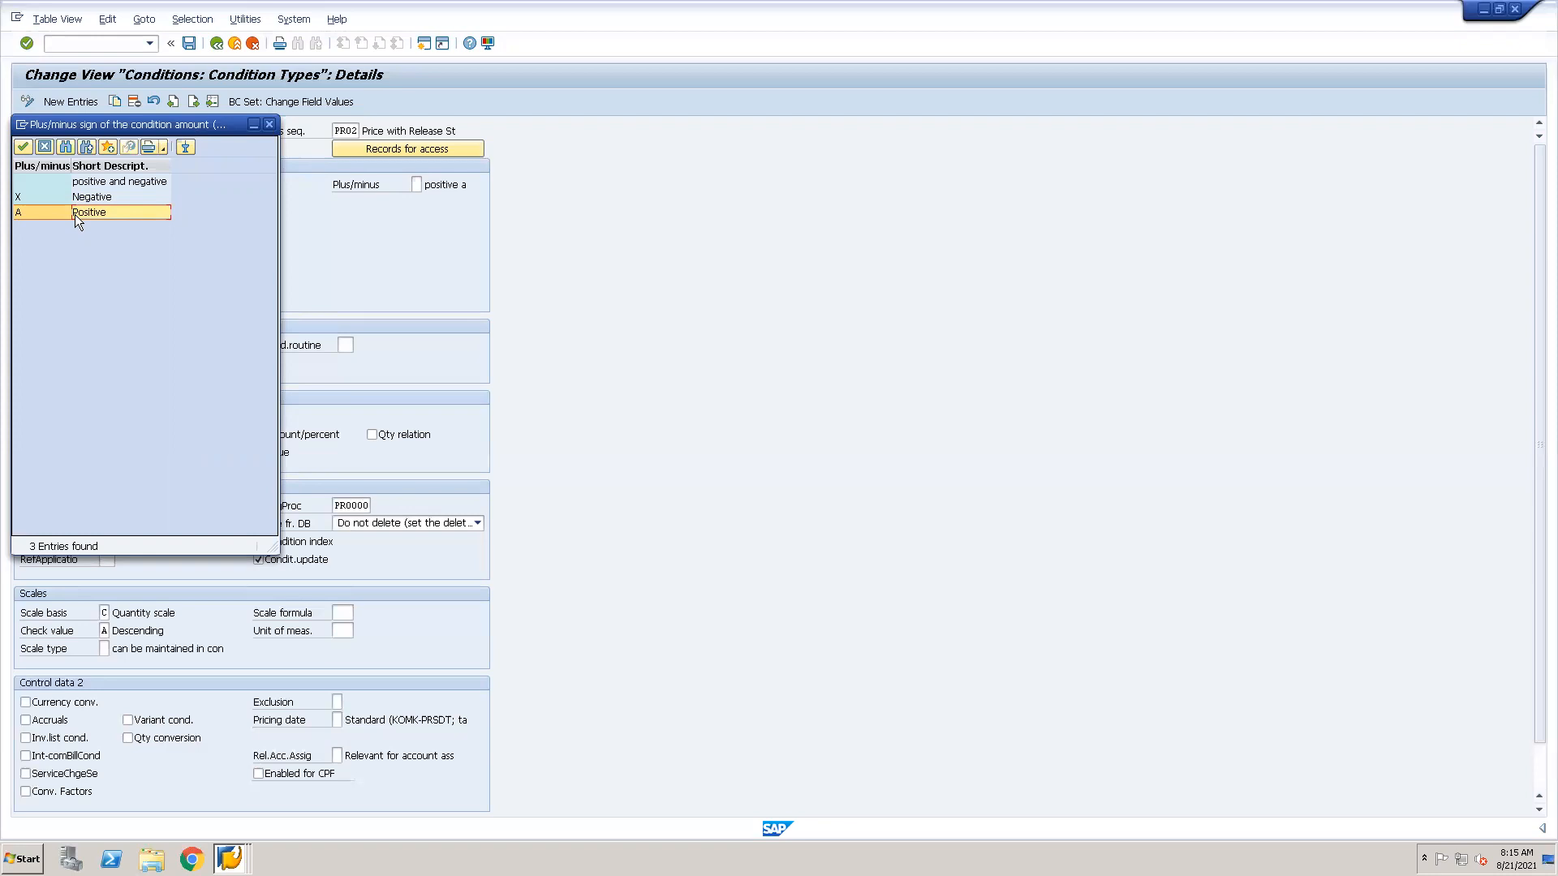
{"action": "left_click", "coordinate": [89, 200]}
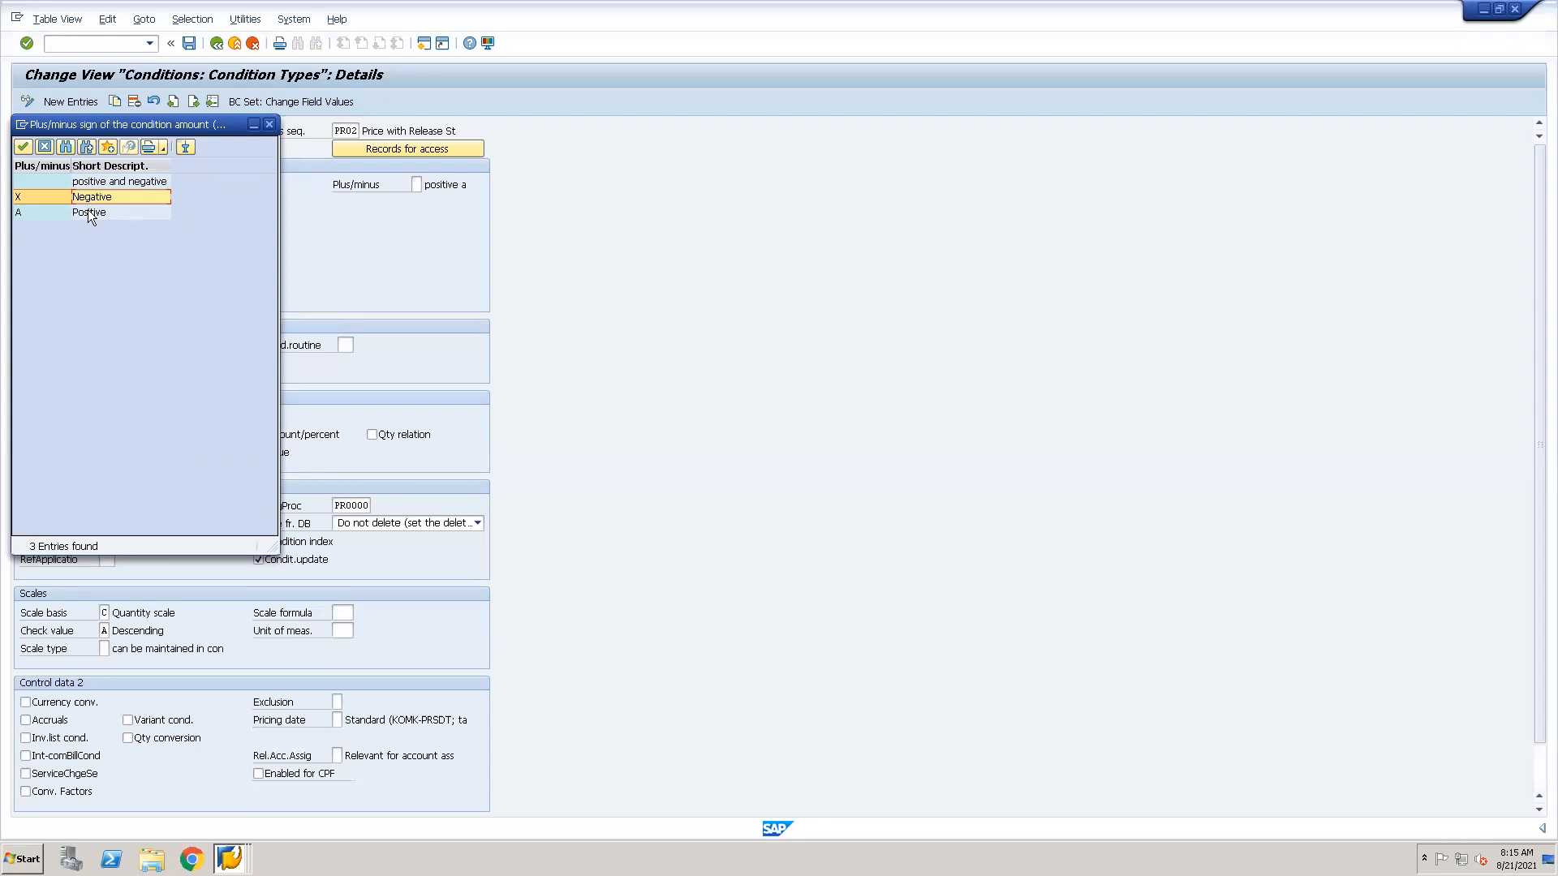
{"action": "left_click", "coordinate": [87, 211]}
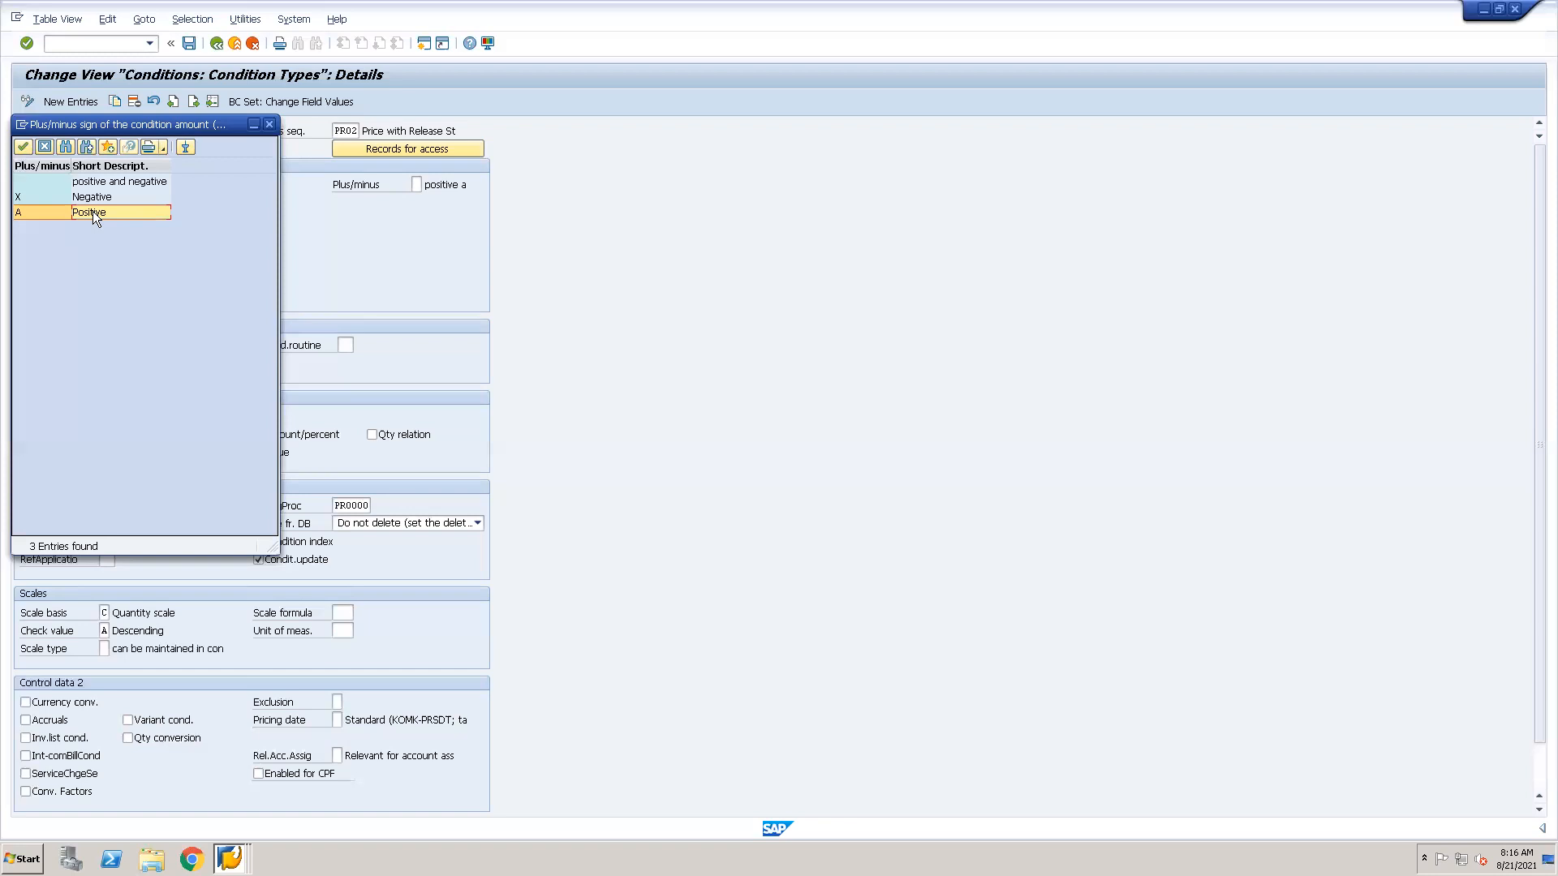
{"action": "left_click", "coordinate": [43, 148]}
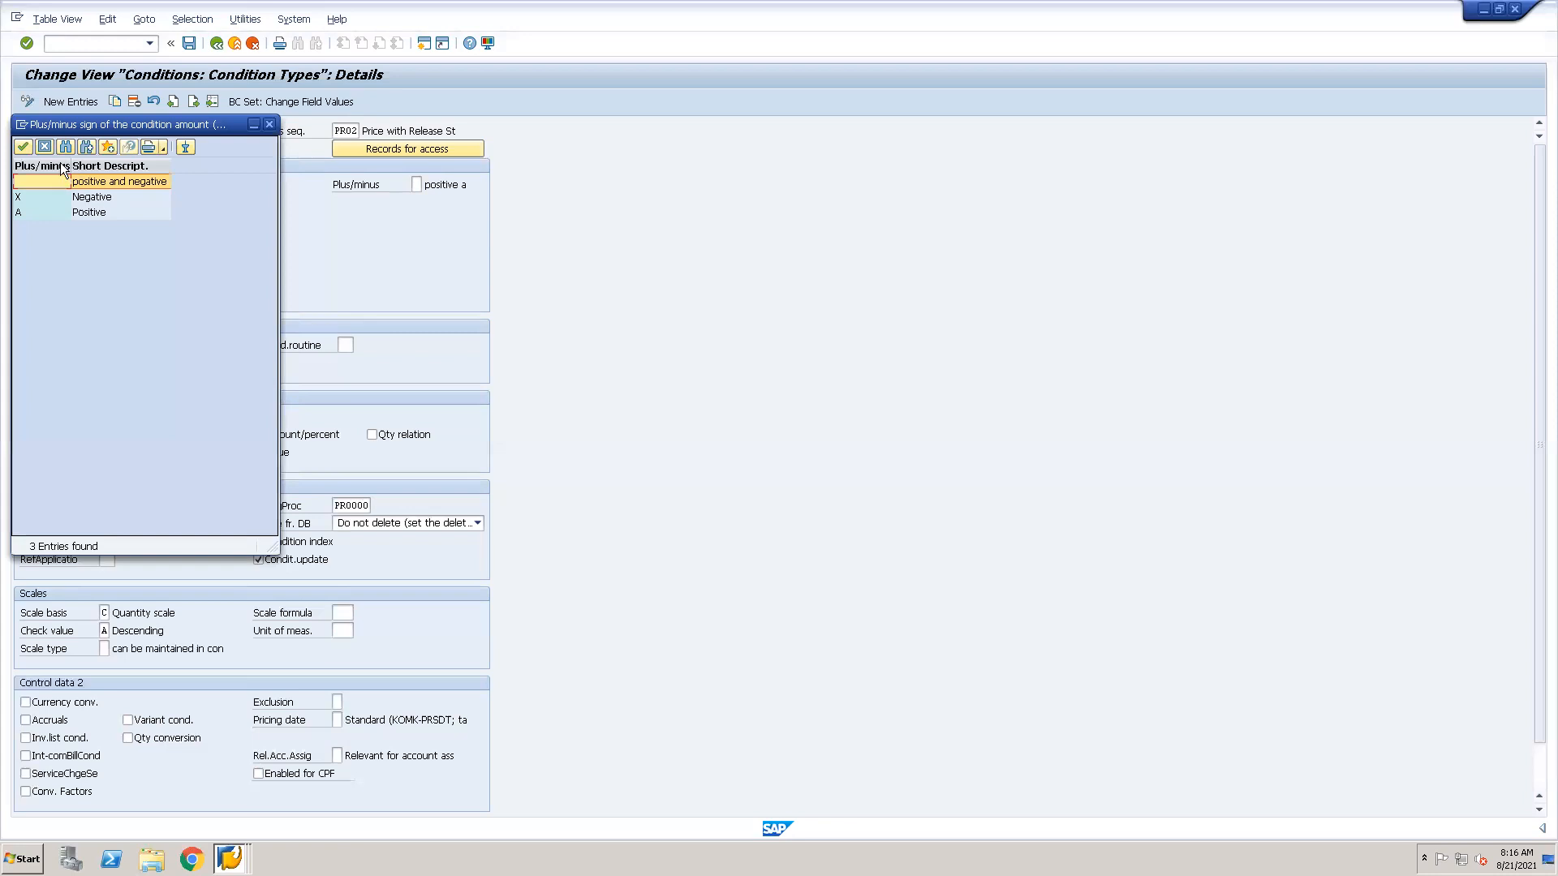
{"action": "left_click", "coordinate": [46, 147]}
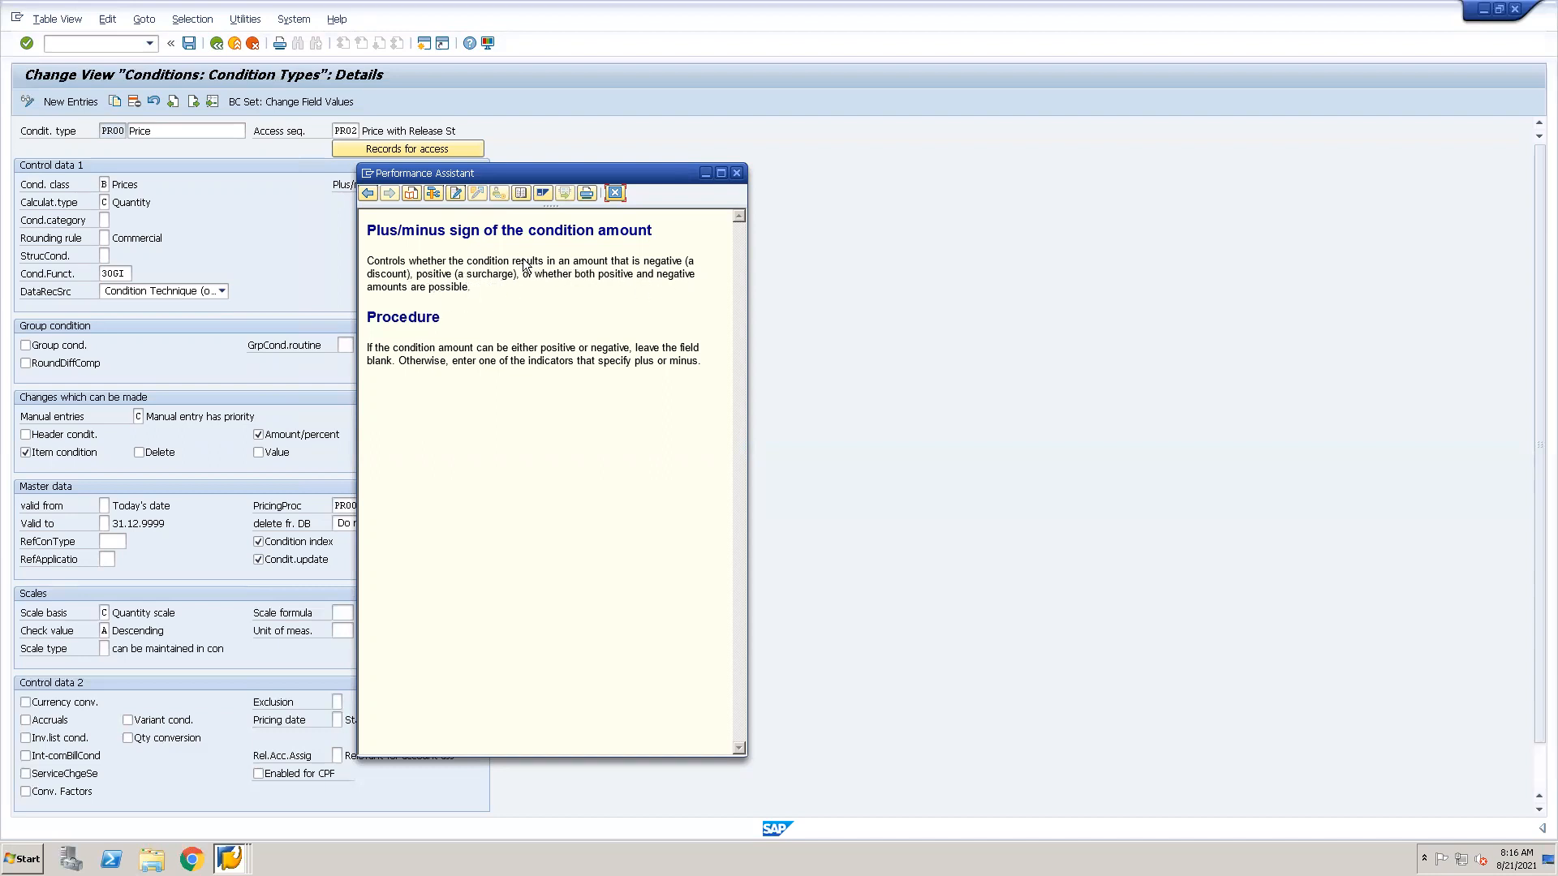
Close the help on the condition amount's plus/minus sign and return to PR00's plus/minus field.
{"action": "left_click", "coordinate": [611, 197]}
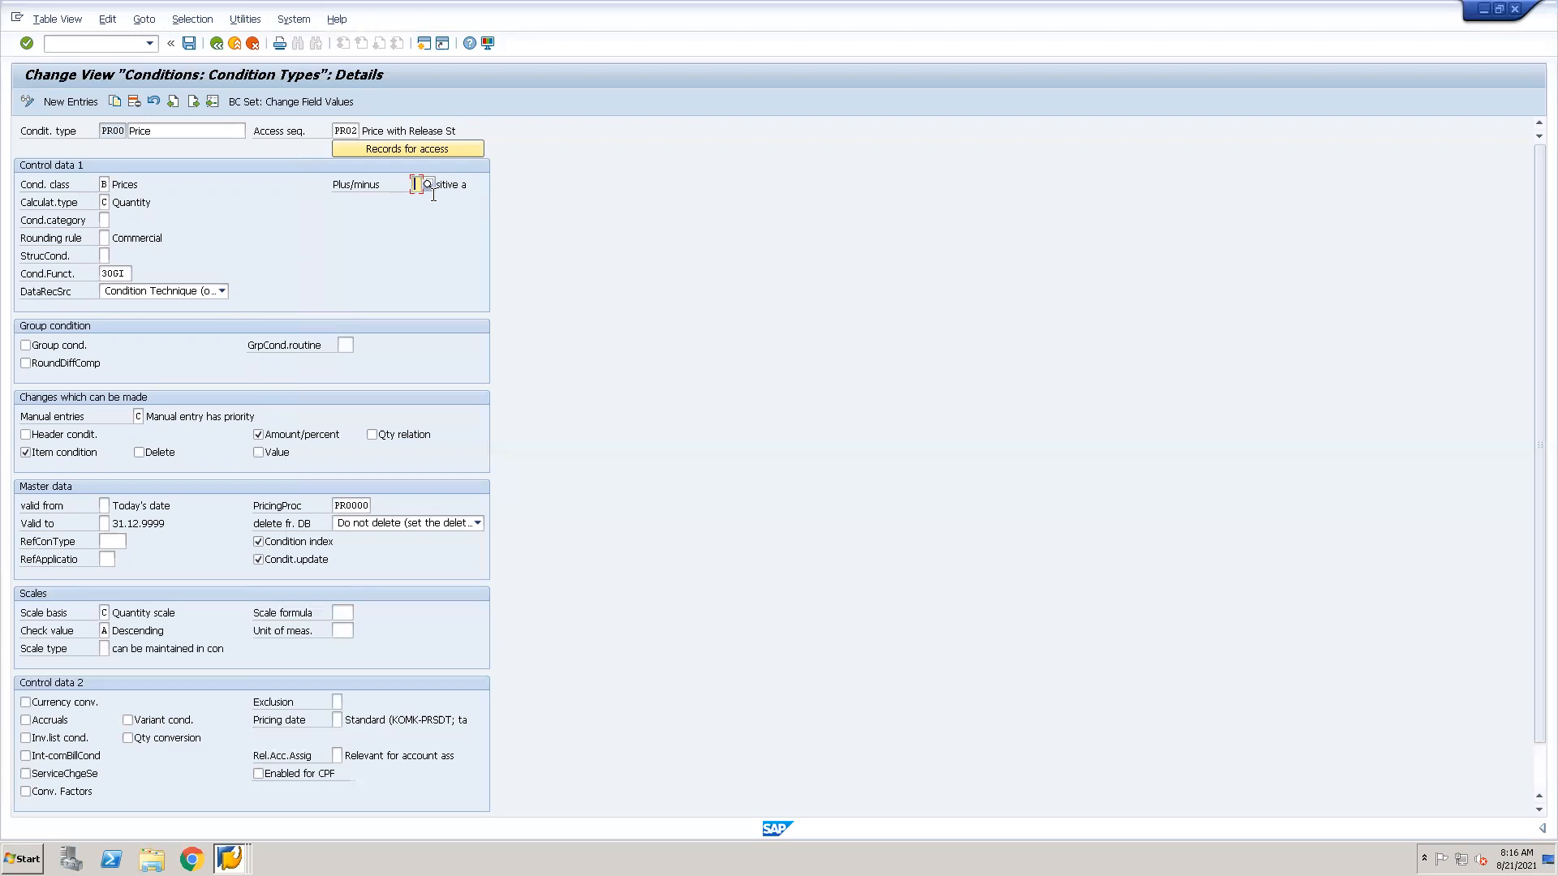
{"action": "left_click", "coordinate": [165, 131]}
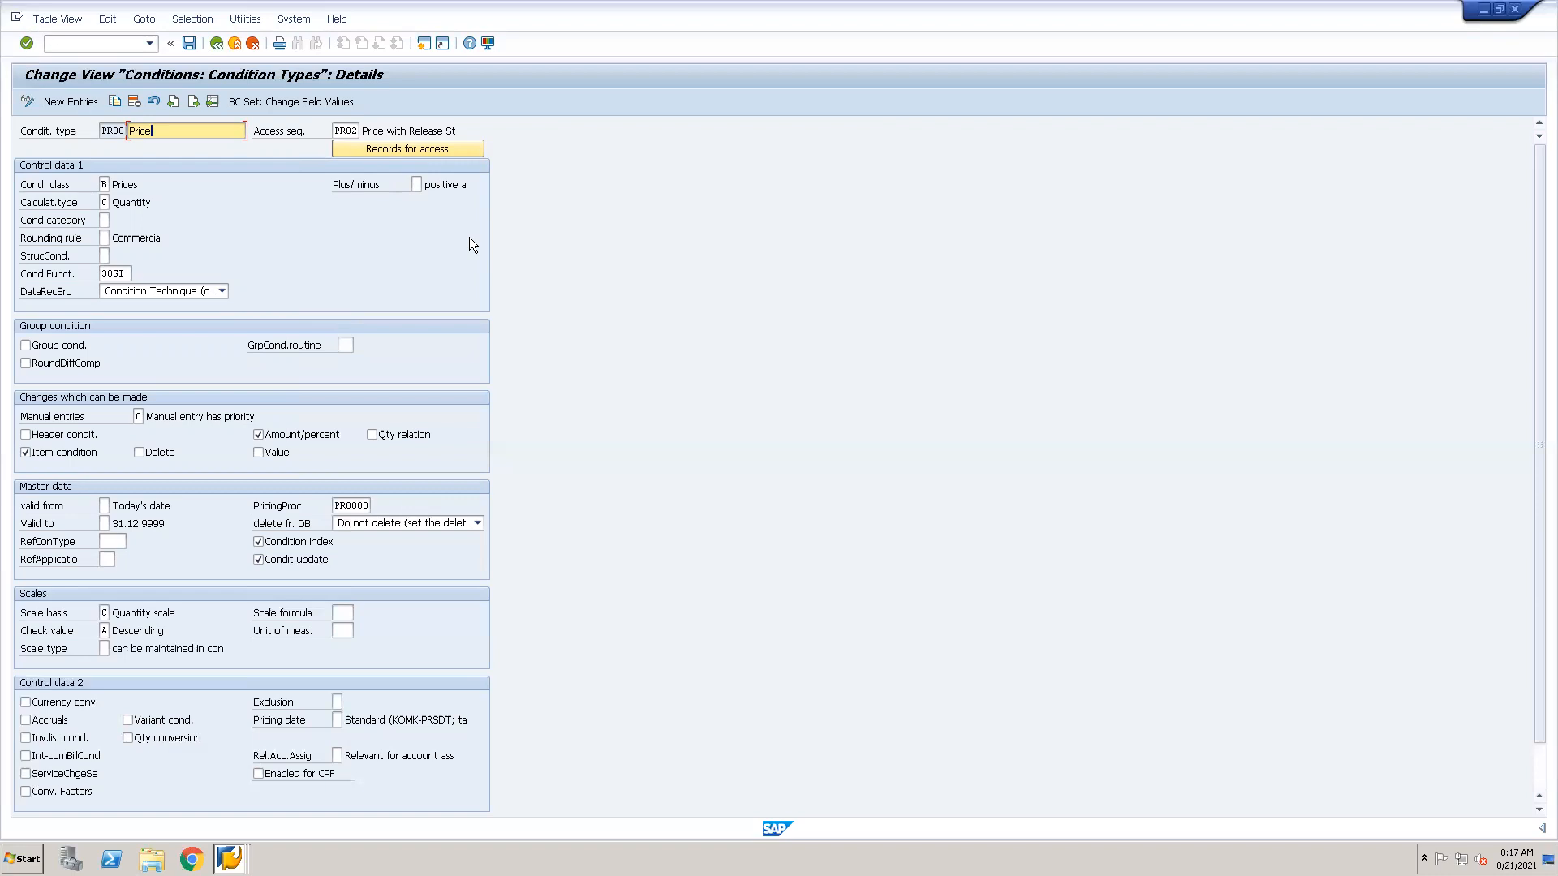
{"action": "left_click", "coordinate": [417, 186]}
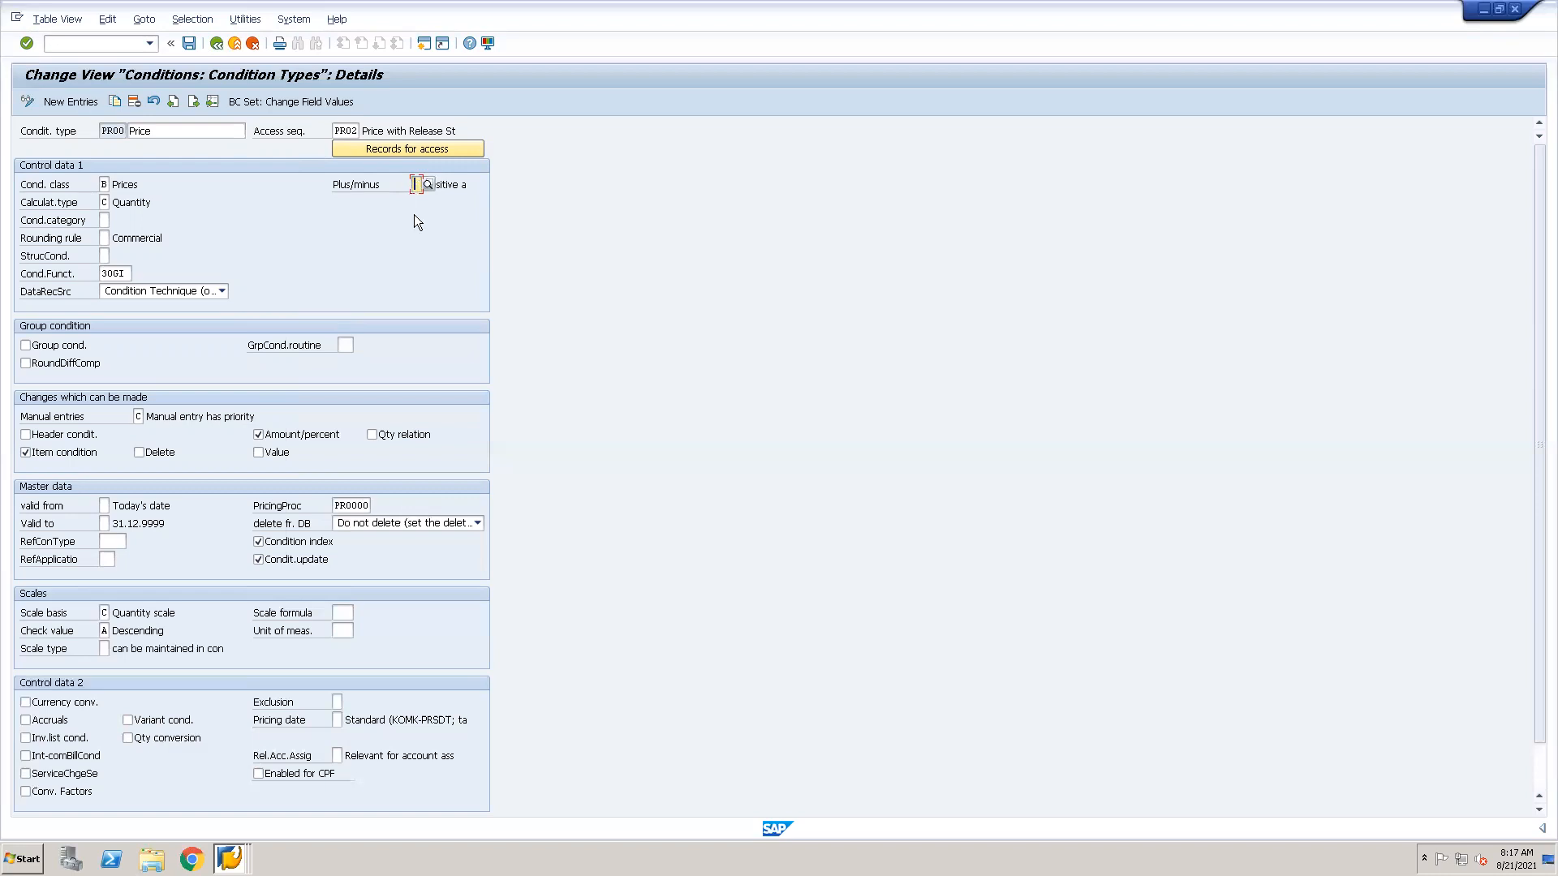
Open transaction VK11 in a new session and start a PR00 condition record with the Customer/material with release status key combination.
{"action": "left_click", "coordinate": [105, 202]}
{"action": "left_click", "coordinate": [74, 45]}
{"action": "type", "text": "/ovk11"}
{"action": "key", "text": "Return"}
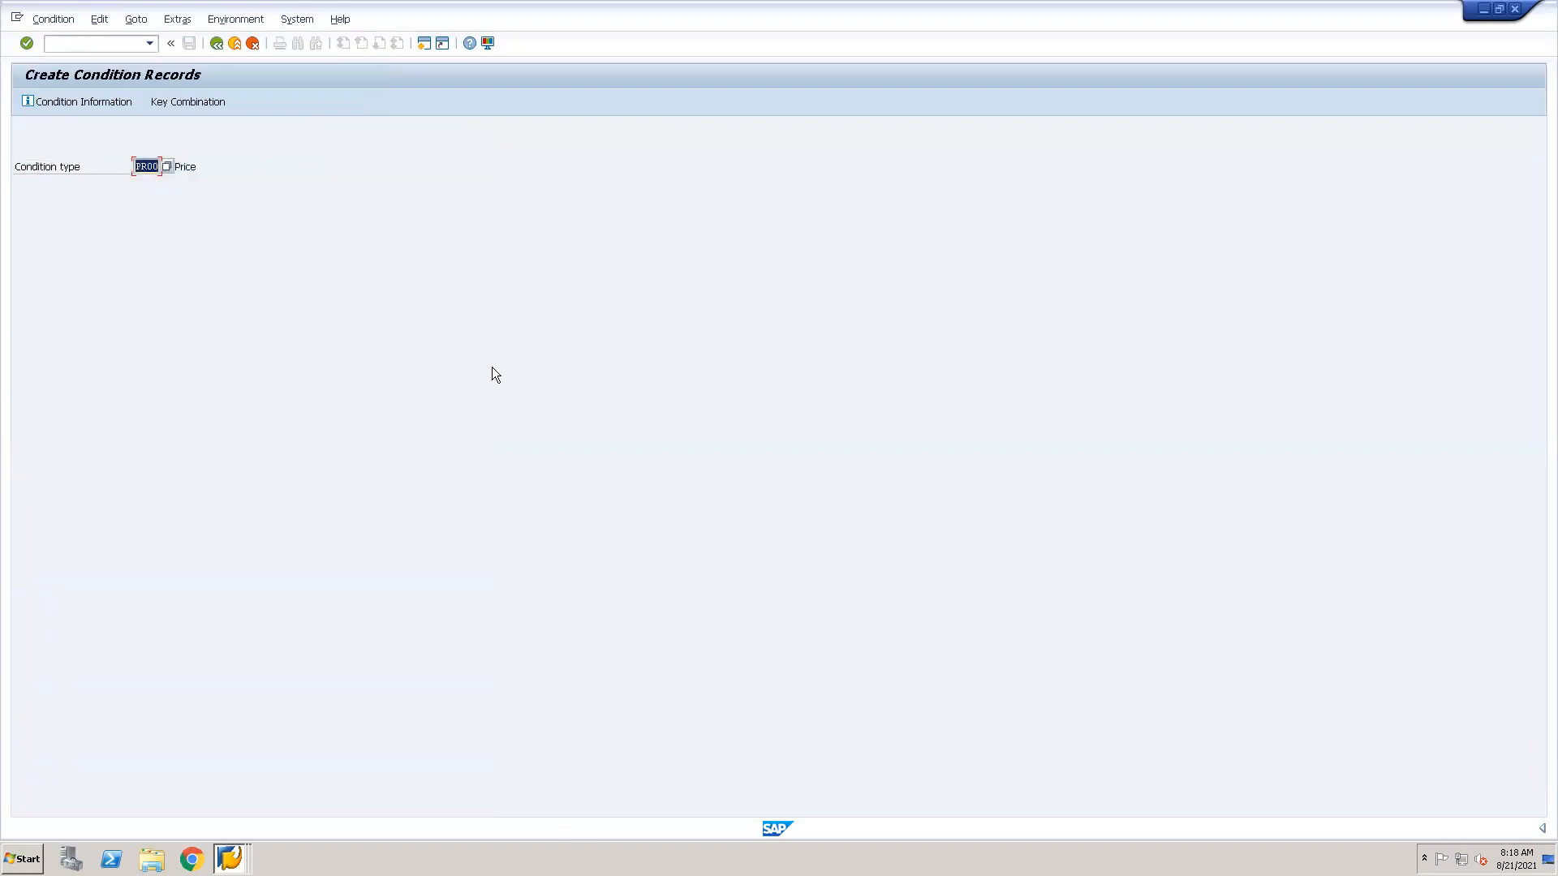
{"action": "key", "text": "Return"}
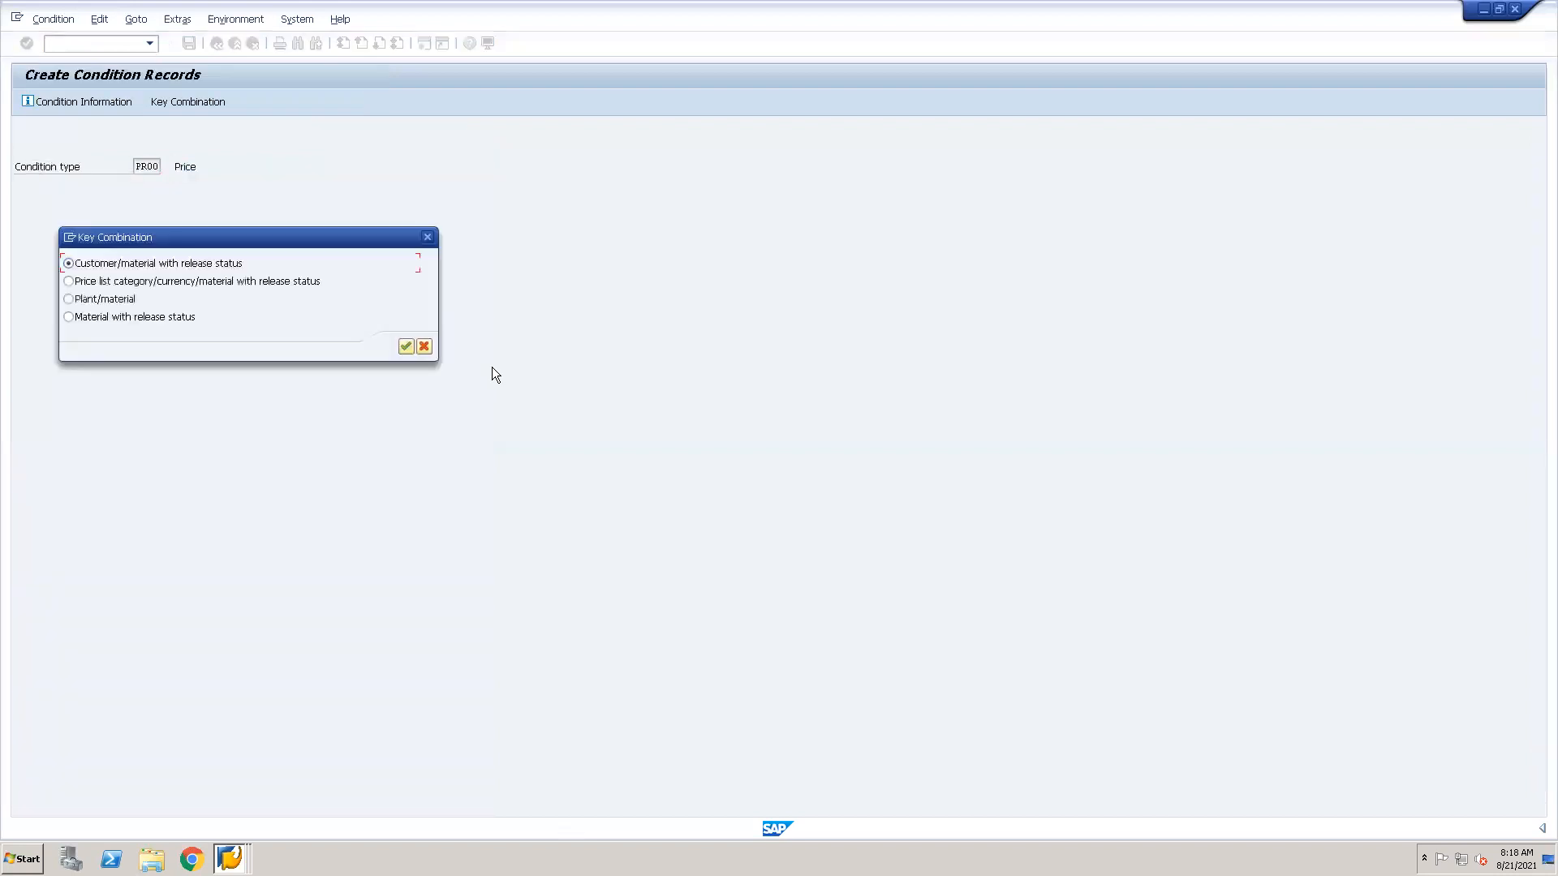
{"action": "left_click", "coordinate": [402, 343]}
{"action": "left_click", "coordinate": [405, 345]}
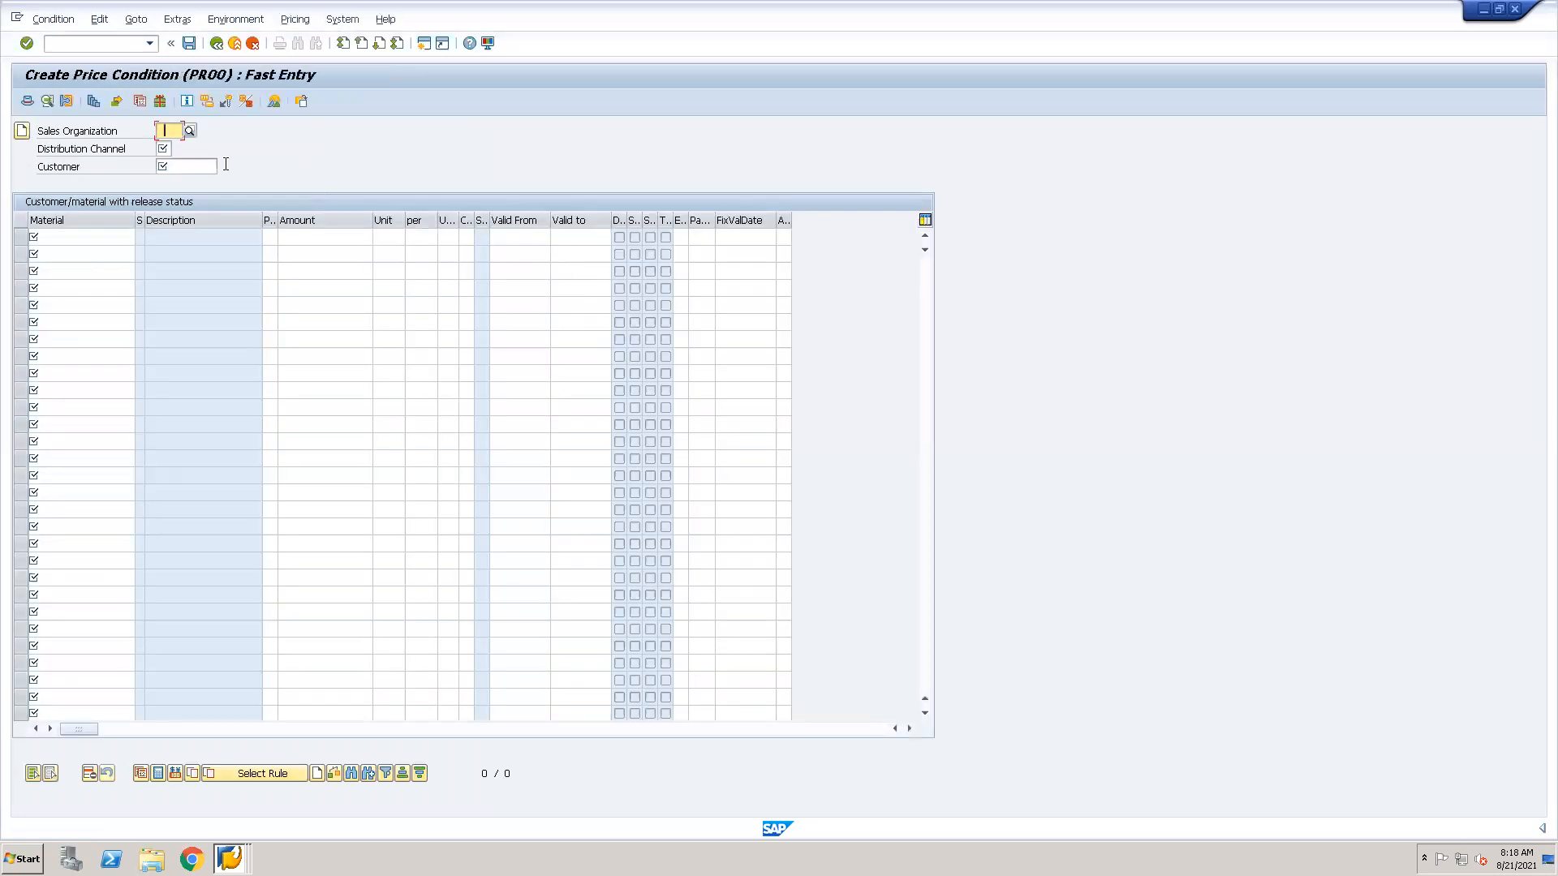
Examine the distribution channel, amount and unit fields of the PR00 fast entry without creating a record.
{"action": "left_click", "coordinate": [172, 150]}
{"action": "type", "text": "000"}
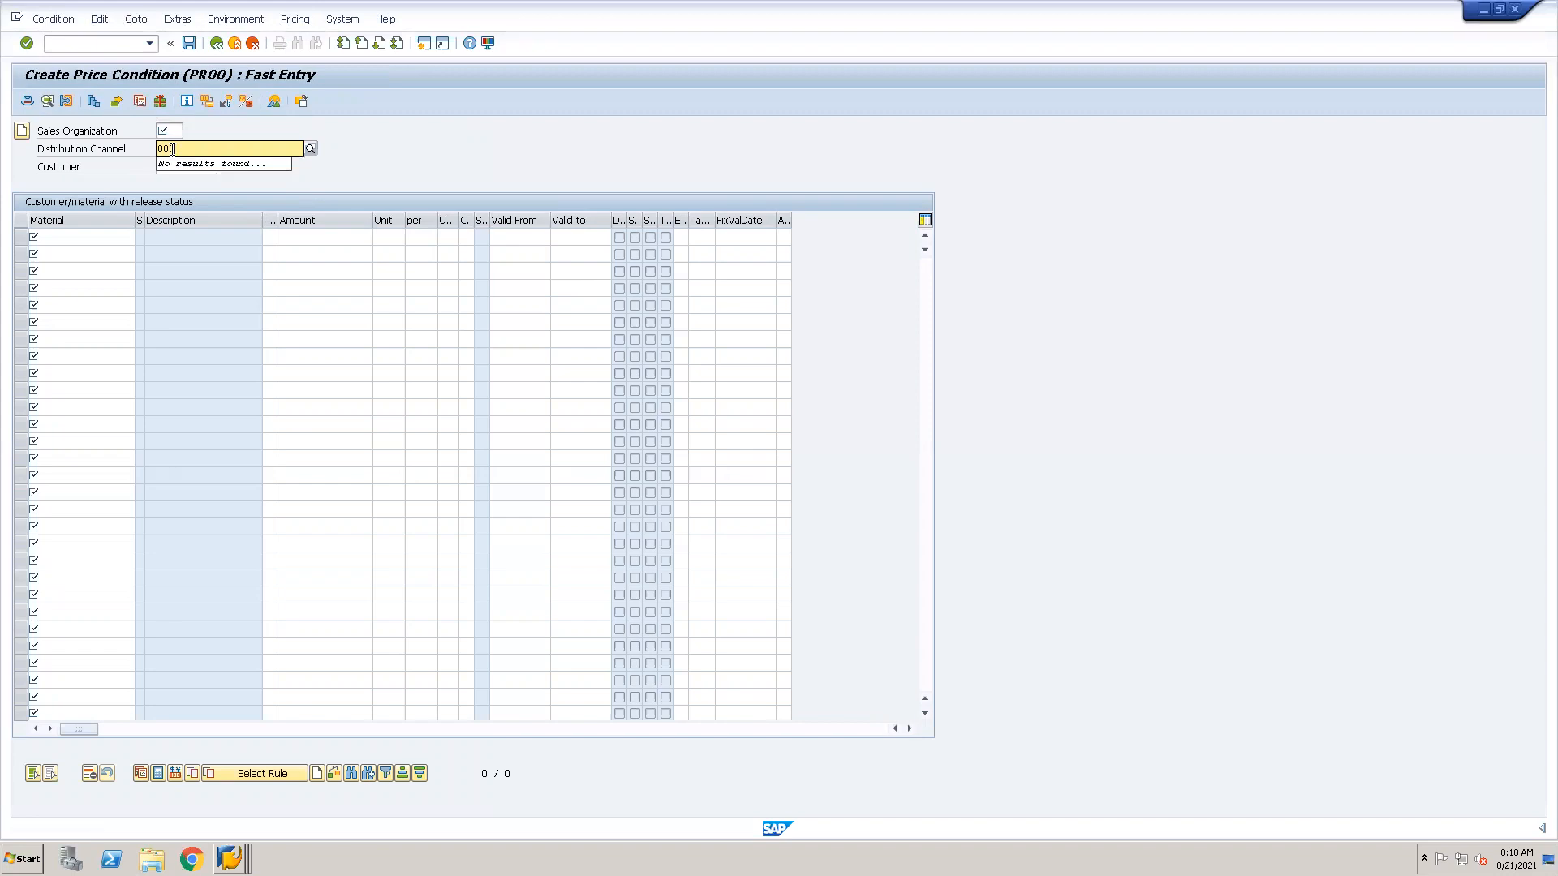
{"action": "left_click", "coordinate": [97, 54]}
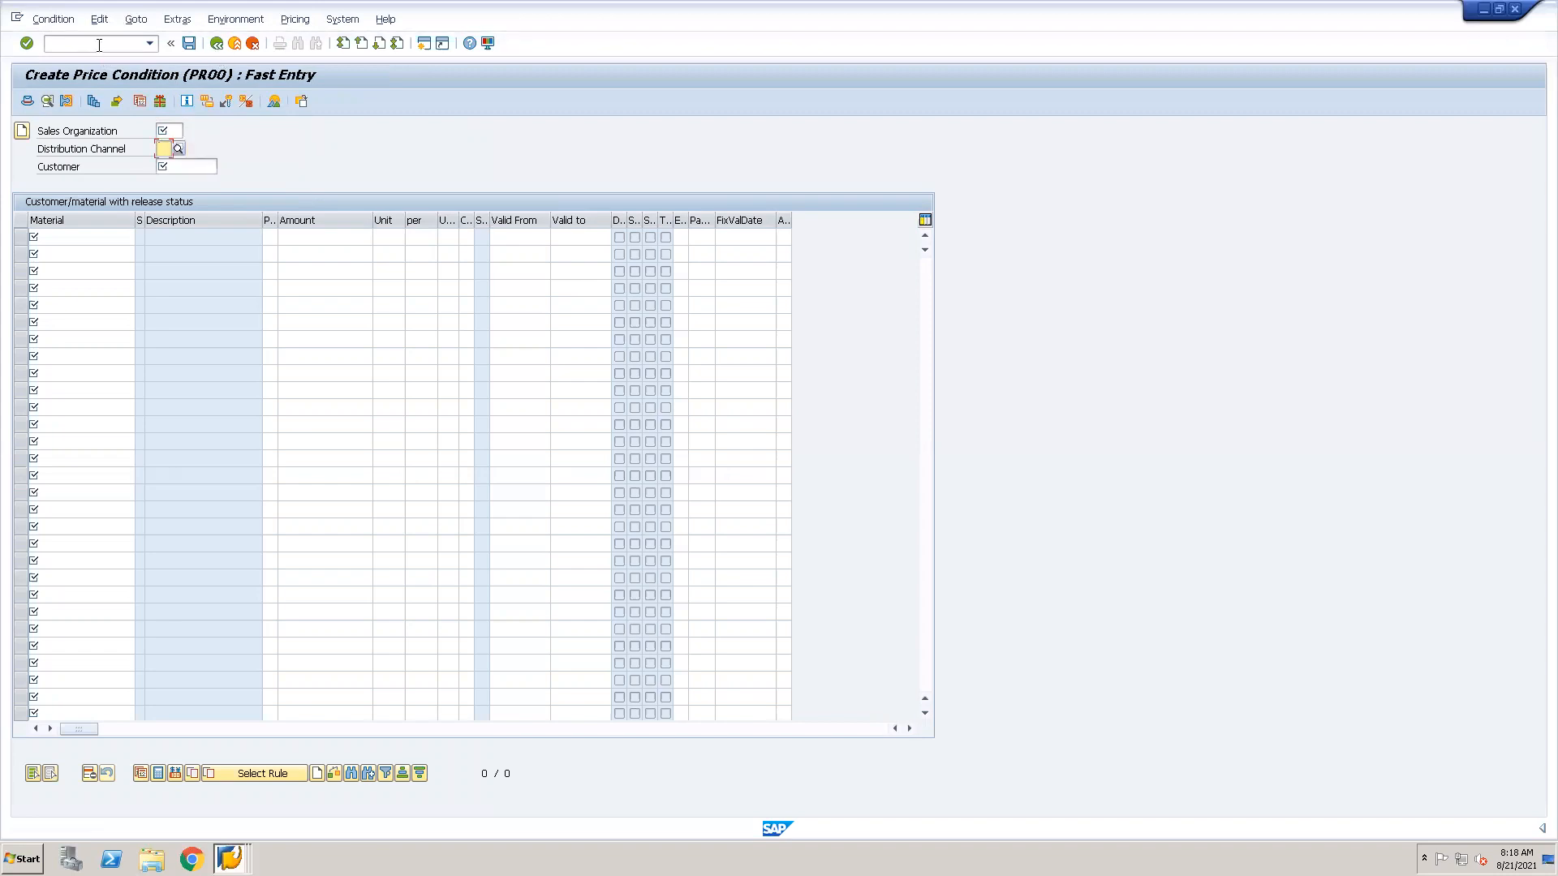
{"action": "left_click", "coordinate": [325, 237]}
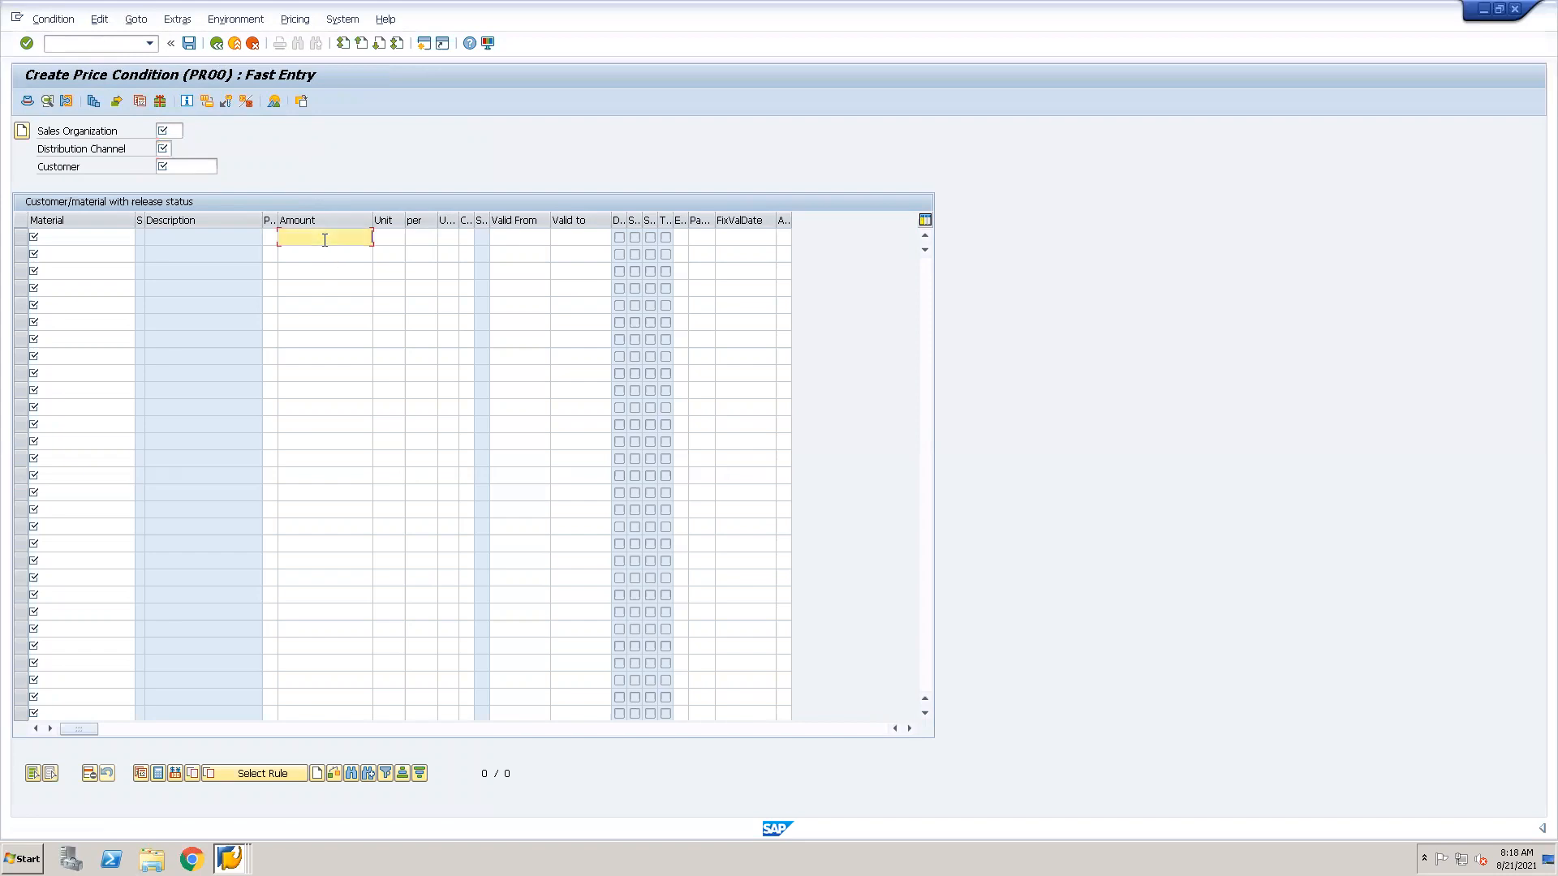
{"action": "left_click", "coordinate": [388, 237]}
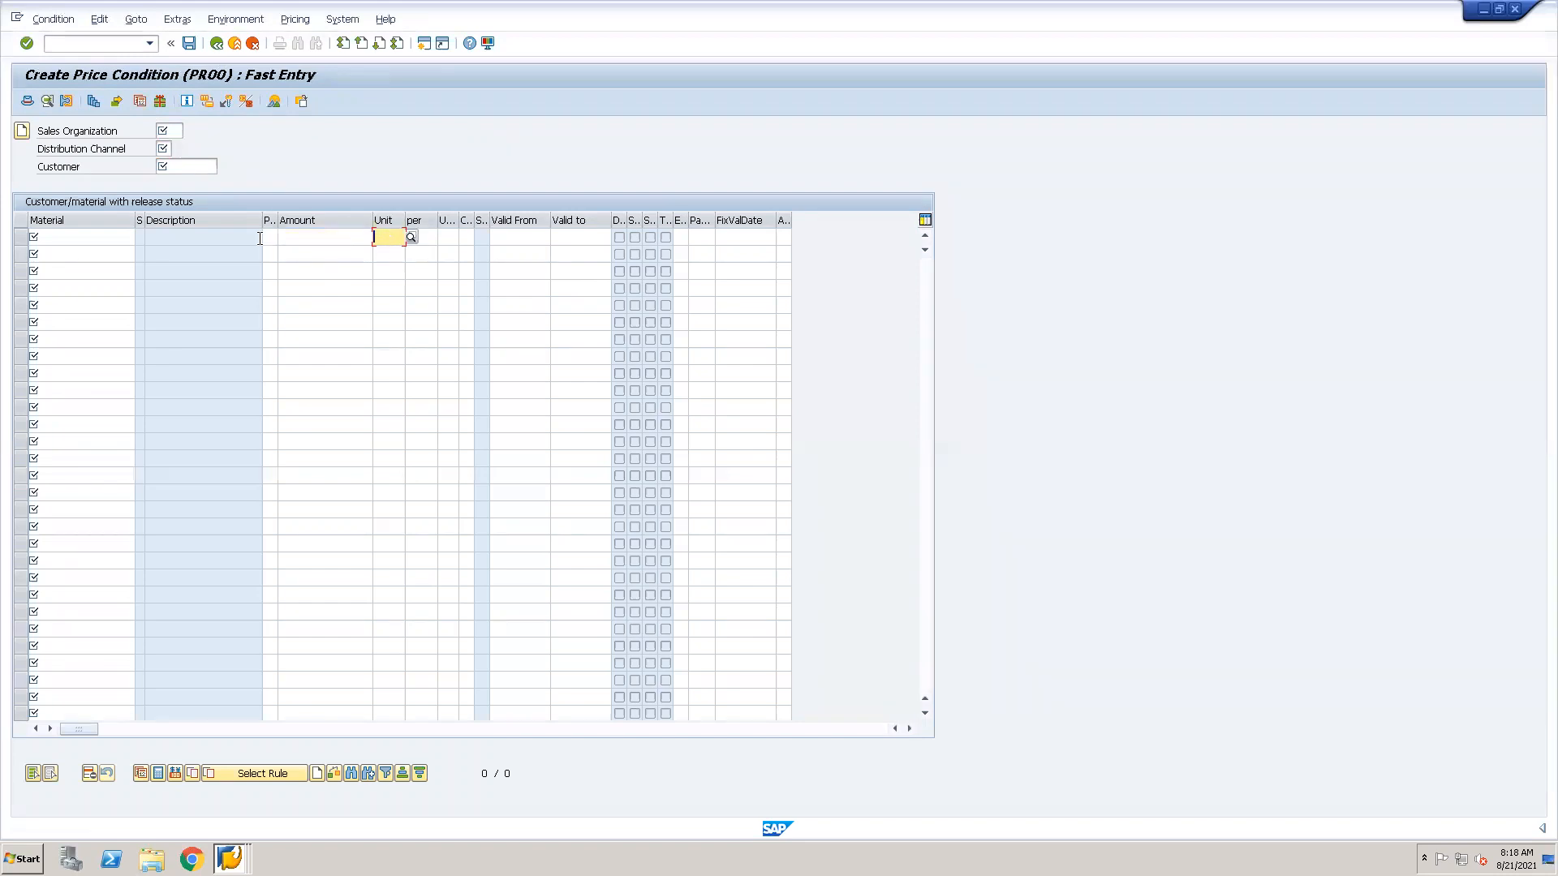
Switch to transaction VK13 and list all existing PR00 condition records through the condition information, keeping the default selection.
{"action": "left_click", "coordinate": [108, 45]}
{"action": "type", "text": "/nvk13"}
{"action": "key", "text": "Return"}
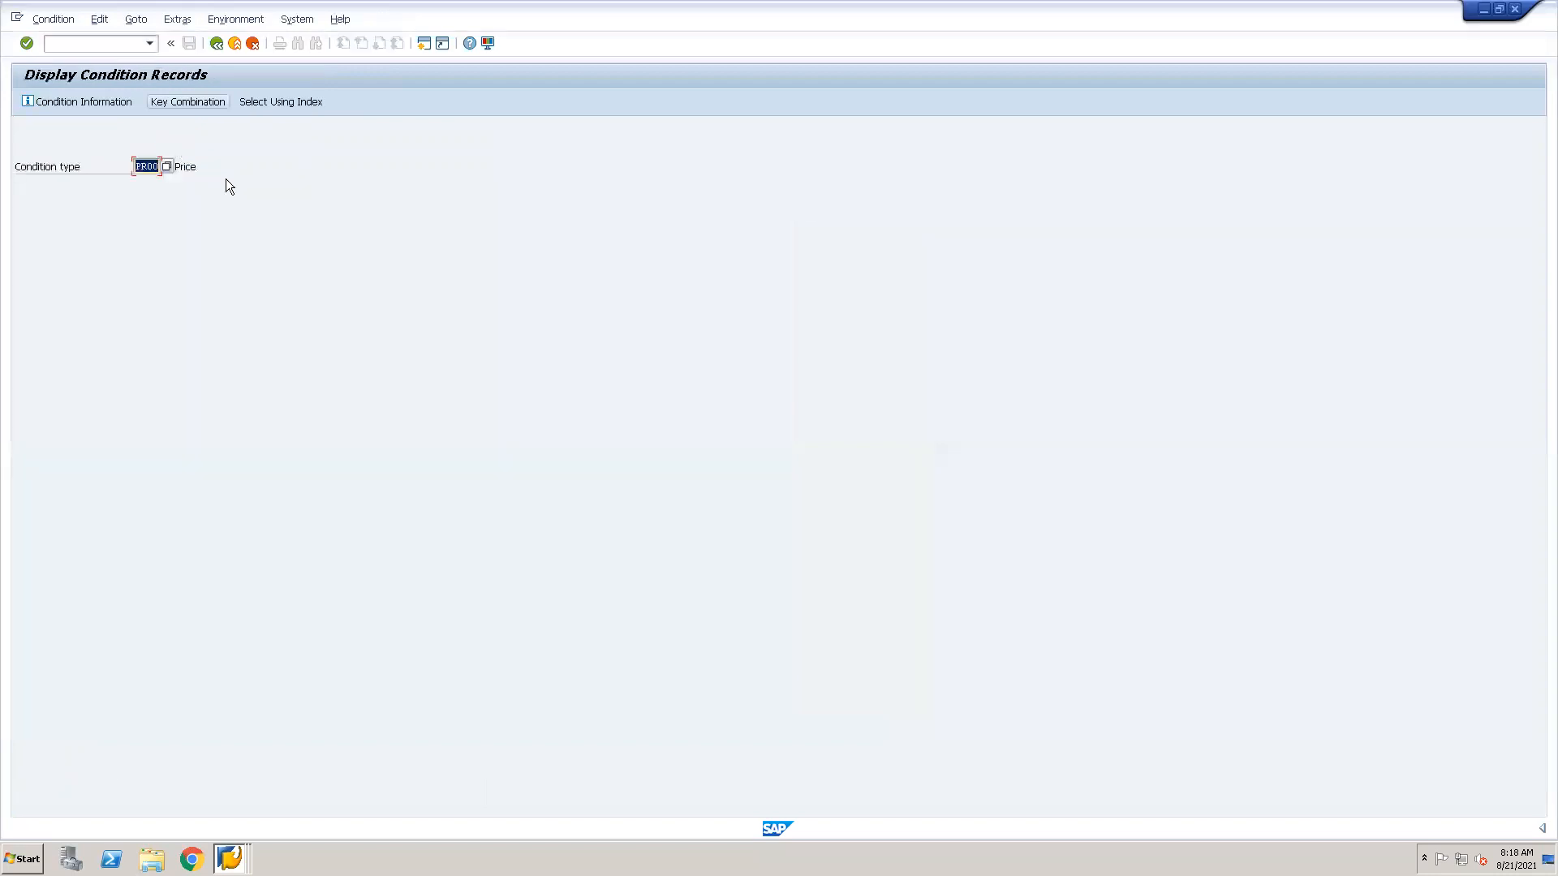
{"action": "left_click", "coordinate": [68, 102]}
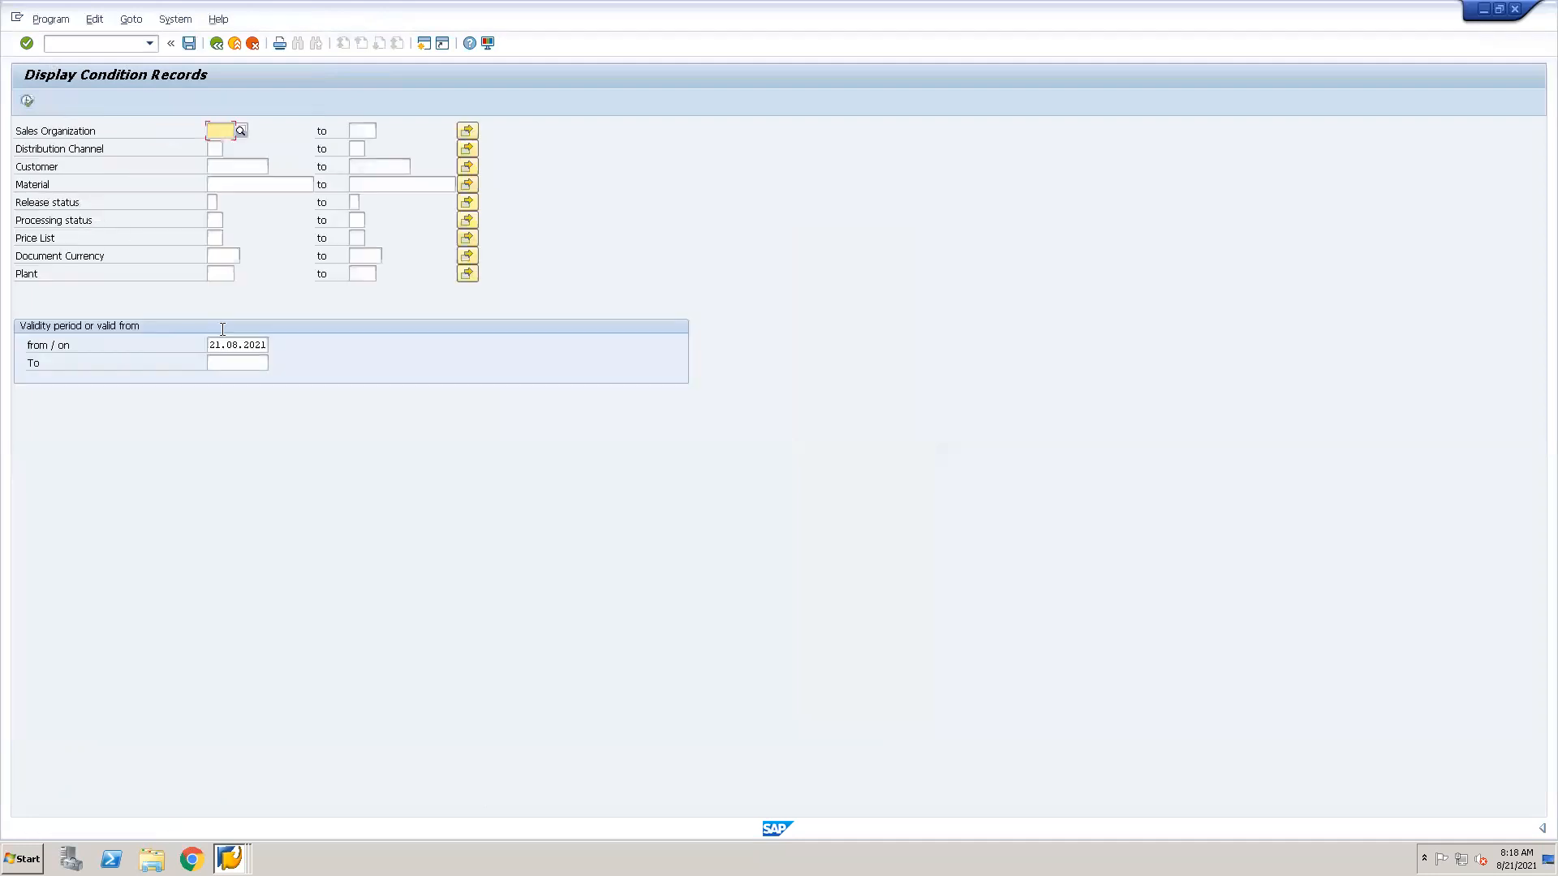
{"action": "left_click", "coordinate": [27, 100]}
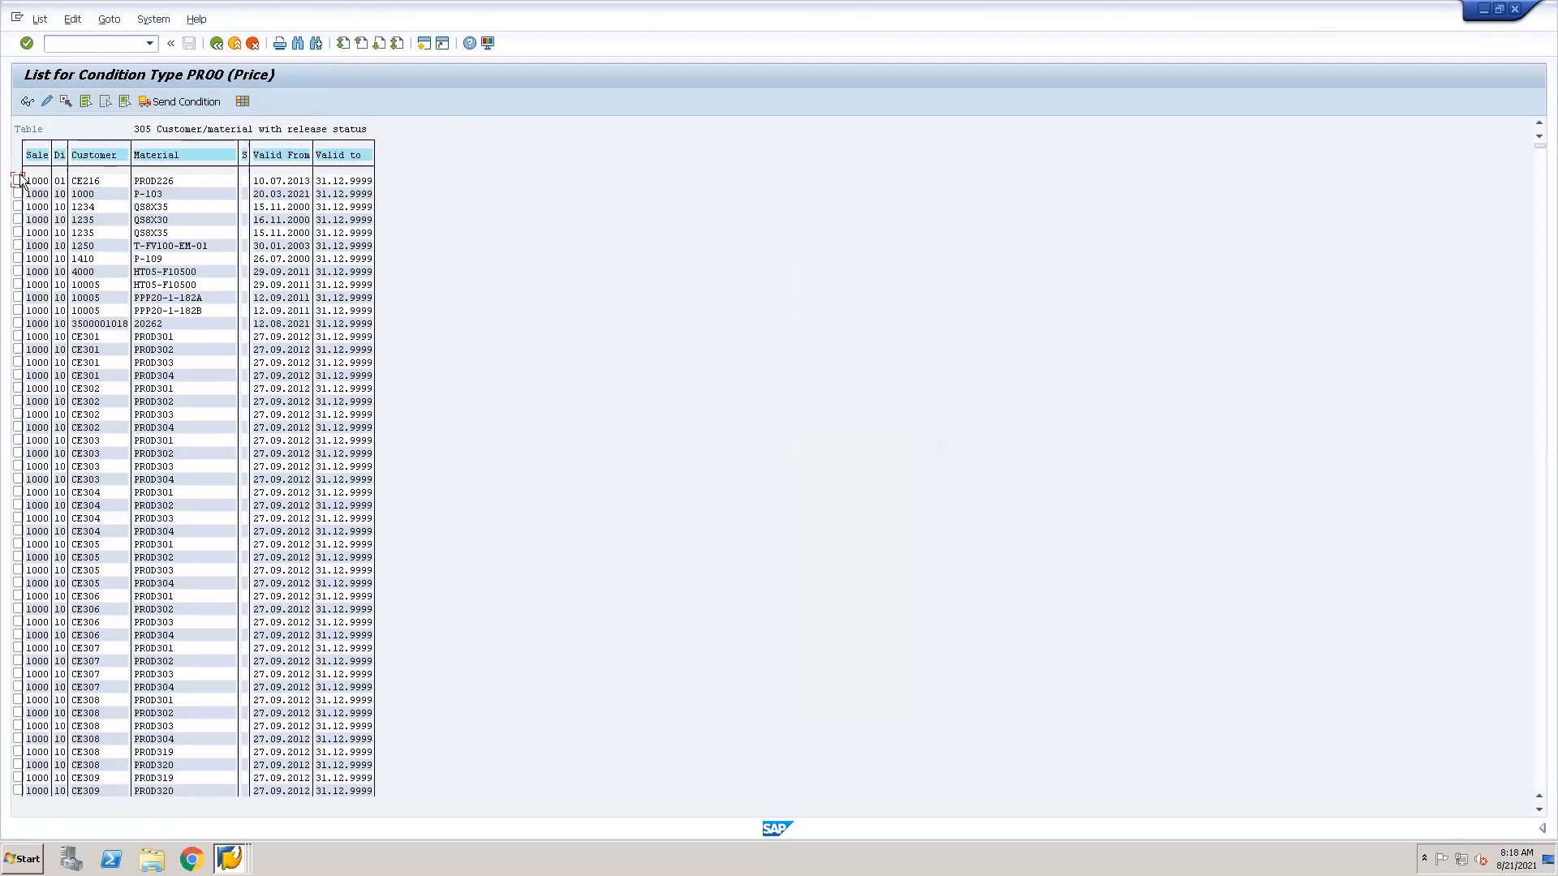
Display the first PR00 record, for material PROD226, and examine its pricing quantity and unit of measure.
{"action": "left_click", "coordinate": [19, 177]}
{"action": "left_click", "coordinate": [29, 103]}
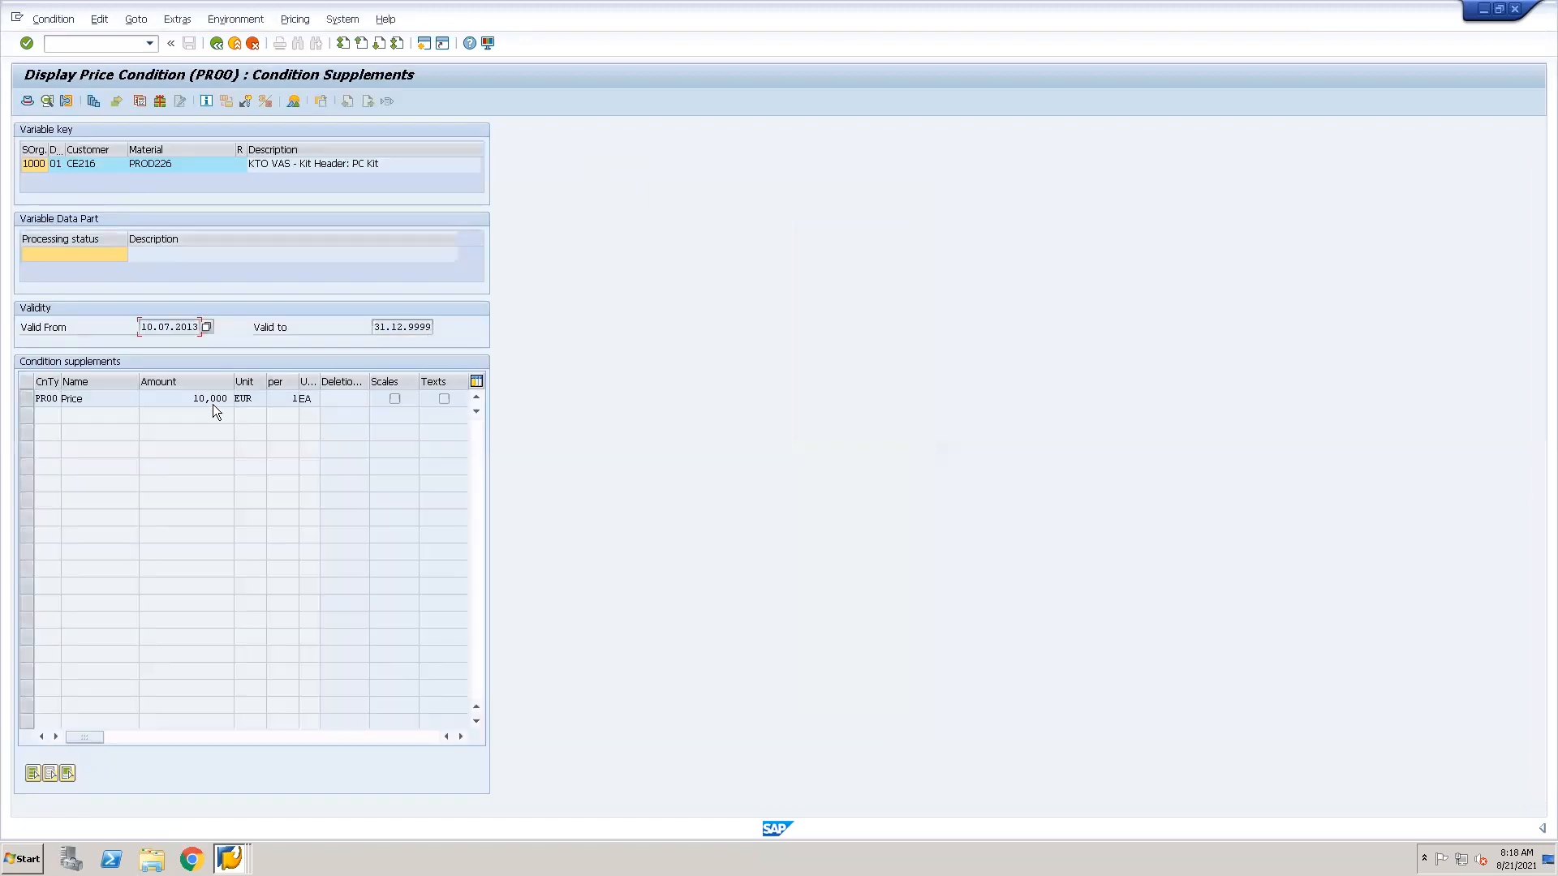
{"action": "left_click", "coordinate": [296, 399]}
{"action": "left_click", "coordinate": [311, 398]}
Switch back to PR00's condition type details and review the calculation type options, including Fixed amount, closing the list without choosing one.
{"action": "key", "text": "alt+Tab"}
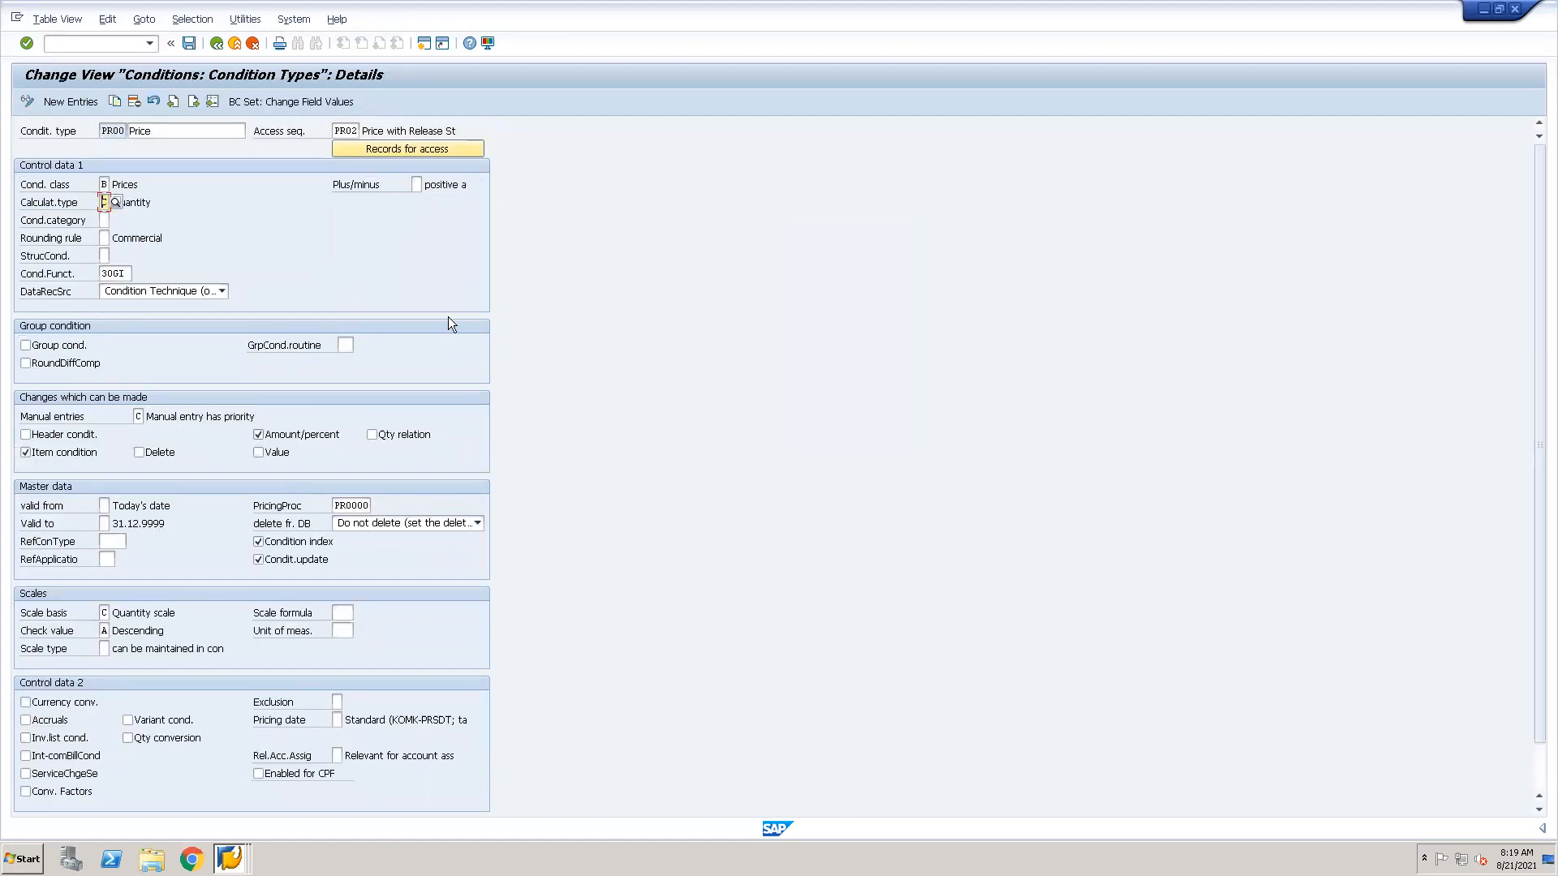
{"action": "left_click", "coordinate": [115, 202]}
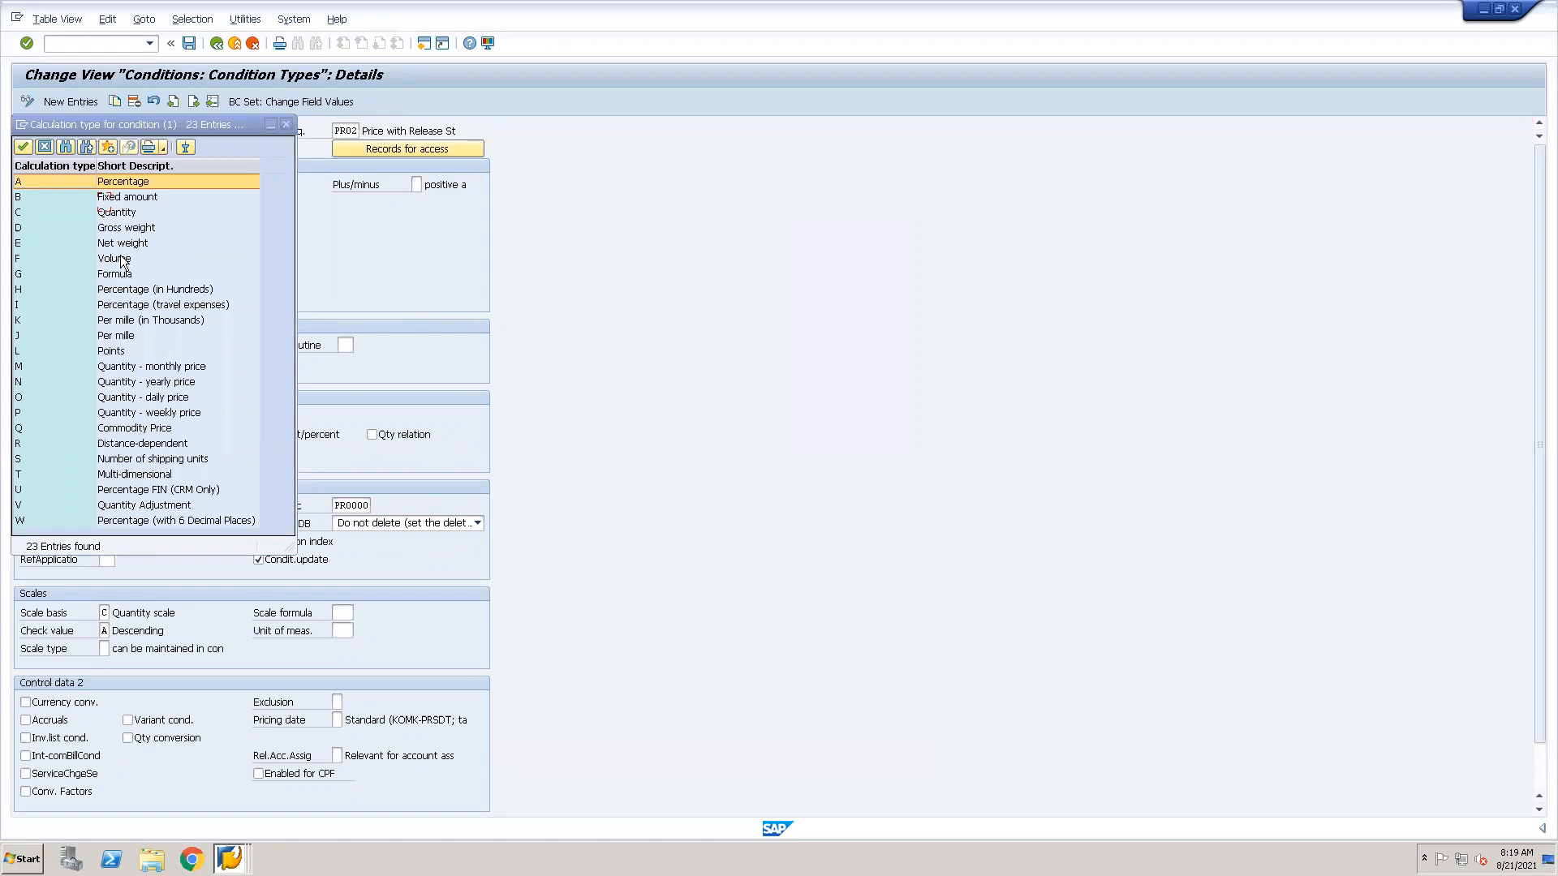
{"action": "left_click", "coordinate": [128, 200]}
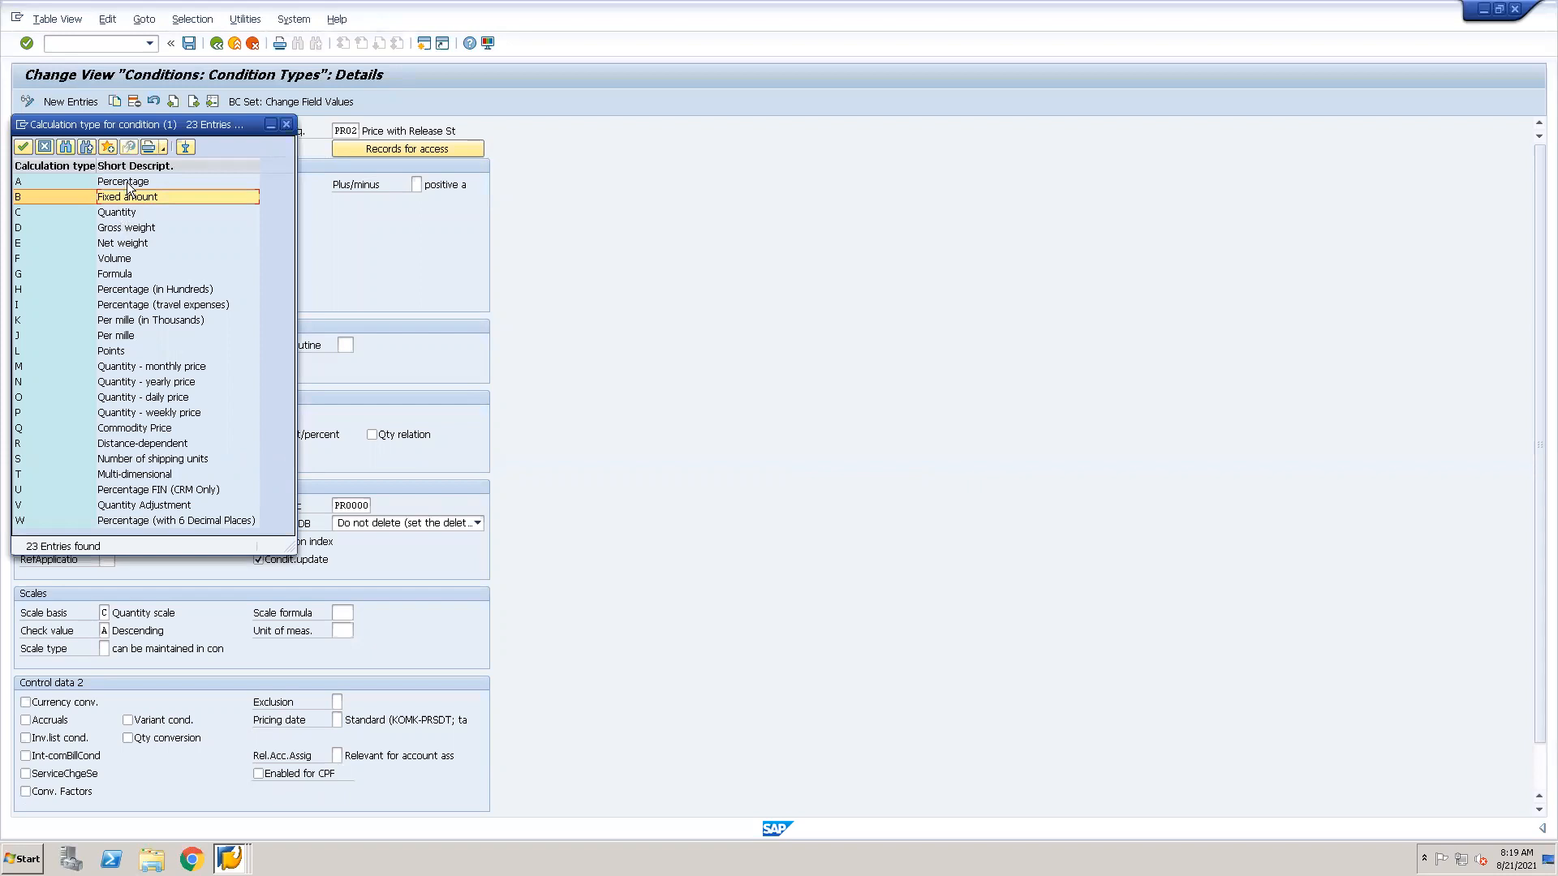
{"action": "left_click", "coordinate": [45, 148]}
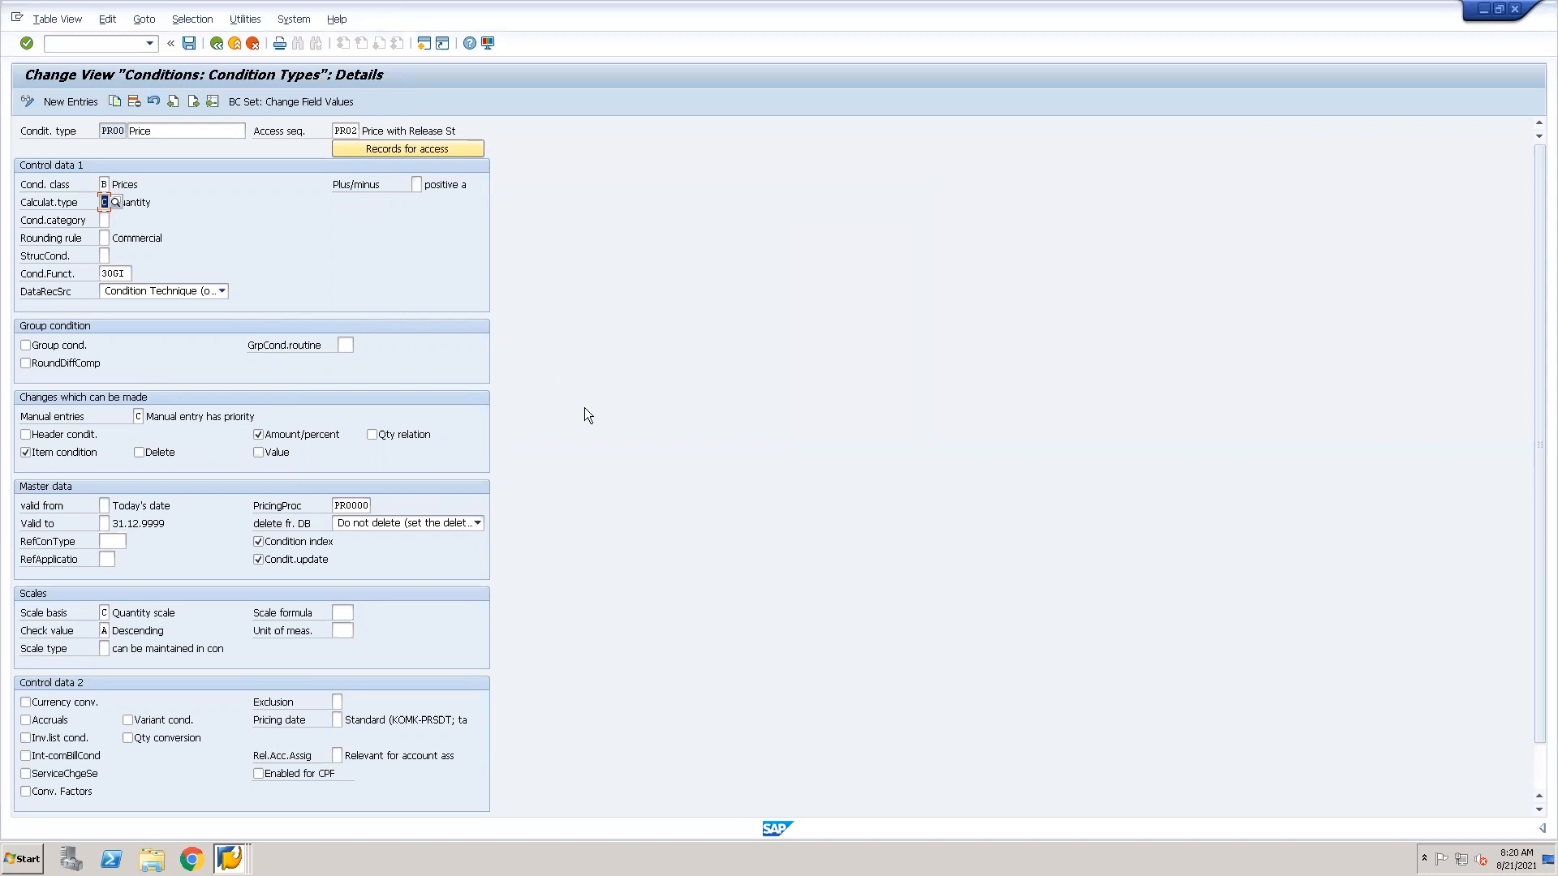
Return to the PR00 record list in the other session and display the Material with release status record for CP_FLOOR_ES.
{"action": "key", "text": "alt+Tab"}
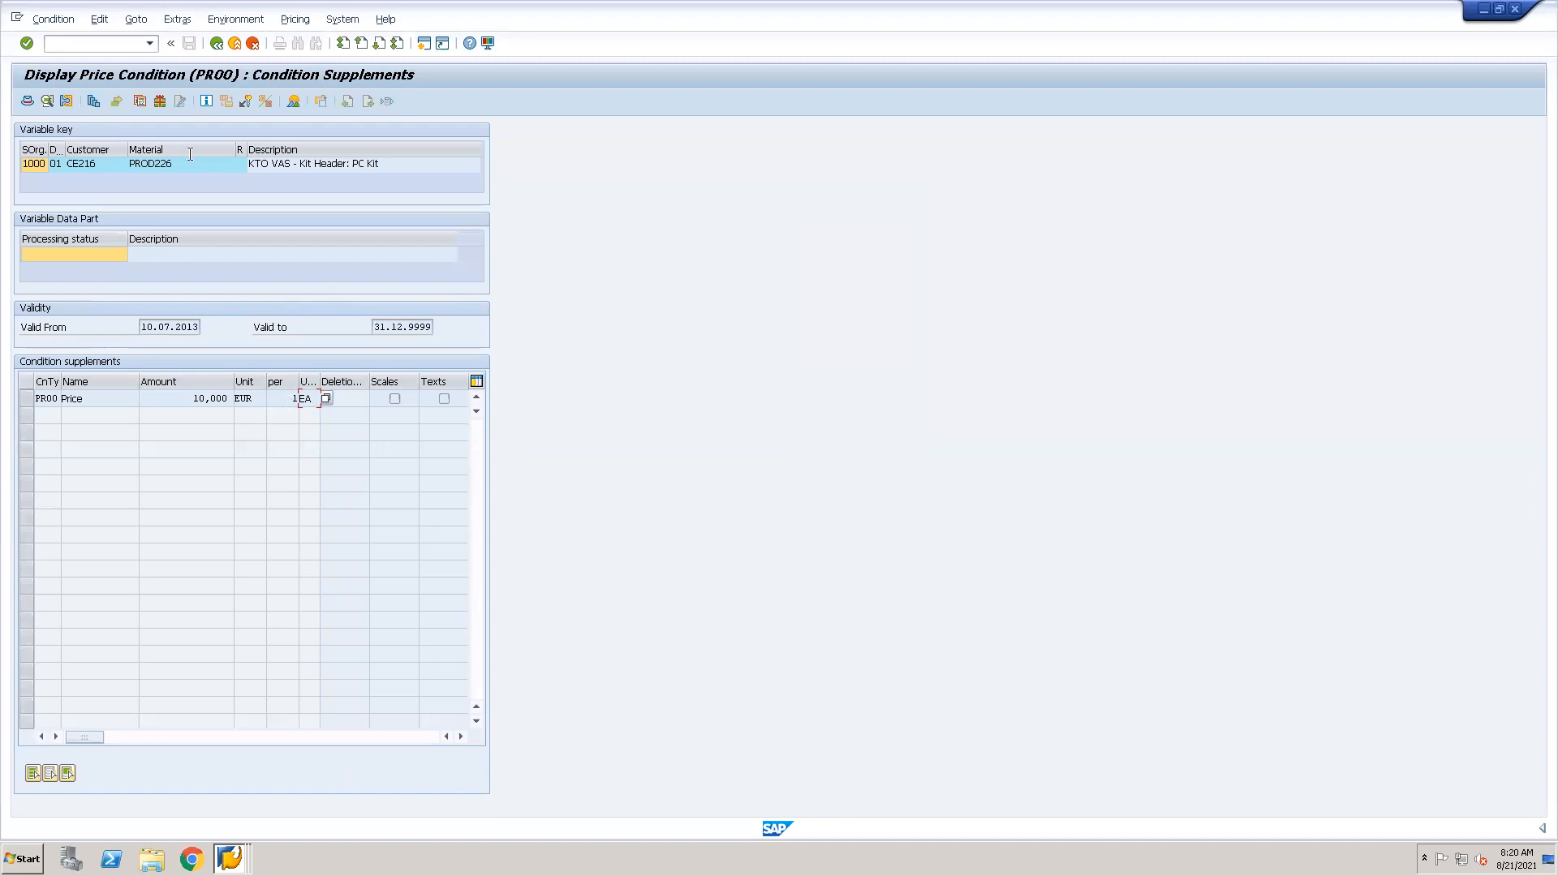
{"action": "left_click", "coordinate": [215, 45]}
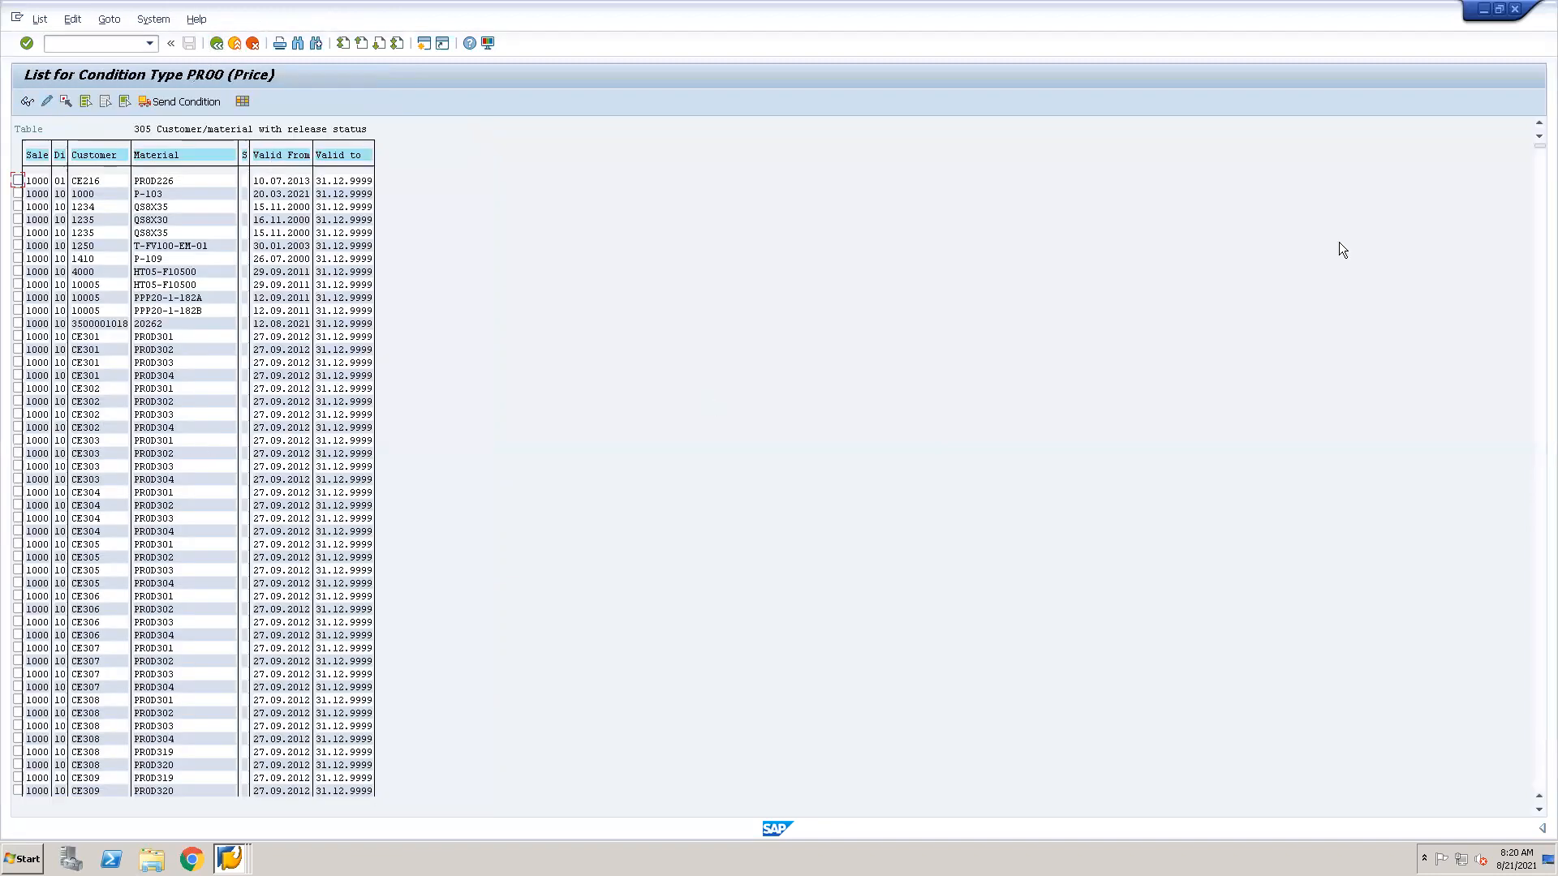
{"action": "left_click_drag", "start_coordinate": [1538, 146], "coordinate": [1470, 497]}
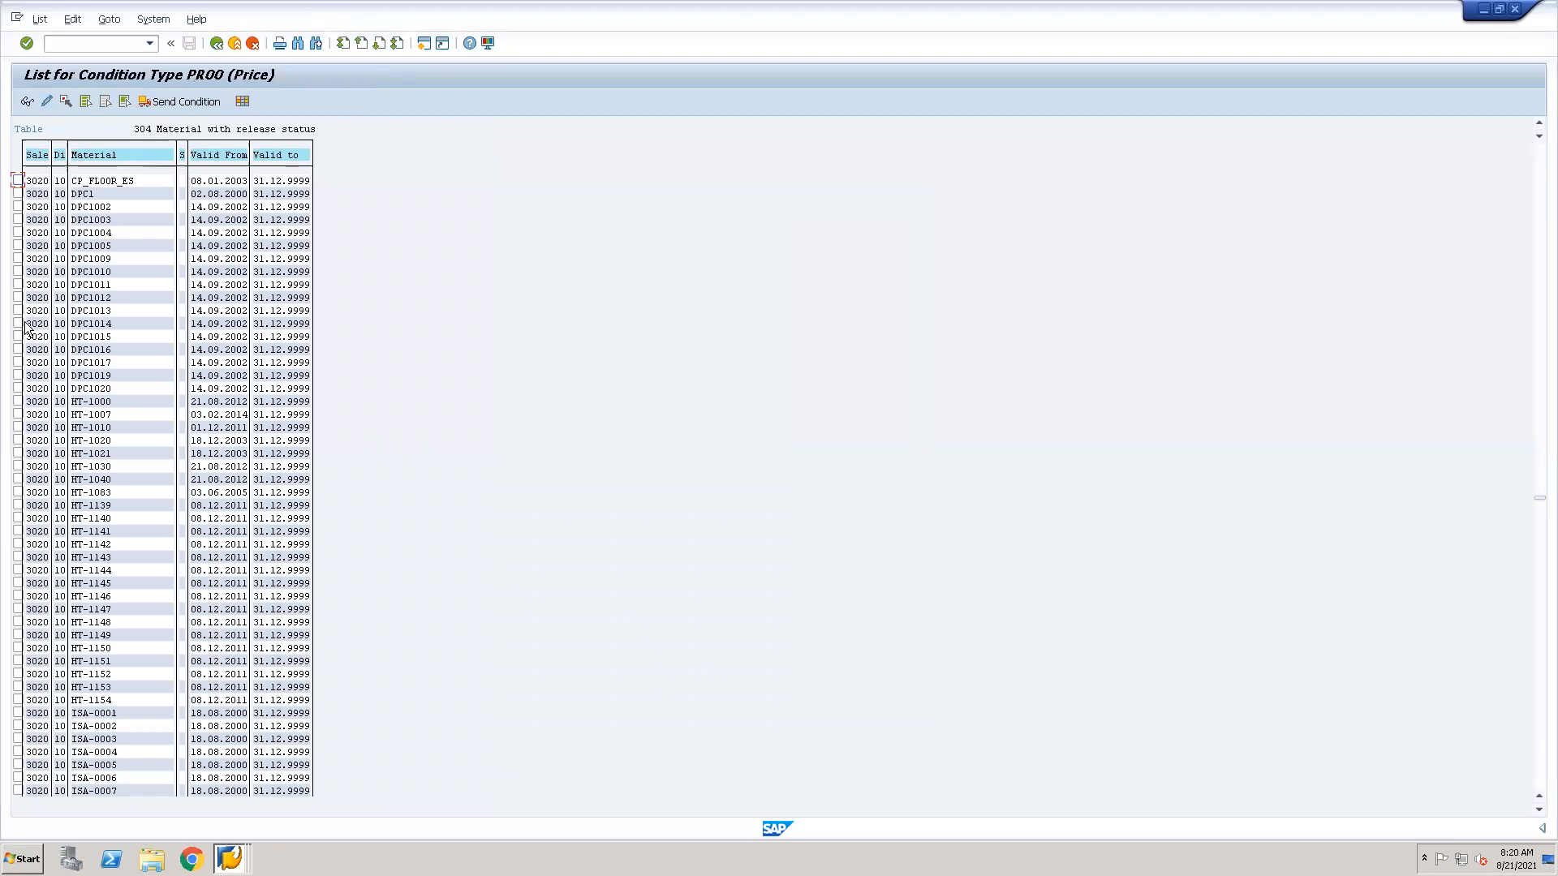
{"action": "left_click", "coordinate": [17, 180]}
{"action": "left_click", "coordinate": [27, 101]}
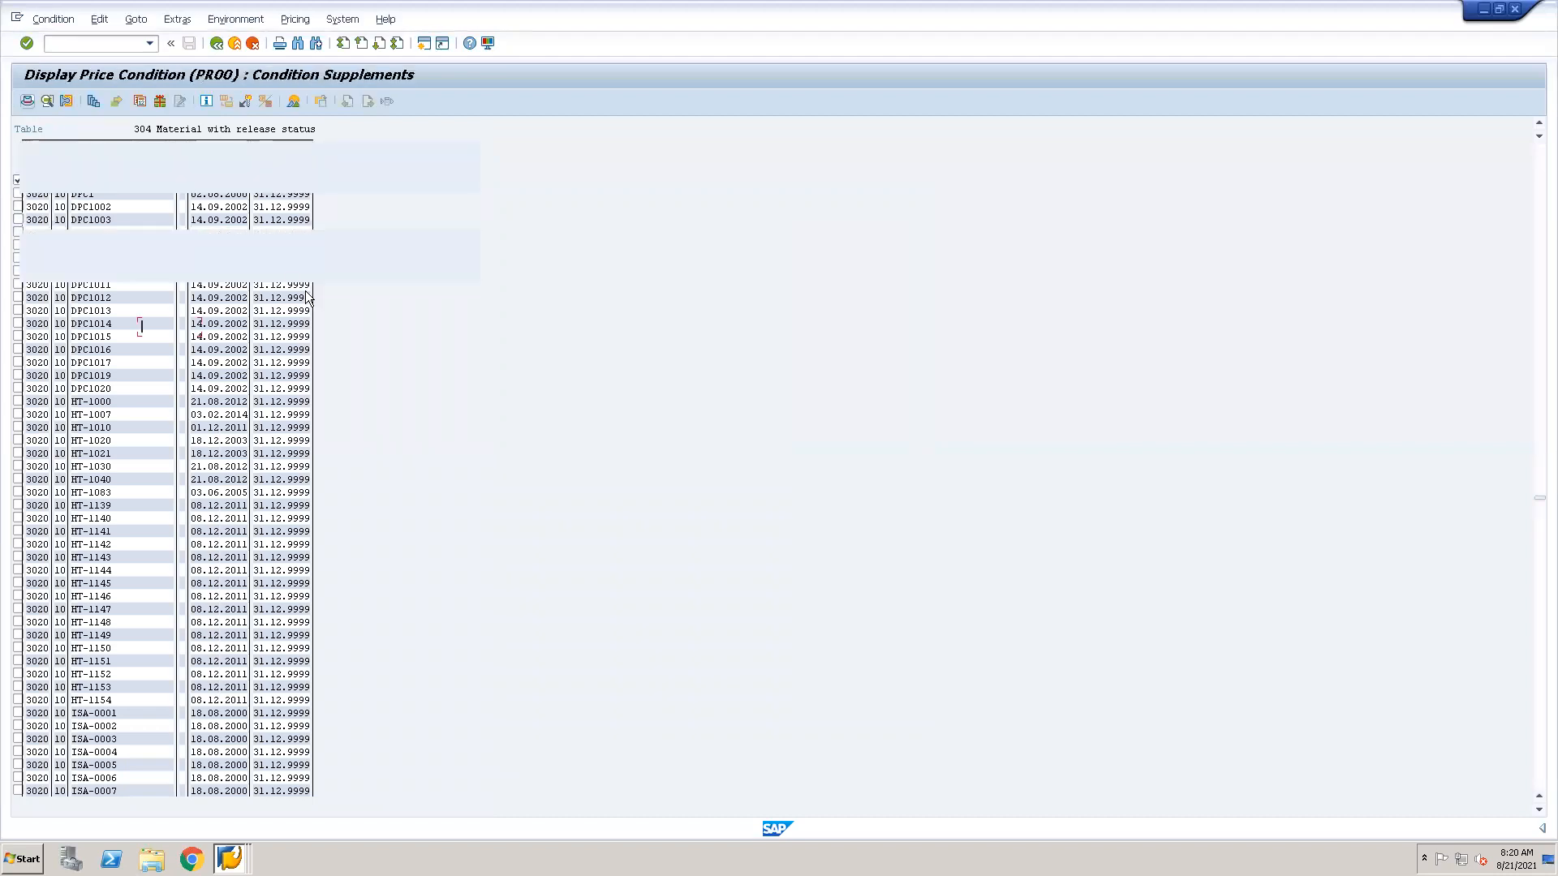
Review the available condition units for the CP_FLOOR_ES price, close the list unchanged and go back to the record list.
{"action": "left_click", "coordinate": [308, 398]}
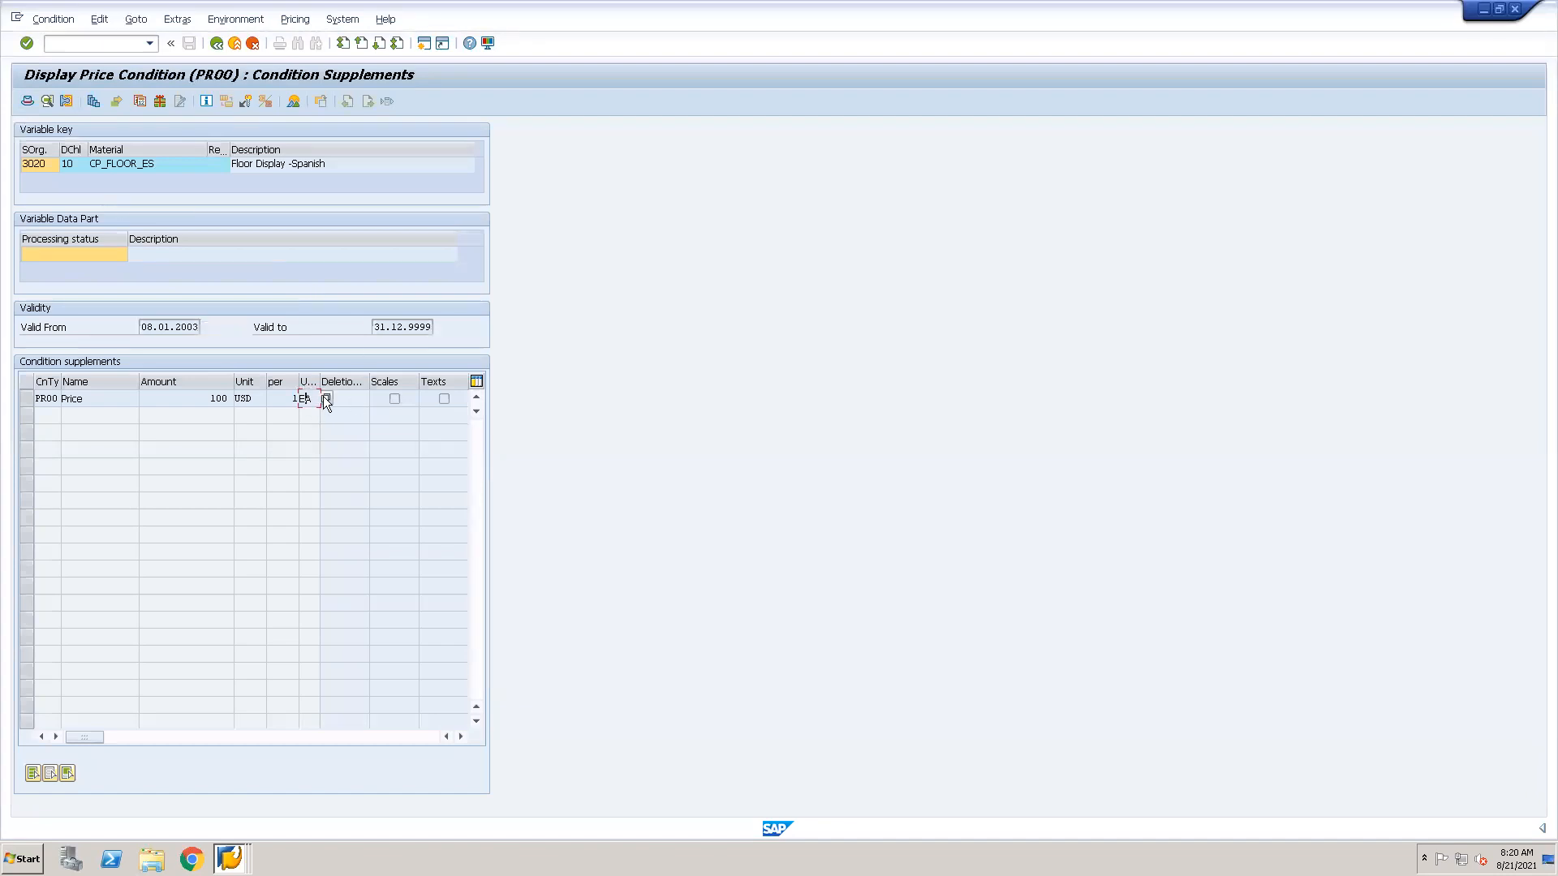
{"action": "left_click", "coordinate": [326, 398]}
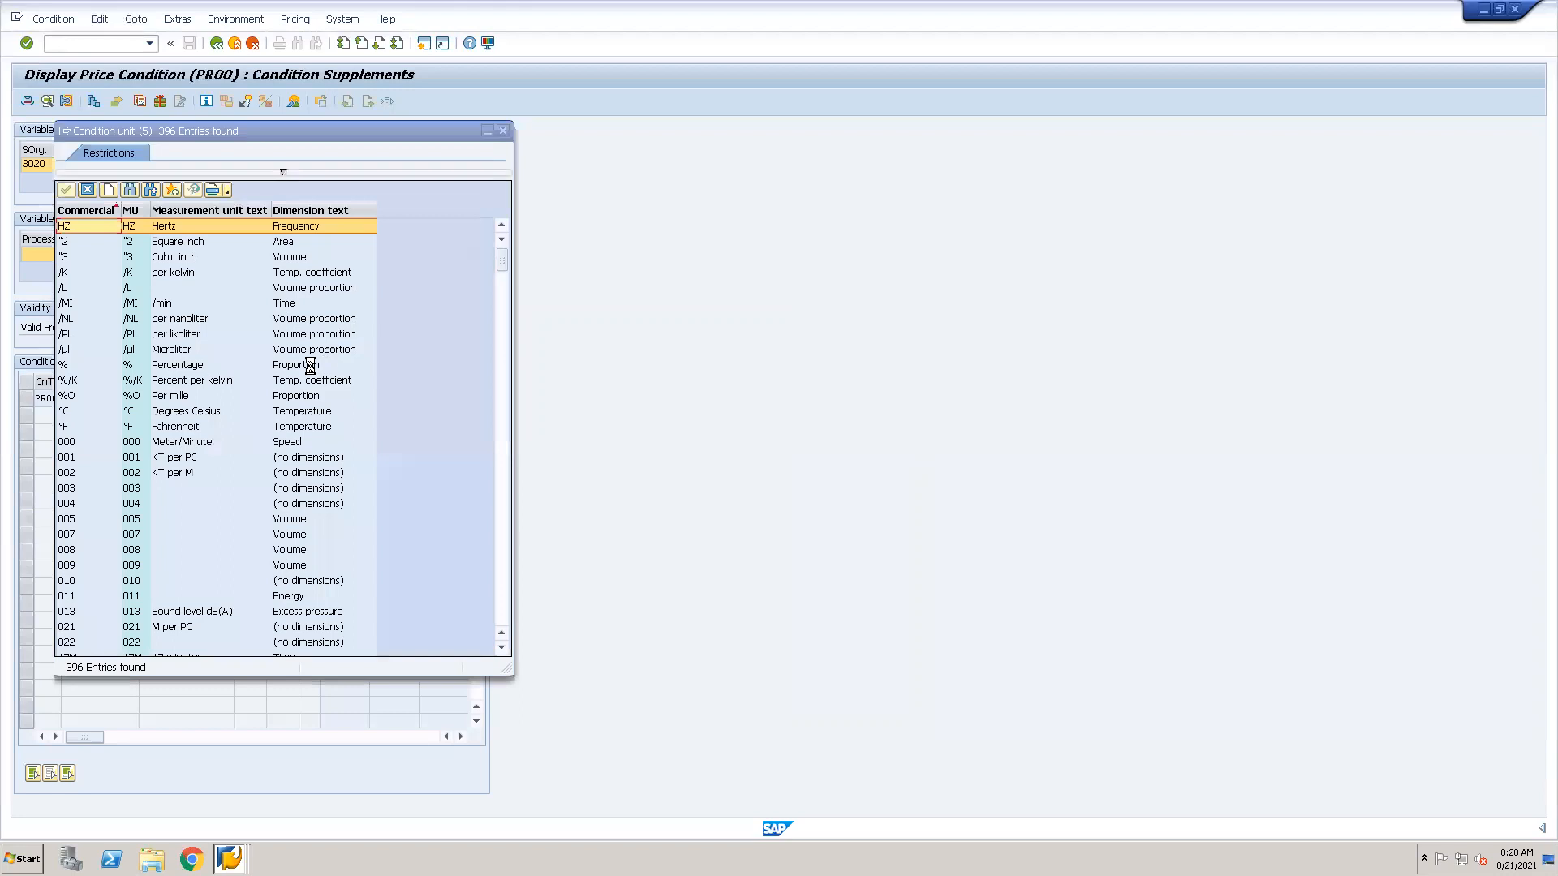
{"action": "left_click", "coordinate": [85, 188]}
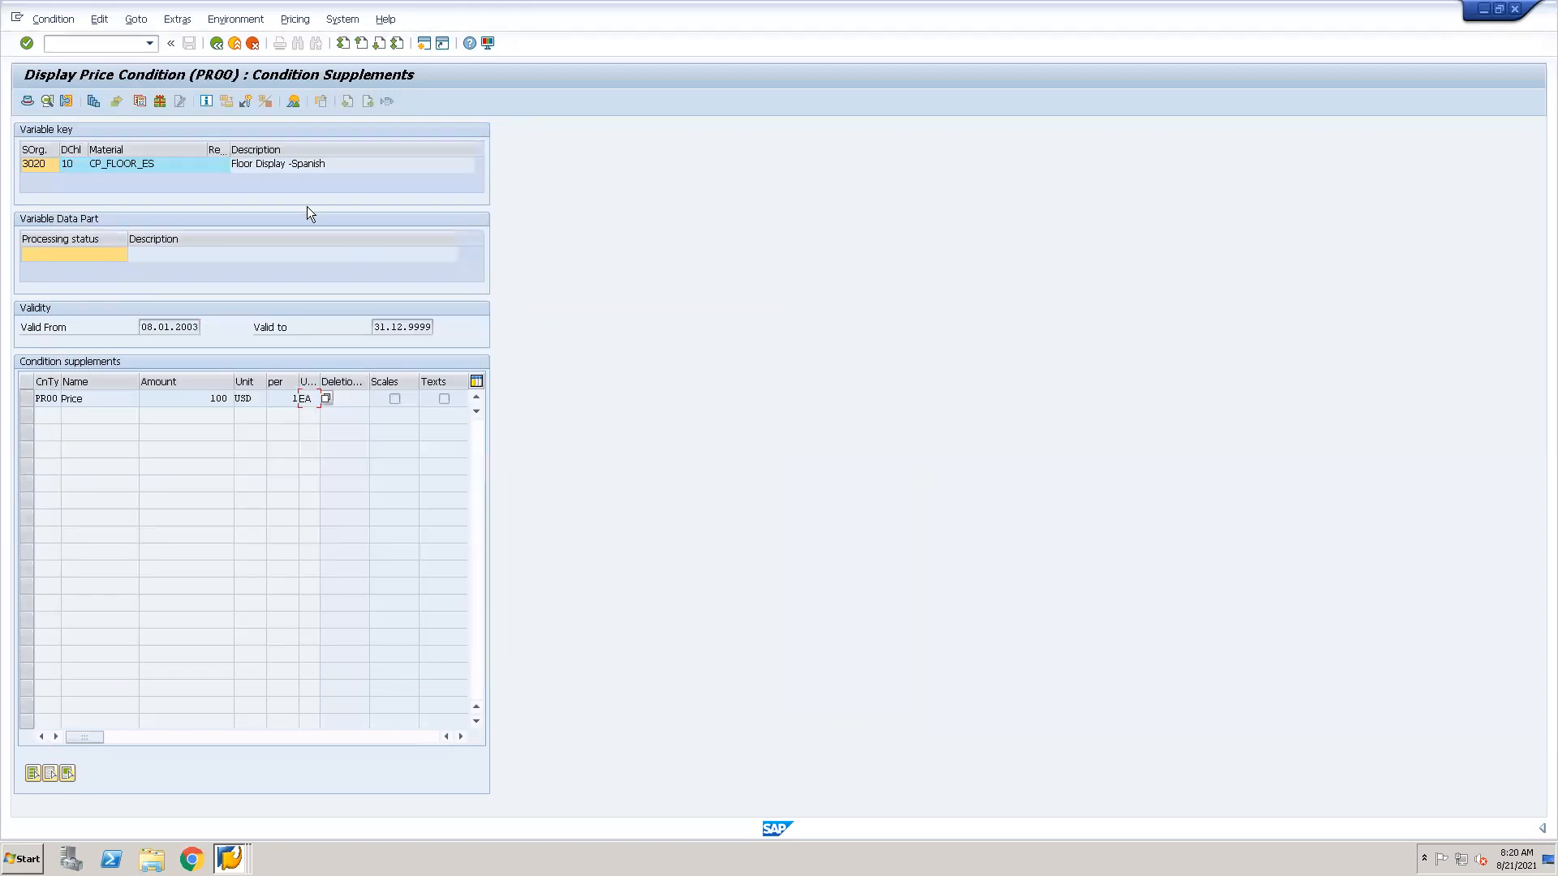
{"action": "left_click", "coordinate": [217, 44]}
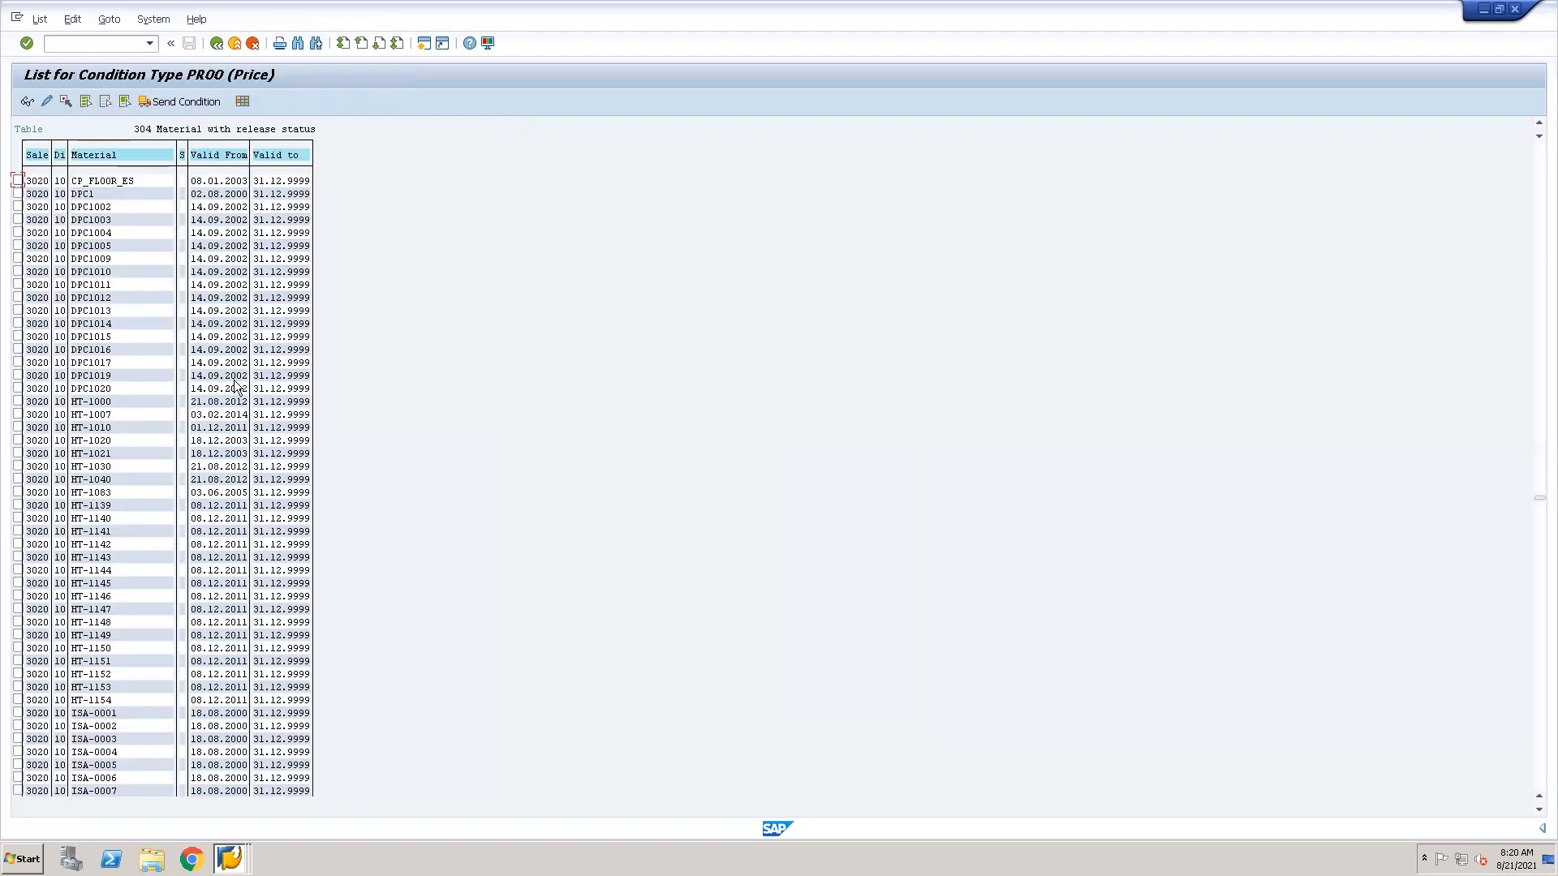
{"action": "key", "text": "F3"}
Display the CP_FLOOR_ES record again to examine its material key, and go back to the condition record selection screen.
{"action": "left_click", "coordinate": [18, 179]}
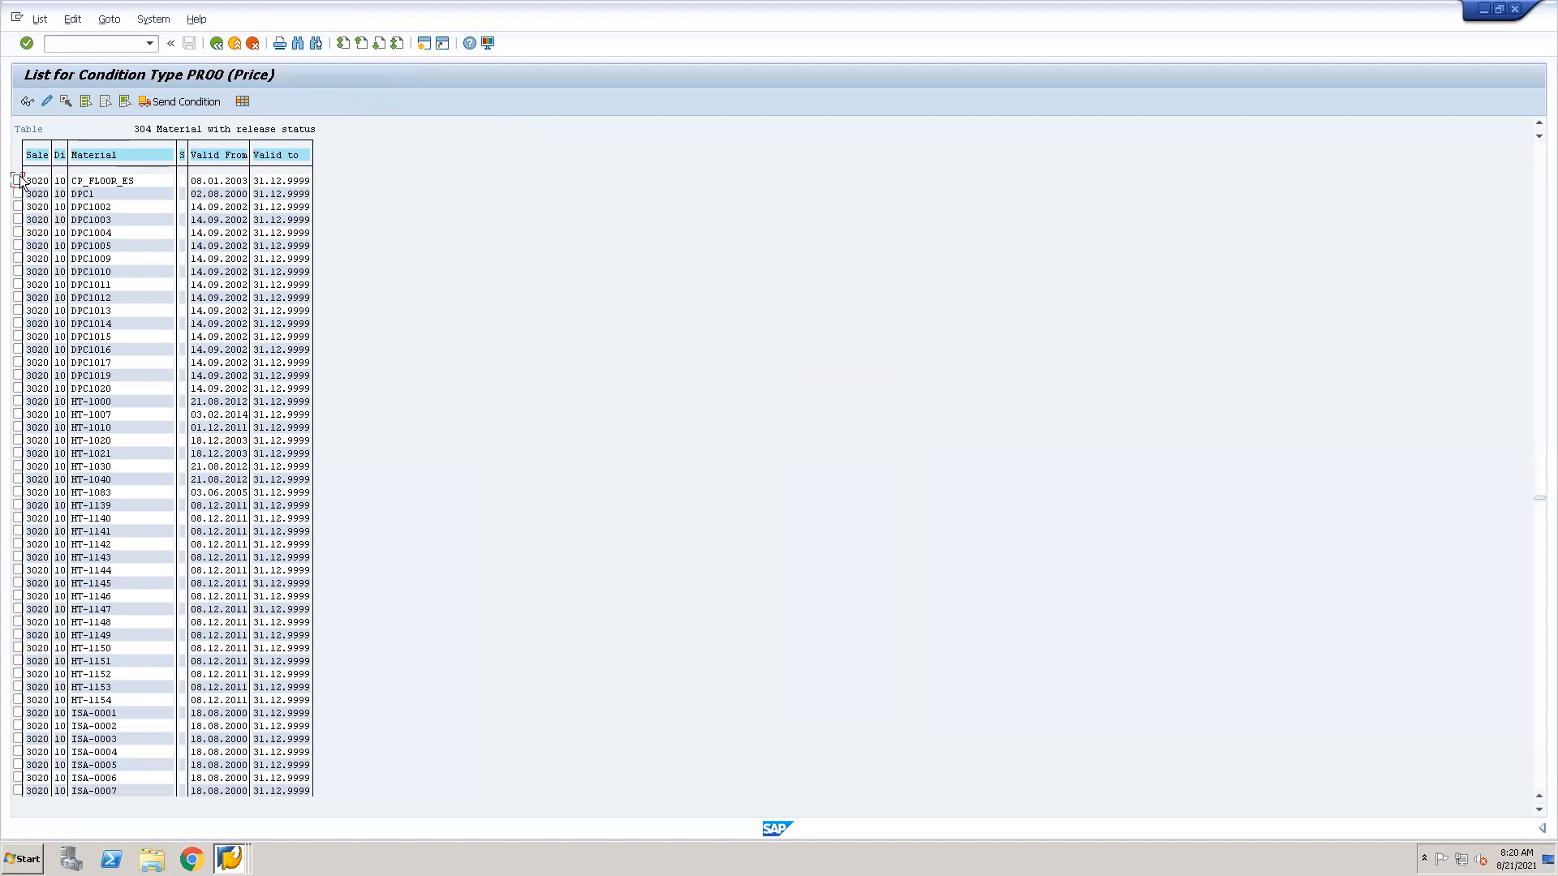
{"action": "left_click", "coordinate": [30, 102]}
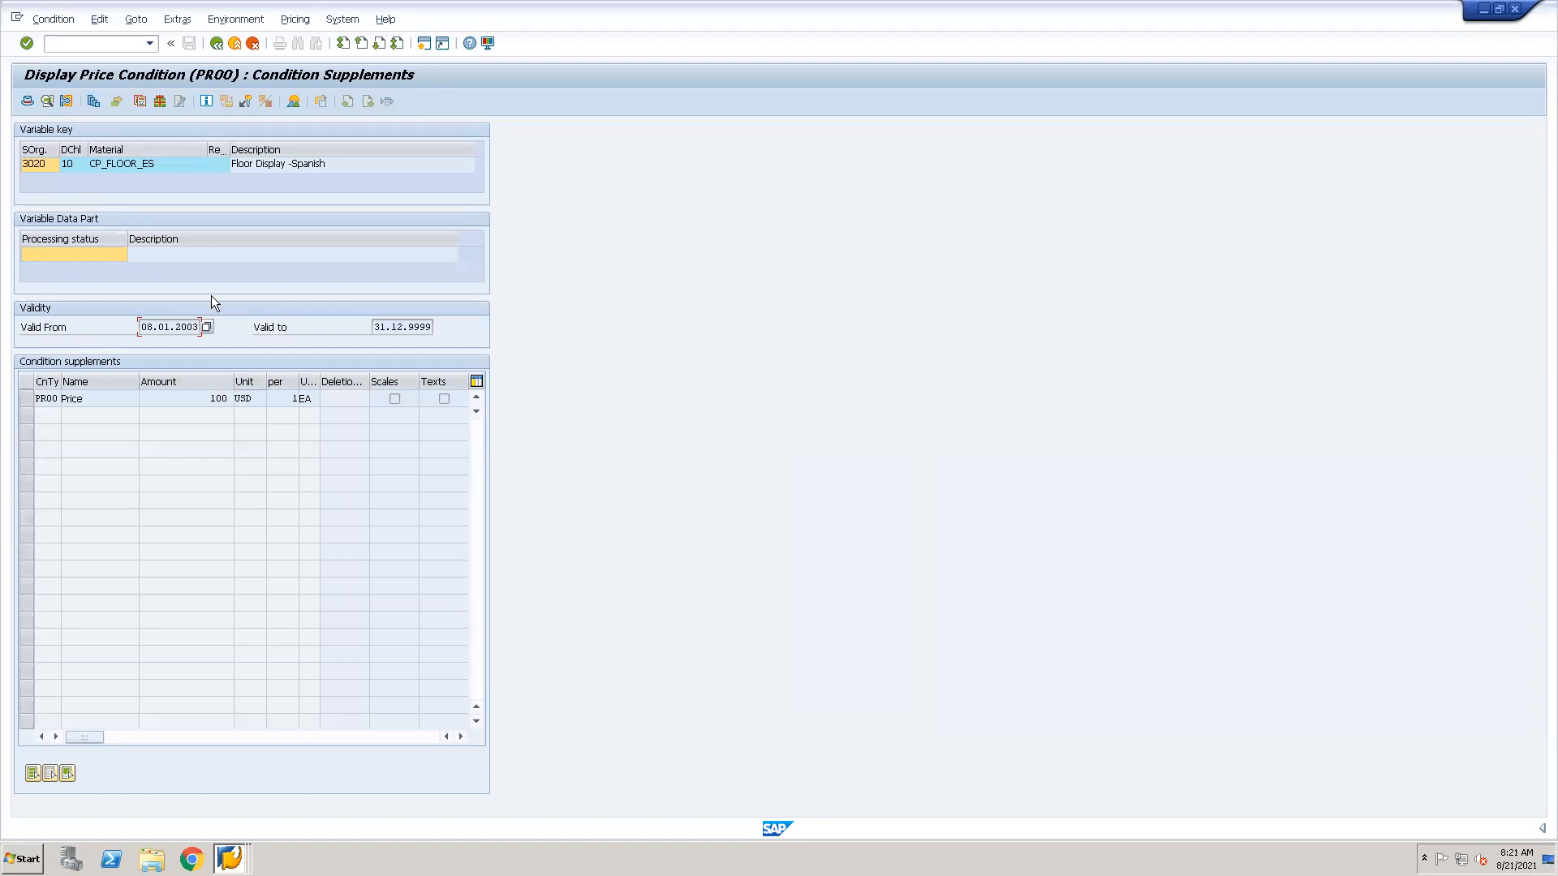
{"action": "left_click", "coordinate": [94, 164]}
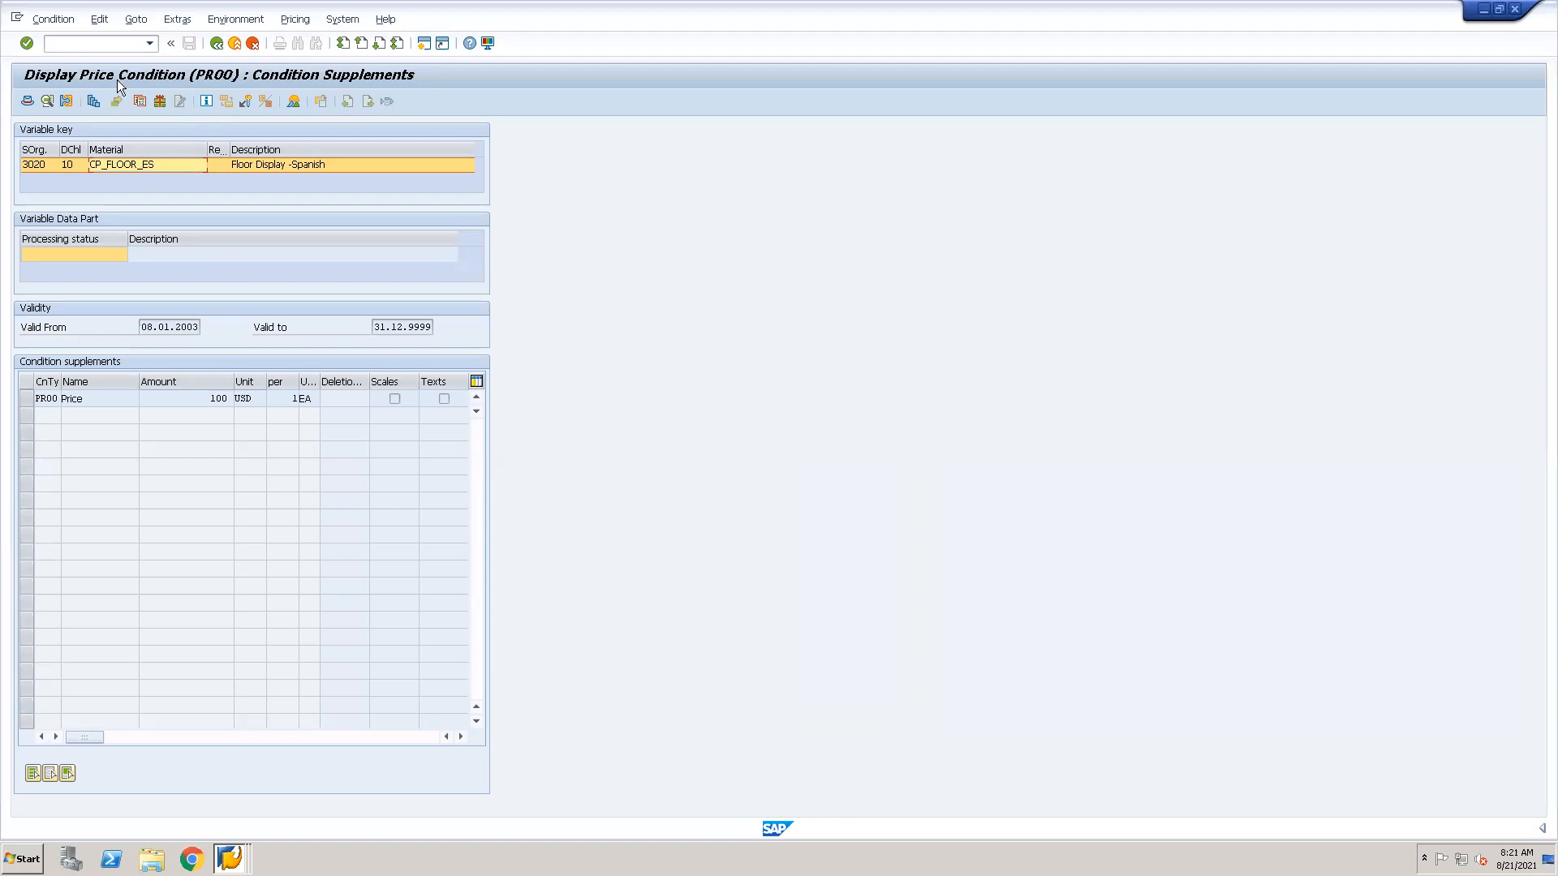
{"action": "left_click", "coordinate": [216, 45]}
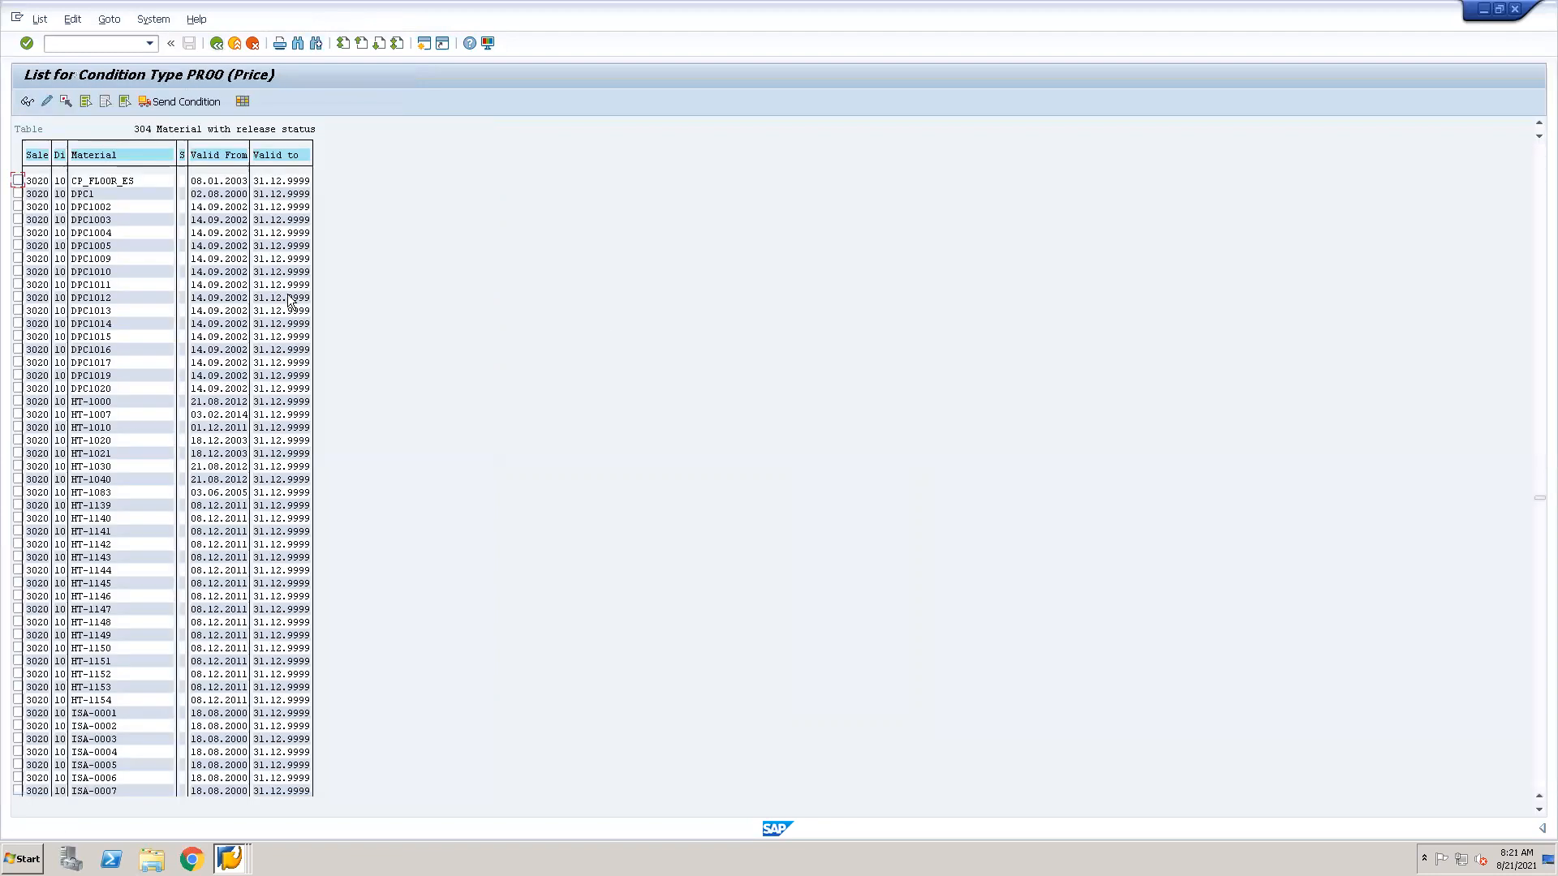
{"action": "left_click", "coordinate": [216, 43]}
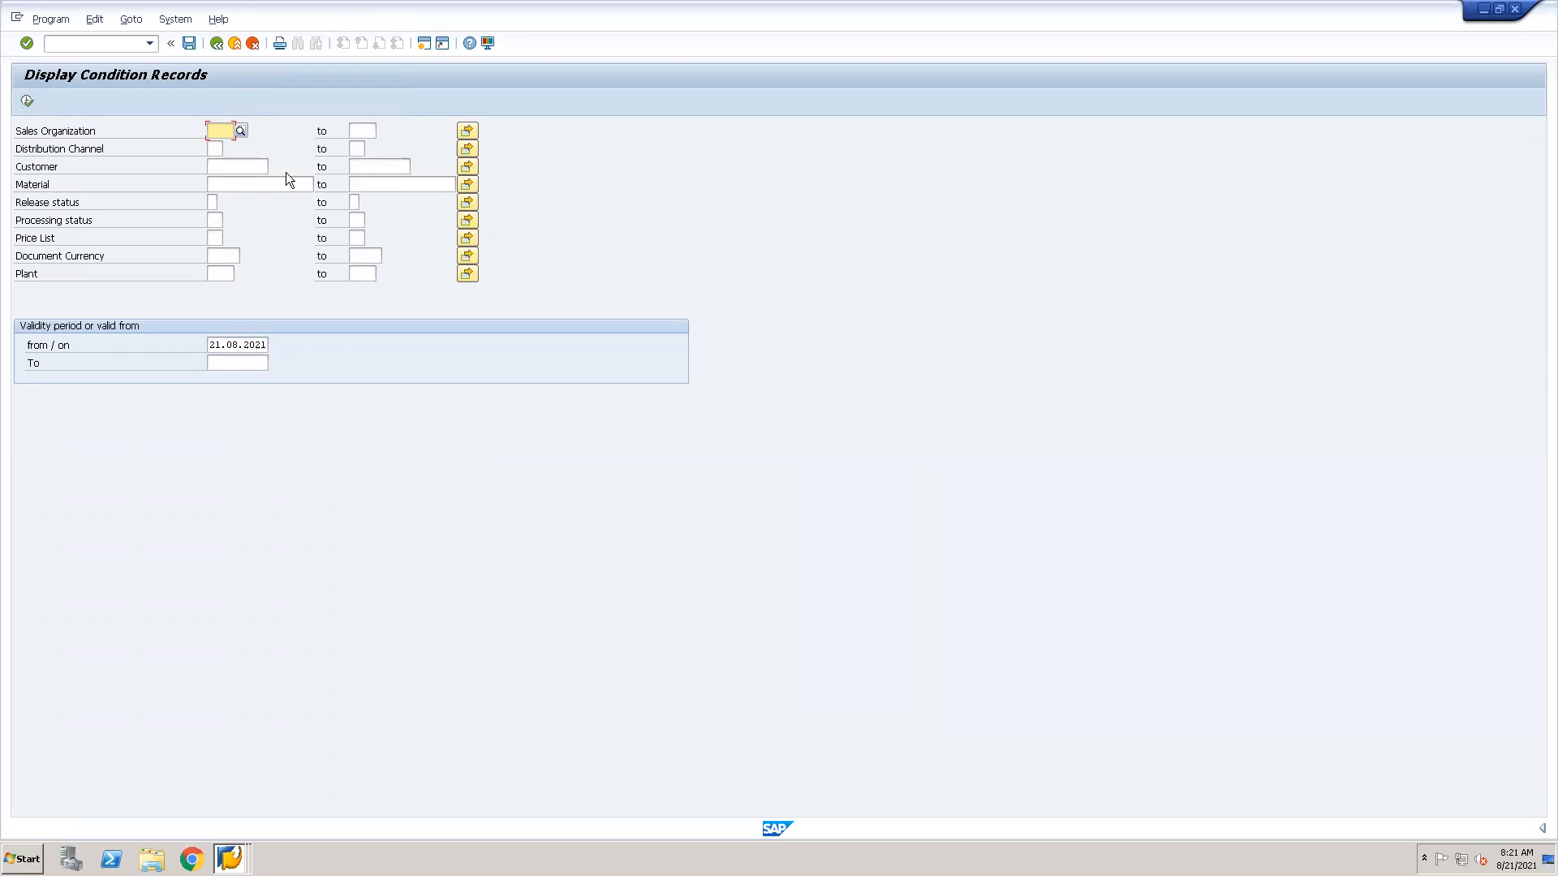
Switch to the condition type details session and display condition type K004 in place of PR00.
{"action": "key", "text": "alt+Tab"}
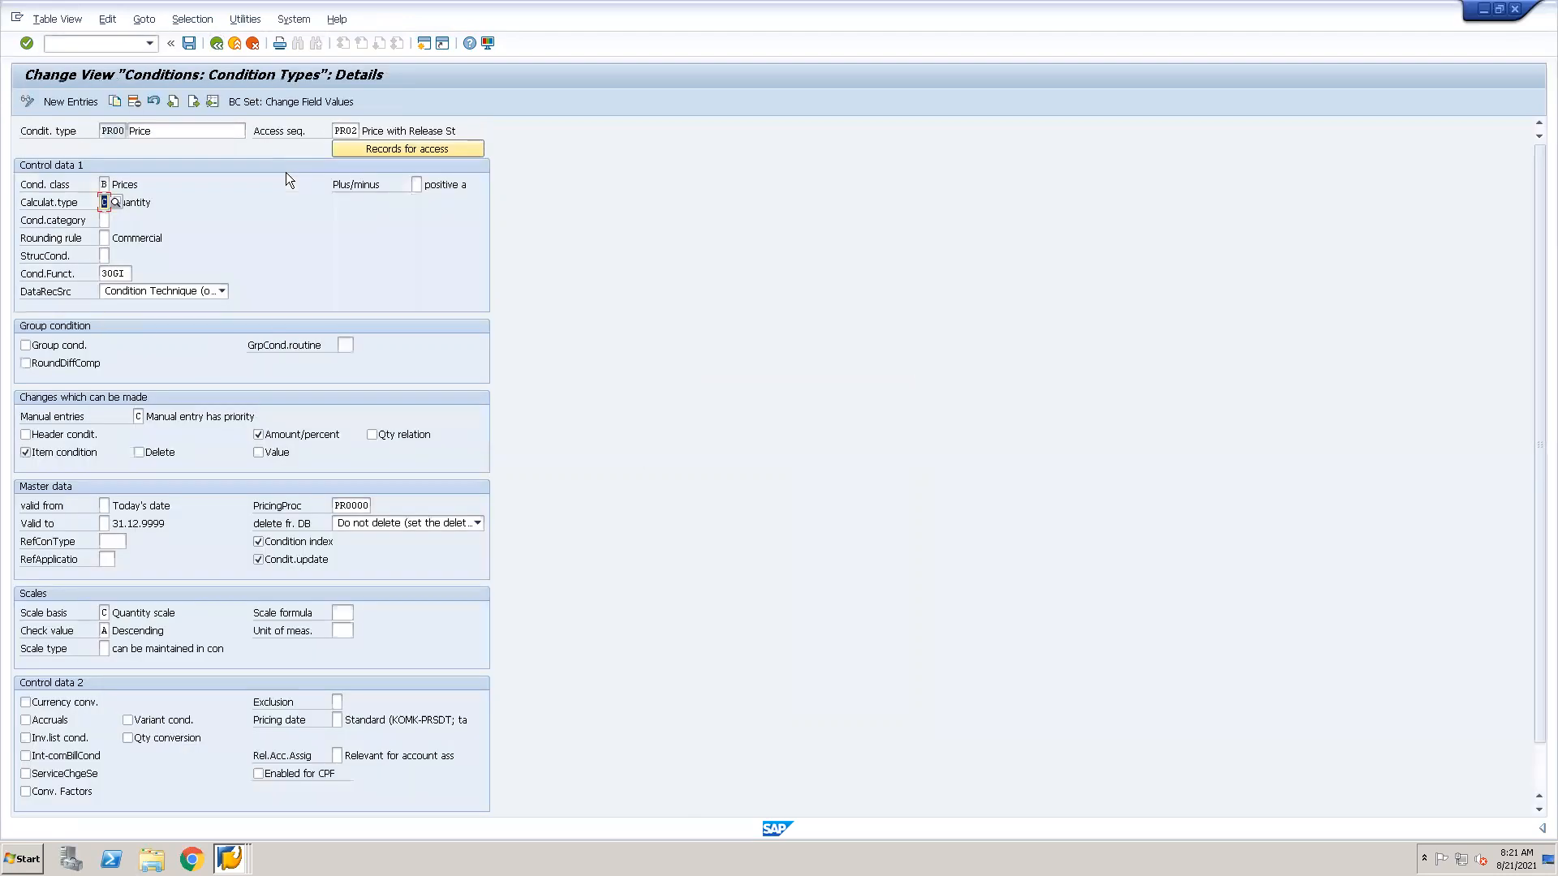
{"action": "left_click", "coordinate": [211, 101]}
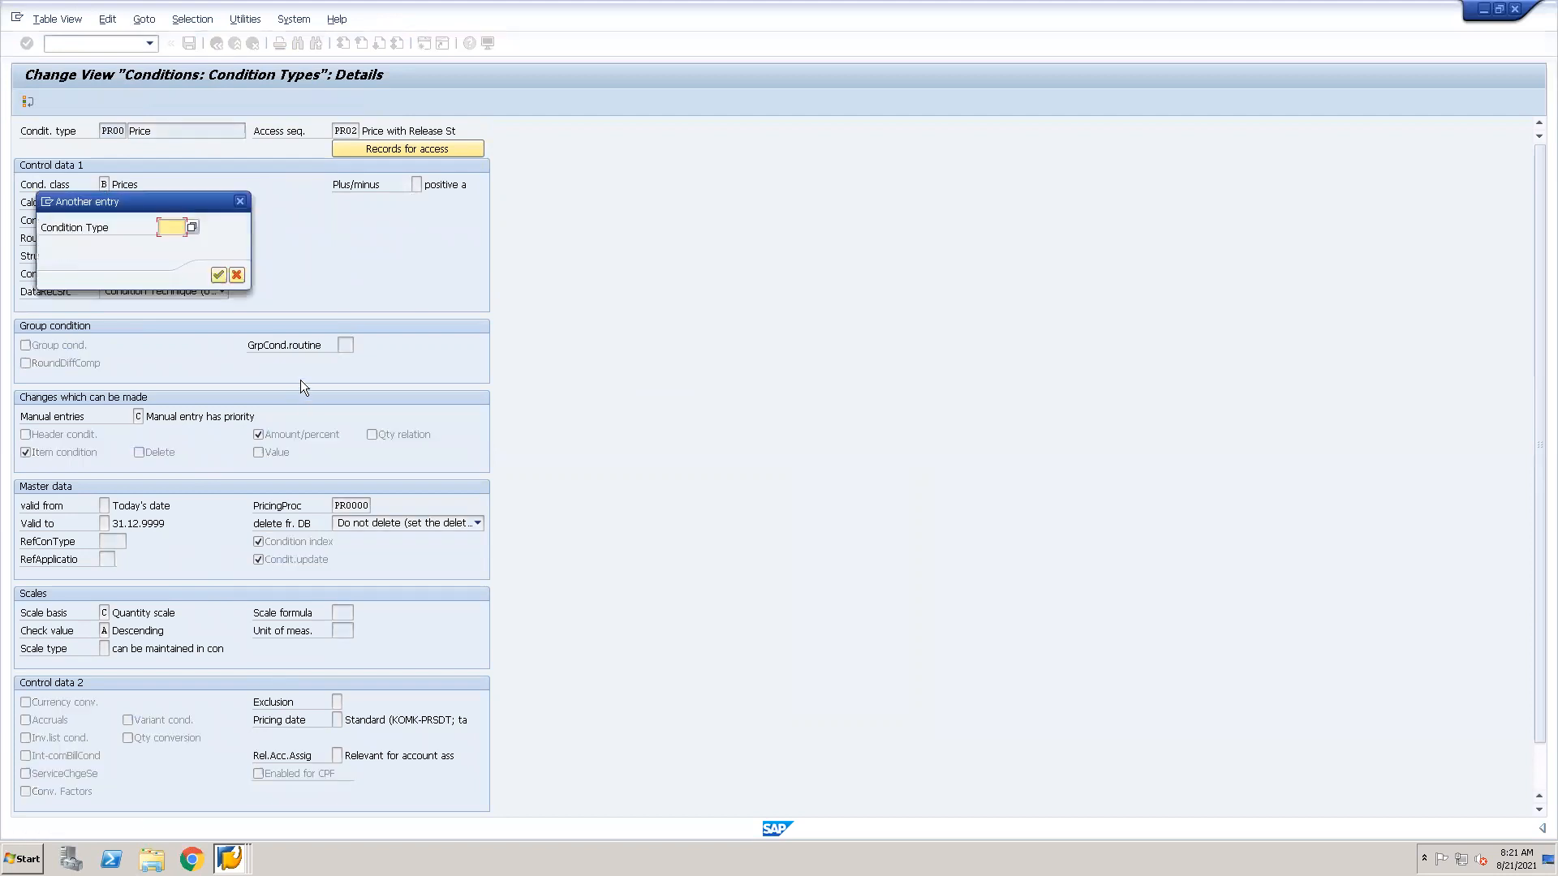
{"action": "type", "text": "k004"}
{"action": "key", "text": "Return"}
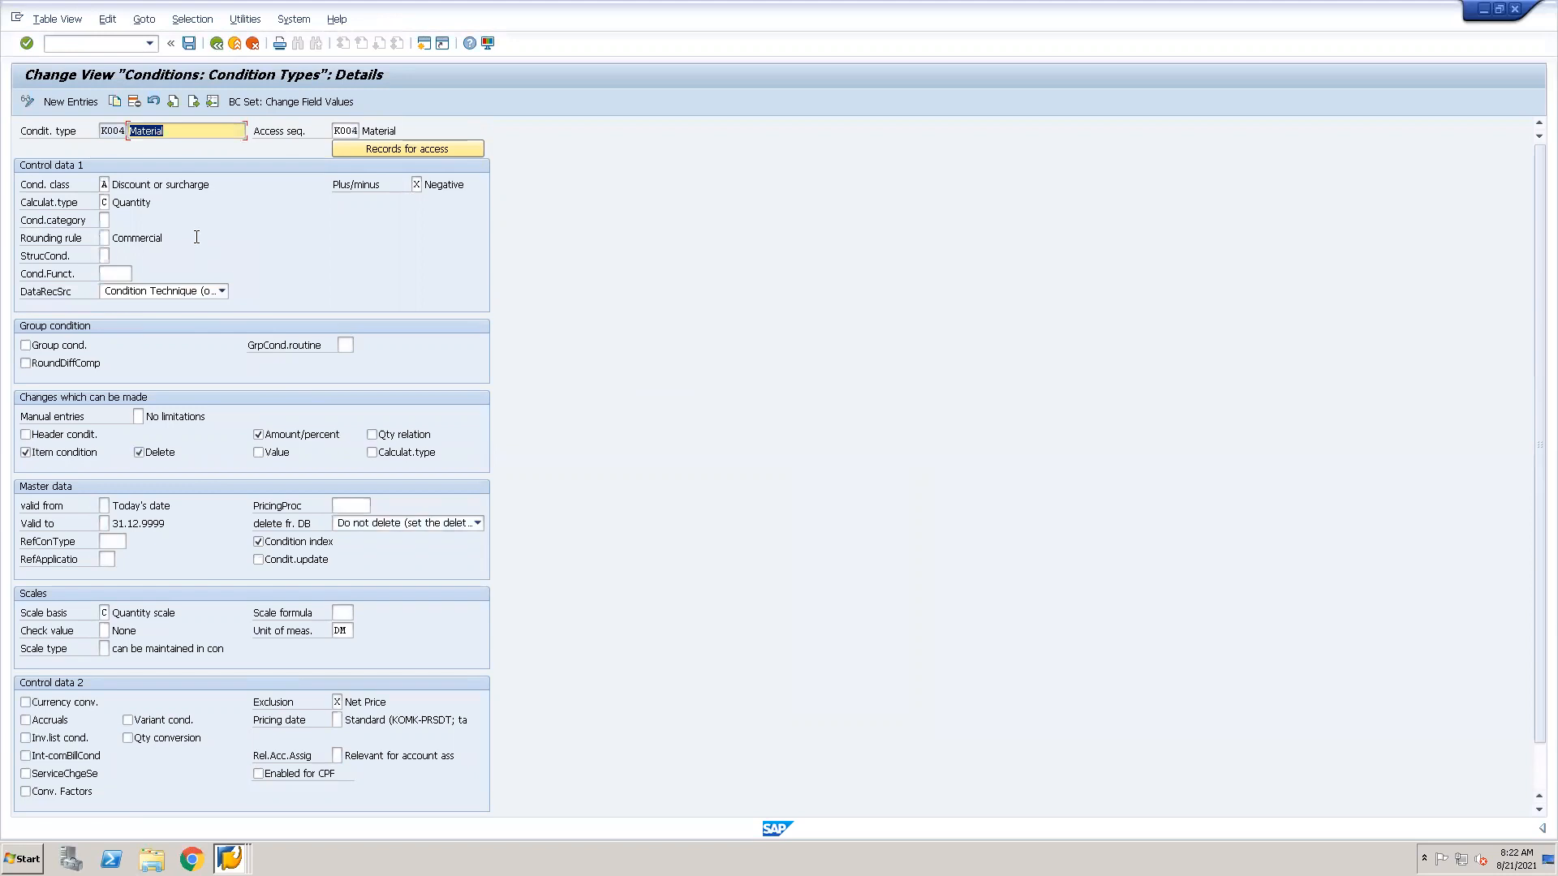
Display the details of condition type K007 to compare its calculation type with K004's.
{"action": "left_click", "coordinate": [213, 101]}
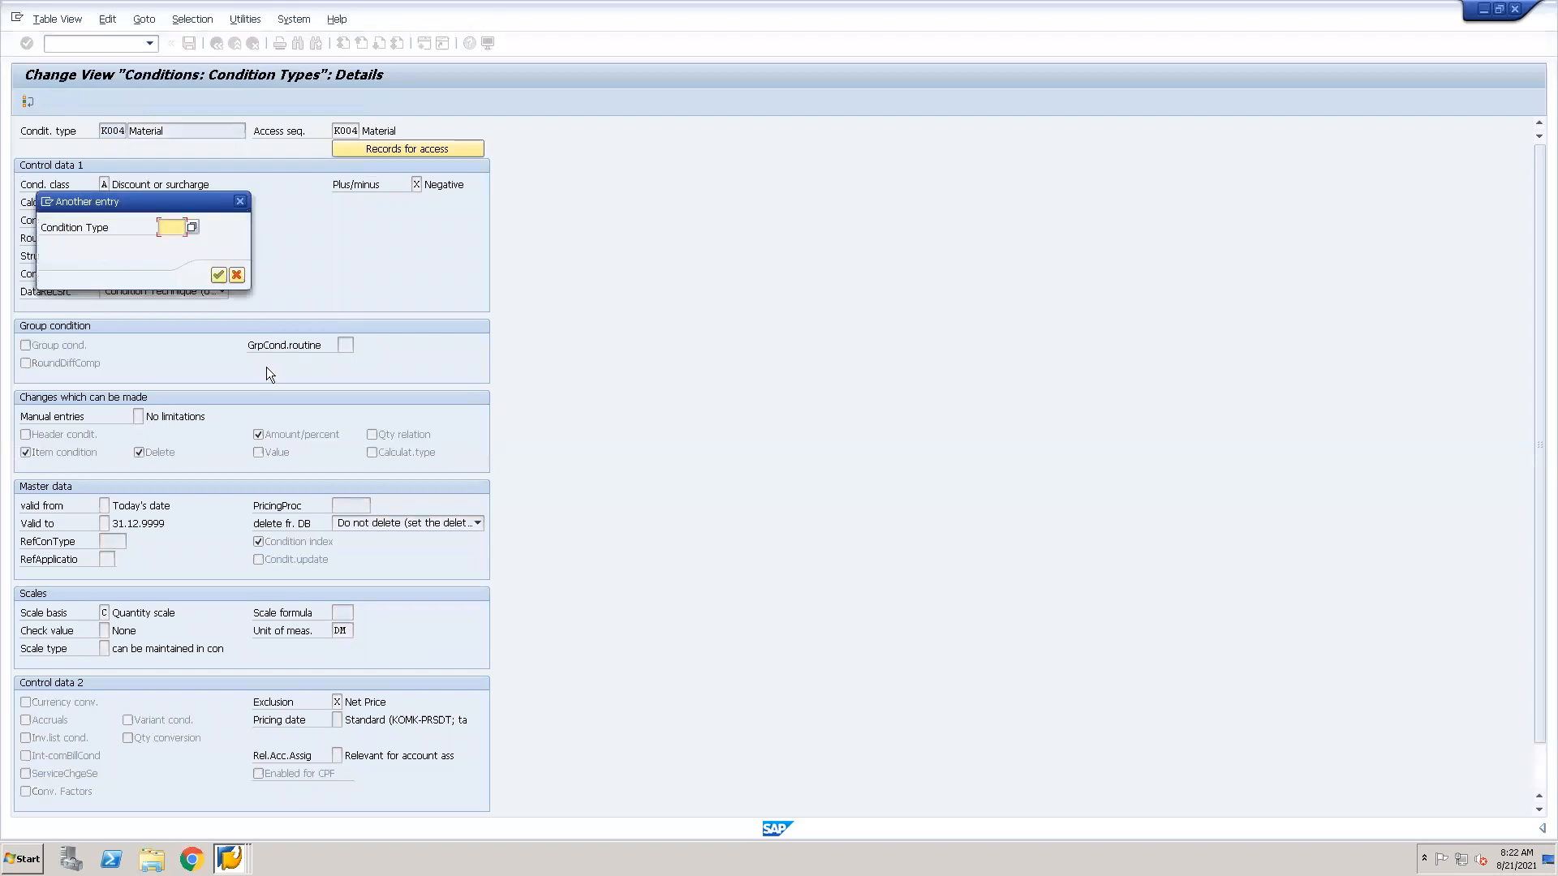
{"action": "type", "text": "K007"}
{"action": "key", "text": "Return"}
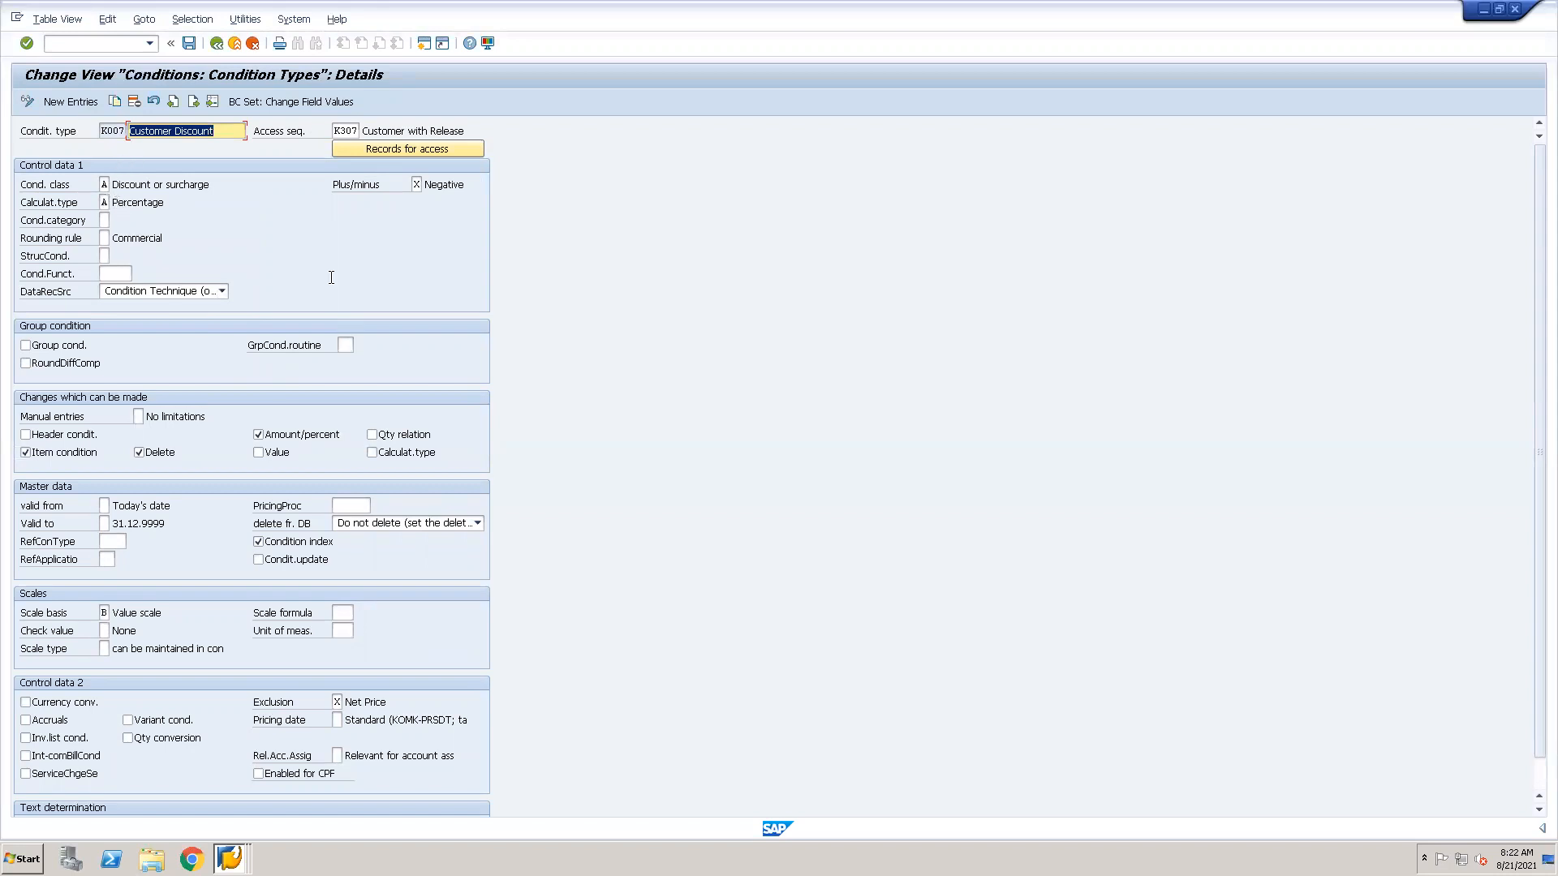
Switch to the condition record display session and open the record selection for condition type K007.
{"action": "key", "text": "alt+Tab"}
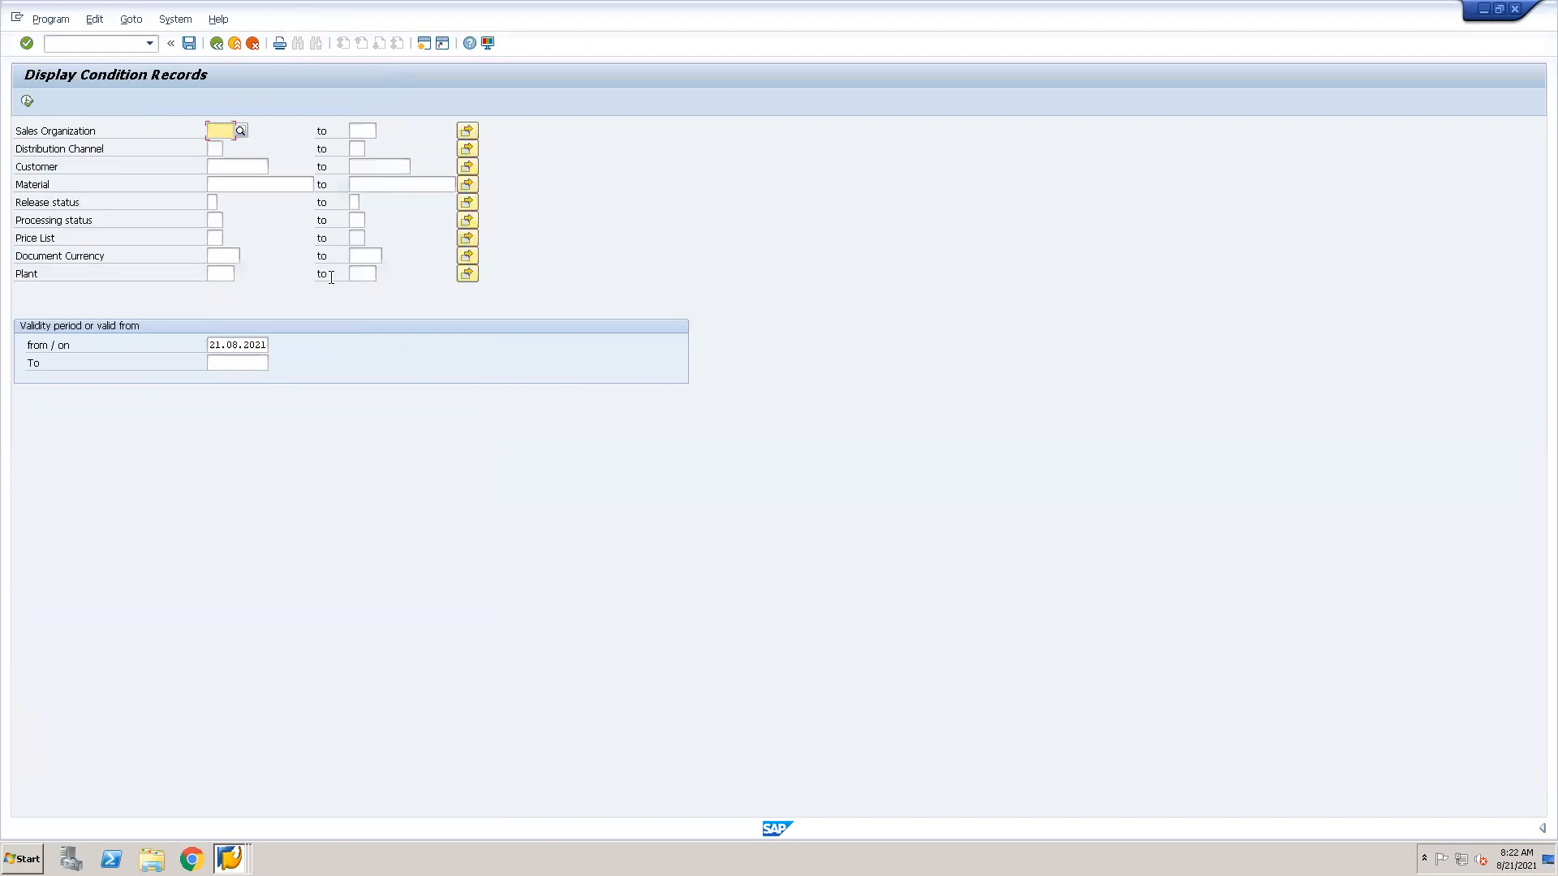
{"action": "left_click", "coordinate": [216, 44]}
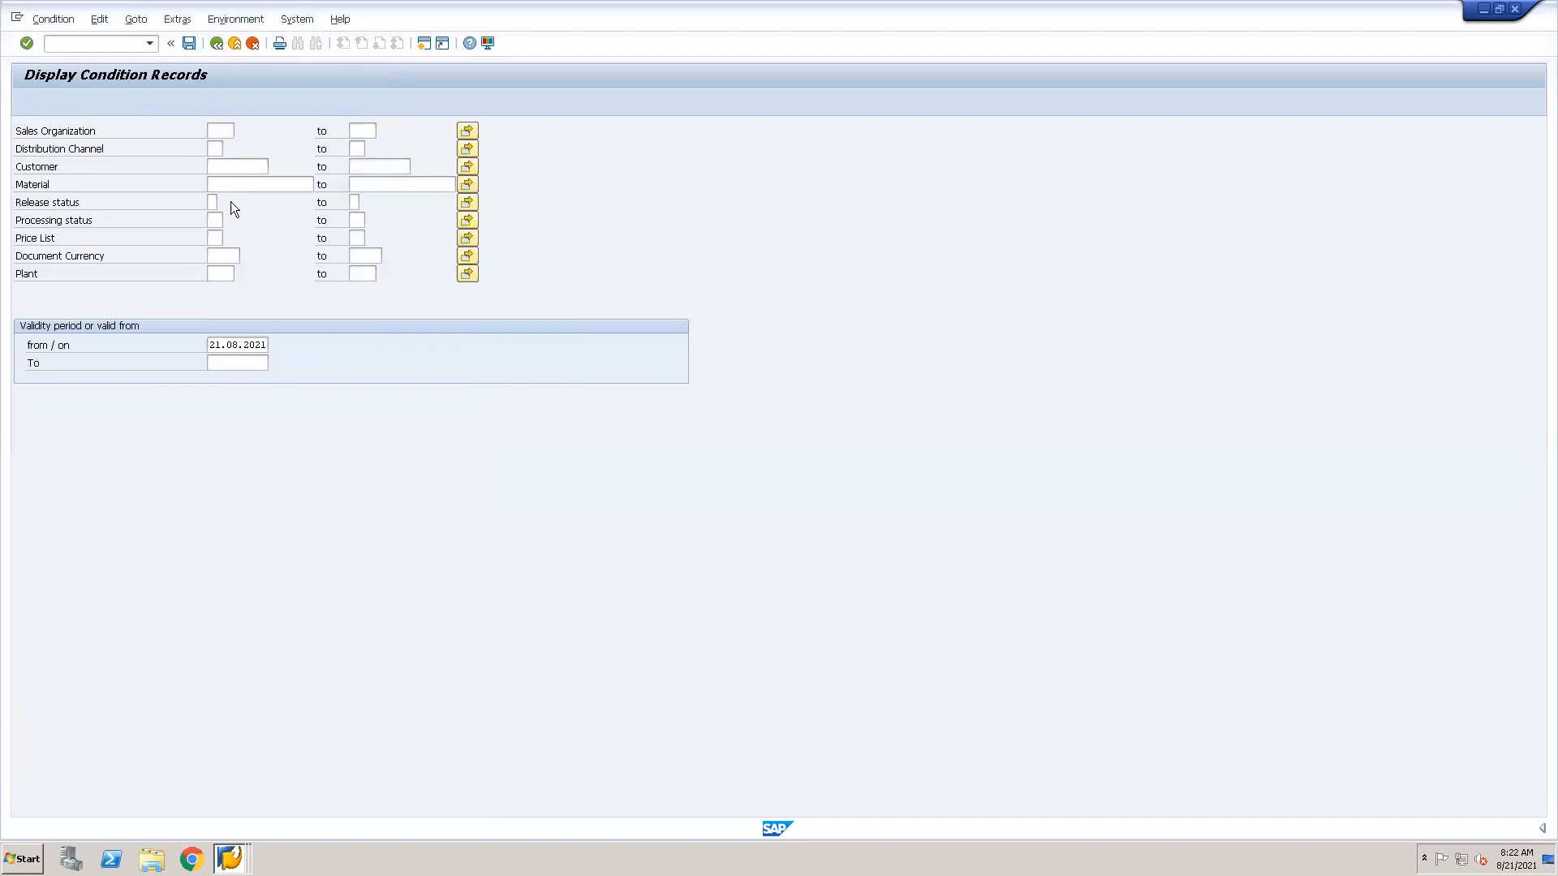
{"action": "type", "text": "k007"}
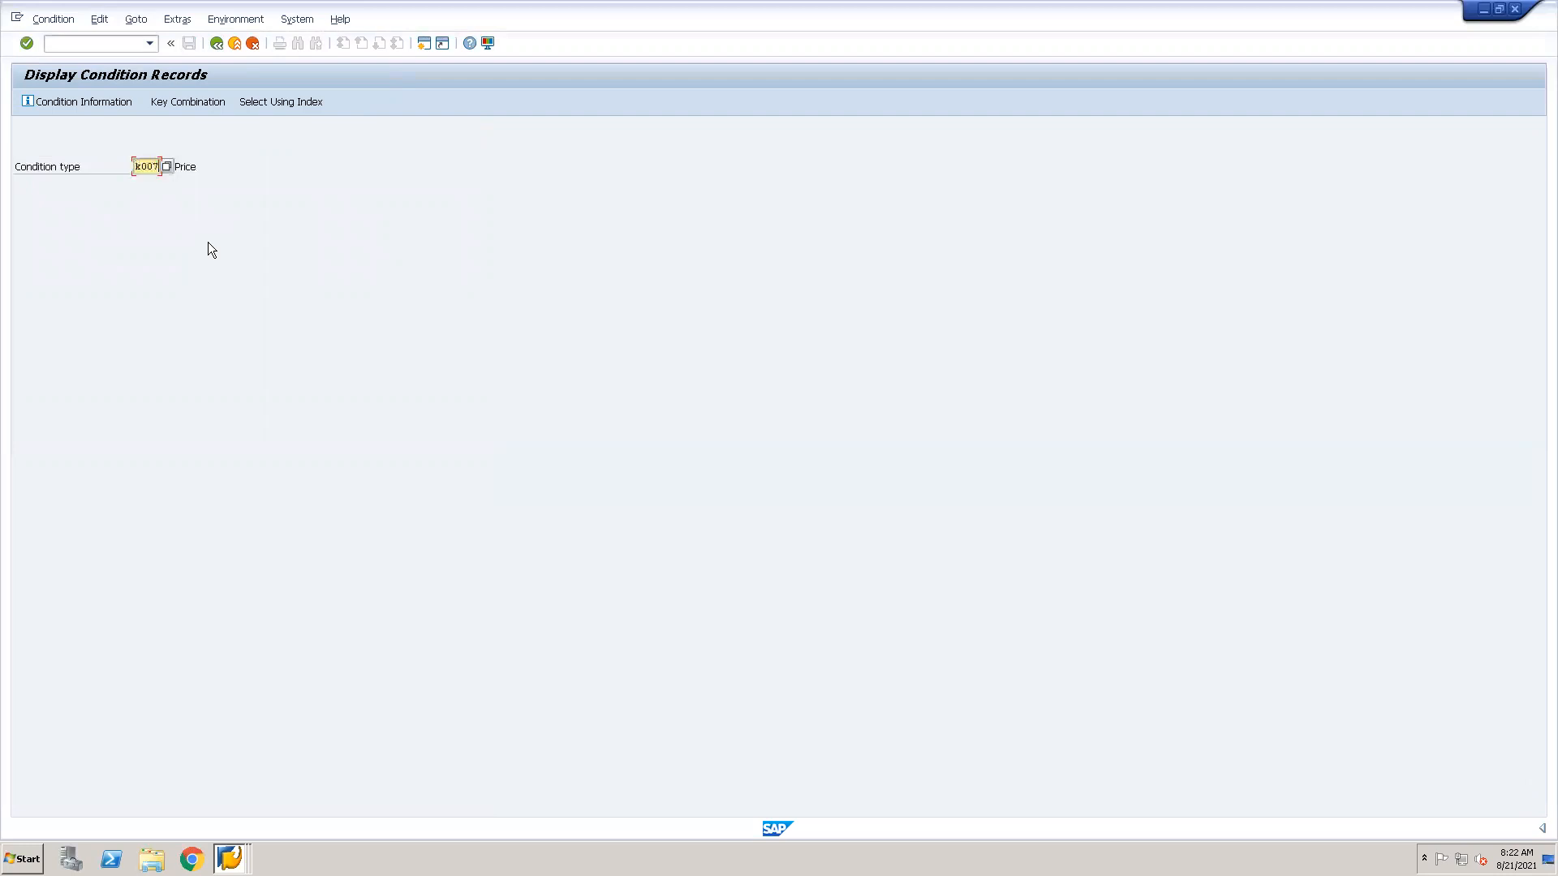
{"action": "key", "text": "Return"}
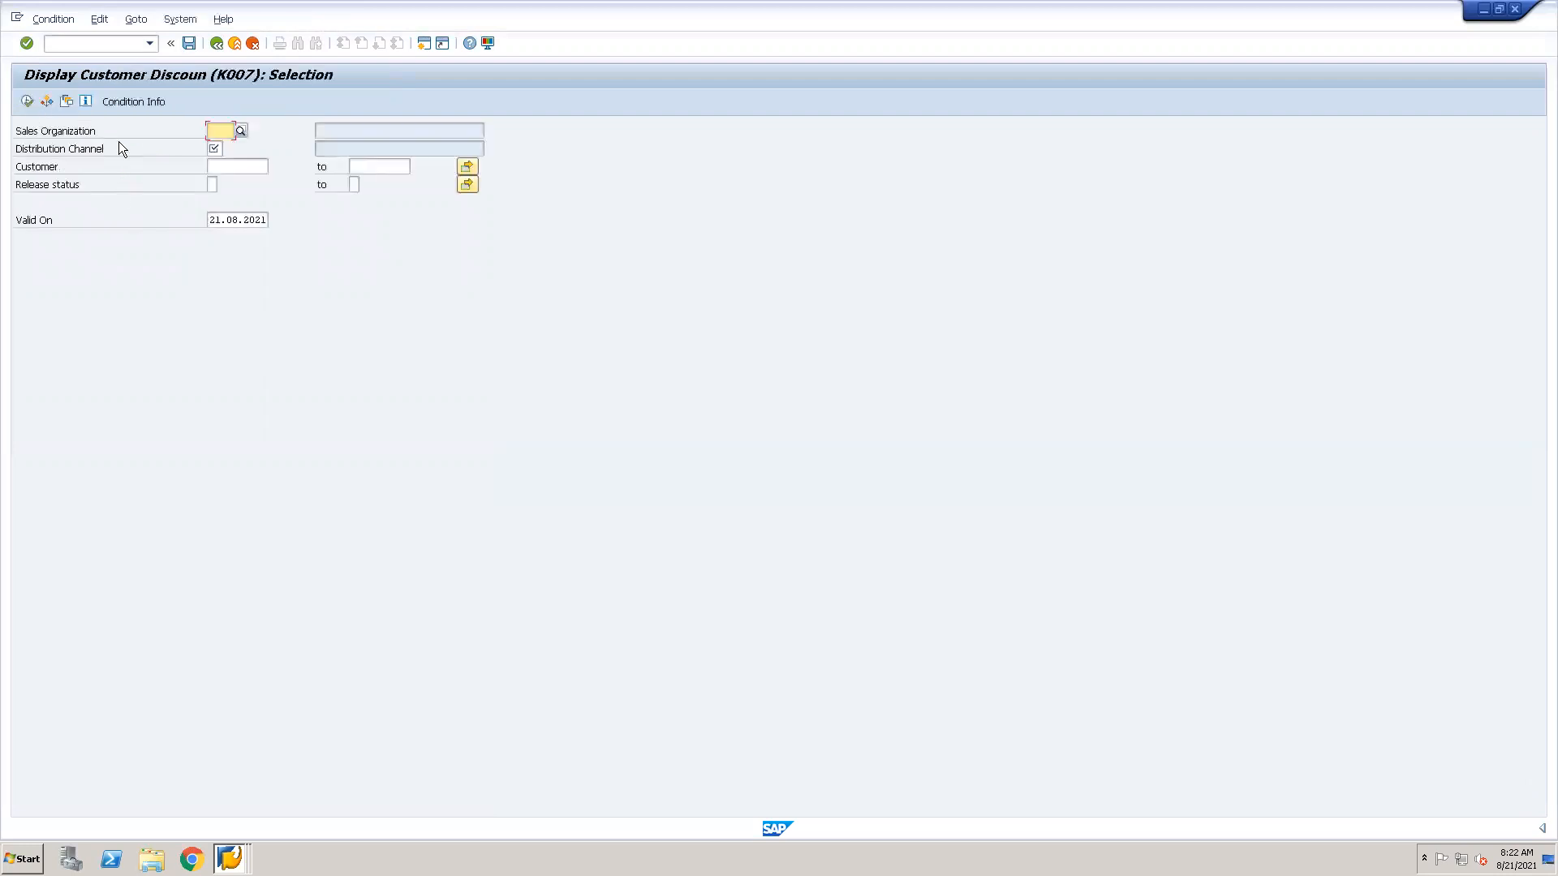
Search for K007 condition records in sales organization 1000 and distribution channel 10.
{"action": "key", "text": "Tab"}
{"action": "key", "text": "shift+Tab"}
{"action": "type", "text": "1000"}
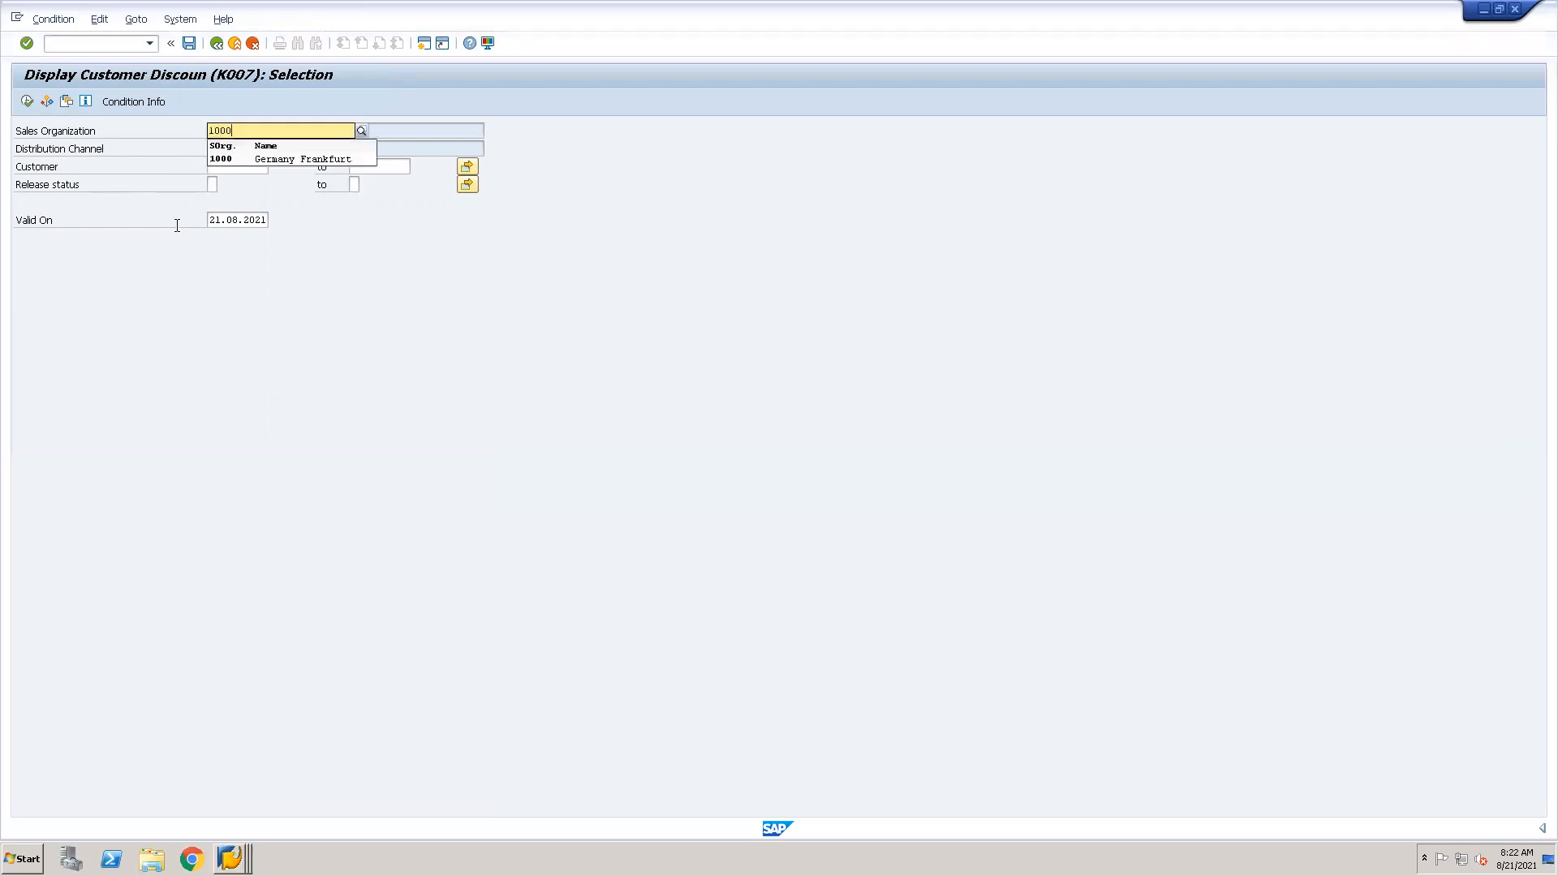
{"action": "key", "text": "Tab"}
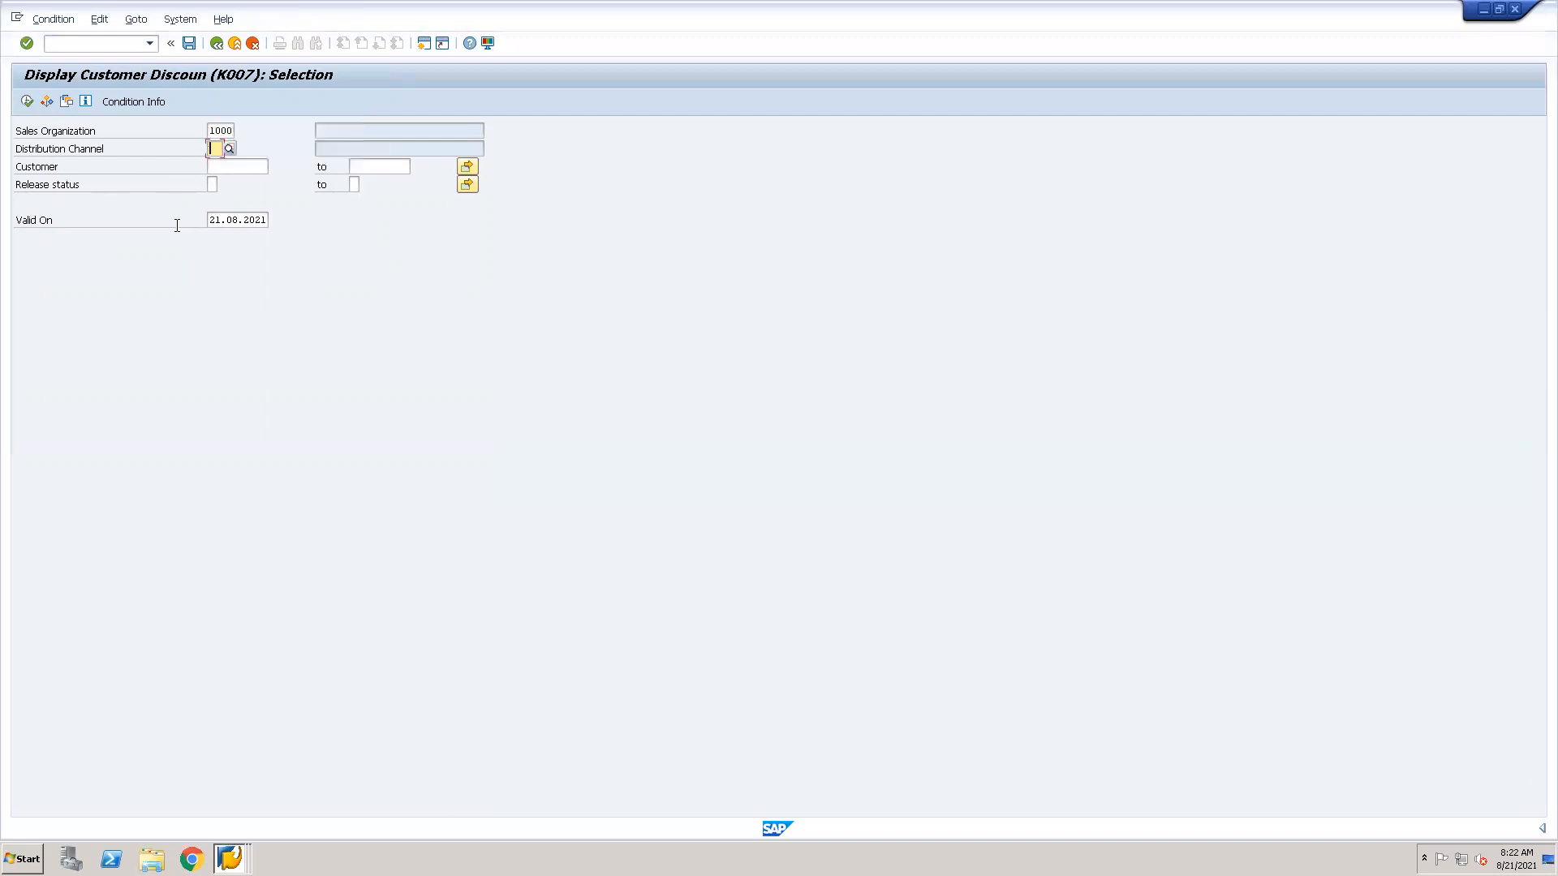
{"action": "type", "text": "10"}
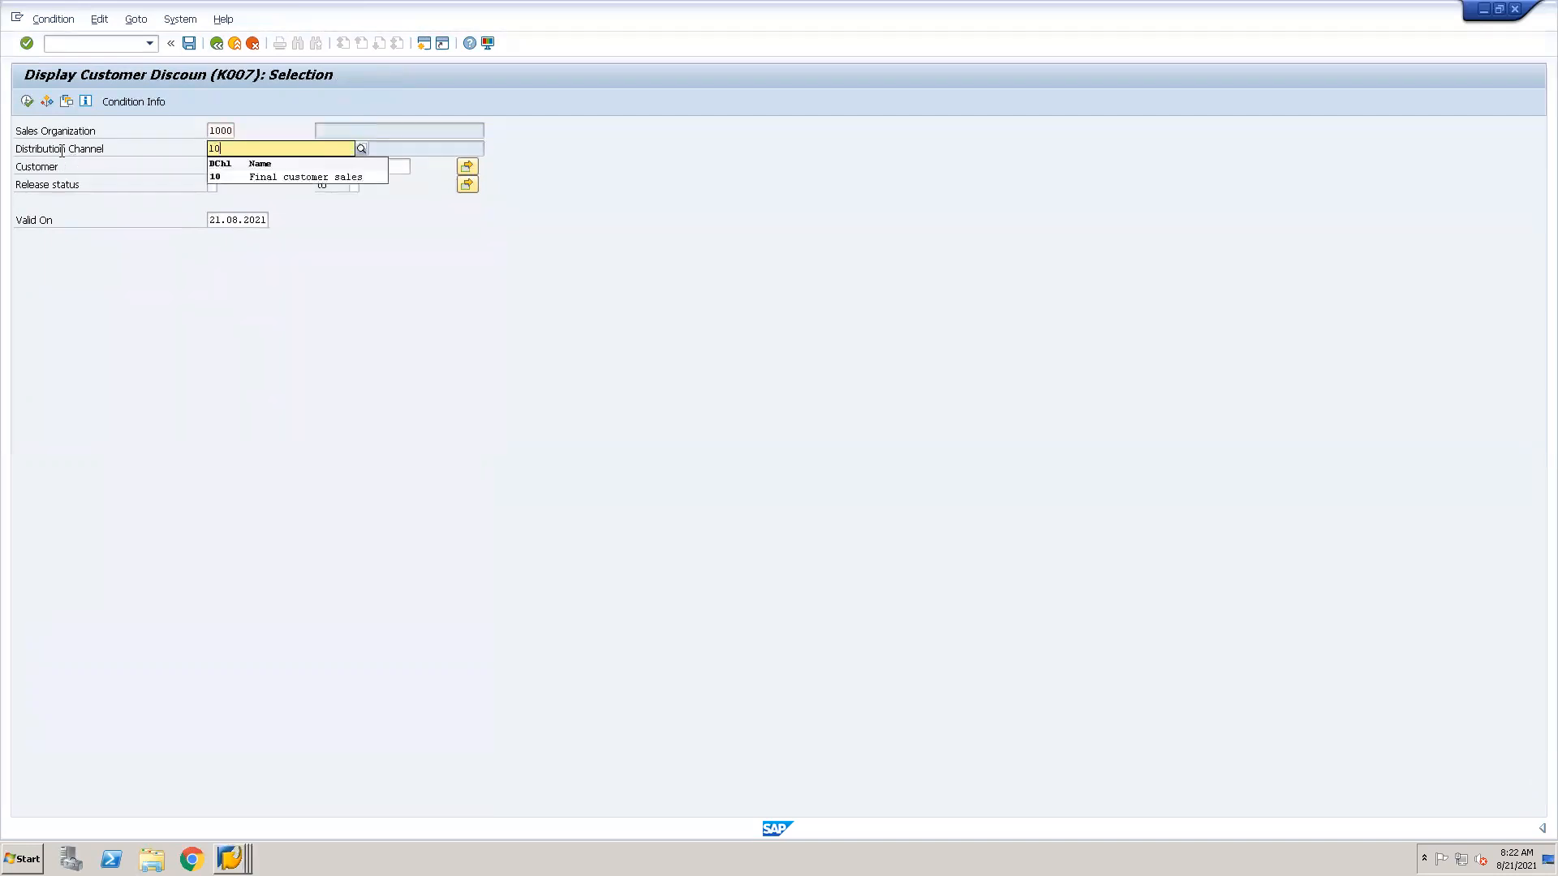
{"action": "left_click", "coordinate": [27, 103]}
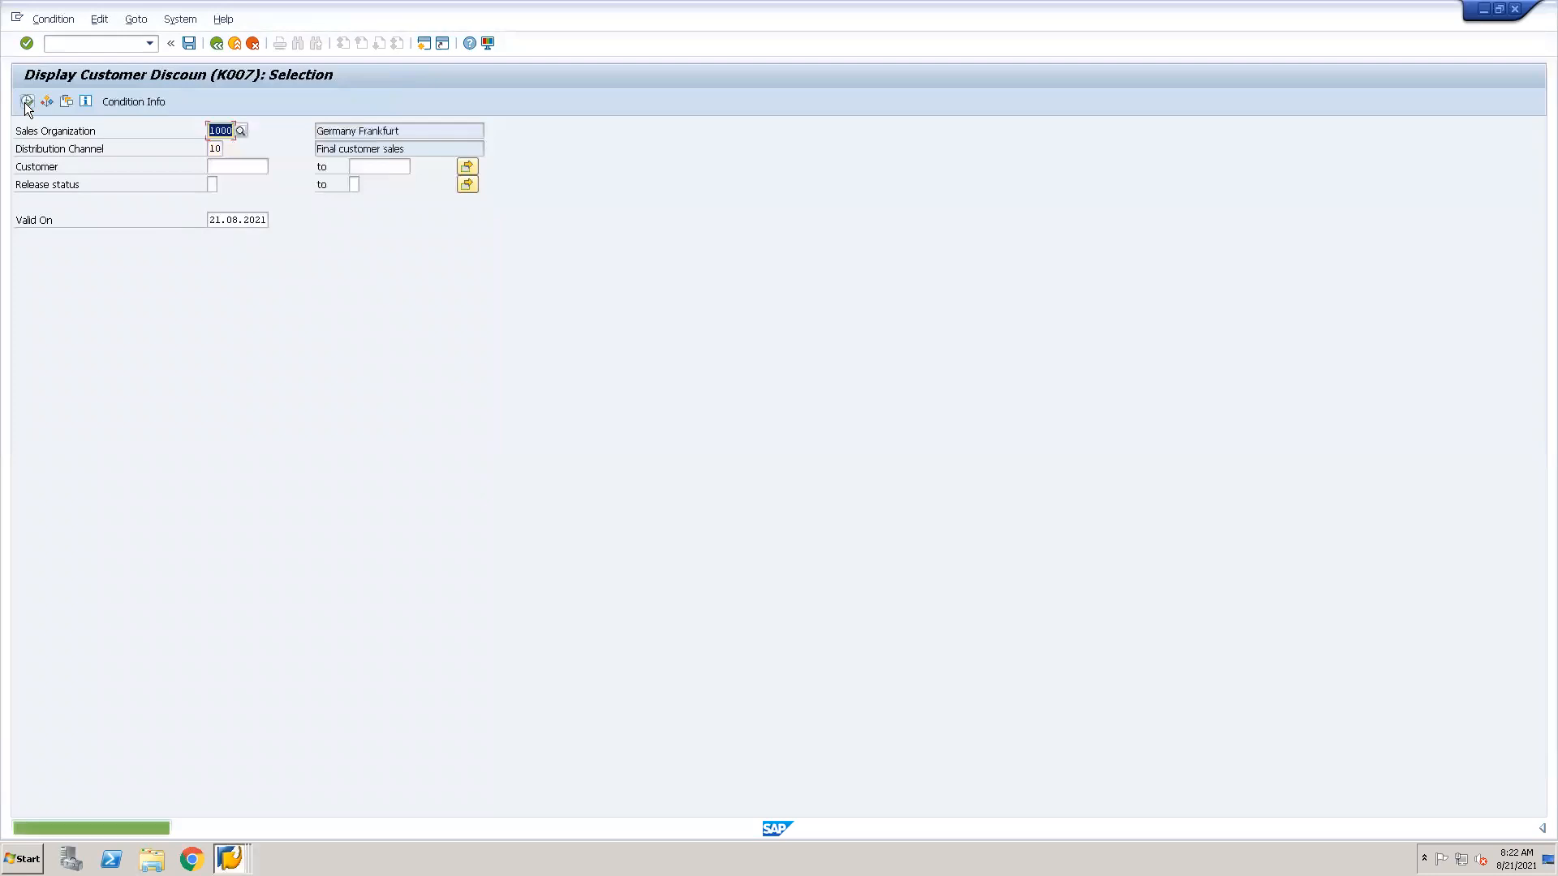
Run the condition information list for K007 with the same sales organization and distribution channel, and return to the selection screen.
{"action": "left_click", "coordinate": [127, 101]}
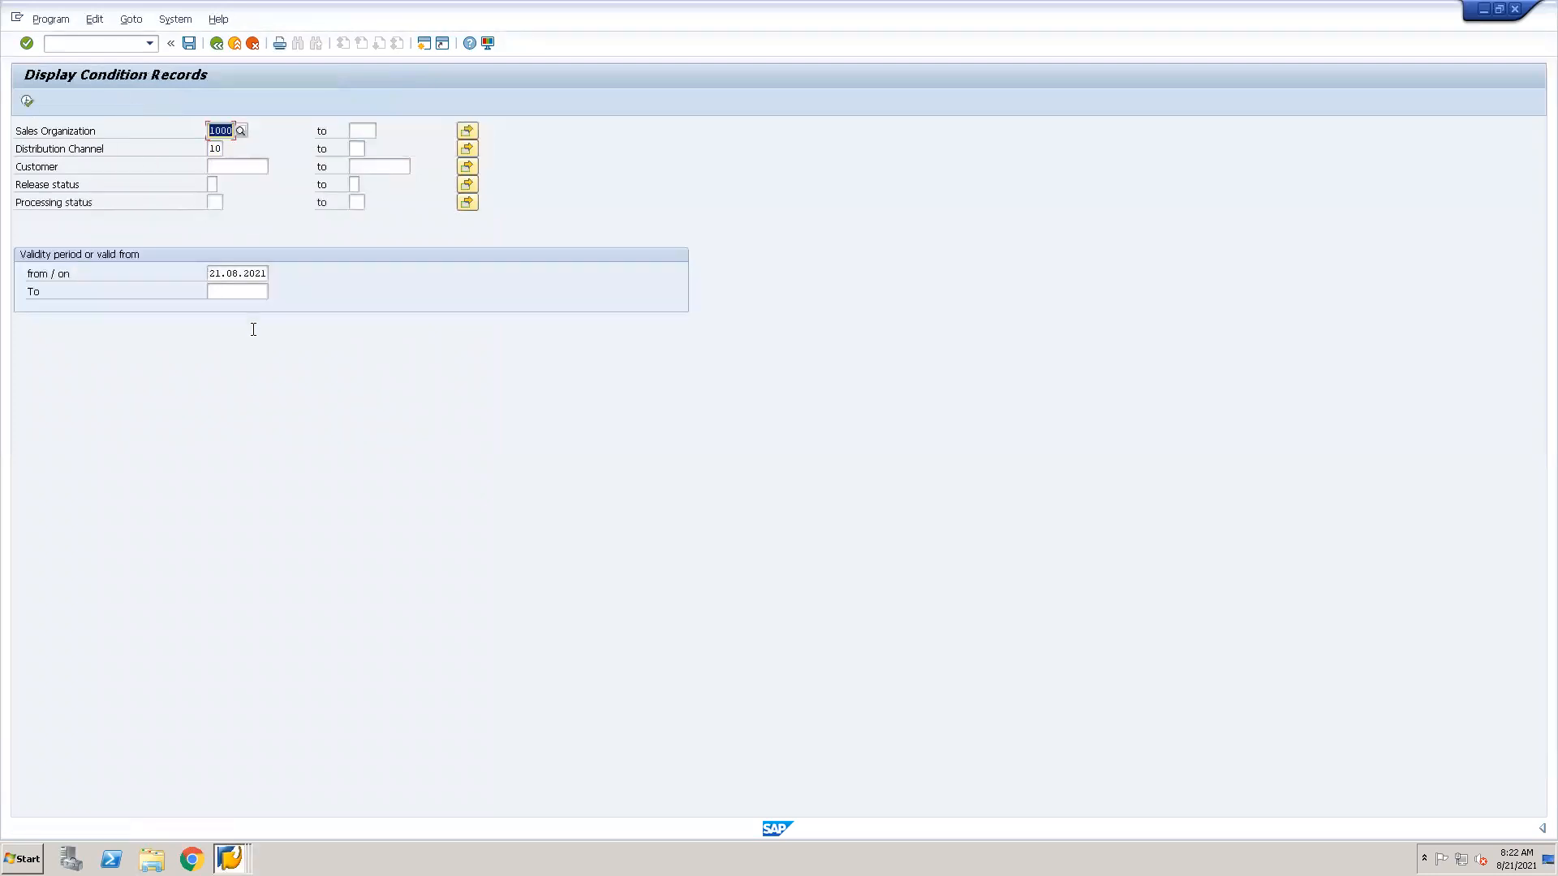
{"action": "left_click", "coordinate": [28, 99]}
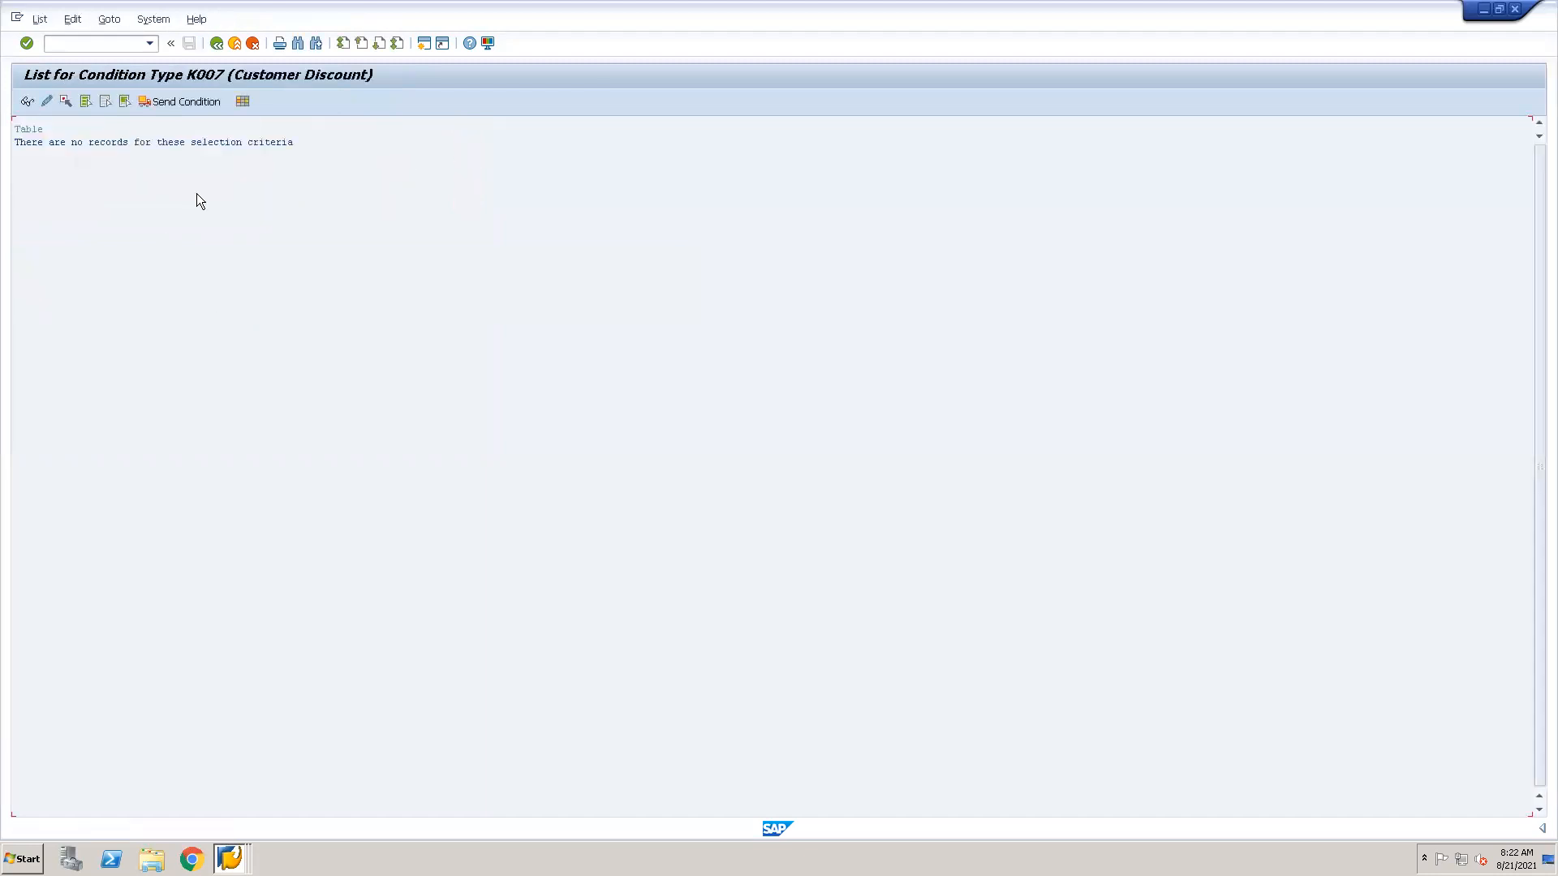
{"action": "left_click", "coordinate": [217, 44]}
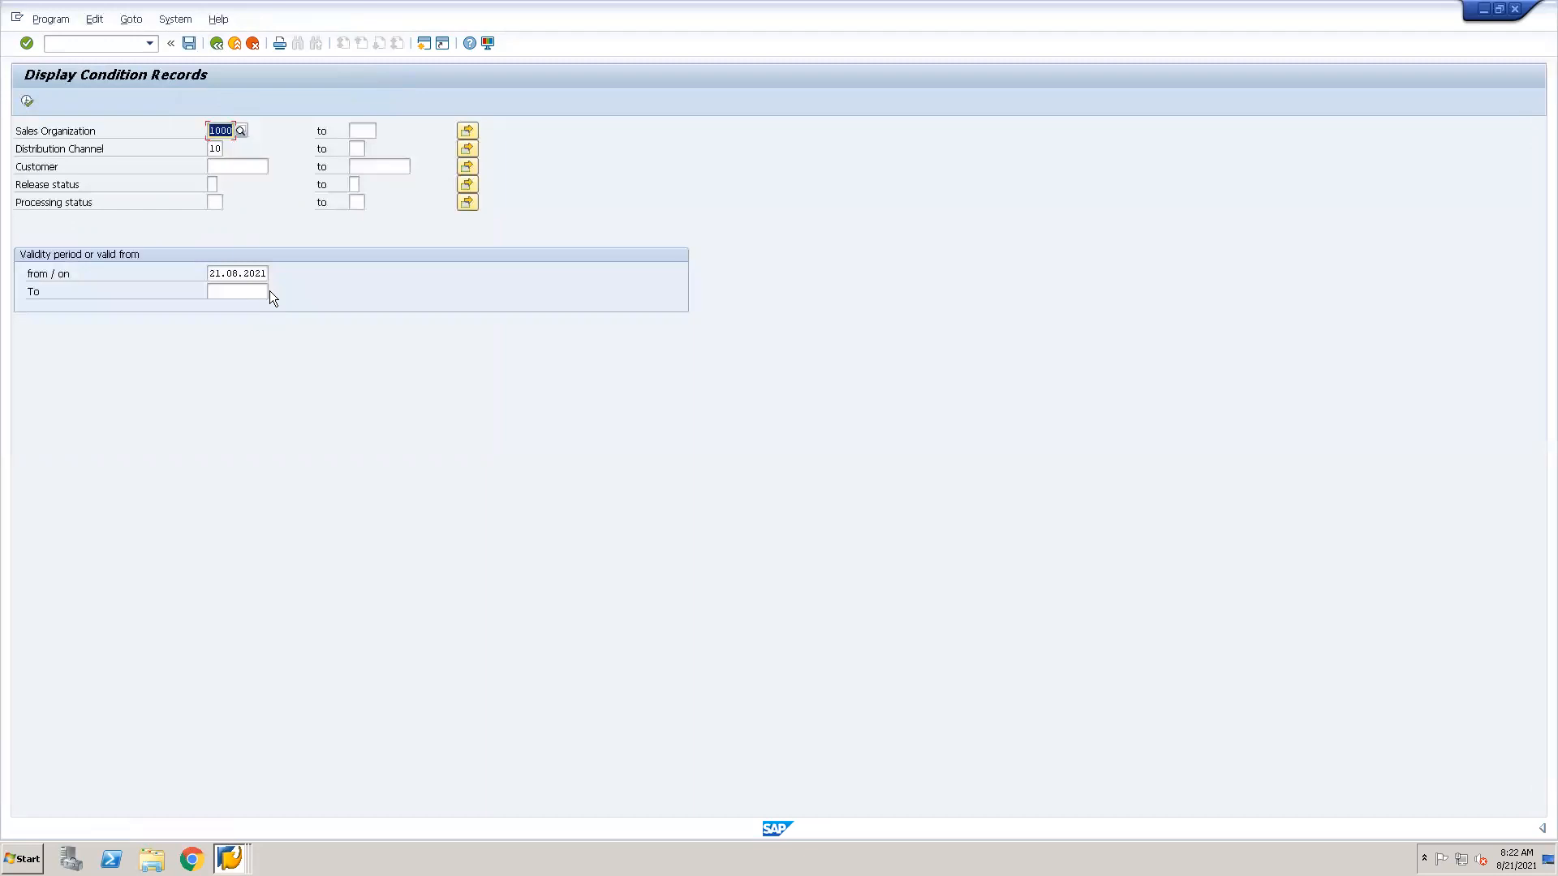
{"action": "left_click", "coordinate": [217, 44]}
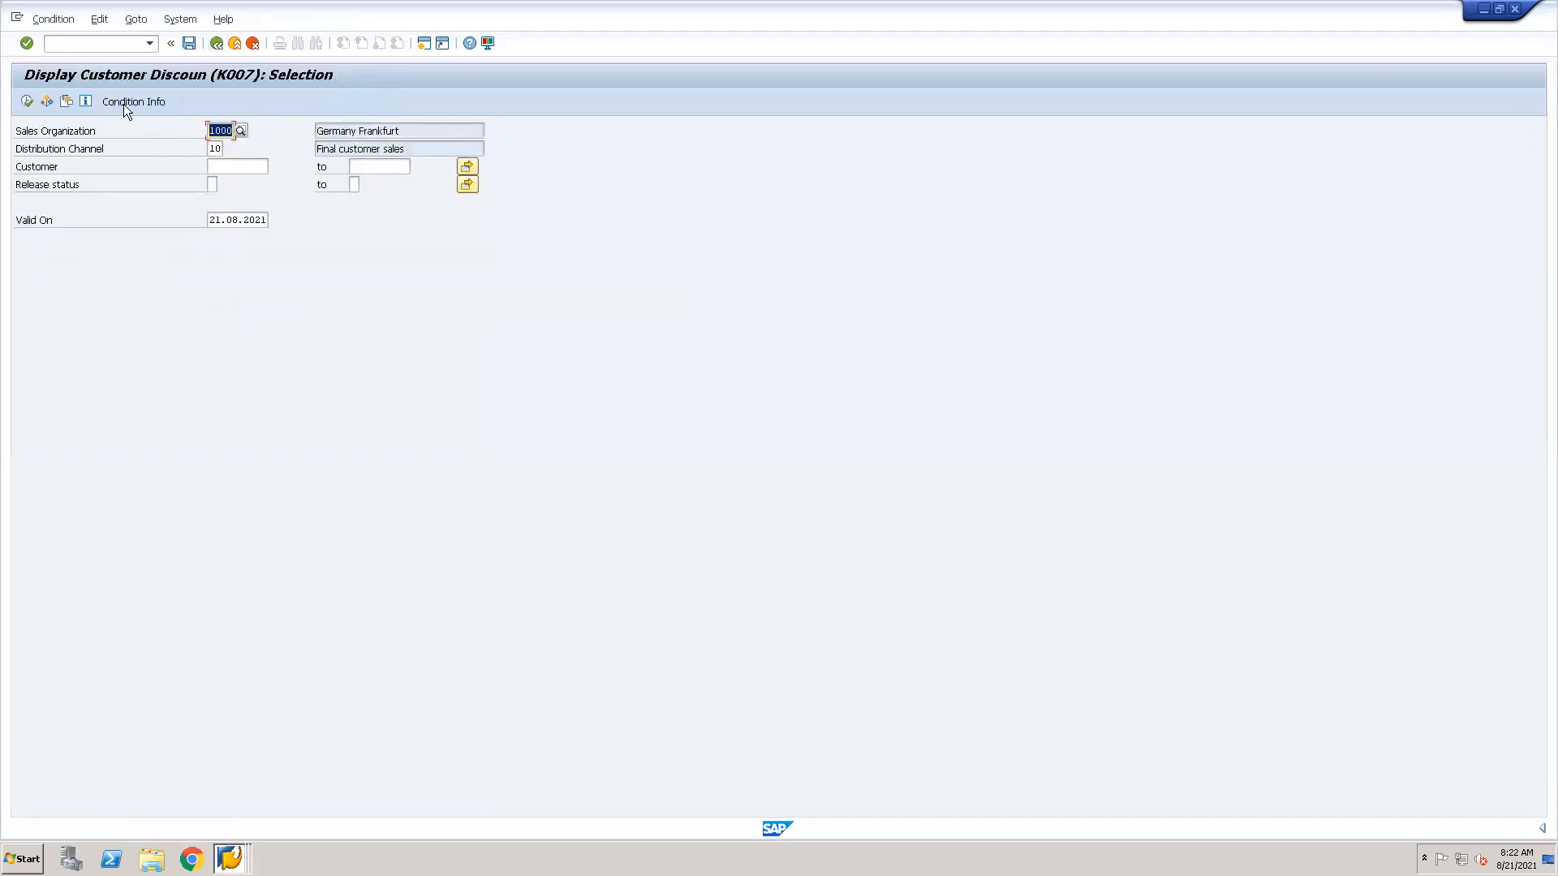
Start transaction VK11 and open the fast entry screen for creating K007 customer discount records.
{"action": "key", "text": "Tab"}
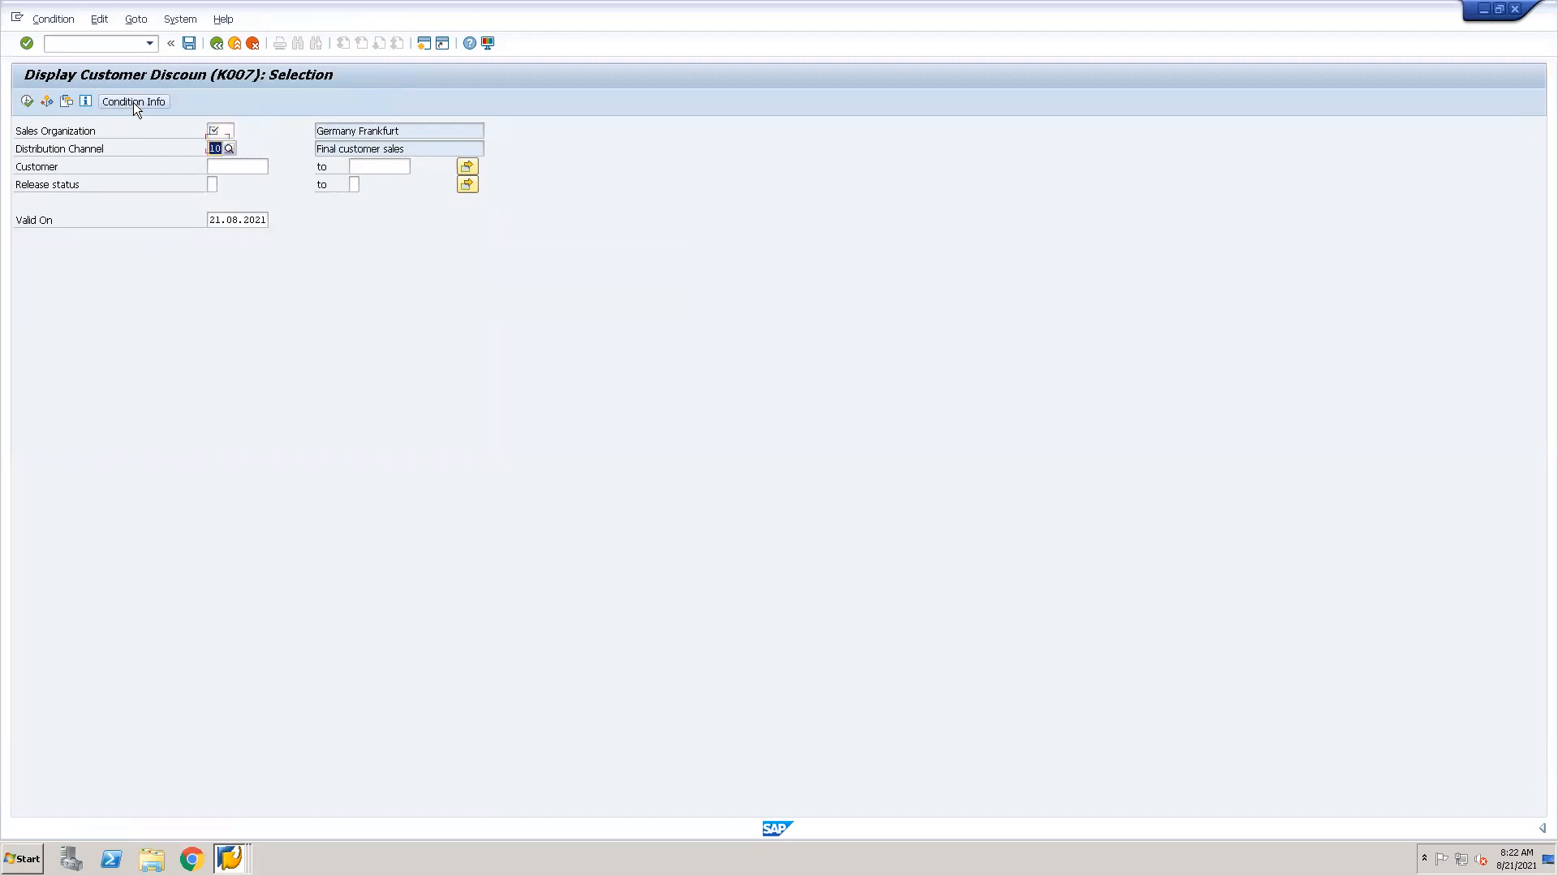
{"action": "key", "text": "Delete"}
{"action": "left_click", "coordinate": [100, 46]}
{"action": "type", "text": "/nvk11"}
{"action": "key", "text": "Return"}
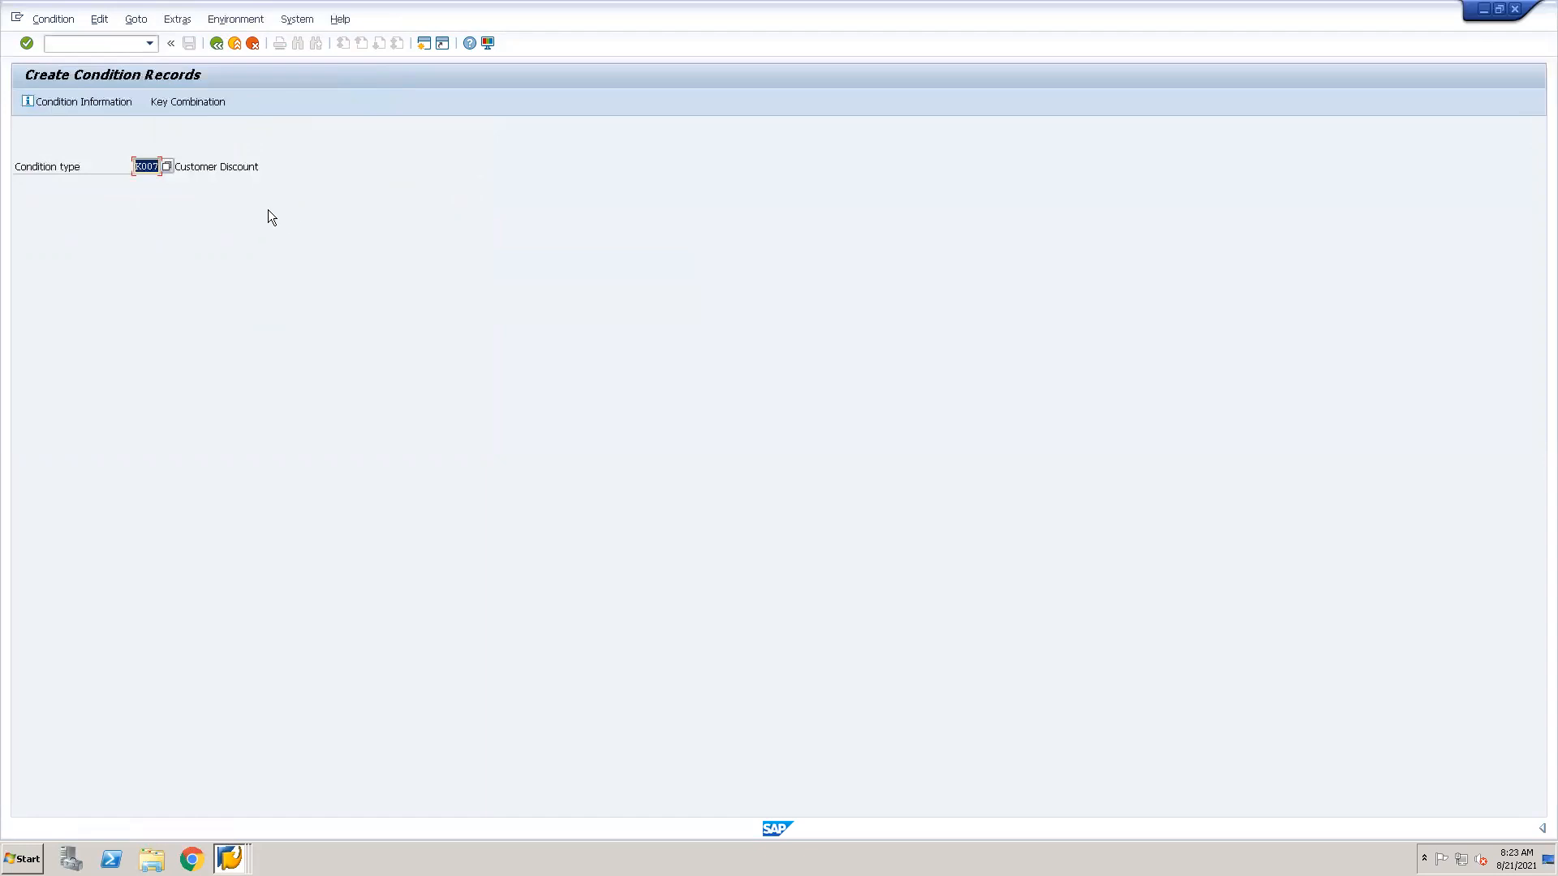
{"action": "key", "text": "Return"}
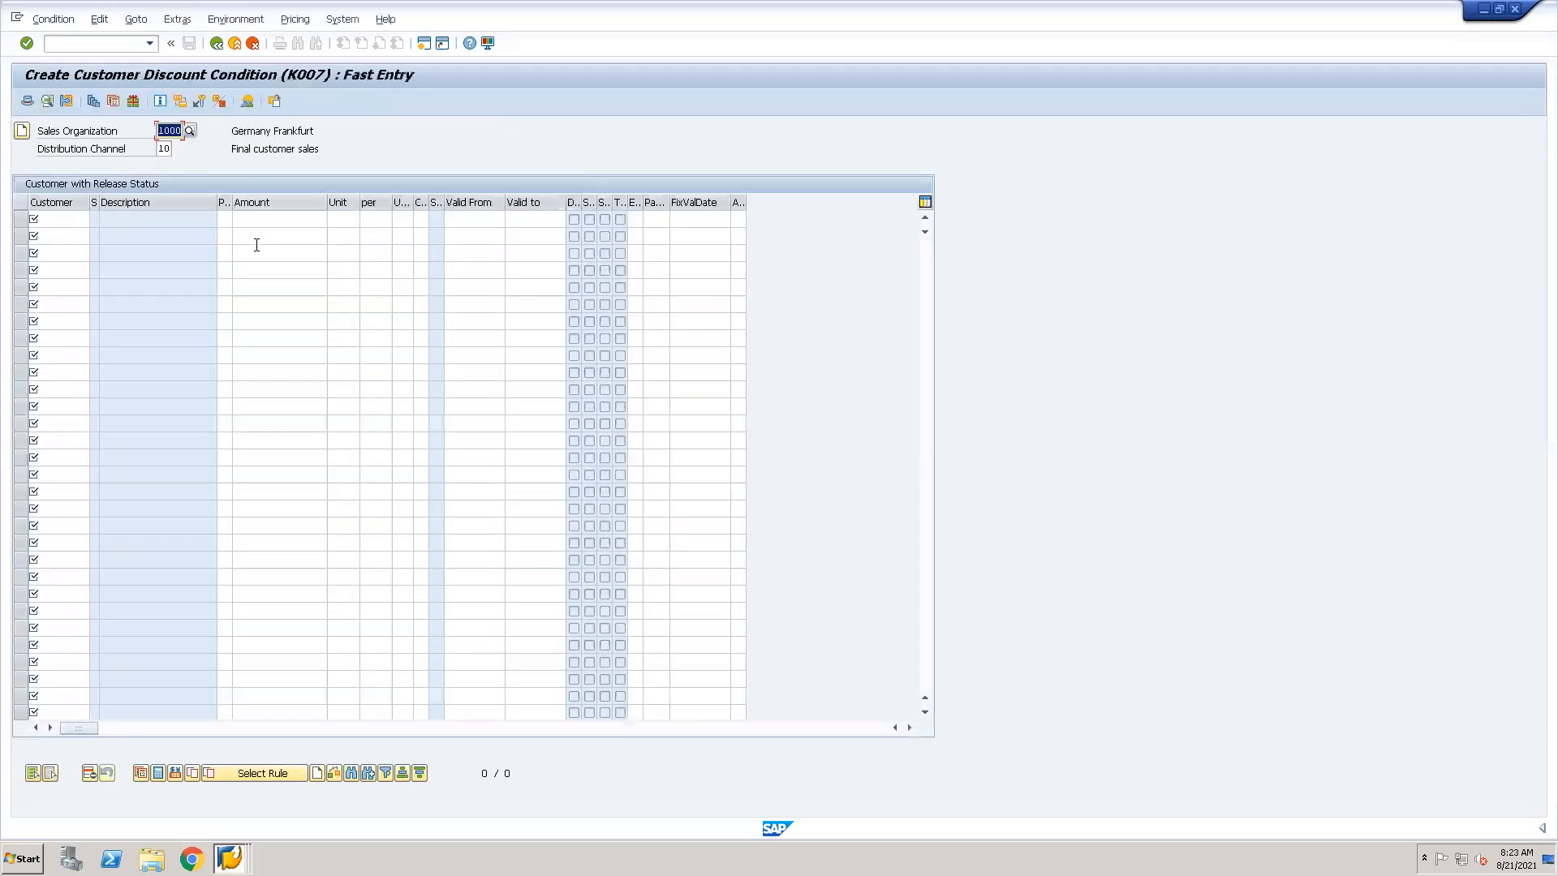
Look up customers beginning with 602 for the first K007 line and choose the suggested customer.
{"action": "left_click", "coordinate": [75, 219]}
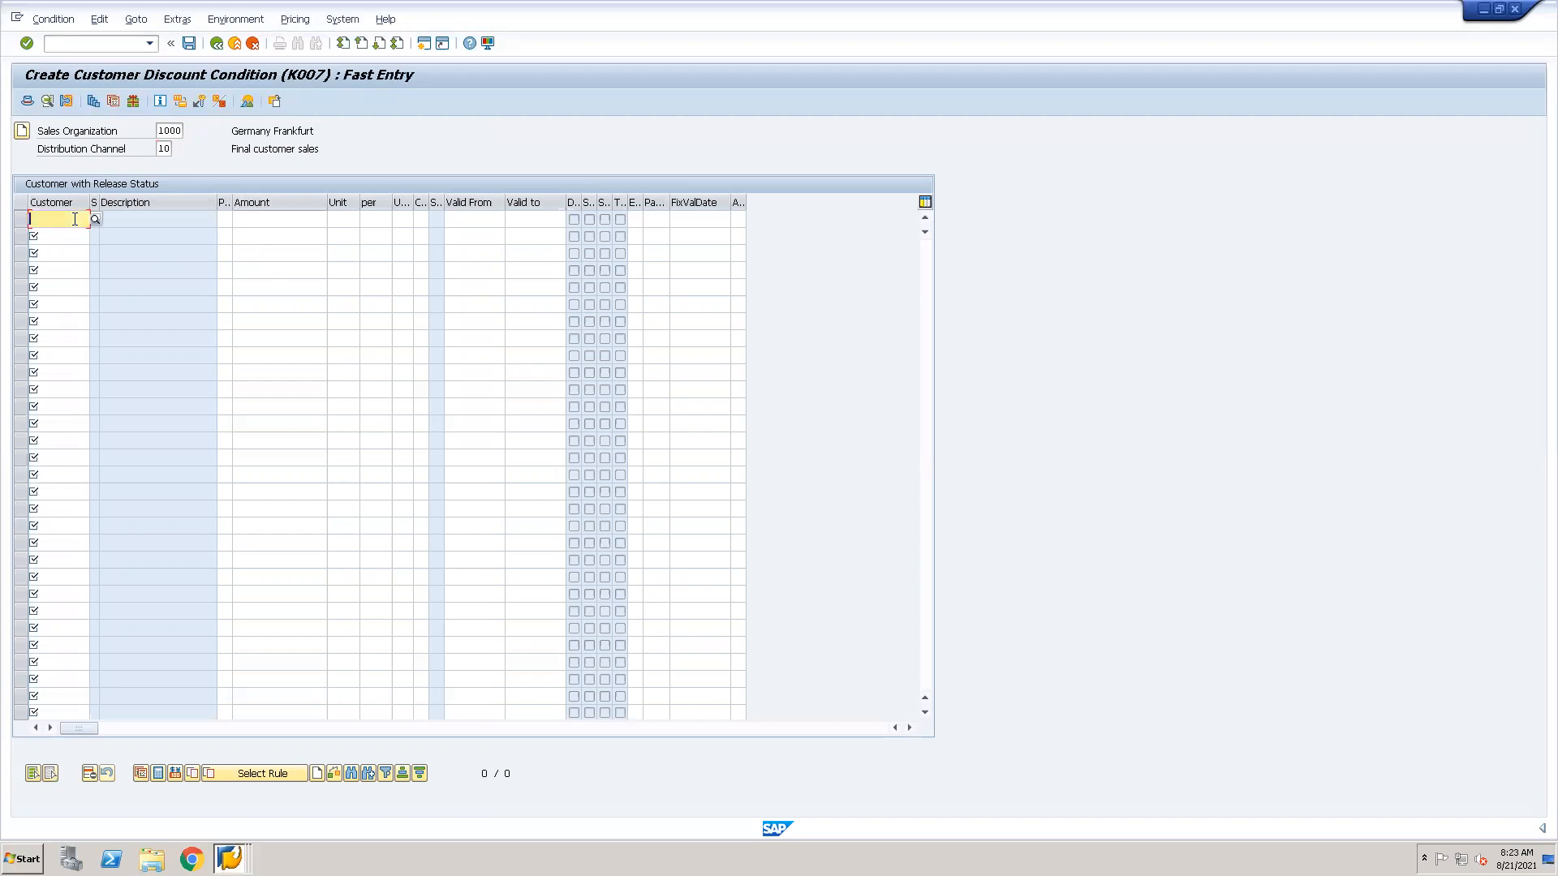
{"action": "type", "text": "6"}
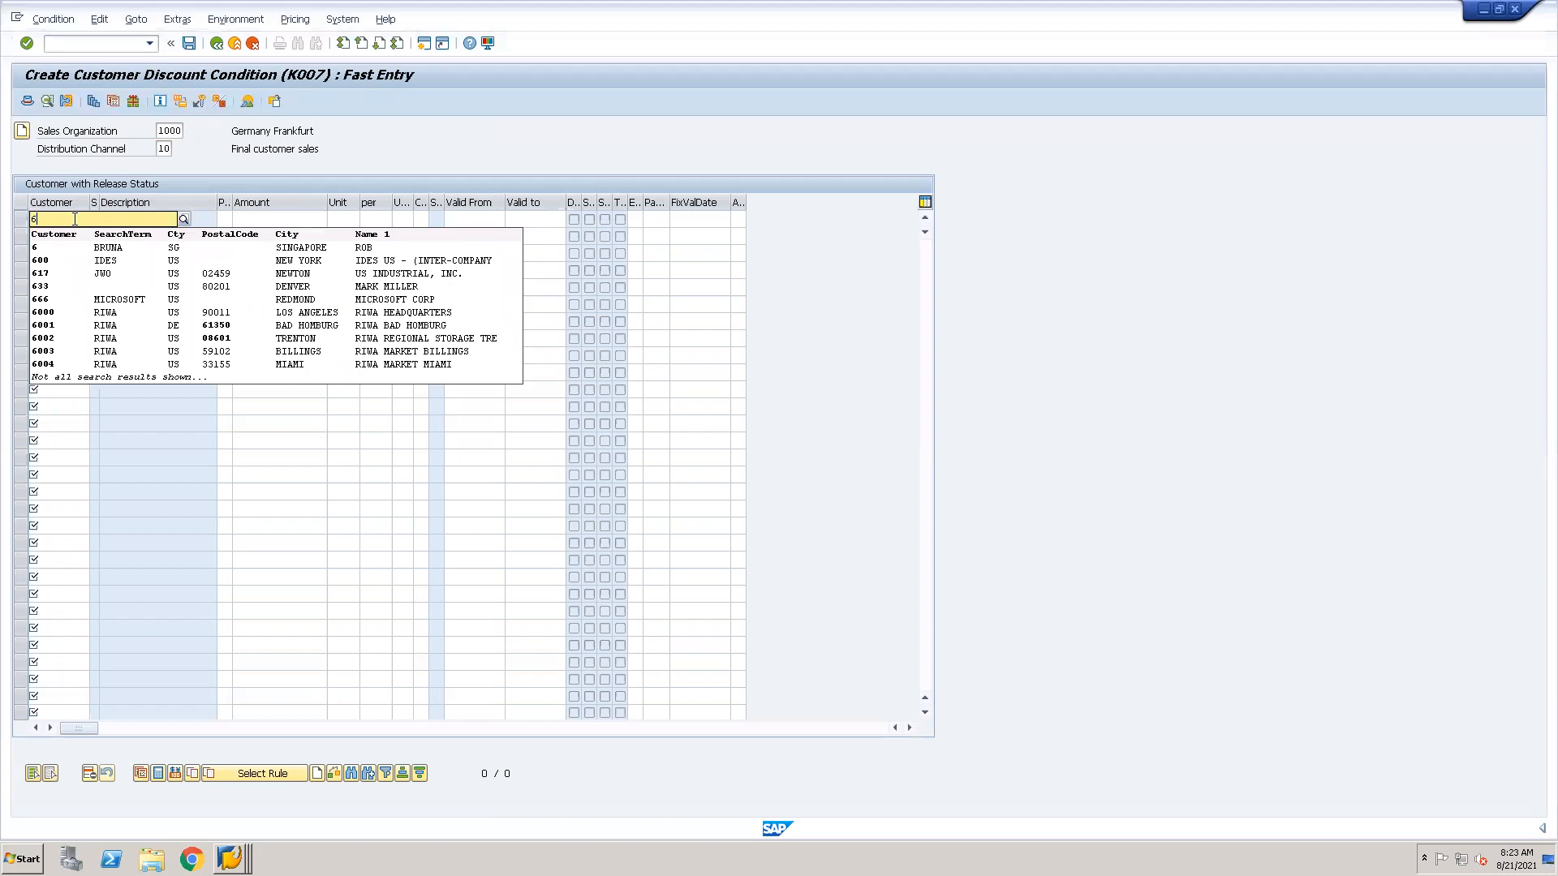
{"action": "type", "text": "02"}
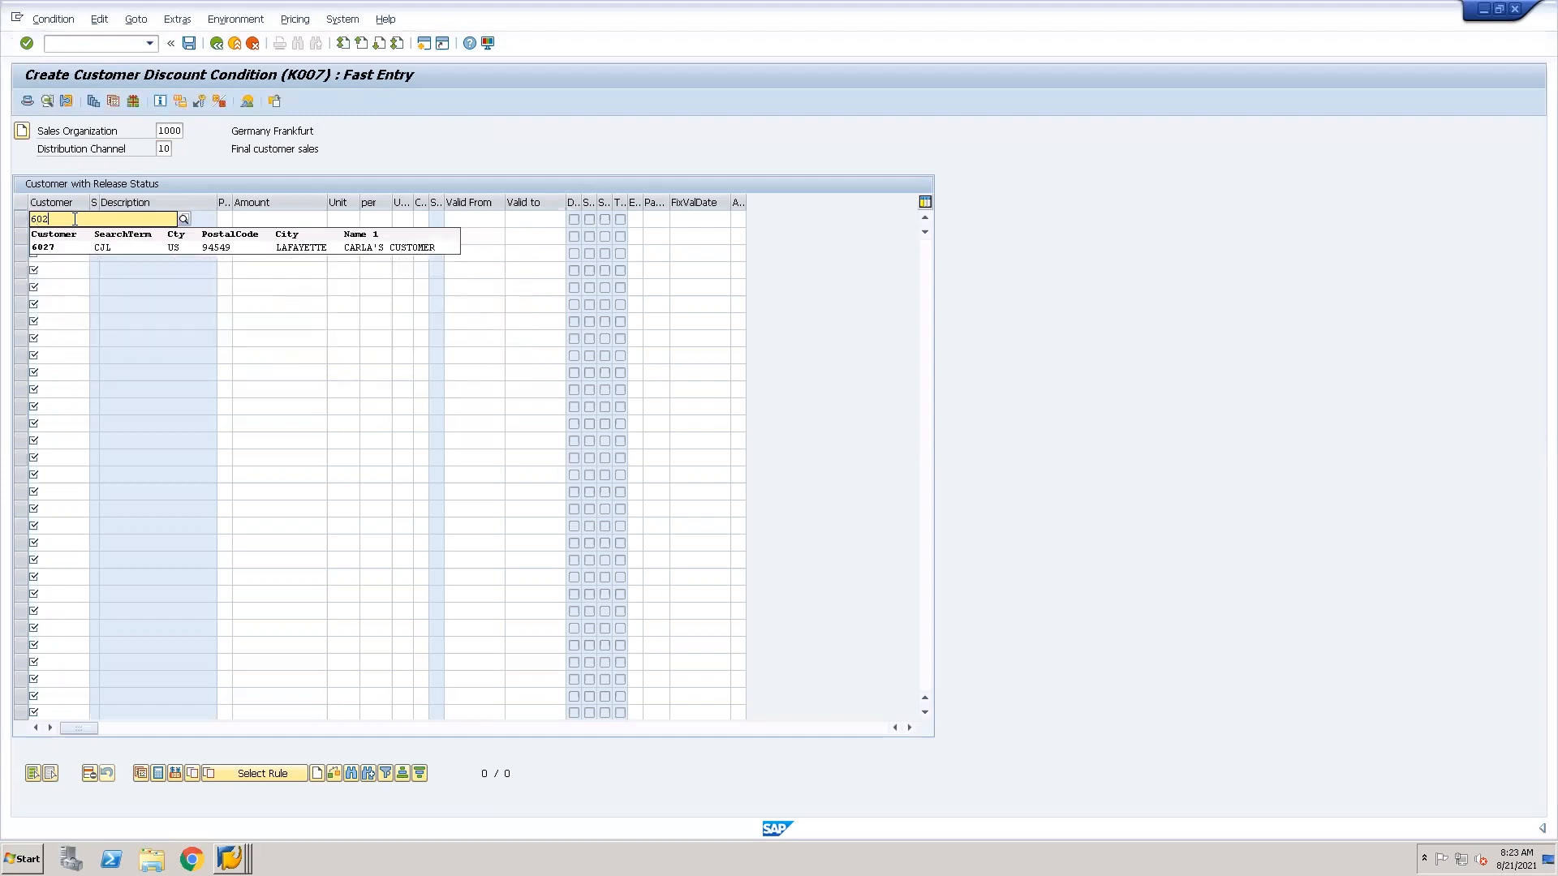
{"action": "left_click", "coordinate": [53, 245]}
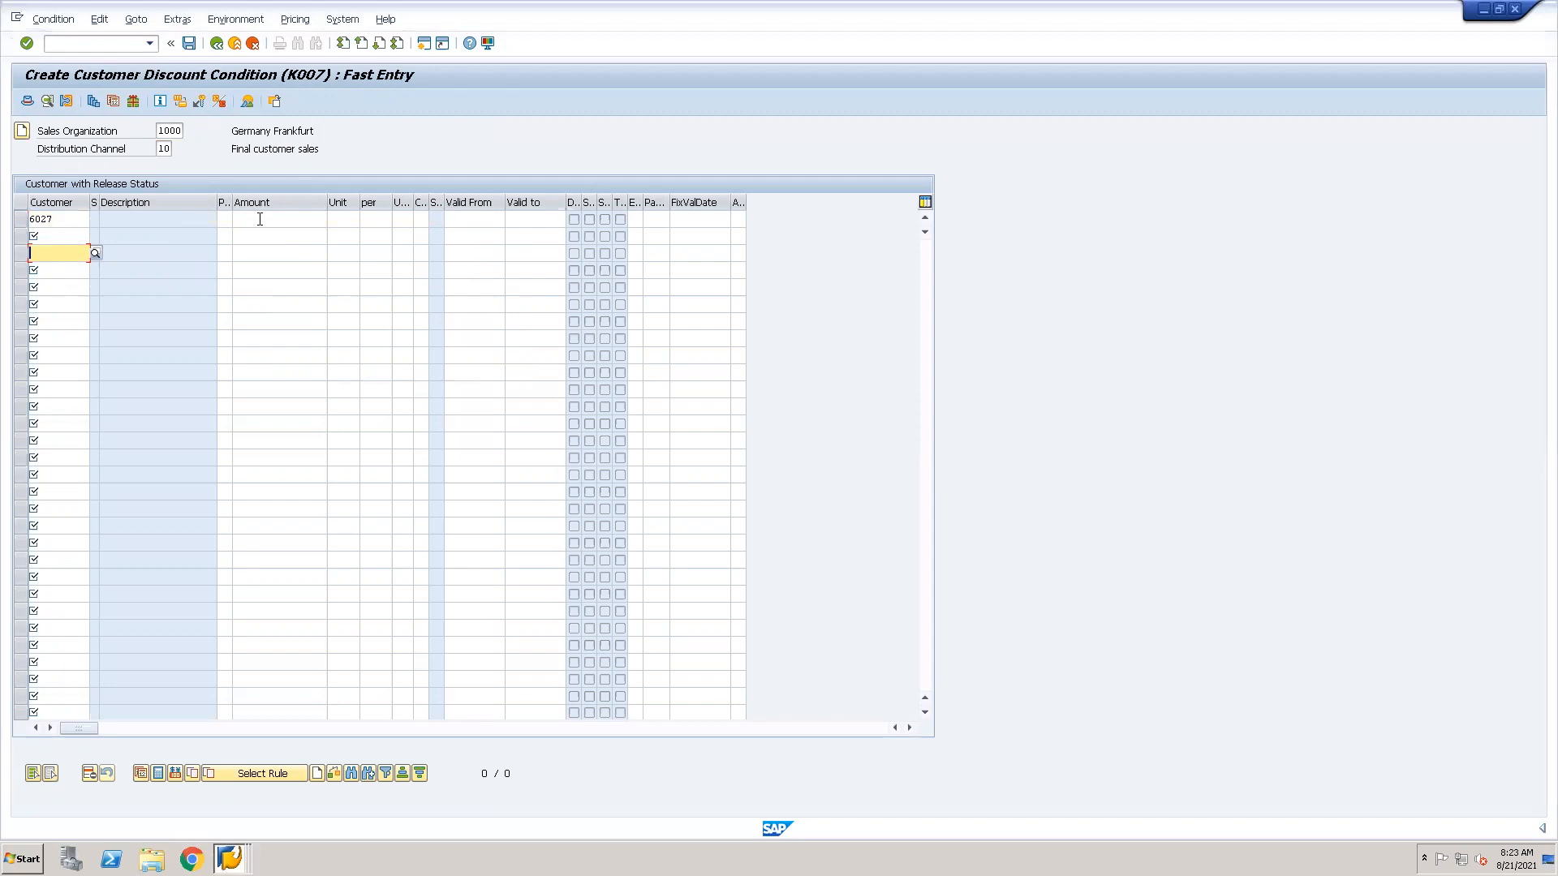
Set the customer's discount amount to 10 and try INR as its unit.
{"action": "left_click", "coordinate": [260, 219]}
{"action": "type", "text": "10"}
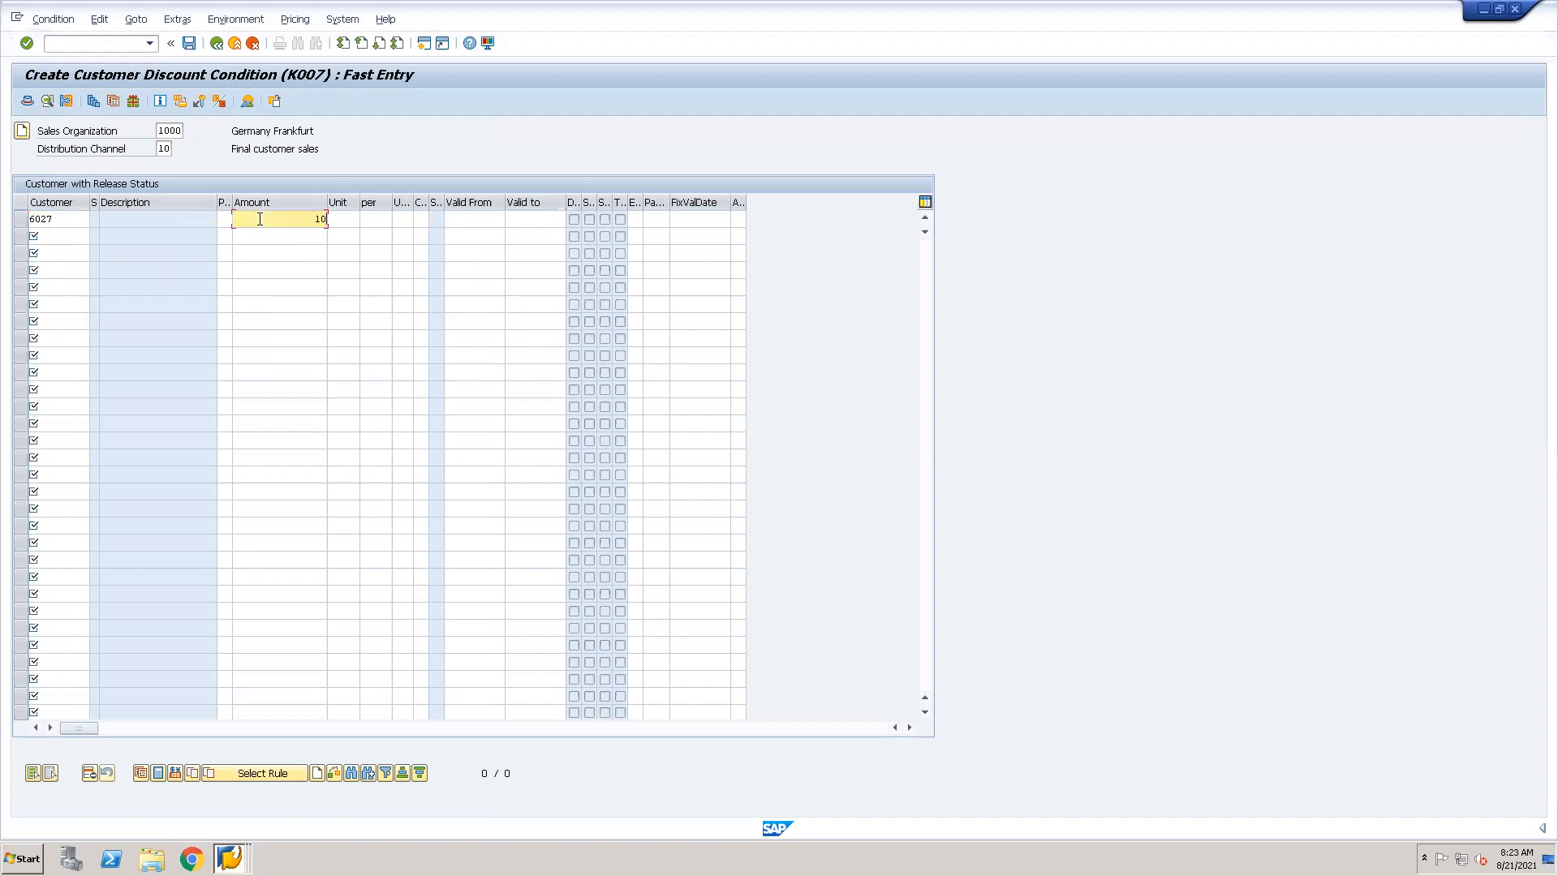
{"action": "left_click", "coordinate": [344, 221]}
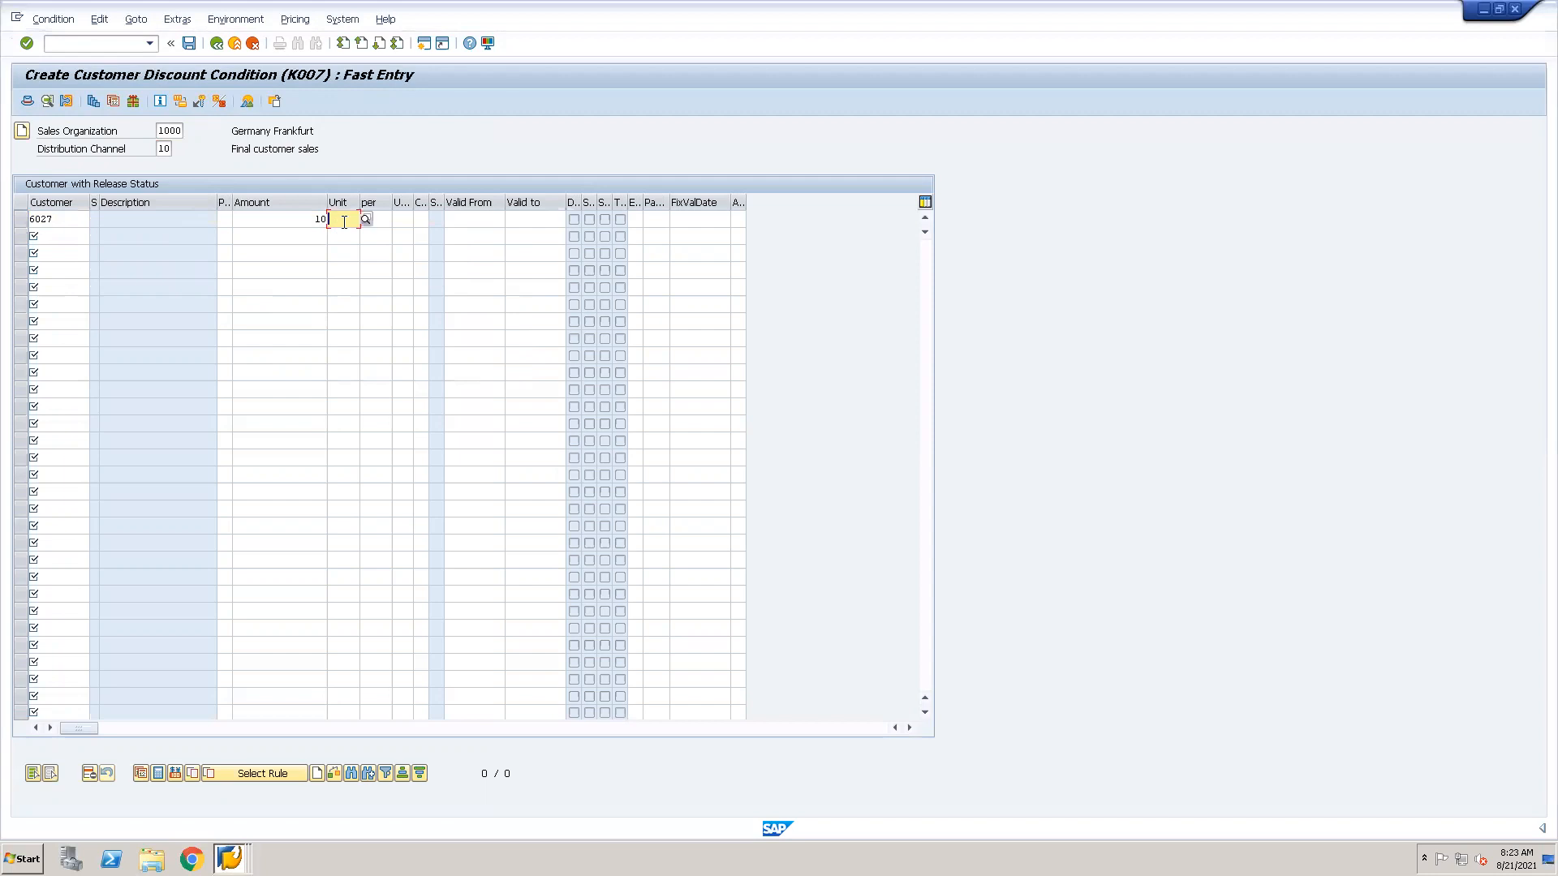
{"action": "type", "text": "INR"}
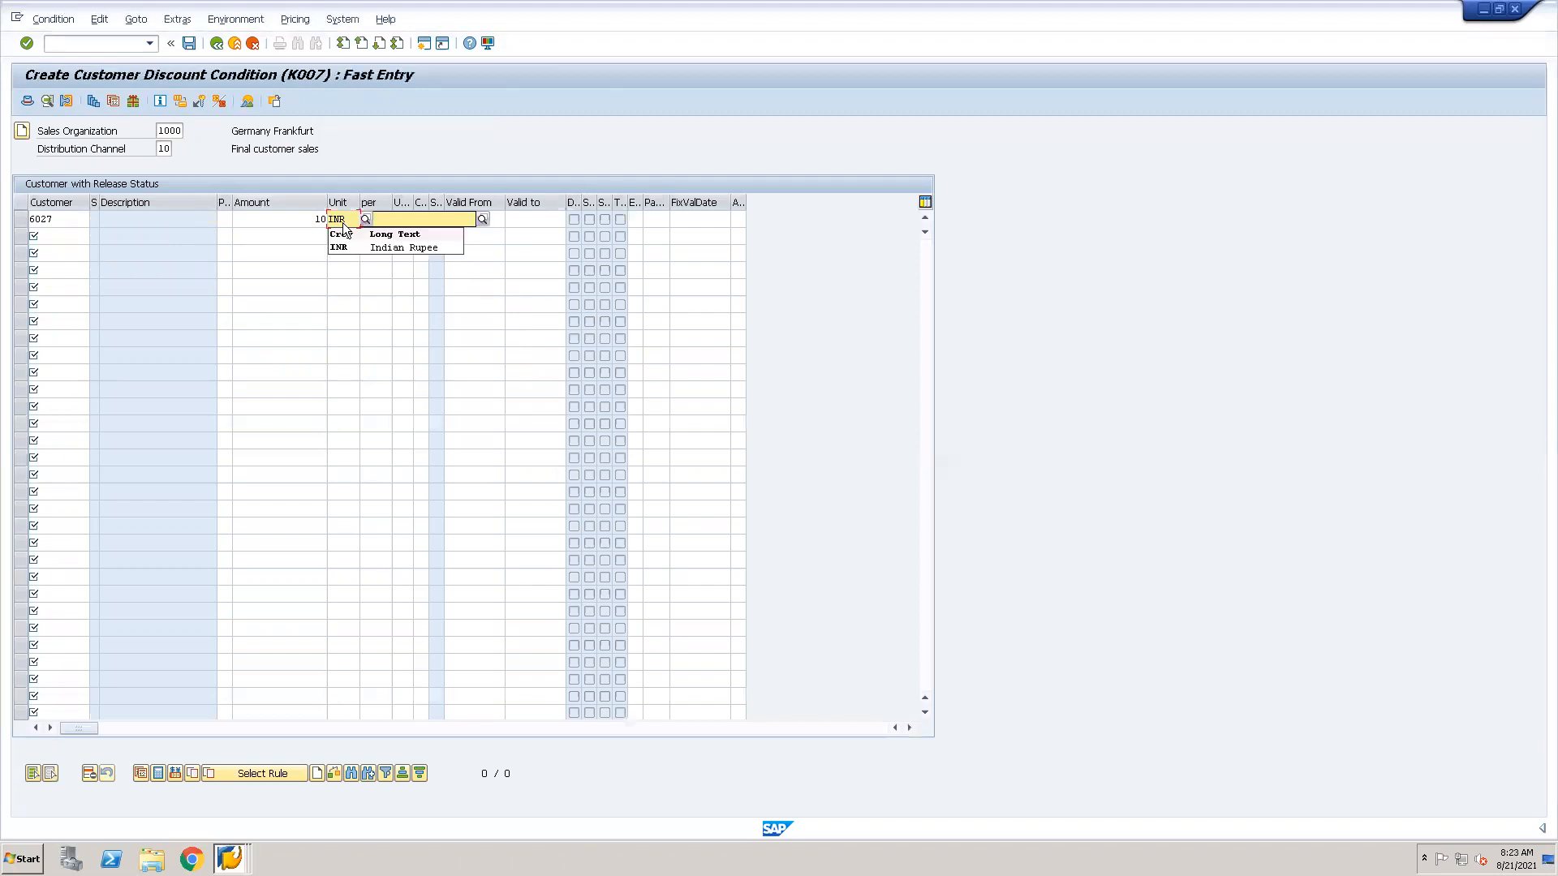
{"action": "key", "text": "Return"}
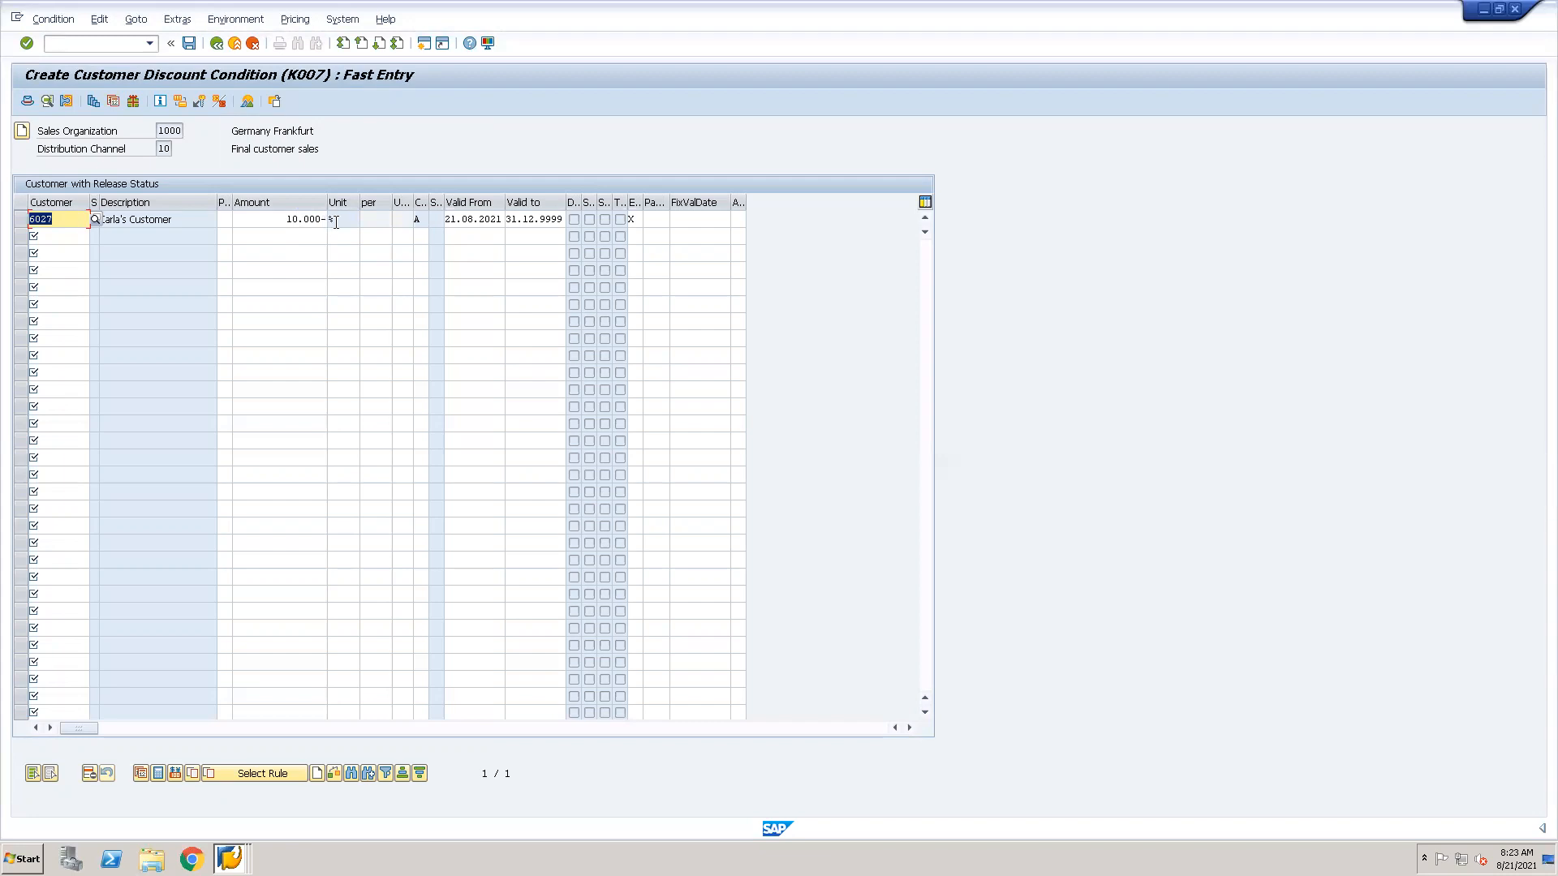
Examine the sign of the amount and the unit in the new K007 discount line.
{"action": "left_click_drag", "start_coordinate": [287, 219], "coordinate": [328, 219]}
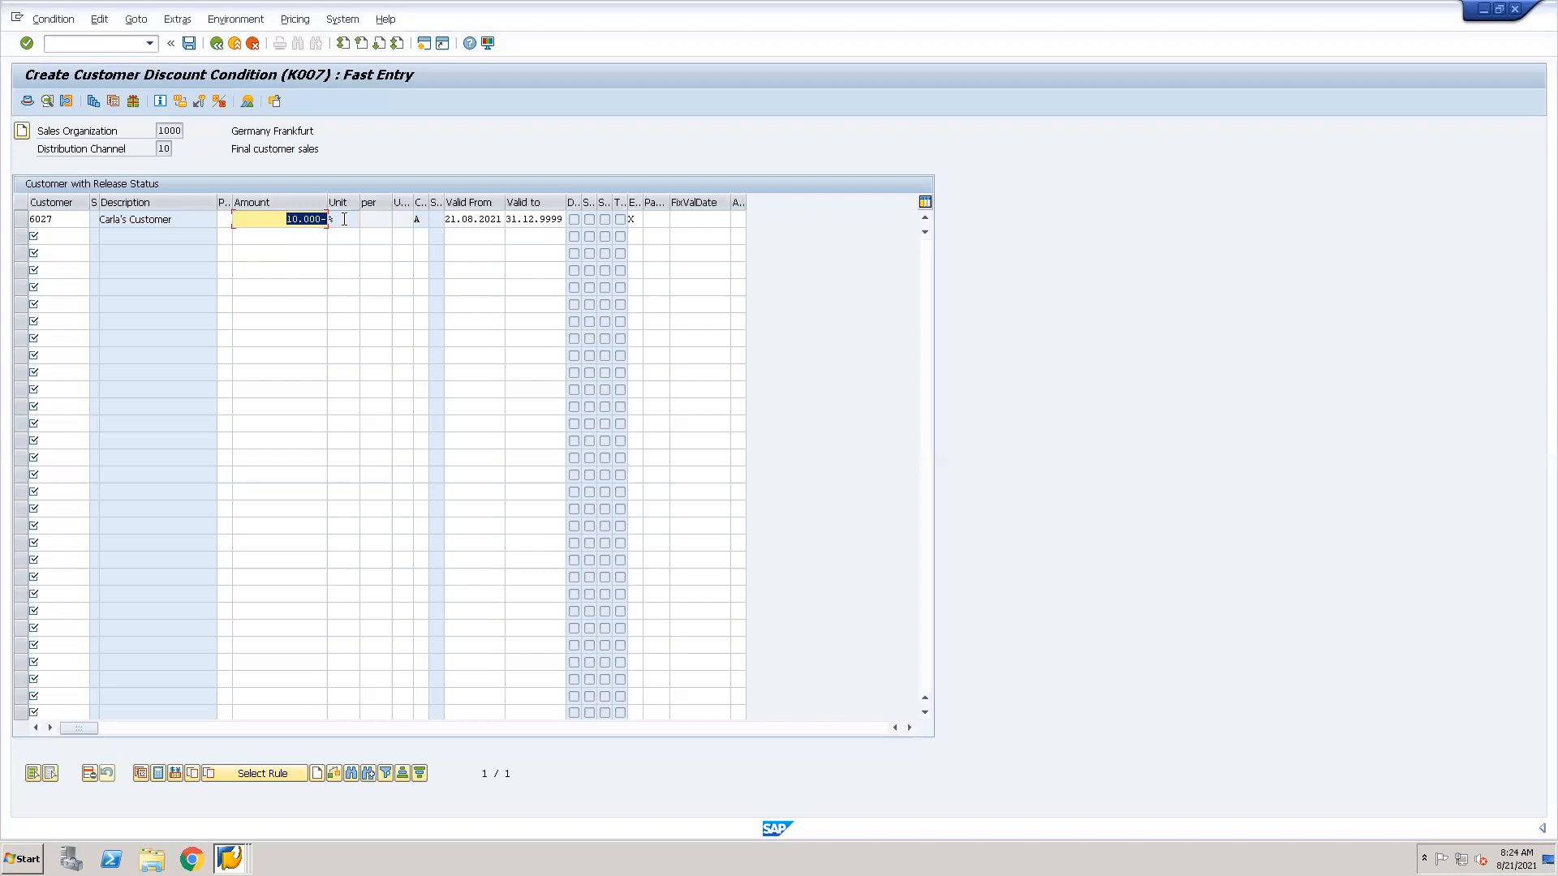
{"action": "key", "text": "Tab"}
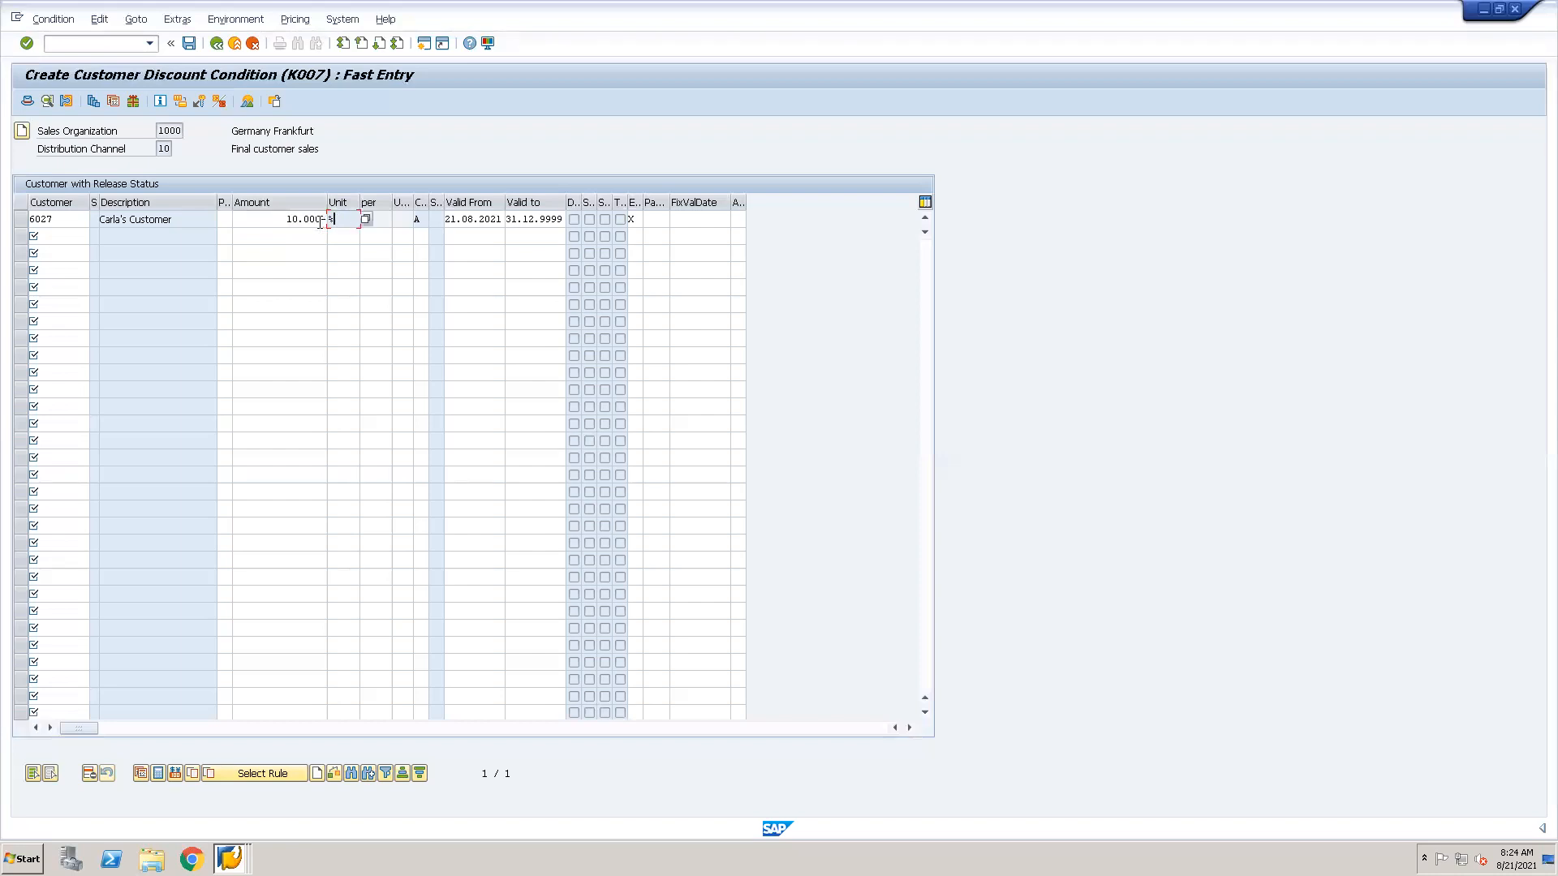
{"action": "key", "text": "shift+Tab"}
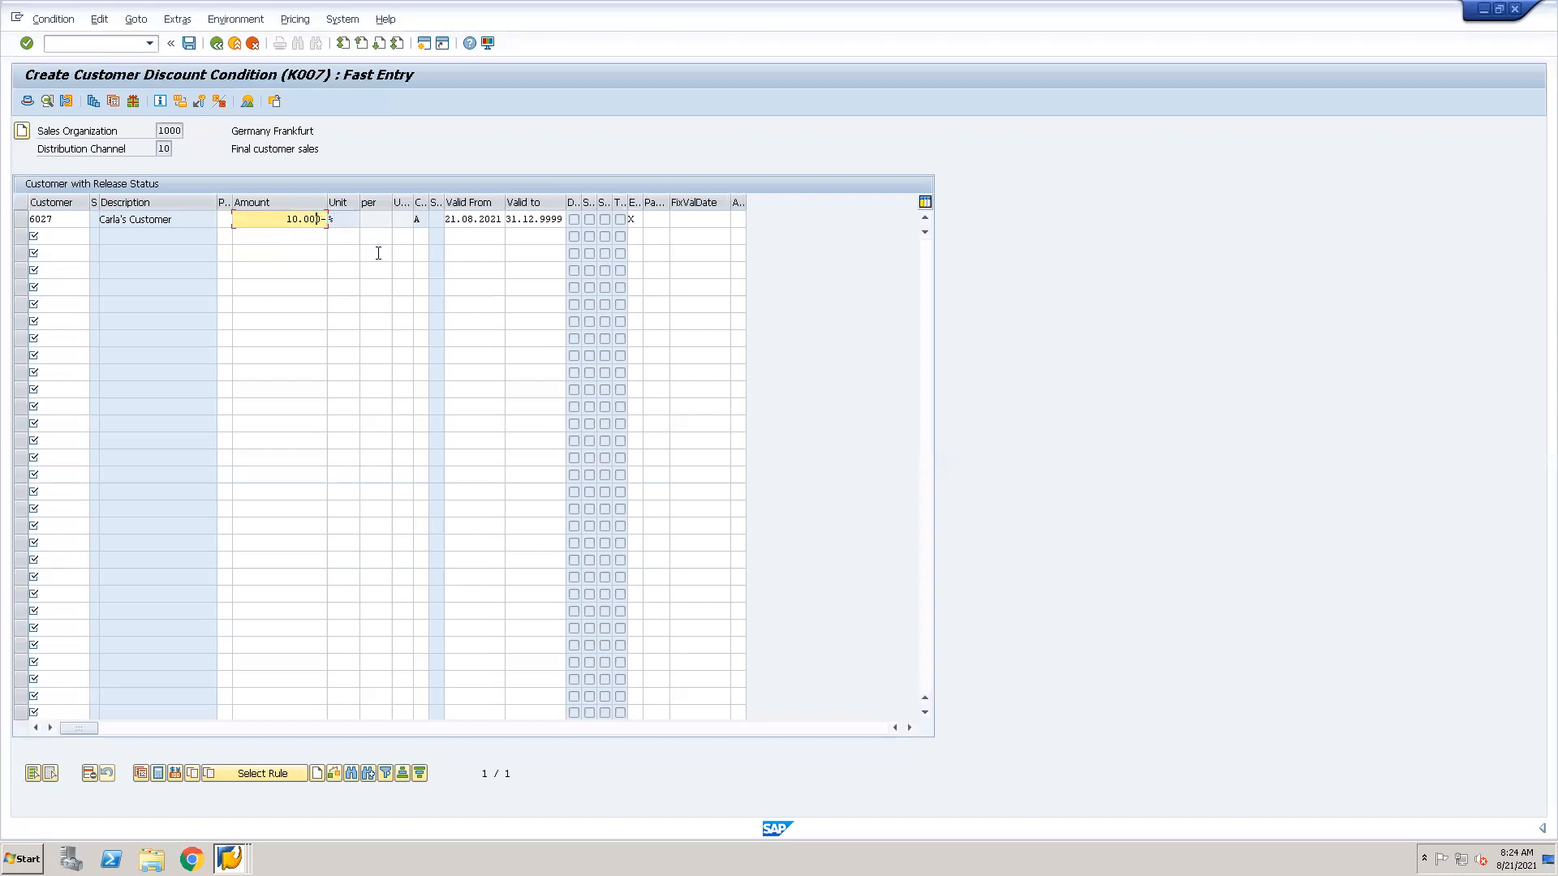
Switch to the condition type details session and display condition type PR00 in place of K007.
{"action": "key", "text": "alt+Tab"}
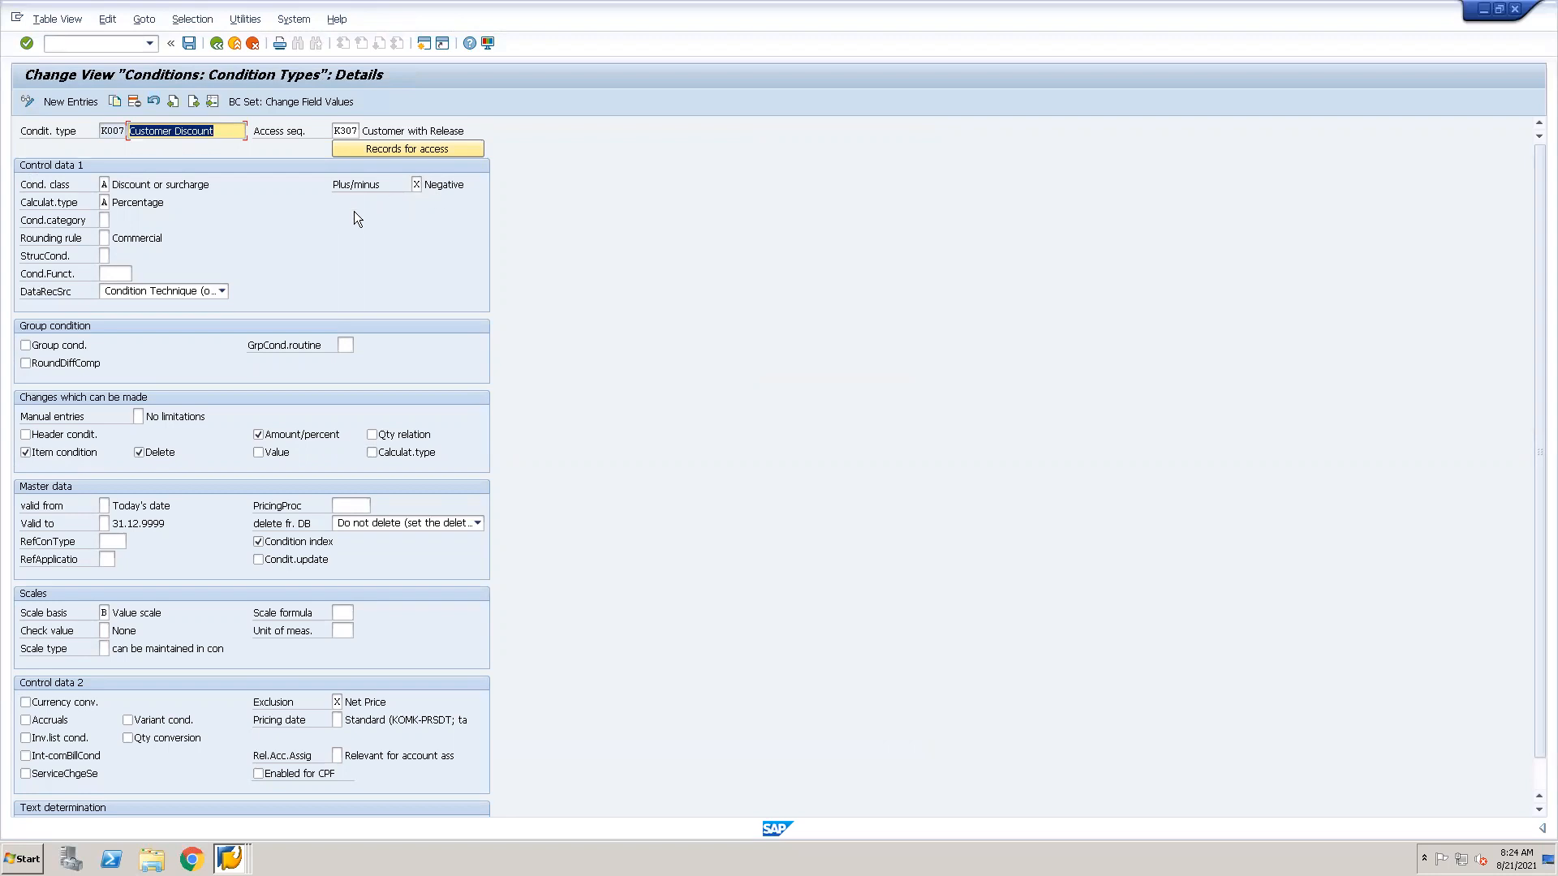
{"action": "left_click", "coordinate": [212, 100]}
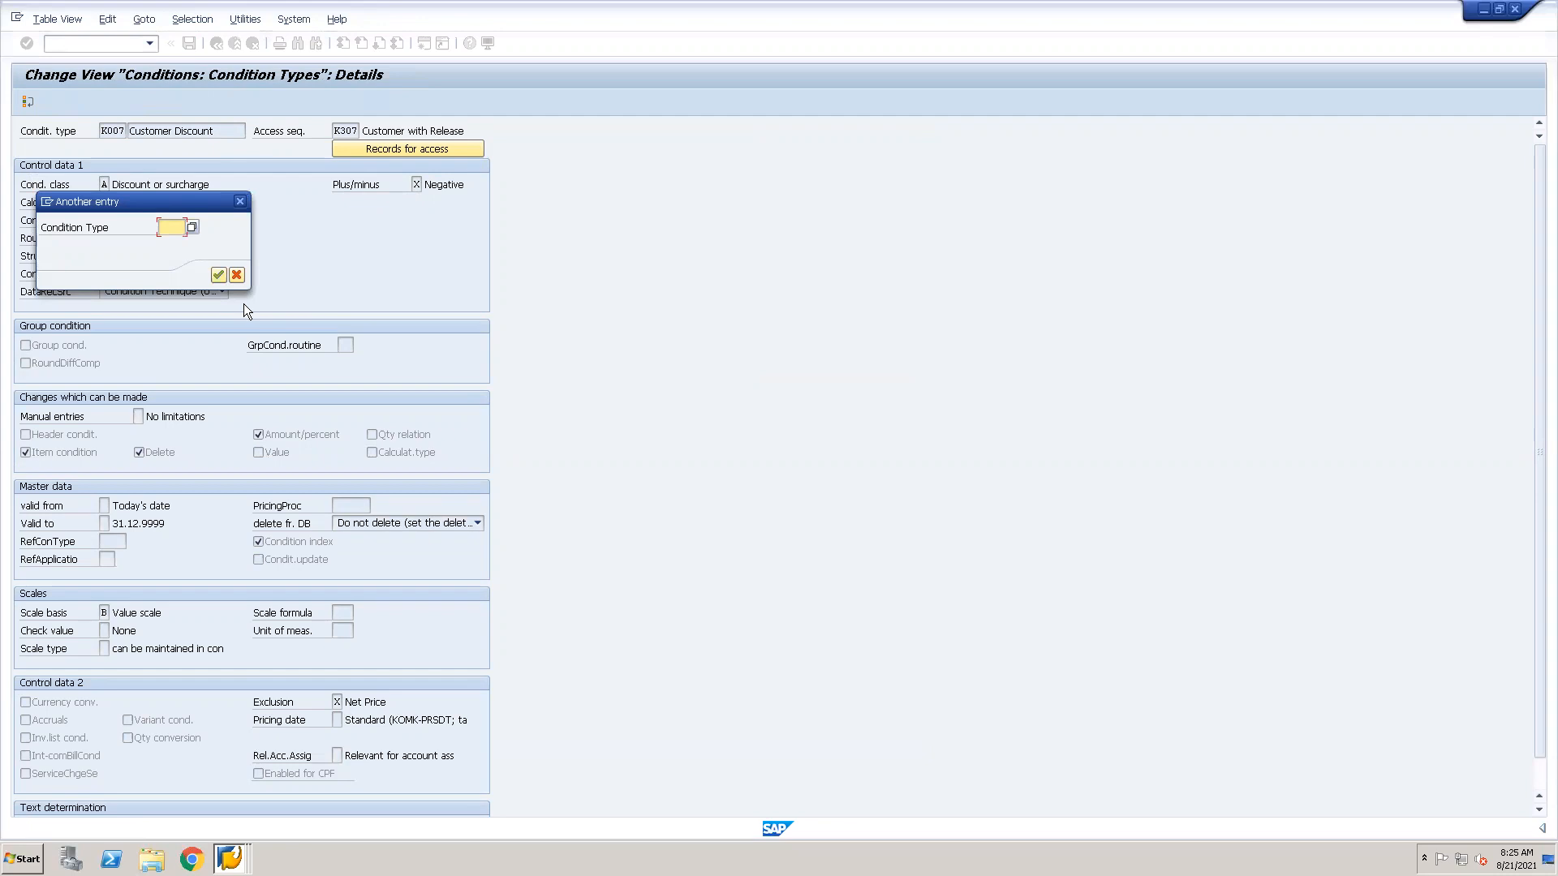
{"action": "type", "text": "pr00"}
{"action": "key", "text": "Return"}
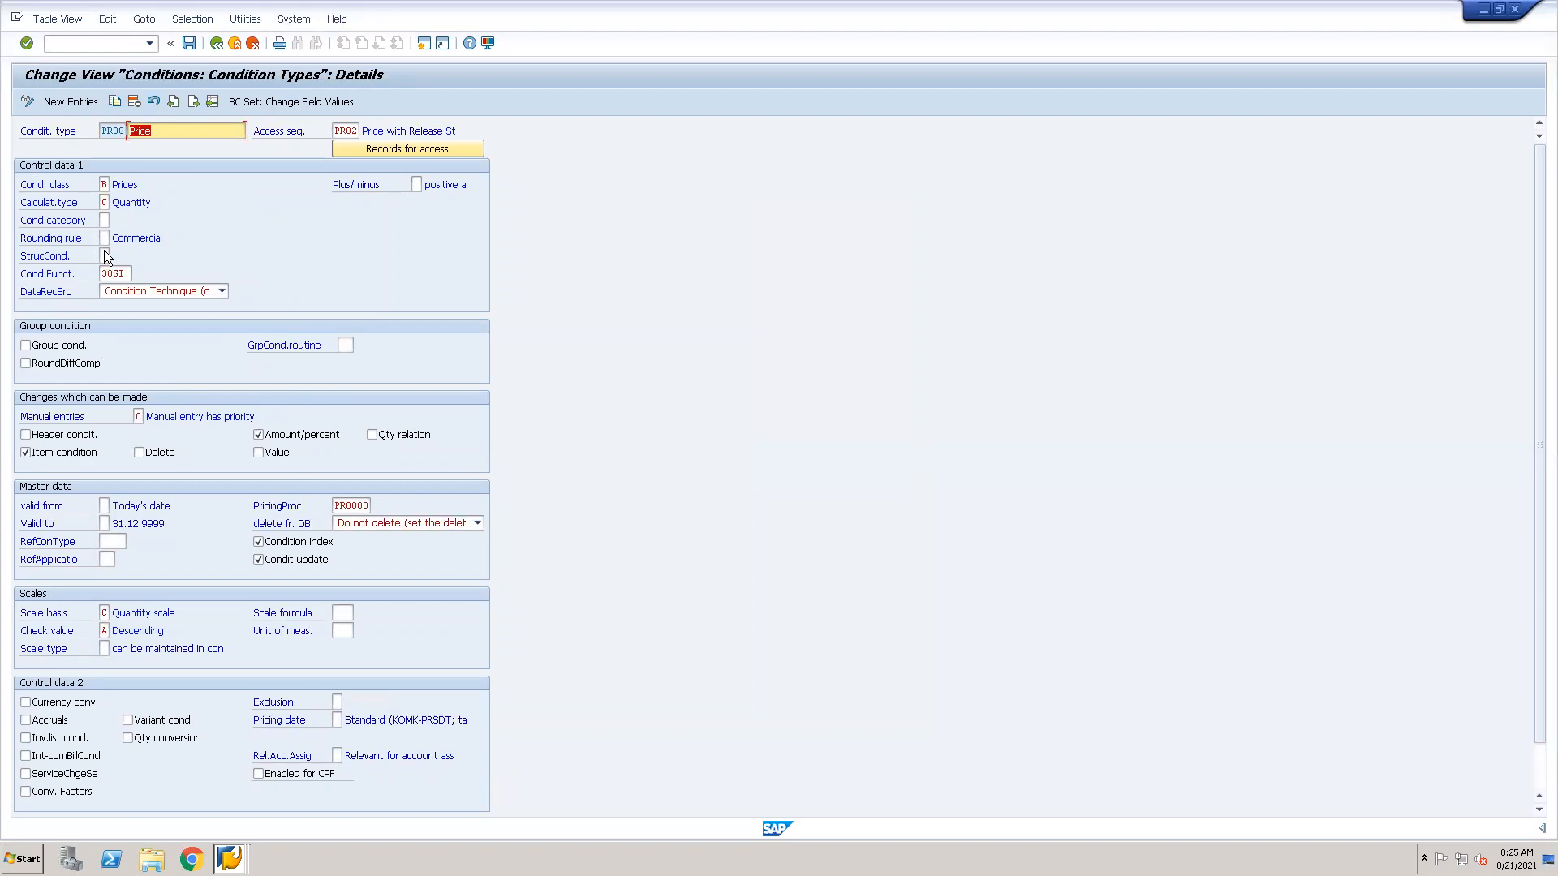
Review the condition category options for PR00, including D (Tax), and close the list with the category left blank.
{"action": "left_click", "coordinate": [103, 219]}
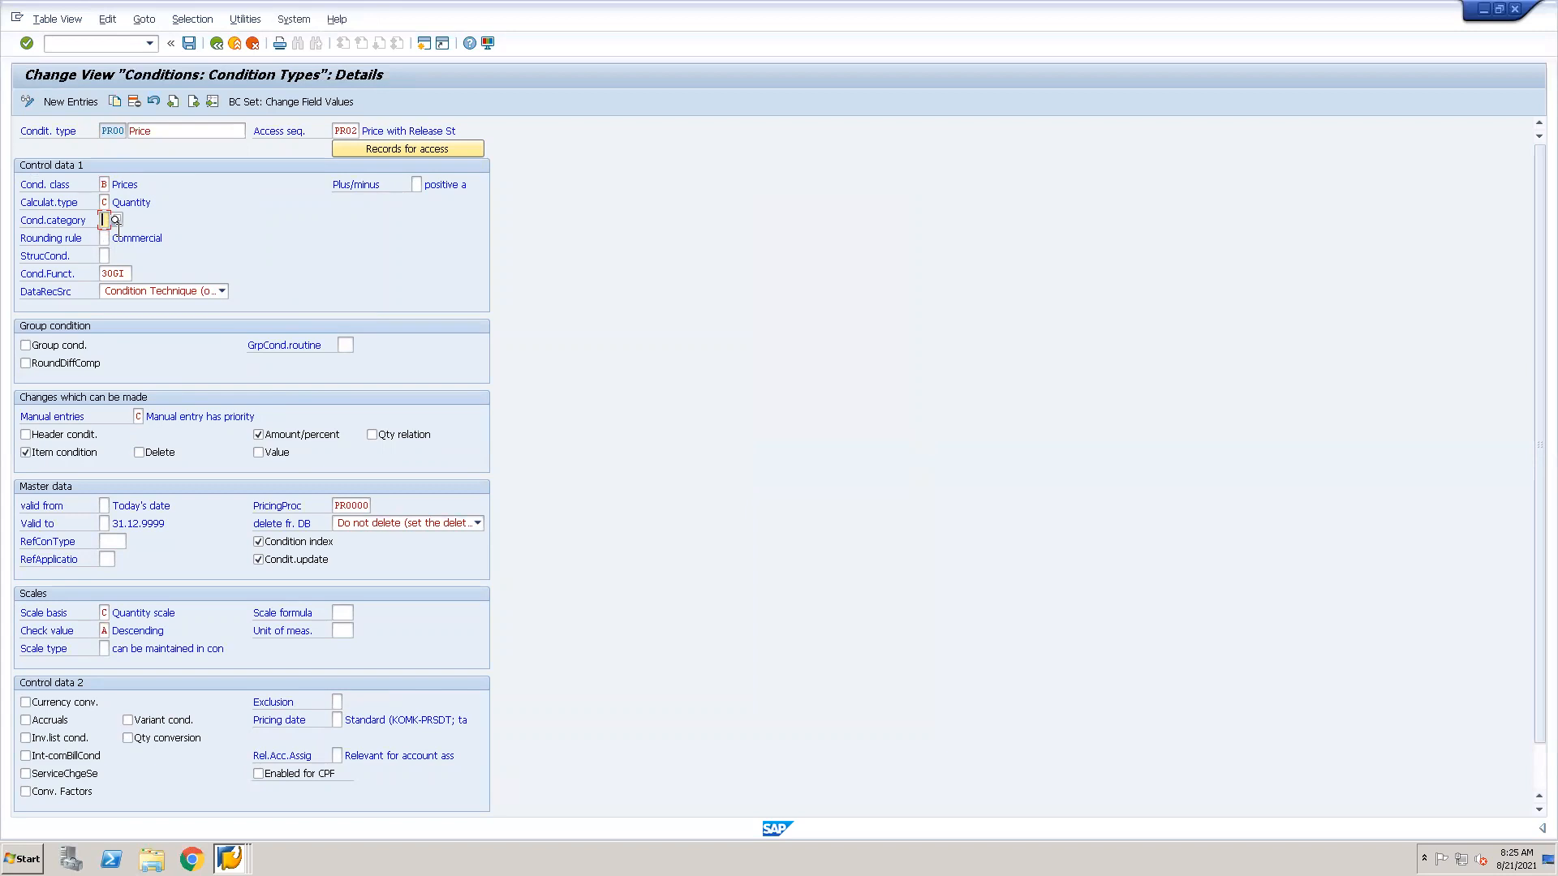
{"action": "left_click", "coordinate": [115, 220]}
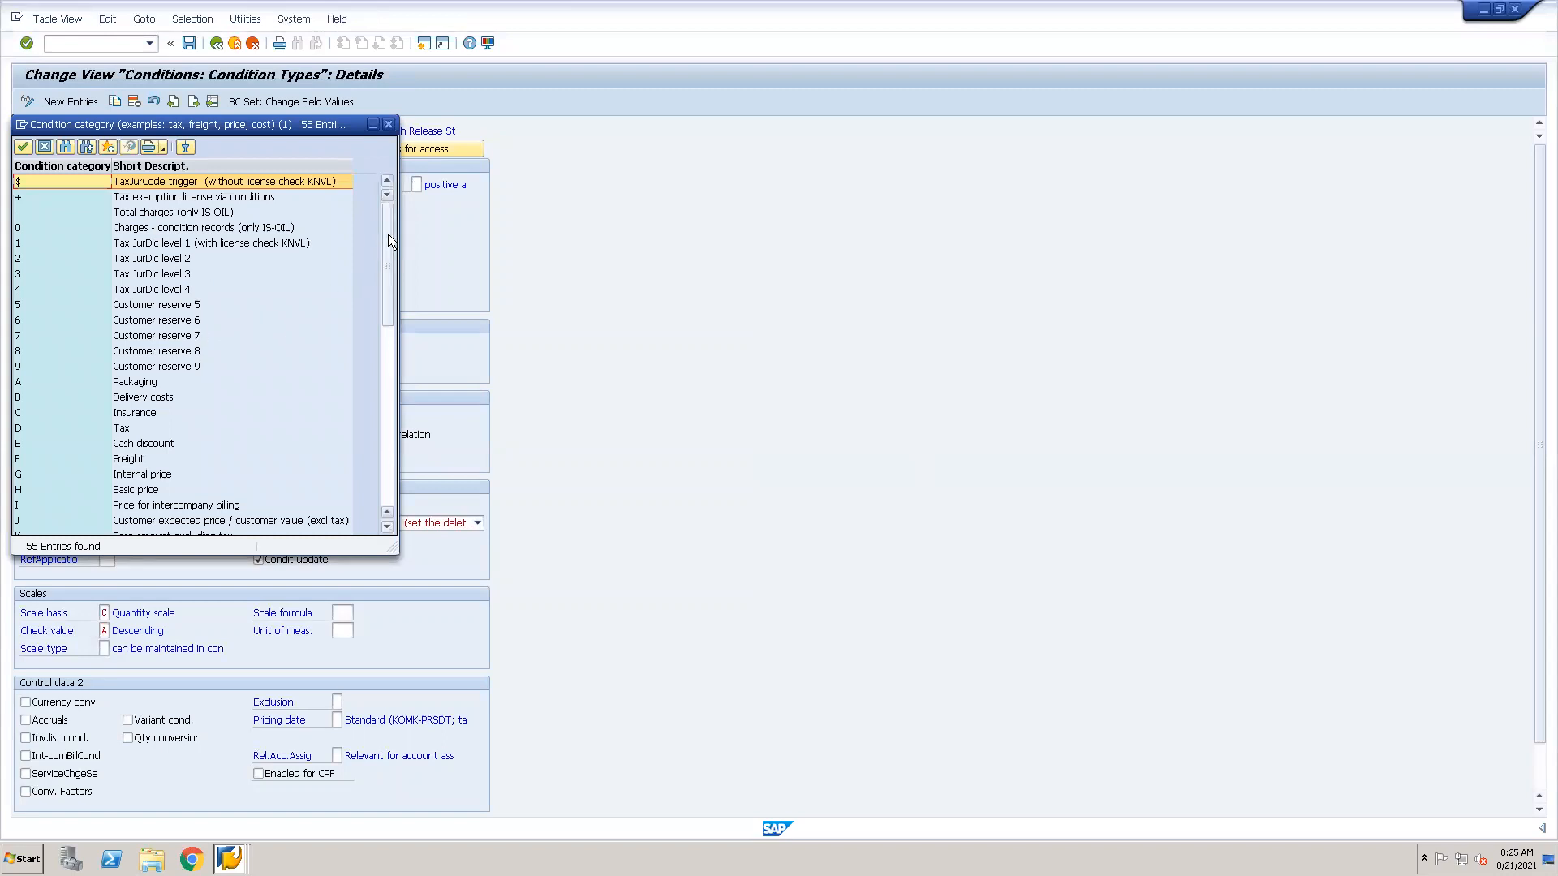
{"action": "scroll", "coordinate": [389, 281], "scroll_direction": "down", "scroll_amount": 3}
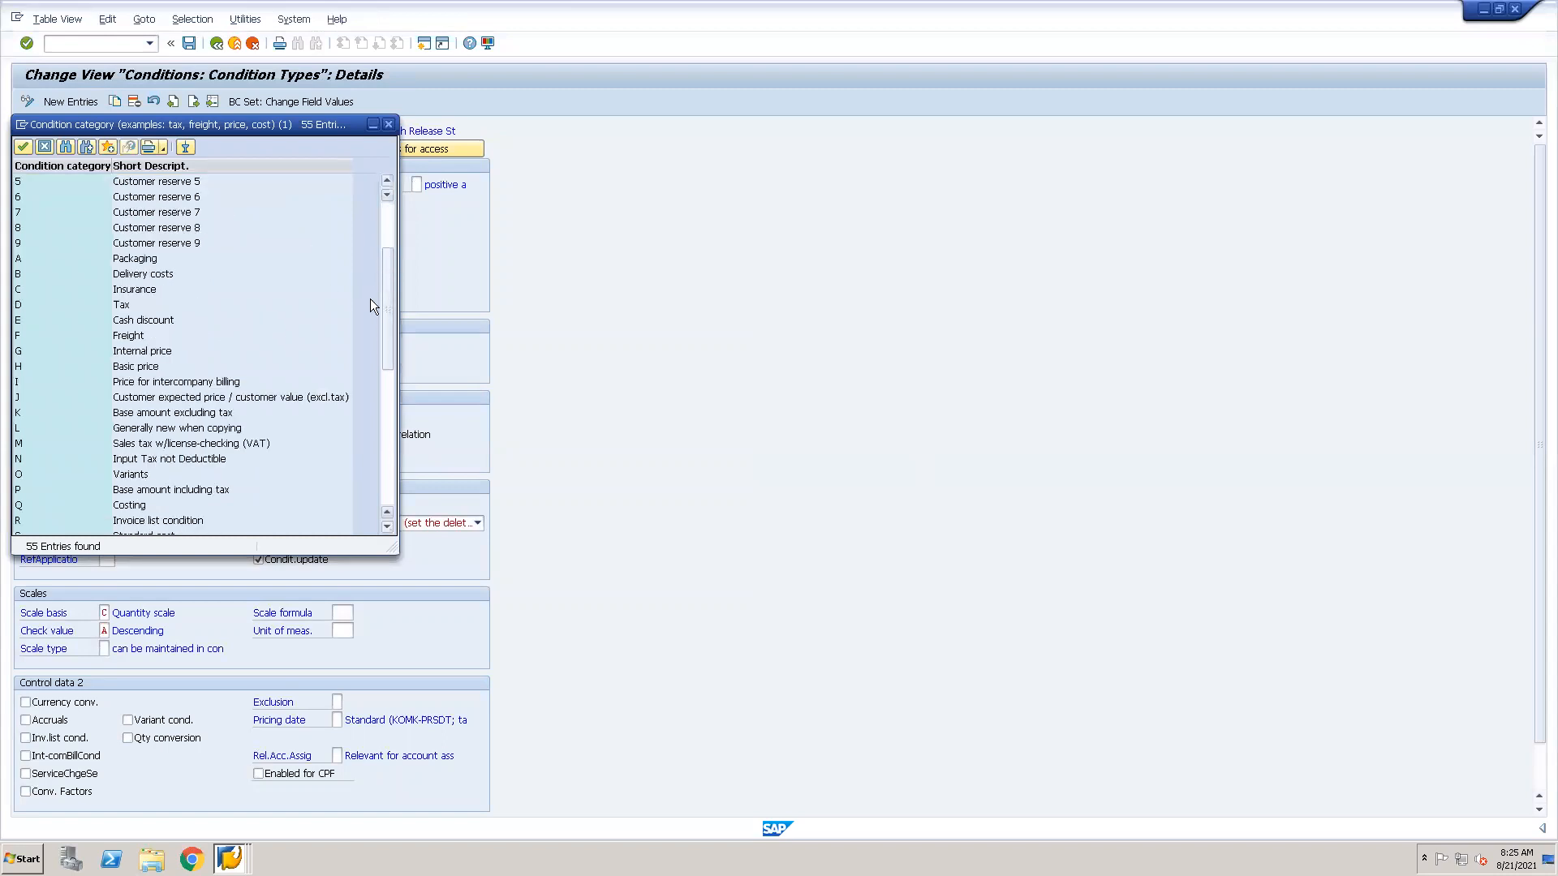
{"action": "left_click", "coordinate": [122, 306]}
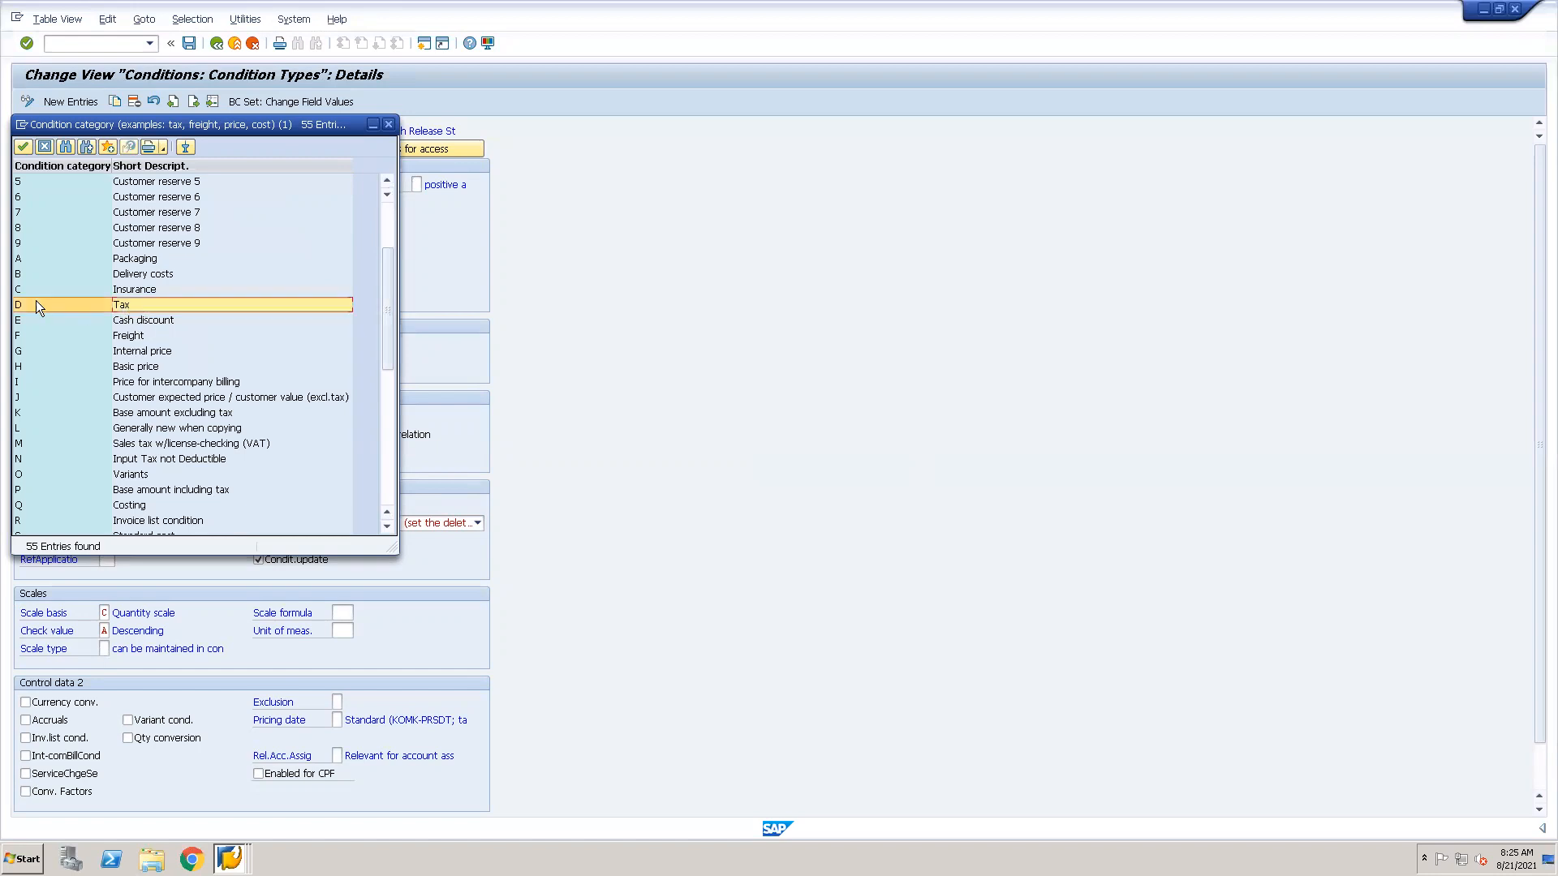
{"action": "left_click", "coordinate": [24, 146]}
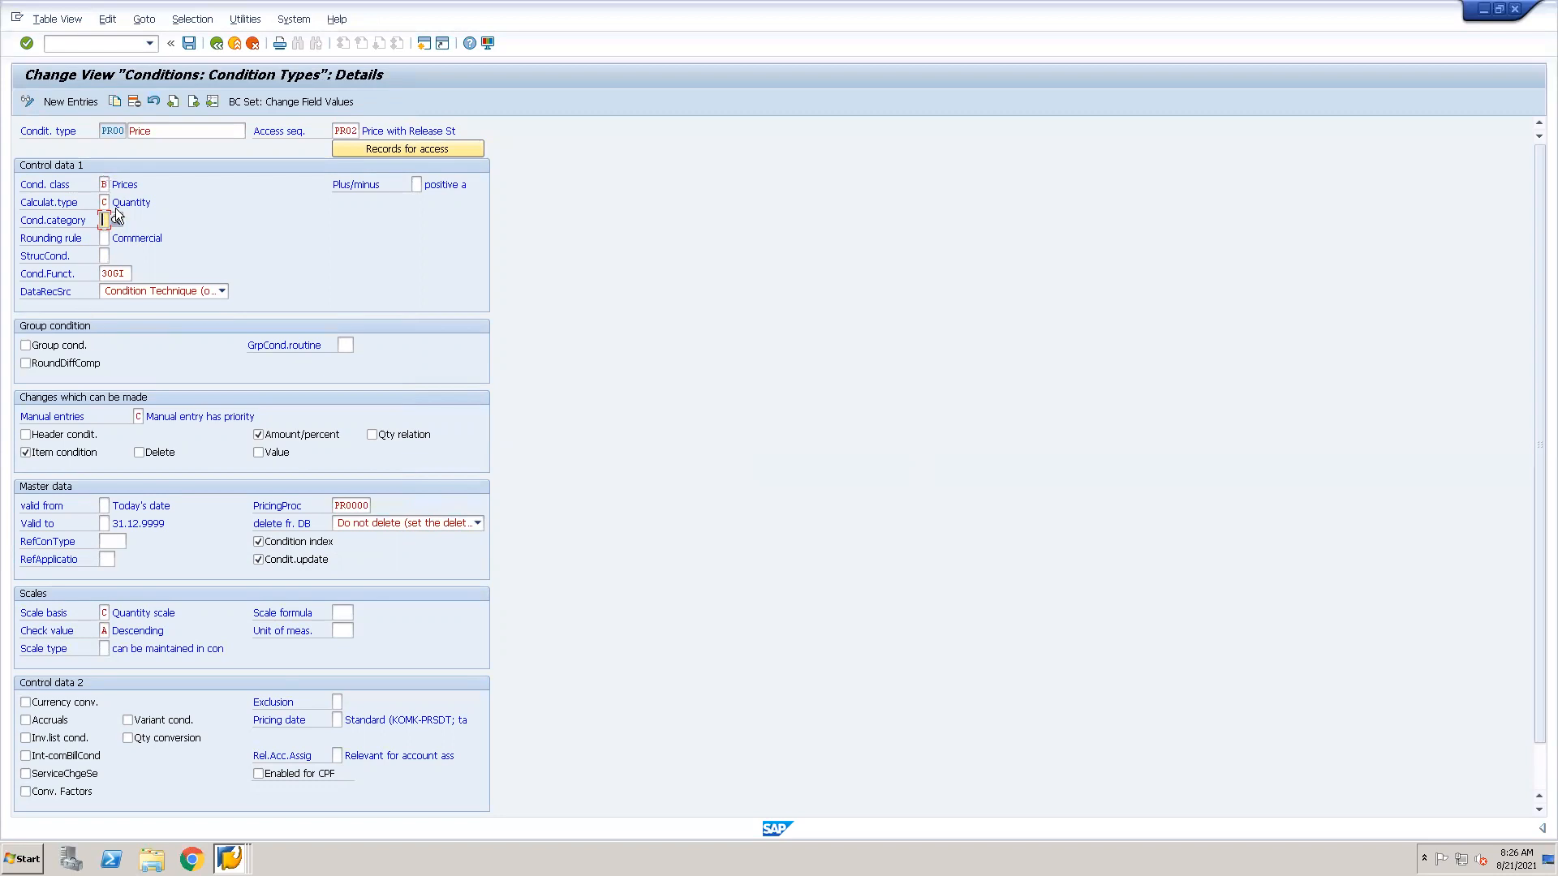
Display condition type MWST in place of PR00 and examine its condition class and condition category.
{"action": "left_click", "coordinate": [212, 103]}
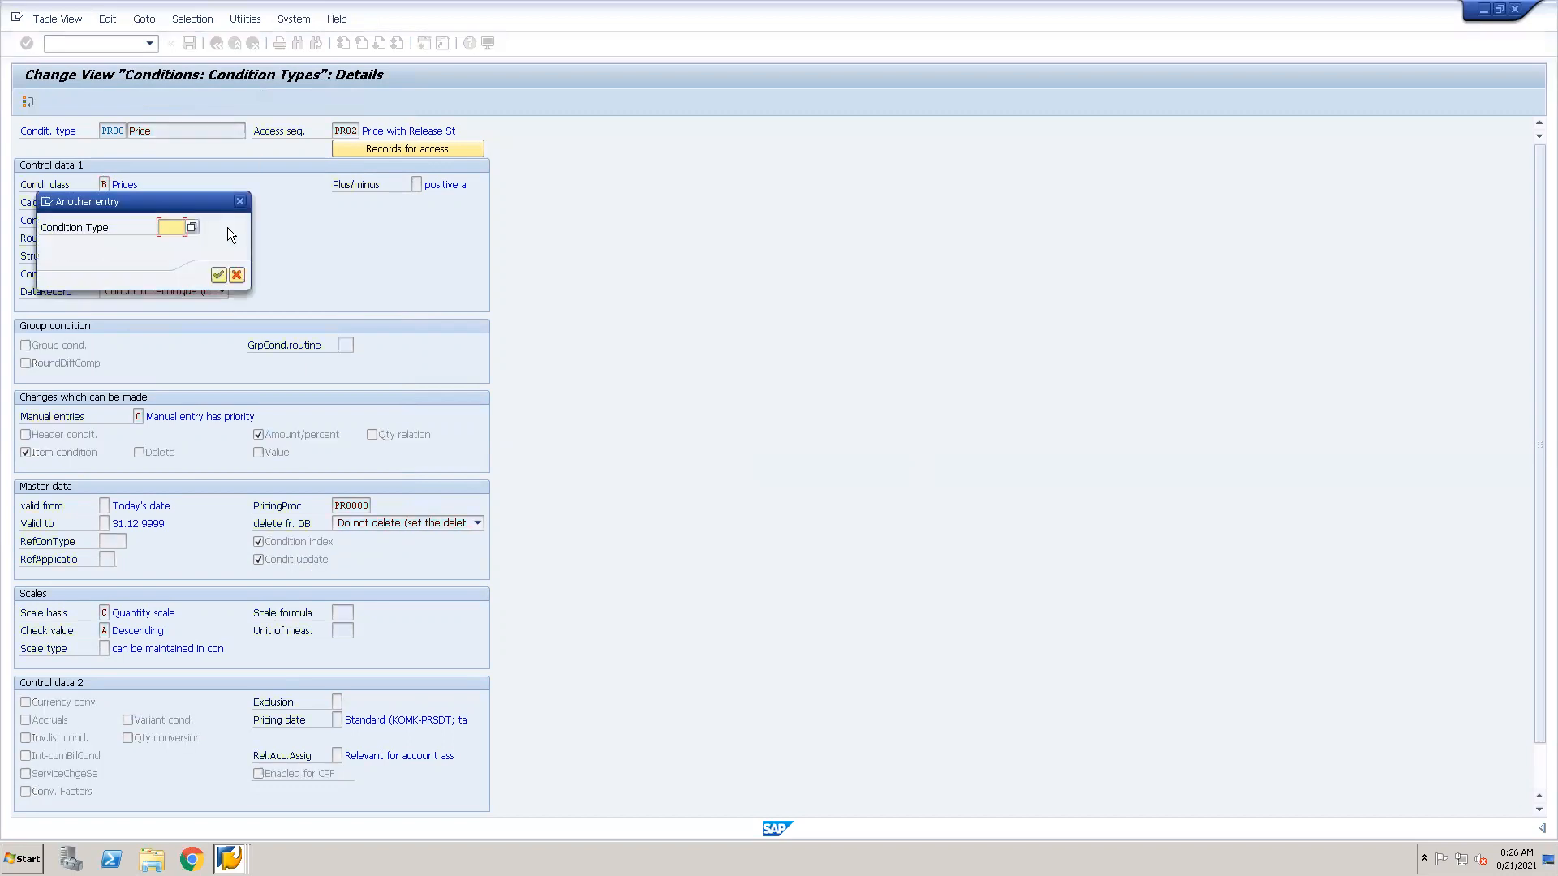
{"action": "type", "text": "mwst"}
{"action": "key", "text": "Return"}
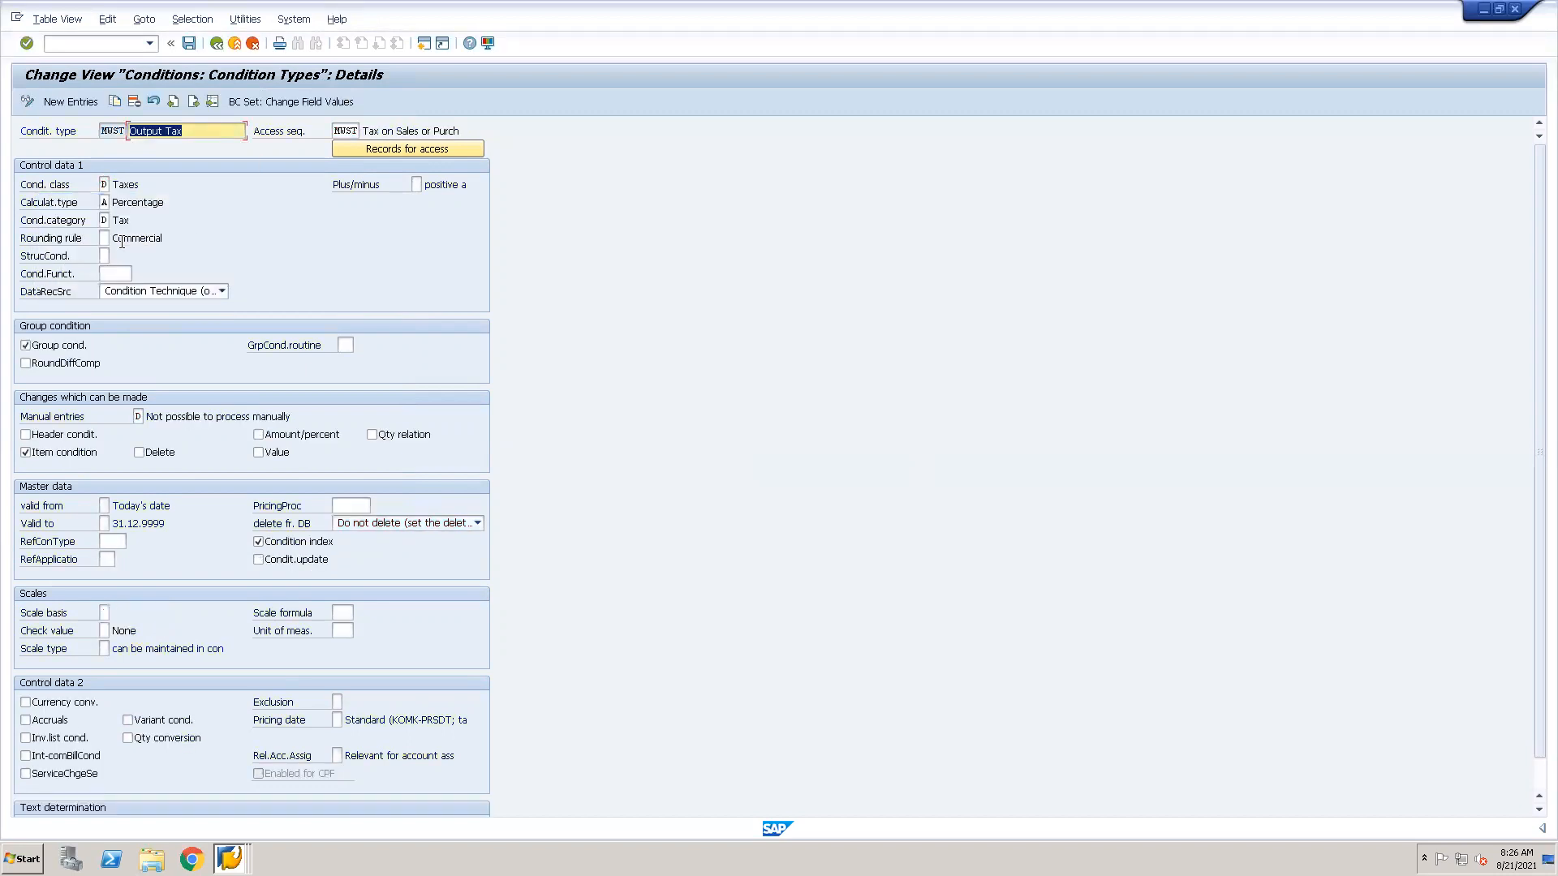
{"action": "left_click", "coordinate": [104, 220]}
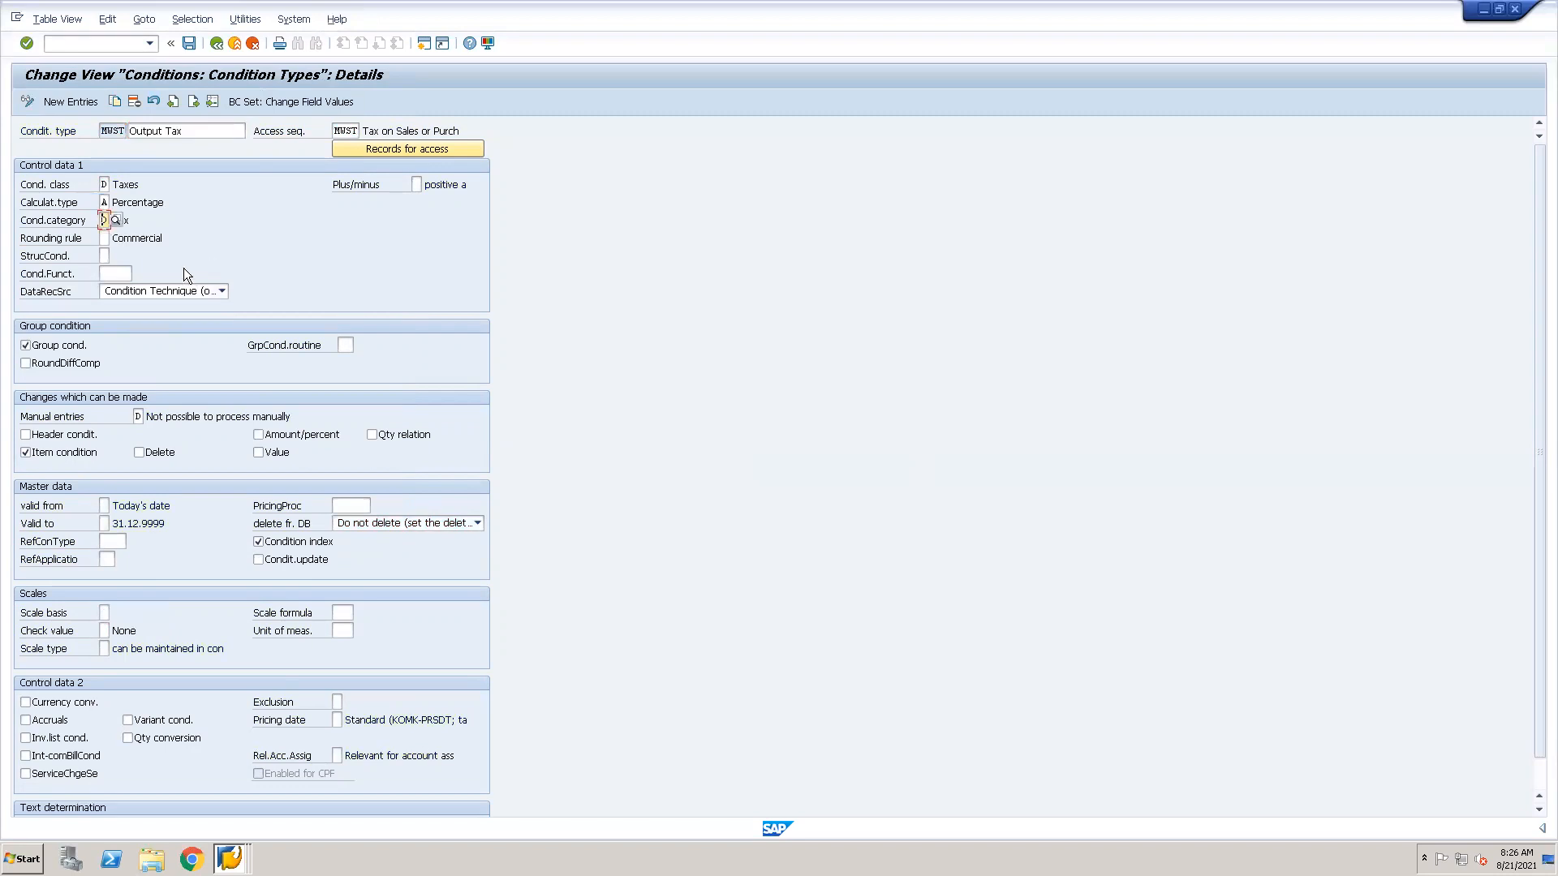
{"action": "left_click", "coordinate": [104, 184]}
{"action": "left_click", "coordinate": [104, 220]}
Display condition type CIC3 in place of MWST and examine its condition category.
{"action": "left_click", "coordinate": [212, 101]}
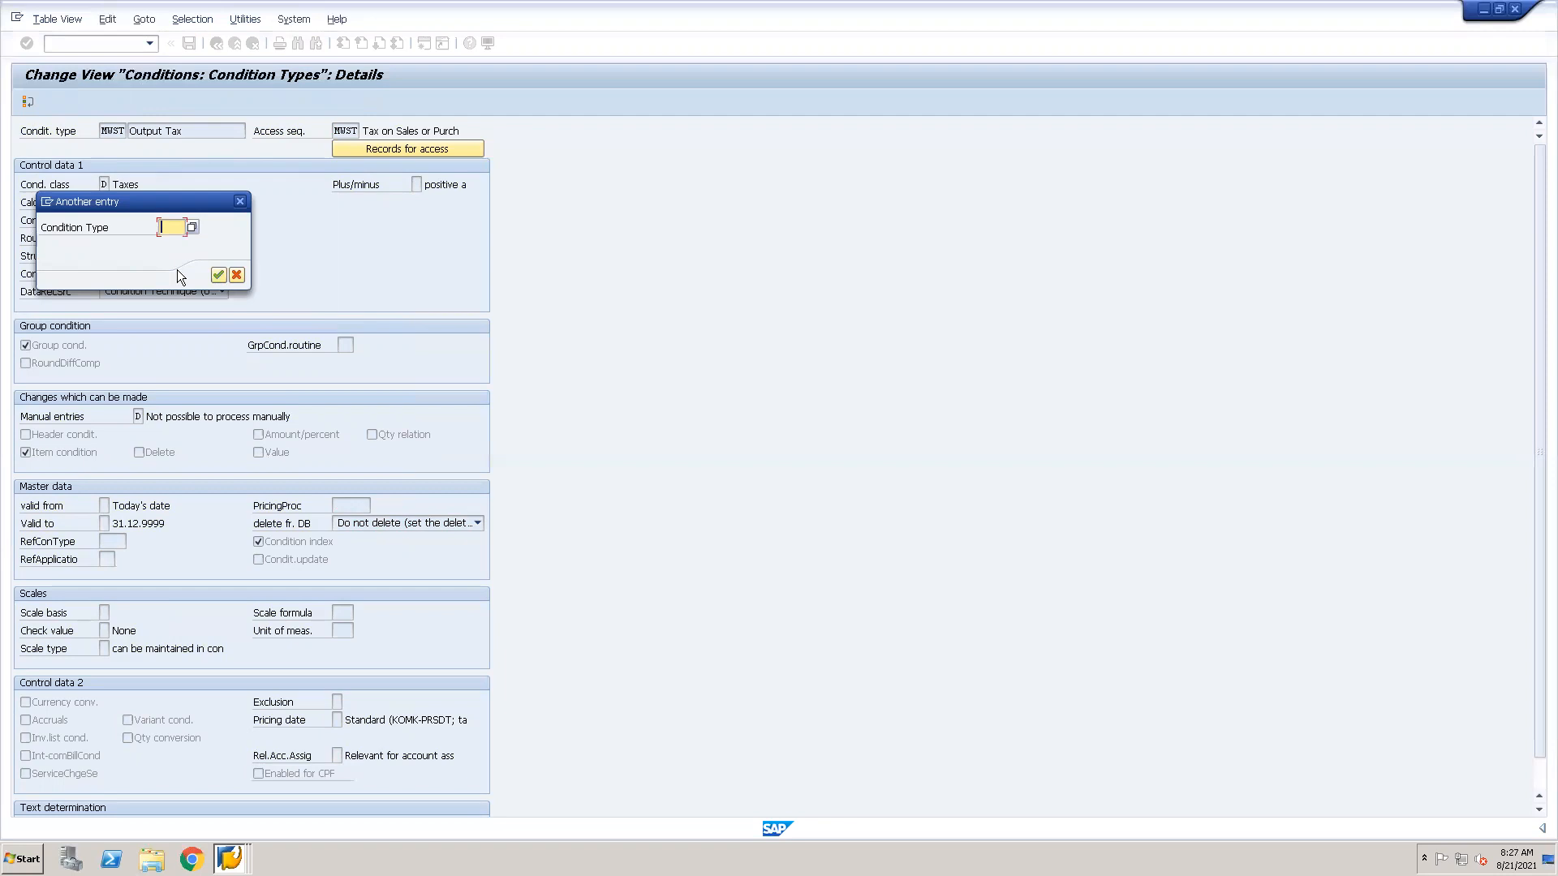
{"action": "type", "text": "C3"}
{"action": "key", "text": "Return"}
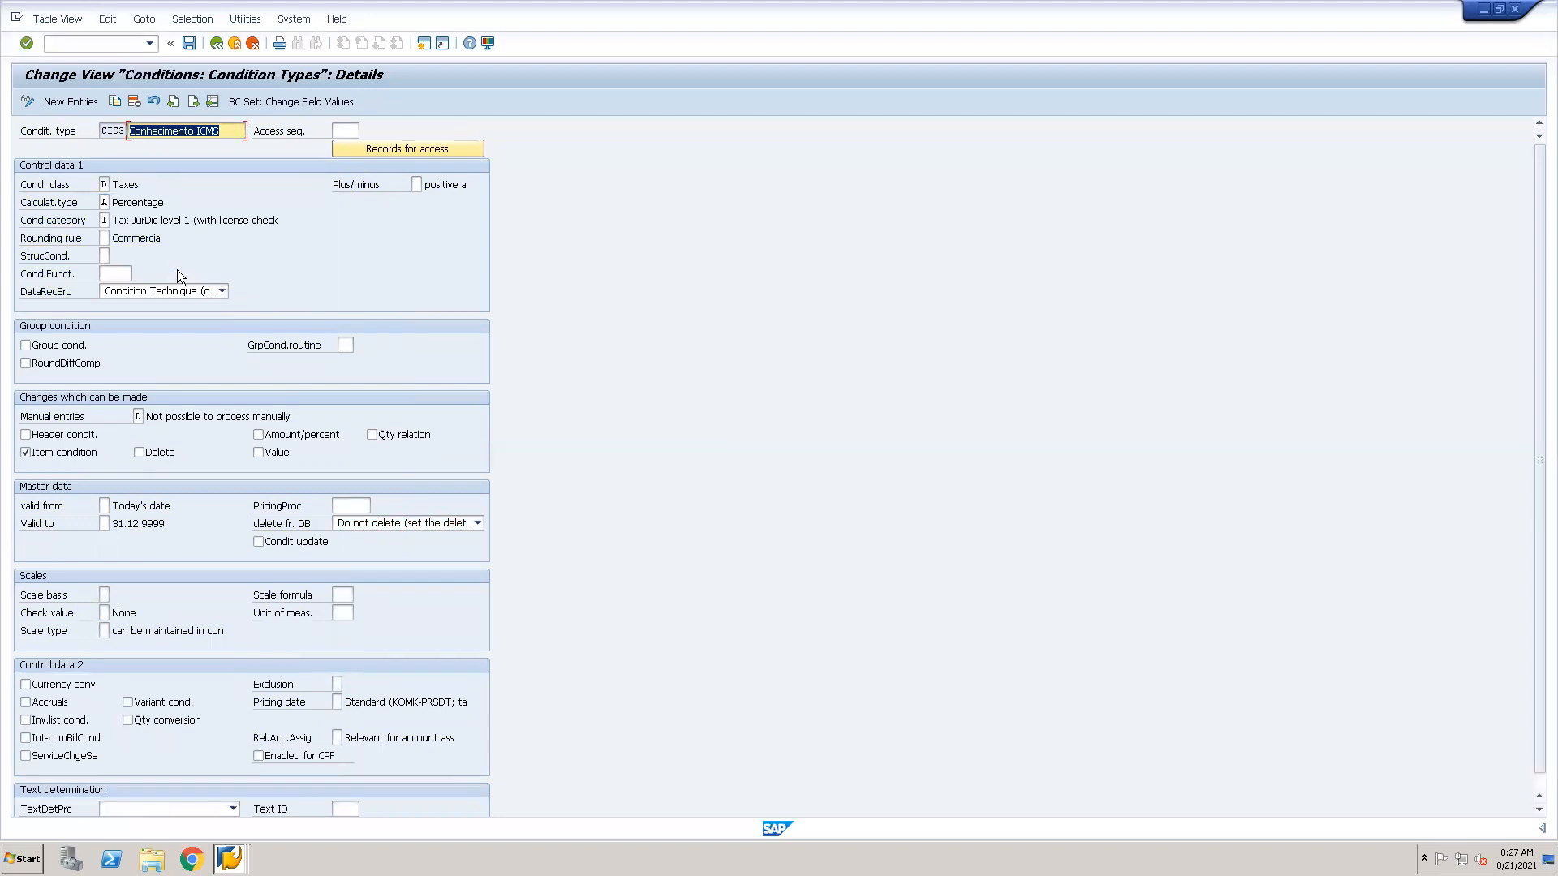
{"action": "left_click", "coordinate": [105, 220]}
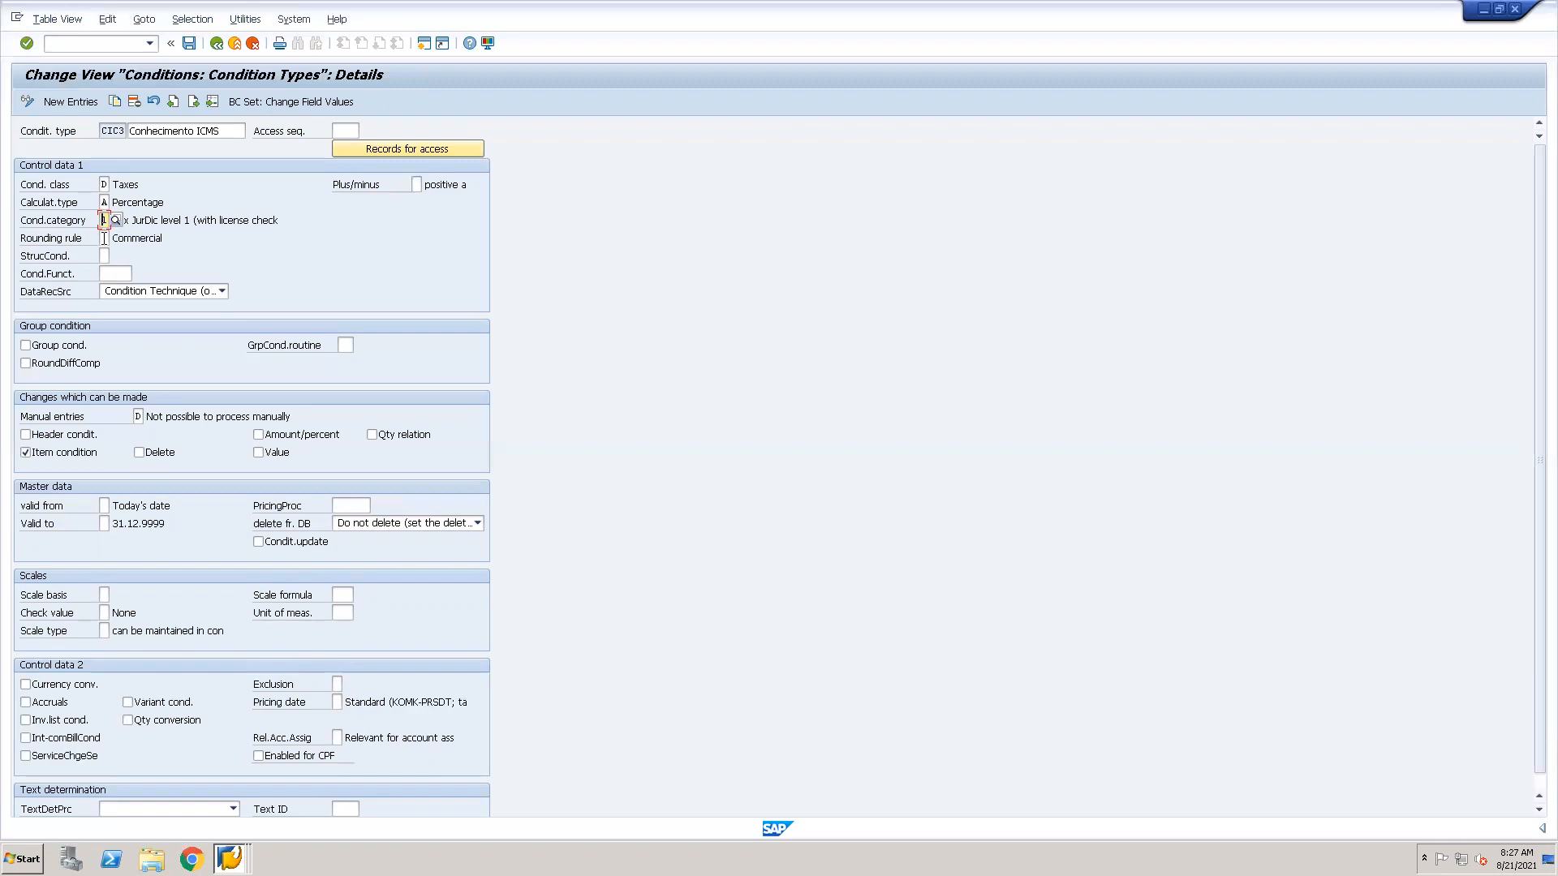
Review the rounding rule options Commercial, Round up and Round down, and close the list without choosing one.
{"action": "left_click", "coordinate": [104, 237]}
{"action": "left_click", "coordinate": [113, 237]}
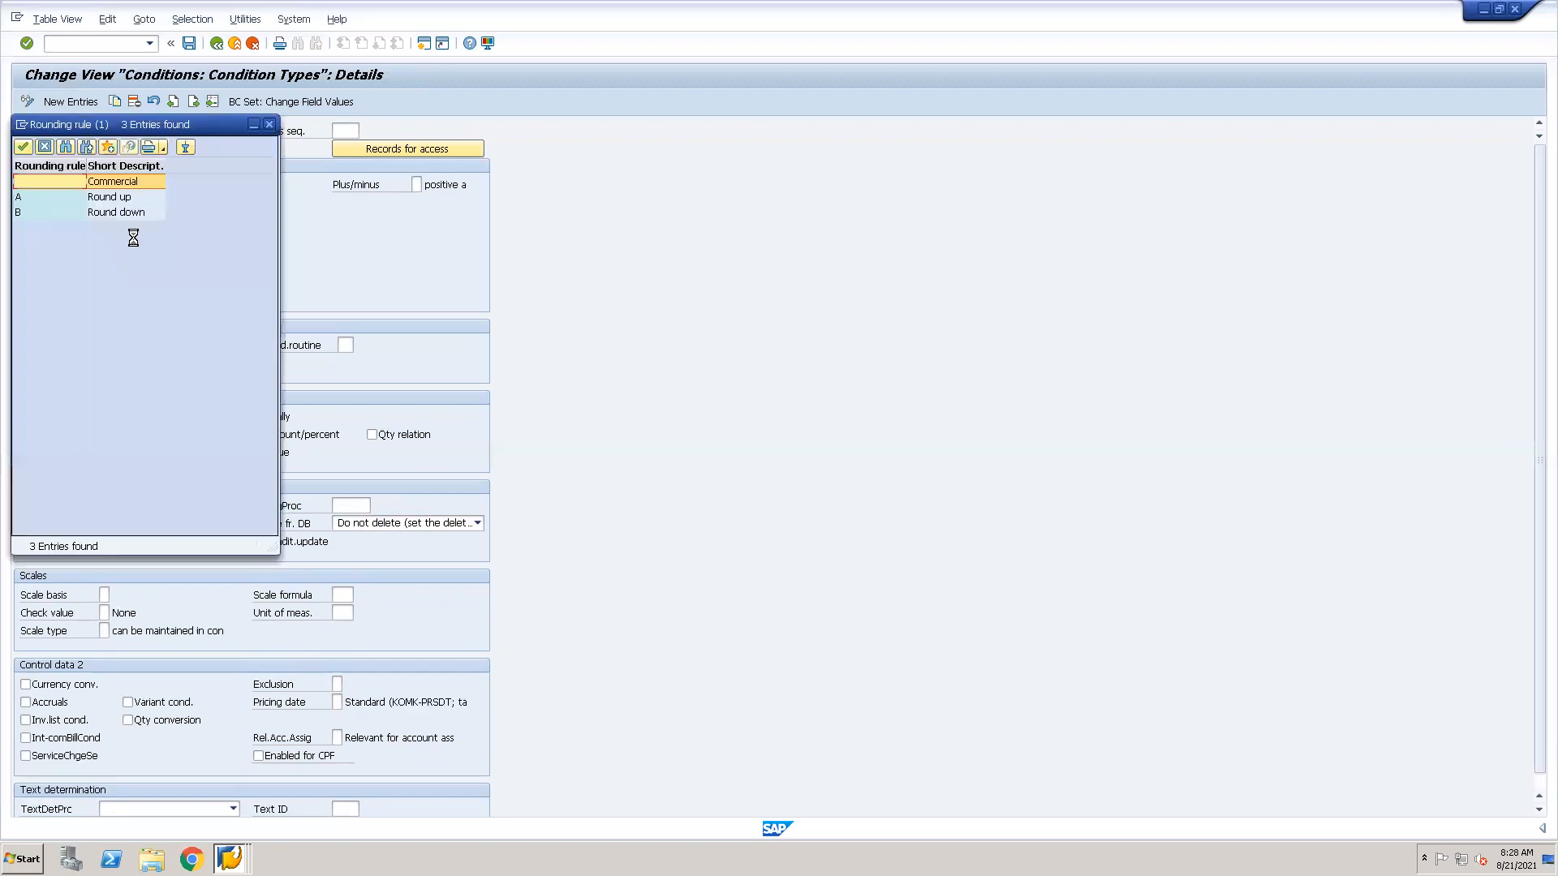
{"action": "left_click", "coordinate": [114, 196]}
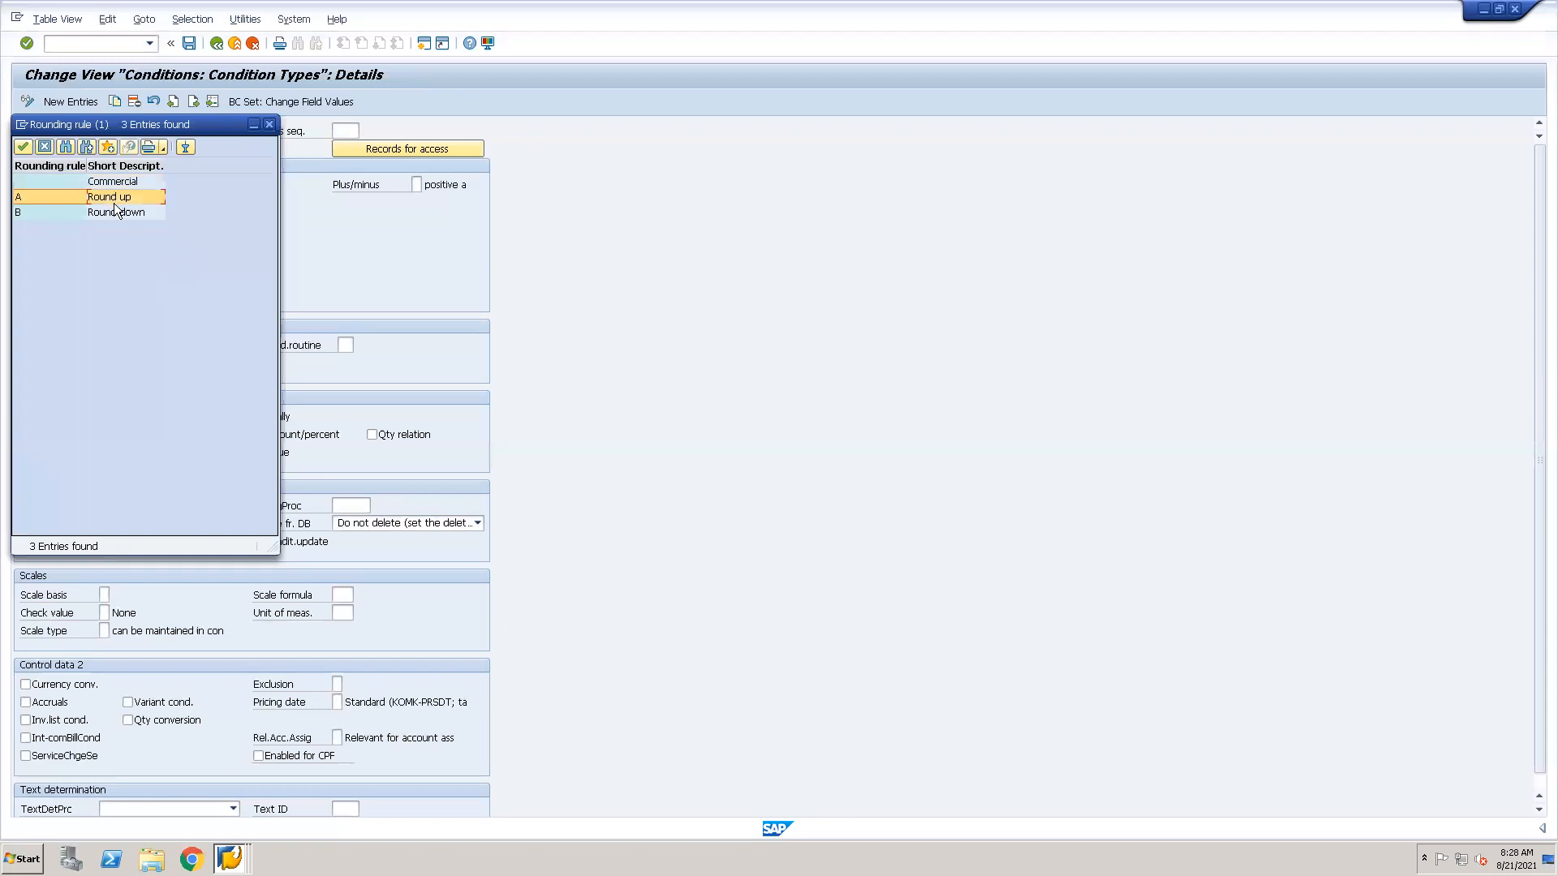
{"action": "left_click", "coordinate": [114, 211]}
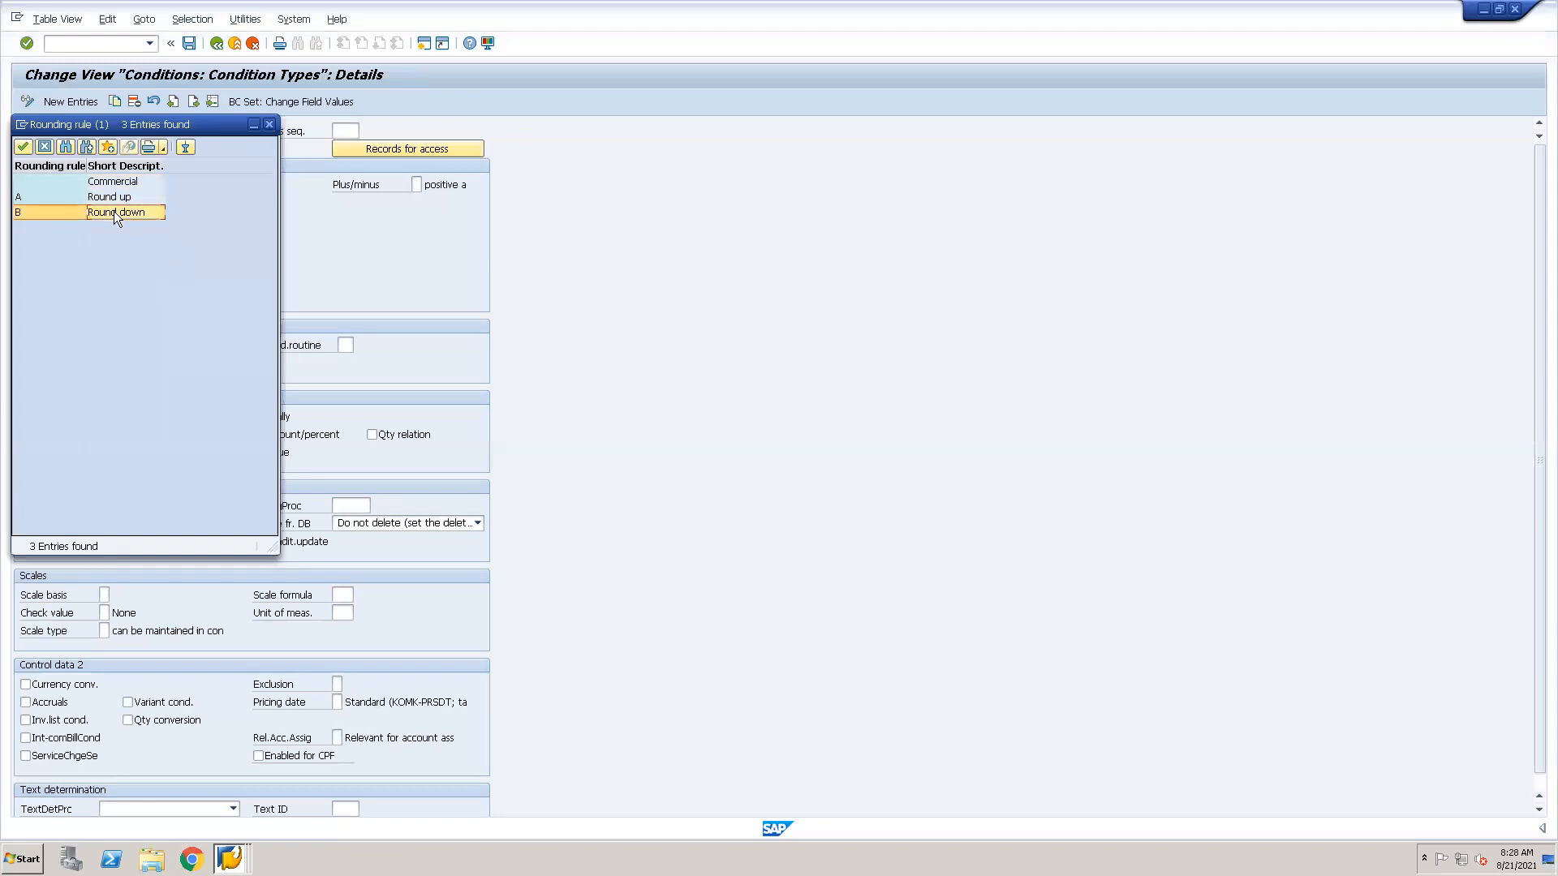
{"action": "left_click", "coordinate": [109, 196]}
{"action": "left_click", "coordinate": [103, 183]}
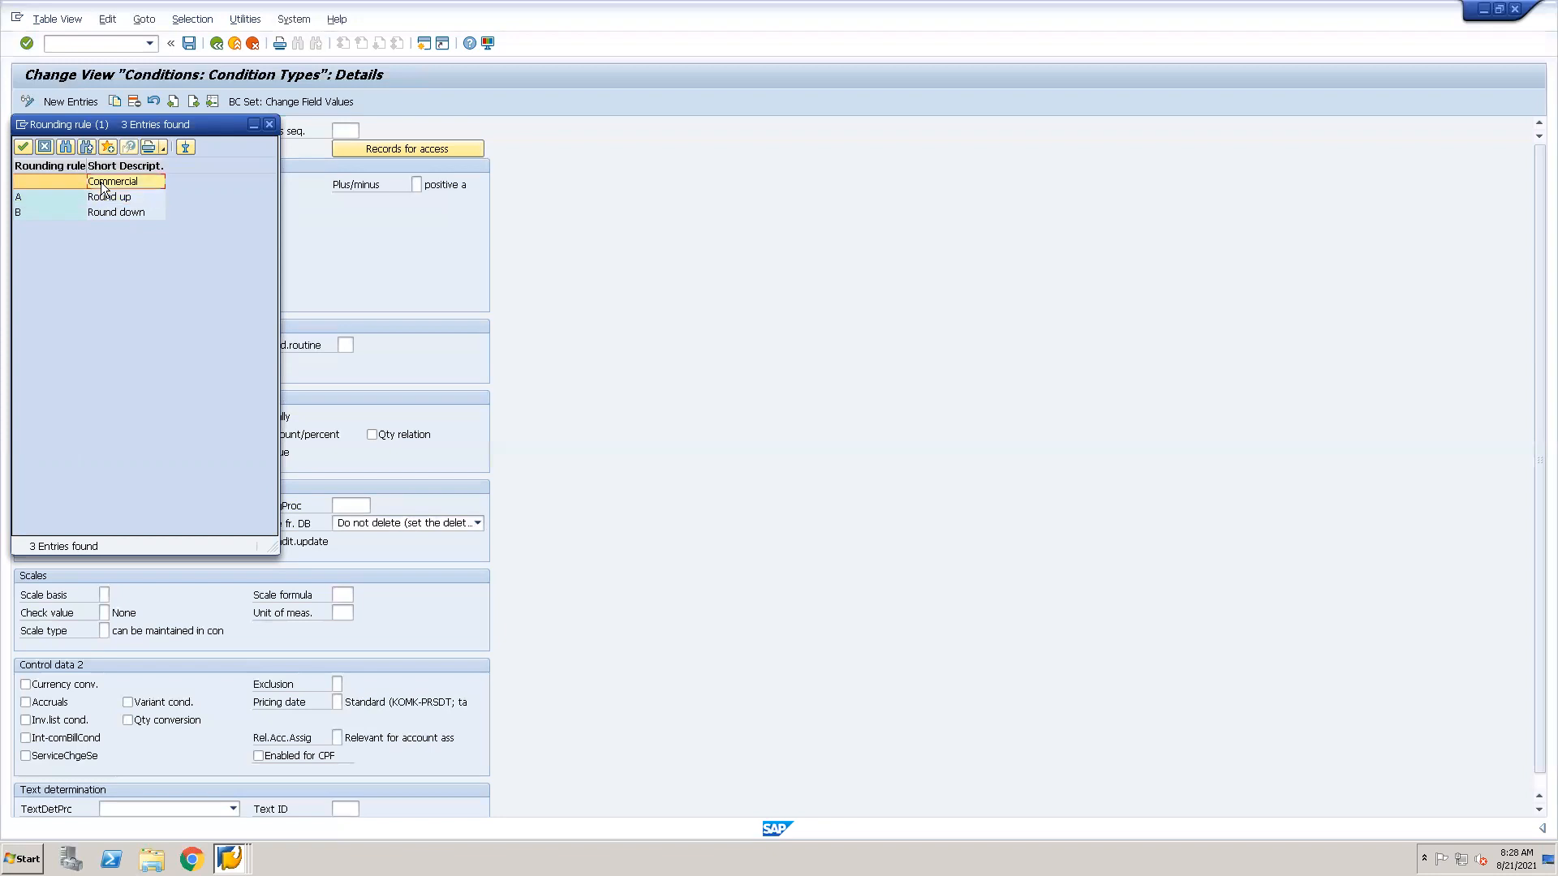
{"action": "left_click", "coordinate": [44, 146]}
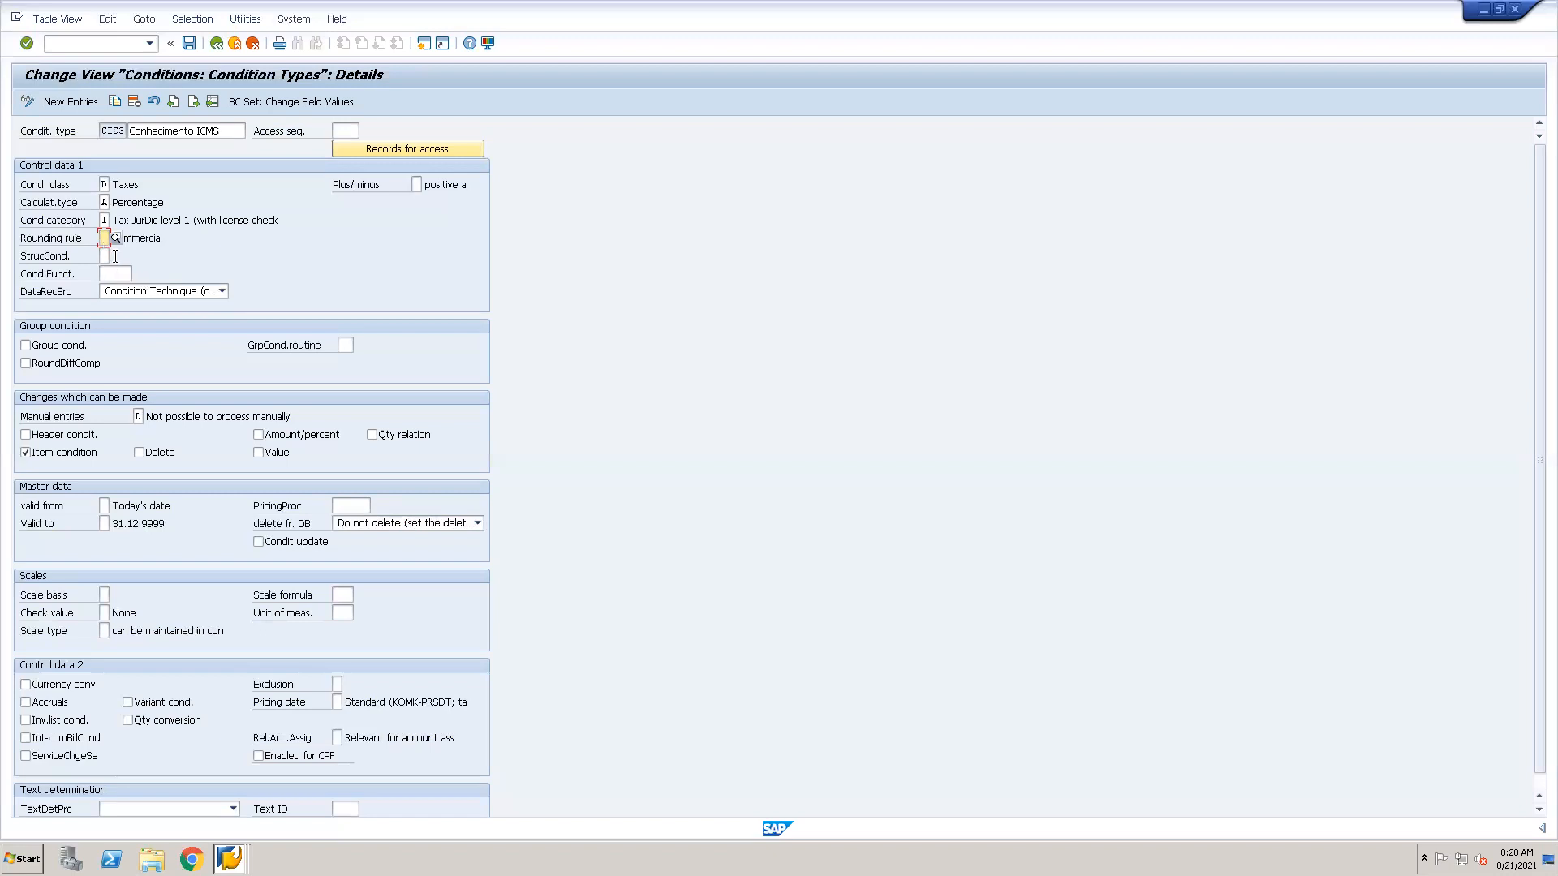
Read the field help for the structure condition, highlighting the sentence on bill of materials or configurable materials, and close it.
{"action": "left_click", "coordinate": [104, 256]}
{"action": "key", "text": "F1"}
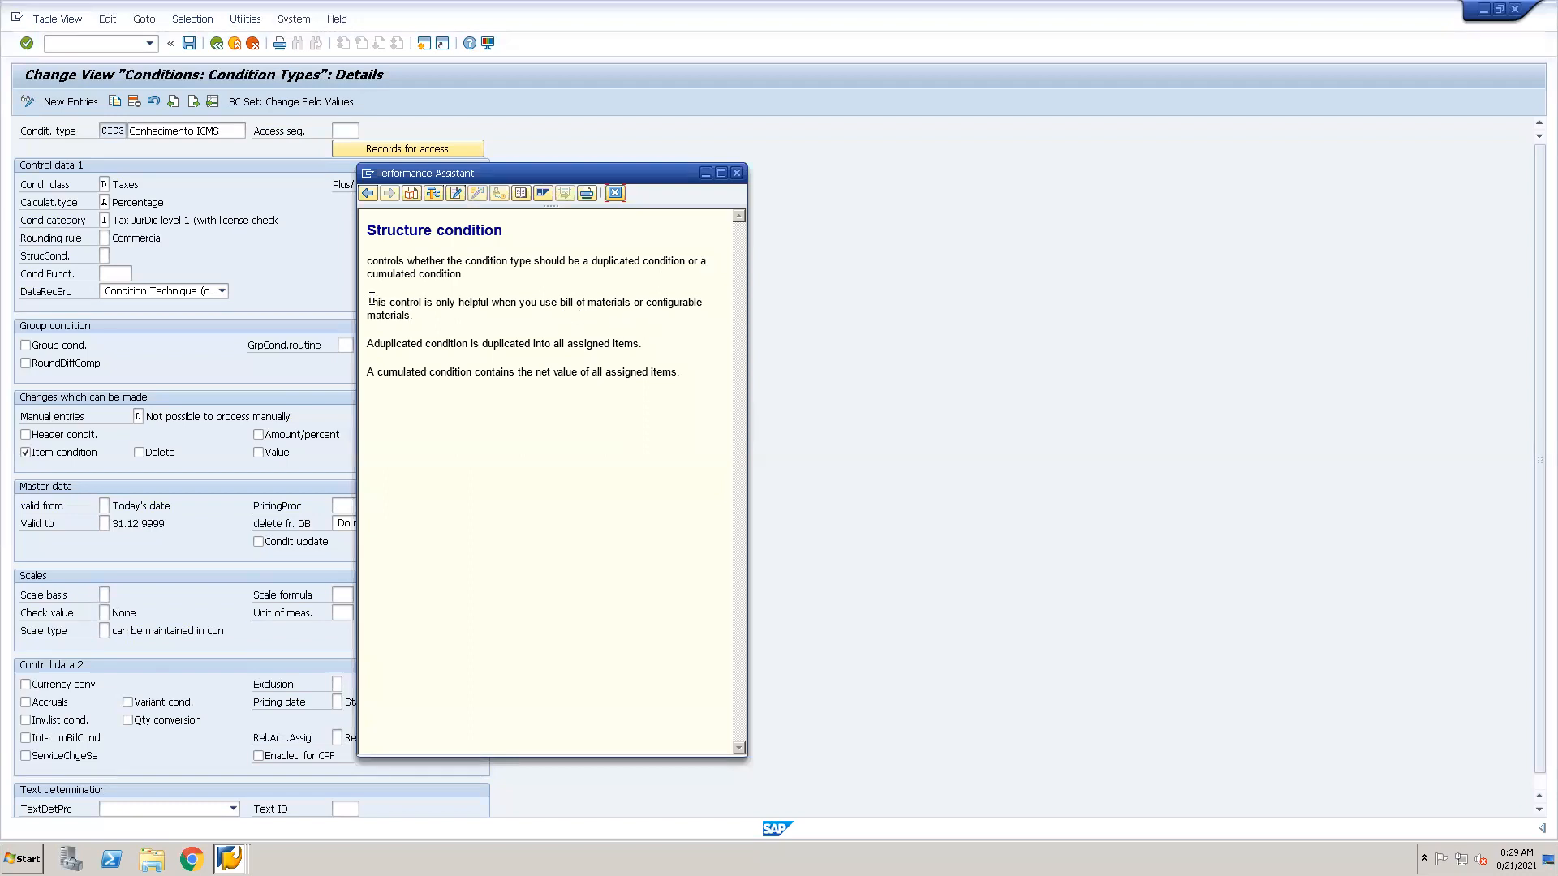
{"action": "left_click_drag", "start_coordinate": [371, 300], "coordinate": [589, 310]}
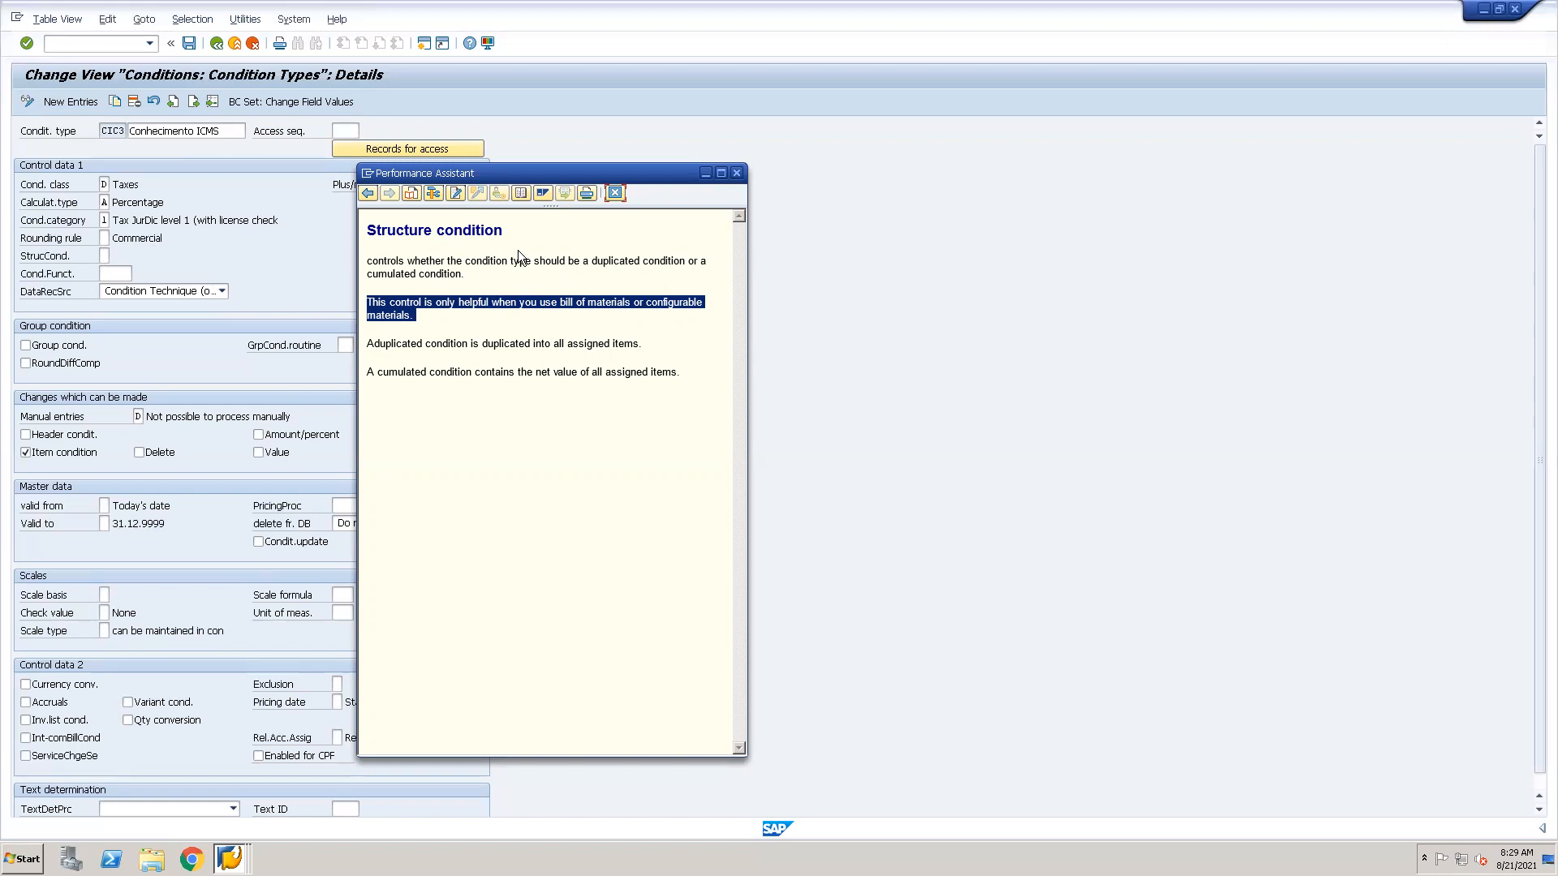
{"action": "left_click", "coordinate": [615, 195]}
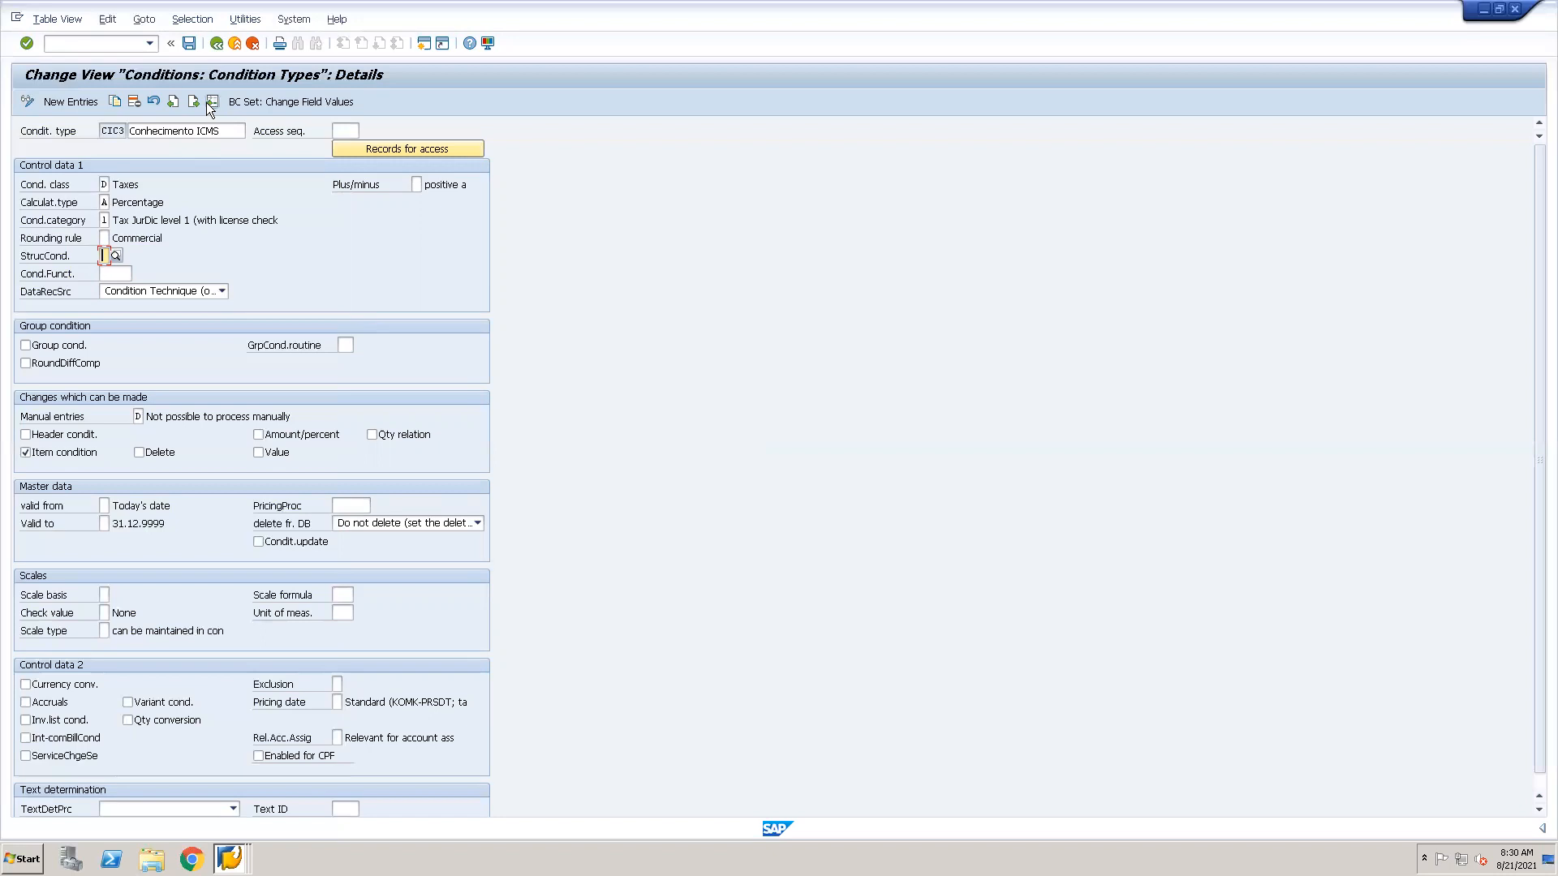
Return to the condition types overview and look through further entries and their columns.
{"action": "key", "text": "F3"}
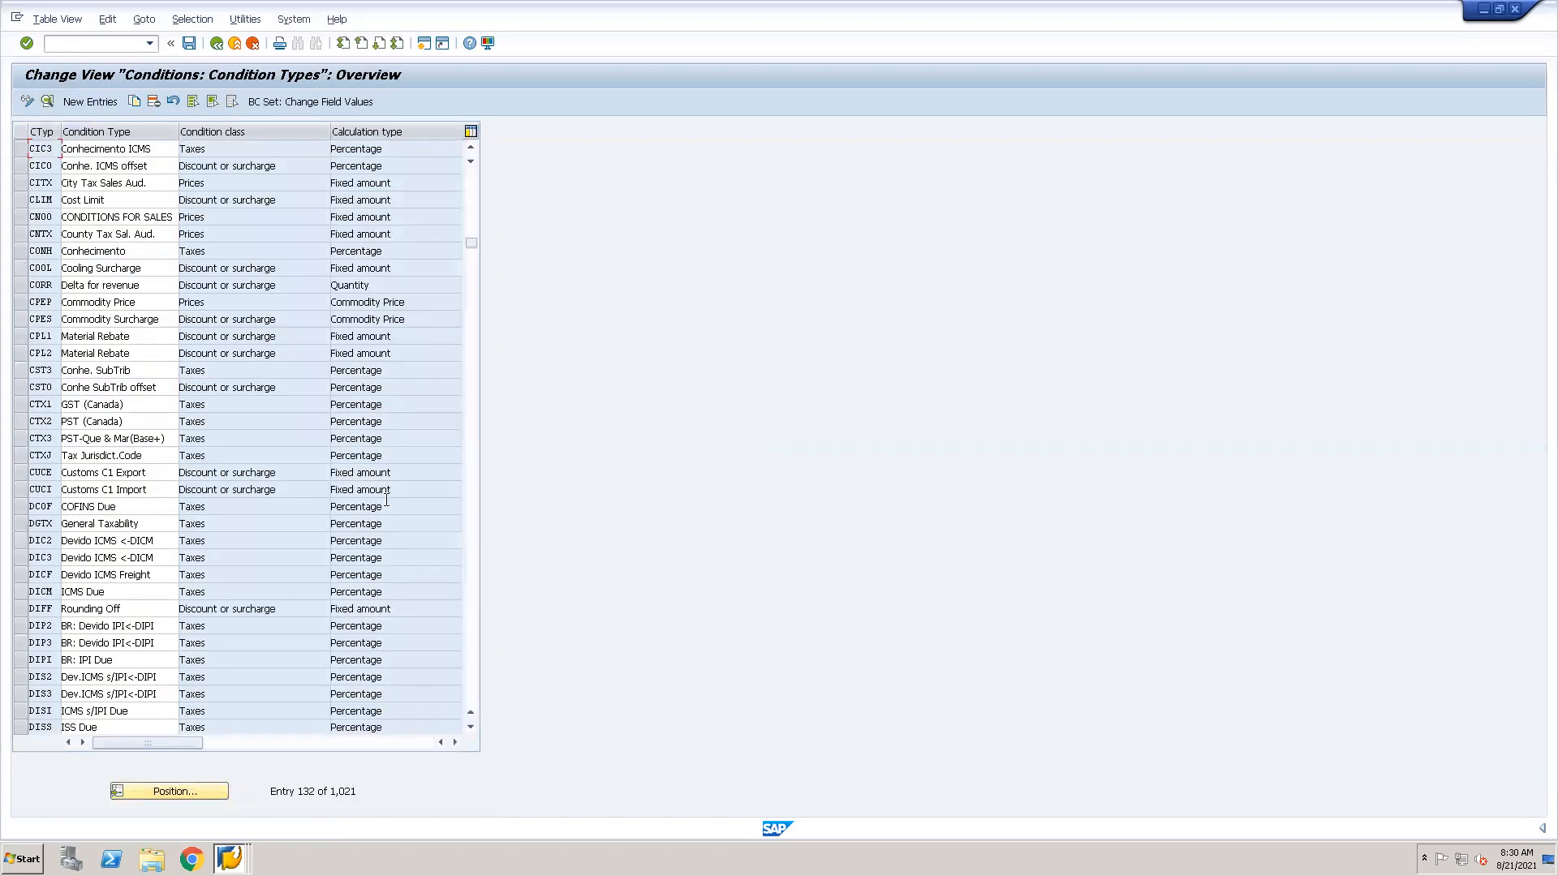
{"action": "left_click", "coordinate": [470, 728]}
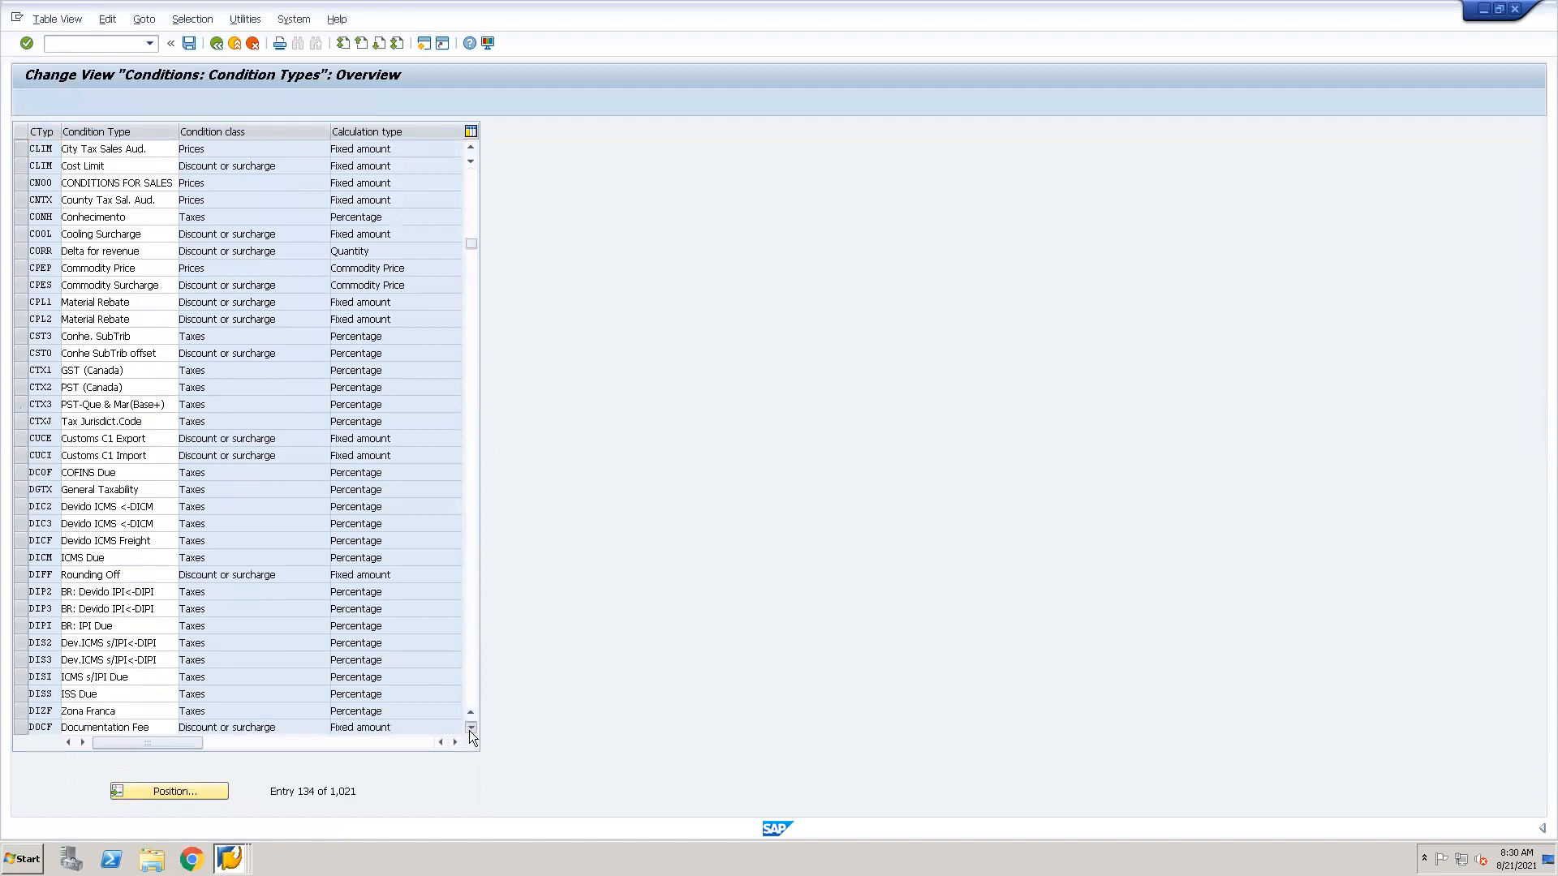
{"action": "left_click_drag", "start_coordinate": [472, 247], "coordinate": [472, 314]}
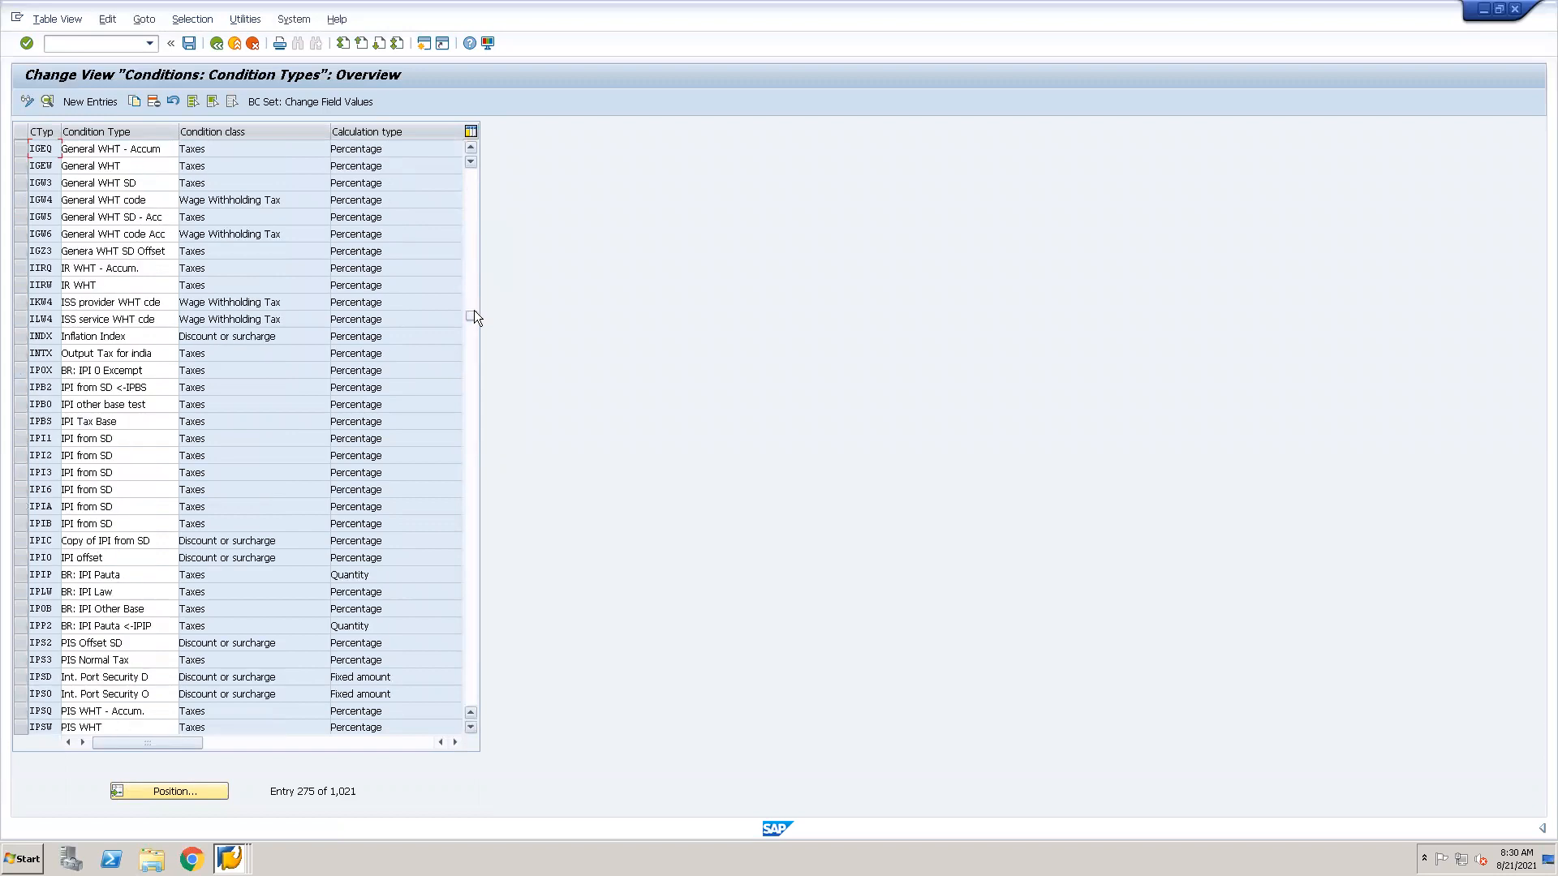
{"action": "left_click_drag", "start_coordinate": [473, 309], "coordinate": [474, 369]}
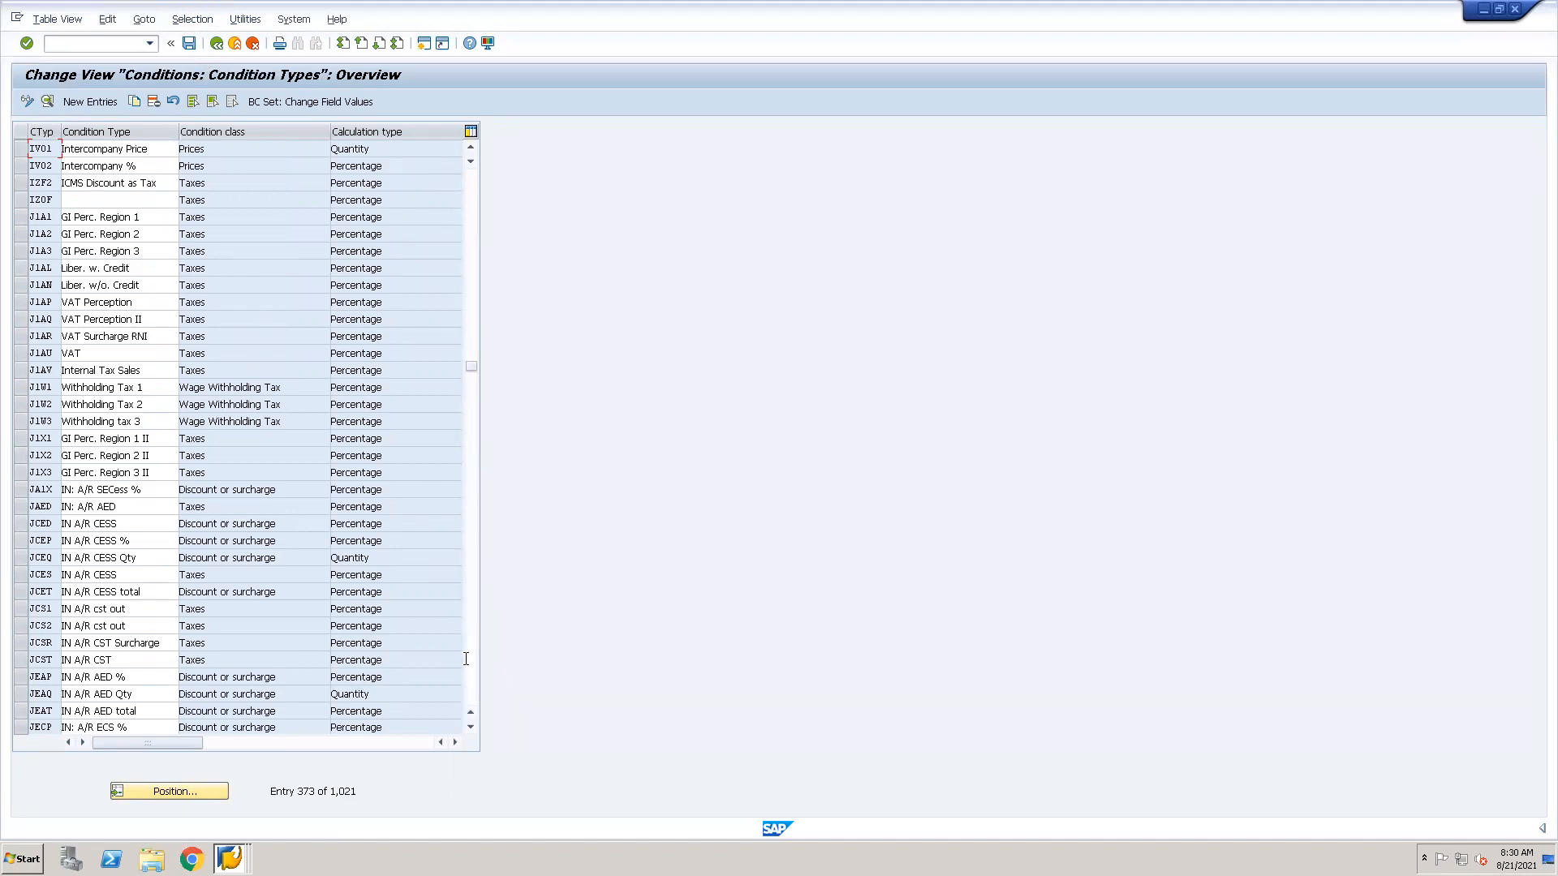
{"action": "left_click", "coordinate": [453, 742]}
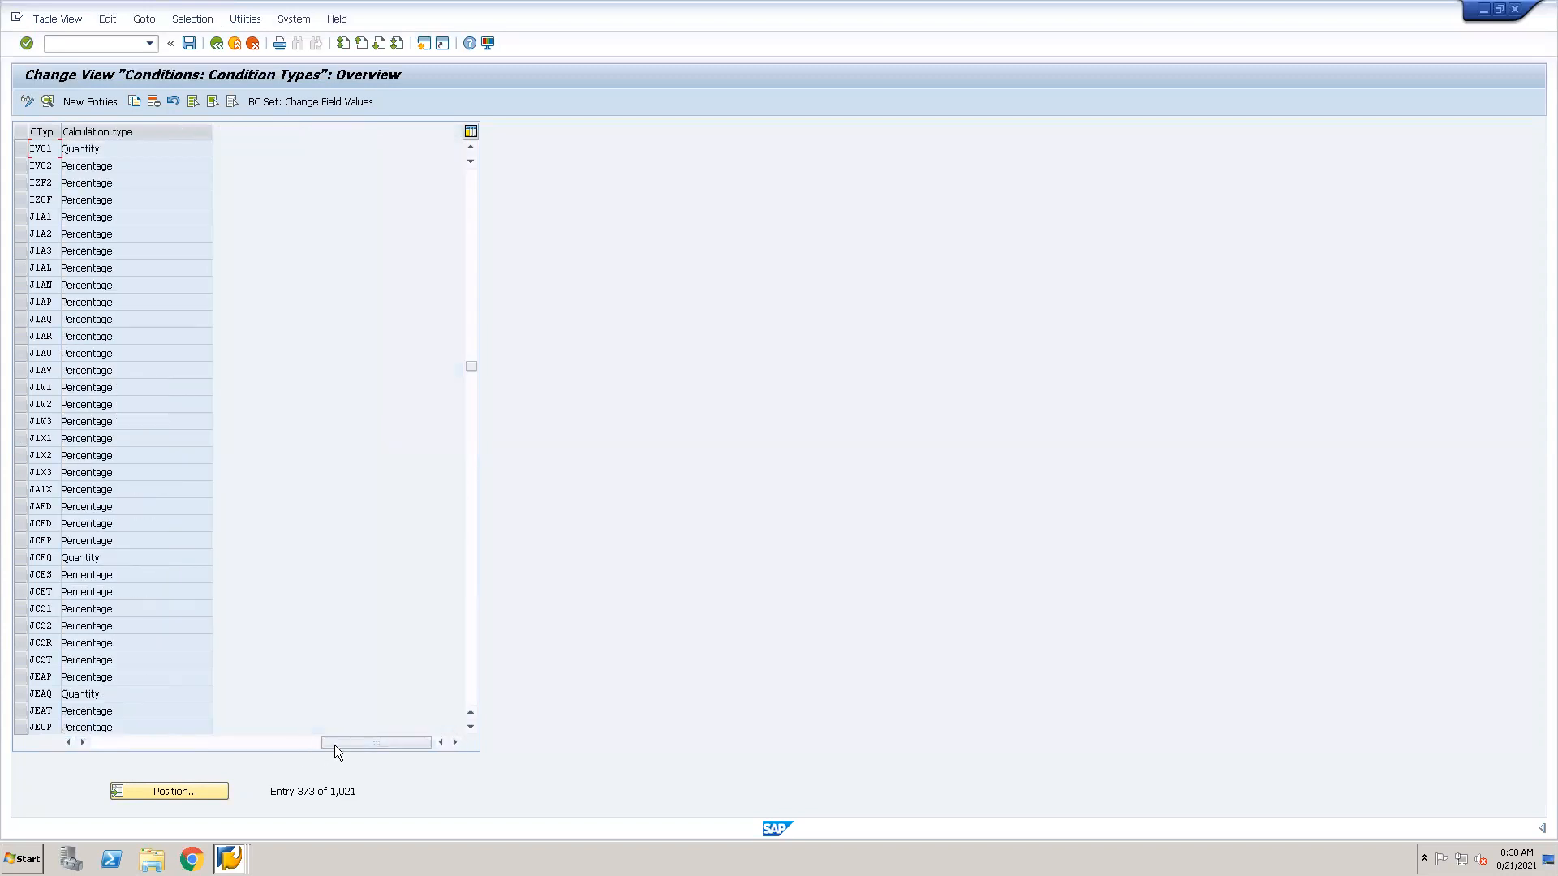
{"action": "left_click", "coordinate": [118, 742]}
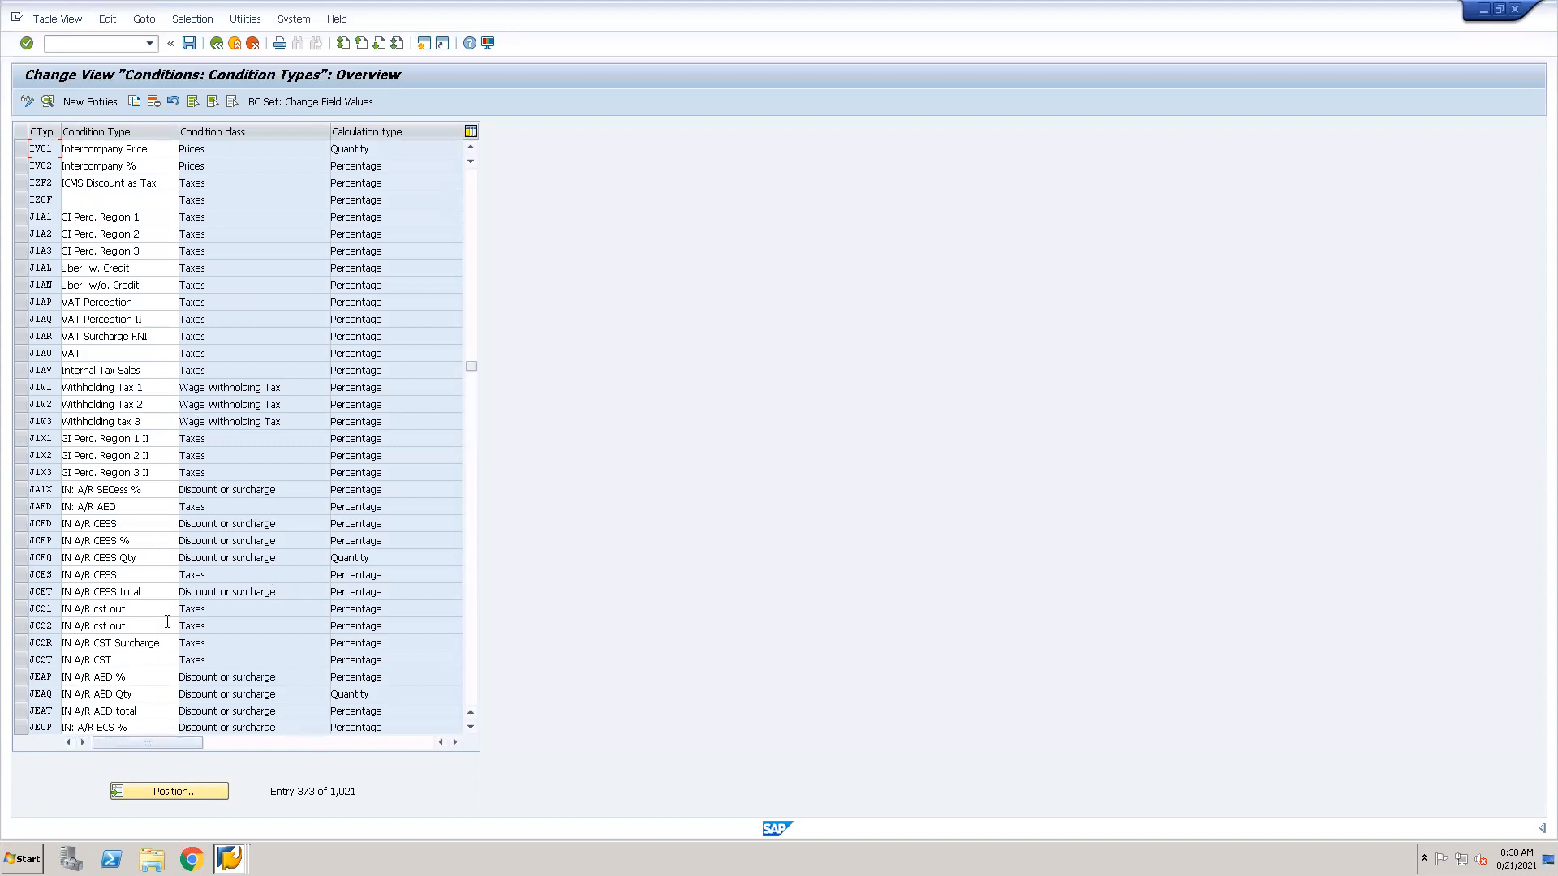
Start a selection by contents on the condition types and choose StrucCond. as the selection field.
{"action": "left_click", "coordinate": [195, 19]}
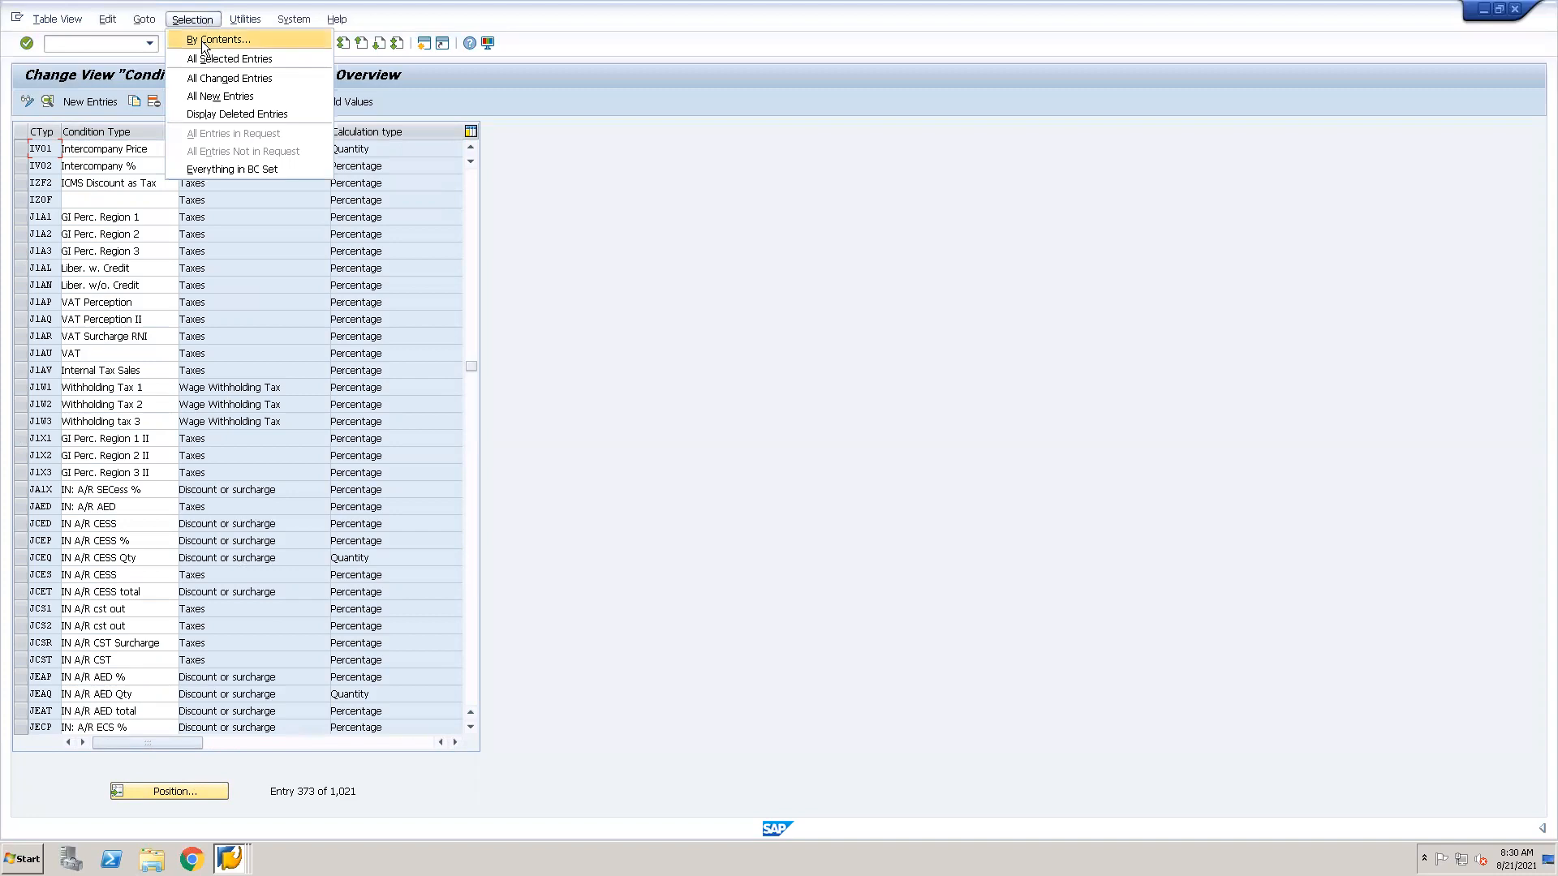
{"action": "left_click", "coordinate": [202, 41]}
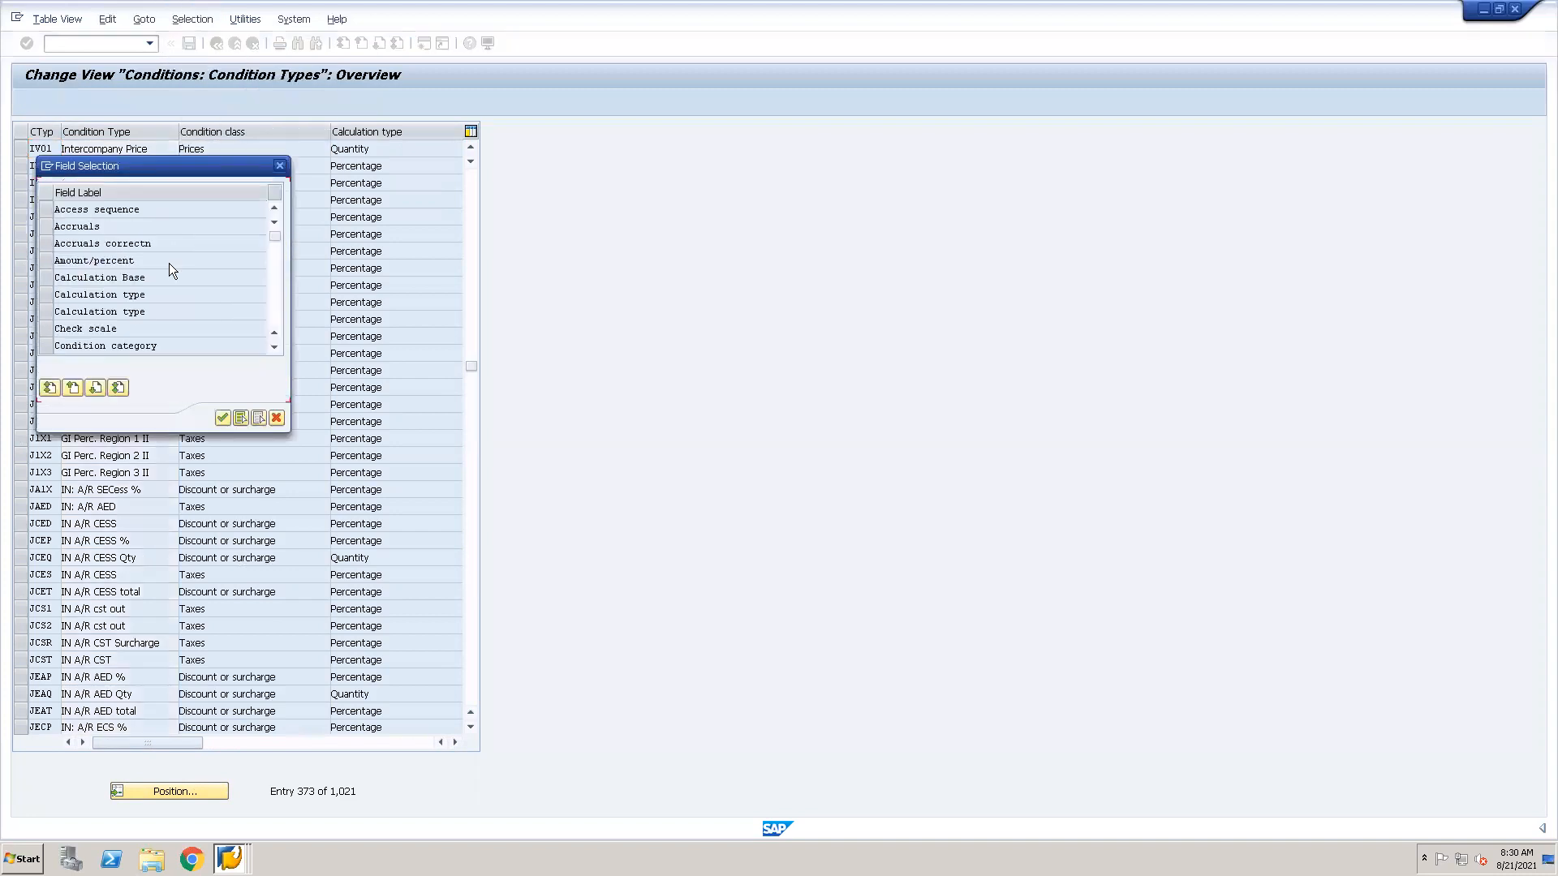
{"action": "left_click_drag", "start_coordinate": [235, 168], "coordinate": [526, 203]}
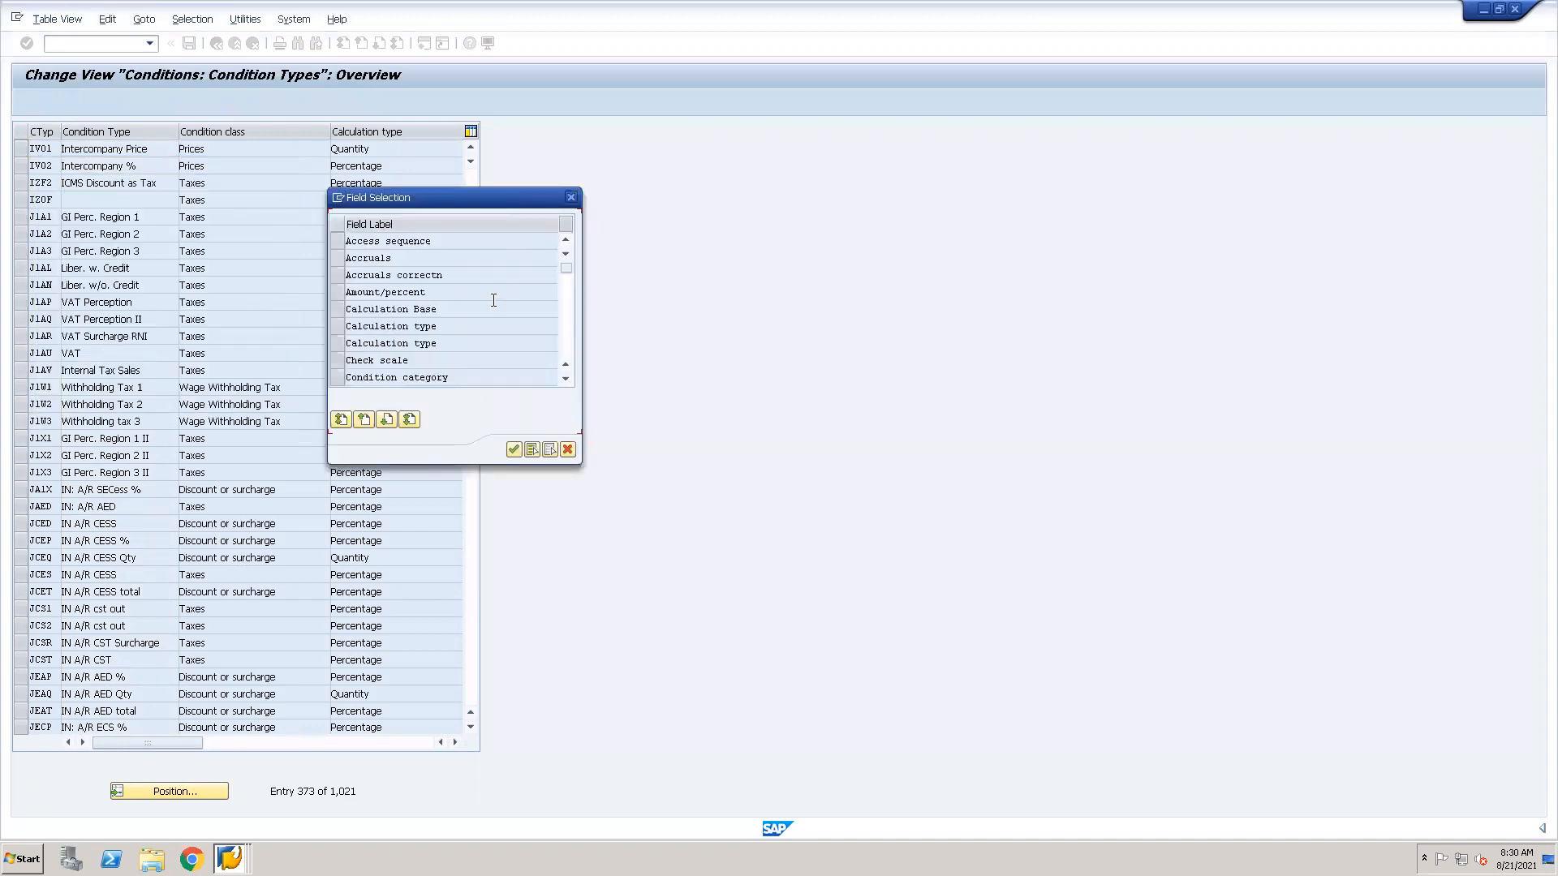
{"action": "double_click", "coordinate": [565, 380]}
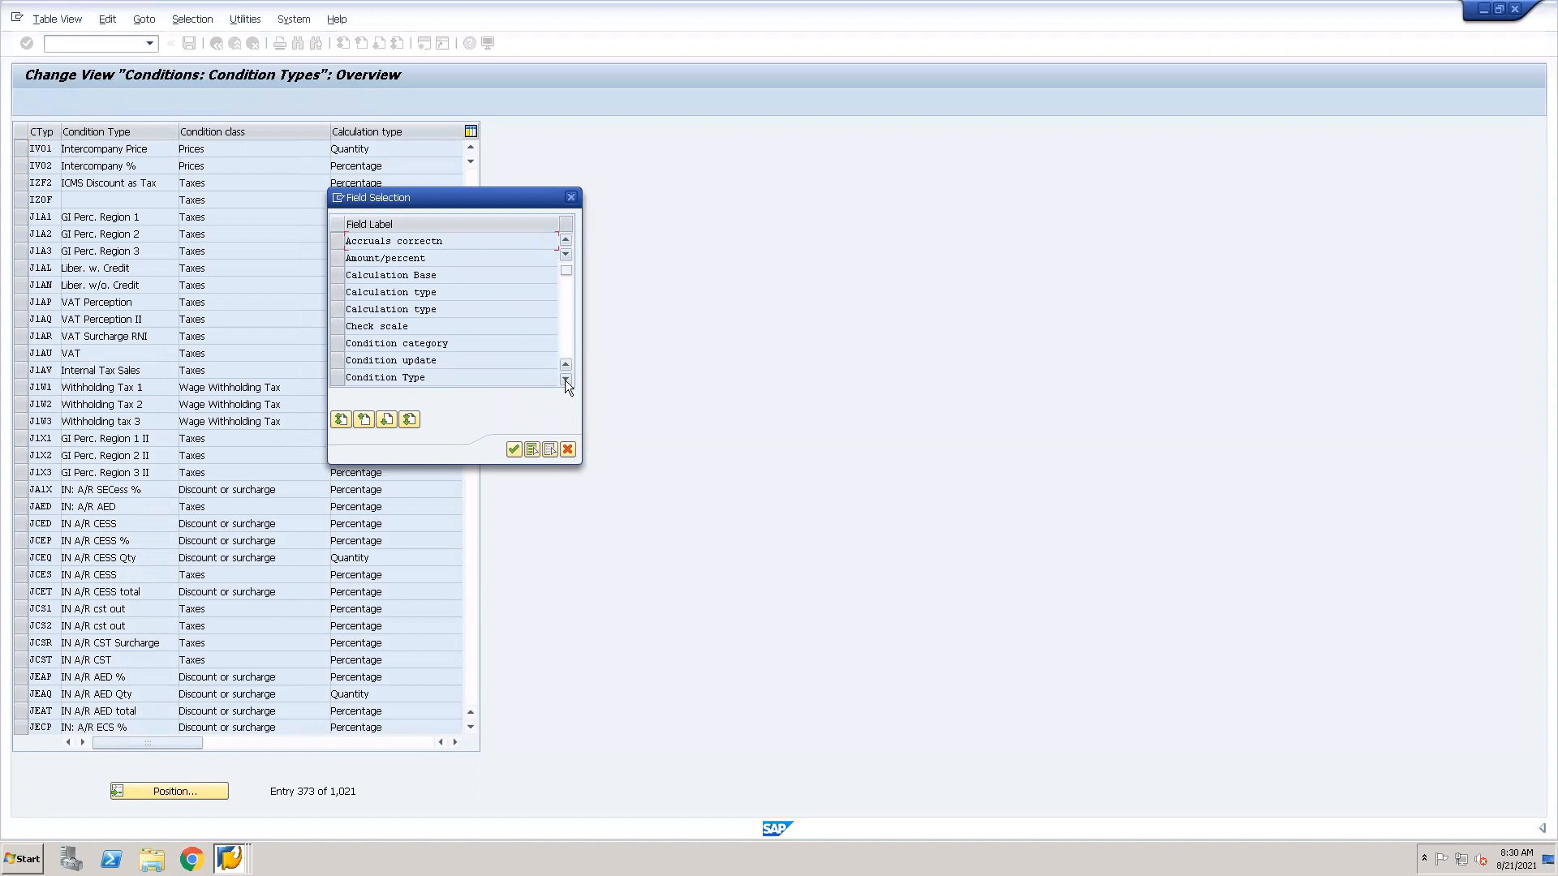
{"action": "left_click", "coordinate": [565, 379]}
{"action": "left_click", "coordinate": [565, 380]}
{"action": "left_click", "coordinate": [564, 380]}
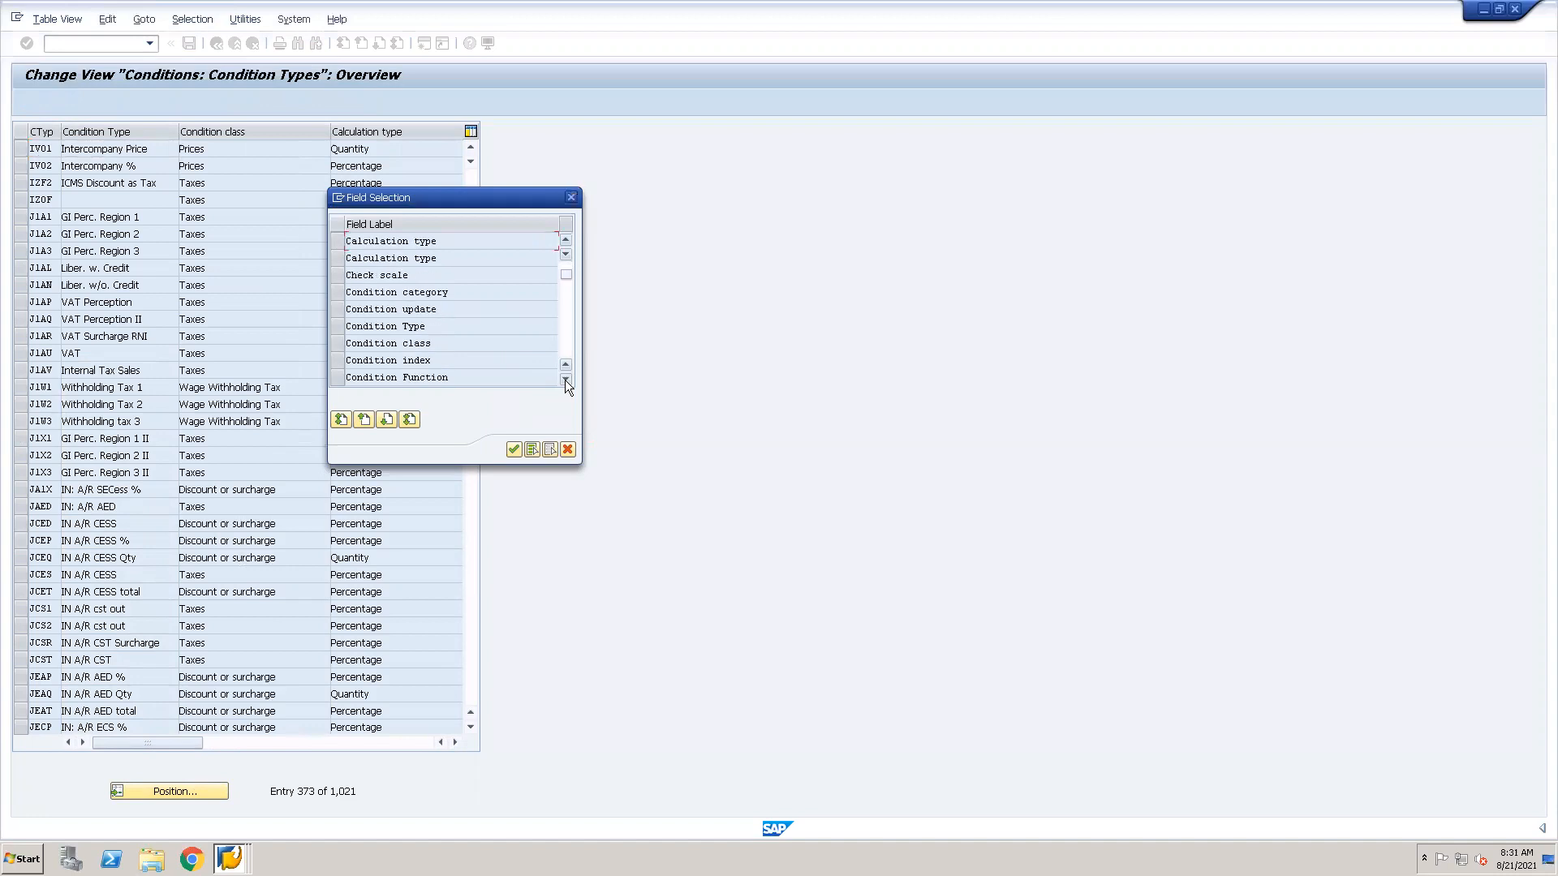
{"action": "left_click", "coordinate": [565, 380]}
{"action": "left_click", "coordinate": [565, 379]}
{"action": "left_click", "coordinate": [564, 380]}
{"action": "left_click", "coordinate": [565, 379]}
{"action": "left_click", "coordinate": [565, 380]}
{"action": "left_click", "coordinate": [564, 380]}
{"action": "left_click", "coordinate": [564, 380]}
{"action": "left_click", "coordinate": [565, 379]}
{"action": "left_click", "coordinate": [564, 379]}
{"action": "left_click", "coordinate": [565, 380]}
{"action": "left_click", "coordinate": [564, 380]}
{"action": "left_click", "coordinate": [564, 379]}
{"action": "left_click", "coordinate": [565, 380]}
{"action": "left_click", "coordinate": [564, 379]}
{"action": "left_click", "coordinate": [565, 380]}
{"action": "left_click", "coordinate": [565, 380]}
{"action": "left_click", "coordinate": [565, 379]}
{"action": "left_click", "coordinate": [565, 380]}
{"action": "left_click", "coordinate": [565, 379]}
{"action": "left_click", "coordinate": [564, 380]}
{"action": "left_click", "coordinate": [565, 380]}
{"action": "left_click", "coordinate": [564, 380]}
{"action": "left_click", "coordinate": [565, 380]}
{"action": "left_click", "coordinate": [565, 379]}
{"action": "left_click", "coordinate": [565, 380]}
{"action": "left_click", "coordinate": [565, 379]}
{"action": "left_click", "coordinate": [565, 379]}
{"action": "left_click", "coordinate": [565, 380]}
{"action": "left_click", "coordinate": [564, 380]}
{"action": "left_click", "coordinate": [565, 379]}
{"action": "left_click", "coordinate": [565, 380]}
{"action": "left_click", "coordinate": [565, 380]}
{"action": "left_click", "coordinate": [565, 380]}
{"action": "left_click", "coordinate": [565, 379]}
{"action": "left_click", "coordinate": [564, 379]}
{"action": "left_click", "coordinate": [564, 380]}
{"action": "left_click", "coordinate": [565, 380]}
{"action": "left_click", "coordinate": [564, 379]}
{"action": "left_click", "coordinate": [565, 380]}
{"action": "left_click", "coordinate": [565, 380]}
{"action": "left_click", "coordinate": [564, 379]}
{"action": "left_click", "coordinate": [565, 380]}
{"action": "left_click", "coordinate": [565, 380]}
{"action": "left_click", "coordinate": [564, 379]}
{"action": "left_click", "coordinate": [565, 380]}
{"action": "left_click", "coordinate": [564, 379]}
{"action": "left_click", "coordinate": [565, 379]}
{"action": "left_click", "coordinate": [565, 379]}
{"action": "left_click", "coordinate": [565, 380]}
{"action": "left_click", "coordinate": [565, 380]}
{"action": "left_click", "coordinate": [564, 379]}
{"action": "left_click", "coordinate": [565, 380]}
{"action": "left_click", "coordinate": [564, 380]}
{"action": "left_click_drag", "start_coordinate": [568, 343], "coordinate": [564, 328]}
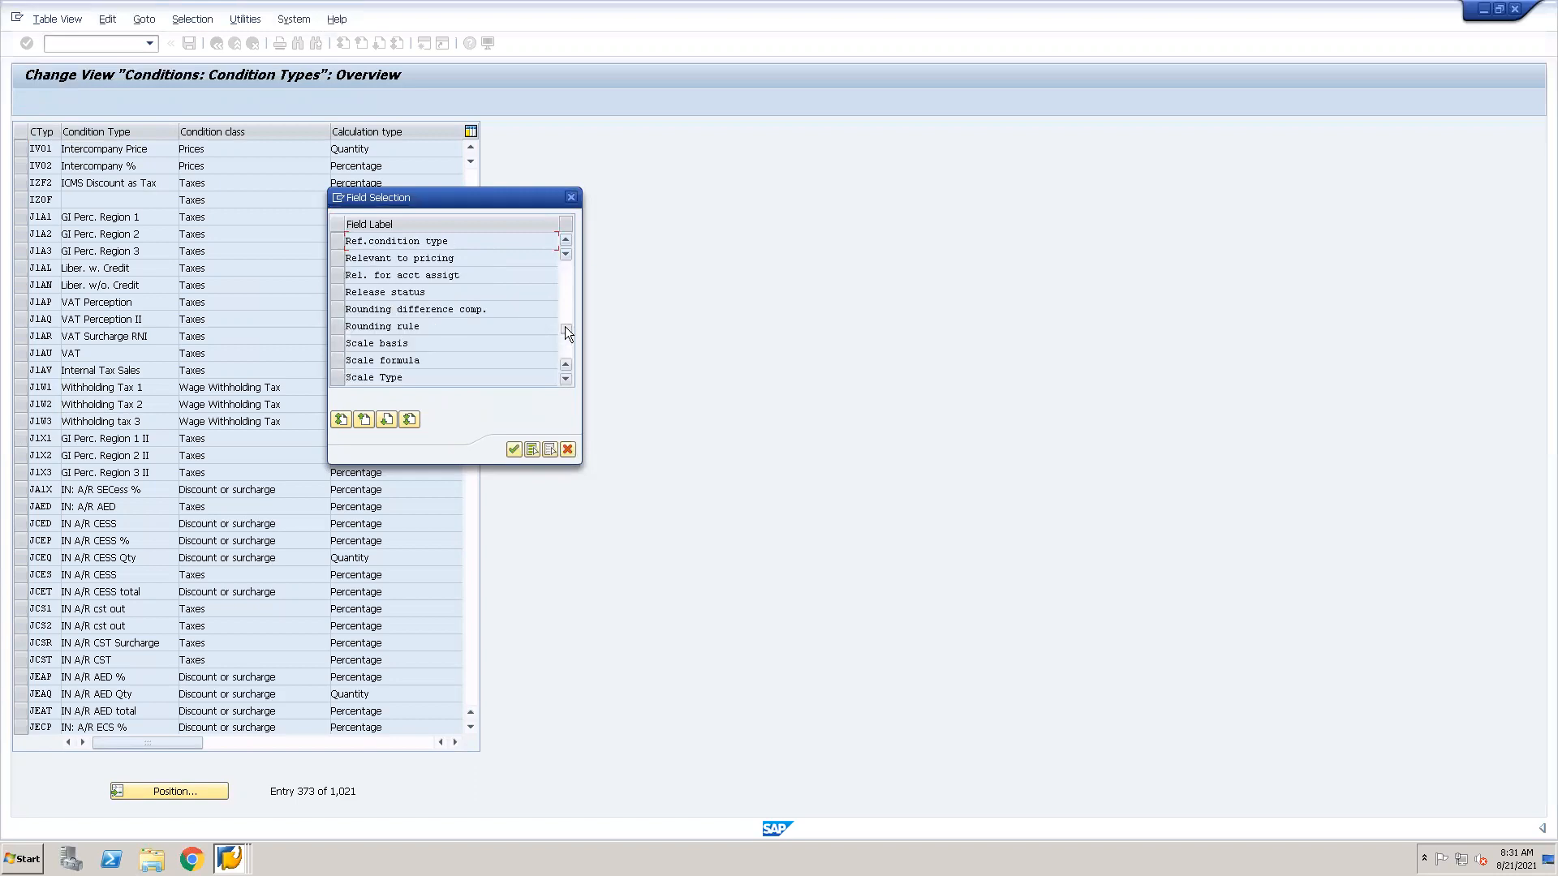
{"action": "scroll", "coordinate": [488, 374], "scroll_direction": "up", "scroll_amount": 3}
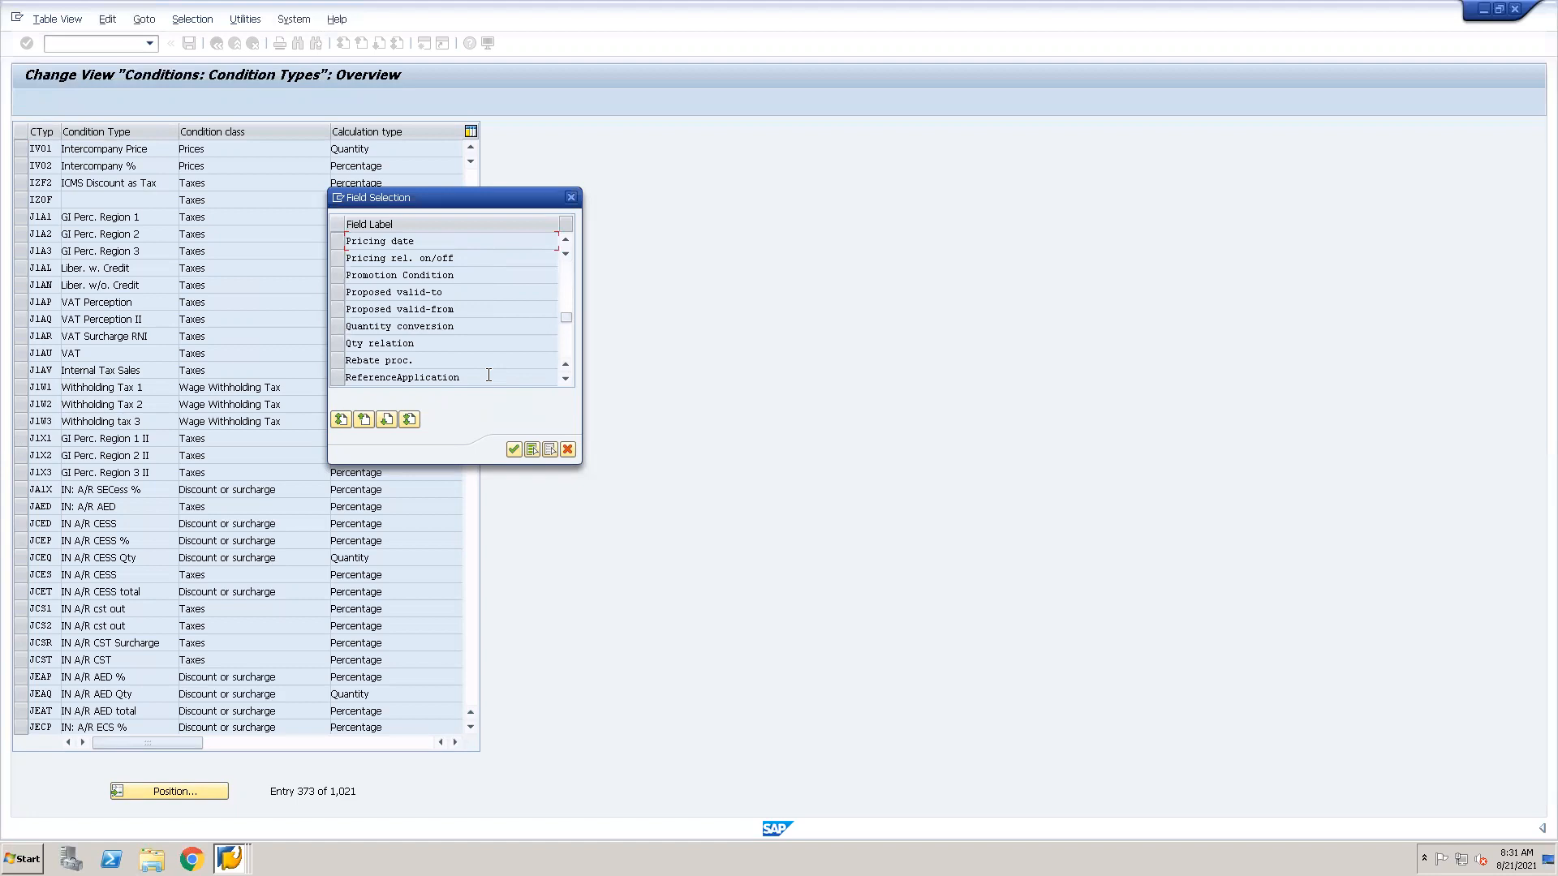
{"action": "scroll", "coordinate": [488, 375], "scroll_direction": "up", "scroll_amount": 3}
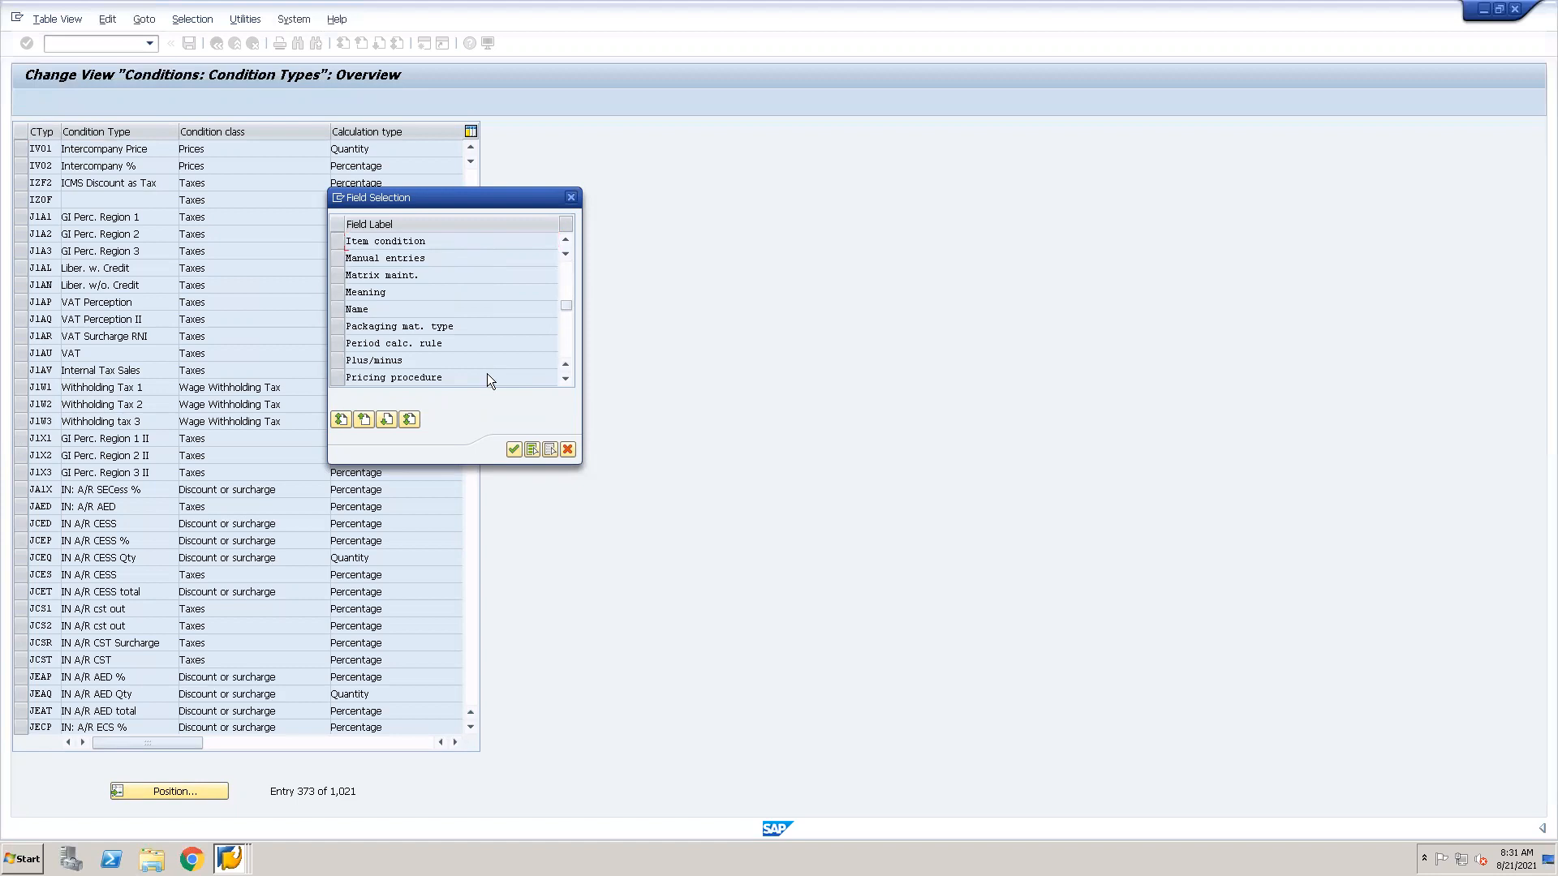
{"action": "scroll", "coordinate": [488, 377], "scroll_direction": "up", "scroll_amount": 3}
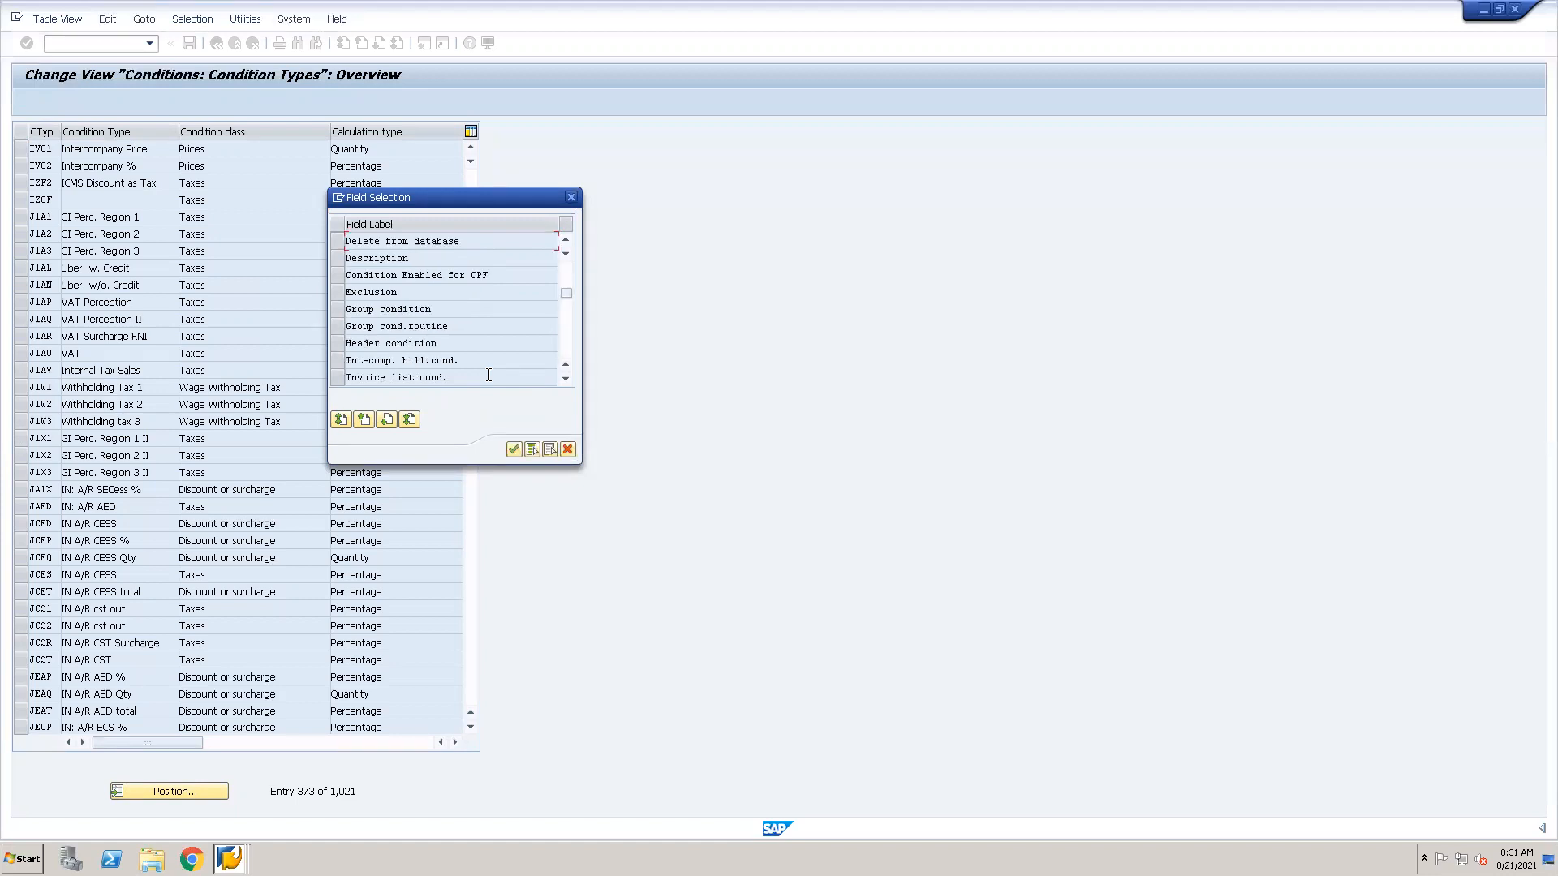
{"action": "scroll", "coordinate": [488, 374], "scroll_direction": "up", "scroll_amount": 3}
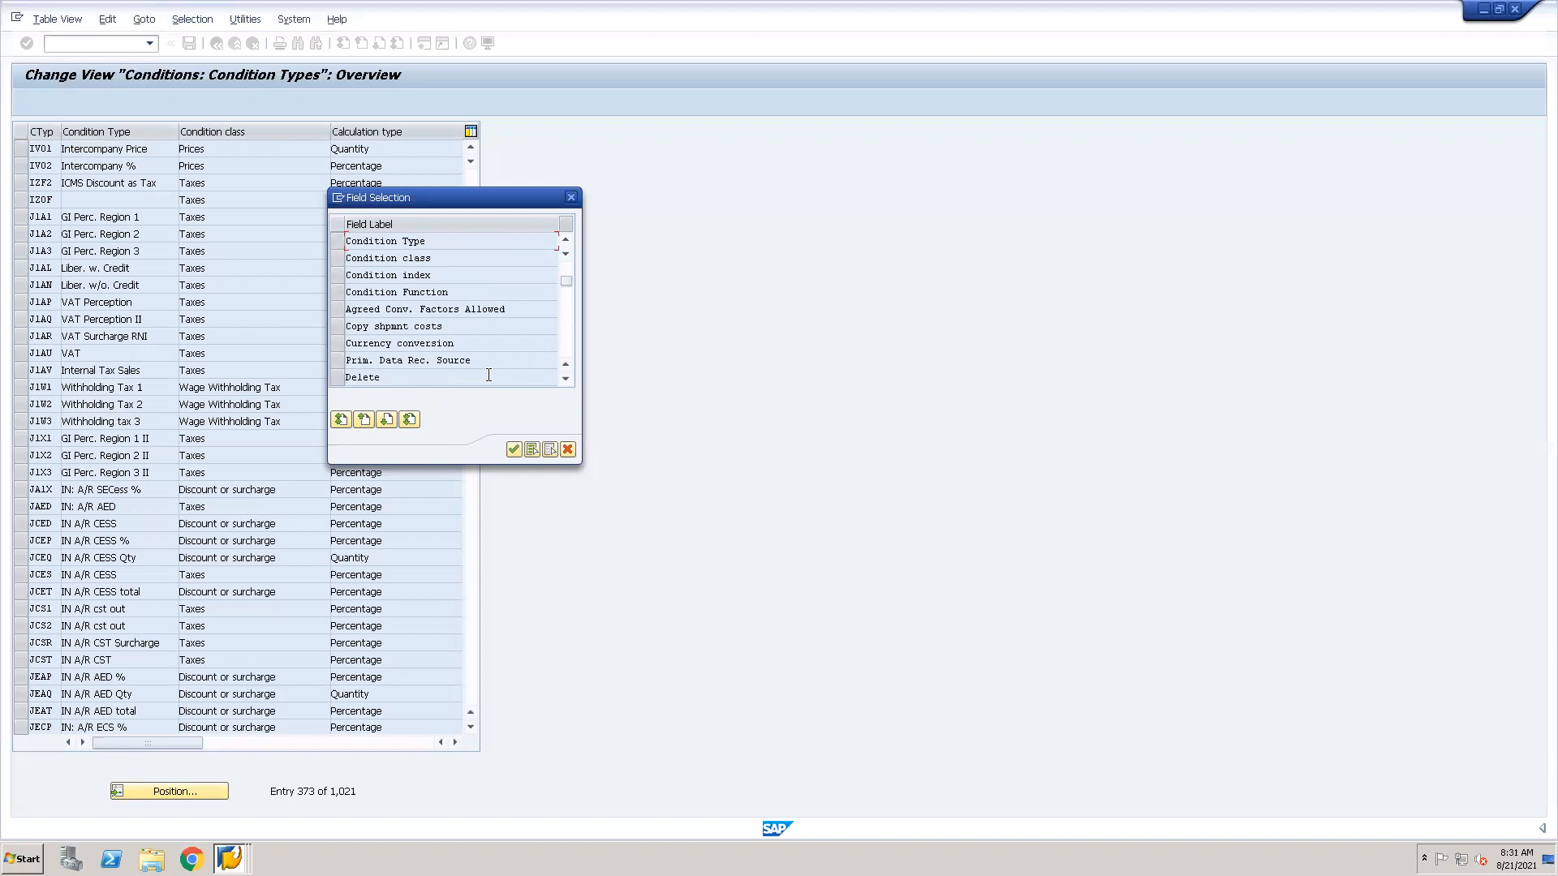
{"action": "scroll", "coordinate": [489, 375], "scroll_direction": "up", "scroll_amount": 3}
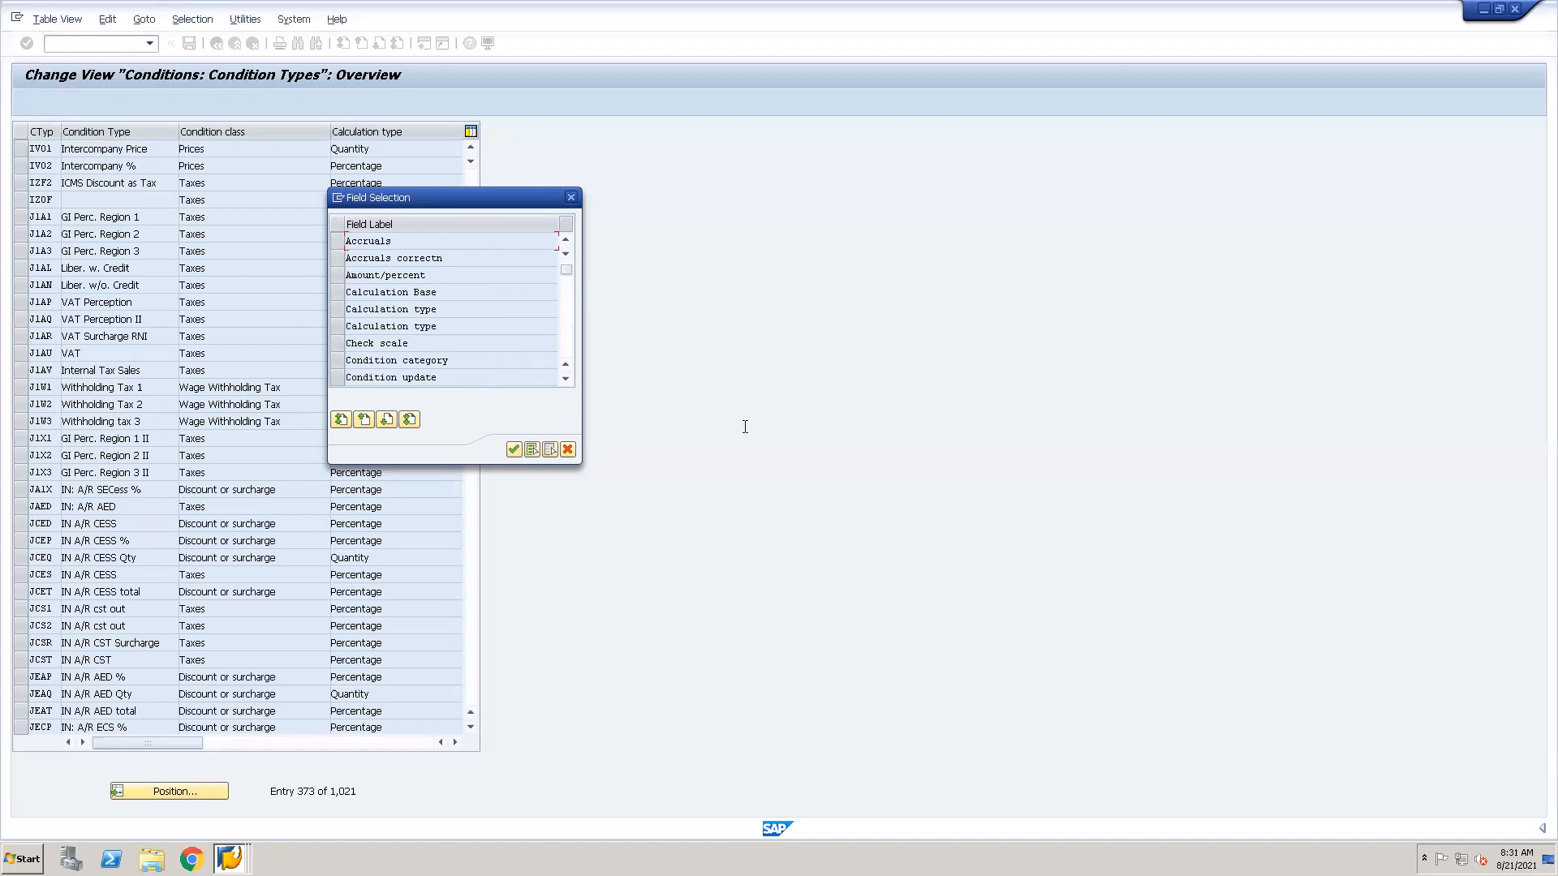
{"action": "left_click", "coordinate": [566, 328]}
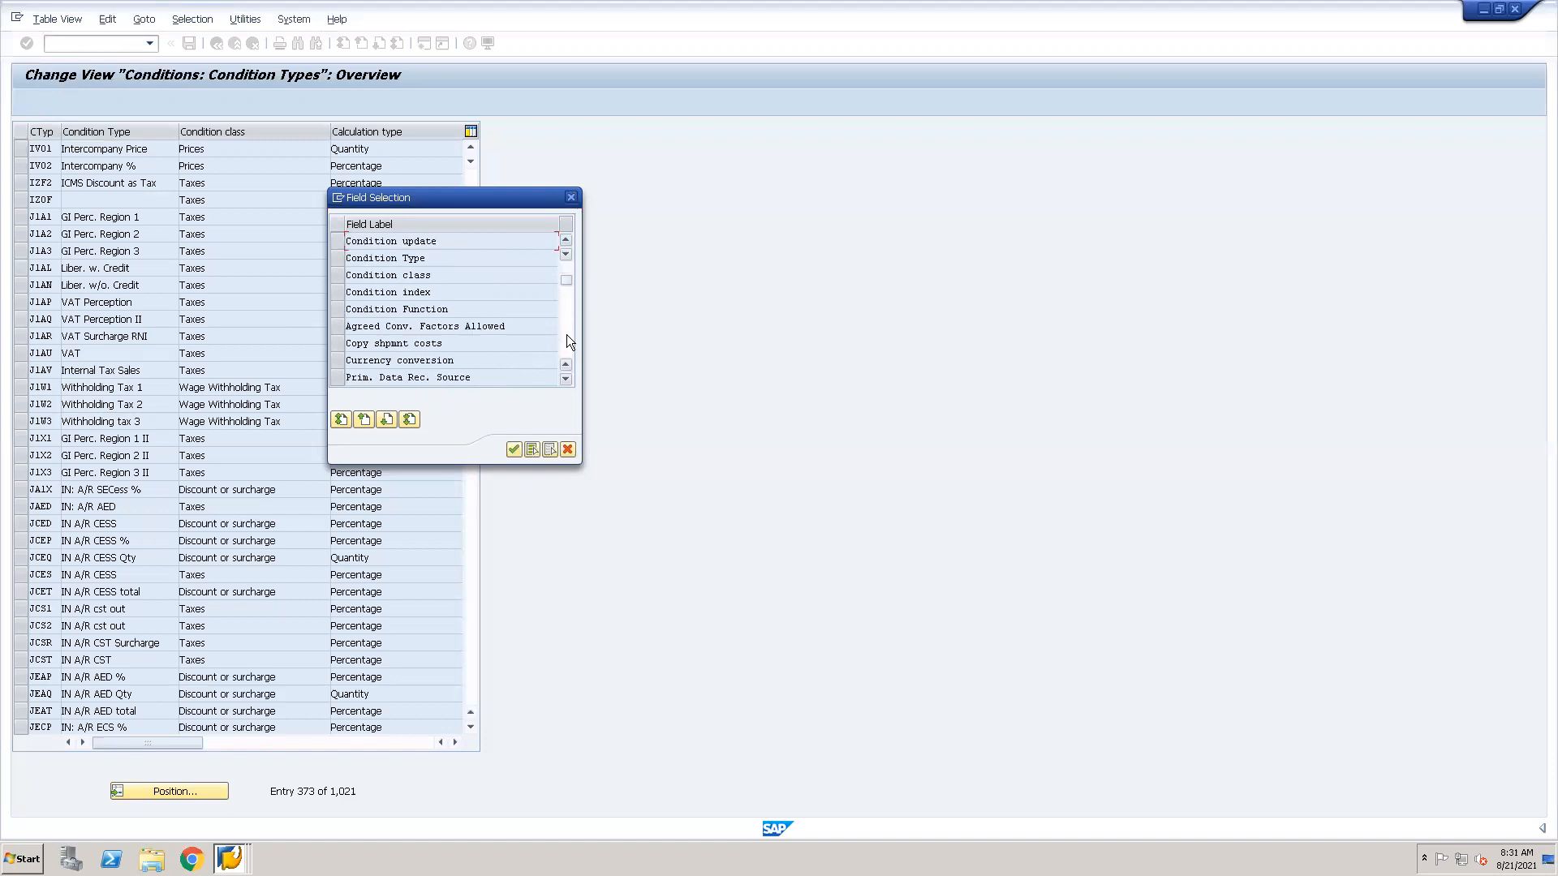
{"action": "left_click", "coordinate": [567, 336]}
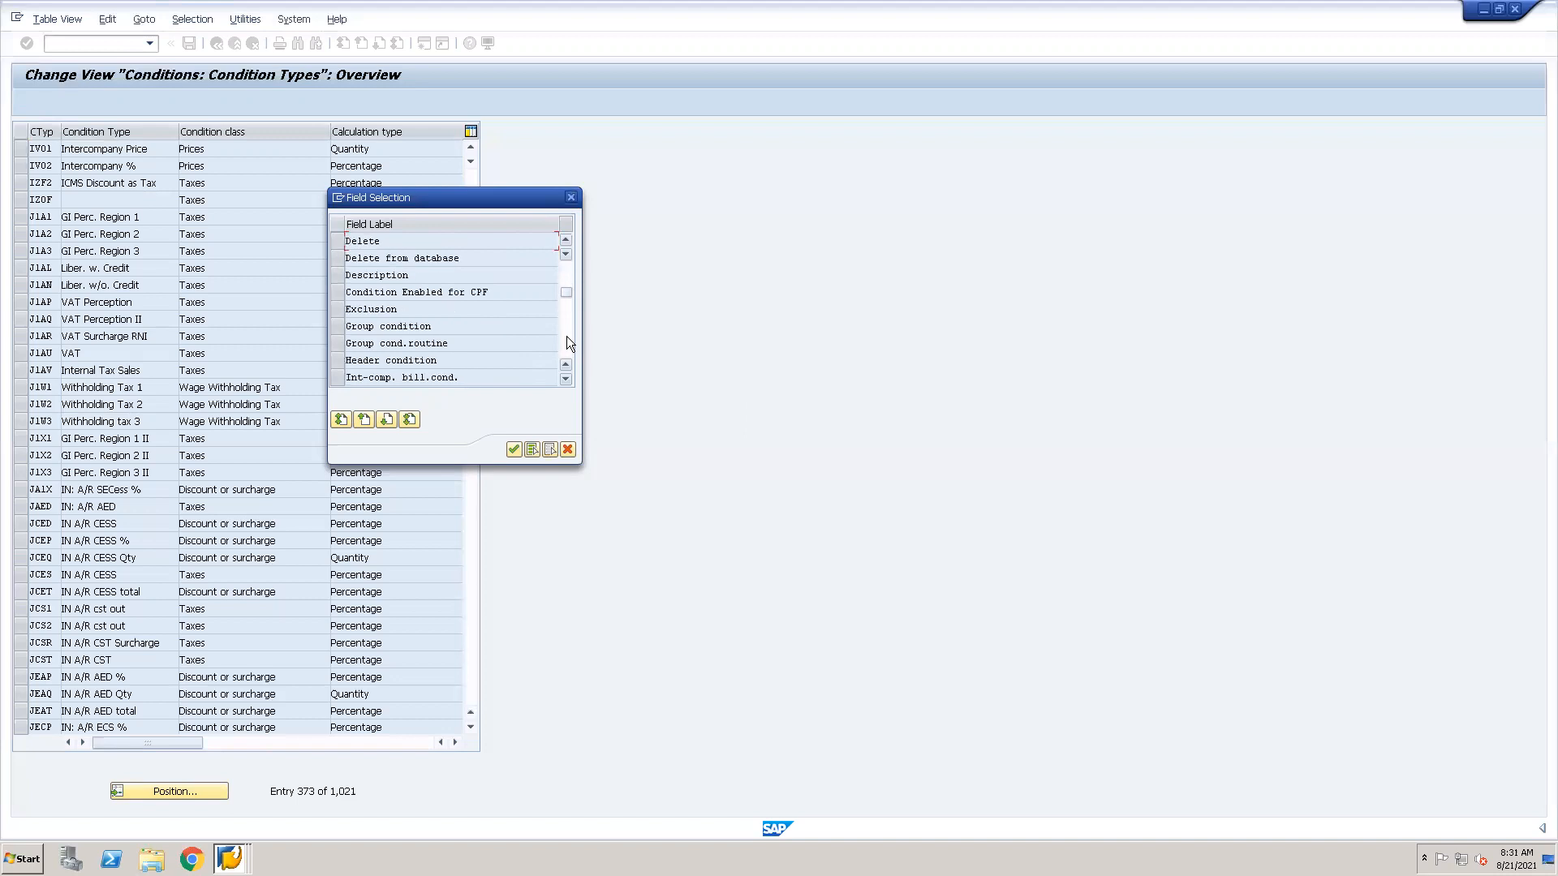
{"action": "left_click", "coordinate": [569, 343]}
{"action": "left_click", "coordinate": [567, 336]}
{"action": "left_click", "coordinate": [567, 336]}
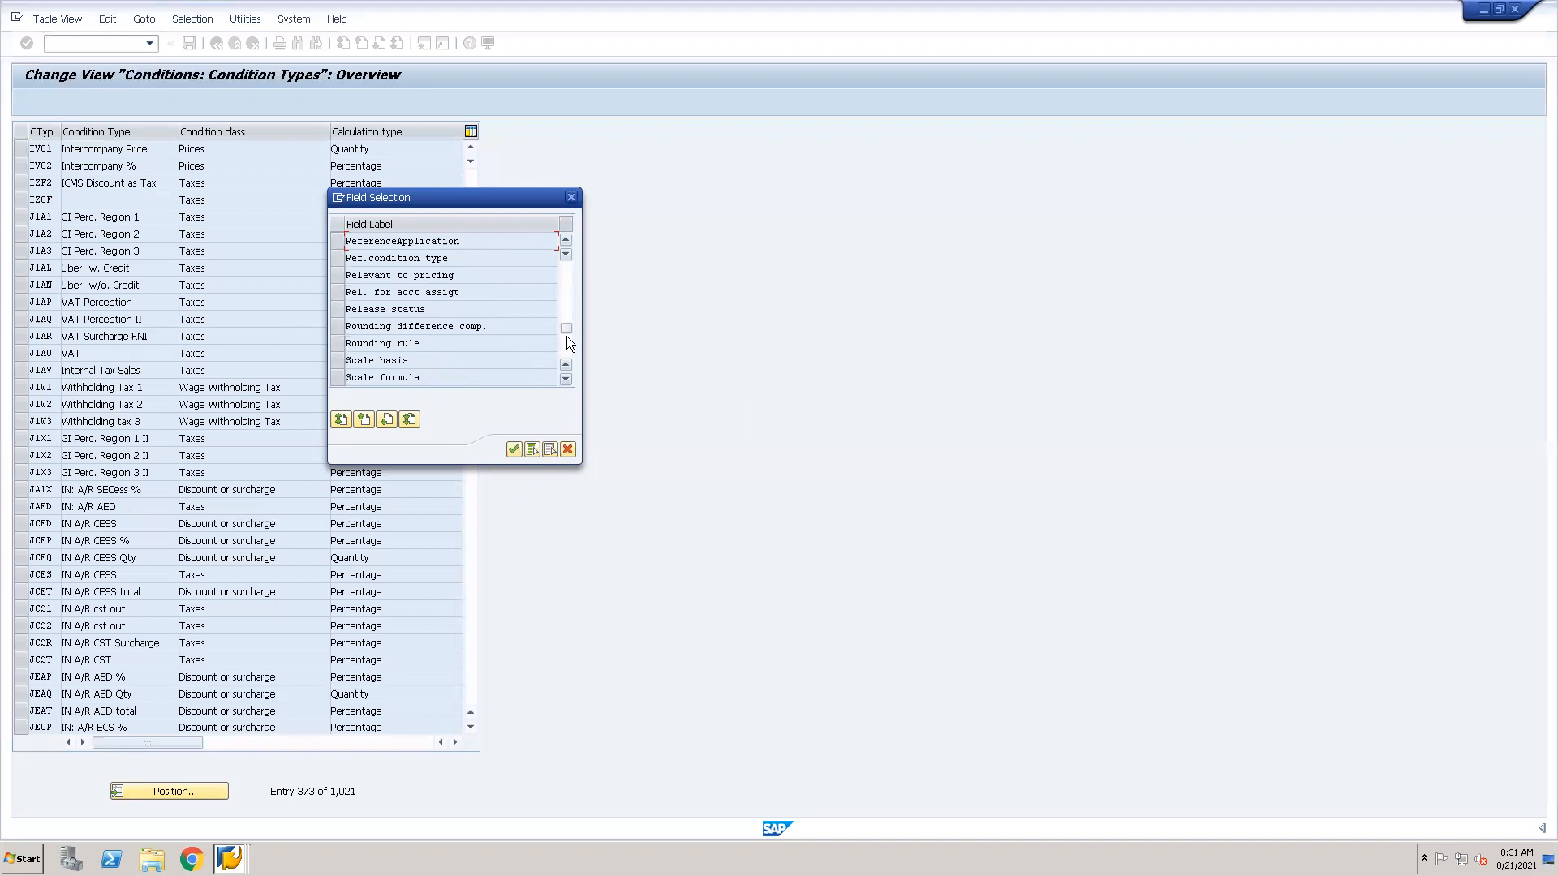
{"action": "left_click", "coordinate": [565, 337]}
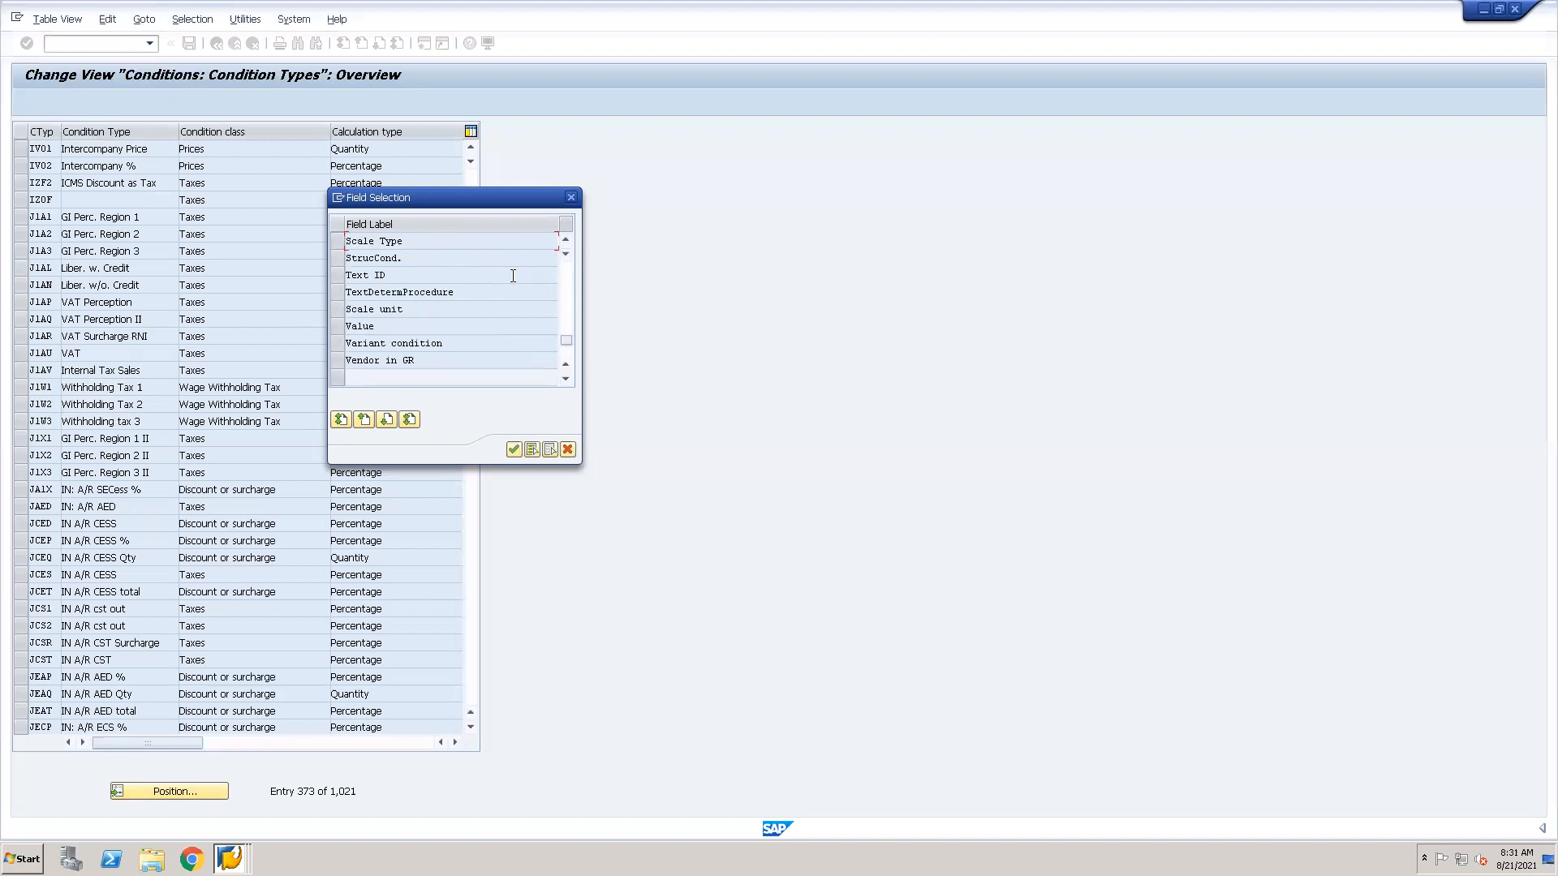
{"action": "left_click", "coordinate": [342, 258]}
{"action": "left_click", "coordinate": [342, 258]}
{"action": "left_click", "coordinate": [337, 259]}
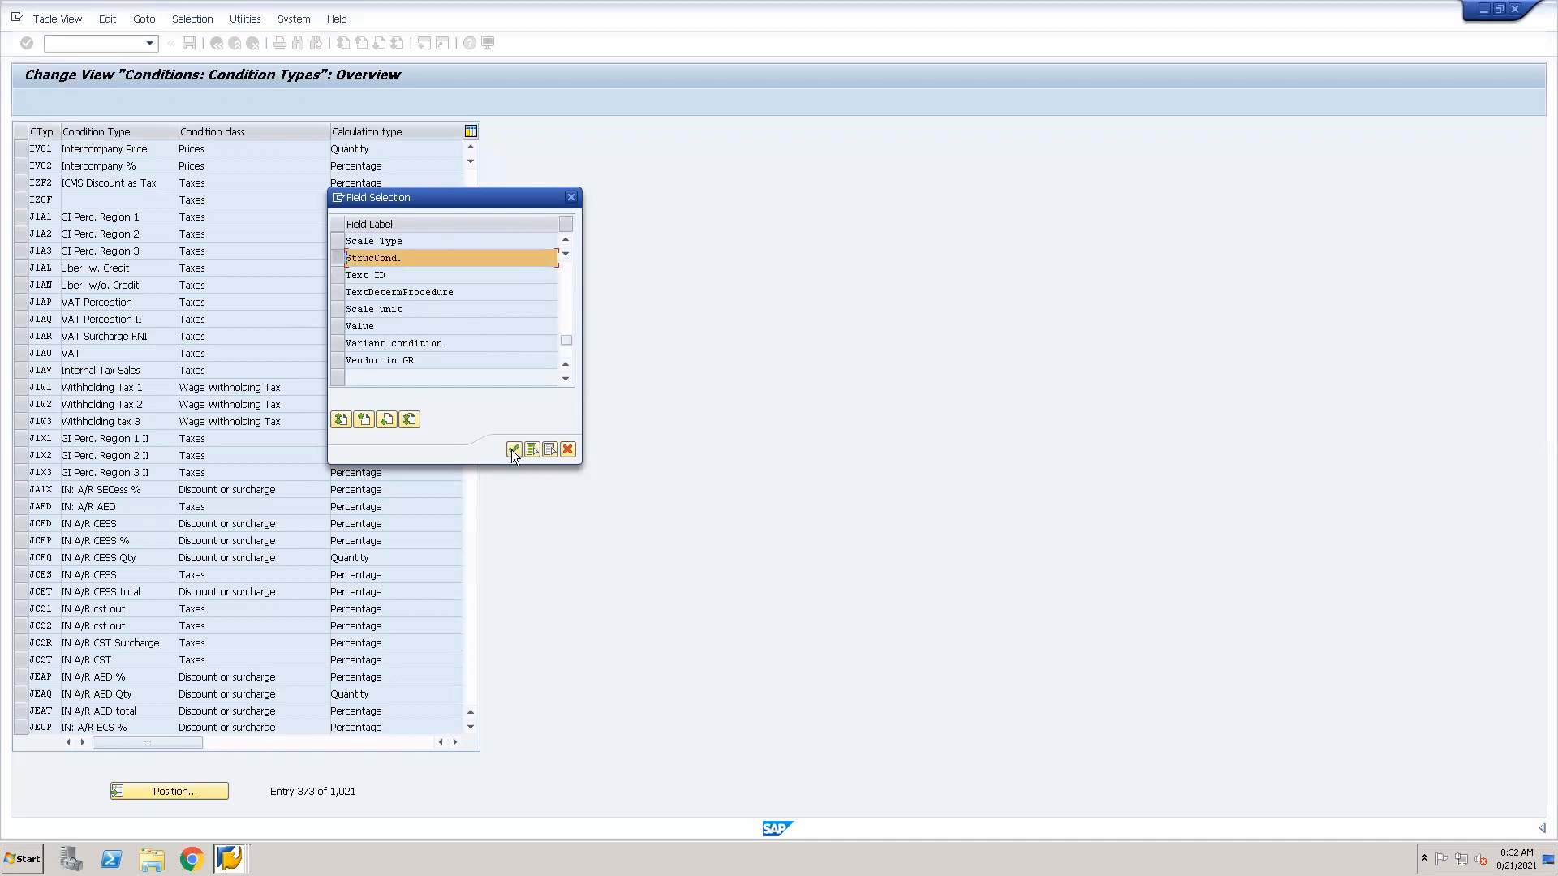
{"action": "left_click", "coordinate": [513, 450]}
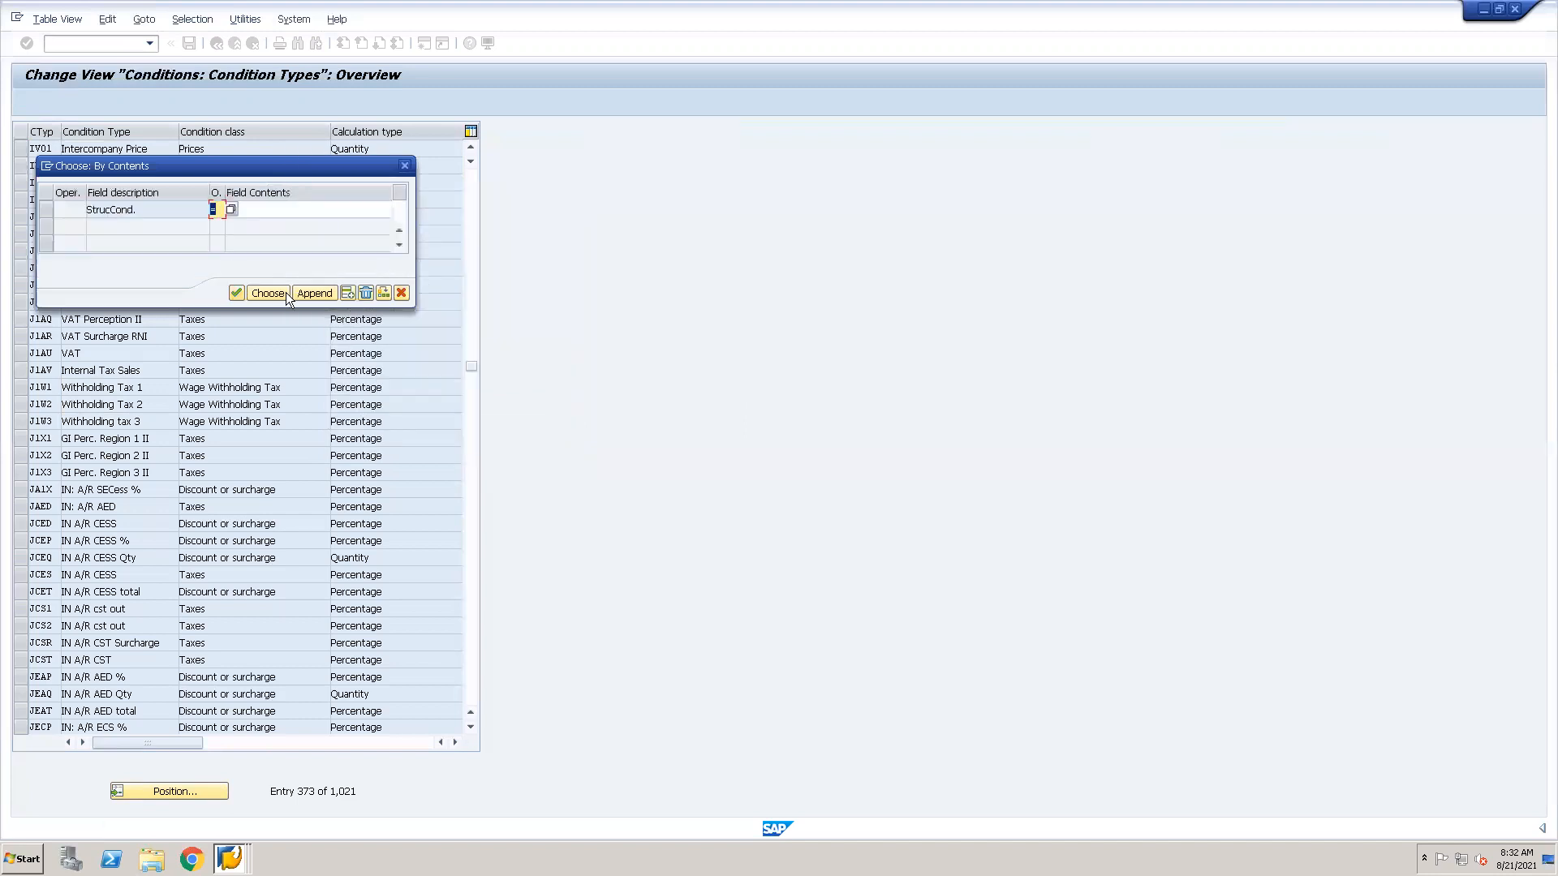
Set the StrucCond. comparison operator to Not equal to, leave the field contents empty, and run the selection.
{"action": "left_click", "coordinate": [253, 210]}
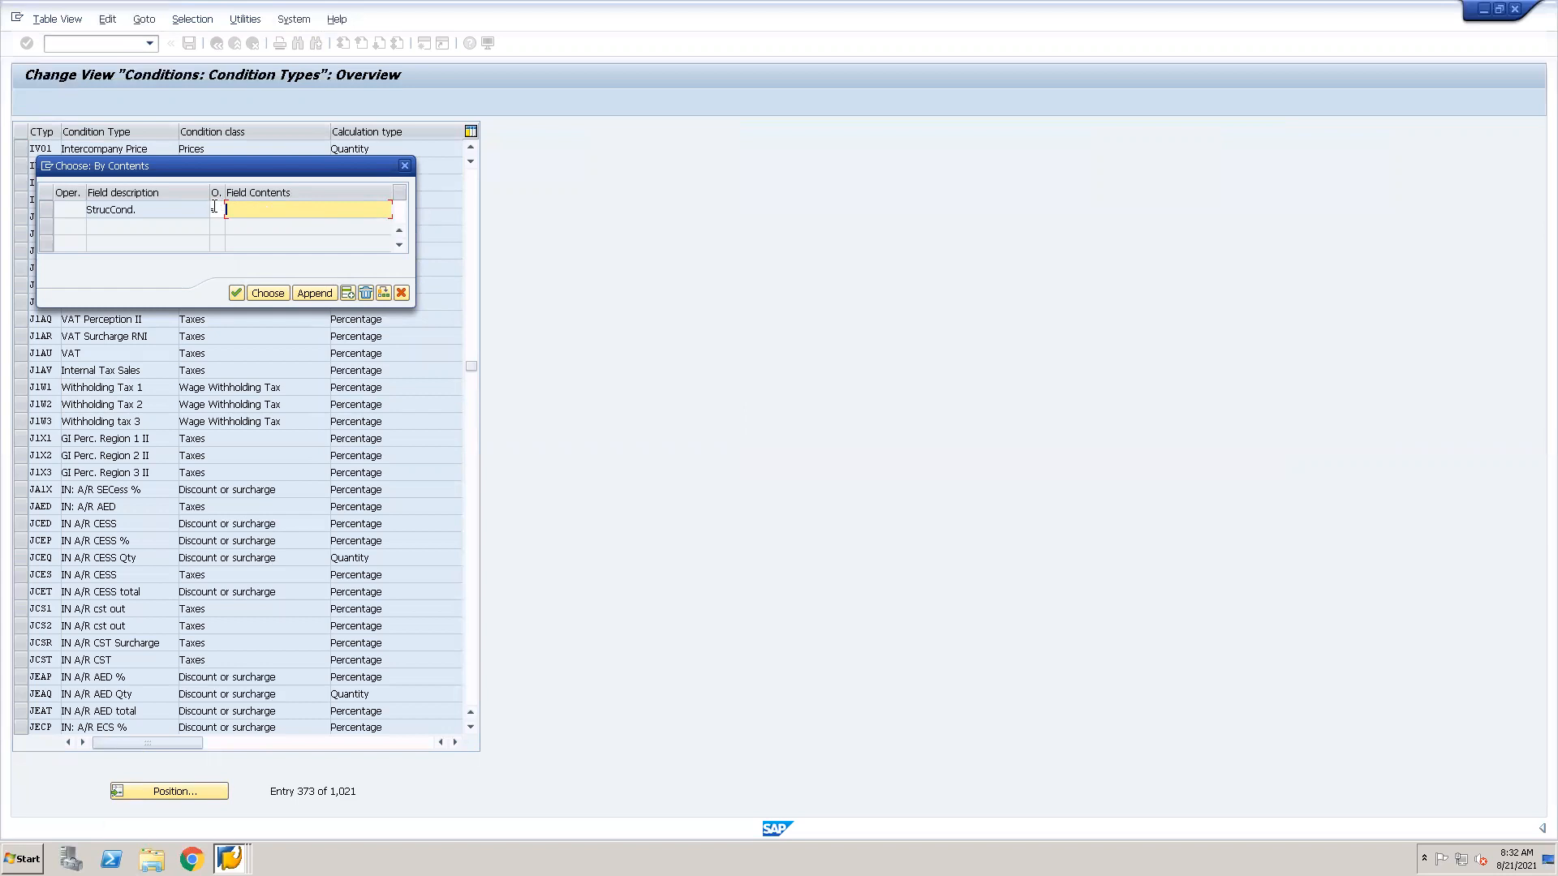
{"action": "left_click", "coordinate": [216, 209]}
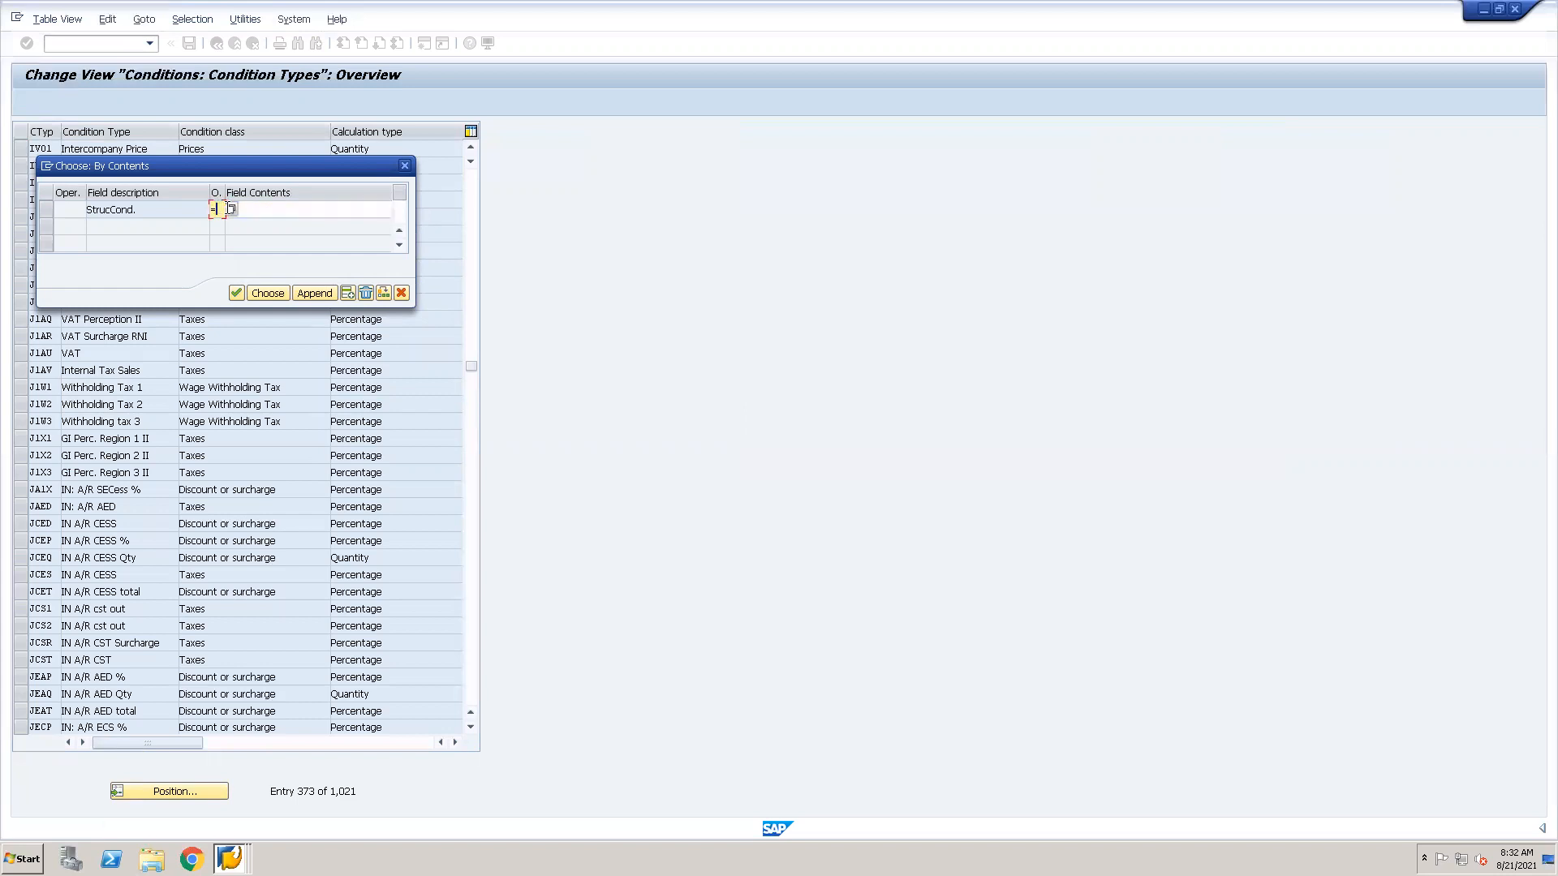
{"action": "left_click", "coordinate": [230, 209]}
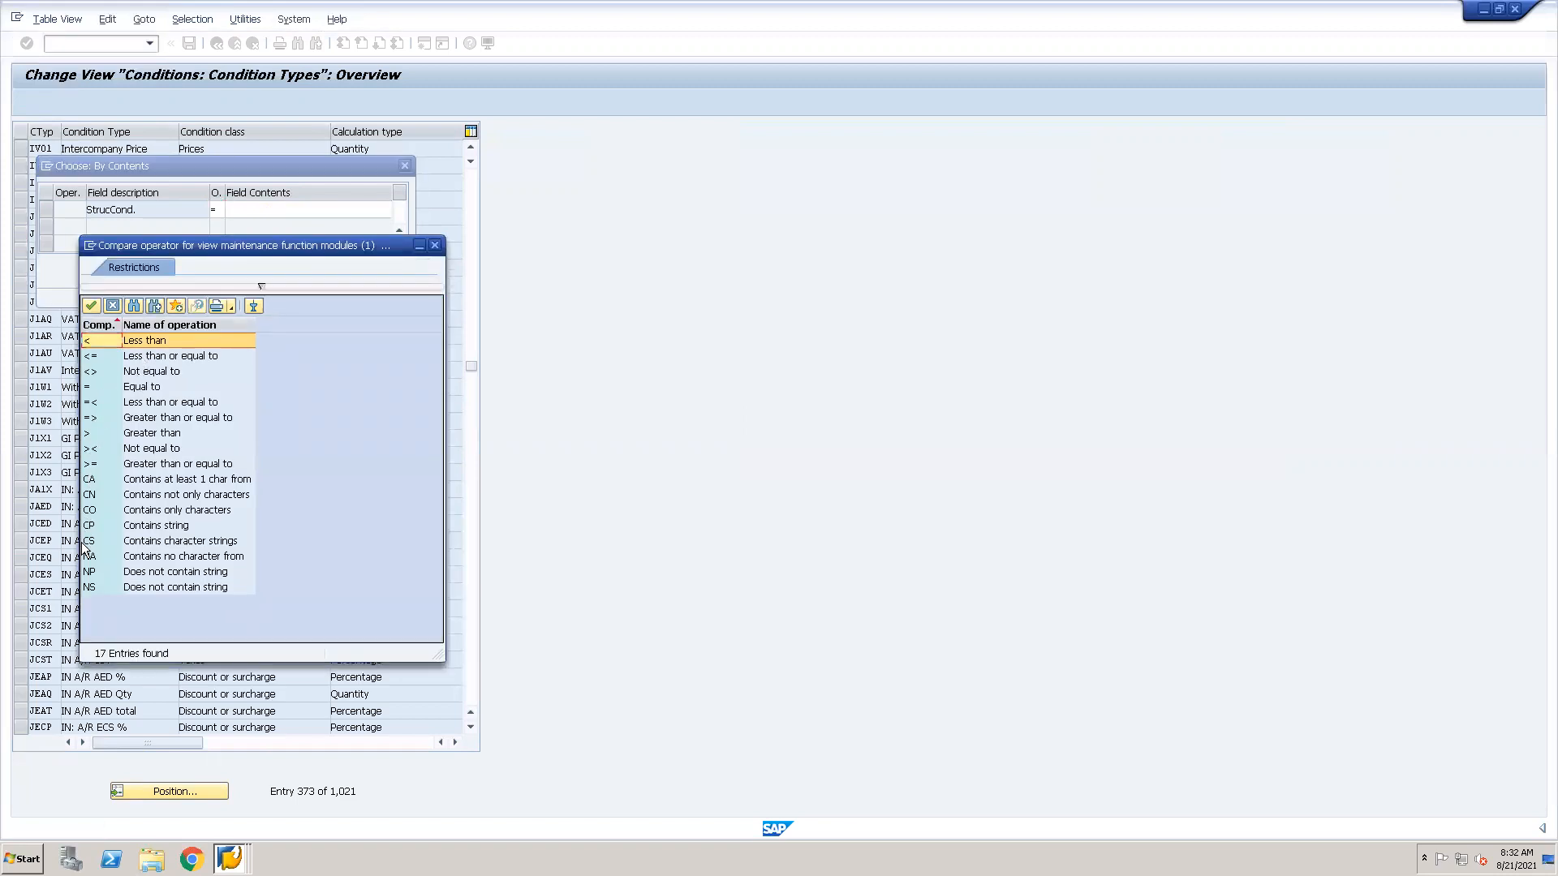
{"action": "double_click", "coordinate": [89, 448]}
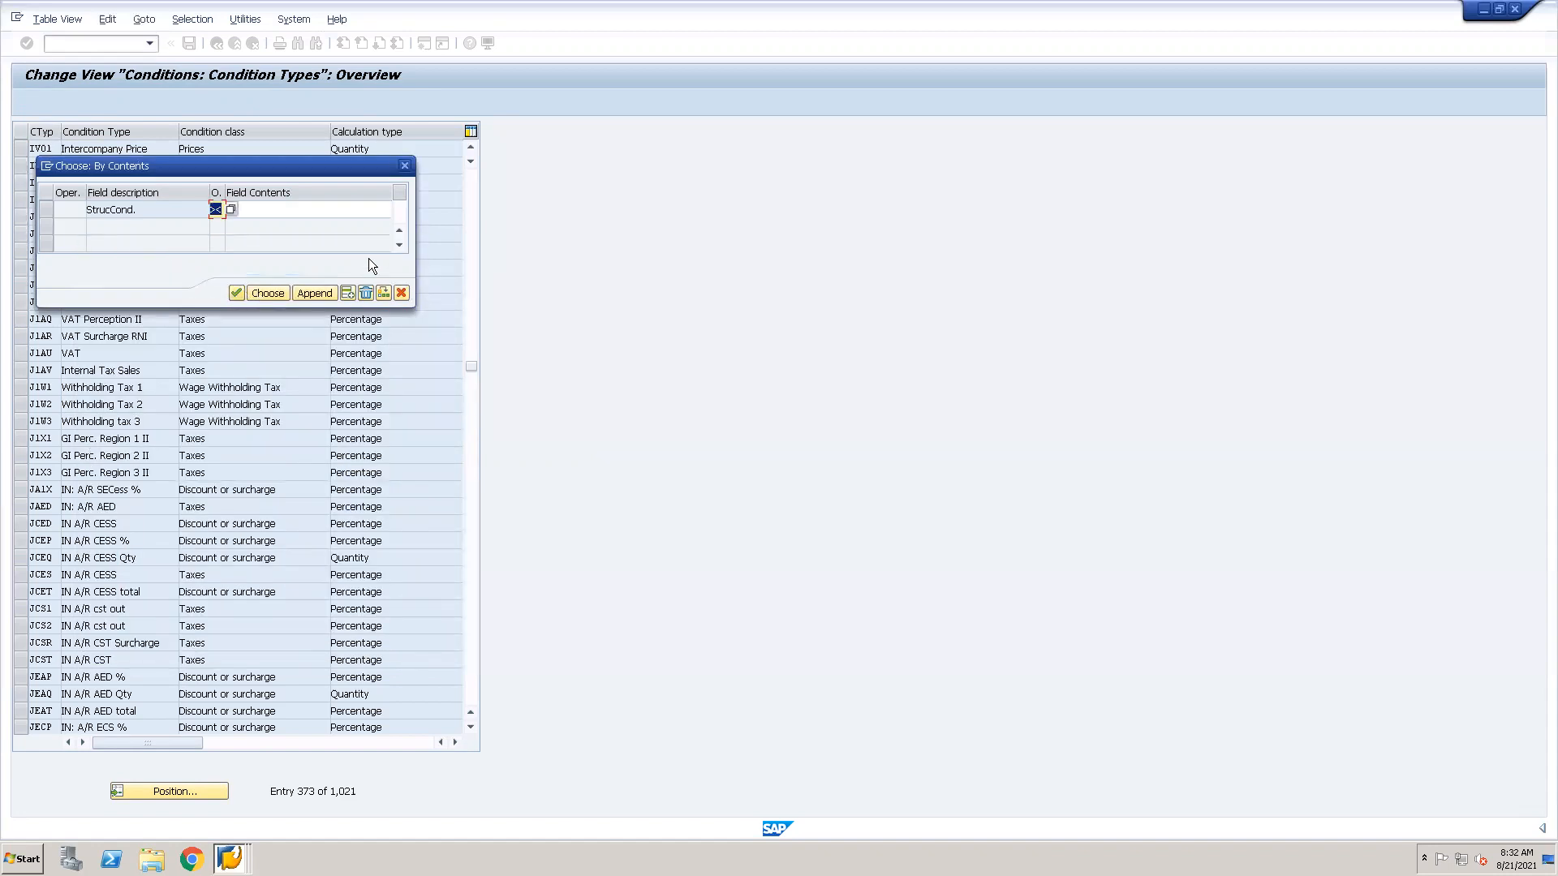
{"action": "key", "text": "Return"}
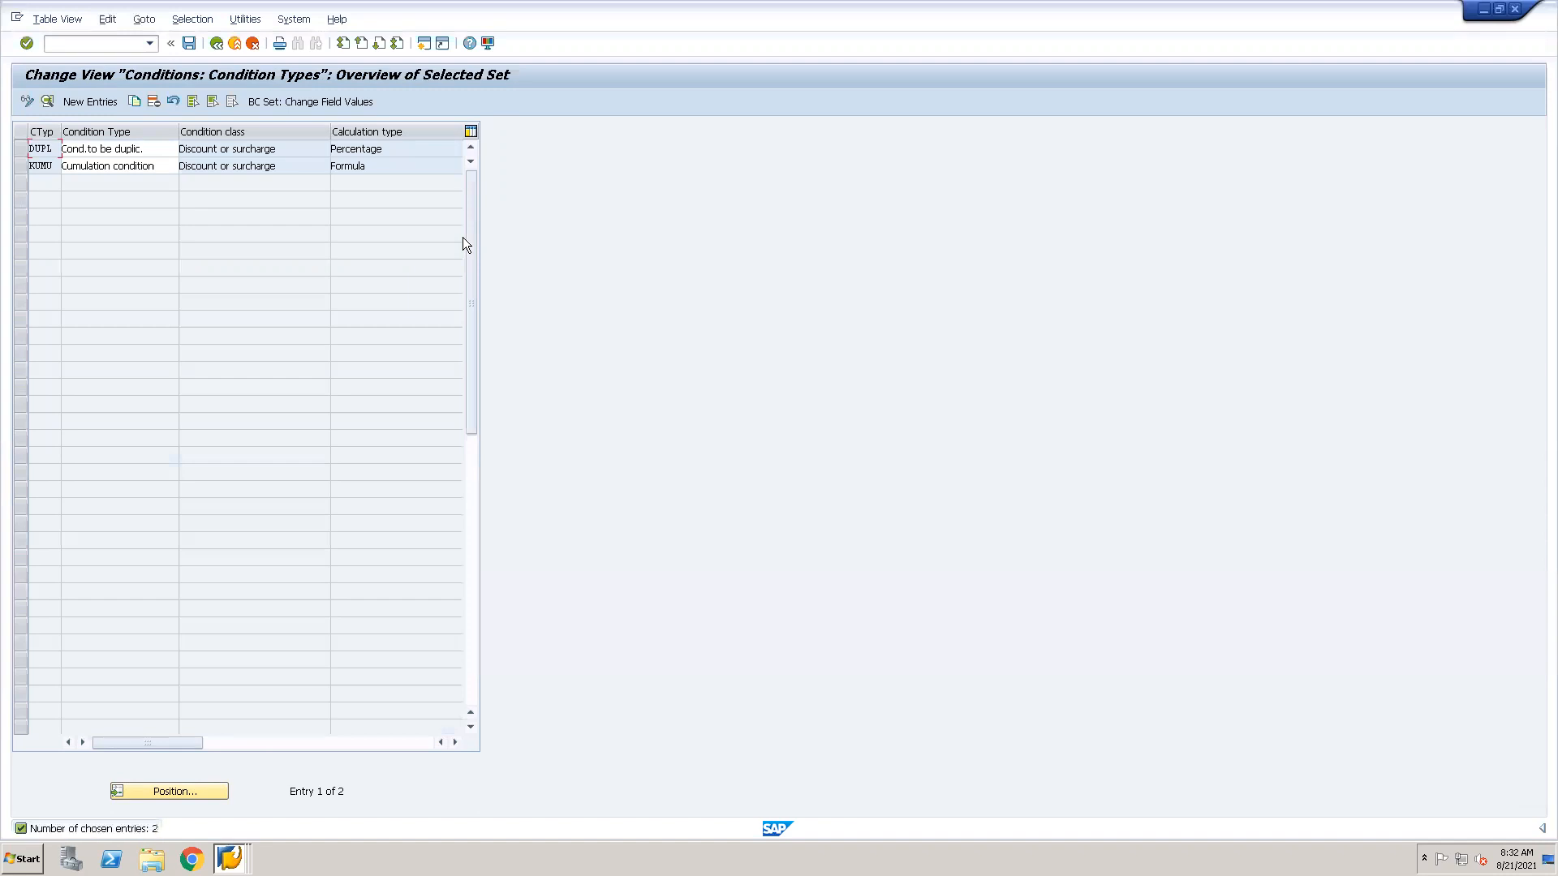
Display the details of condition type KUMU, examine its structure condition, and return to the selected set.
{"action": "left_click", "coordinate": [41, 165]}
{"action": "left_click", "coordinate": [20, 166]}
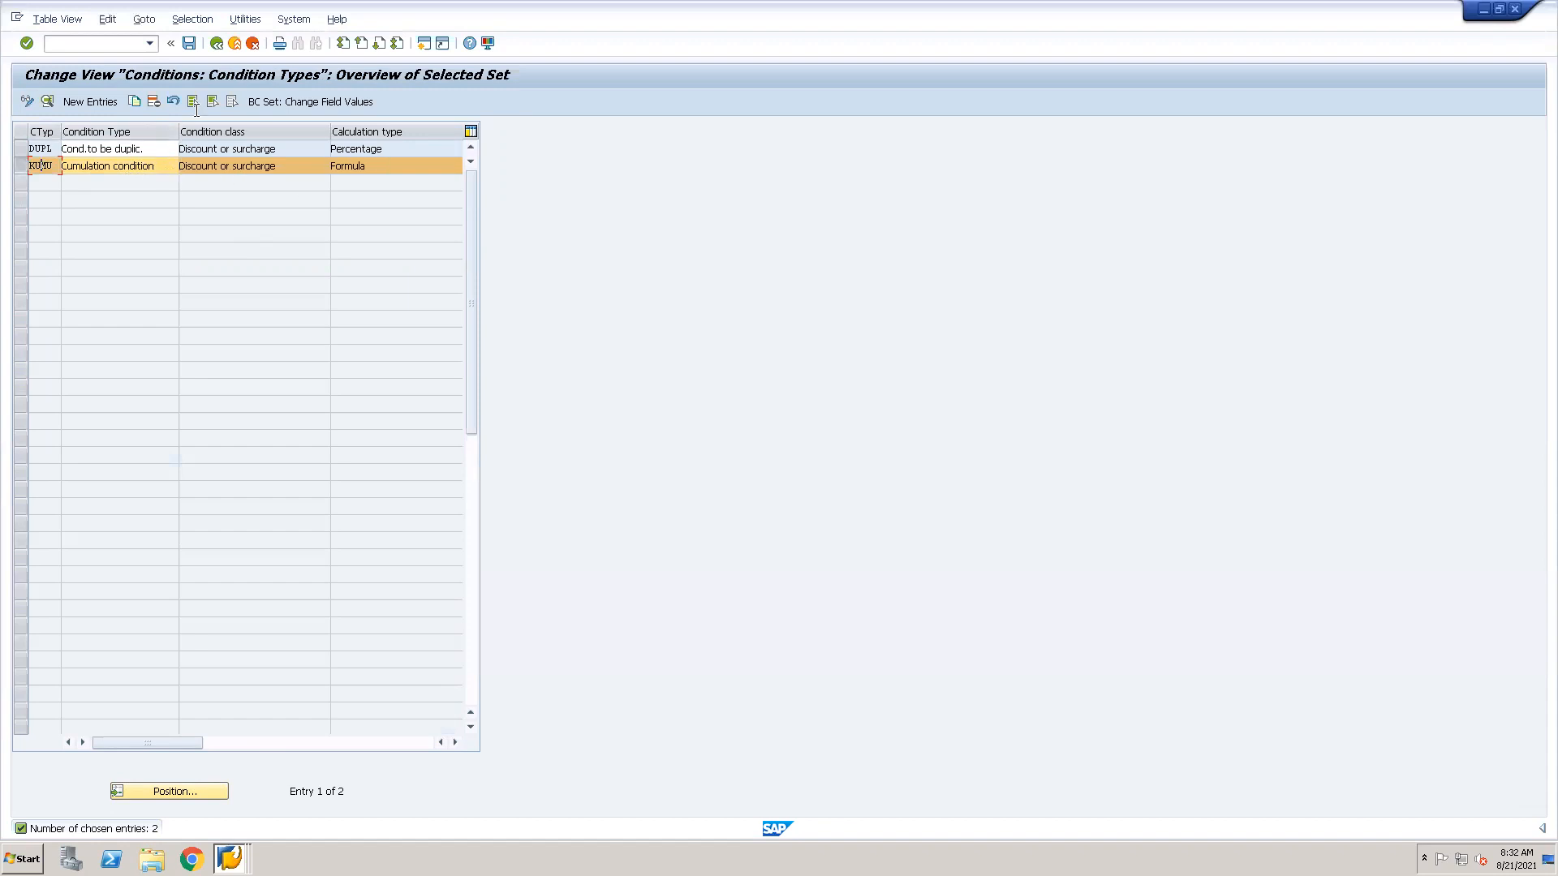
{"action": "left_click", "coordinate": [49, 102]}
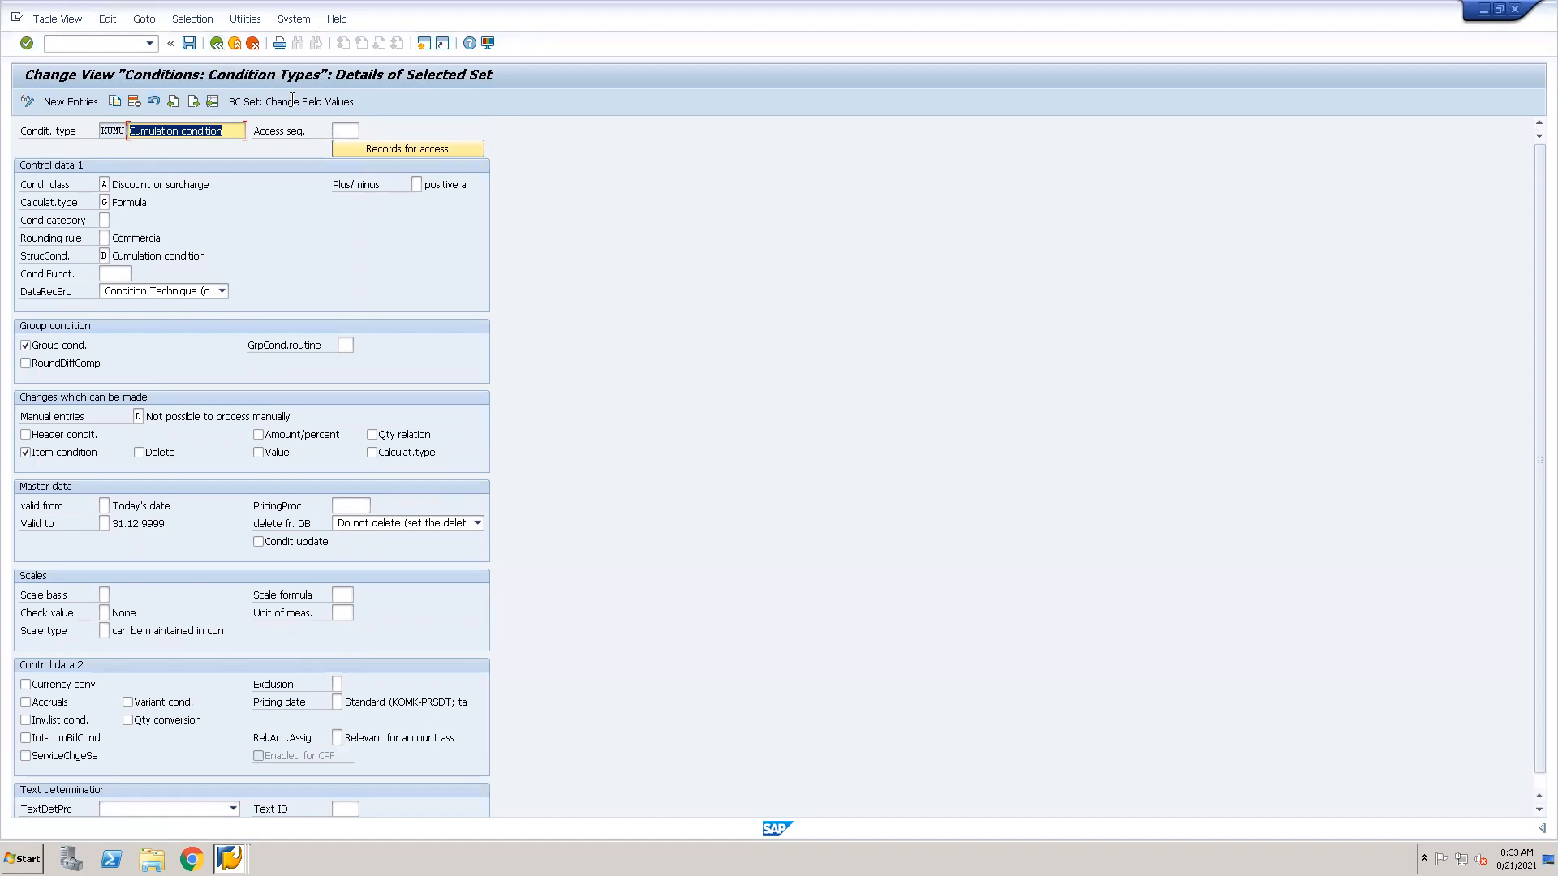
{"action": "left_click", "coordinate": [218, 47]}
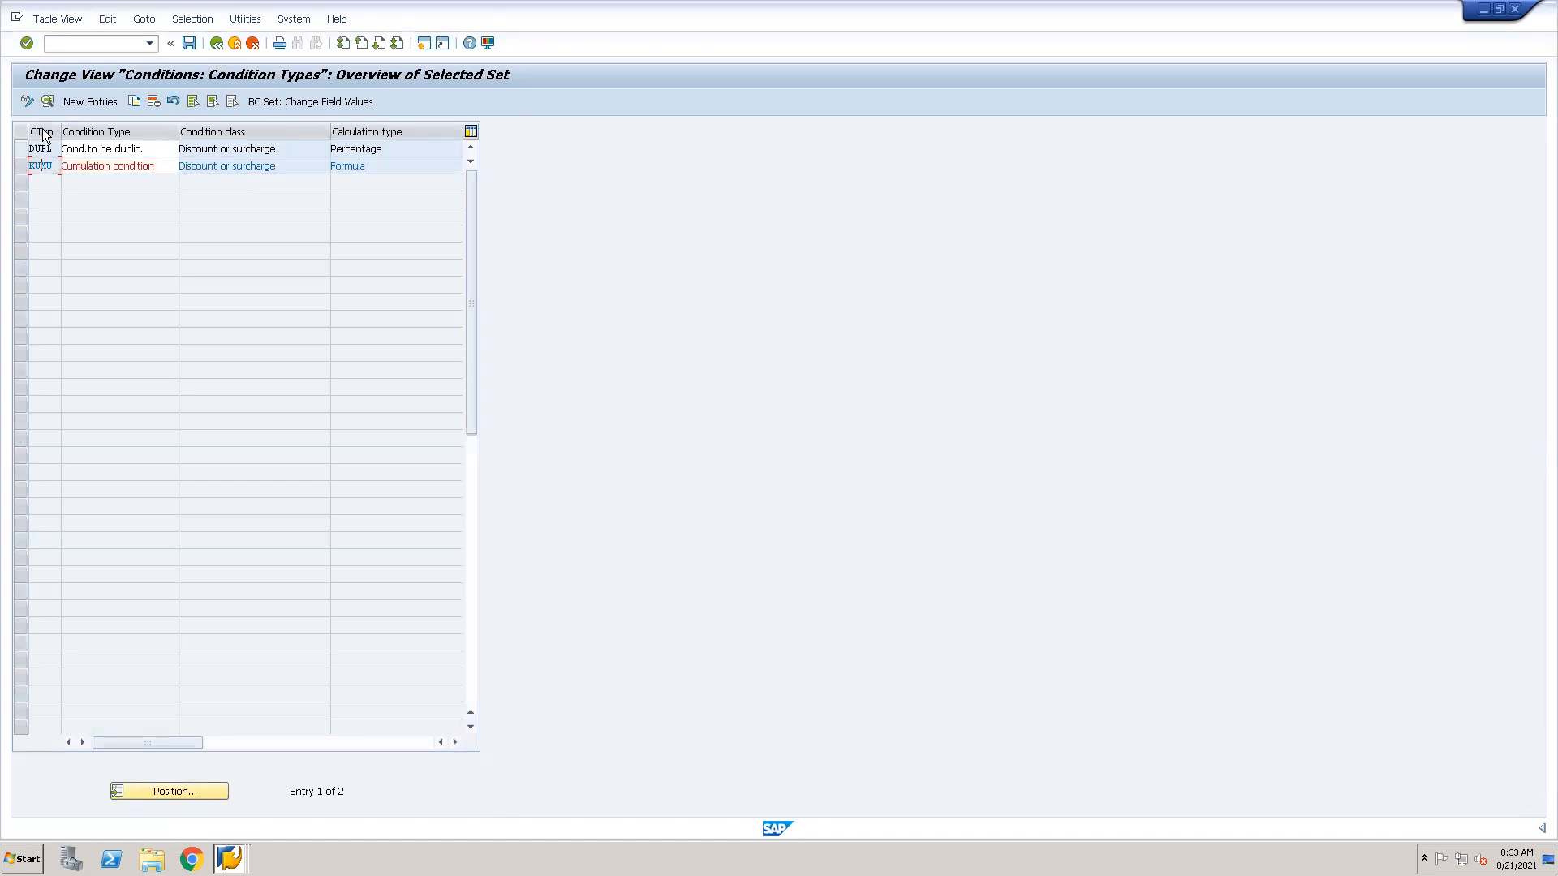
Display the details of condition type DUPL and examine its structure condition and condition function fields.
{"action": "left_click", "coordinate": [22, 149]}
{"action": "left_click", "coordinate": [49, 103]}
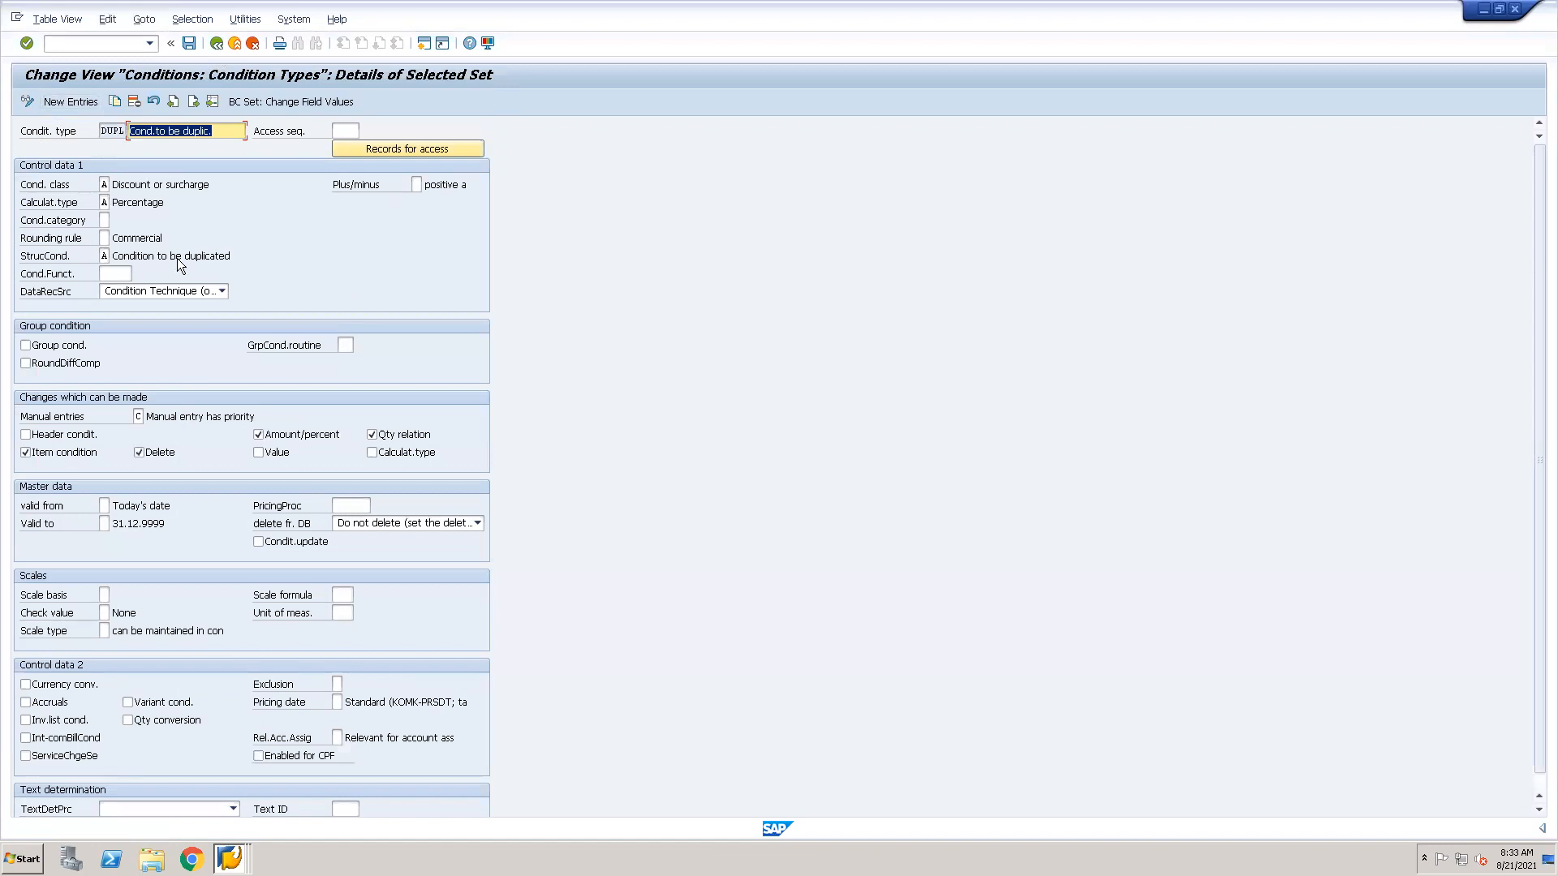
{"action": "left_click", "coordinate": [105, 256]}
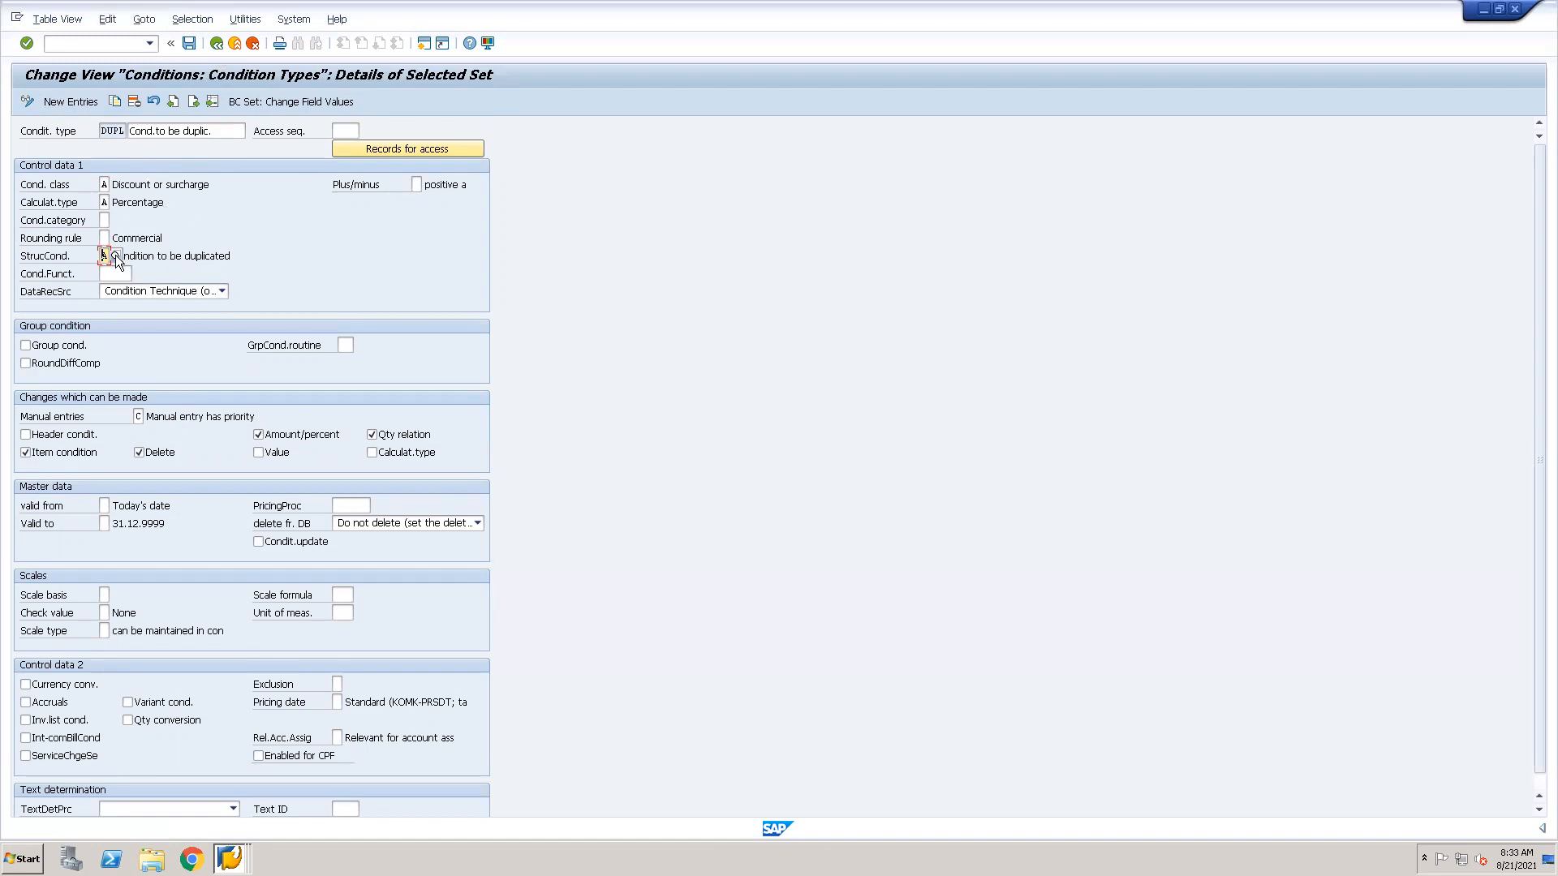
{"action": "left_click", "coordinate": [123, 274]}
Open the General Table Display transaction in a new session and load table KONV.
{"action": "left_click", "coordinate": [62, 44]}
{"action": "type", "text": "/ose16n"}
{"action": "key", "text": "Return"}
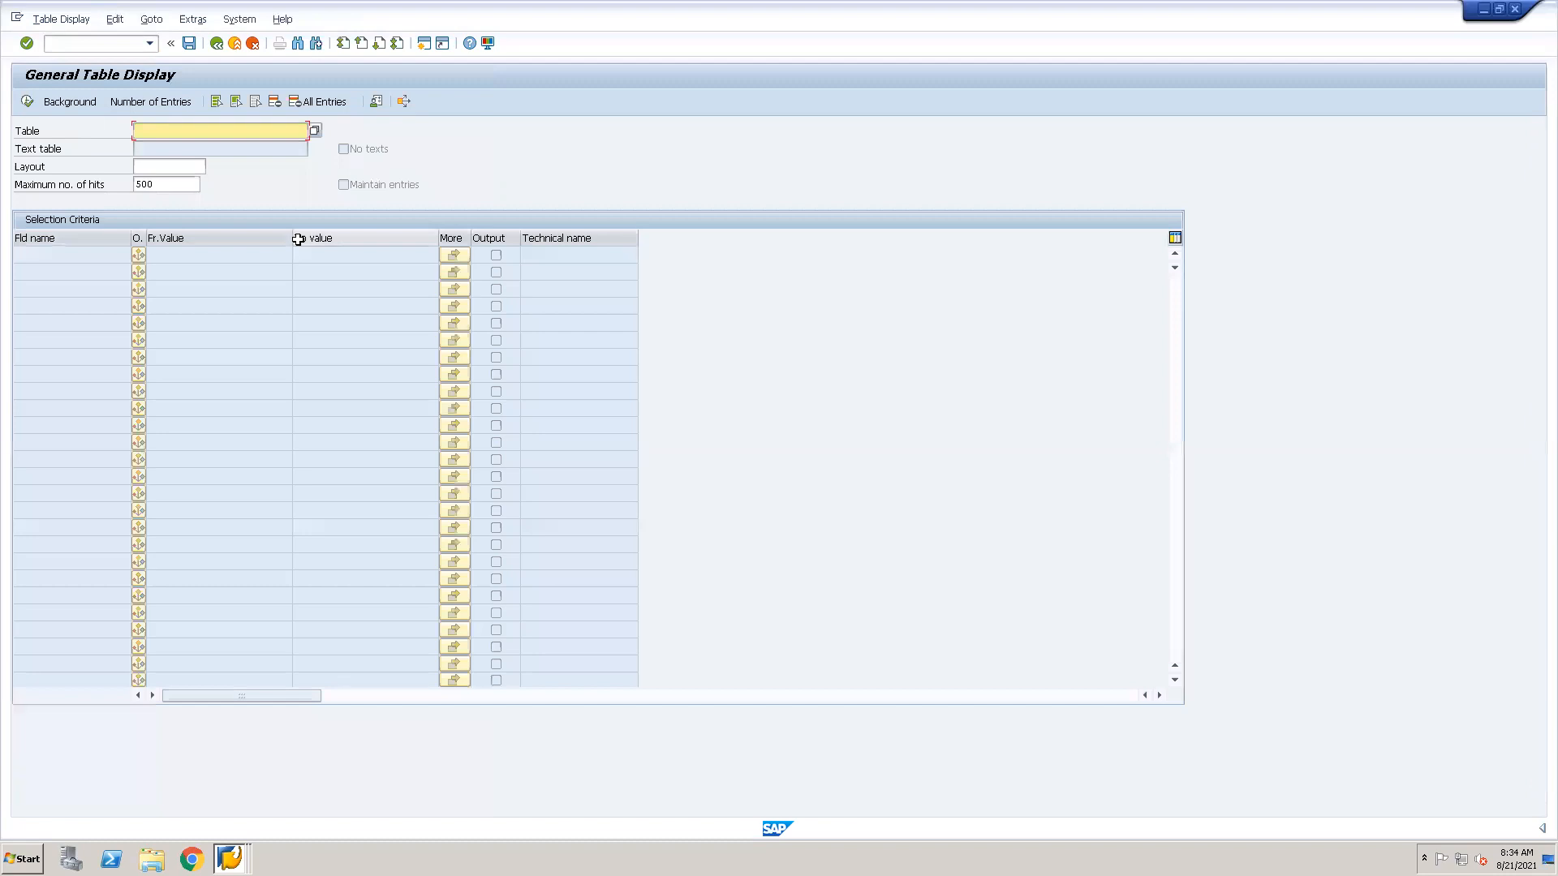
{"action": "type", "text": "KONV"}
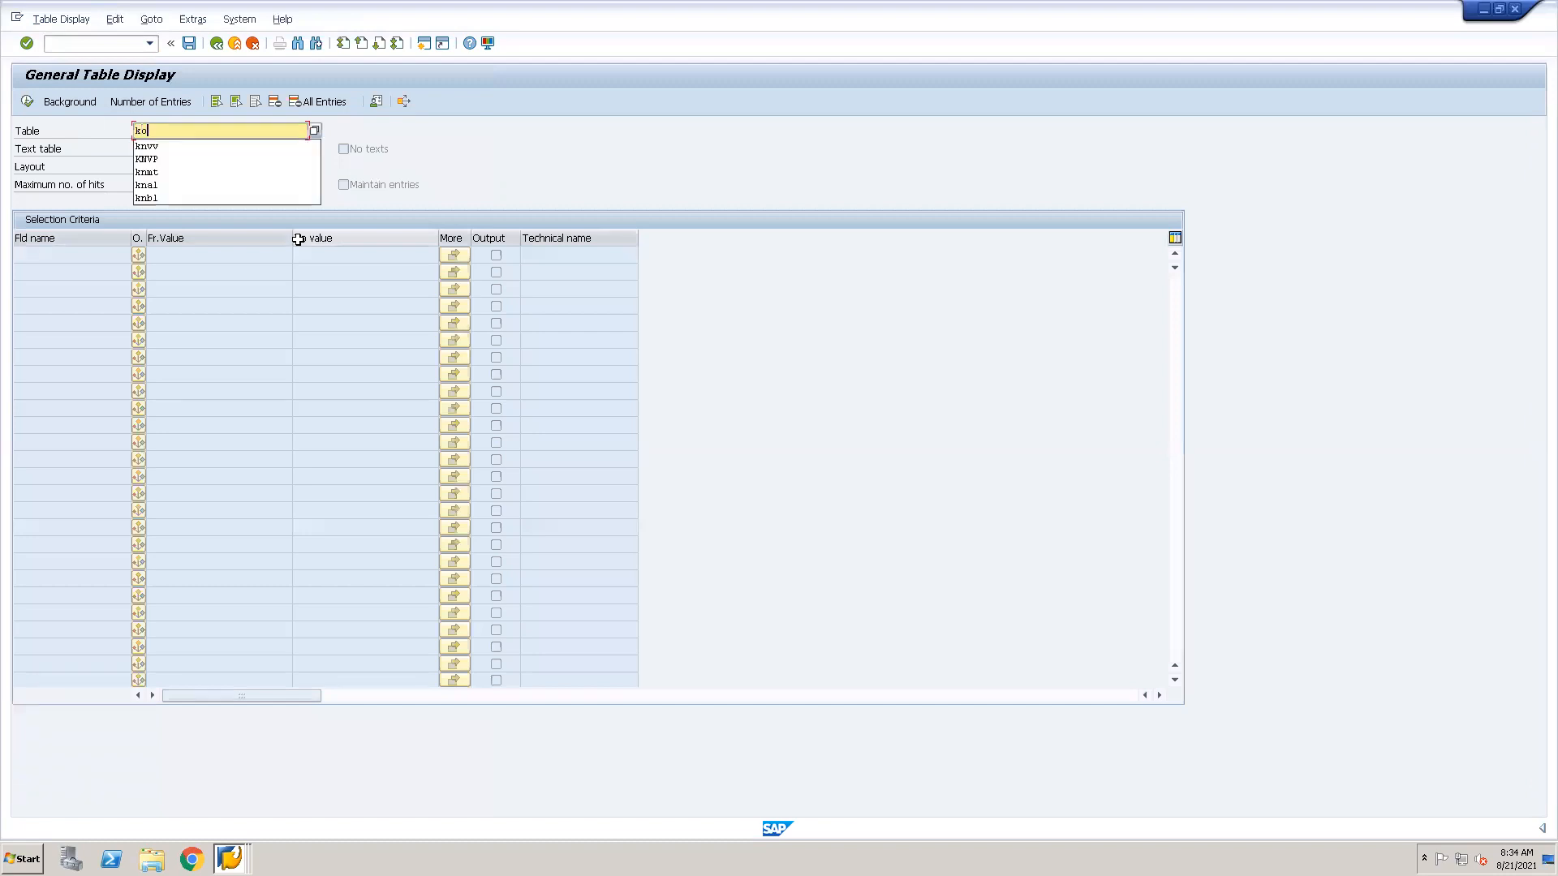
{"action": "key", "text": "Return"}
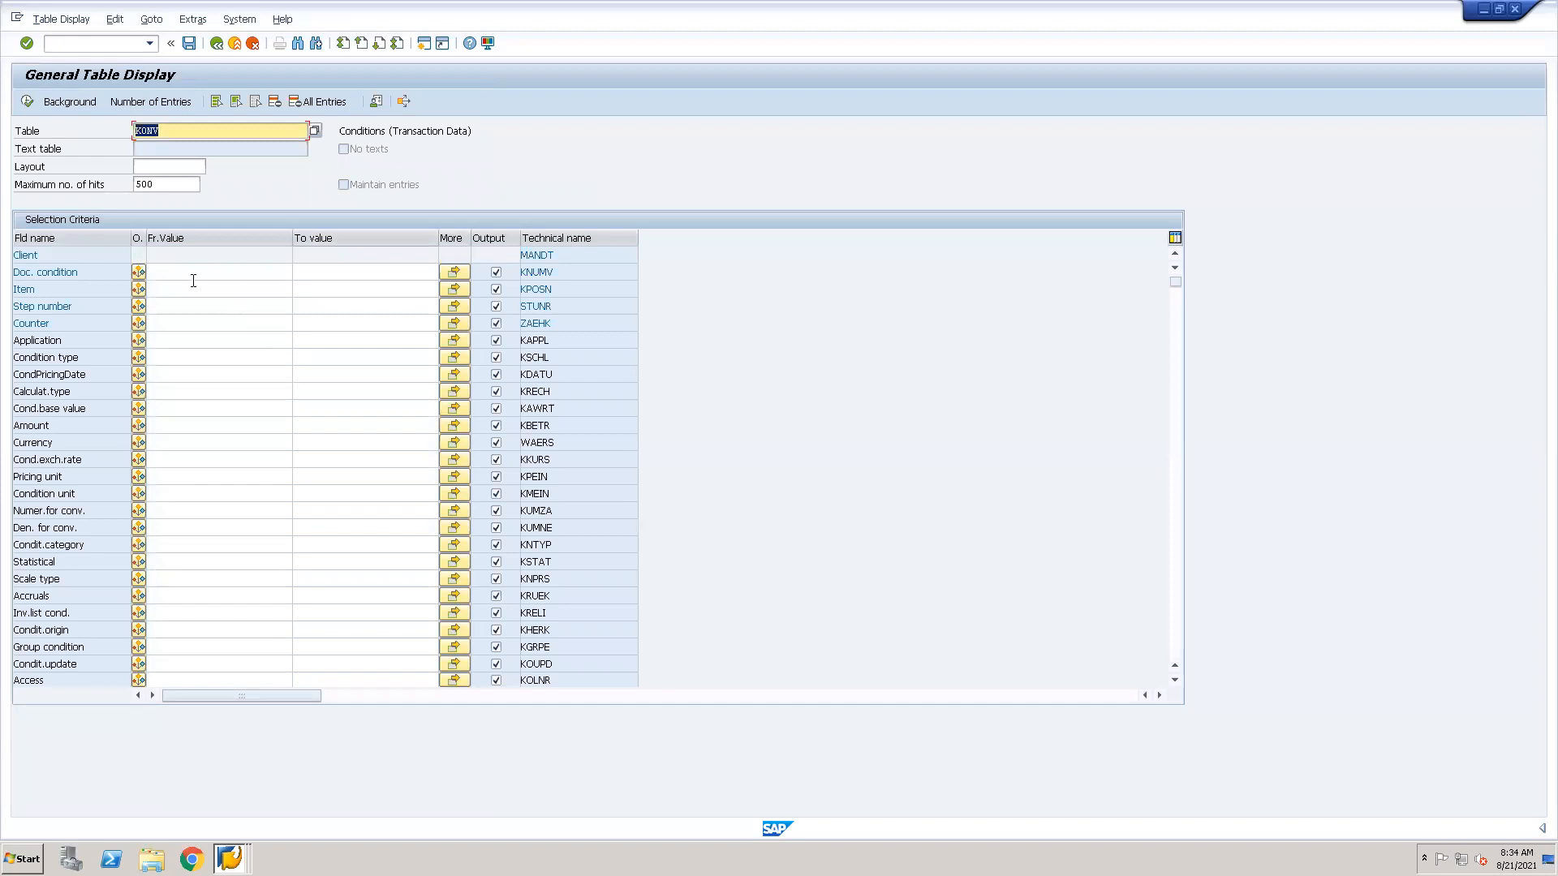
Count the KONV entries for condition type DUPL and clear the condition type criterion.
{"action": "left_click", "coordinate": [172, 352]}
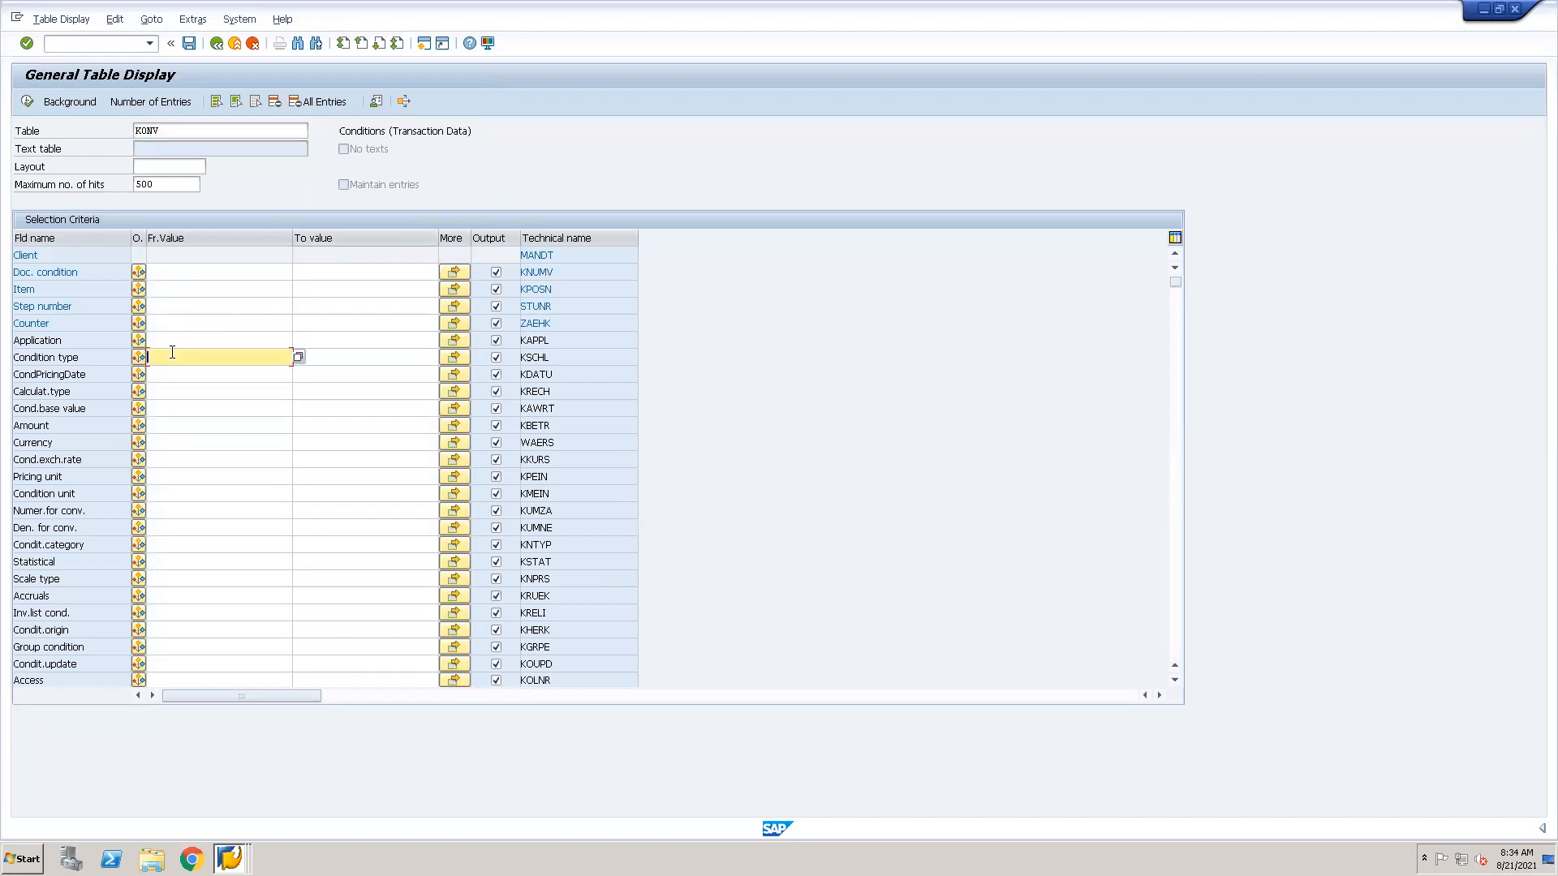
{"action": "type", "text": "dupl"}
{"action": "key", "text": "Return"}
{"action": "left_click", "coordinate": [176, 104]}
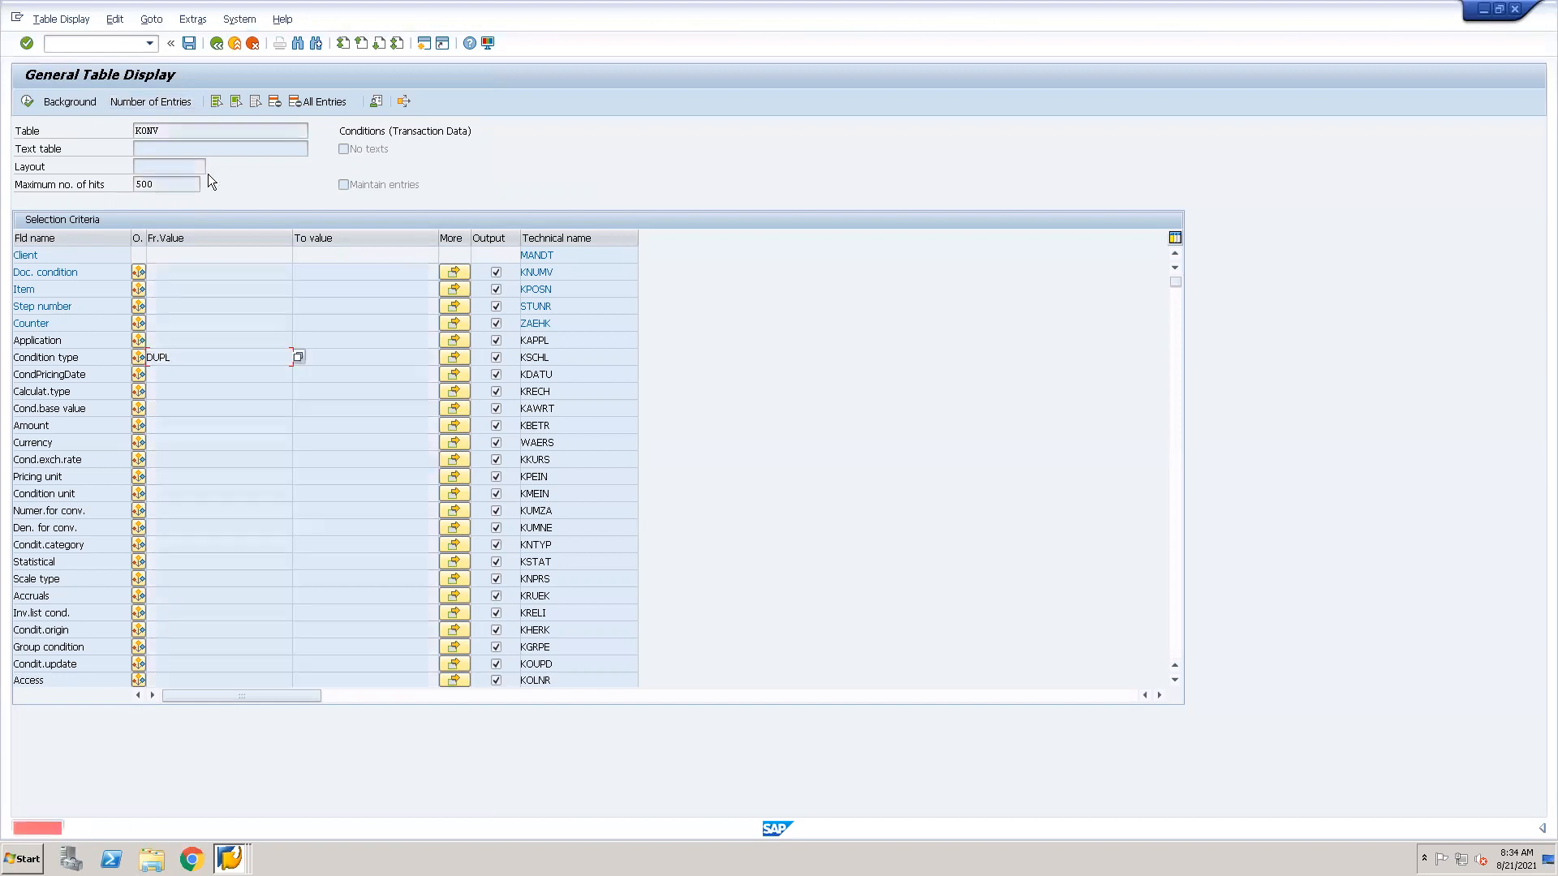
{"action": "left_click", "coordinate": [195, 365]}
{"action": "key", "text": "BackSpace"}
Return the condition types session to the overview of the selected set and switch back to the KONV selection.
{"action": "key", "text": "alt+Tab"}
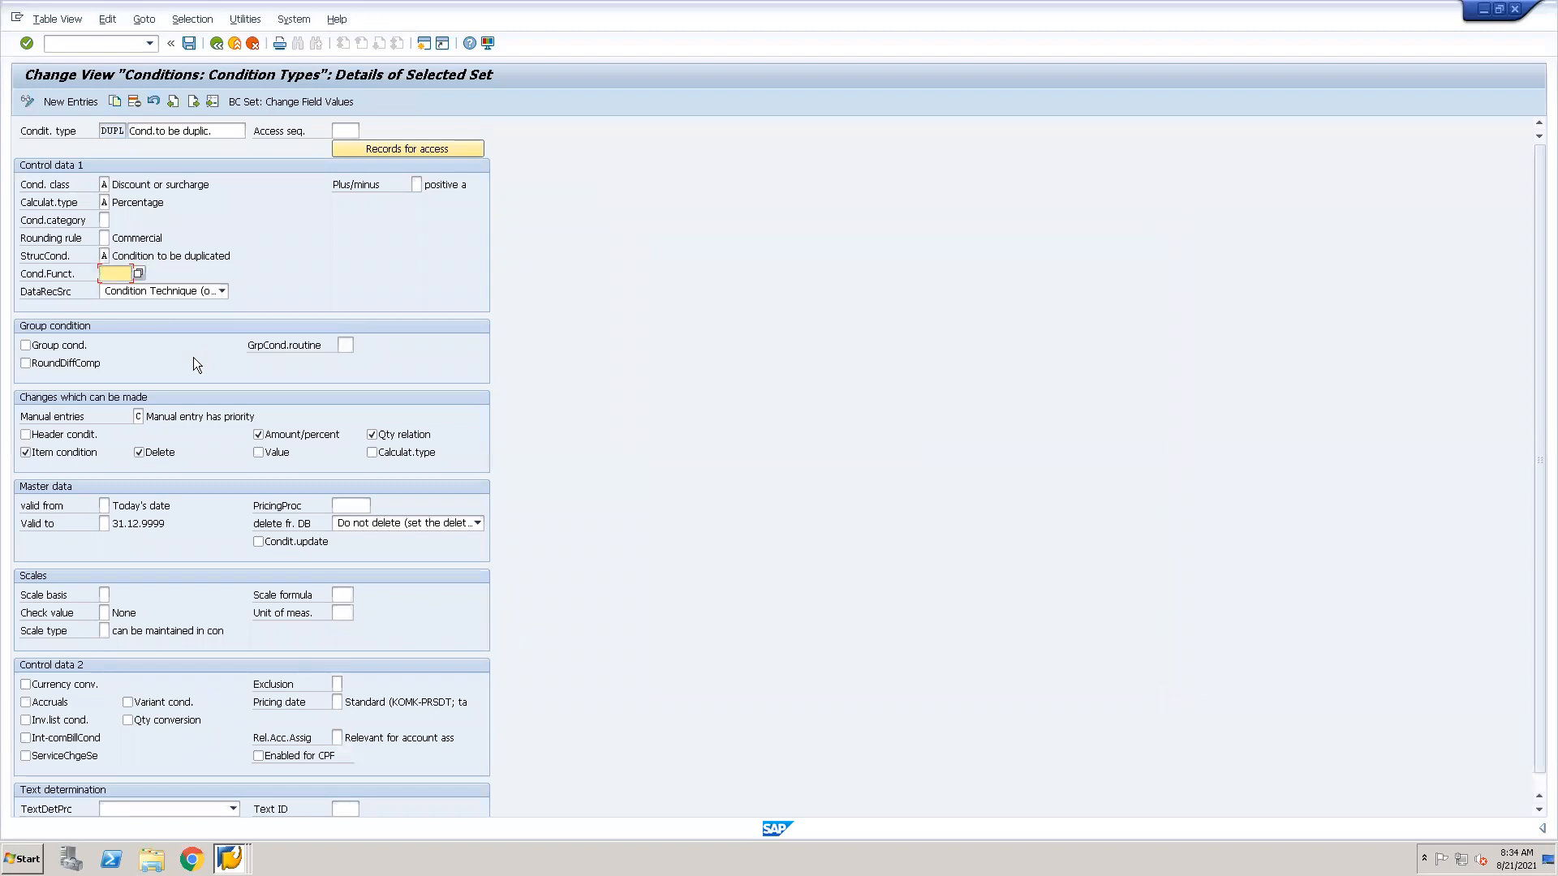
{"action": "key", "text": "alt+Tab"}
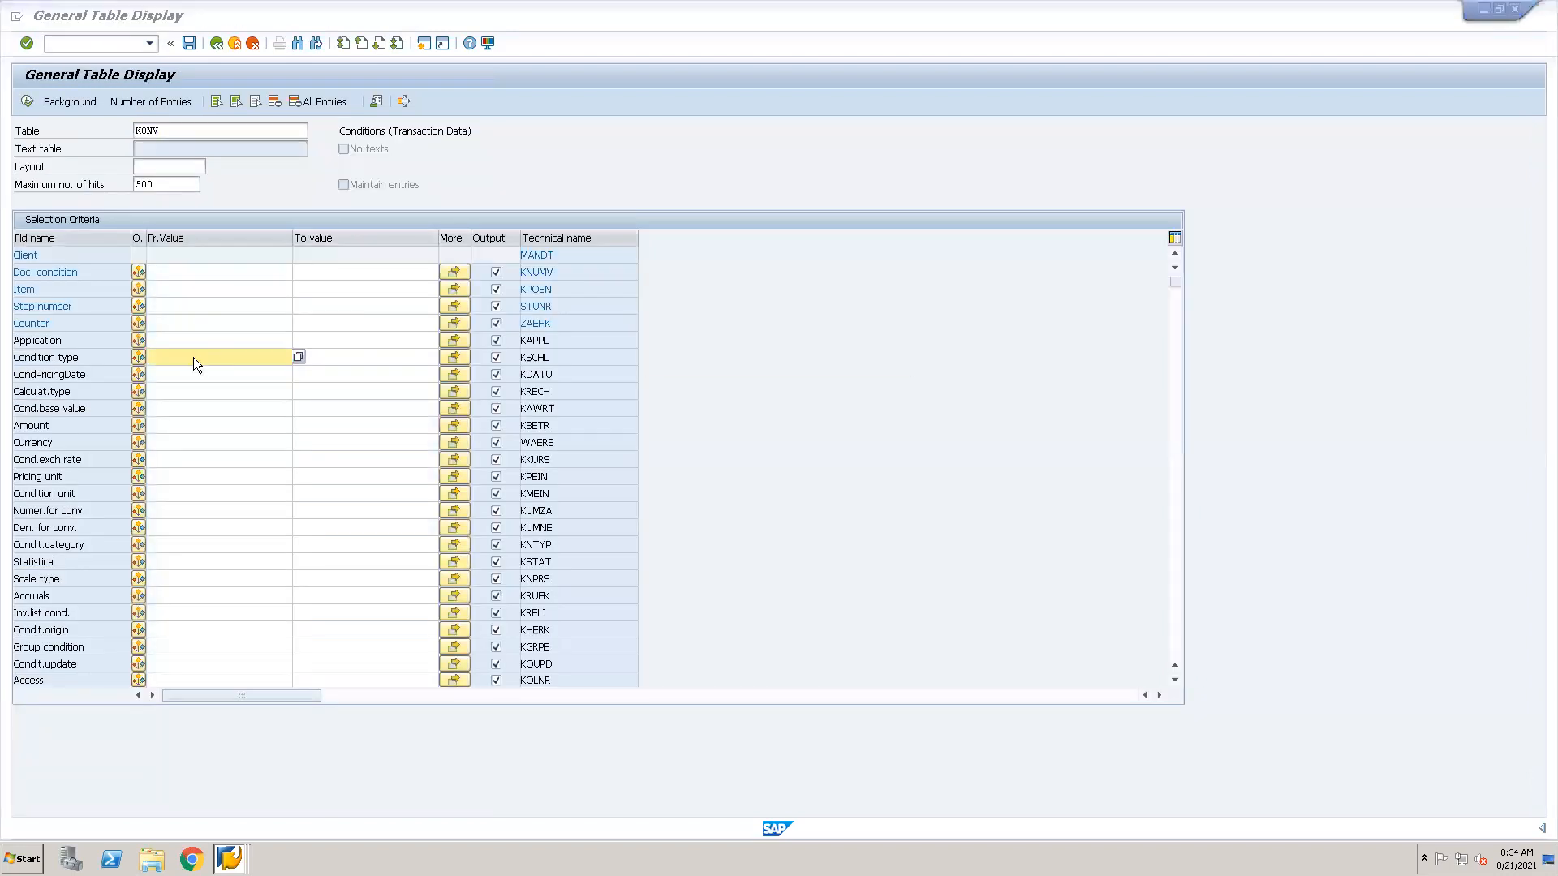
{"action": "key", "text": "alt+Tab"}
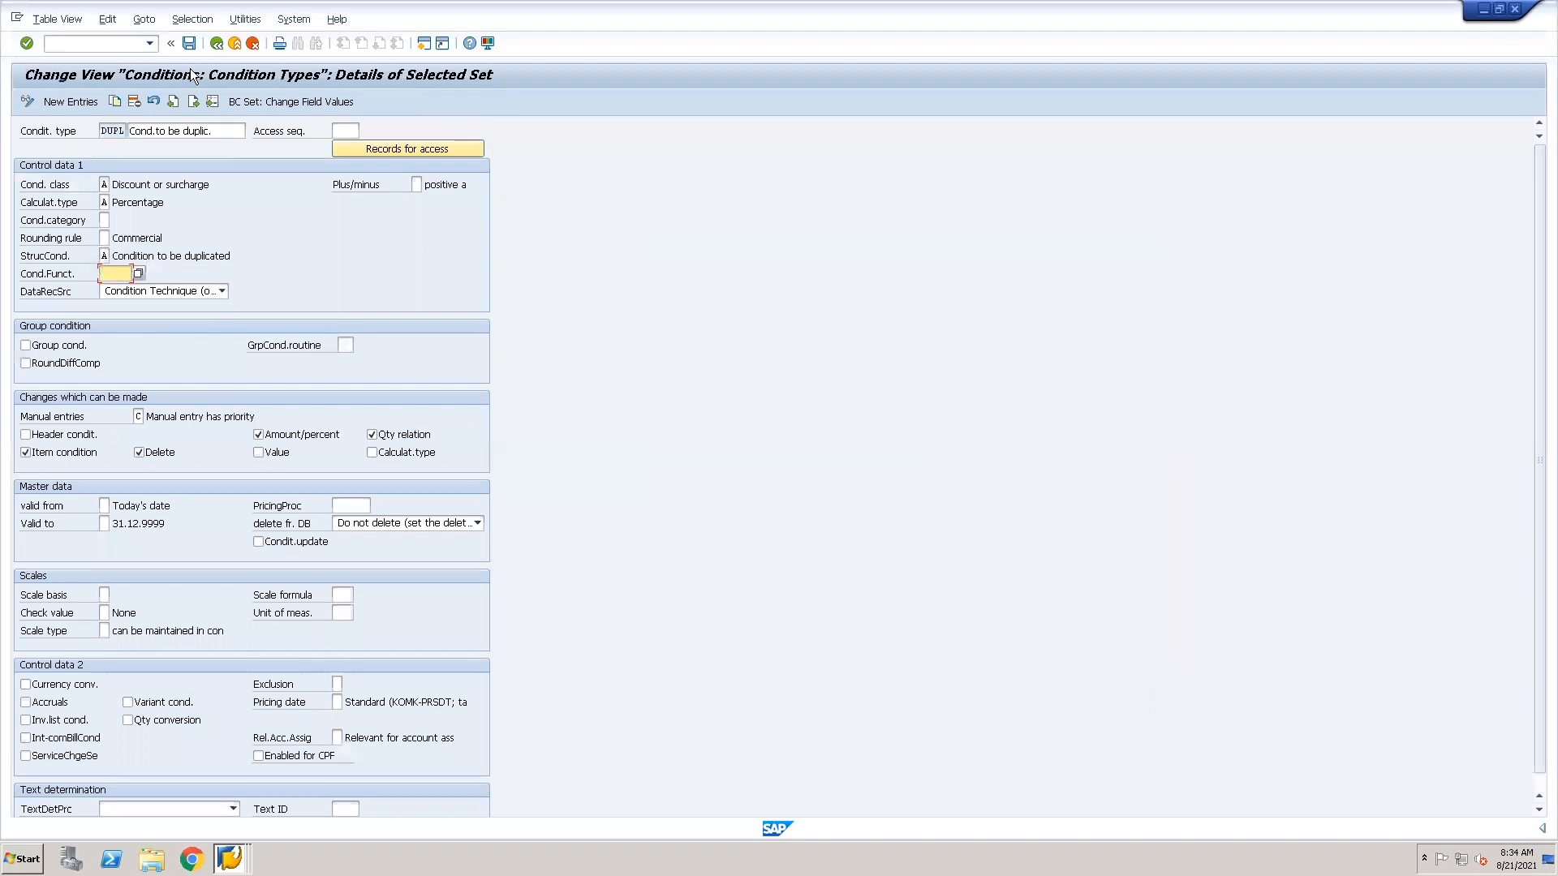
{"action": "left_click", "coordinate": [216, 43]}
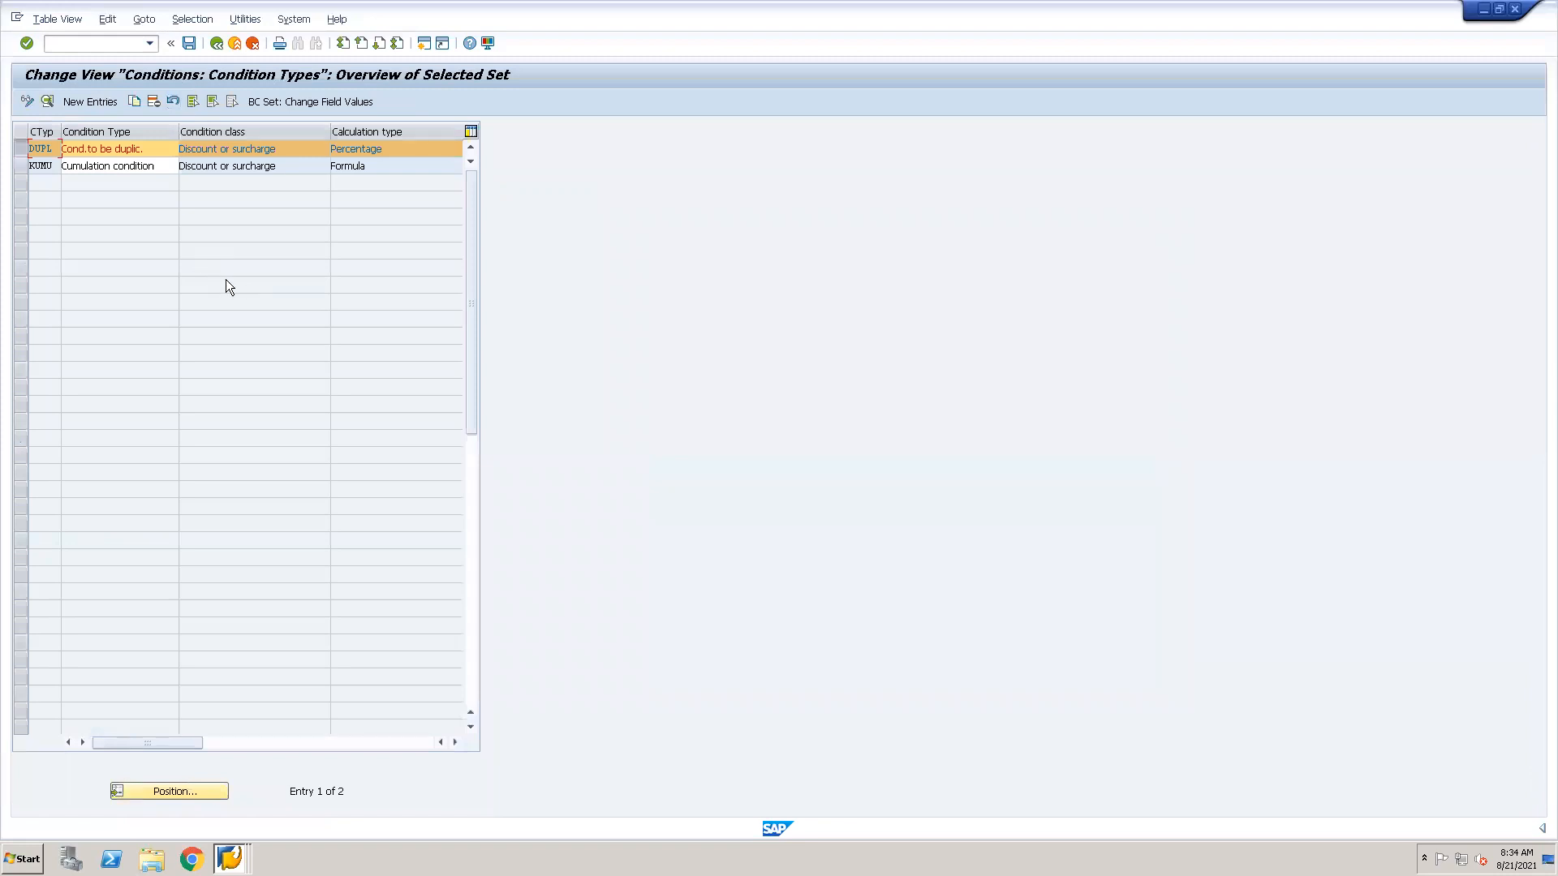
{"action": "key", "text": "alt+Tab"}
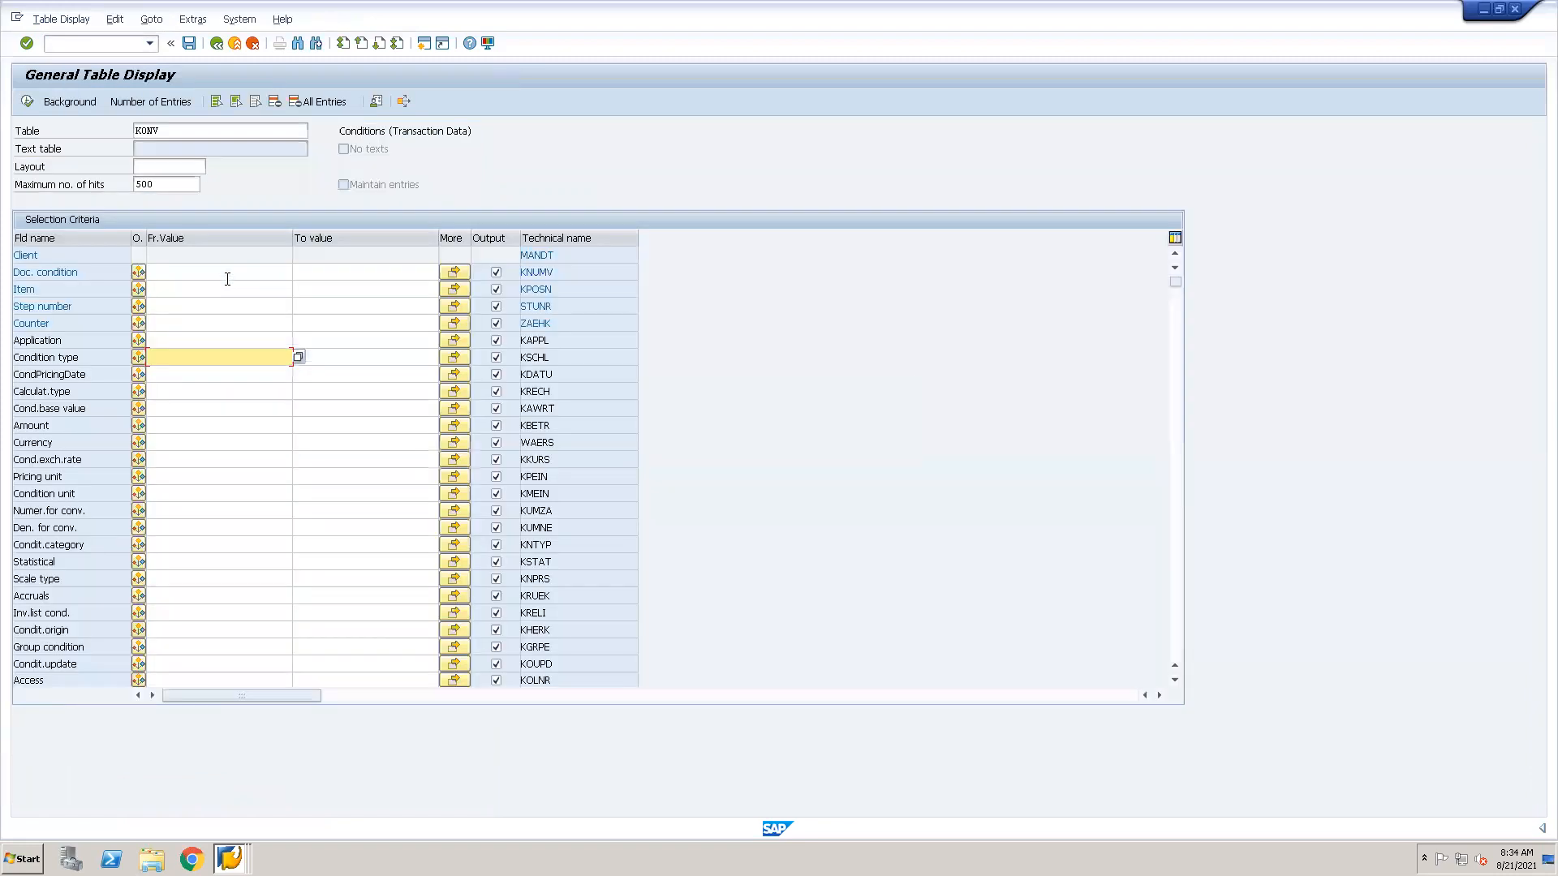
Restrict the KONV selection to condition type KUMU, count the matching entries, and display them.
{"action": "type", "text": "kumu"}
{"action": "left_click", "coordinate": [166, 102]}
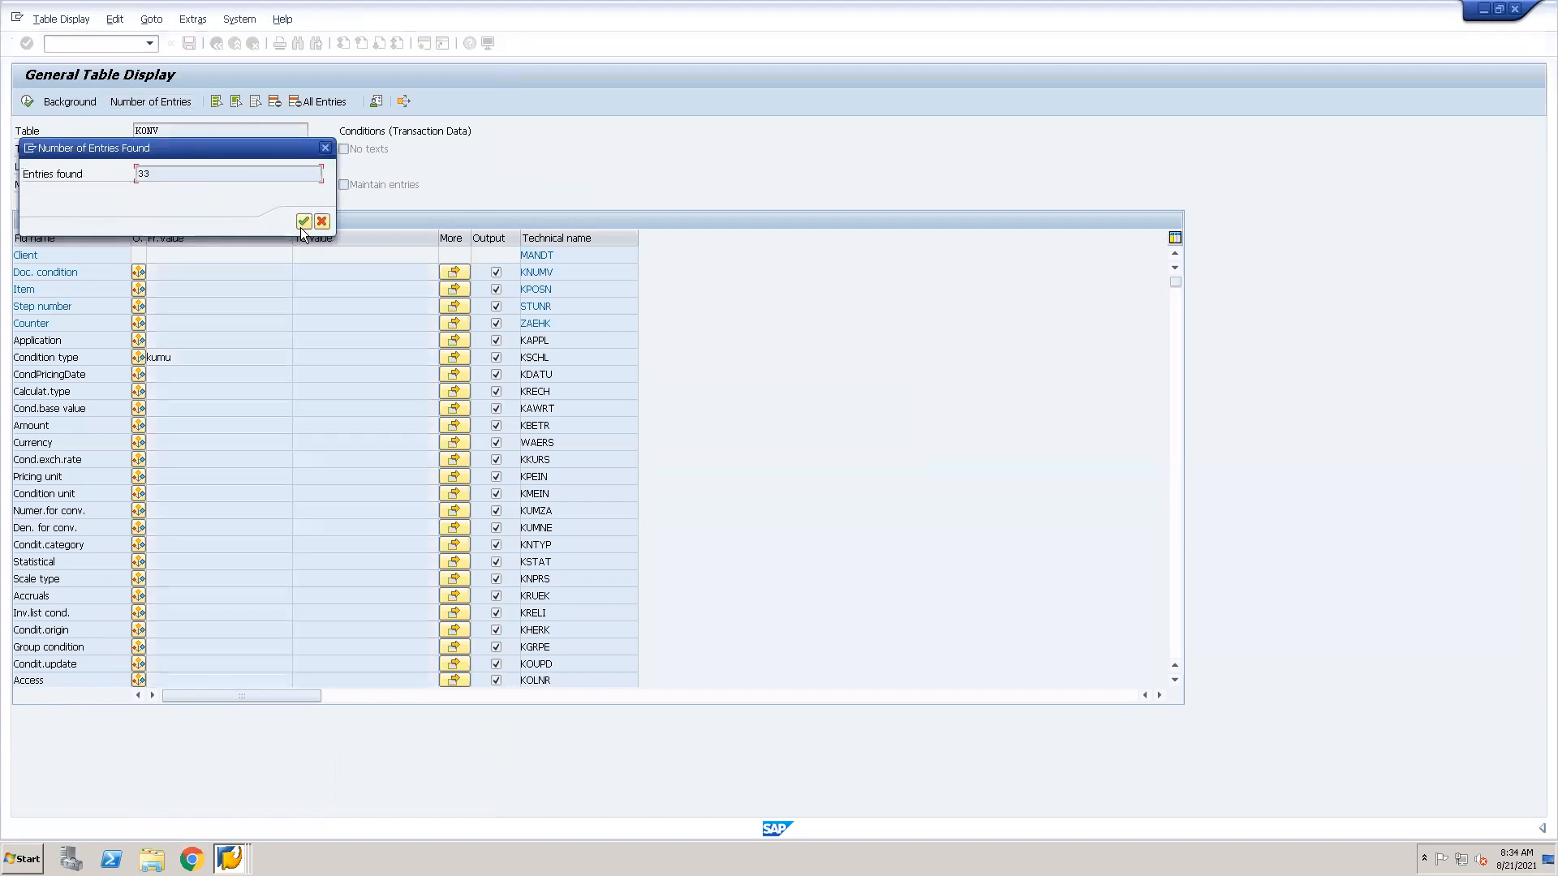
{"action": "left_click", "coordinate": [303, 222]}
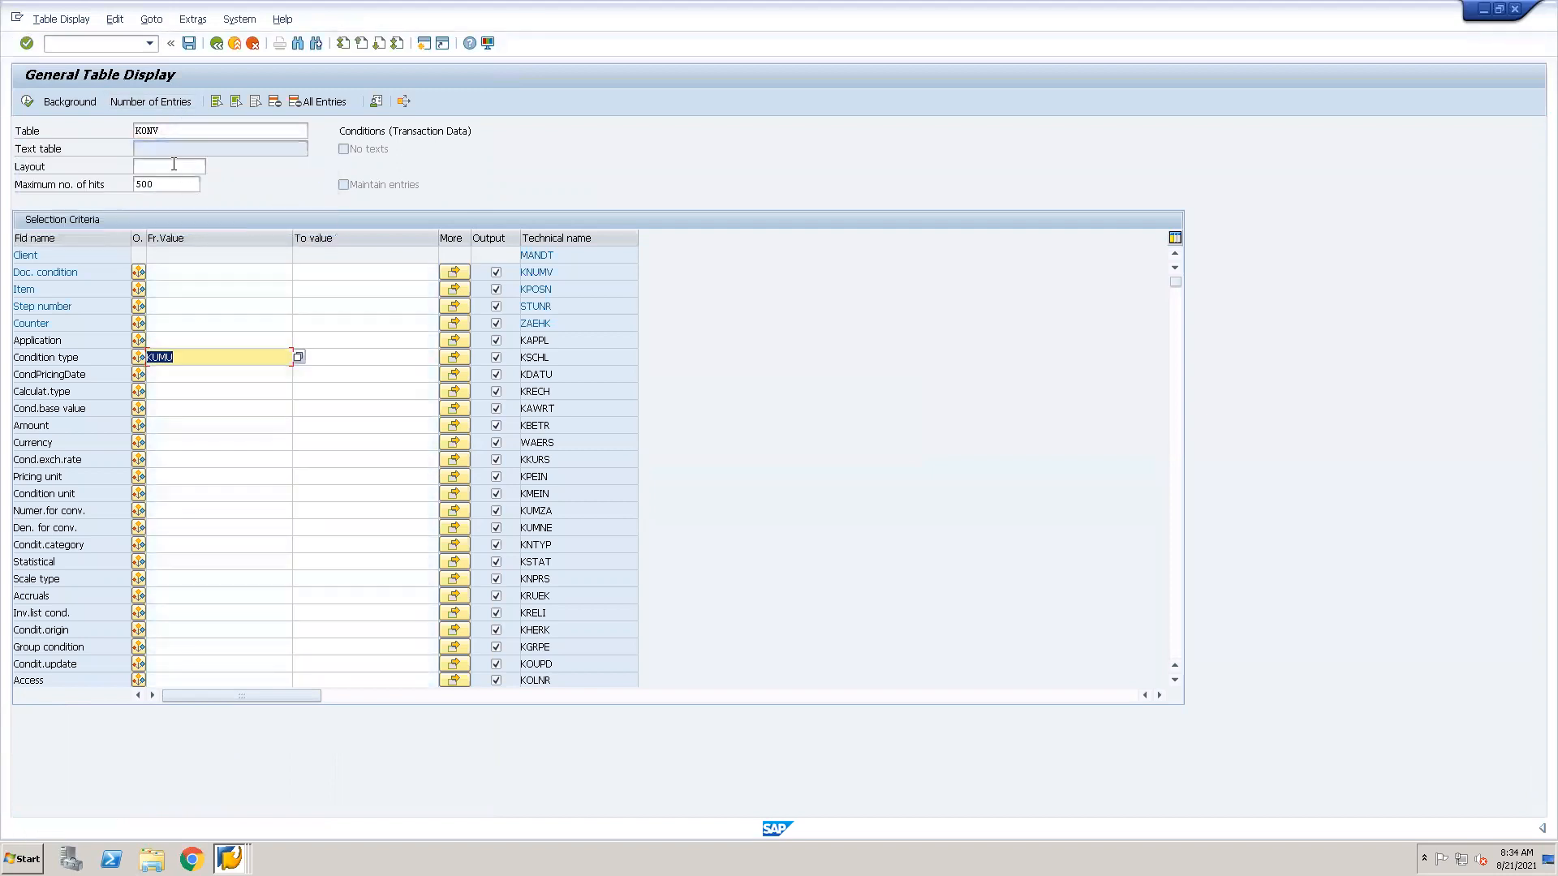
{"action": "left_click", "coordinate": [25, 103]}
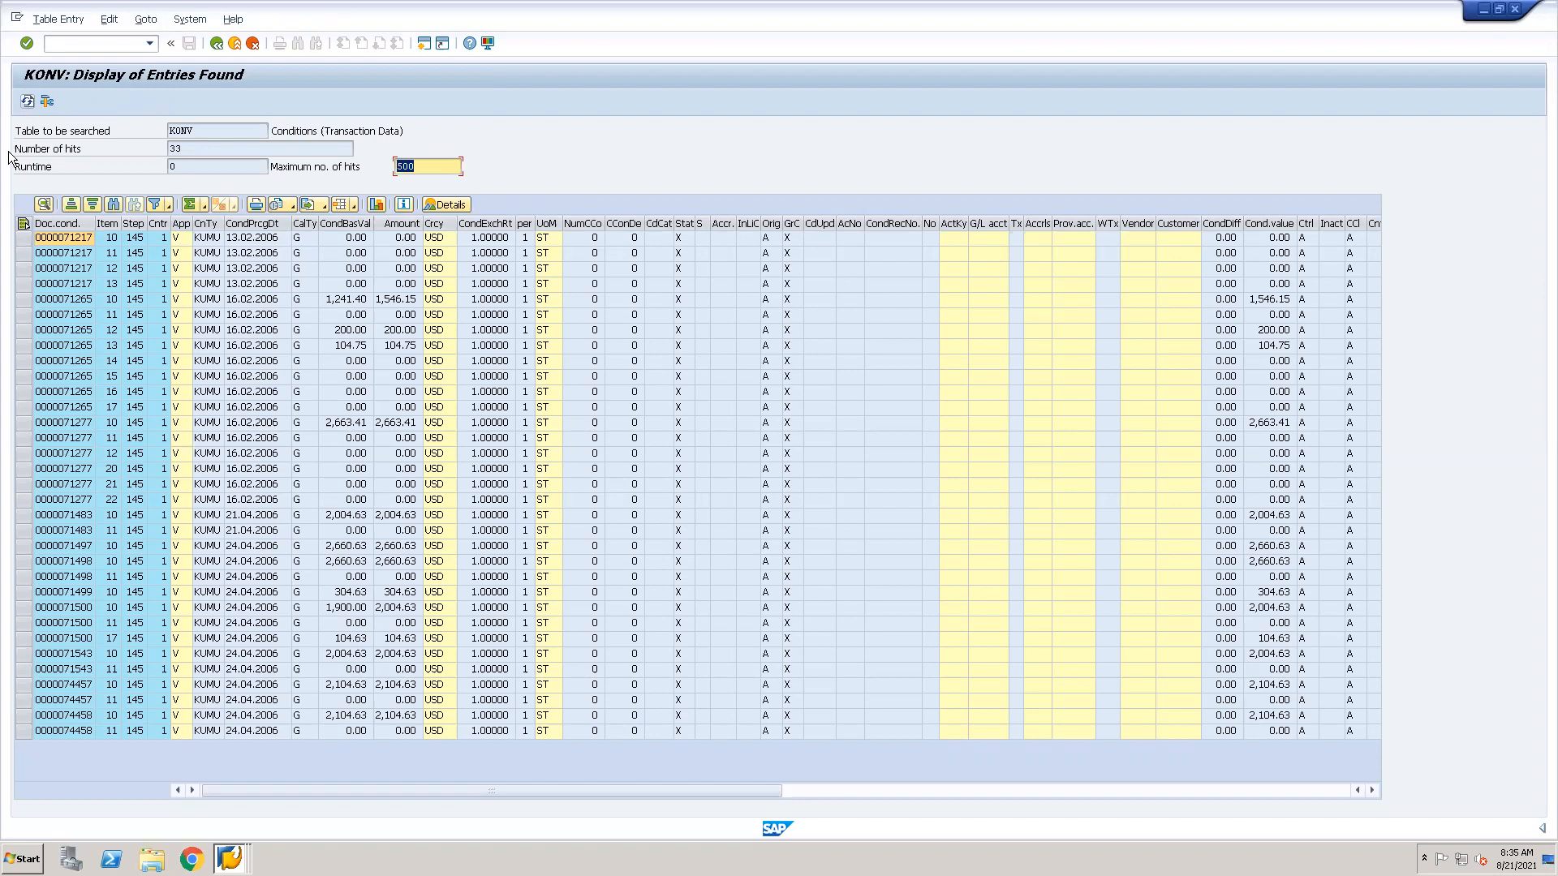
Copy all document condition numbers from the Doc. condition no. filter's value list and cancel the filter.
{"action": "left_click", "coordinate": [62, 225]}
{"action": "left_click", "coordinate": [153, 202]}
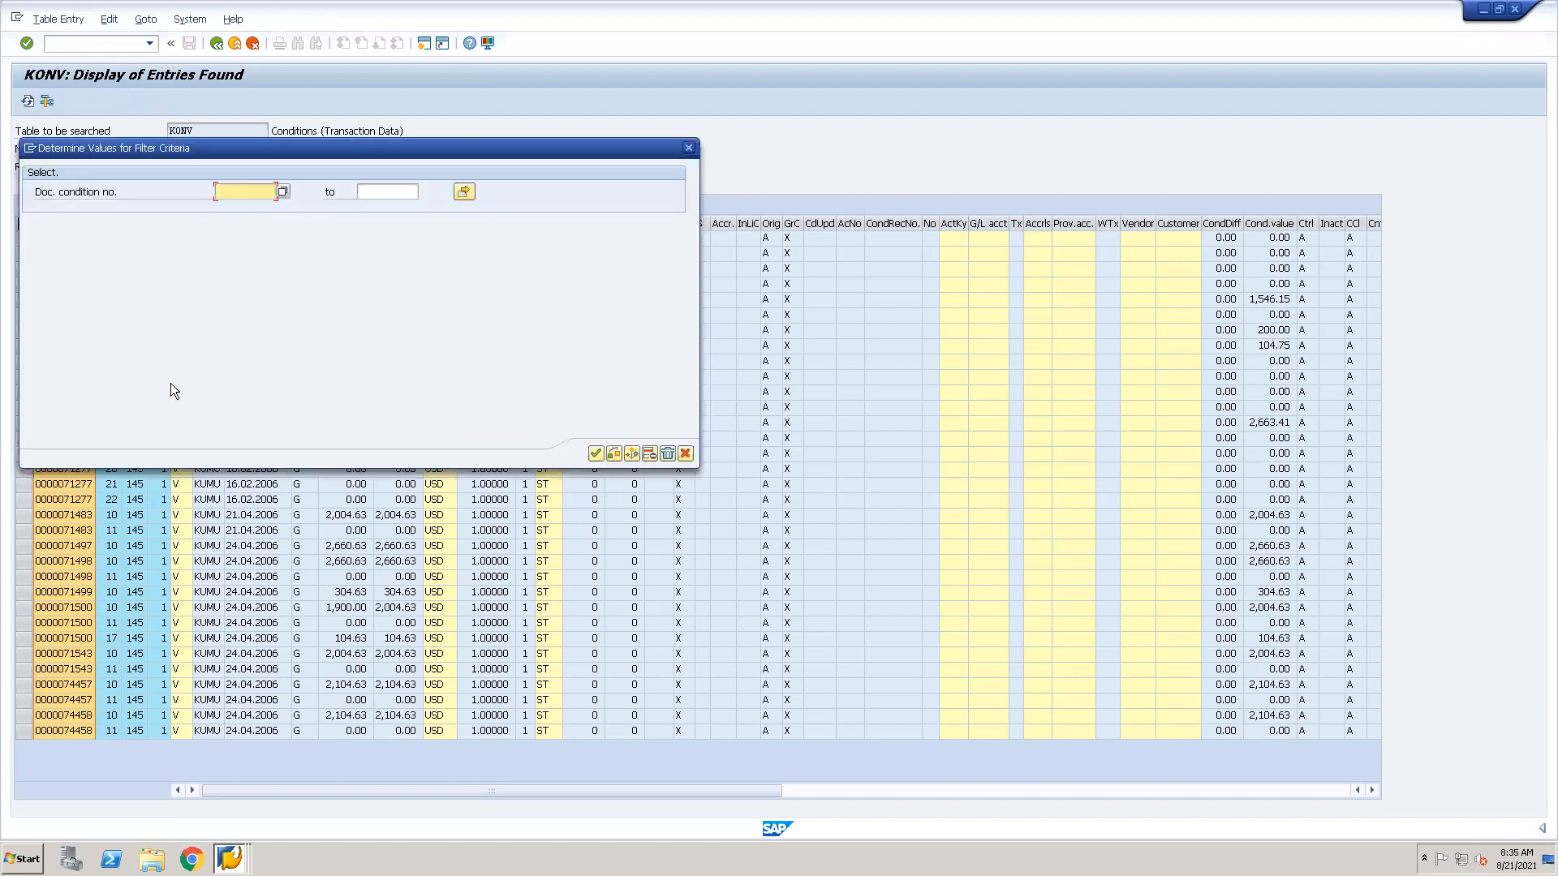
{"action": "left_click", "coordinate": [283, 192]}
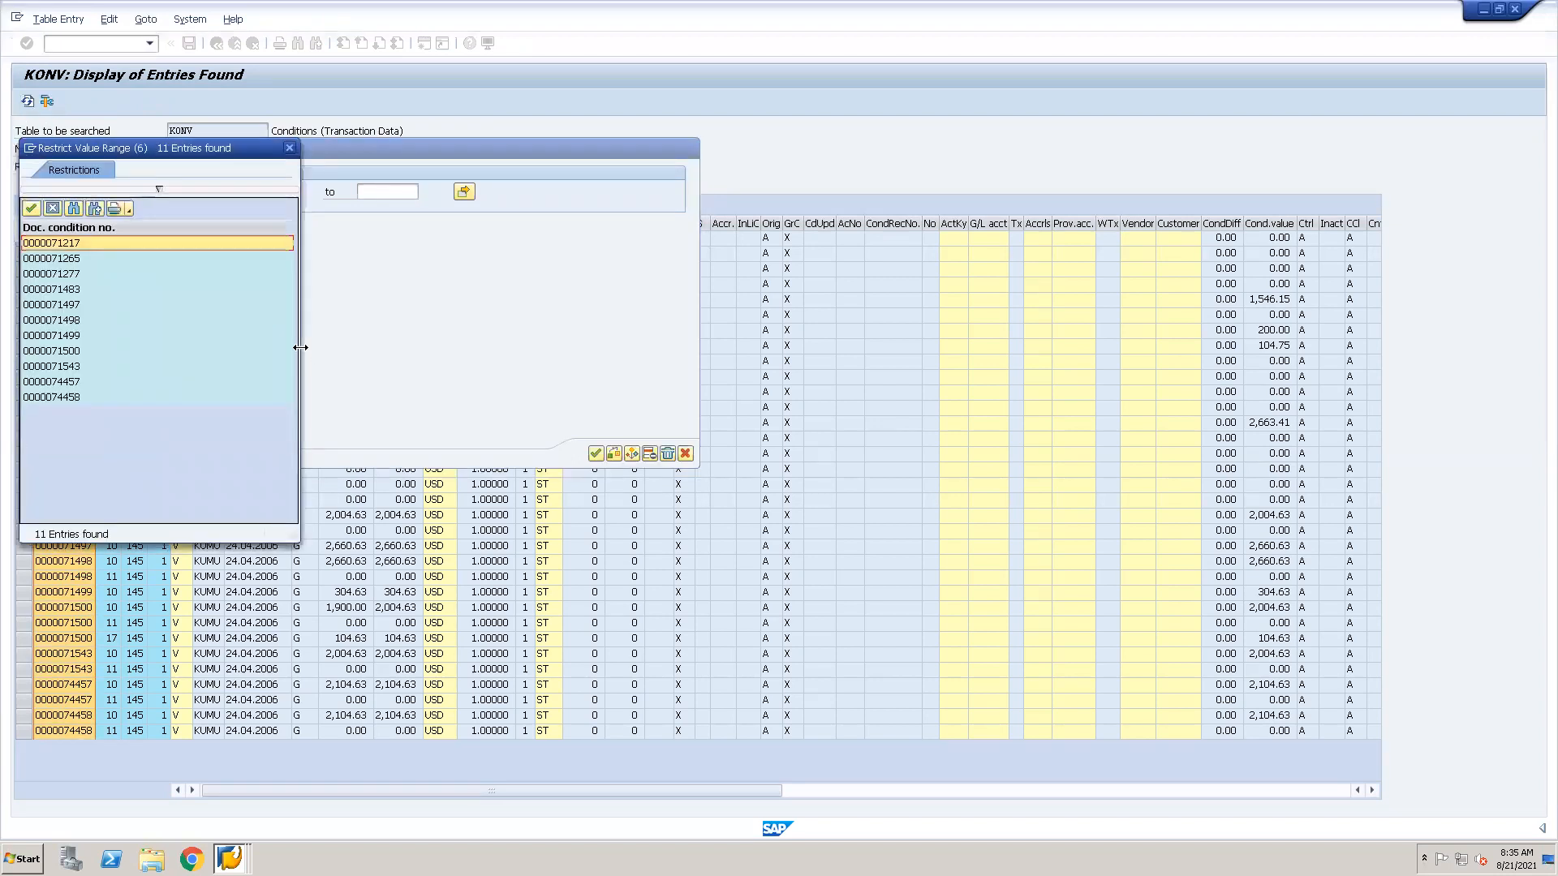
{"action": "key", "text": "ctrl+a"}
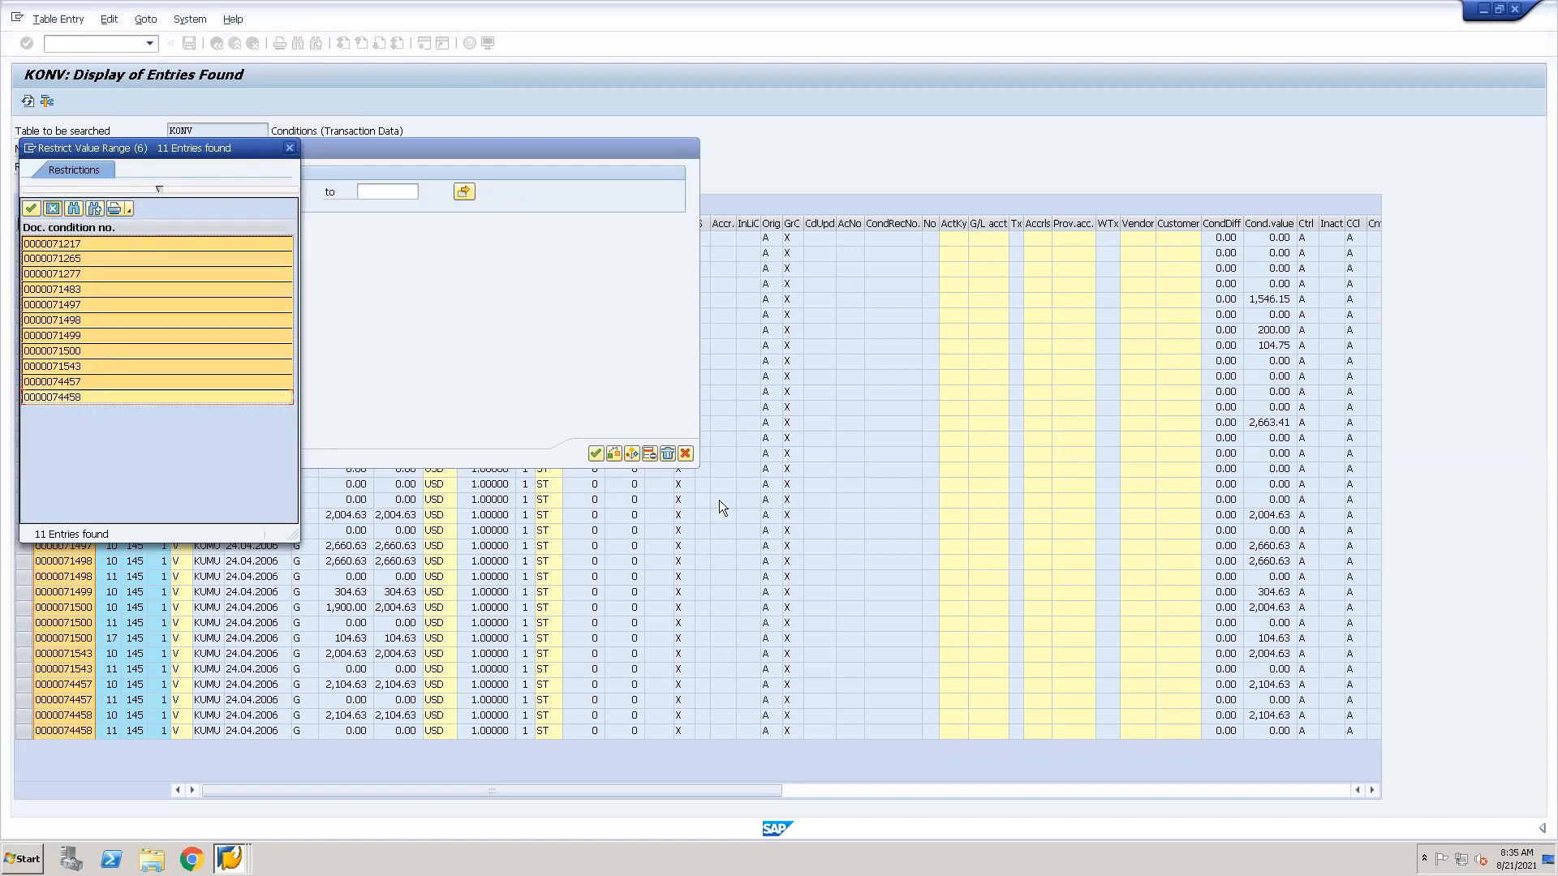
{"action": "key", "text": "Escape"}
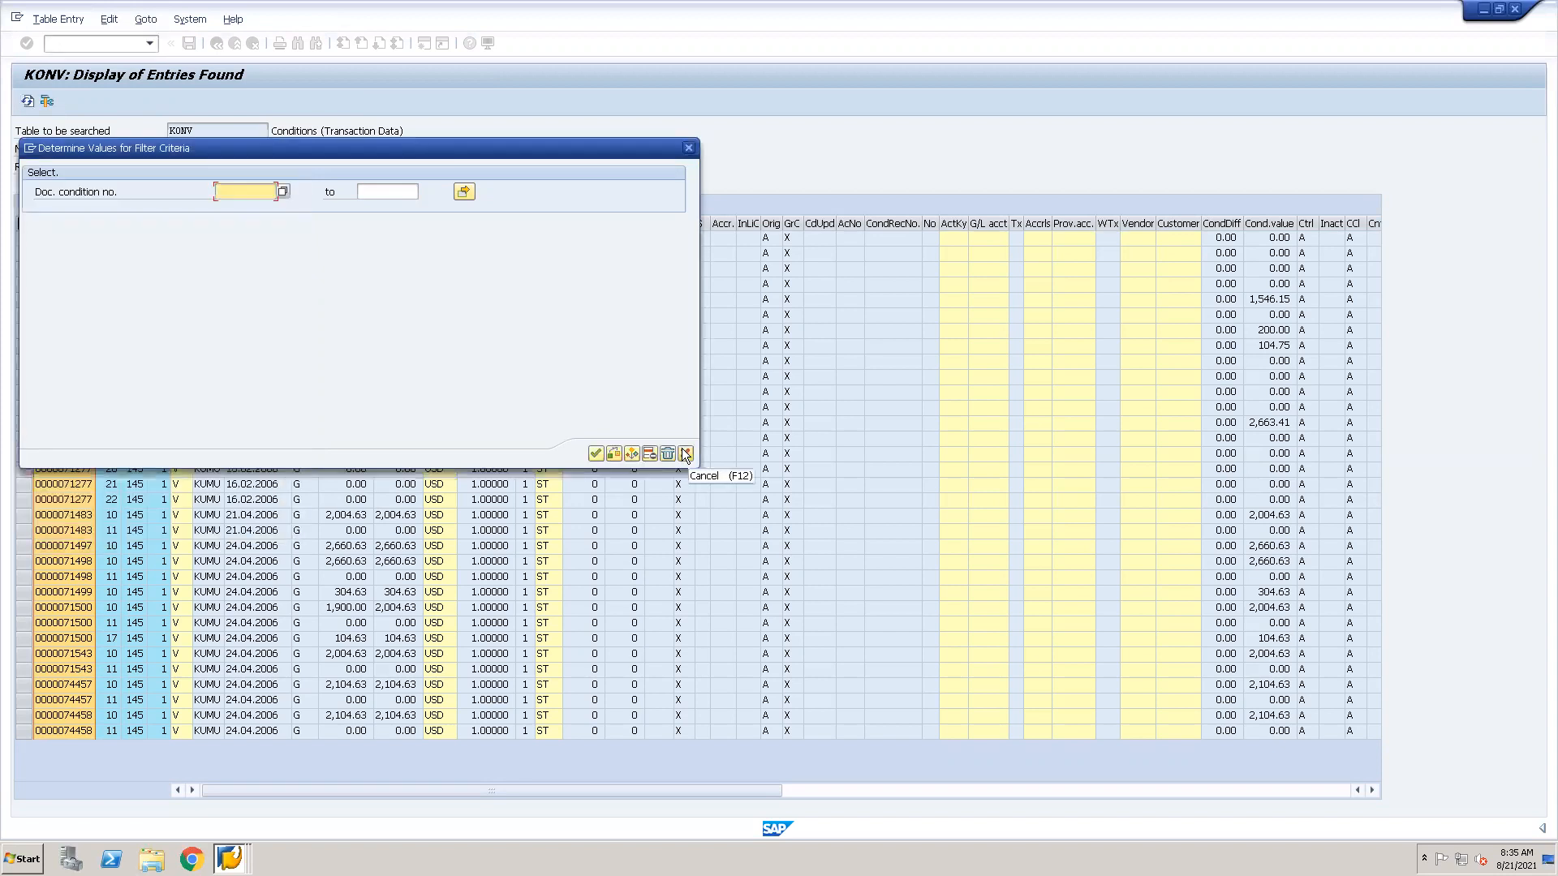
{"action": "left_click", "coordinate": [685, 454]}
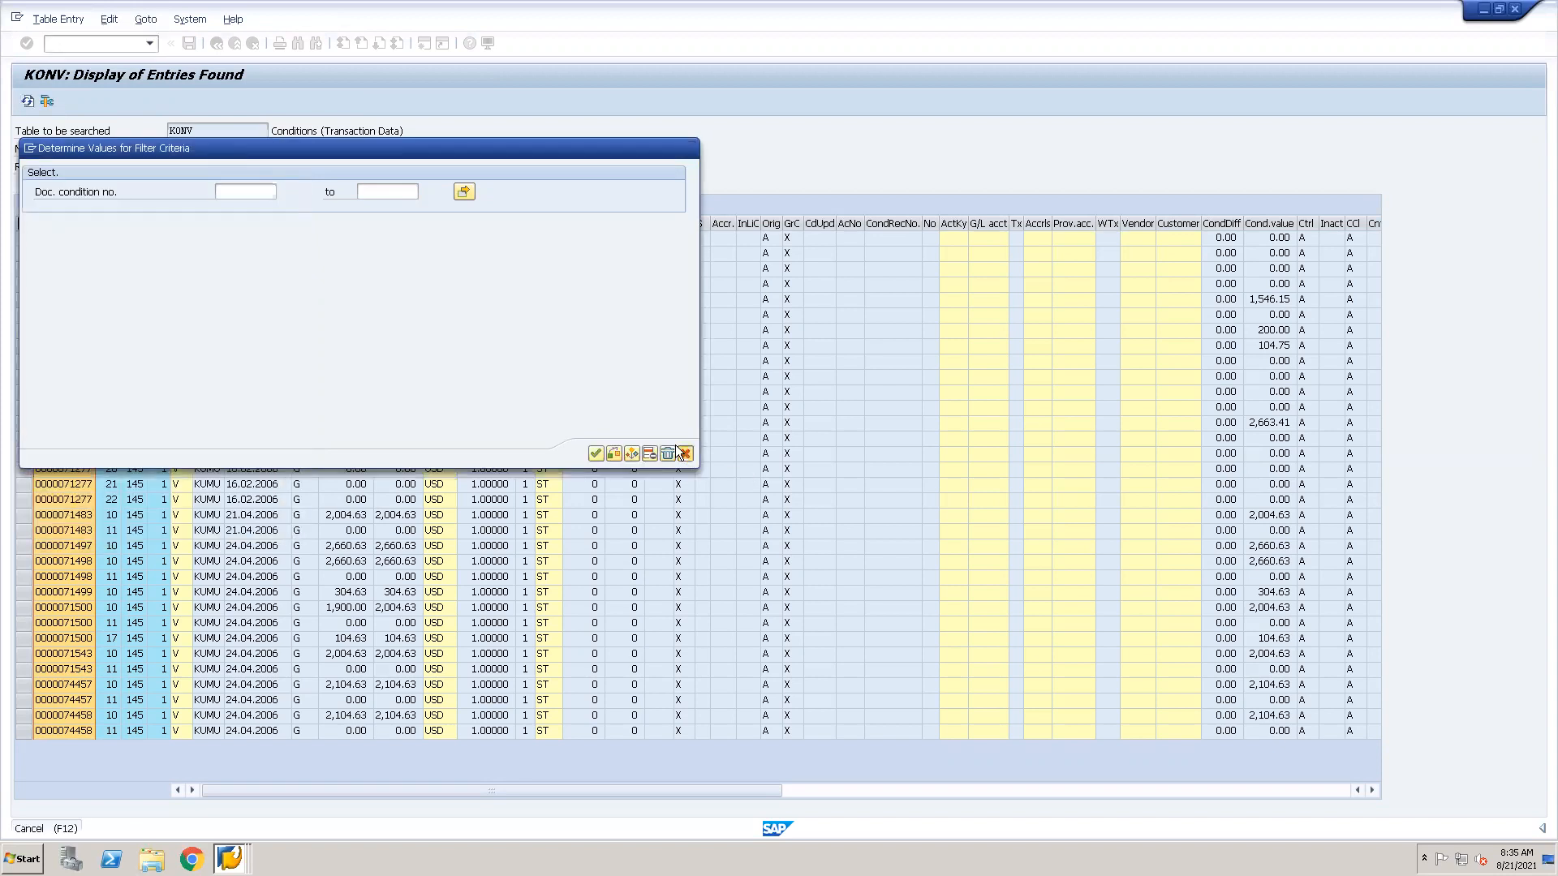
Try to open the table display transaction in another new session.
{"action": "left_click", "coordinate": [51, 43]}
{"action": "type", "text": "/ose16n"}
{"action": "key", "text": "Return"}
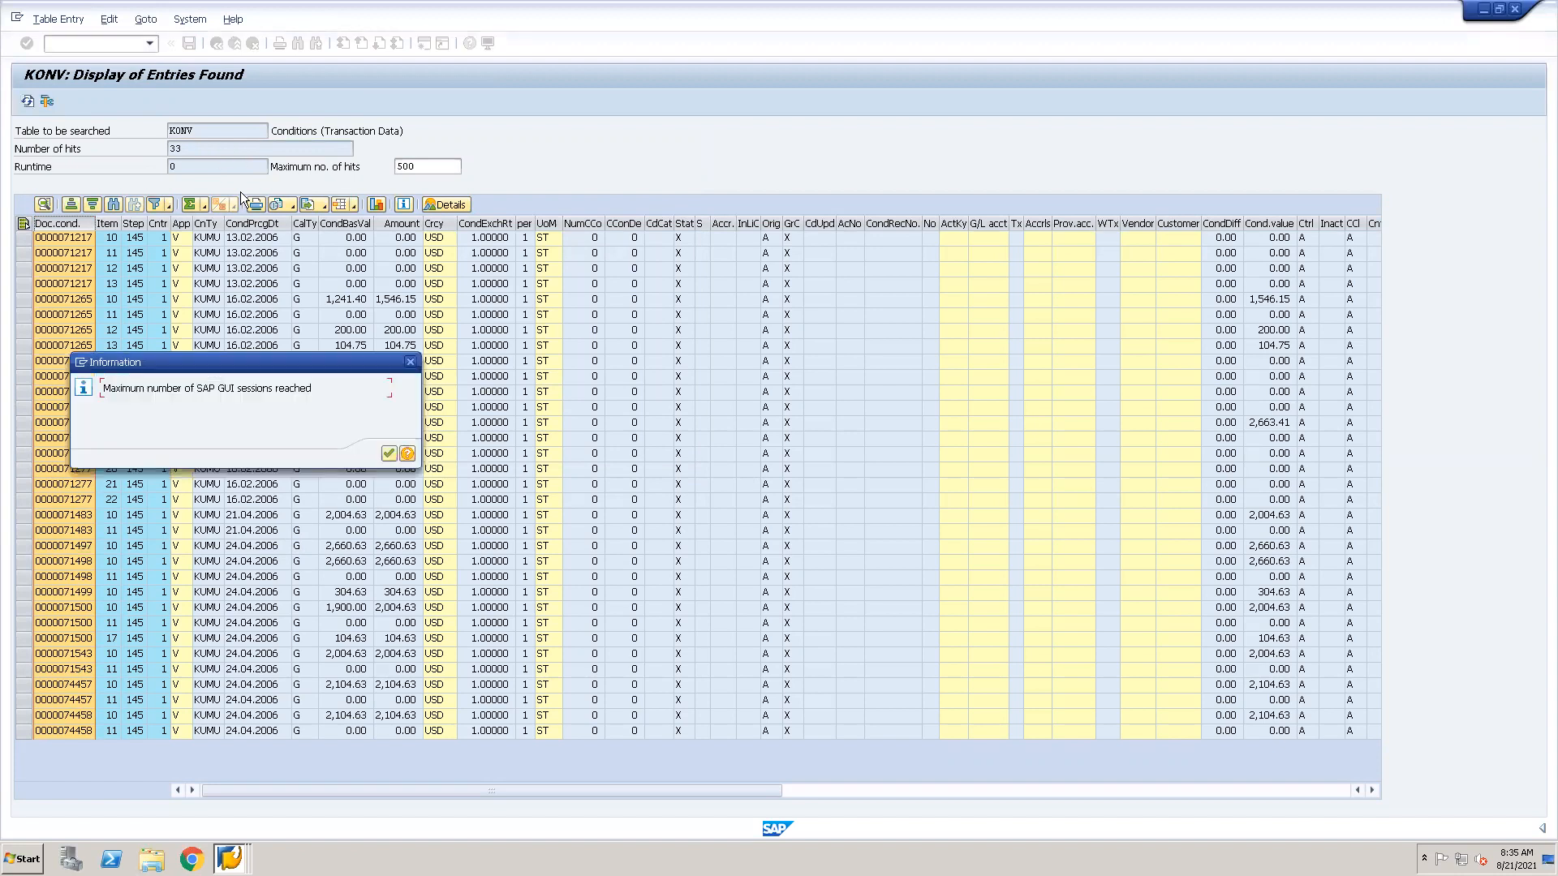
{"action": "left_click", "coordinate": [389, 454]}
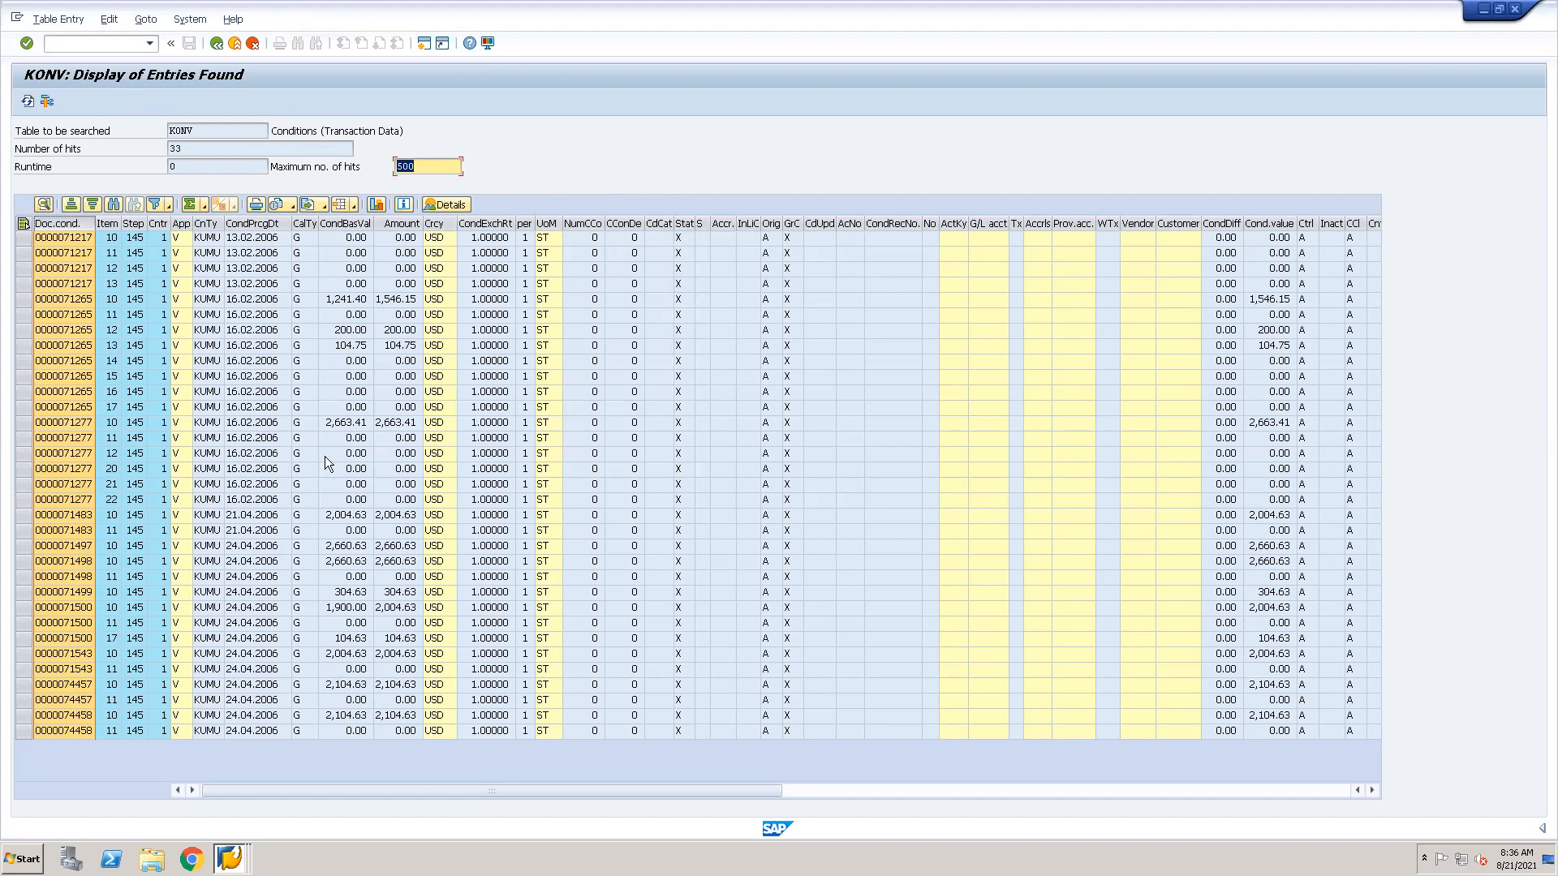
Switch to the Create Standard Order session, replace it with the General Table Display transaction, and load table VBAK.
{"action": "left_click", "coordinate": [230, 859]}
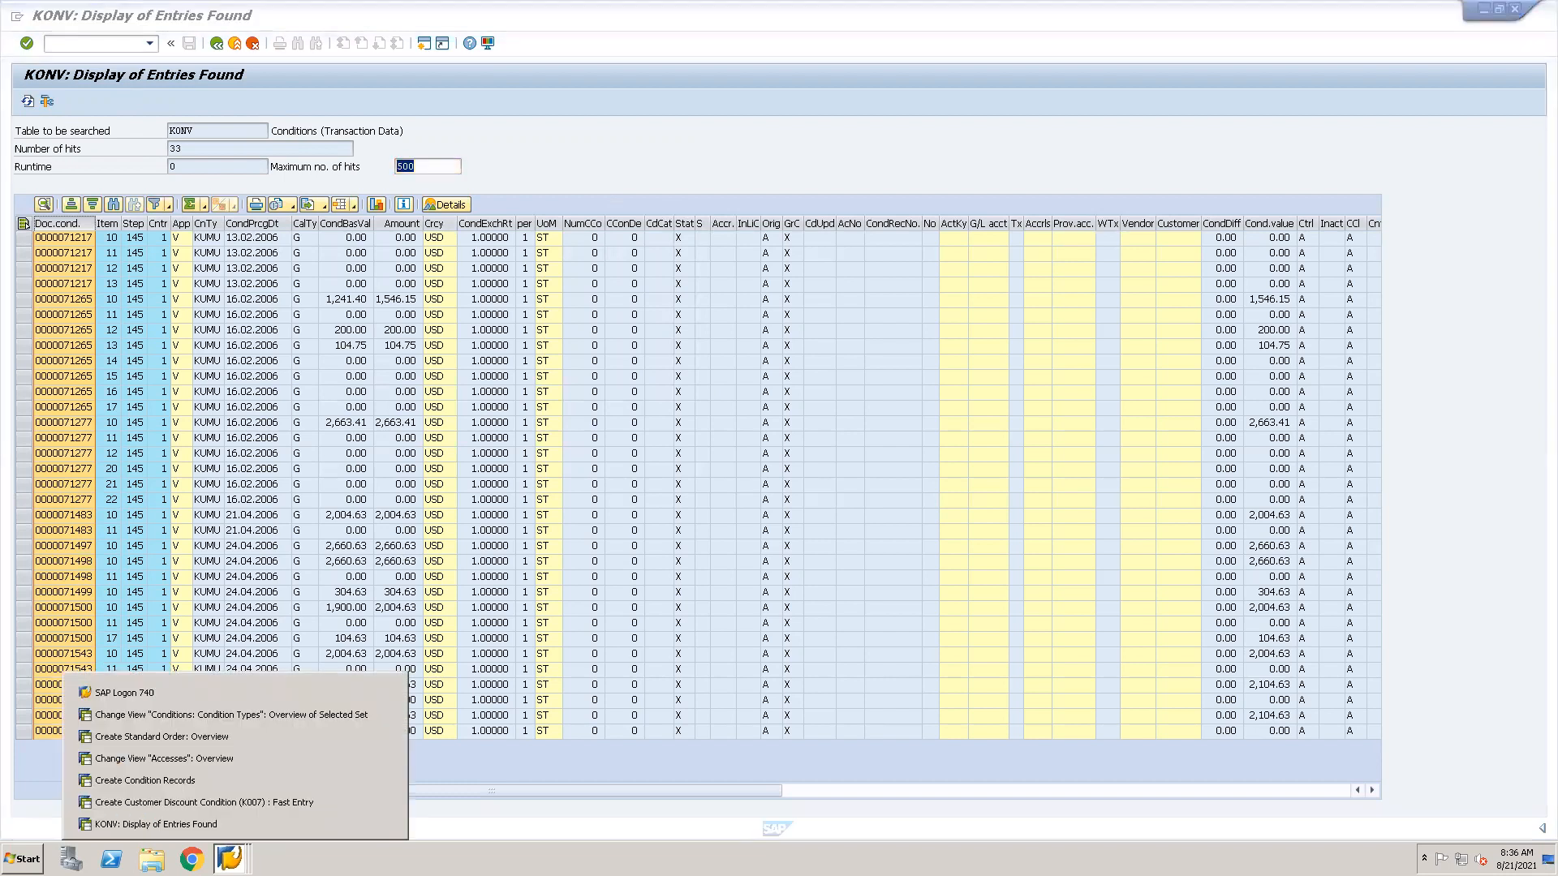
{"action": "left_click", "coordinate": [193, 738]}
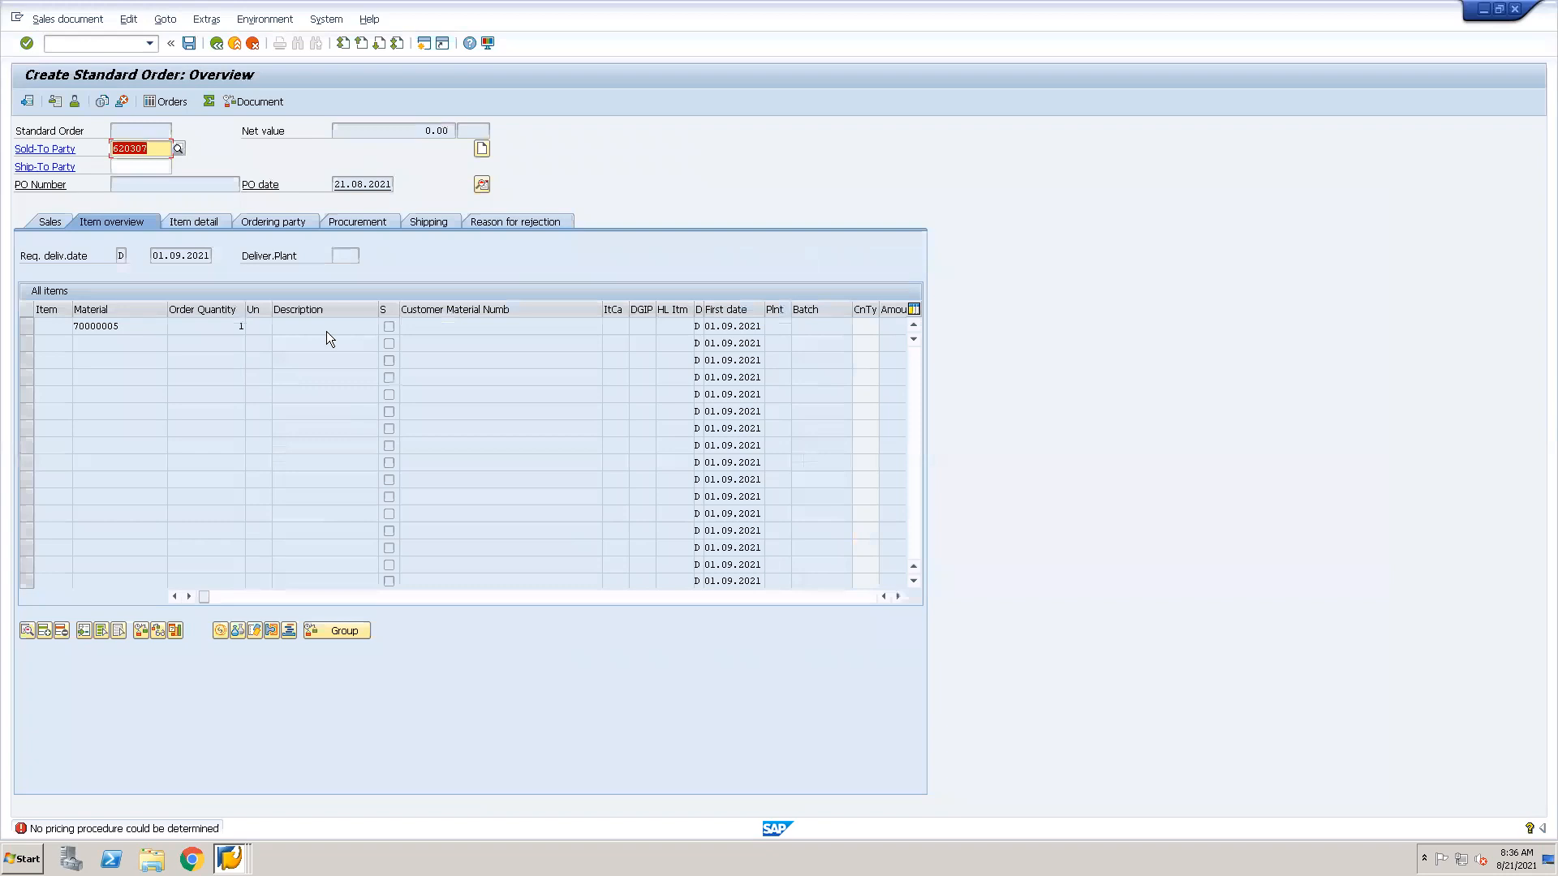
{"action": "left_click", "coordinate": [92, 46]}
{"action": "type", "text": "/nse16n"}
{"action": "key", "text": "Return"}
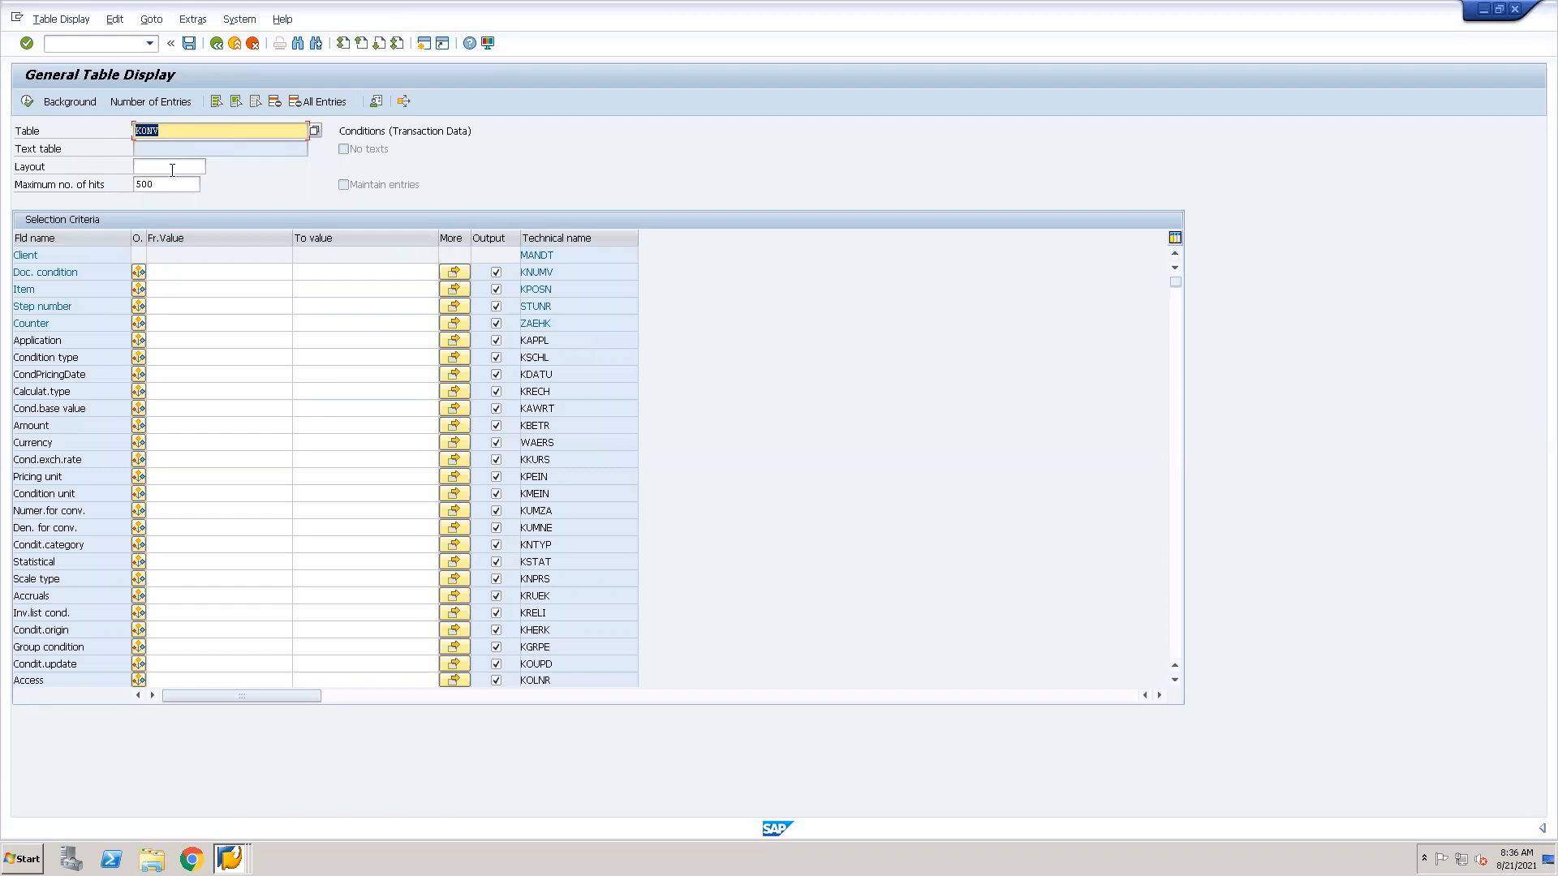
{"action": "type", "text": "VBAK"}
{"action": "key", "text": "Return"}
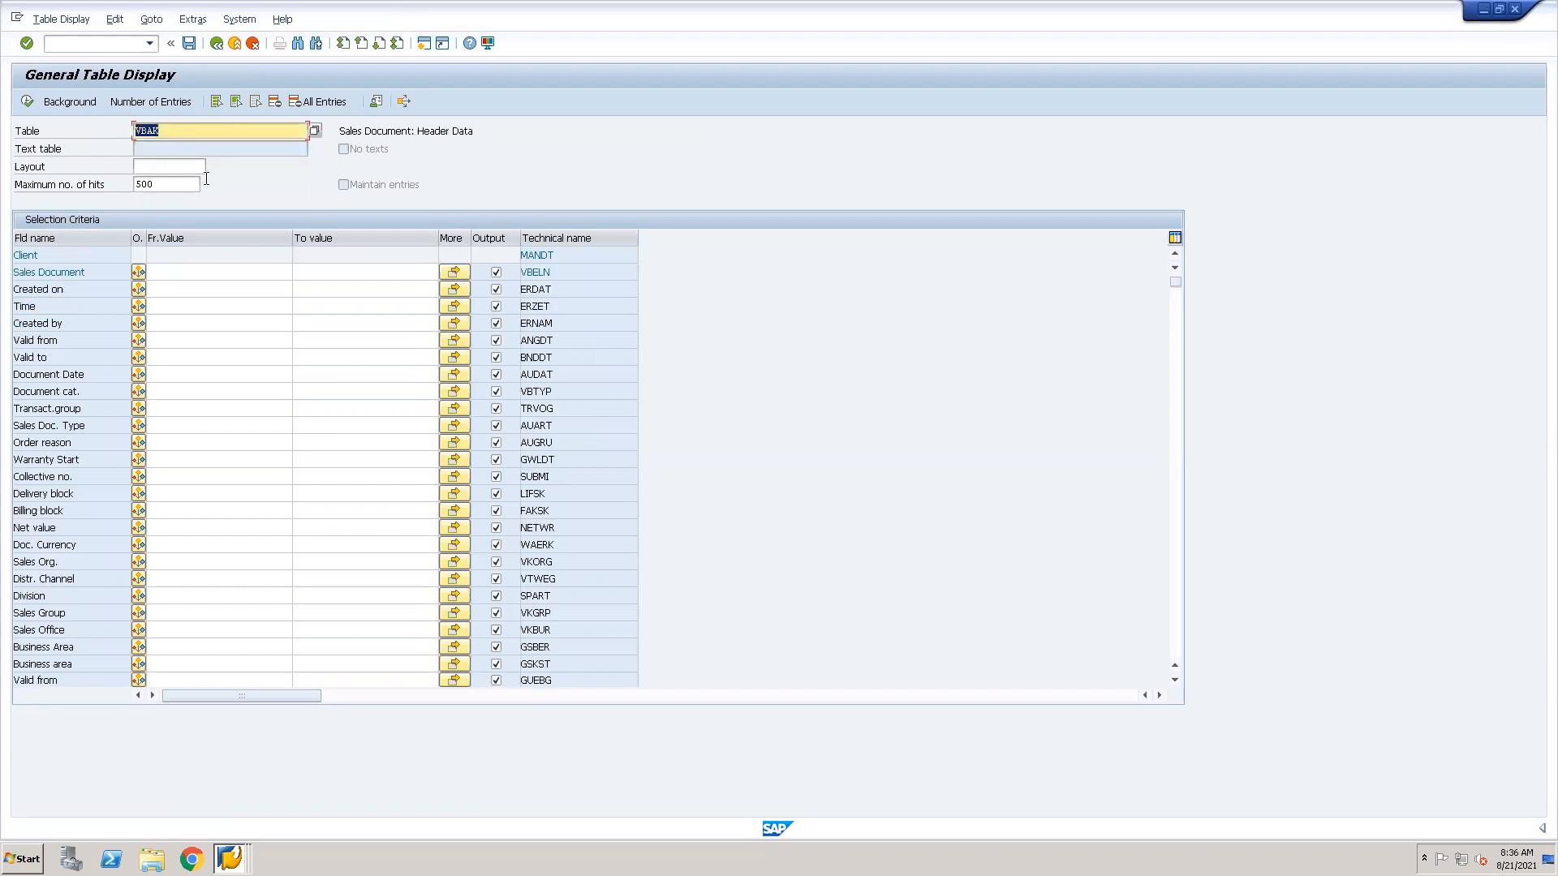
Find field KNUMV in VBAK, paste the copied document condition numbers as its multiple selection, and display the matching entries.
{"action": "key", "text": "ctrl+f"}
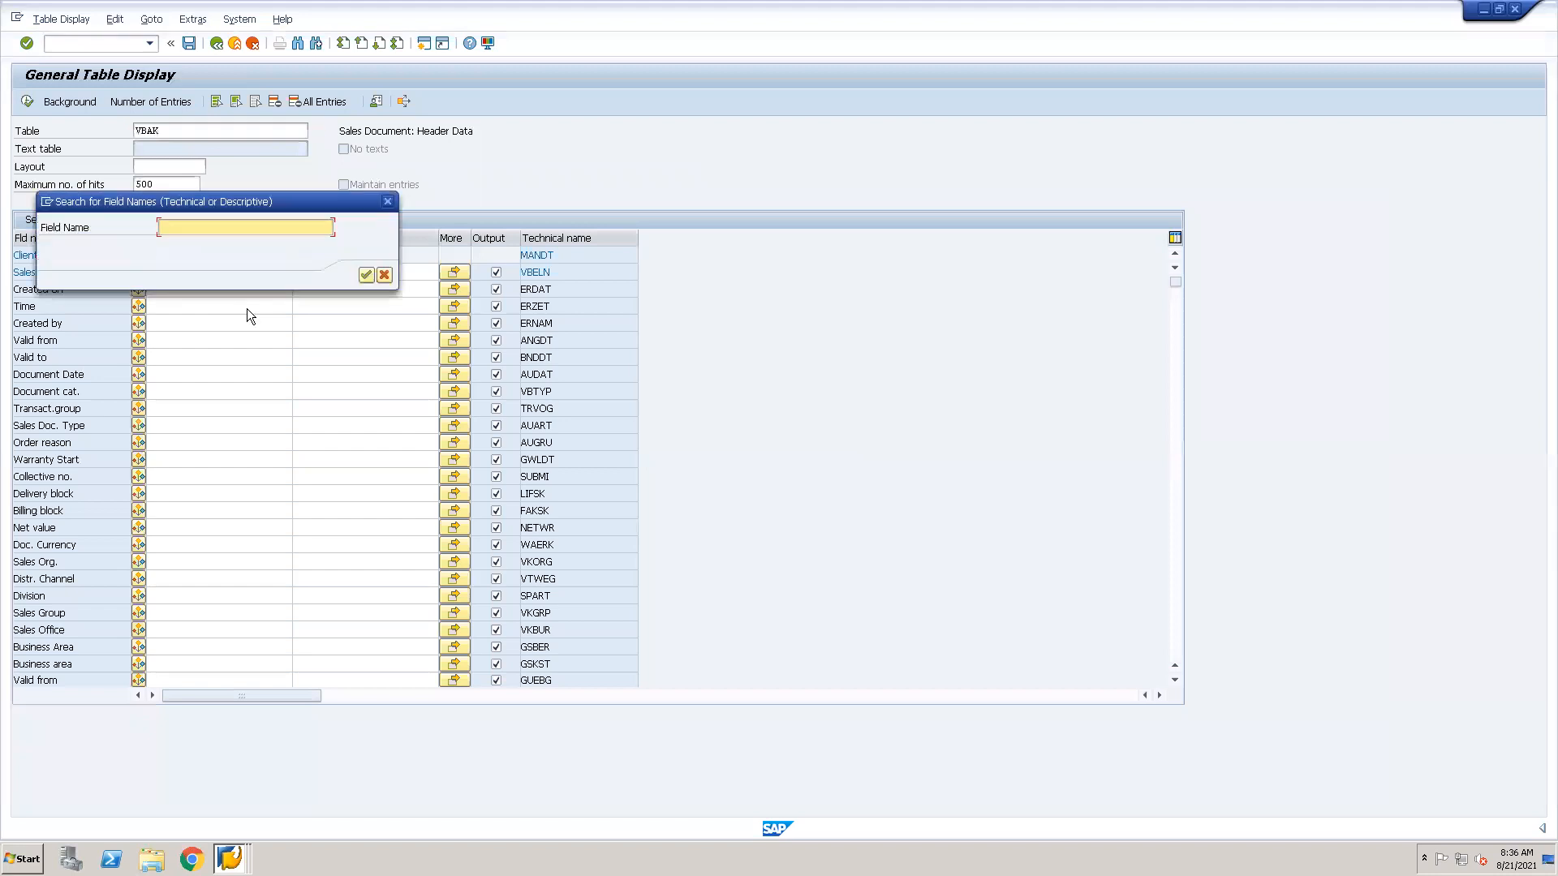
{"action": "type", "text": "knumv"}
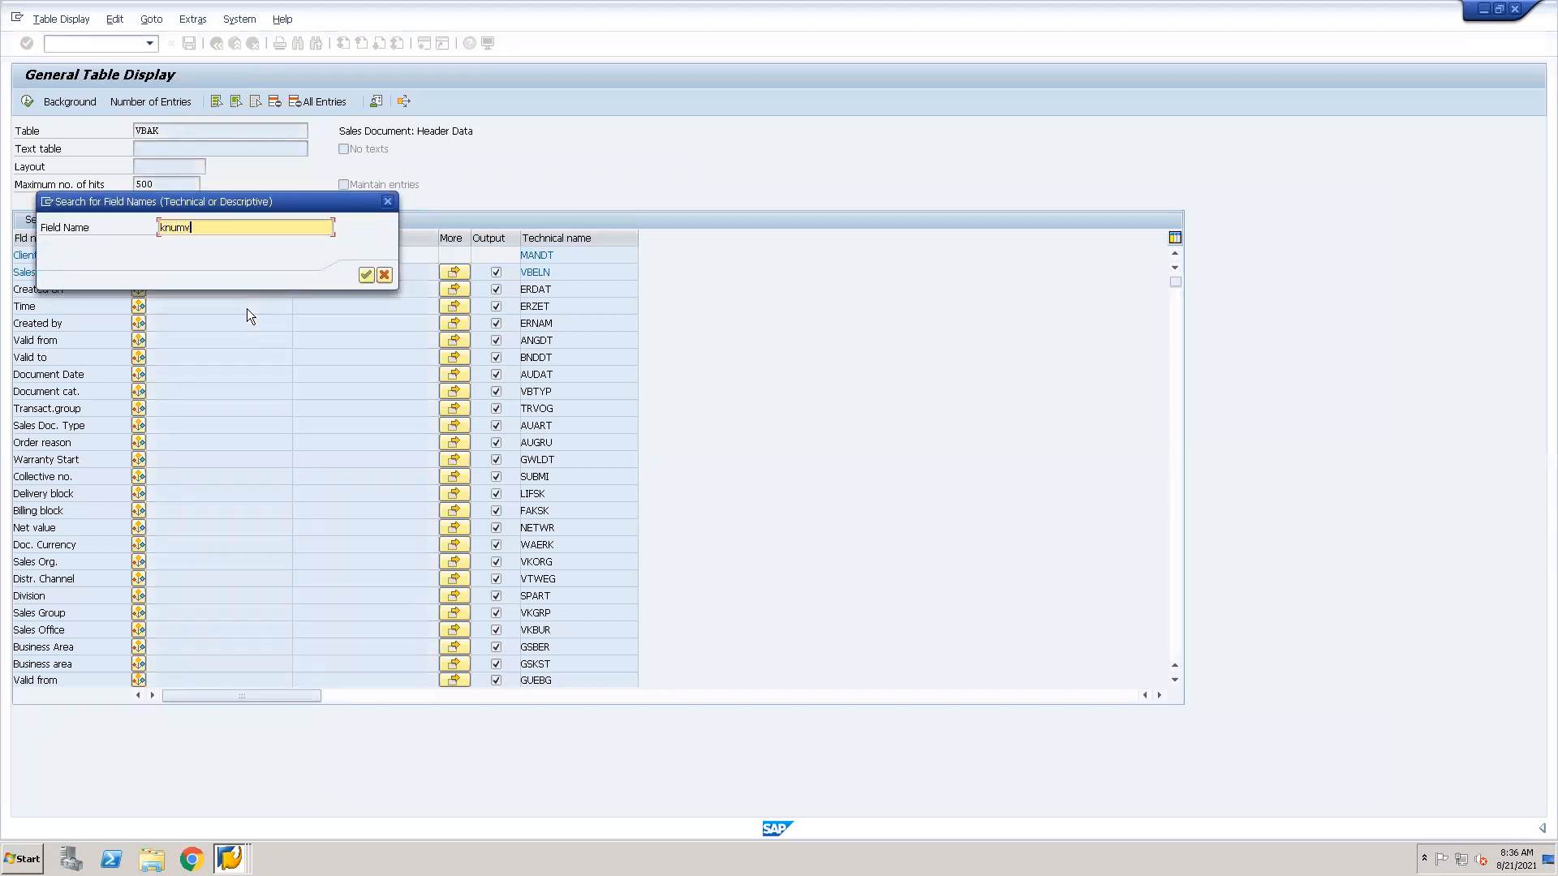
{"action": "key", "text": "Return"}
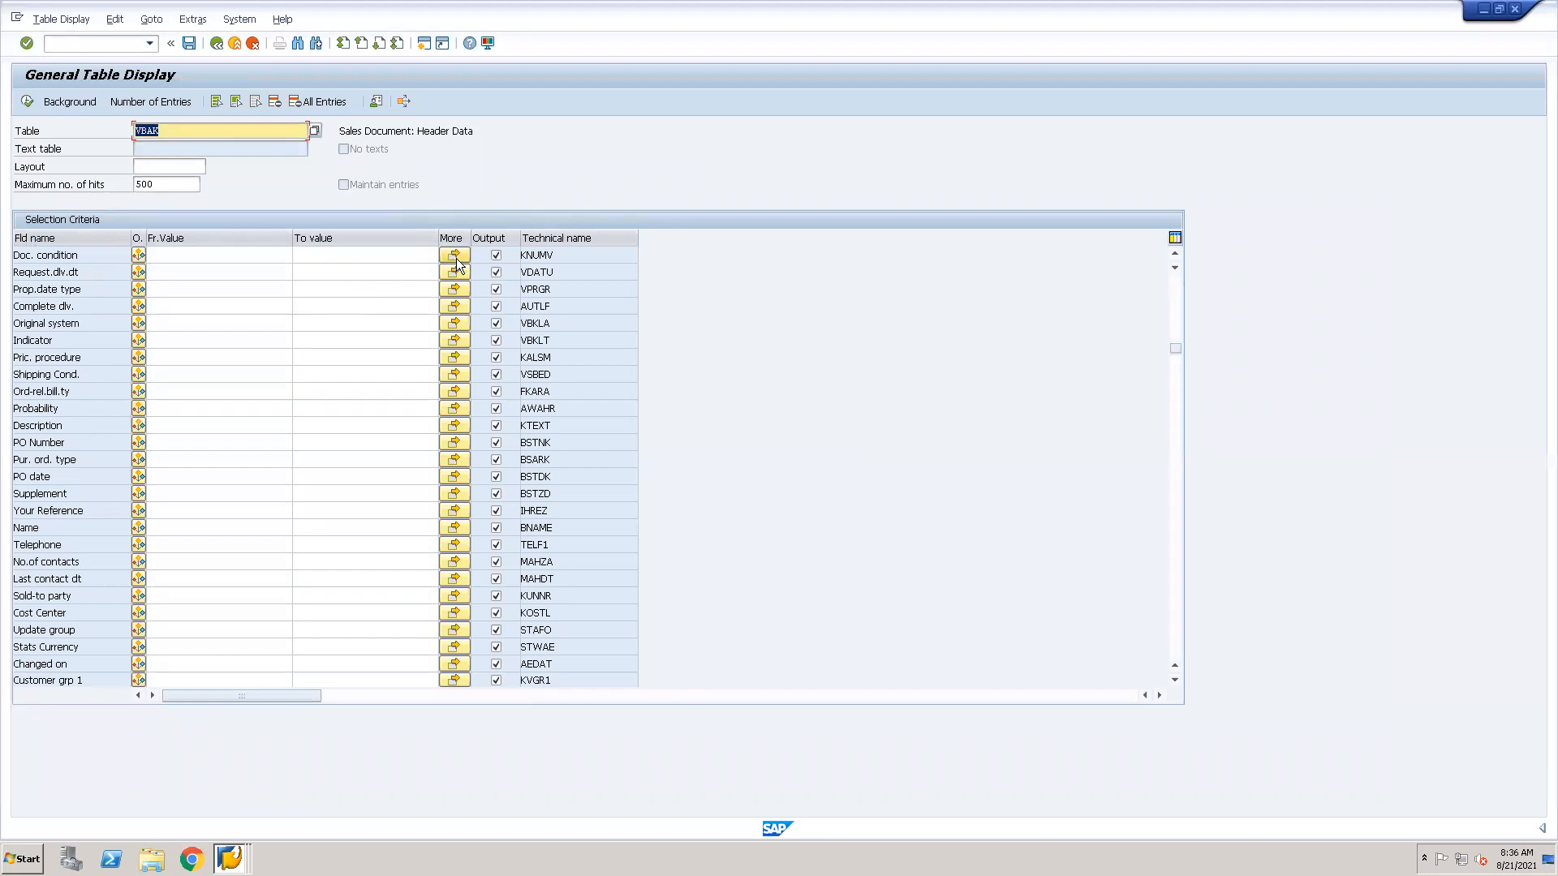
{"action": "left_click", "coordinate": [457, 257]}
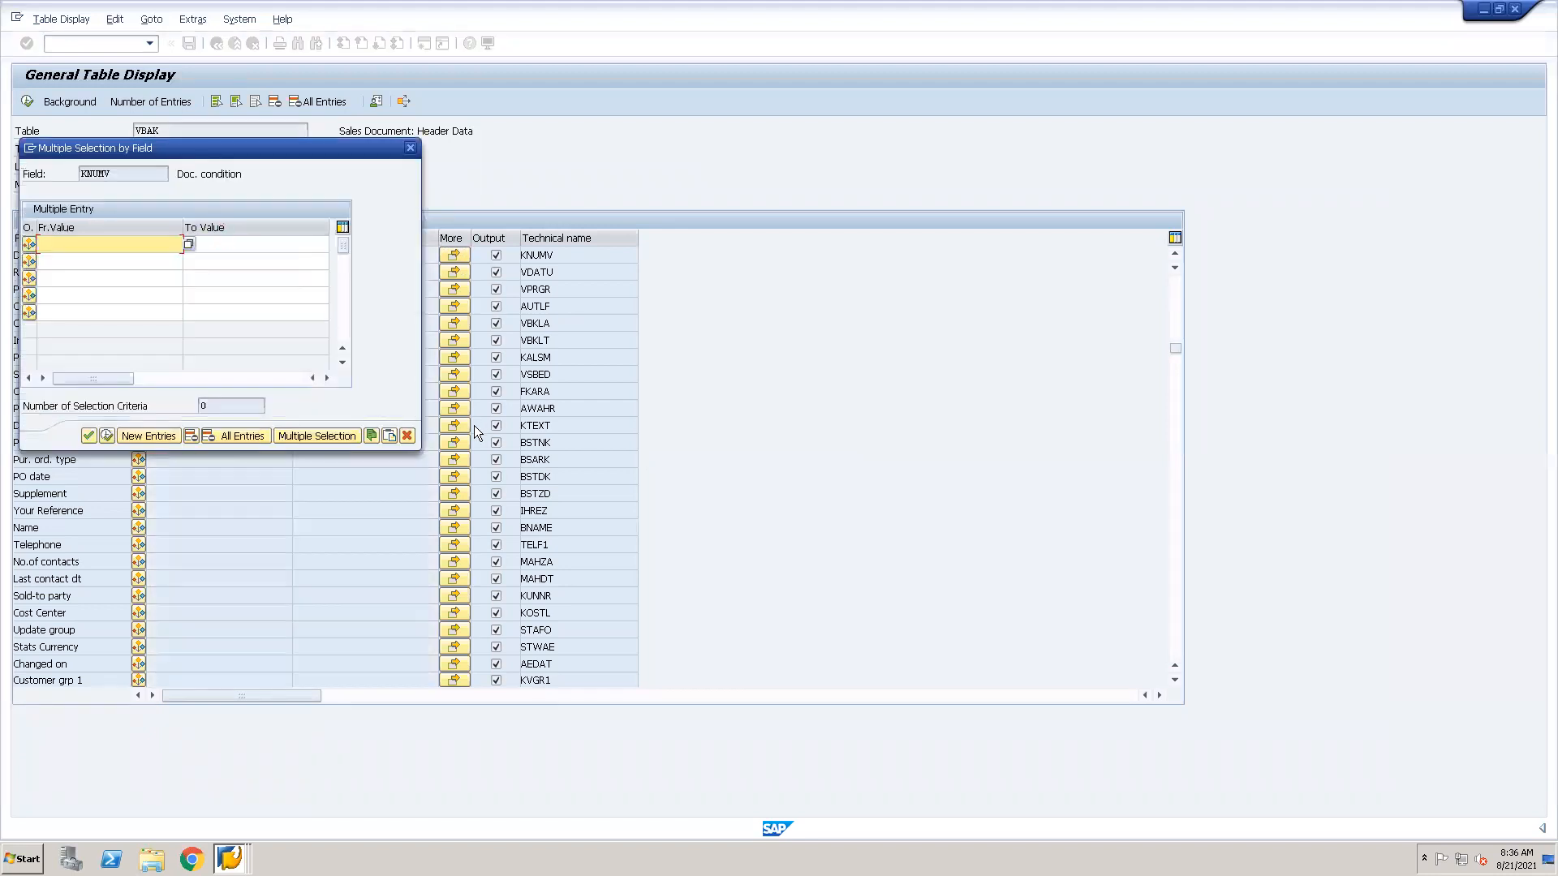
{"action": "left_click", "coordinate": [390, 436]}
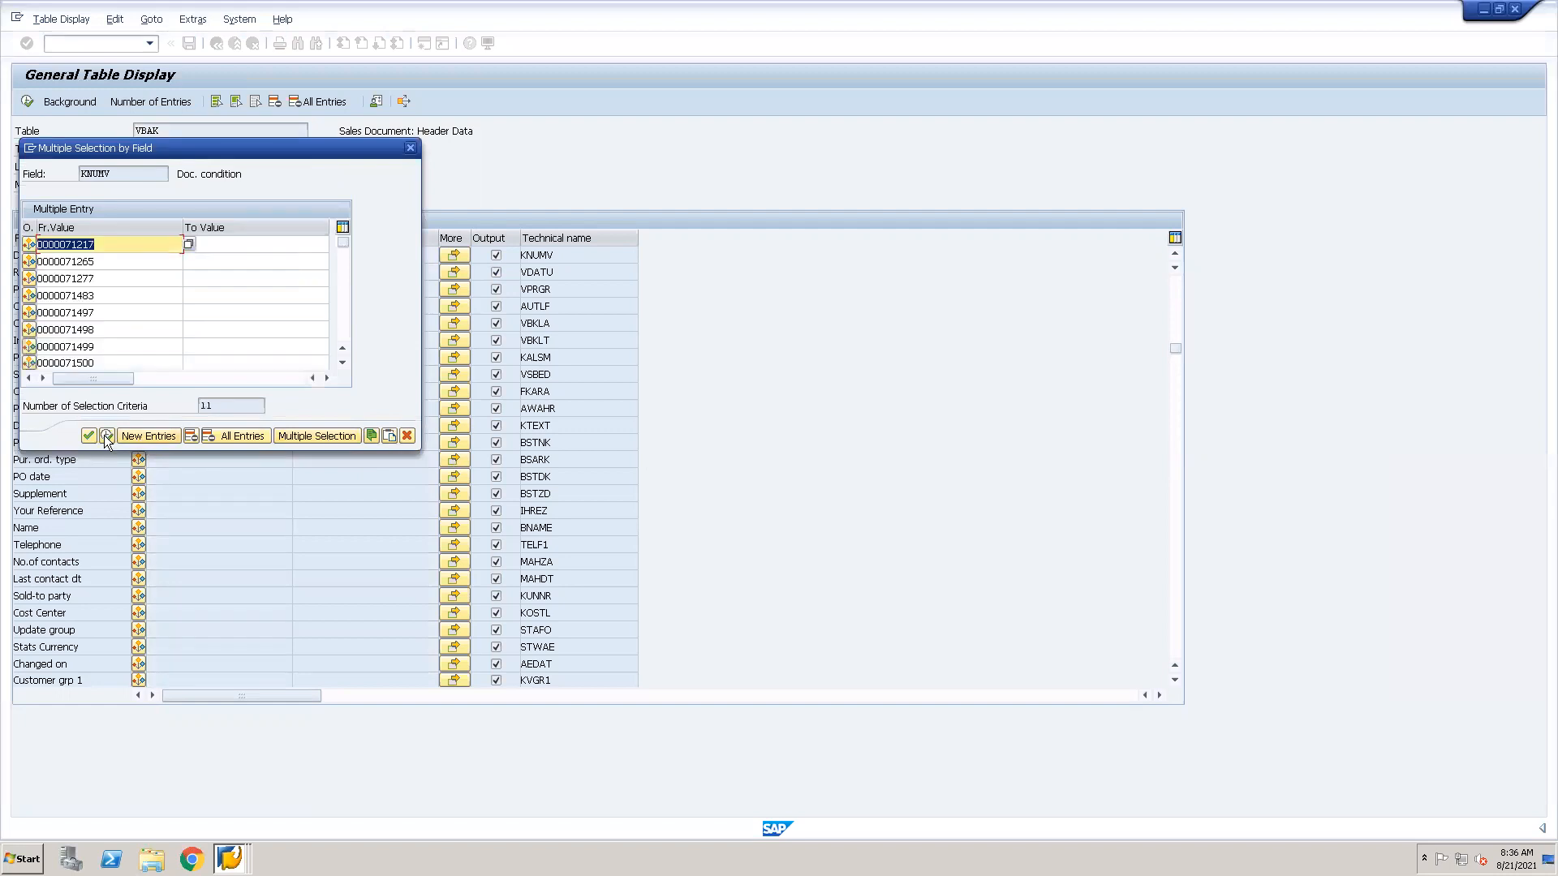
{"action": "left_click", "coordinate": [107, 435]}
{"action": "left_click", "coordinate": [88, 435]}
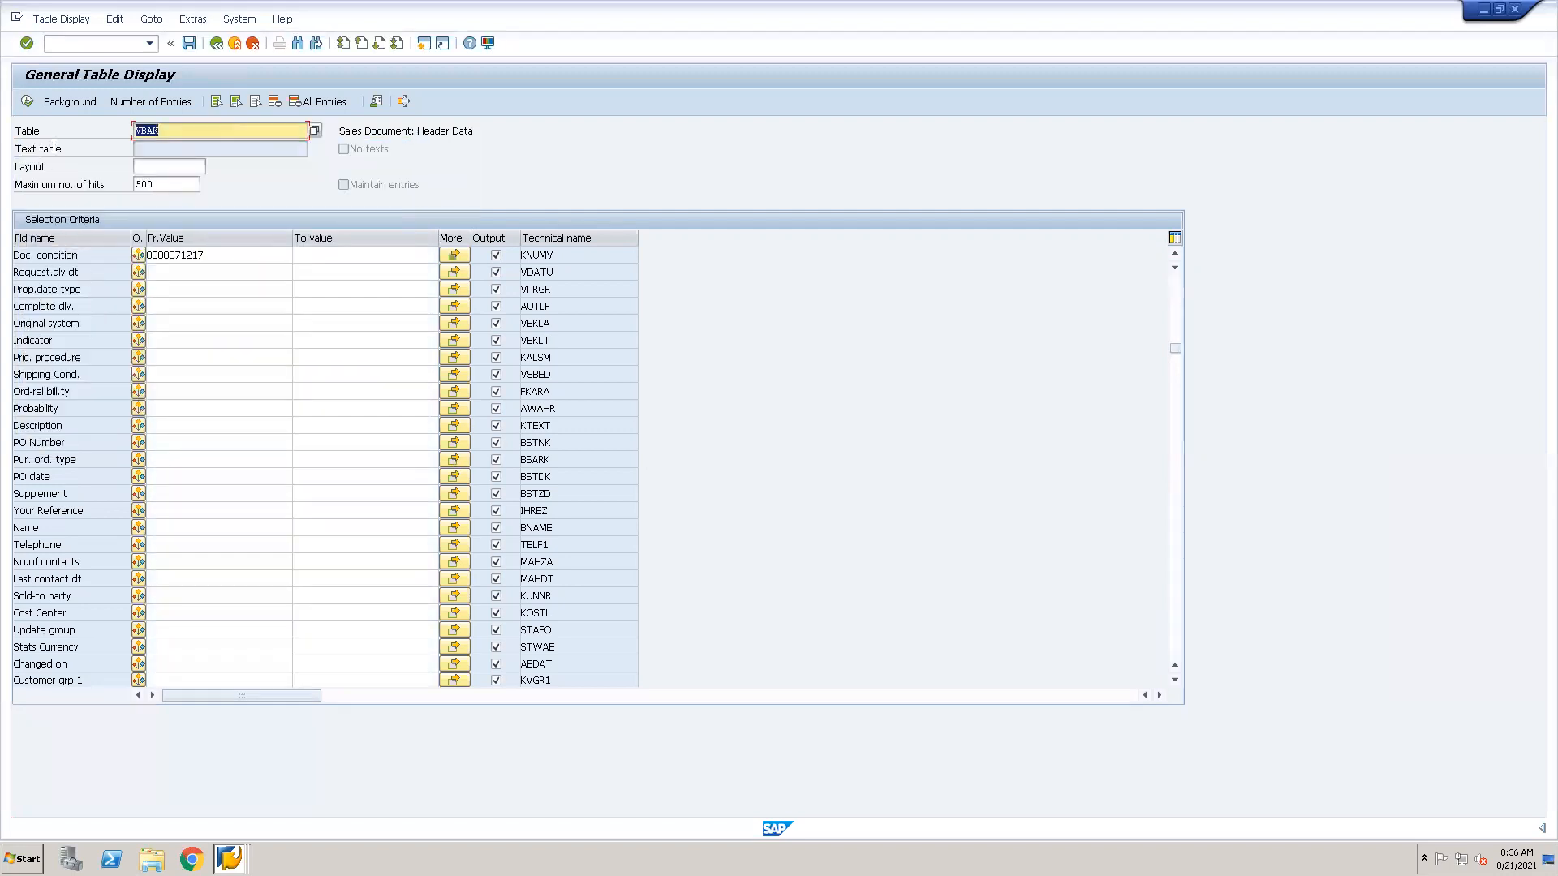
{"action": "left_click", "coordinate": [26, 103]}
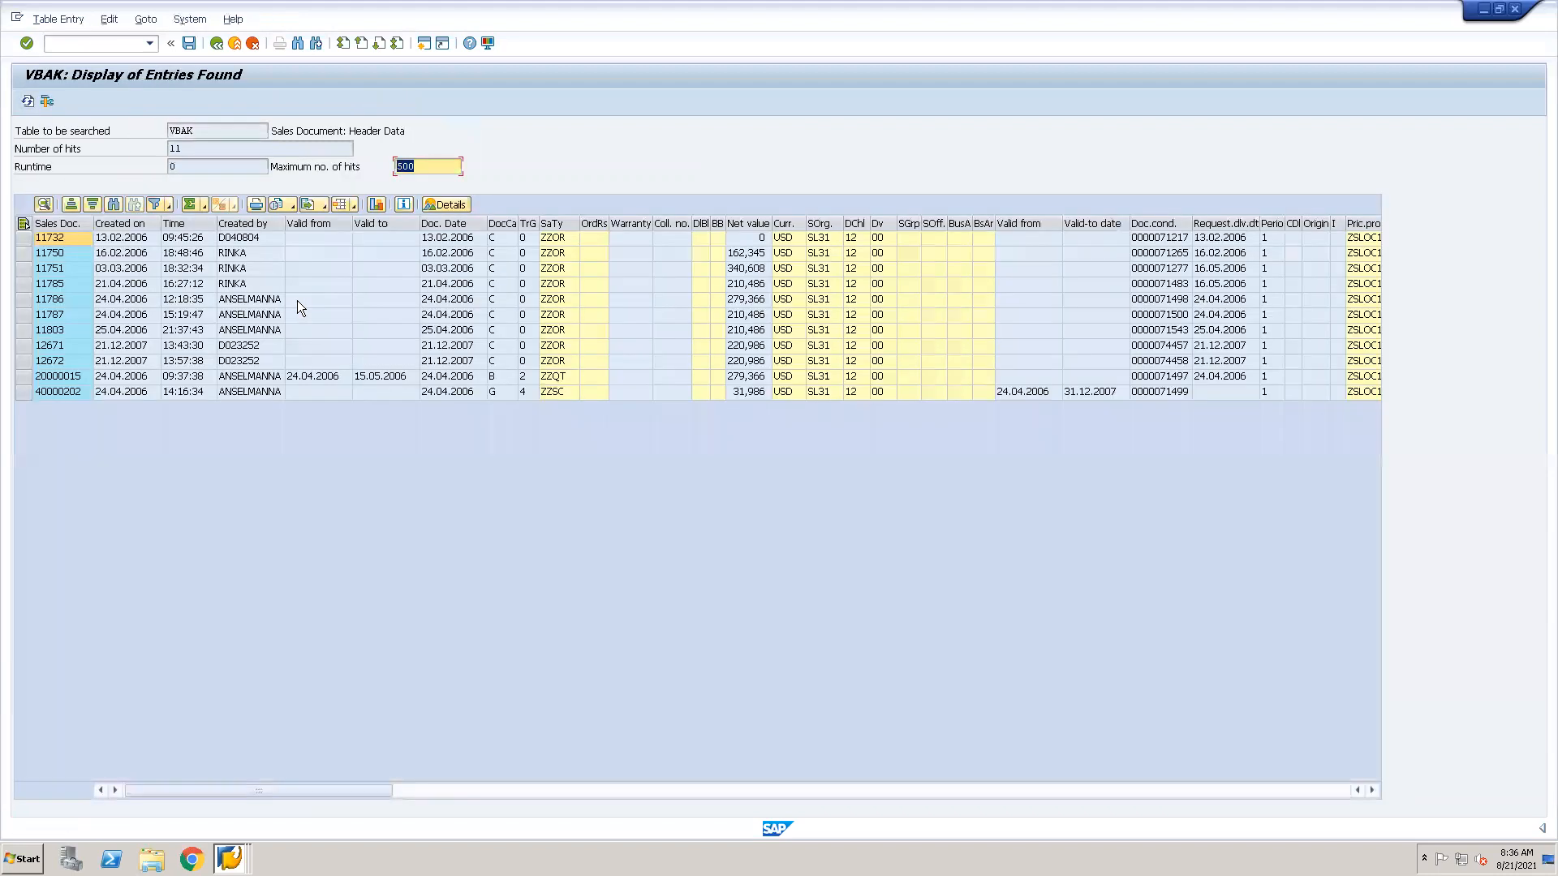
Copy the number of the last ZZOR sales document listed, display that document with transaction VA03, and open item 10's conditions.
{"action": "left_click", "coordinate": [60, 384]}
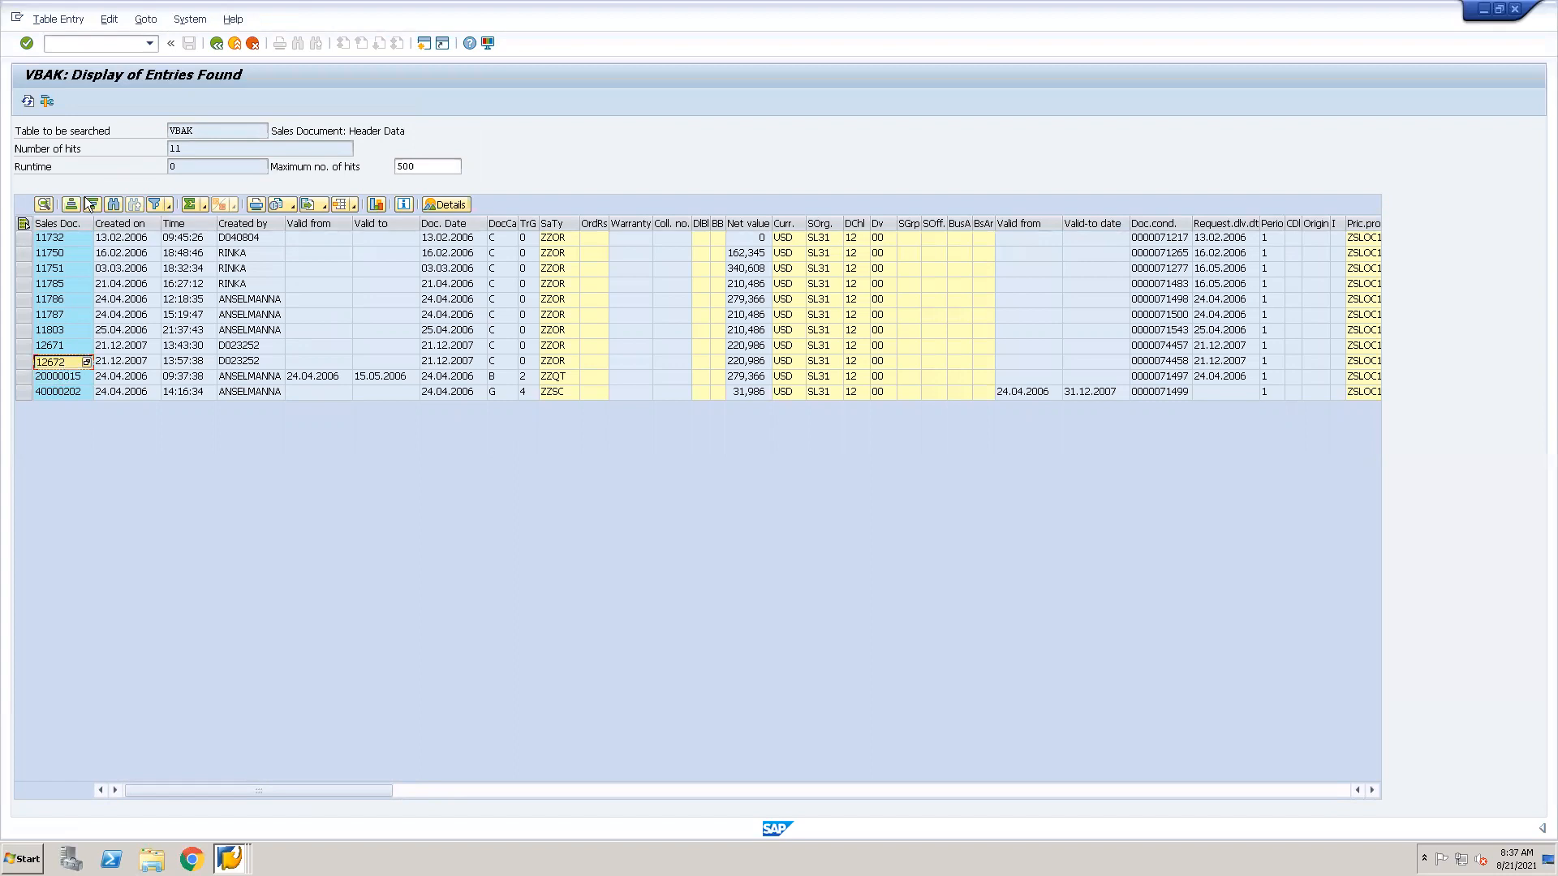
{"action": "left_click", "coordinate": [87, 47]}
{"action": "type", "text": "/nva03"}
{"action": "key", "text": "Return"}
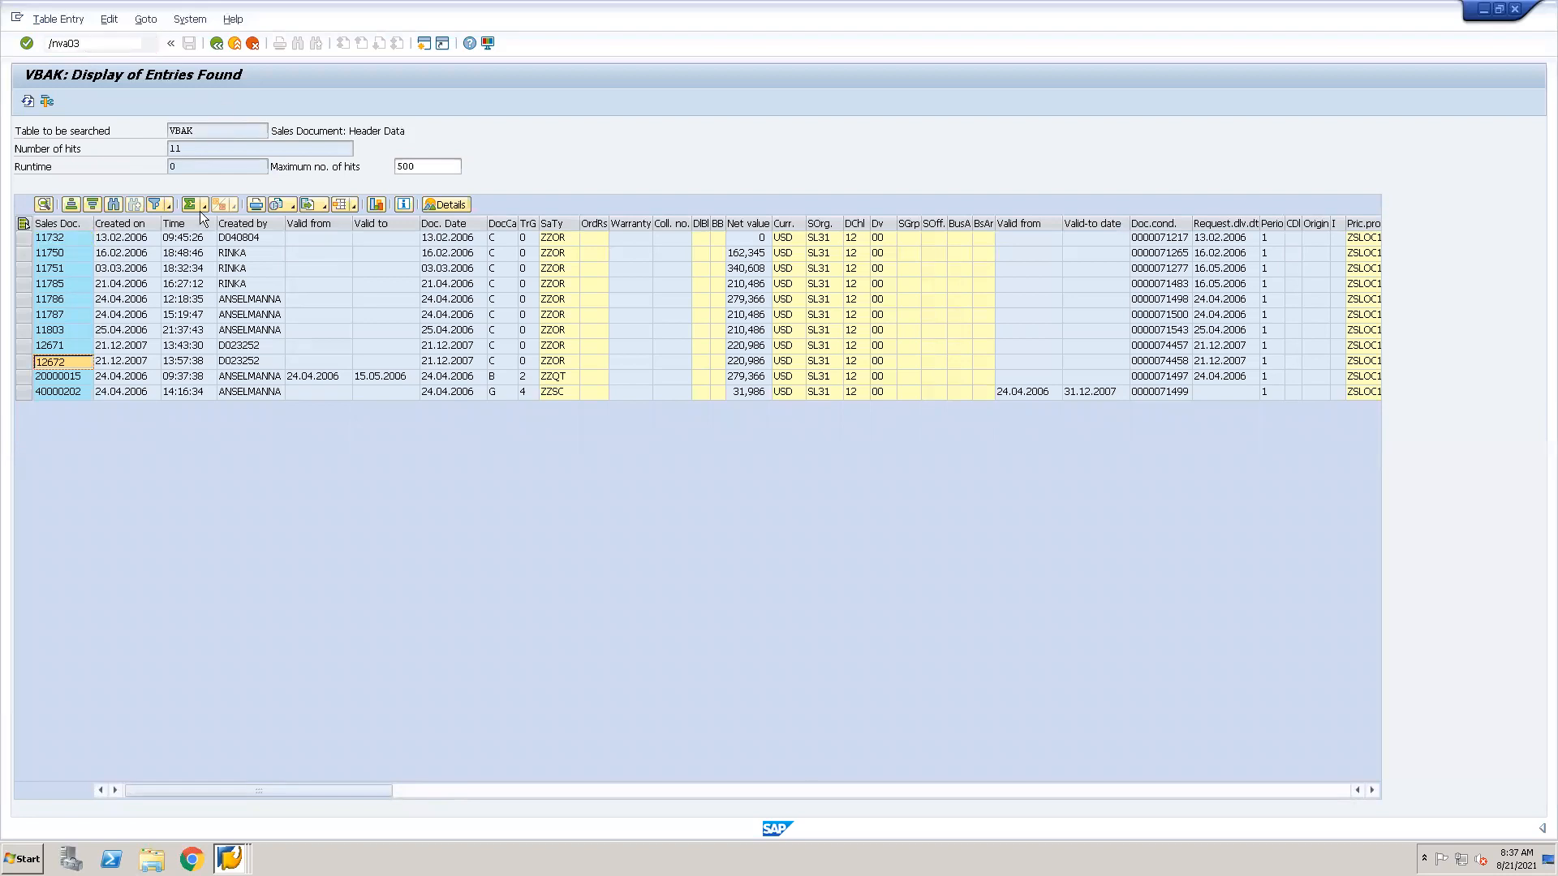
{"action": "type", "text": "12672"}
{"action": "key", "text": "Return"}
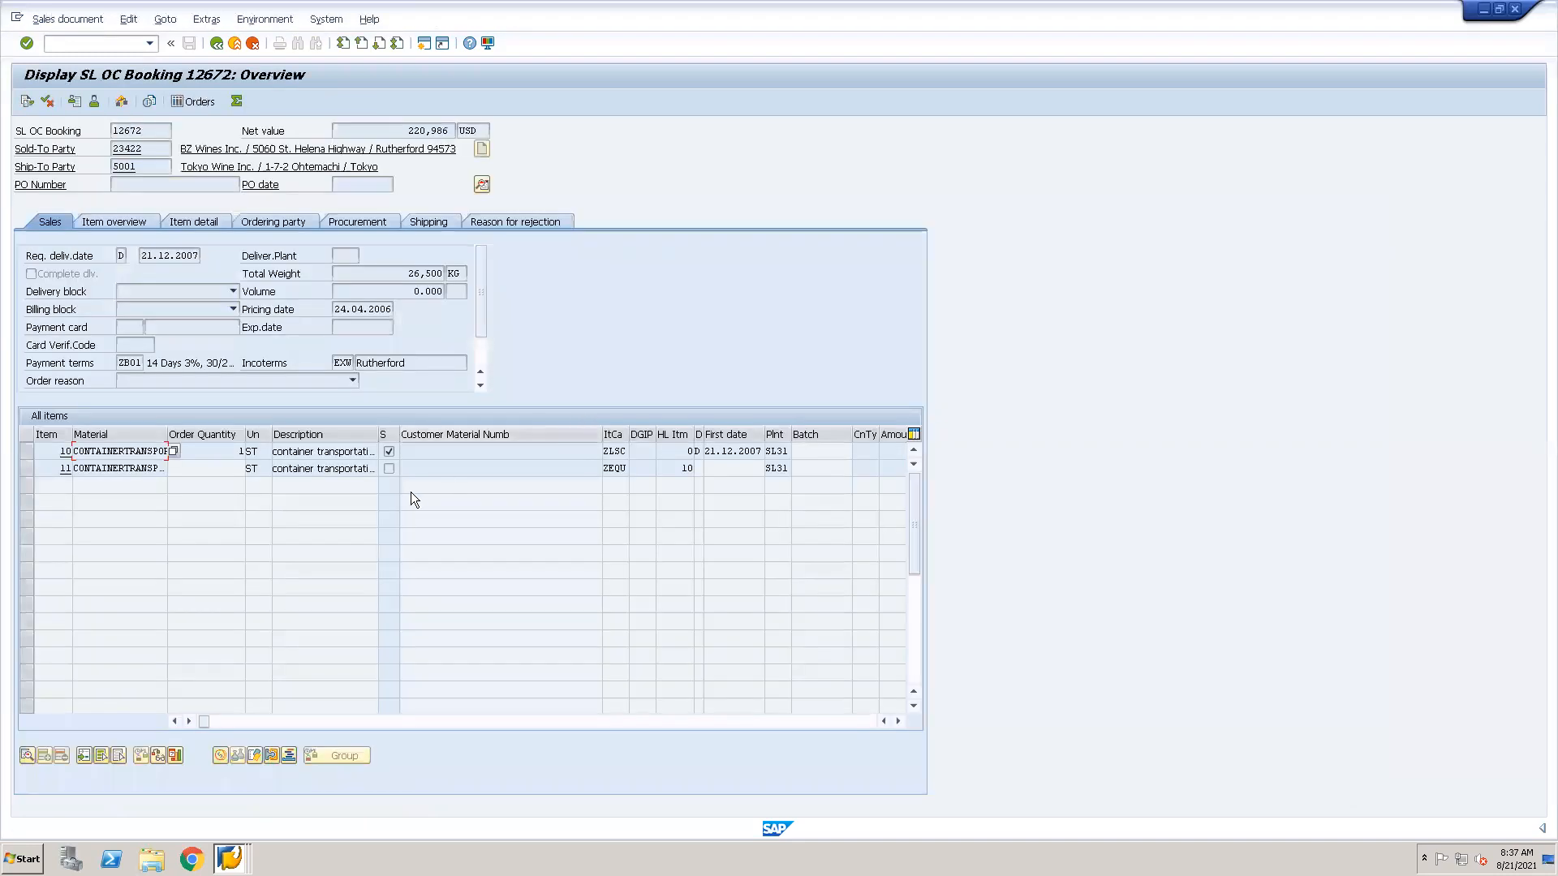
{"action": "double_click", "coordinate": [129, 448]}
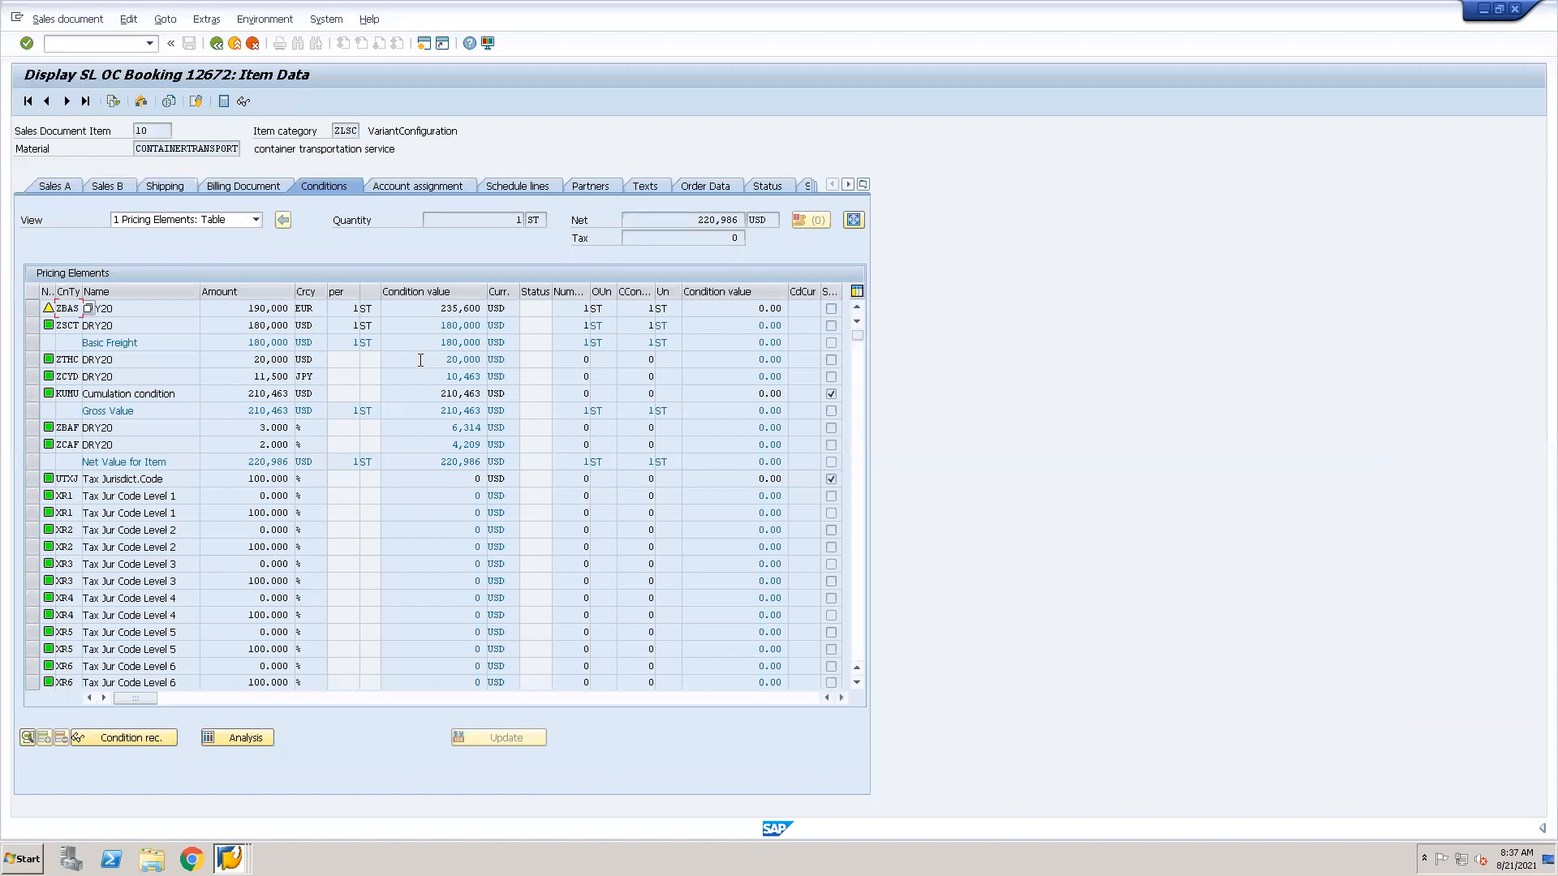
View the details of item 10's KUMU cumulation condition, return to the pricing elements, and try to display its condition record.
{"action": "left_click", "coordinate": [31, 393]}
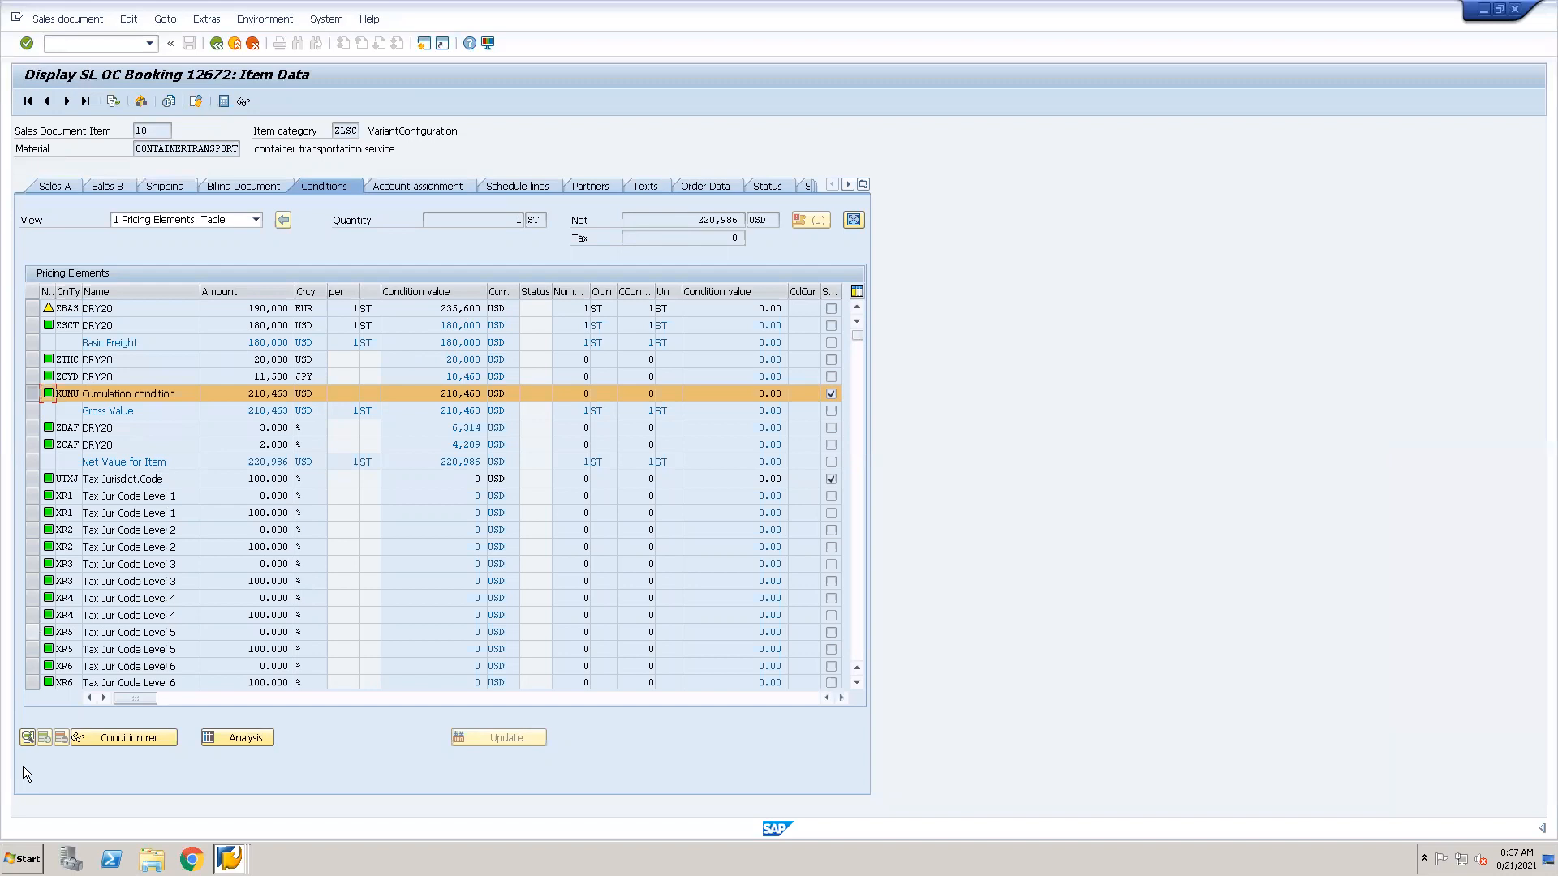
{"action": "left_click", "coordinate": [27, 739]}
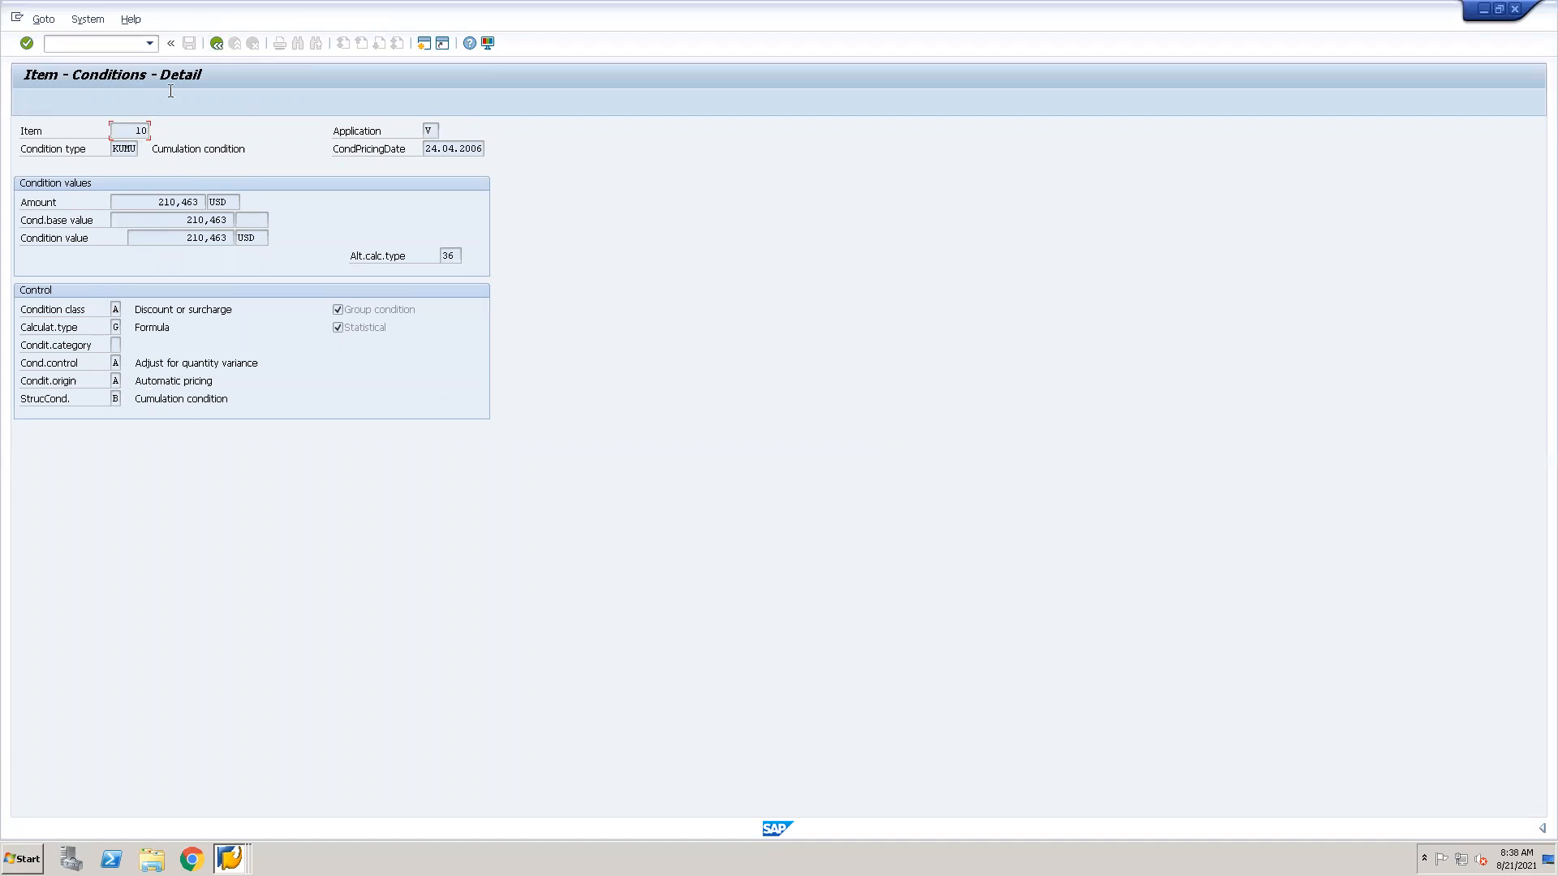
{"action": "left_click", "coordinate": [218, 39]}
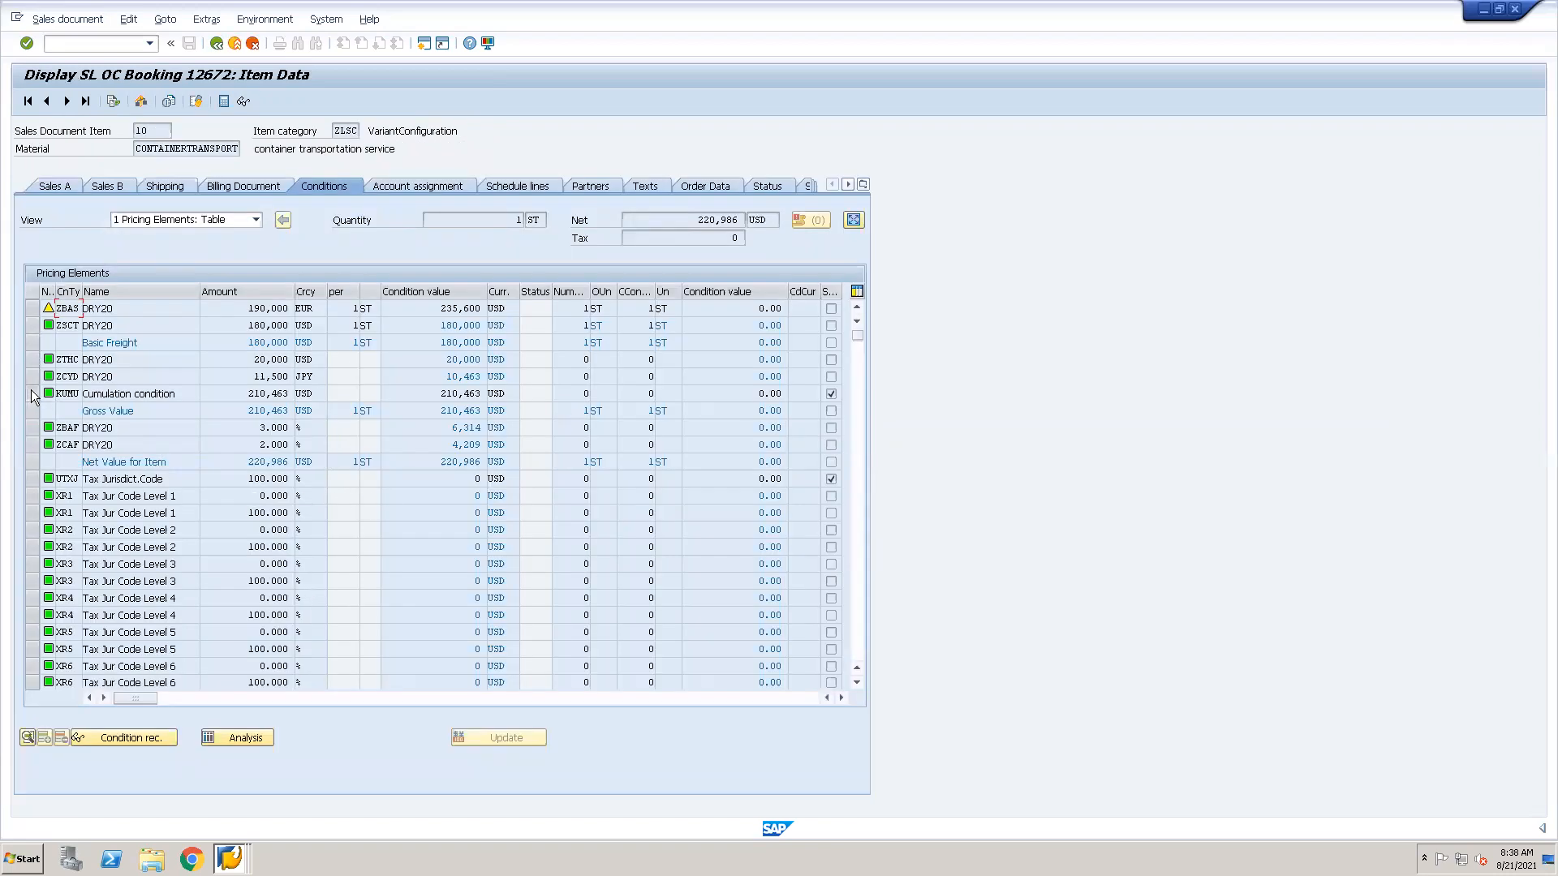
{"action": "left_click", "coordinate": [31, 393]}
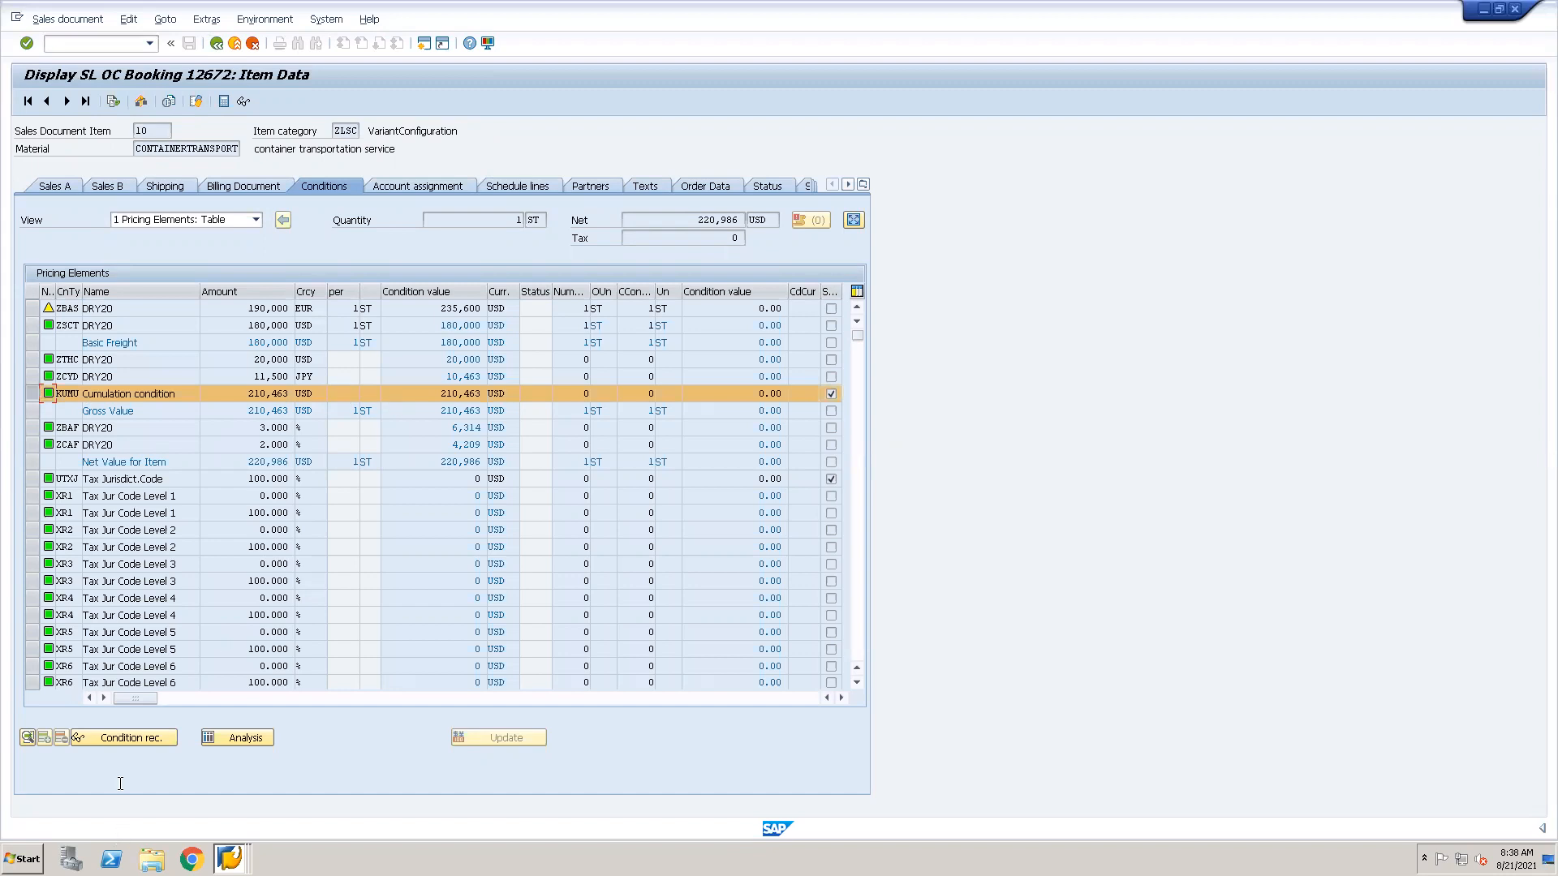
{"action": "left_click", "coordinate": [127, 738]}
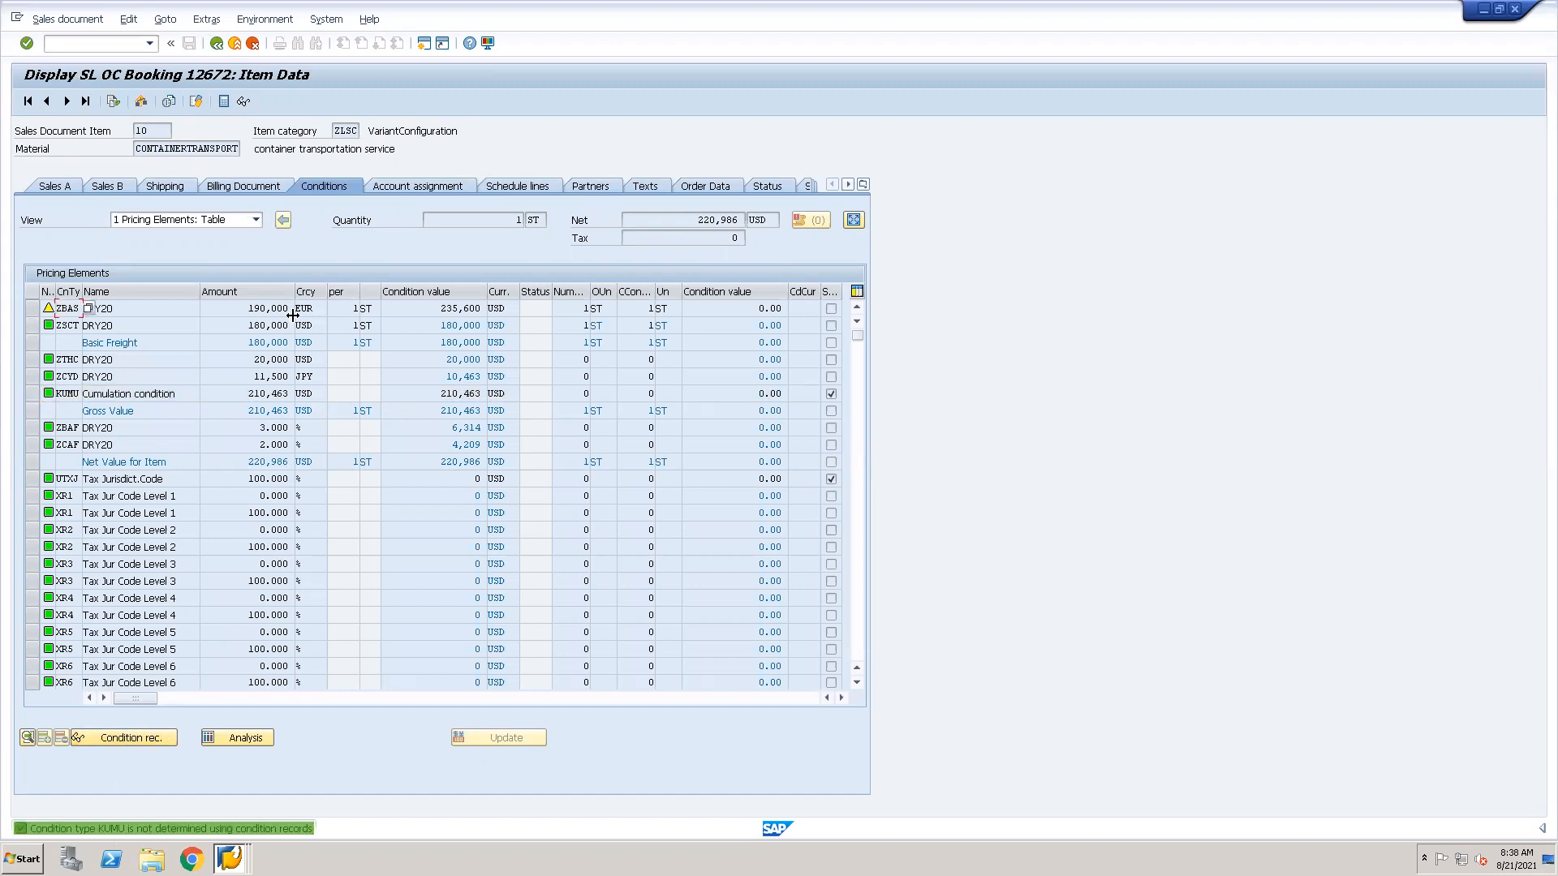
{"action": "left_click", "coordinate": [28, 392]}
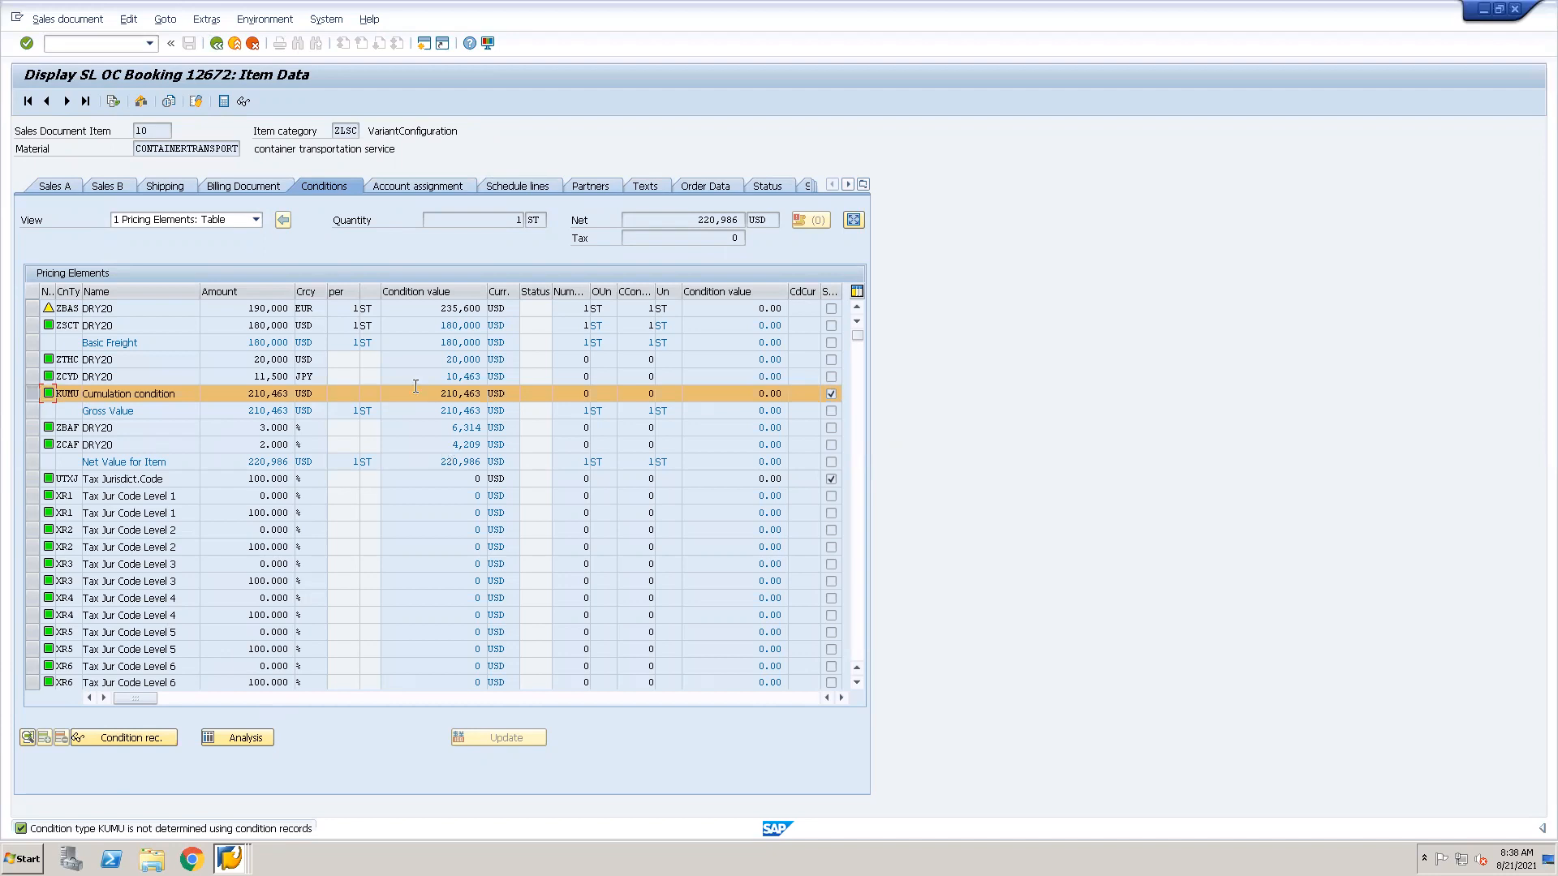
View the SL OC Booking's header pricing conditions, return to the document overview, and open item 11.
{"action": "left_click", "coordinate": [215, 44]}
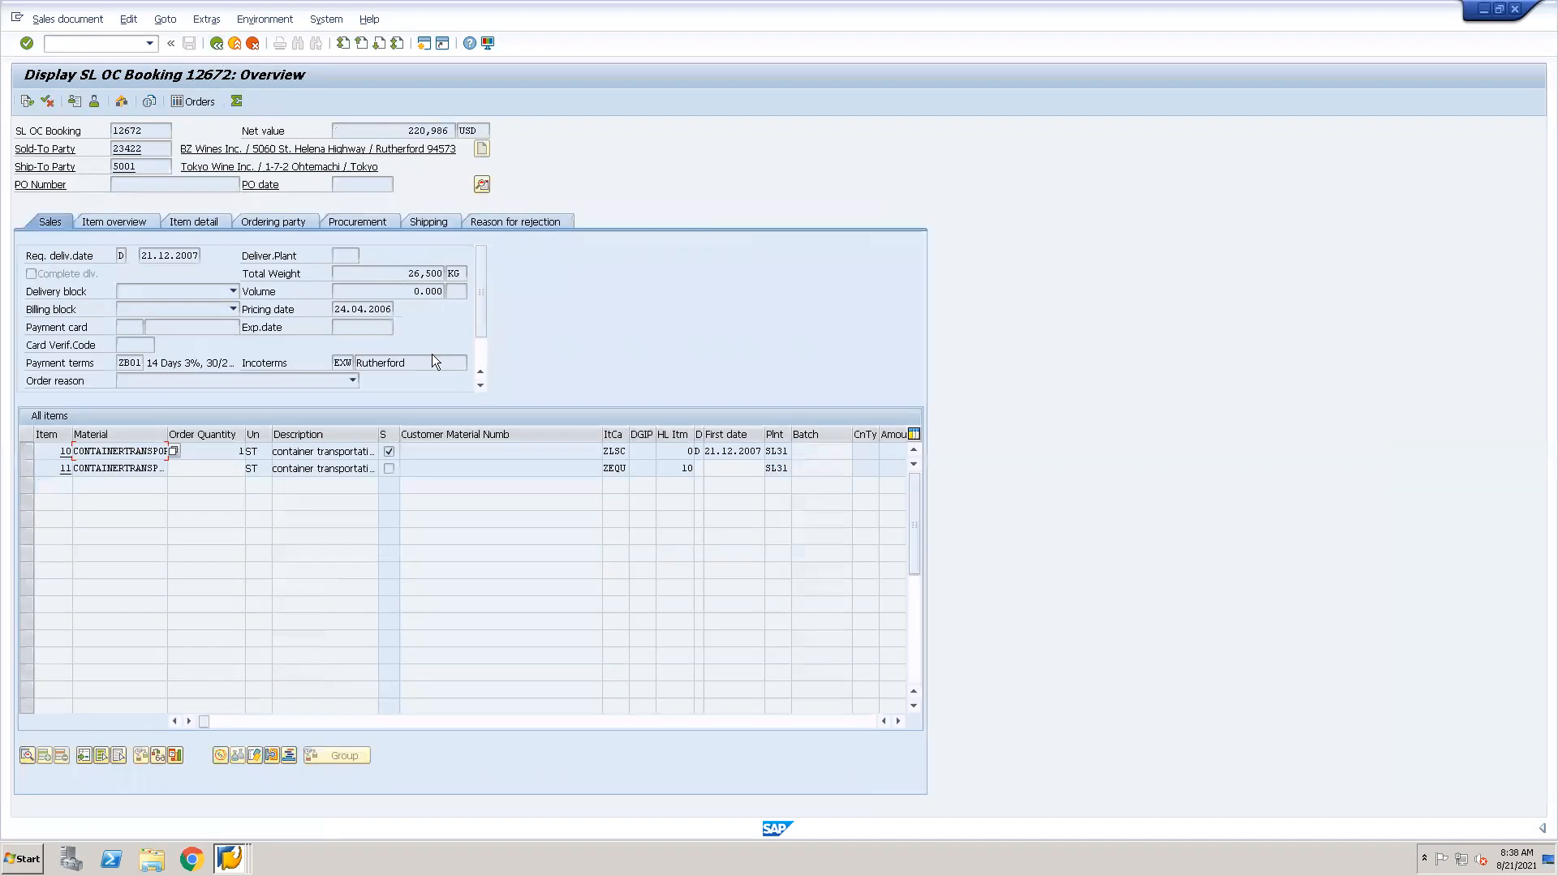
{"action": "left_click", "coordinate": [484, 186]}
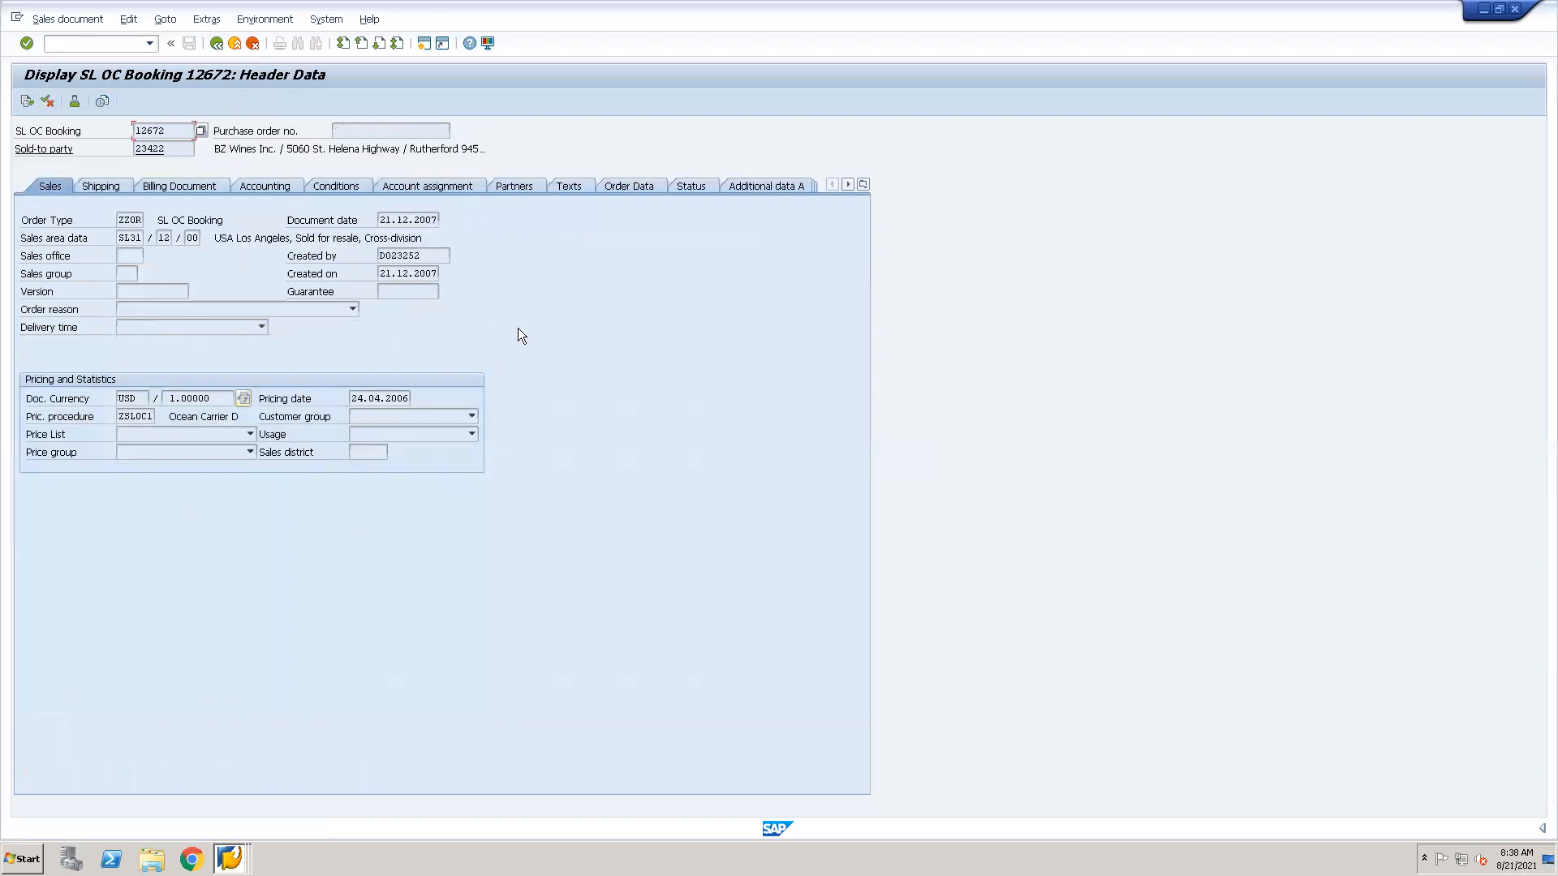
{"action": "left_click", "coordinate": [346, 188]}
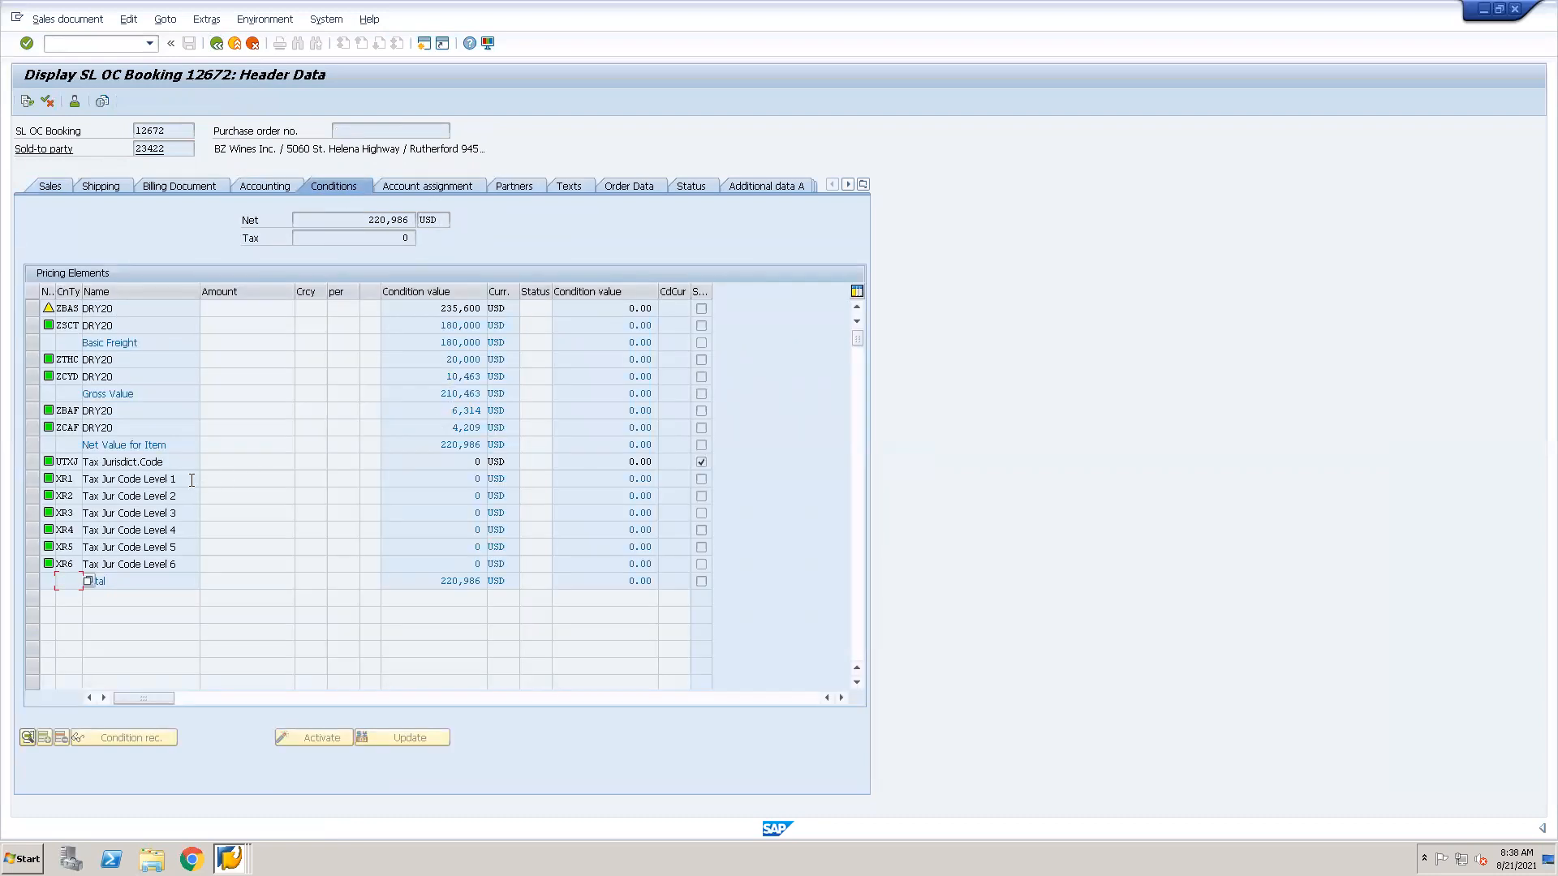
{"action": "left_click", "coordinate": [217, 44]}
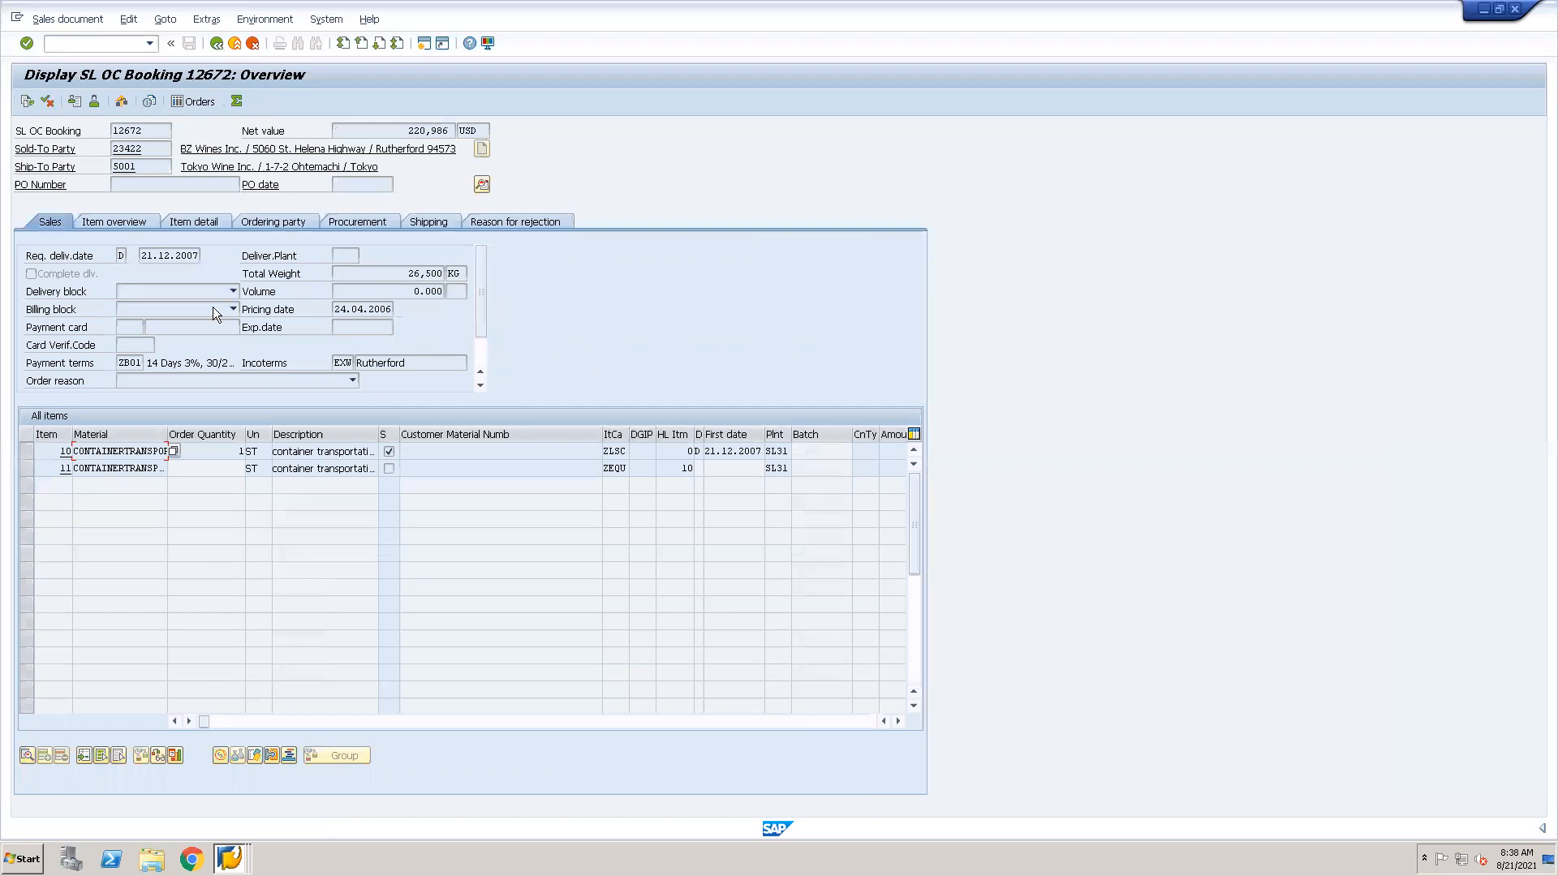
{"action": "double_click", "coordinate": [113, 469]}
Switch to the Create Customer Discount Condition (K007) session and close it with the command /i.
{"action": "left_click", "coordinate": [231, 858]}
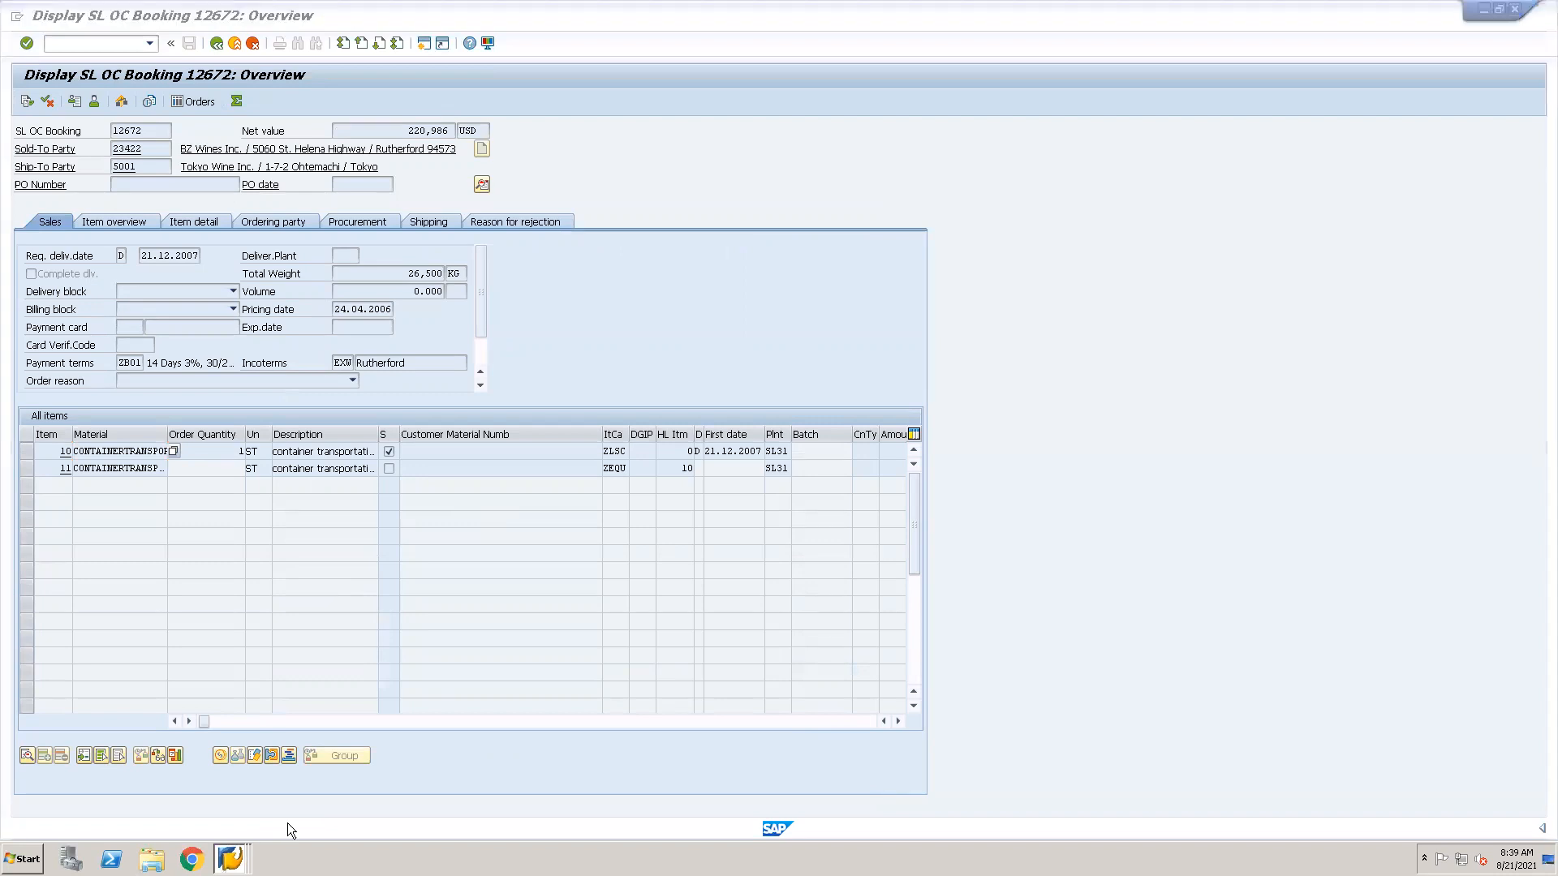
{"action": "left_click", "coordinate": [228, 852]}
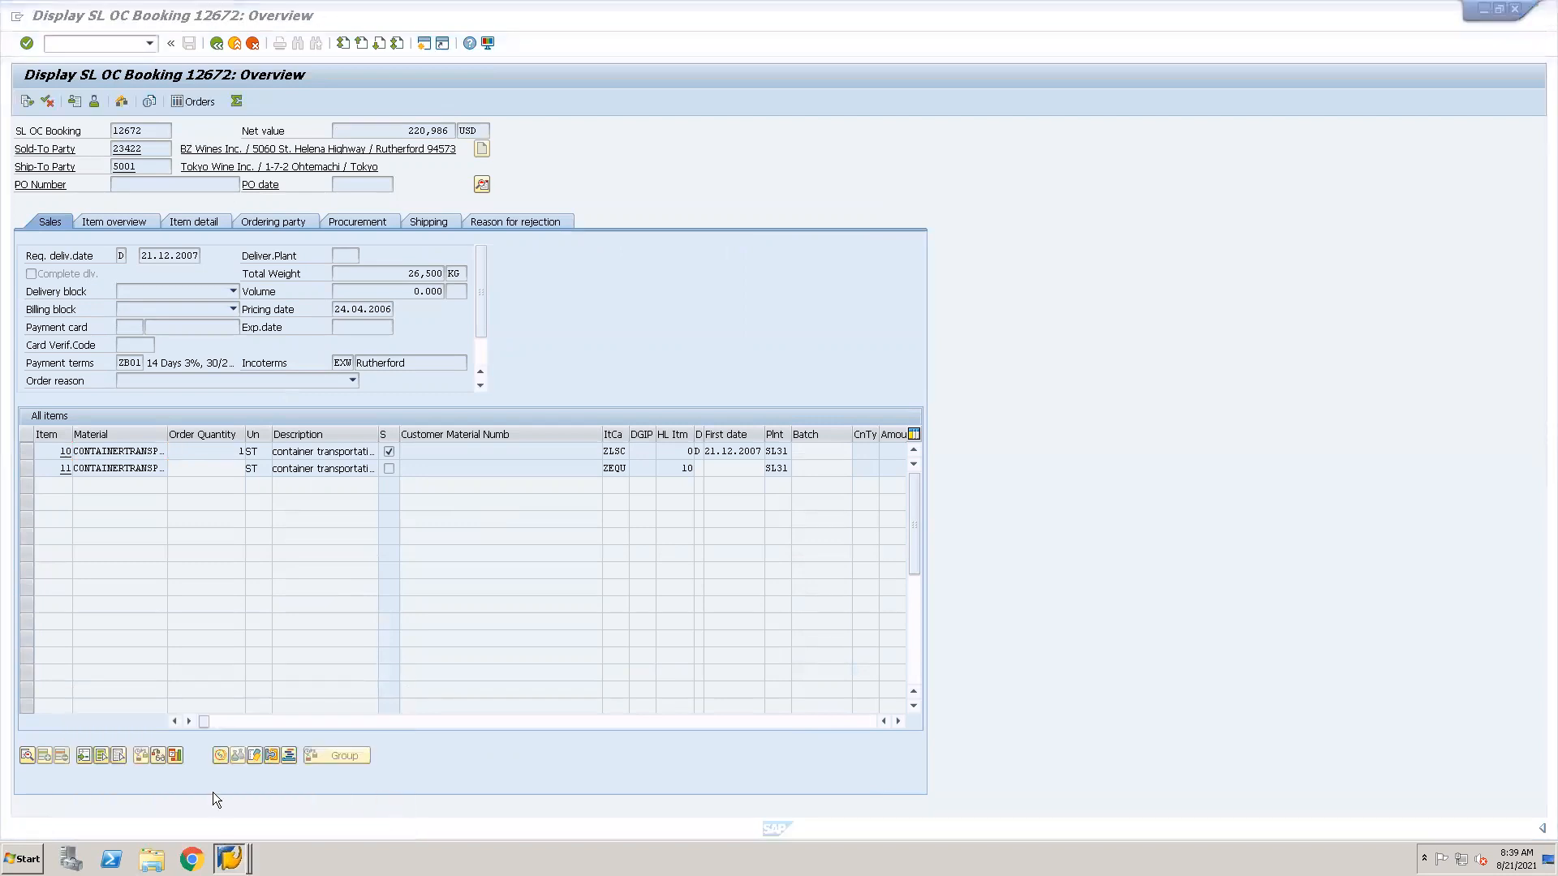
{"action": "left_click", "coordinate": [230, 856]}
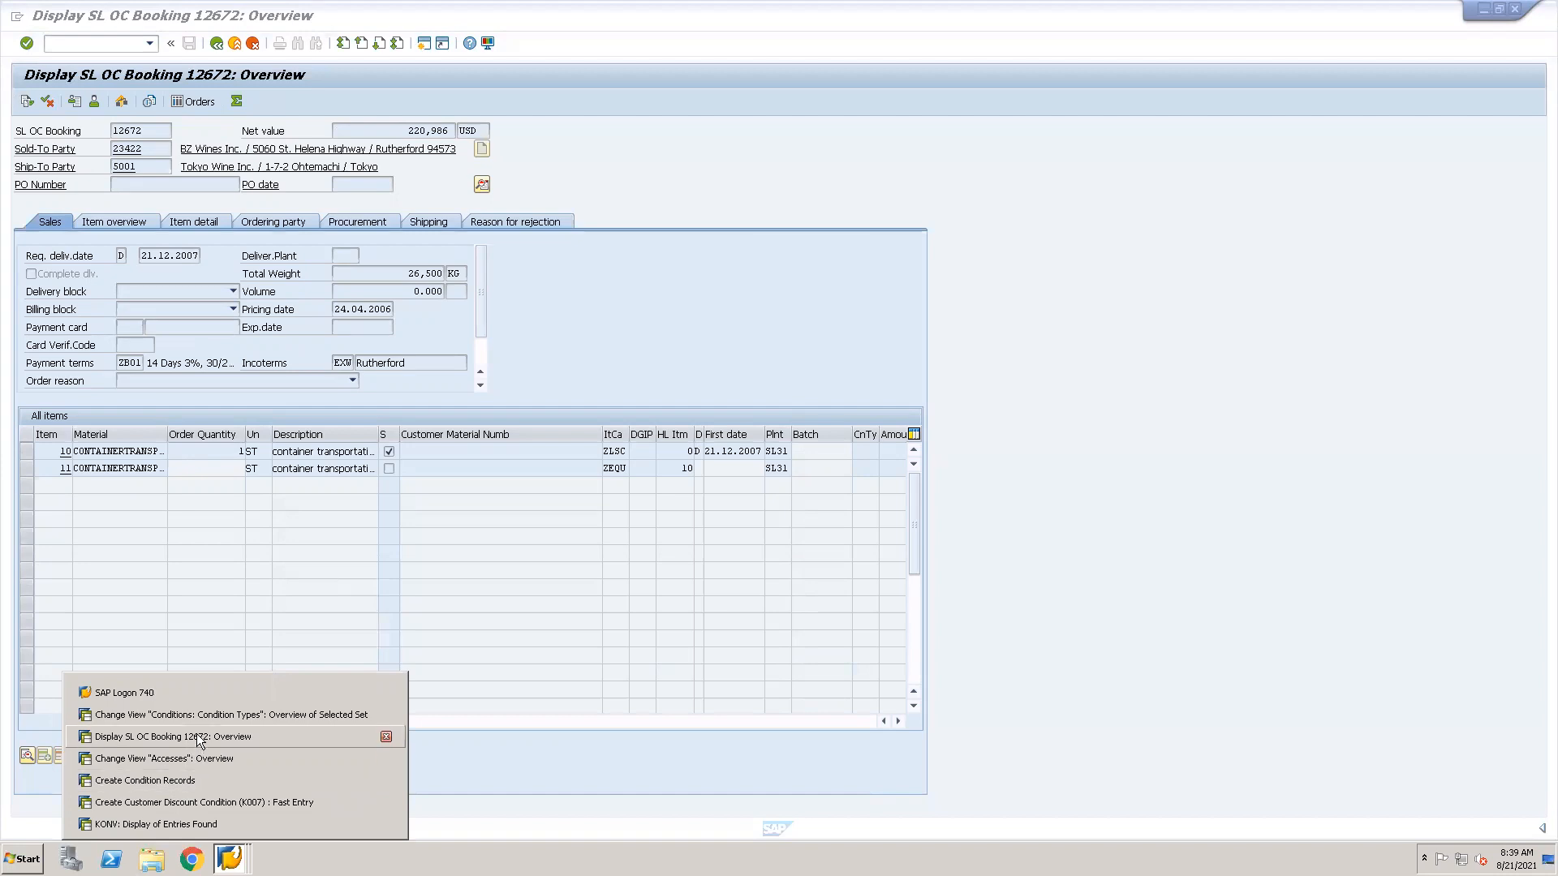
{"action": "left_click", "coordinate": [177, 800]}
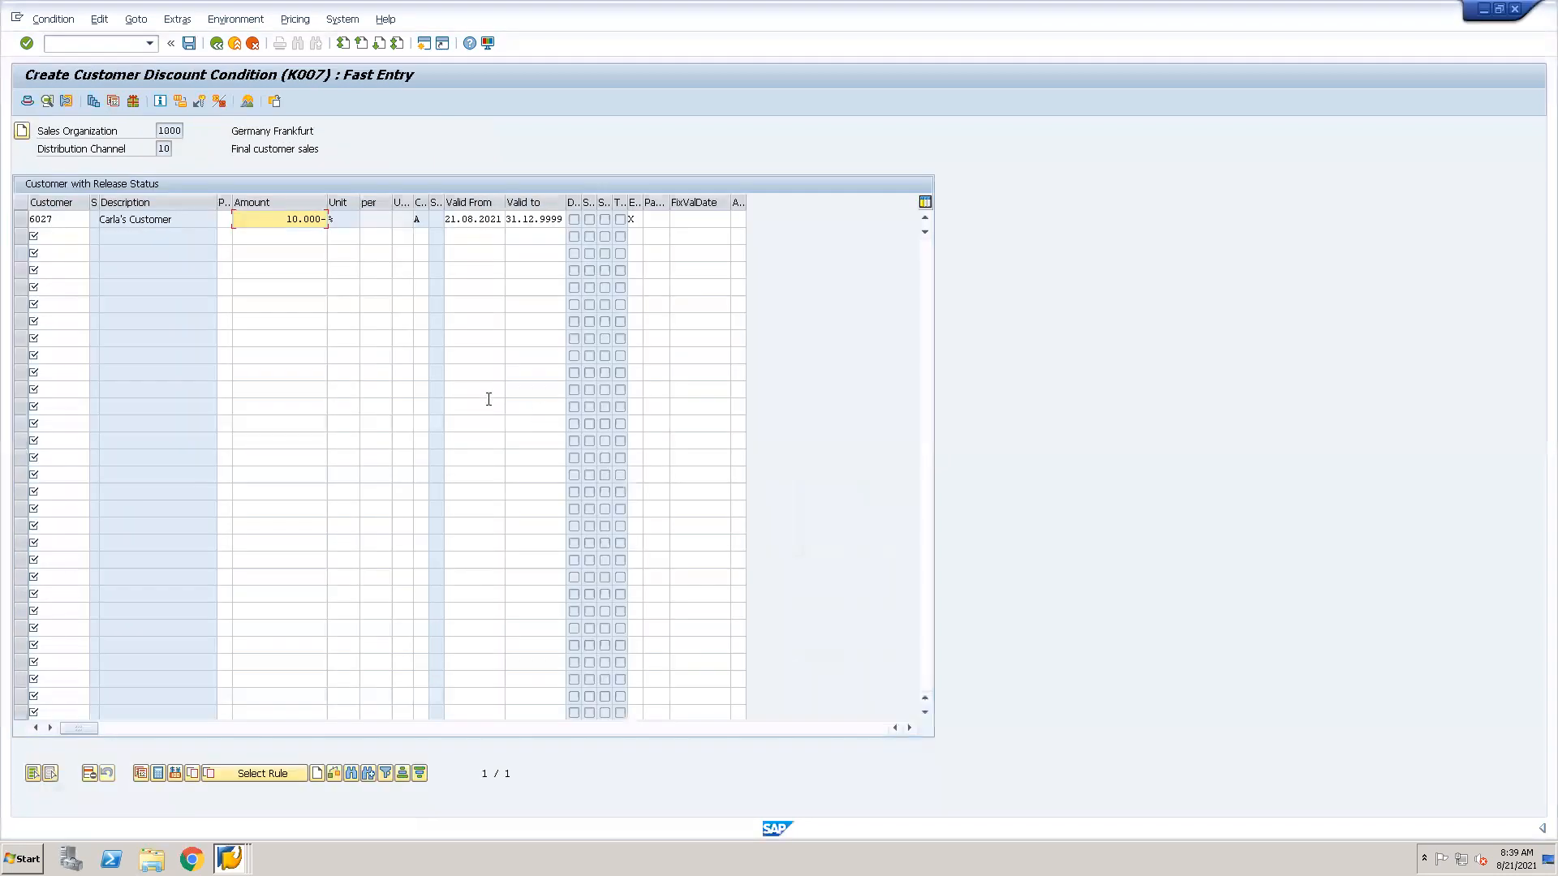
{"action": "left_click", "coordinate": [99, 45]}
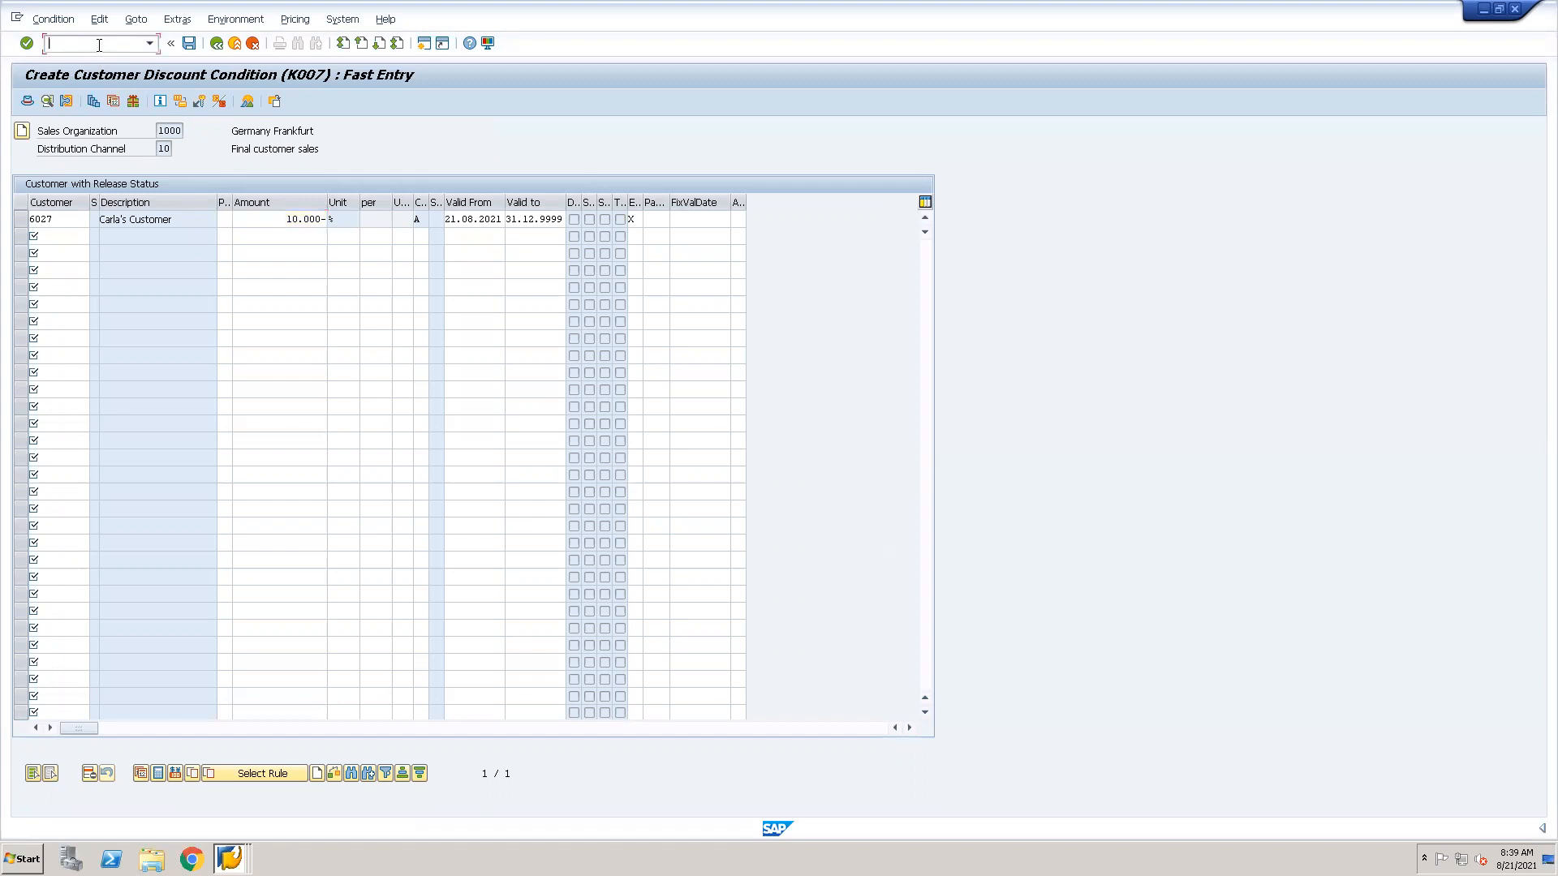
{"action": "type", "text": "/i"}
{"action": "key", "text": "Return"}
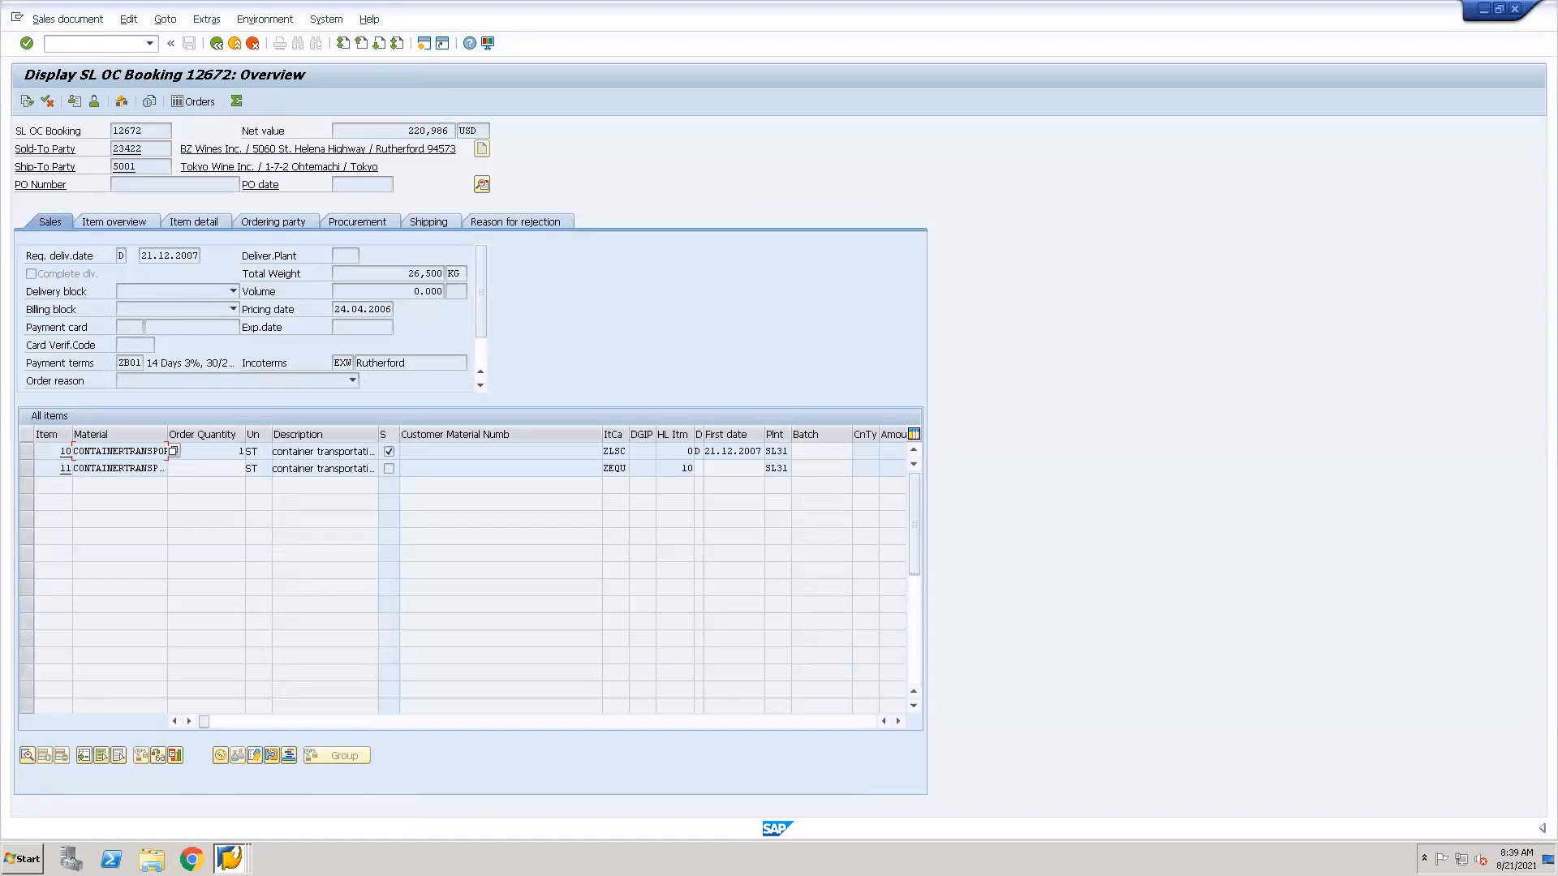
Switch to the Change View "Accesses" session and close it with the command /i.
{"action": "left_click", "coordinate": [229, 857]}
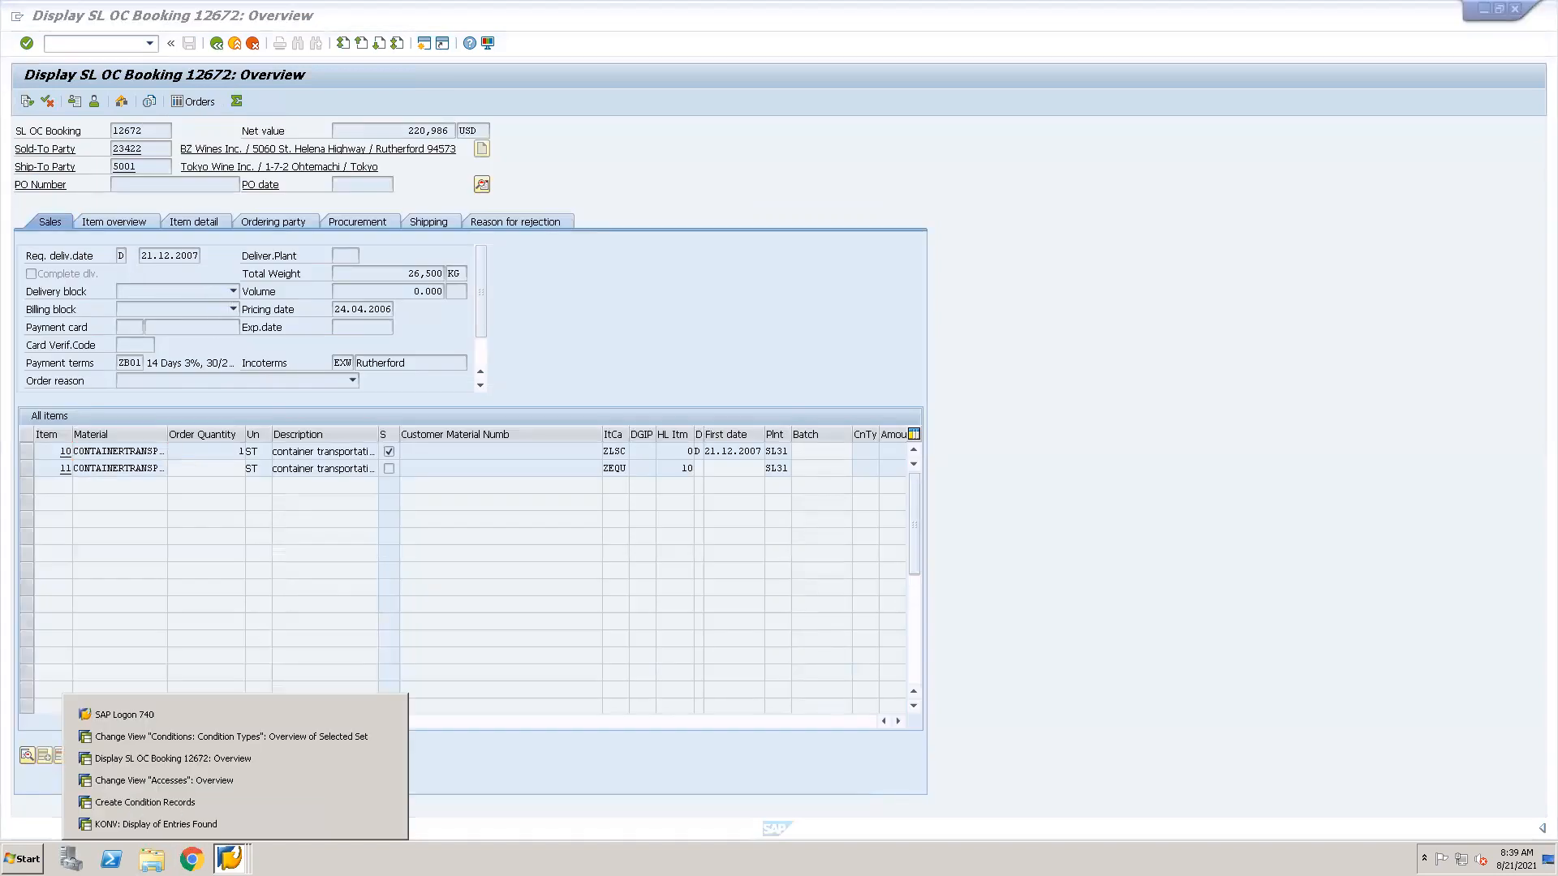
{"action": "left_click", "coordinate": [182, 780]}
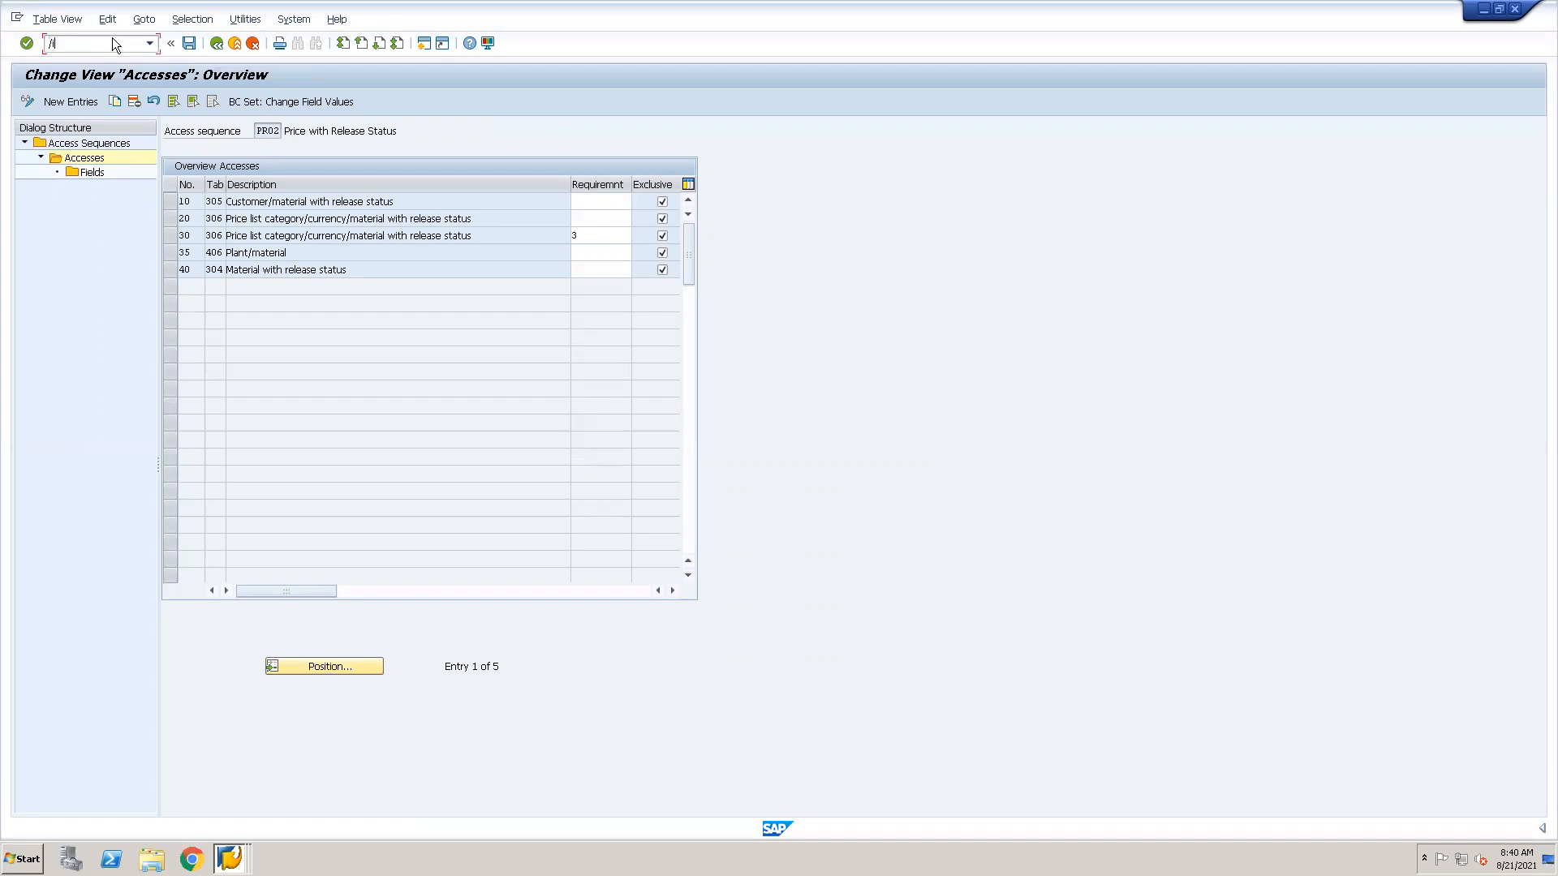
{"action": "key", "text": "Return"}
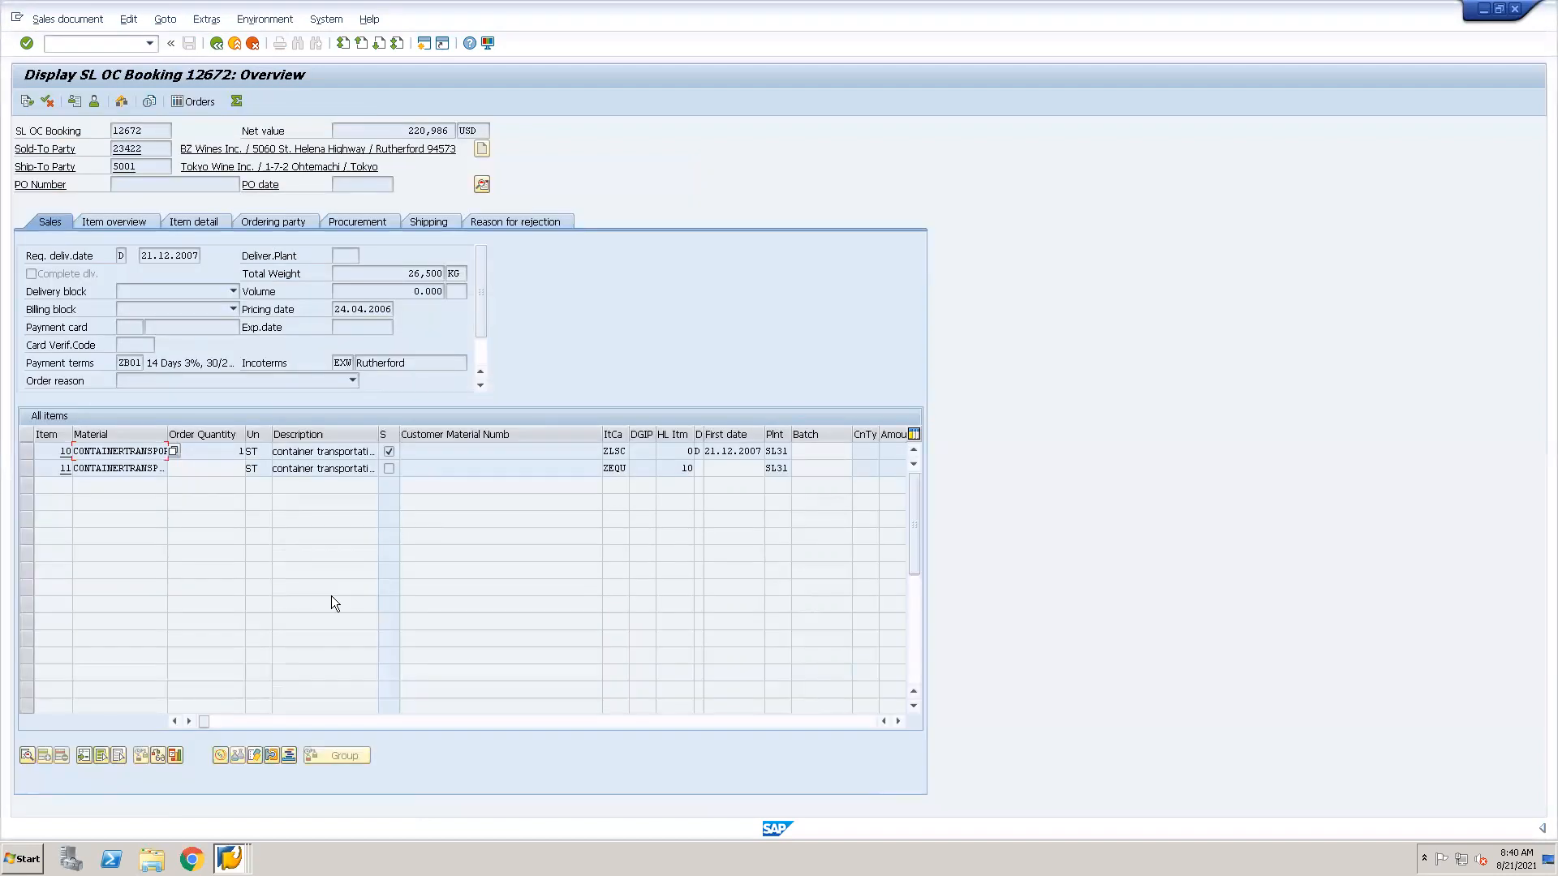
Switch to the Condition Types session, deselect DUPL, and try to position the selected set on condition type PR00.
{"action": "left_click", "coordinate": [230, 857]}
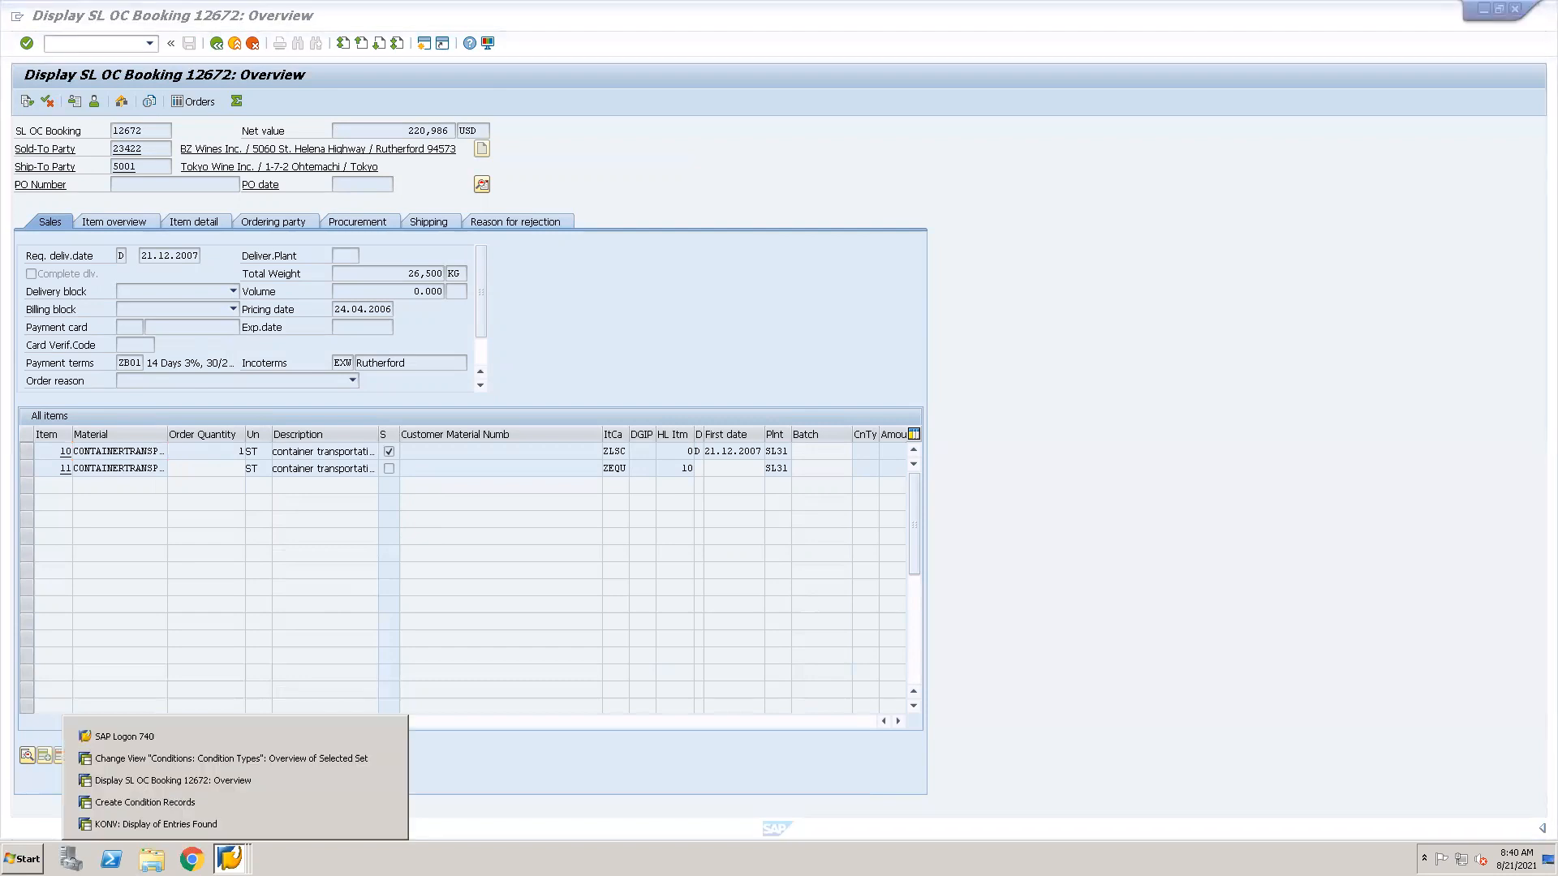
{"action": "left_click", "coordinate": [206, 761]}
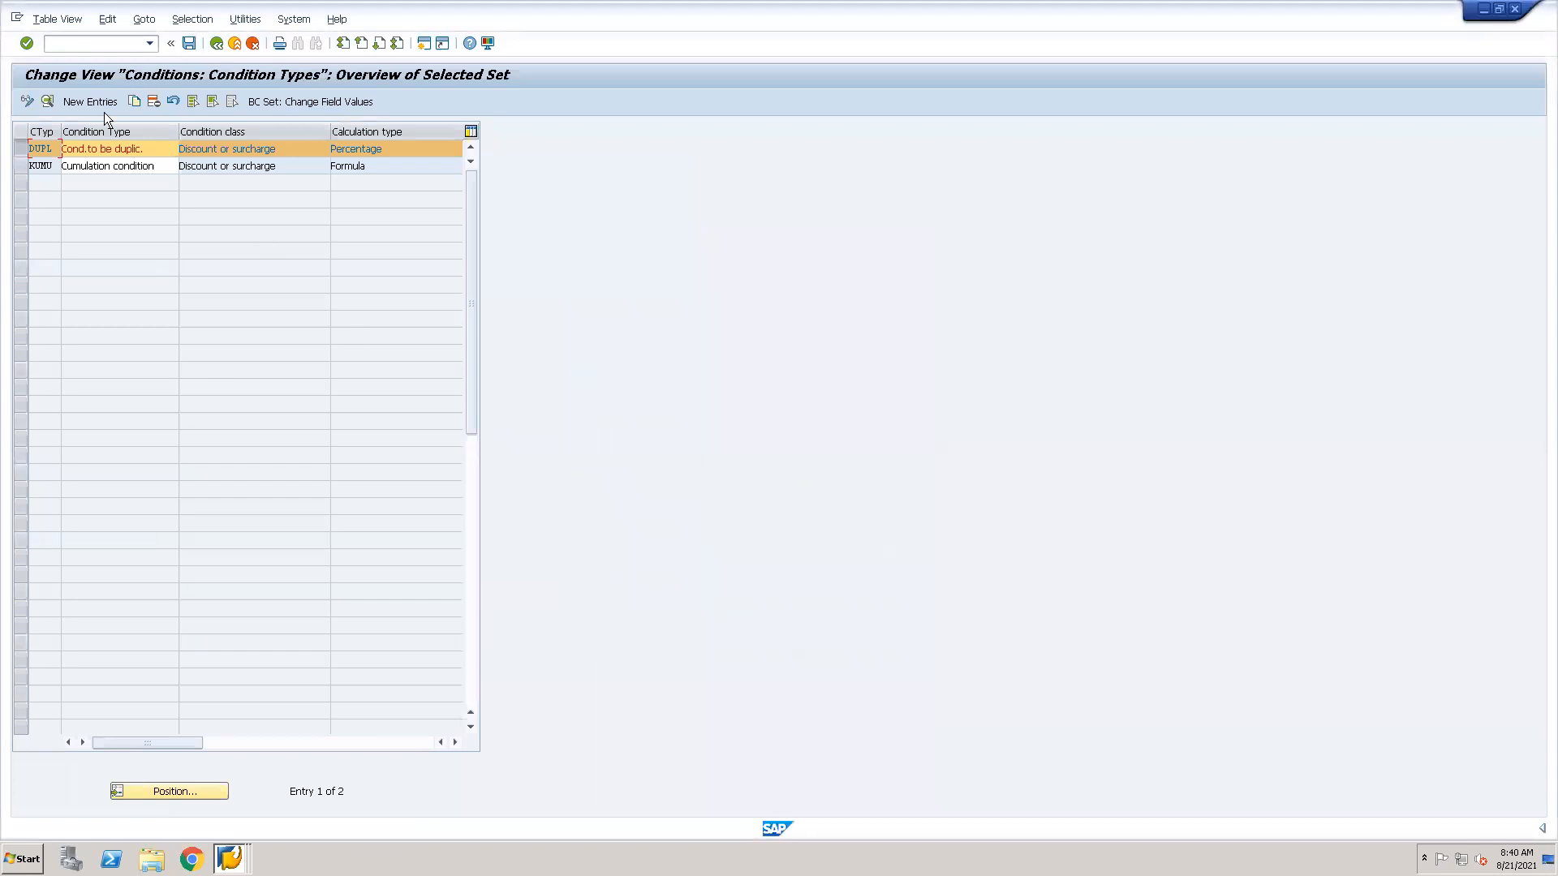
{"action": "left_click", "coordinate": [20, 149]}
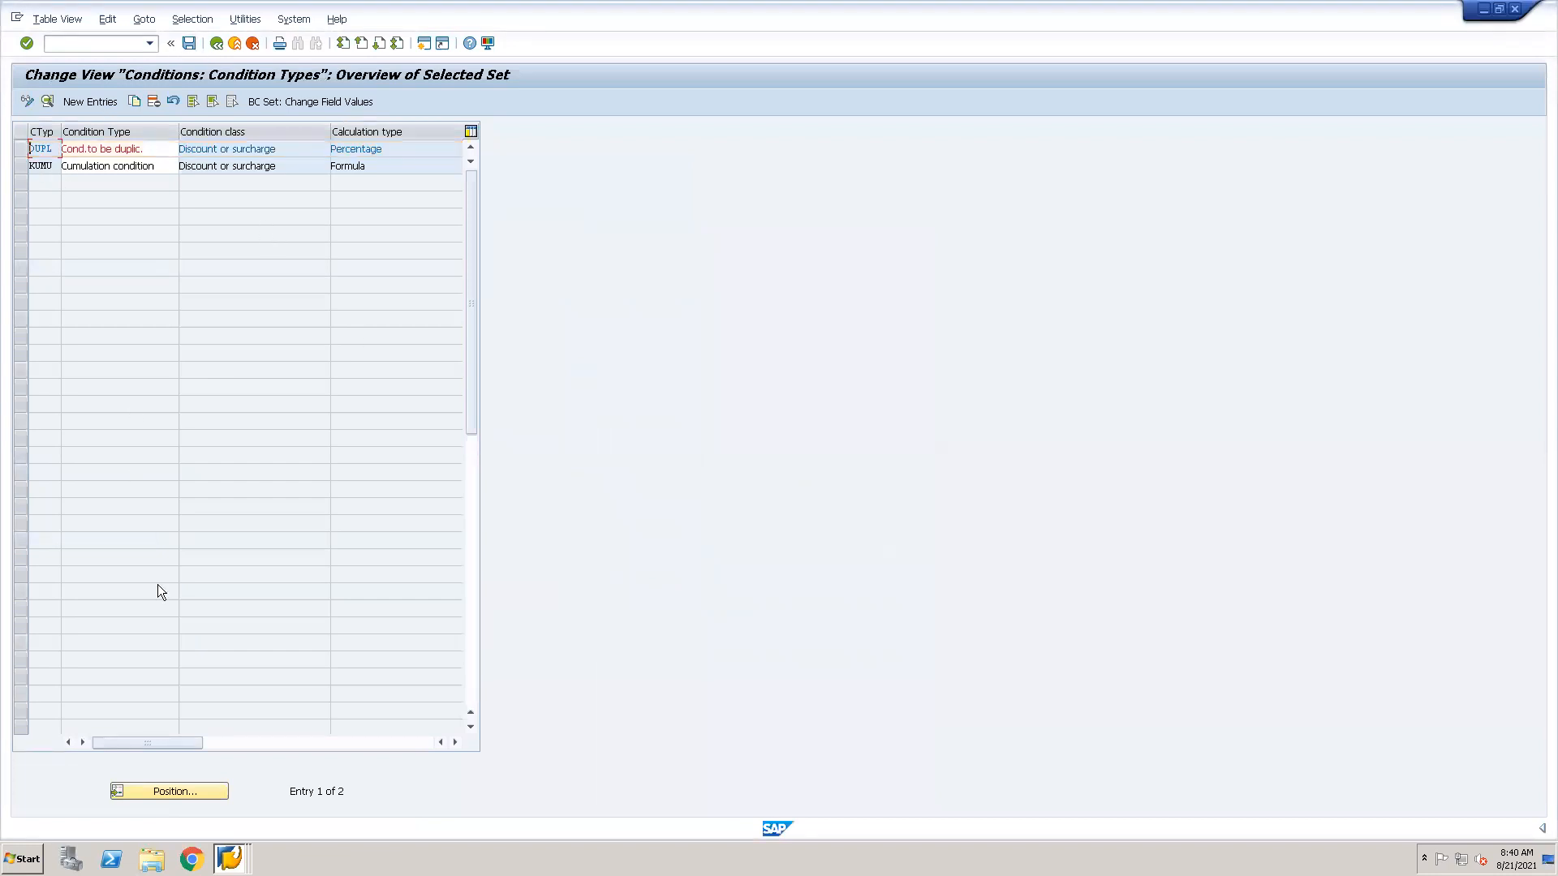
{"action": "left_click", "coordinate": [182, 788]}
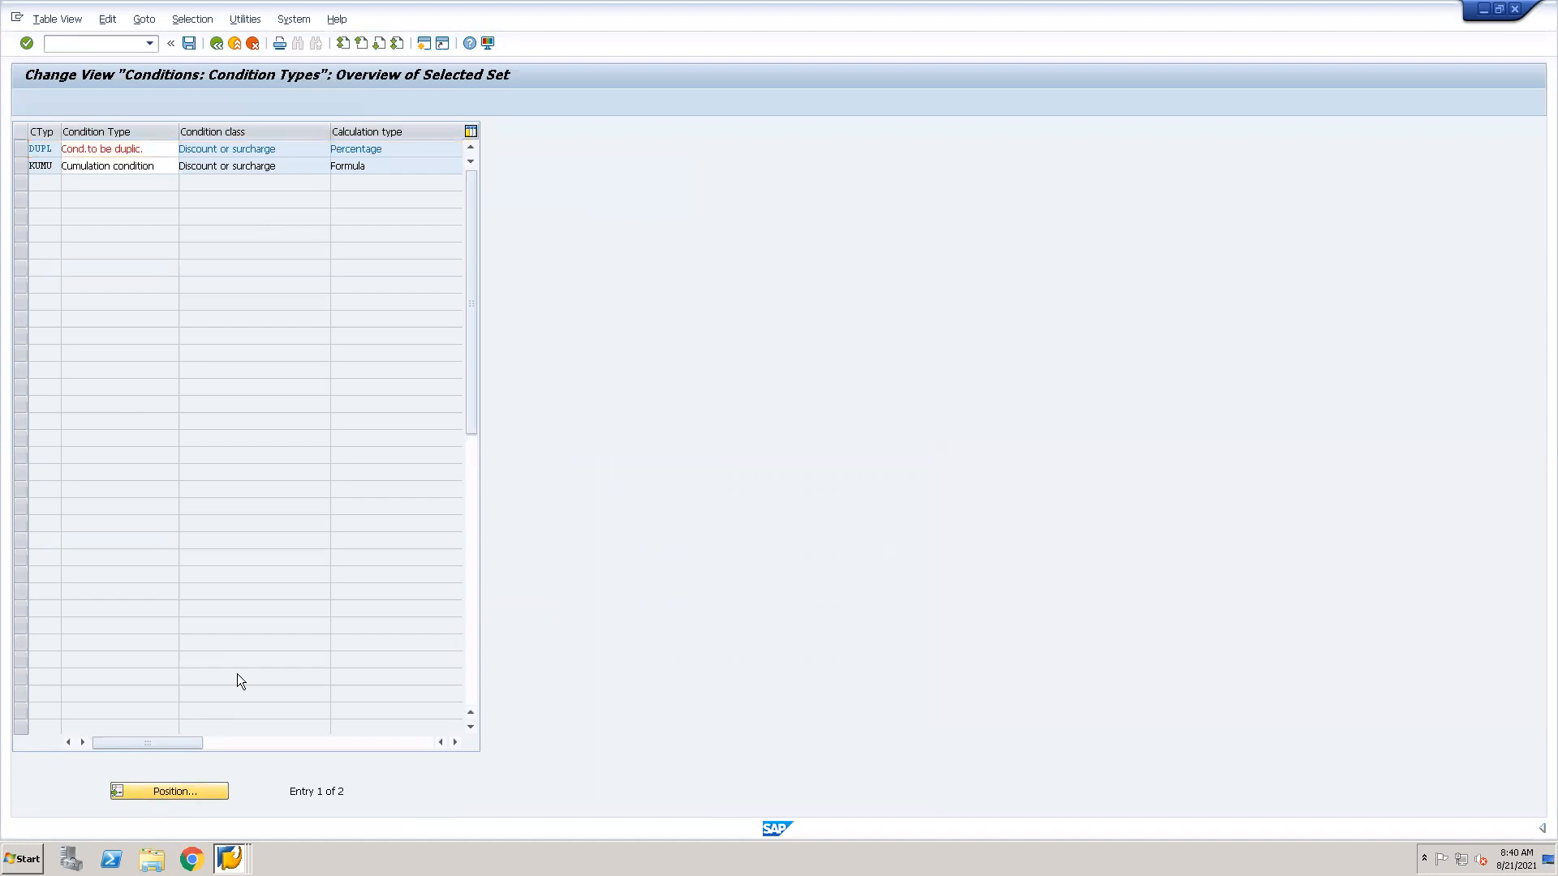
{"action": "type", "text": "pr00"}
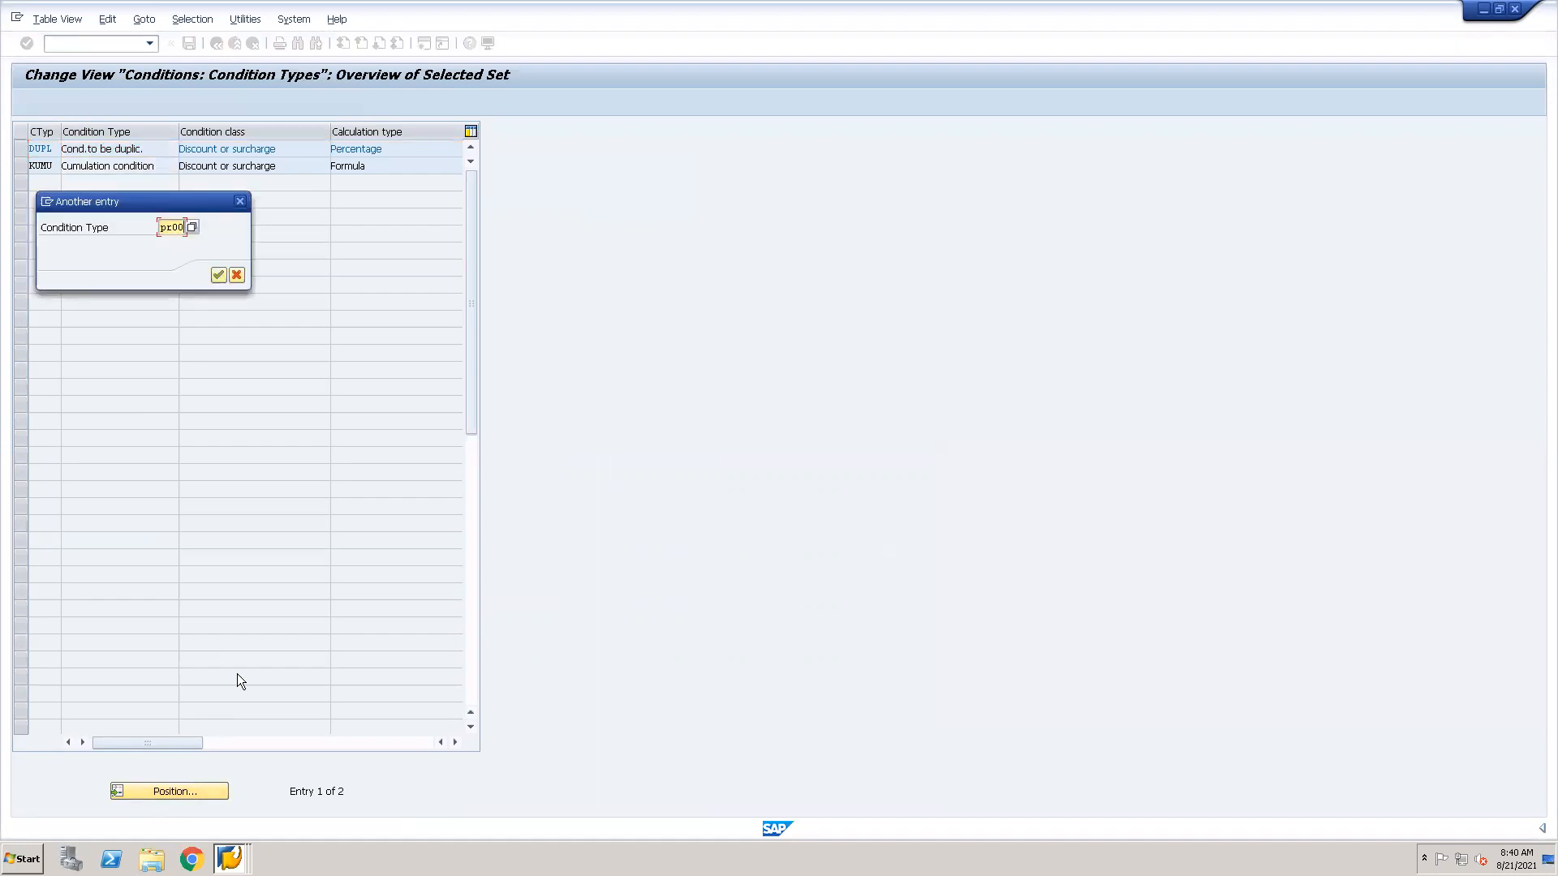
{"action": "key", "text": "Return"}
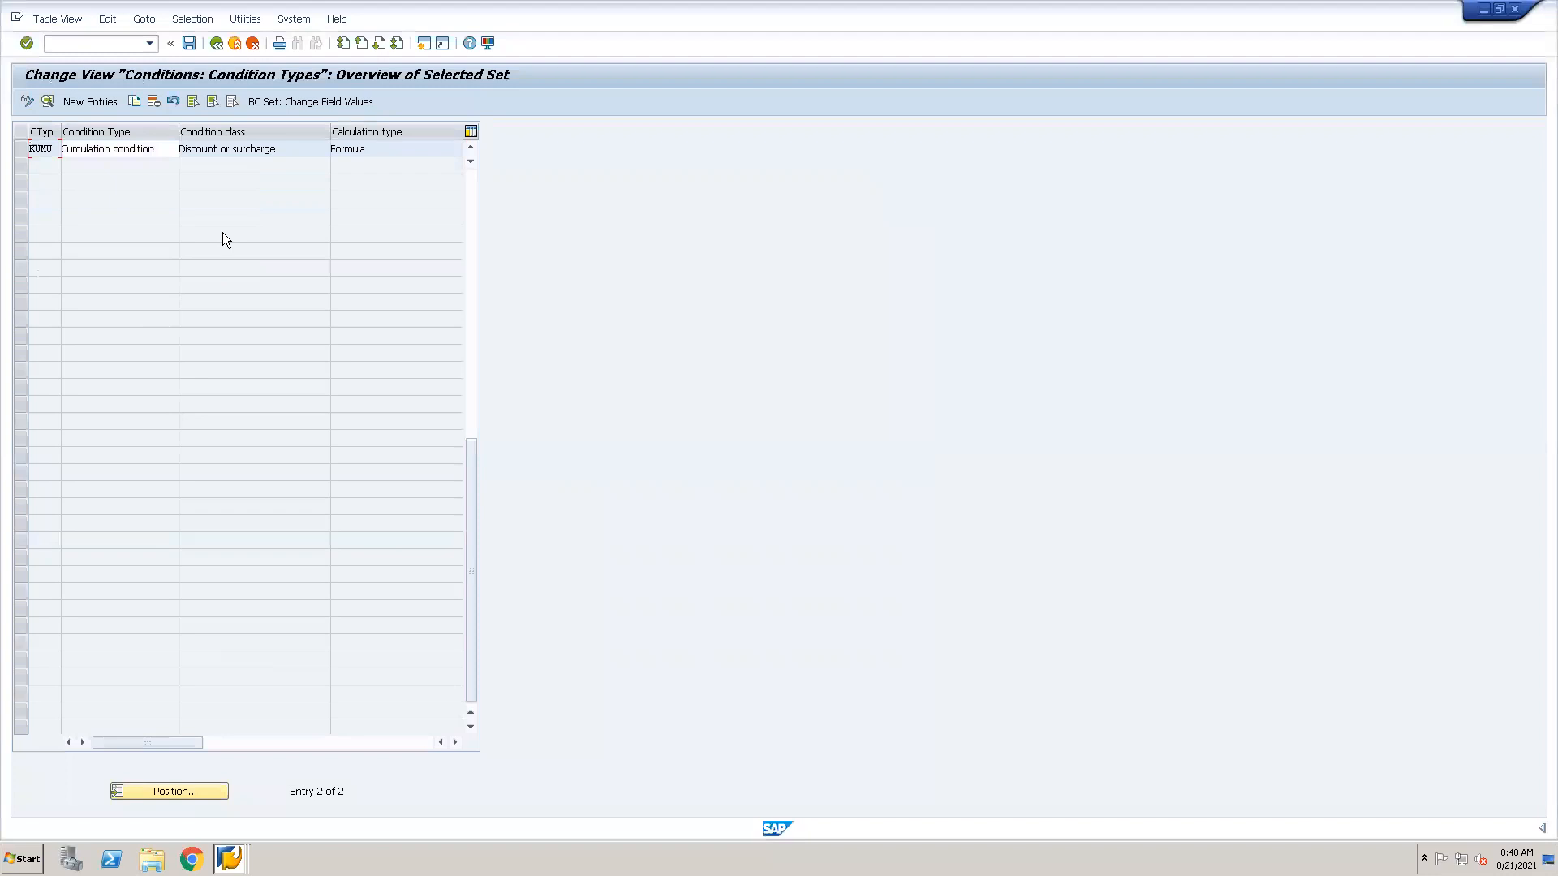
Return to the full condition types overview, position the list on PR00, and open the entry's details.
{"action": "left_click", "coordinate": [216, 44]}
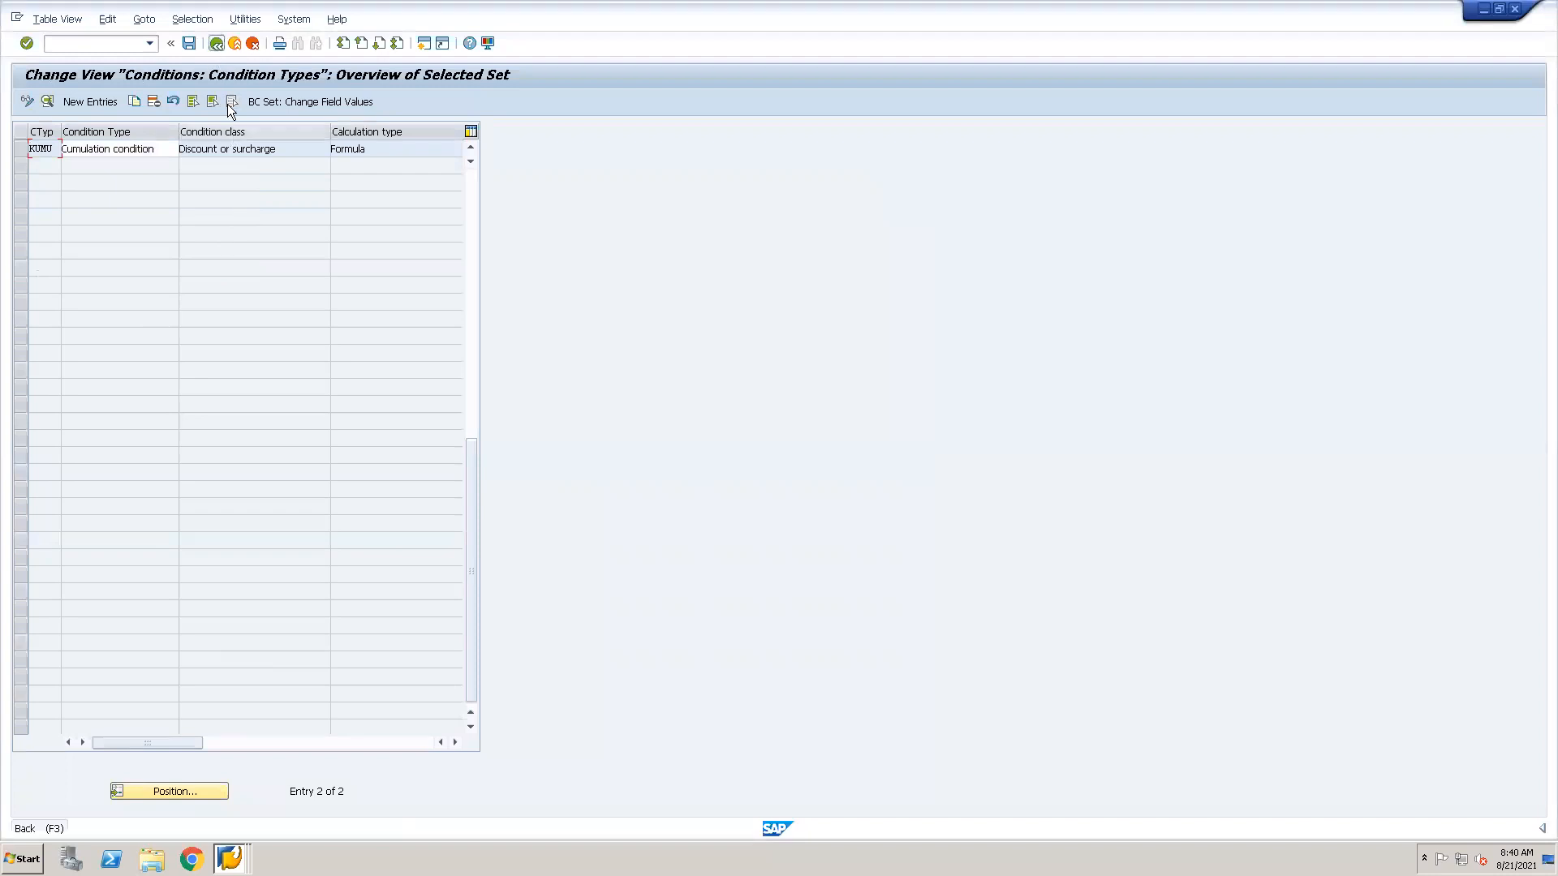
{"action": "left_click", "coordinate": [197, 791]}
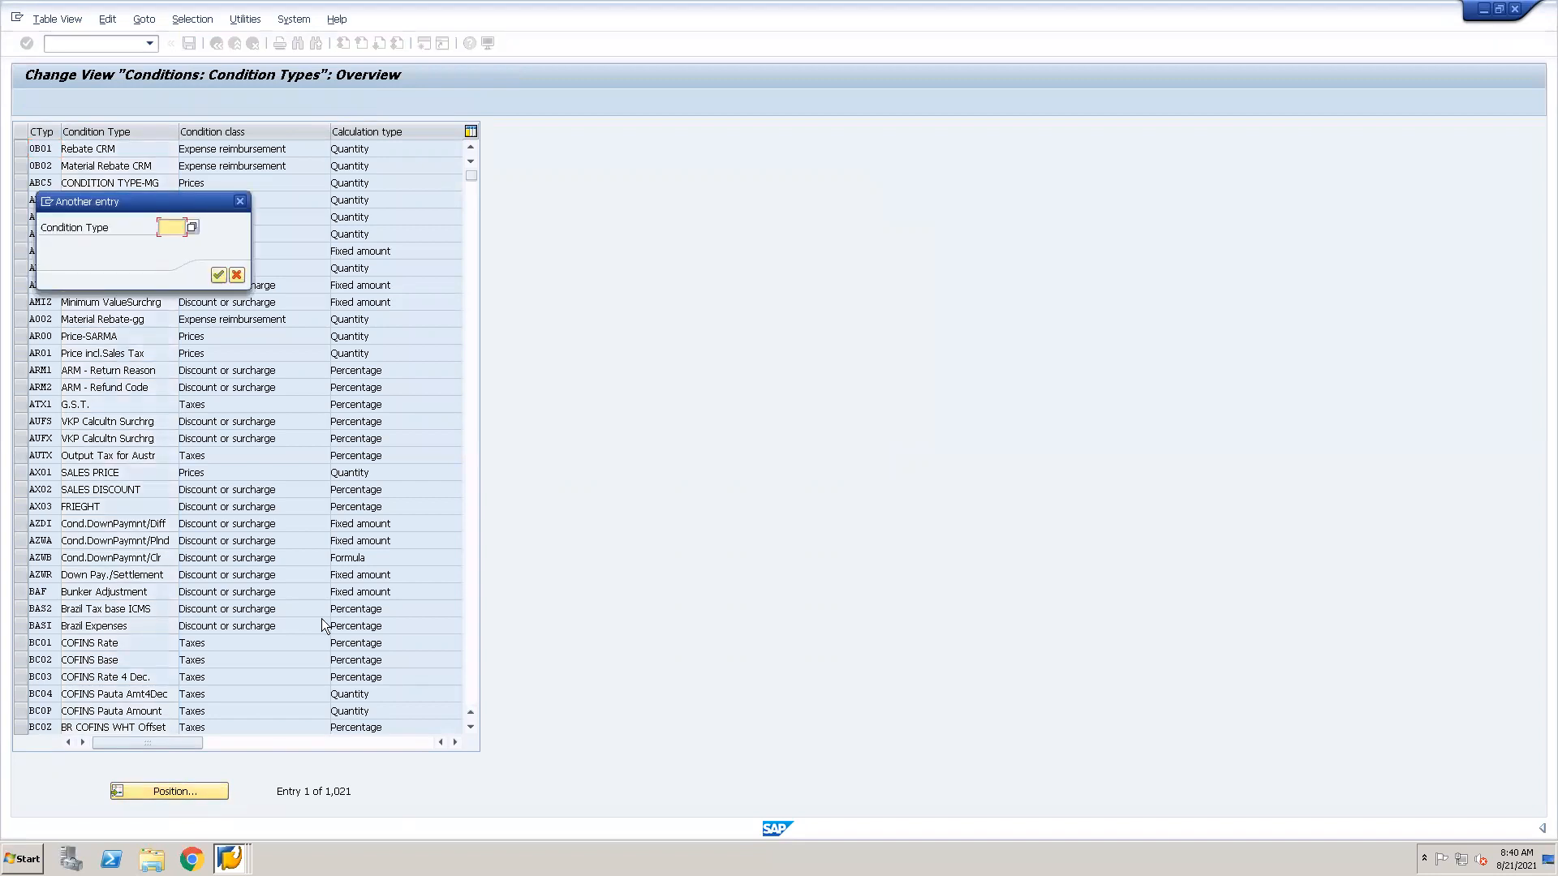
{"action": "type", "text": "pr"}
{"action": "type", "text": "00"}
{"action": "left_click", "coordinate": [218, 276]}
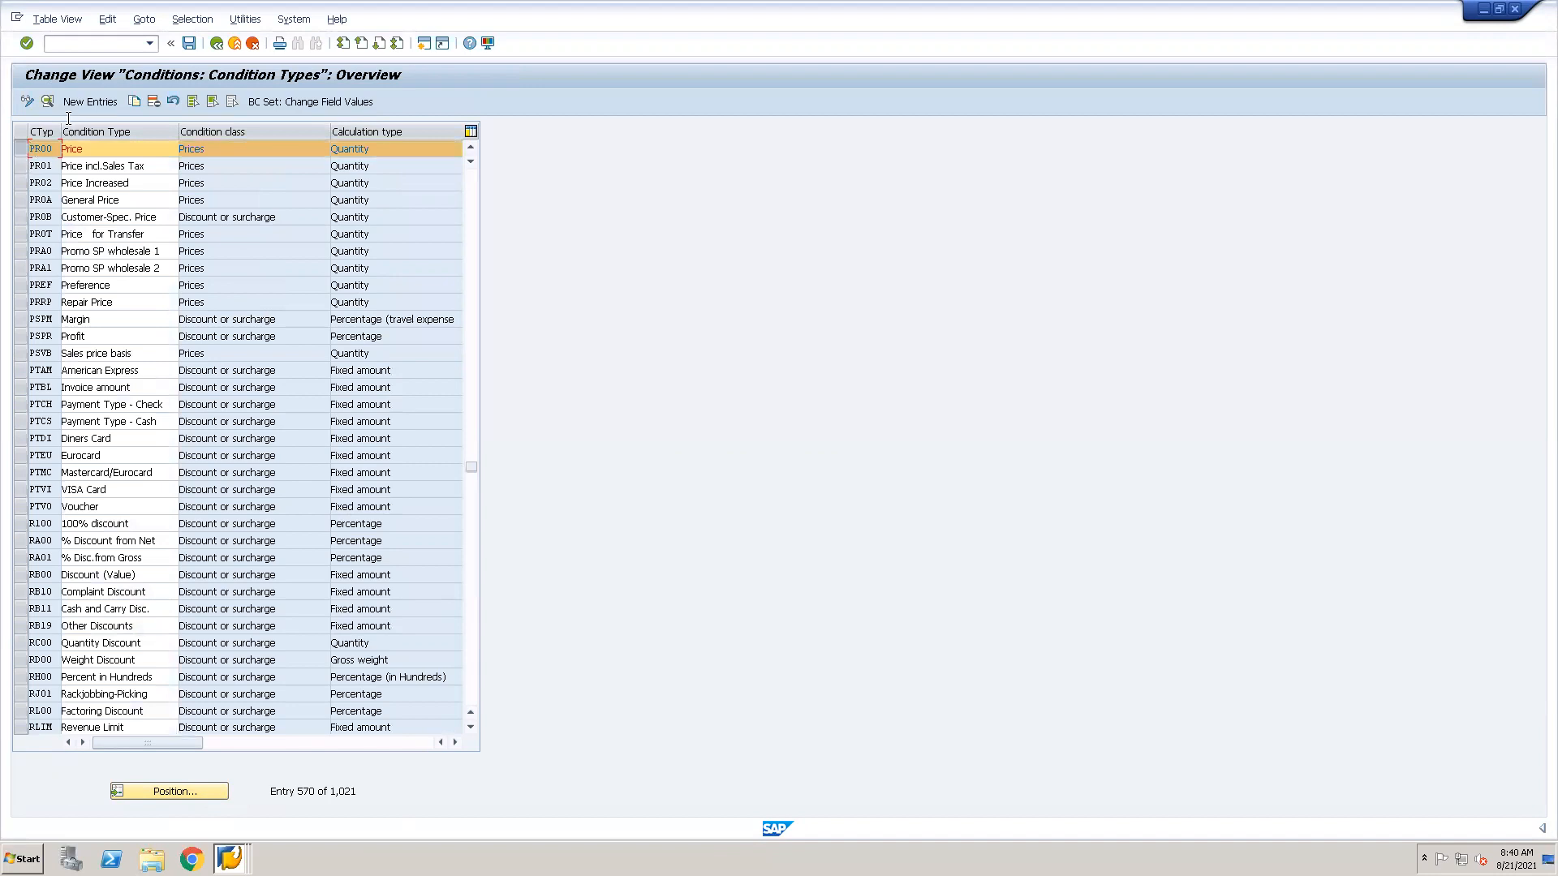
{"action": "left_click", "coordinate": [49, 101]}
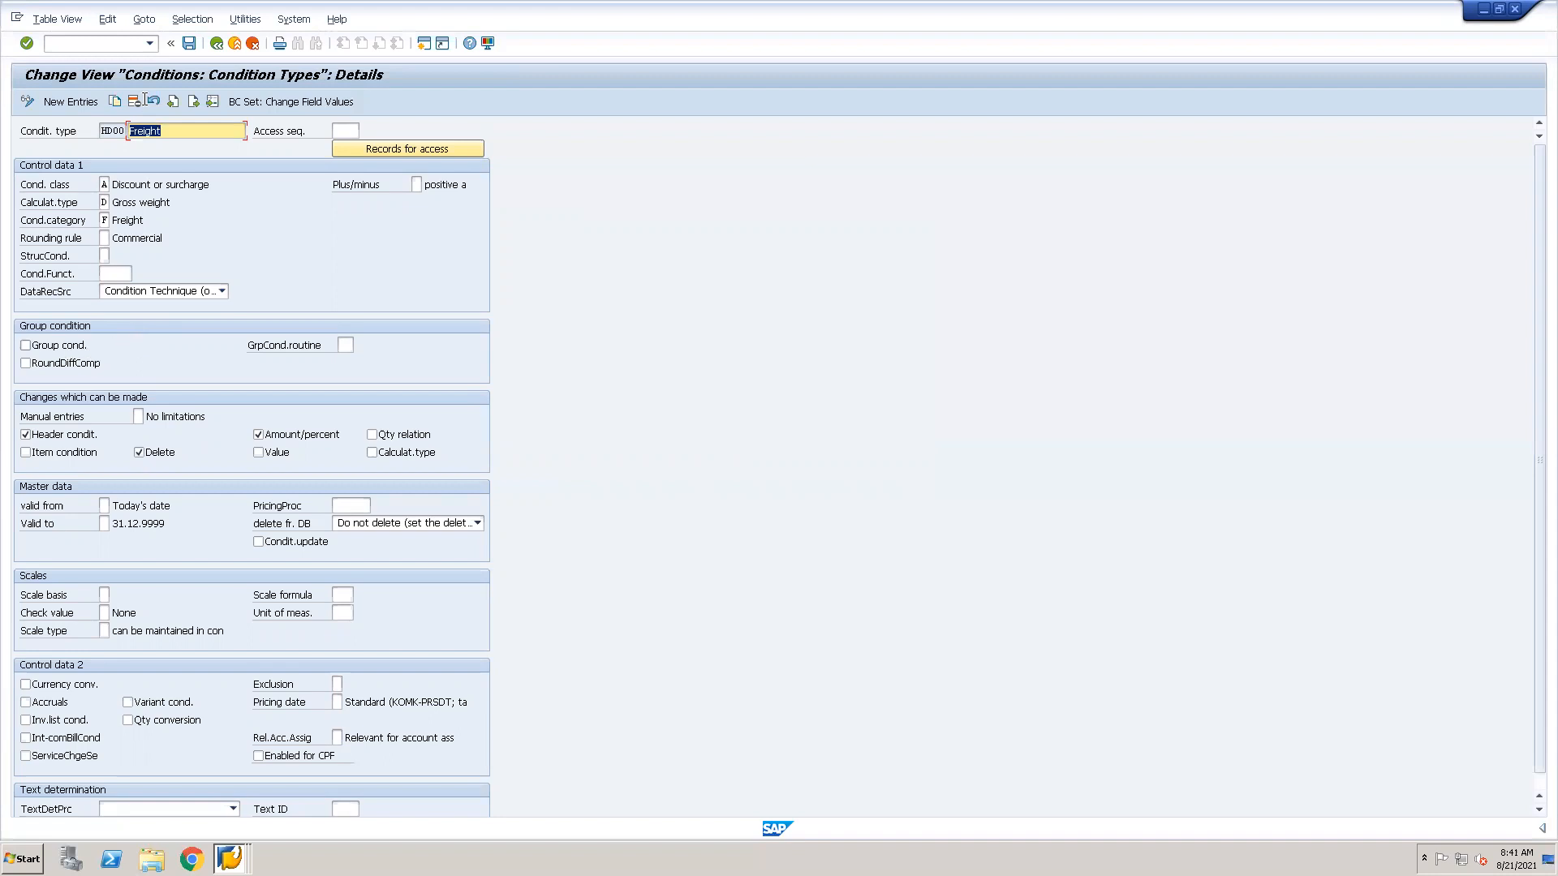
Display the details of condition type PR00, followed by those of header discount condition type HB00.
{"action": "left_click", "coordinate": [213, 103]}
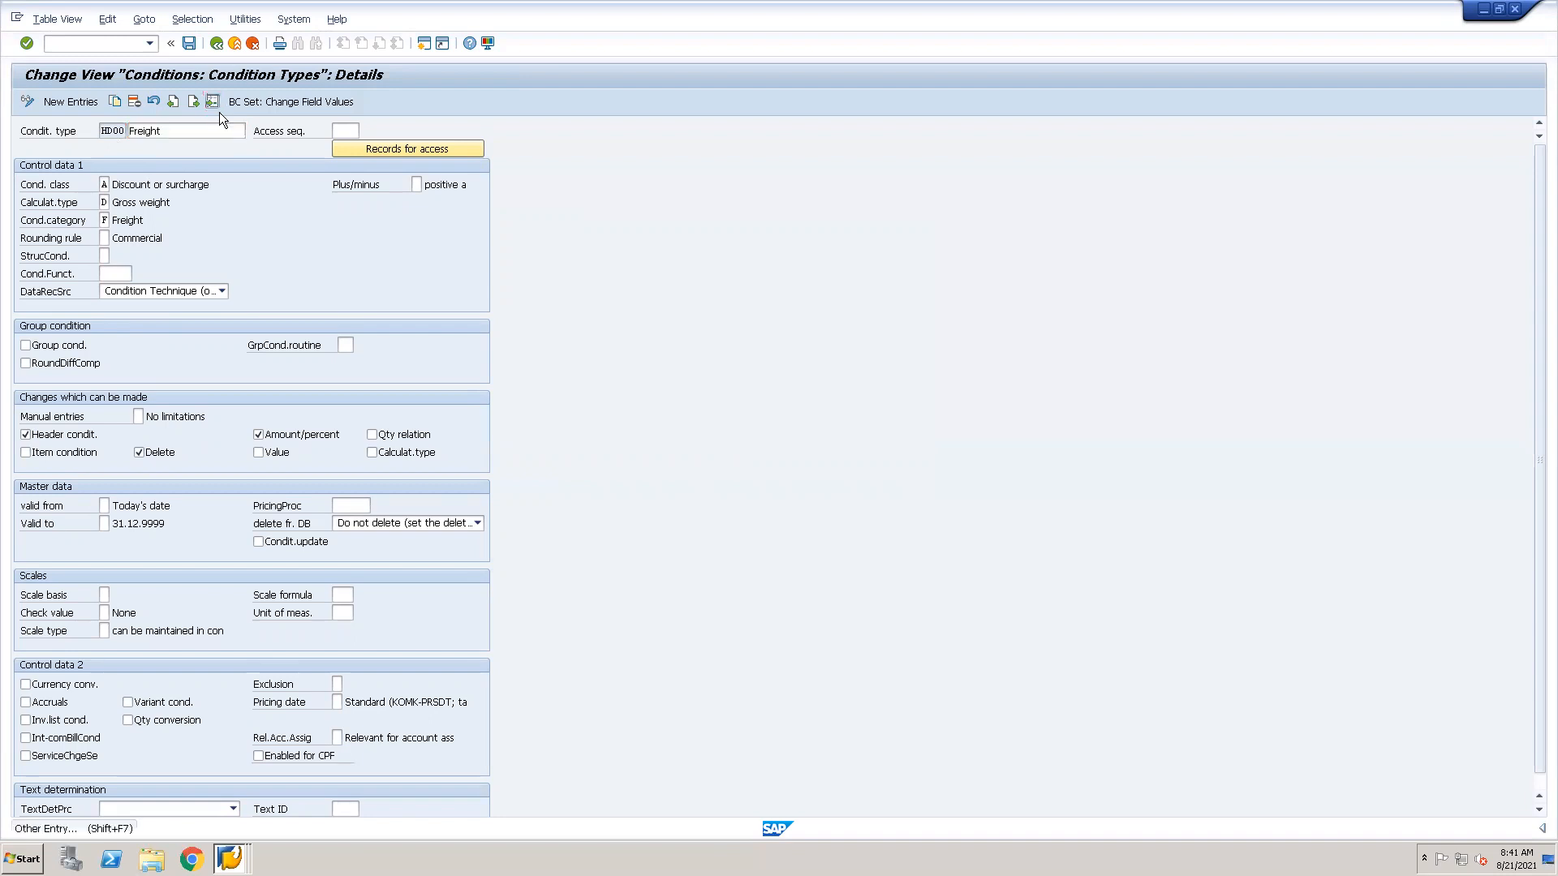
{"action": "type", "text": "pr00"}
{"action": "key", "text": "Return"}
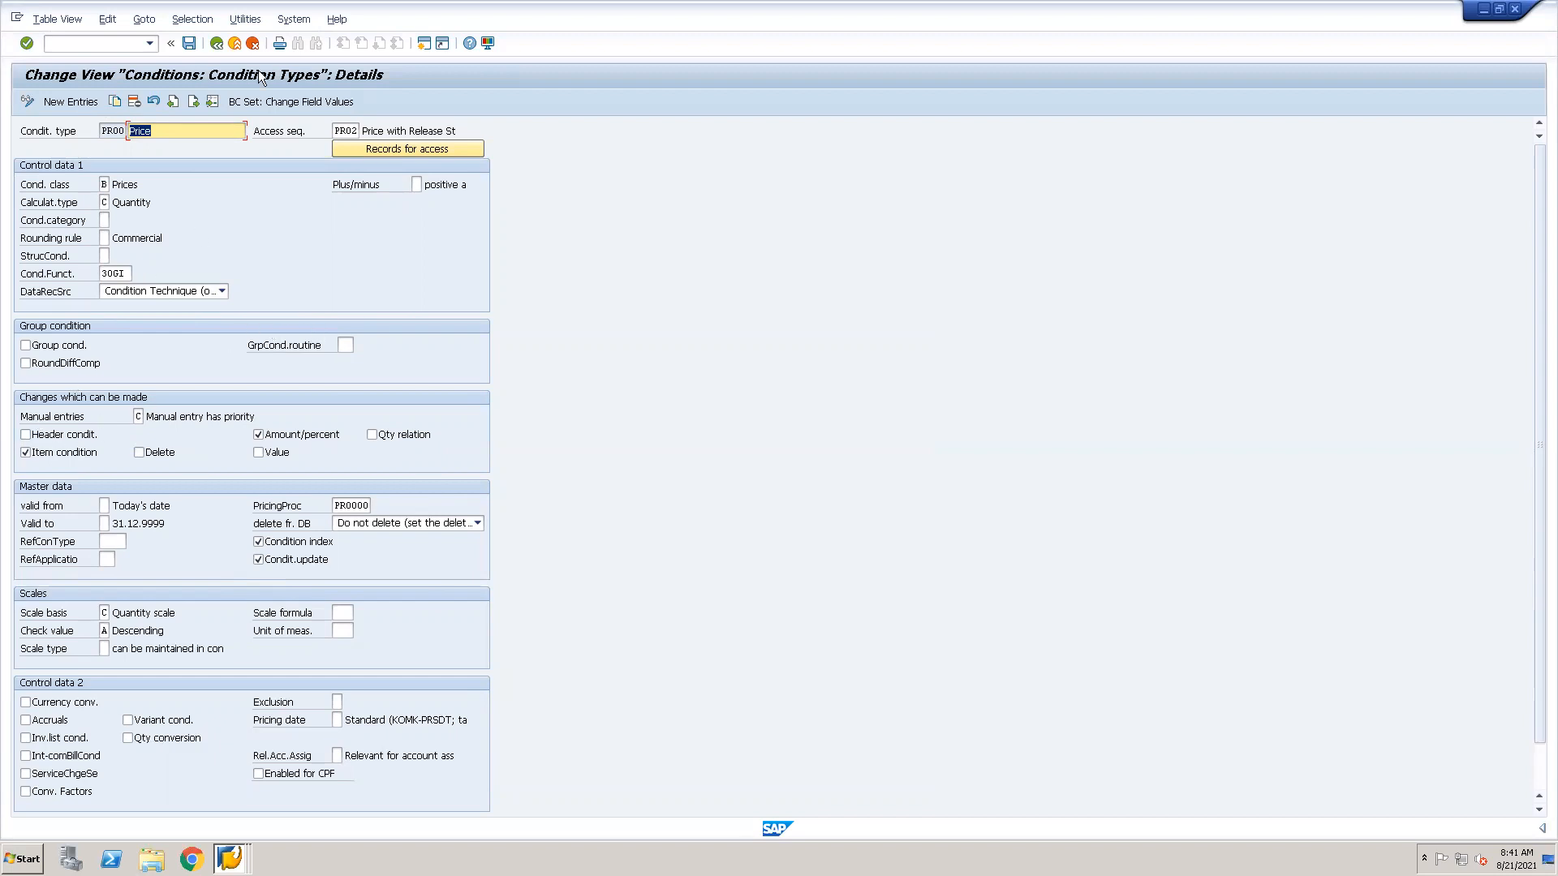
{"action": "left_click", "coordinate": [212, 101]}
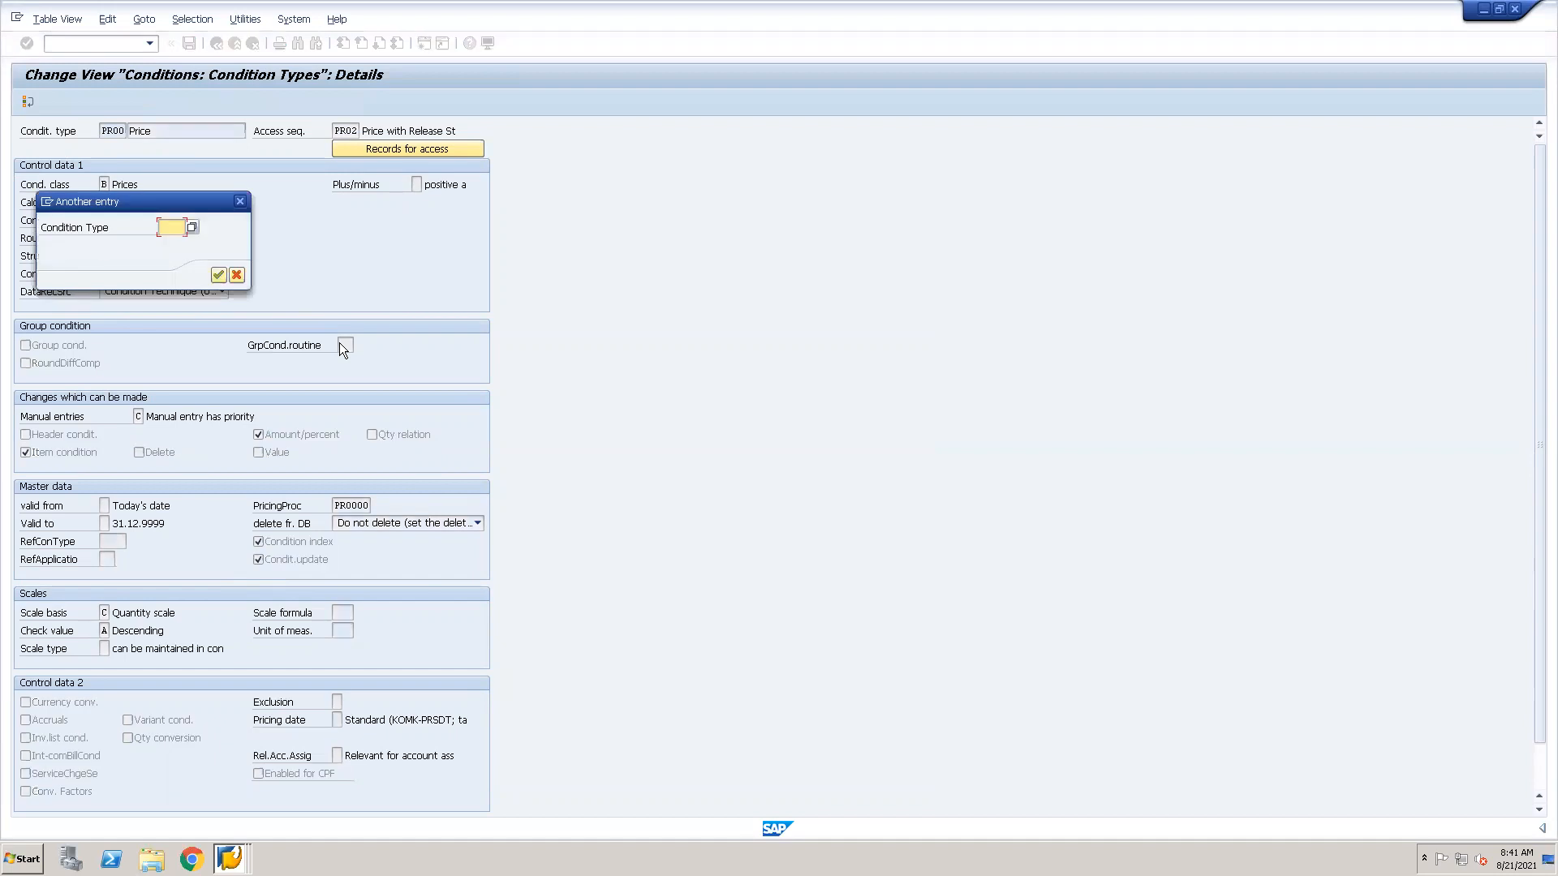
{"action": "type", "text": "HB00"}
{"action": "key", "text": "Return"}
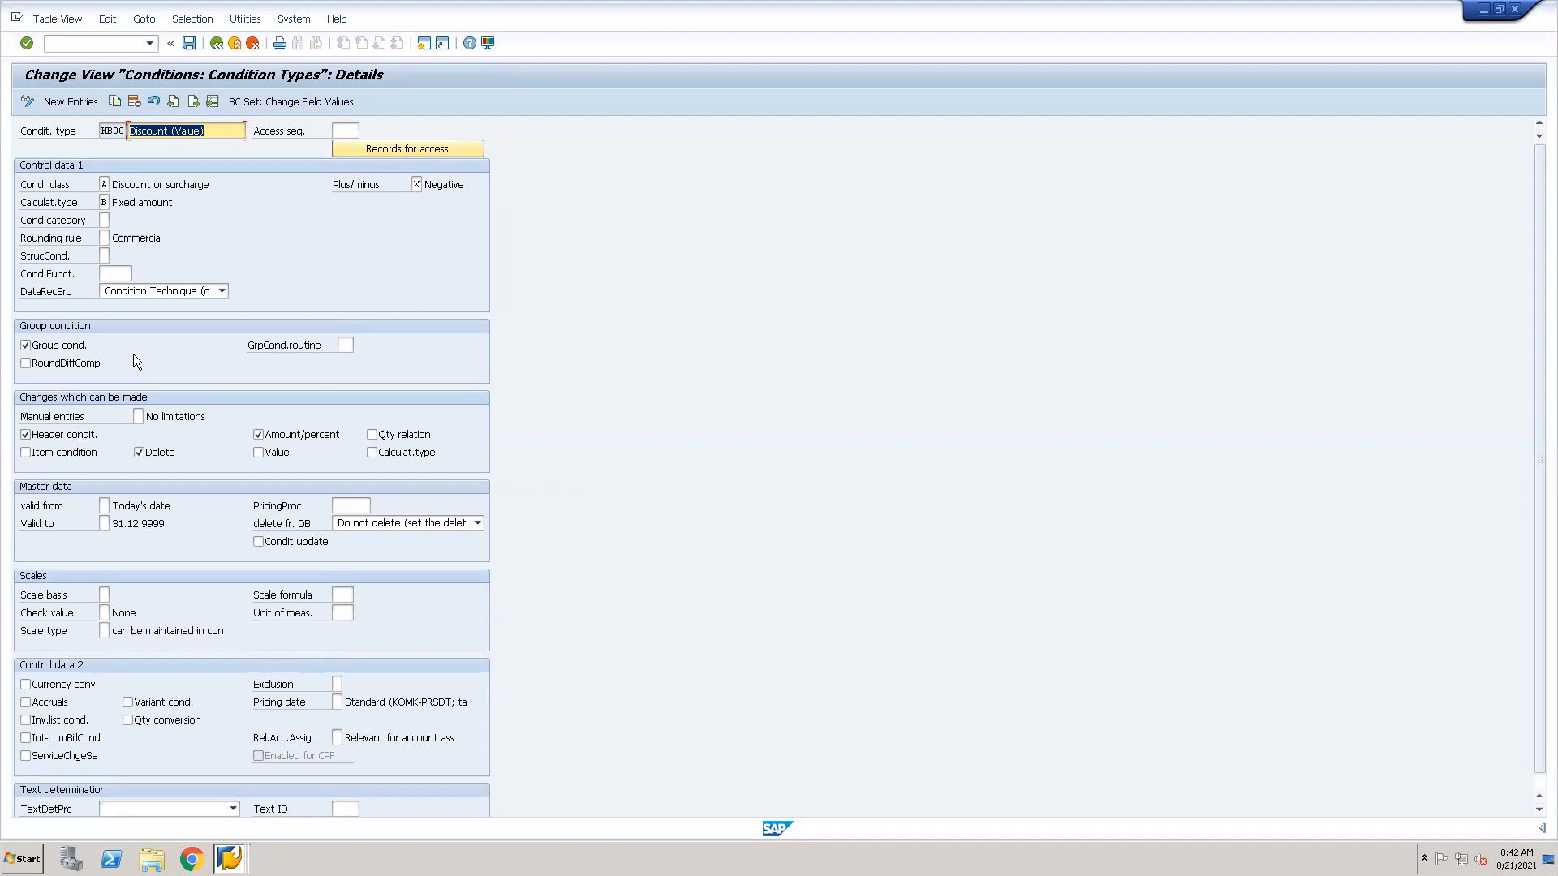
Display the details of the cumulation condition type KUMU.
{"action": "left_click", "coordinate": [207, 100]}
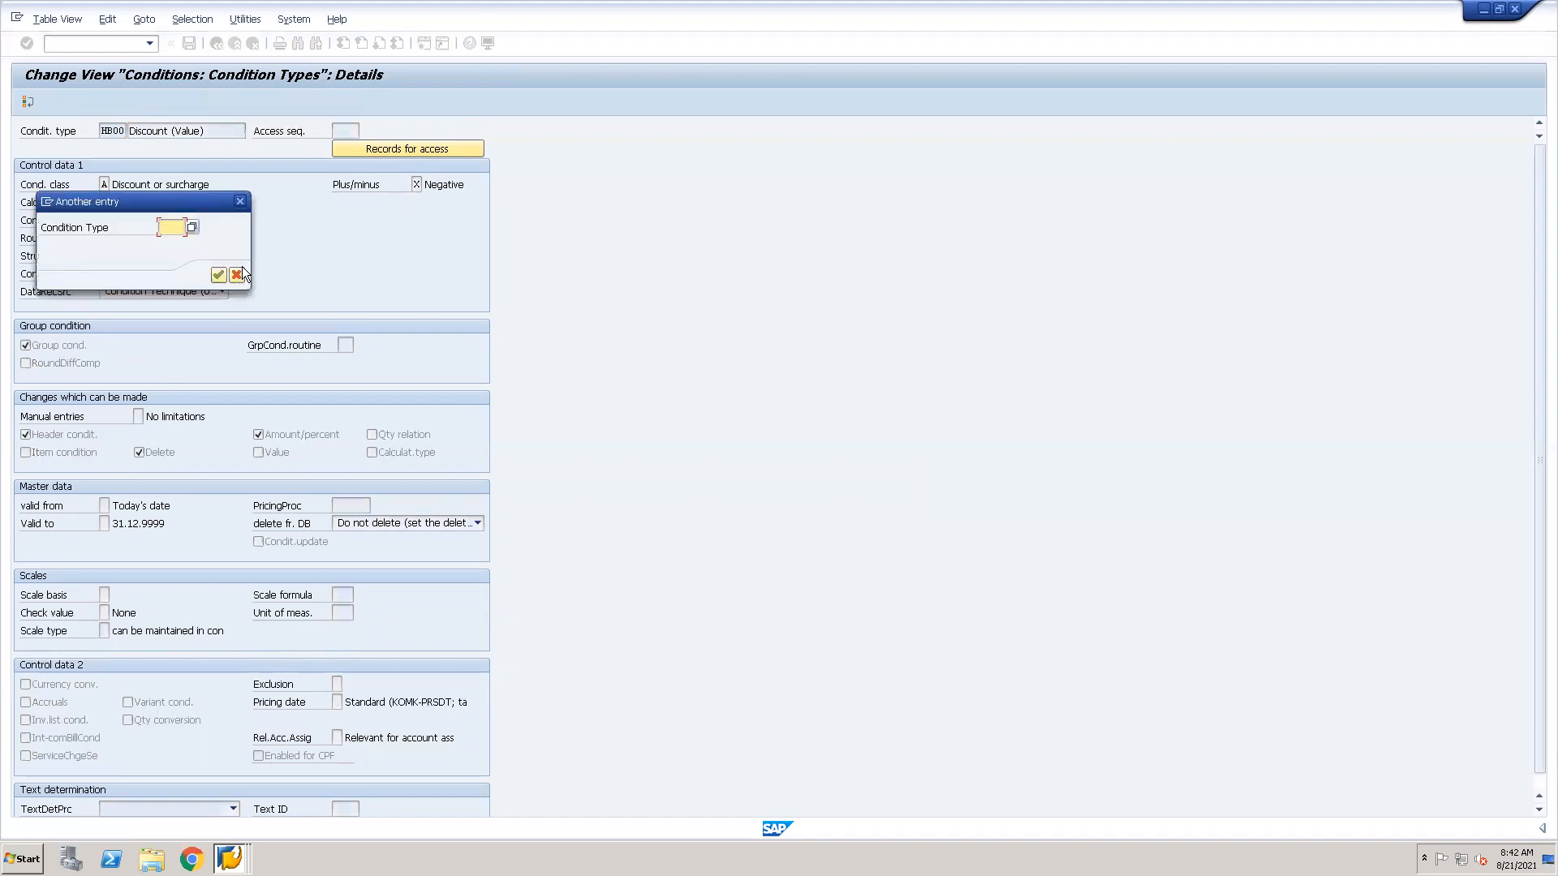
{"action": "type", "text": "kumu"}
{"action": "key", "text": "Return"}
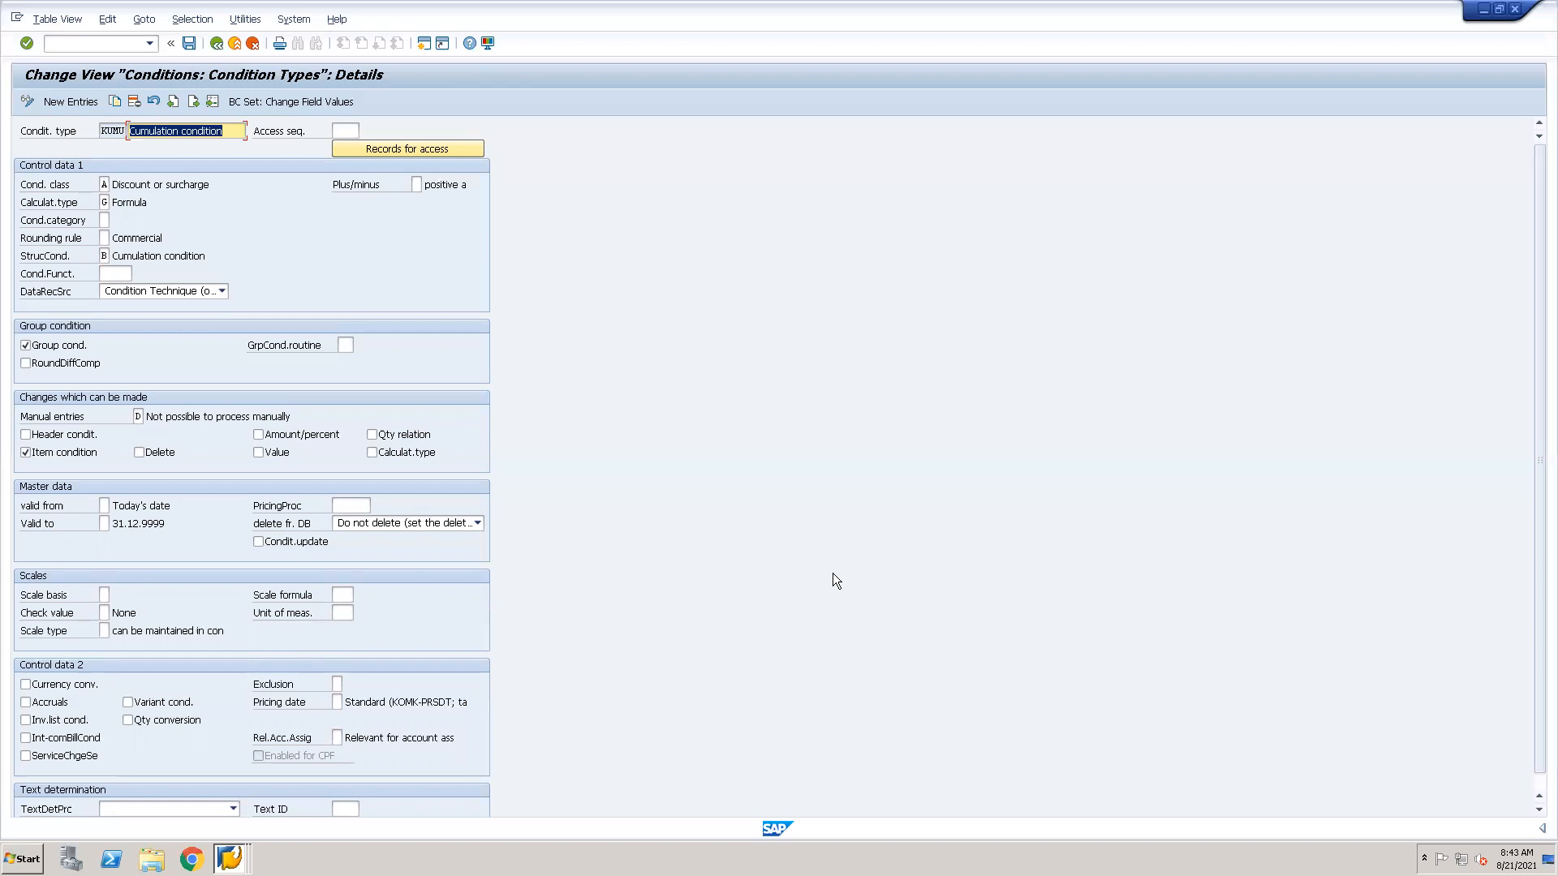
Switch to the SL OC Booking session, examine the header pricing conditions including Net Value for Item, and return to the overview.
{"action": "key", "text": "alt+Tab"}
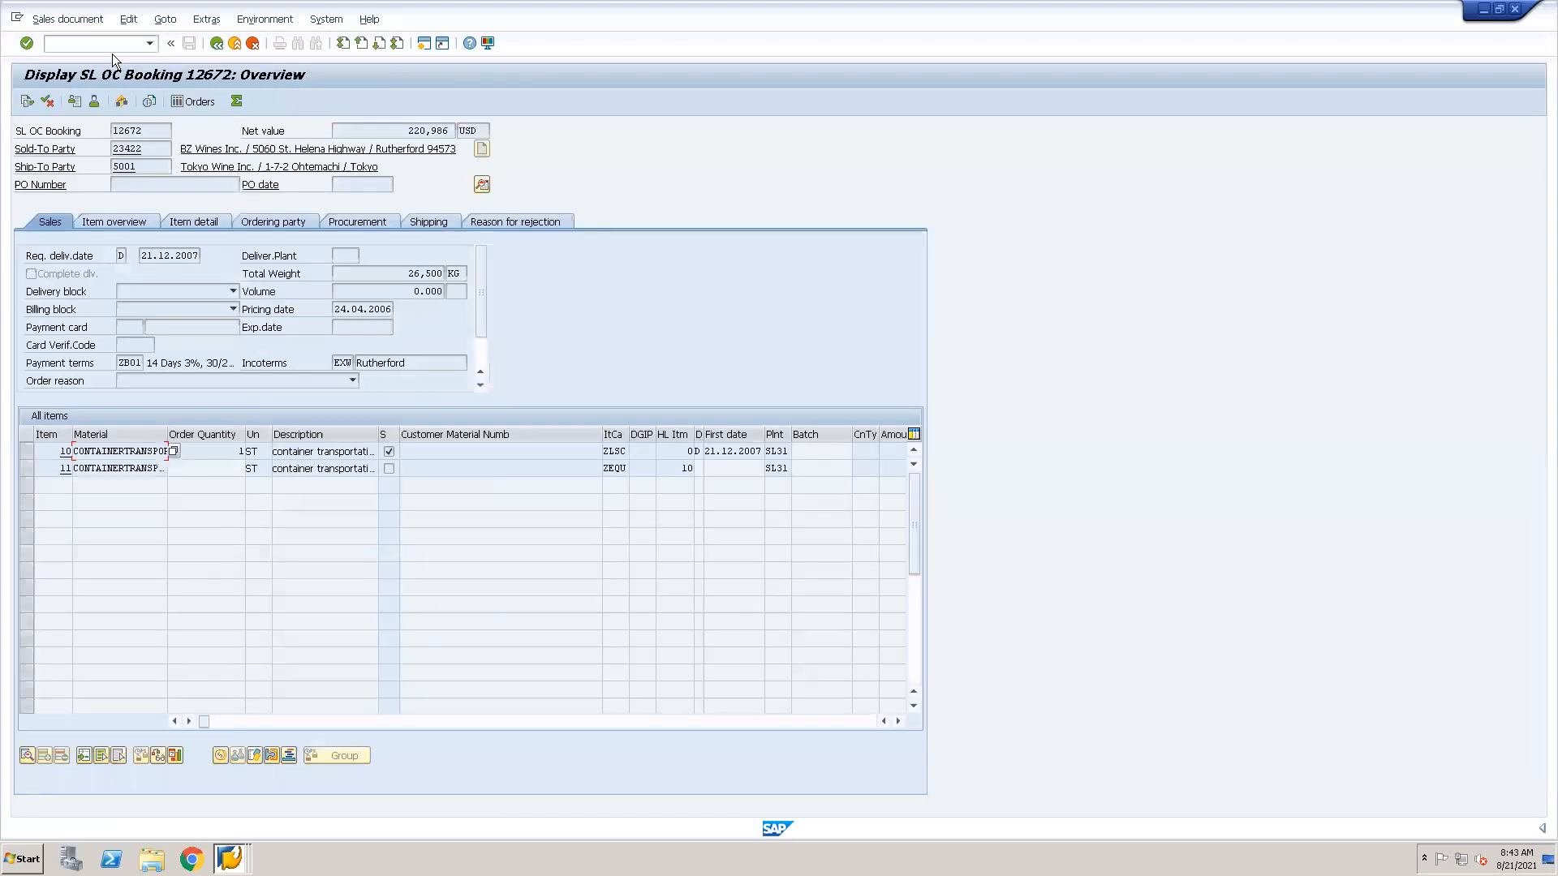
{"action": "left_click", "coordinate": [483, 185]}
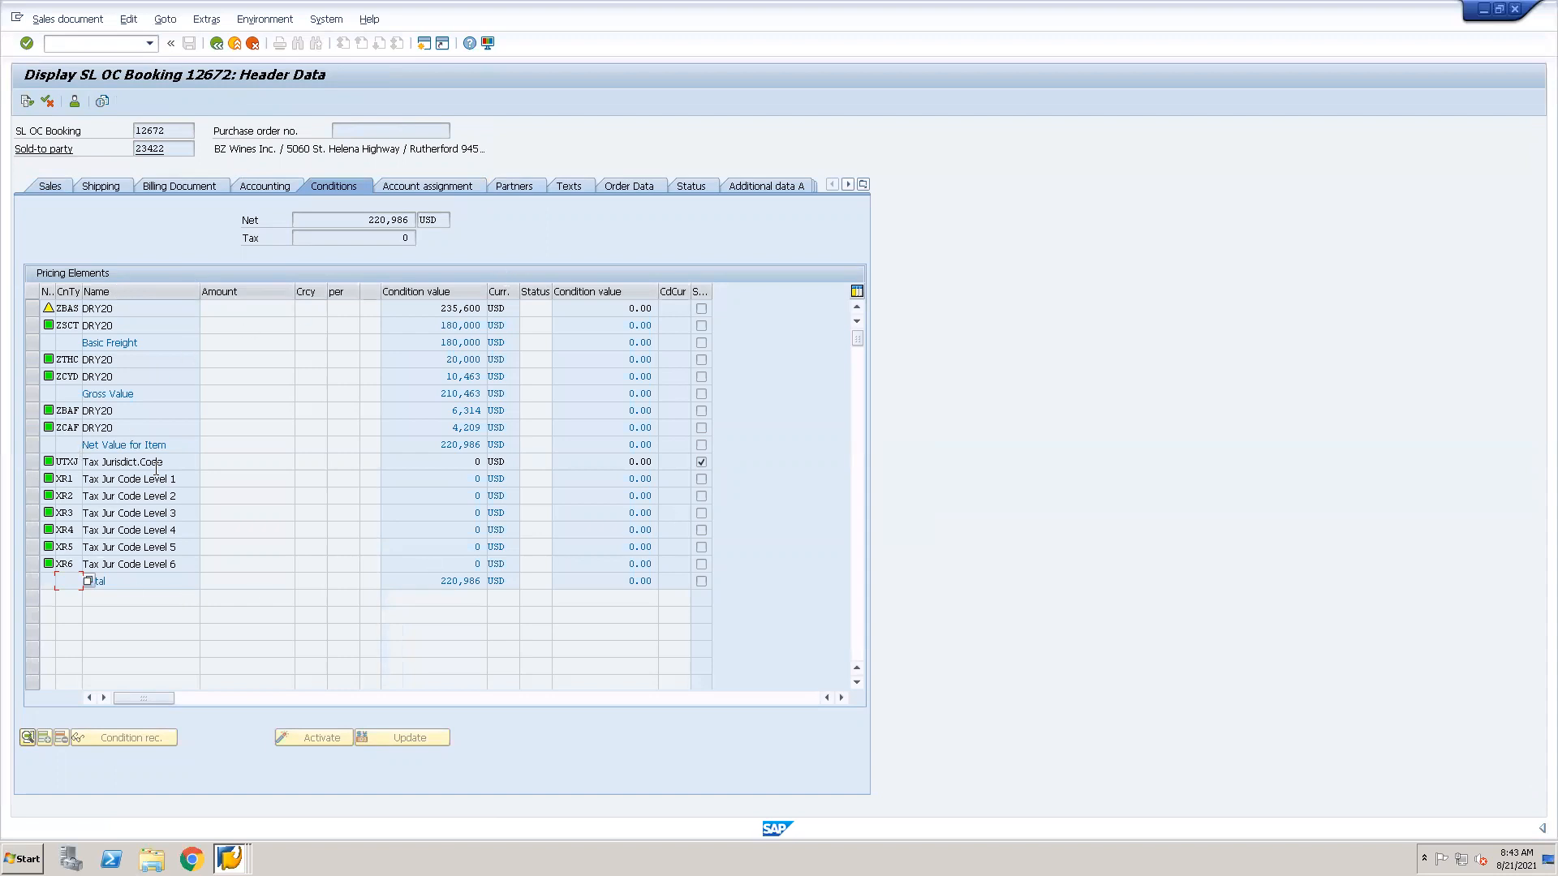
{"action": "left_click_drag", "start_coordinate": [442, 445], "coordinate": [484, 445]}
{"action": "left_click", "coordinate": [217, 44]}
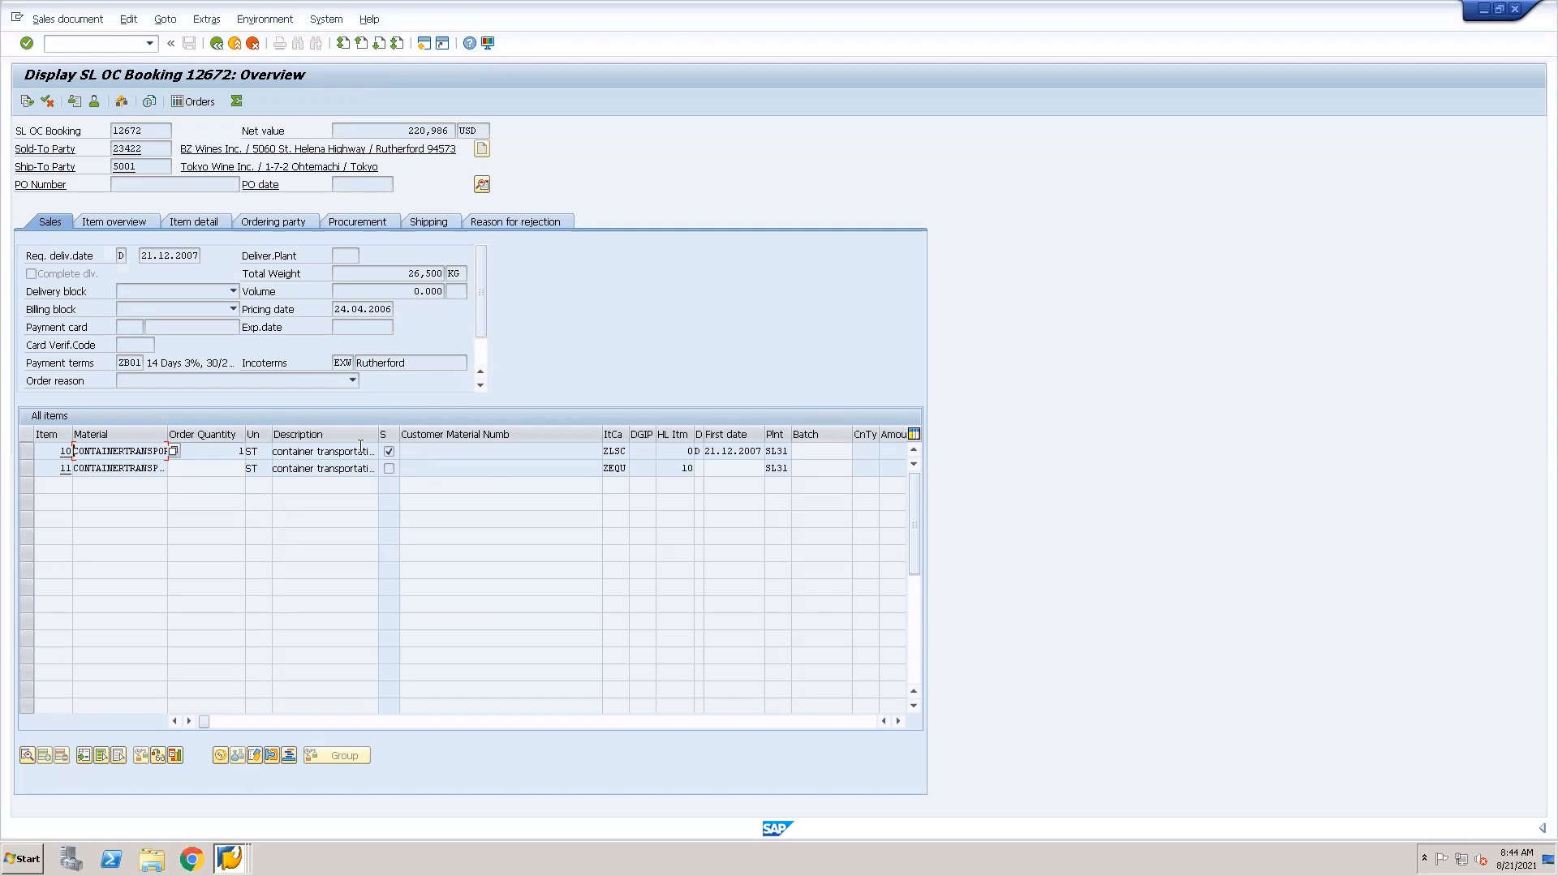
{"action": "left_click", "coordinate": [481, 186]}
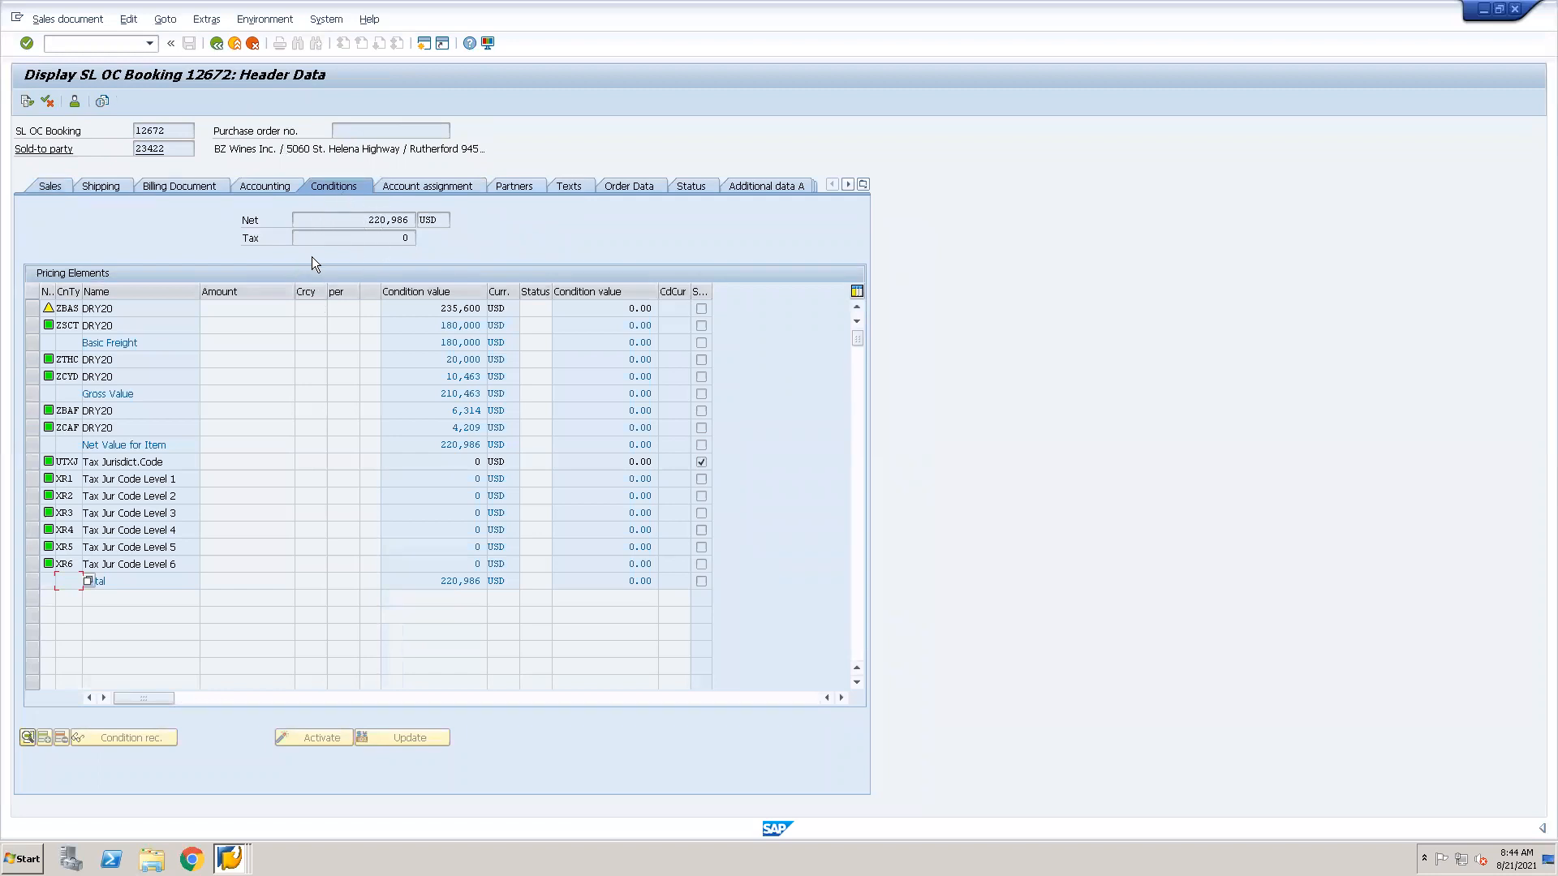
{"action": "left_click", "coordinate": [216, 43]}
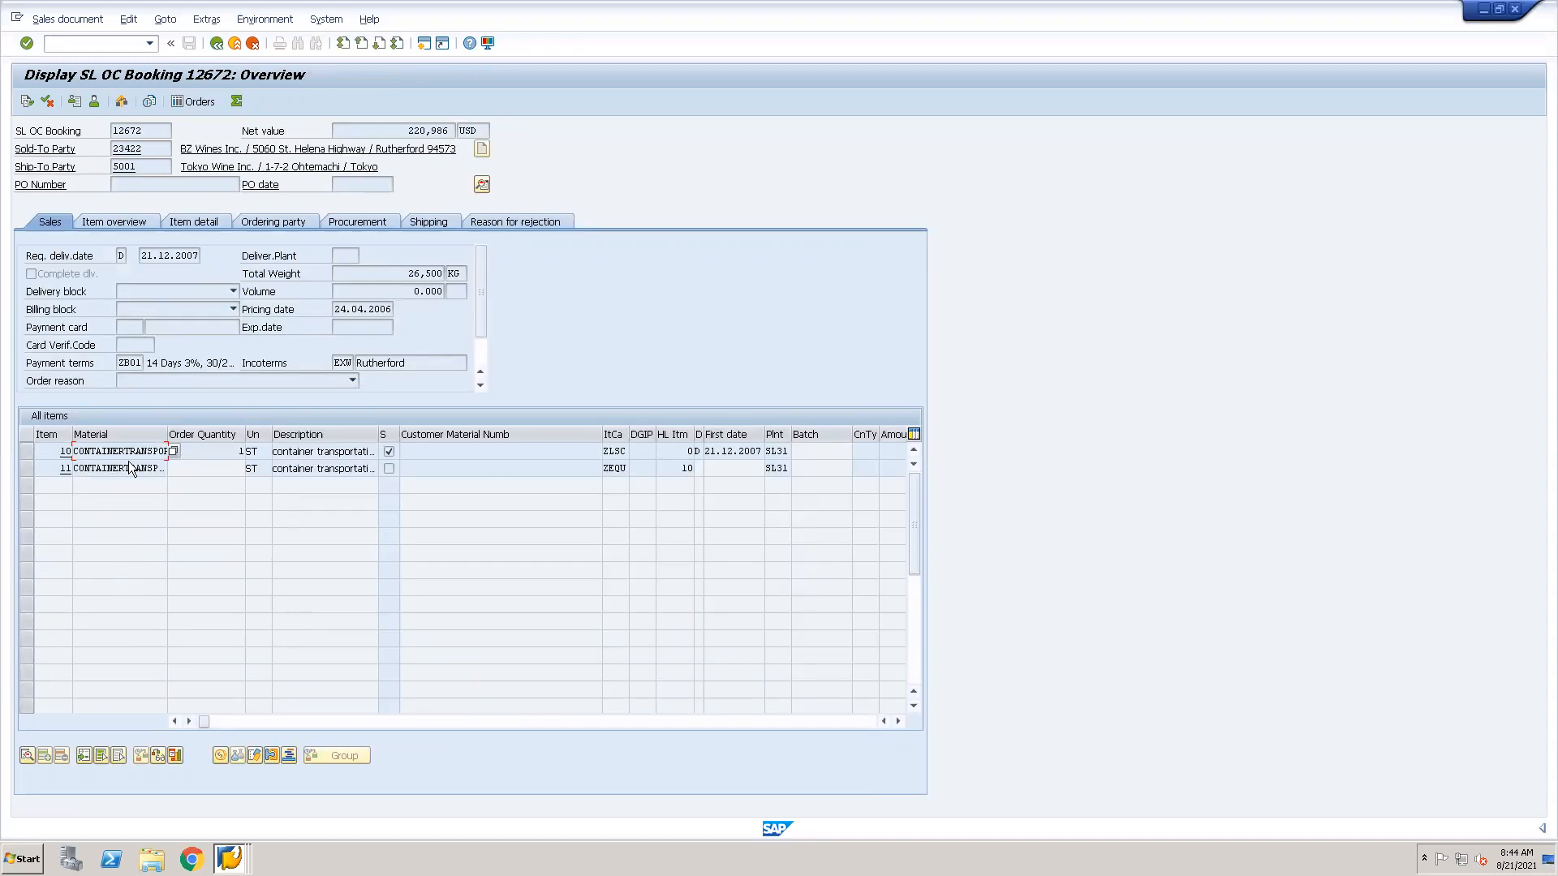
Display the pricing conditions of item 10, highlighting the ZSCT condition line and the item's net value.
{"action": "double_click", "coordinate": [137, 452]}
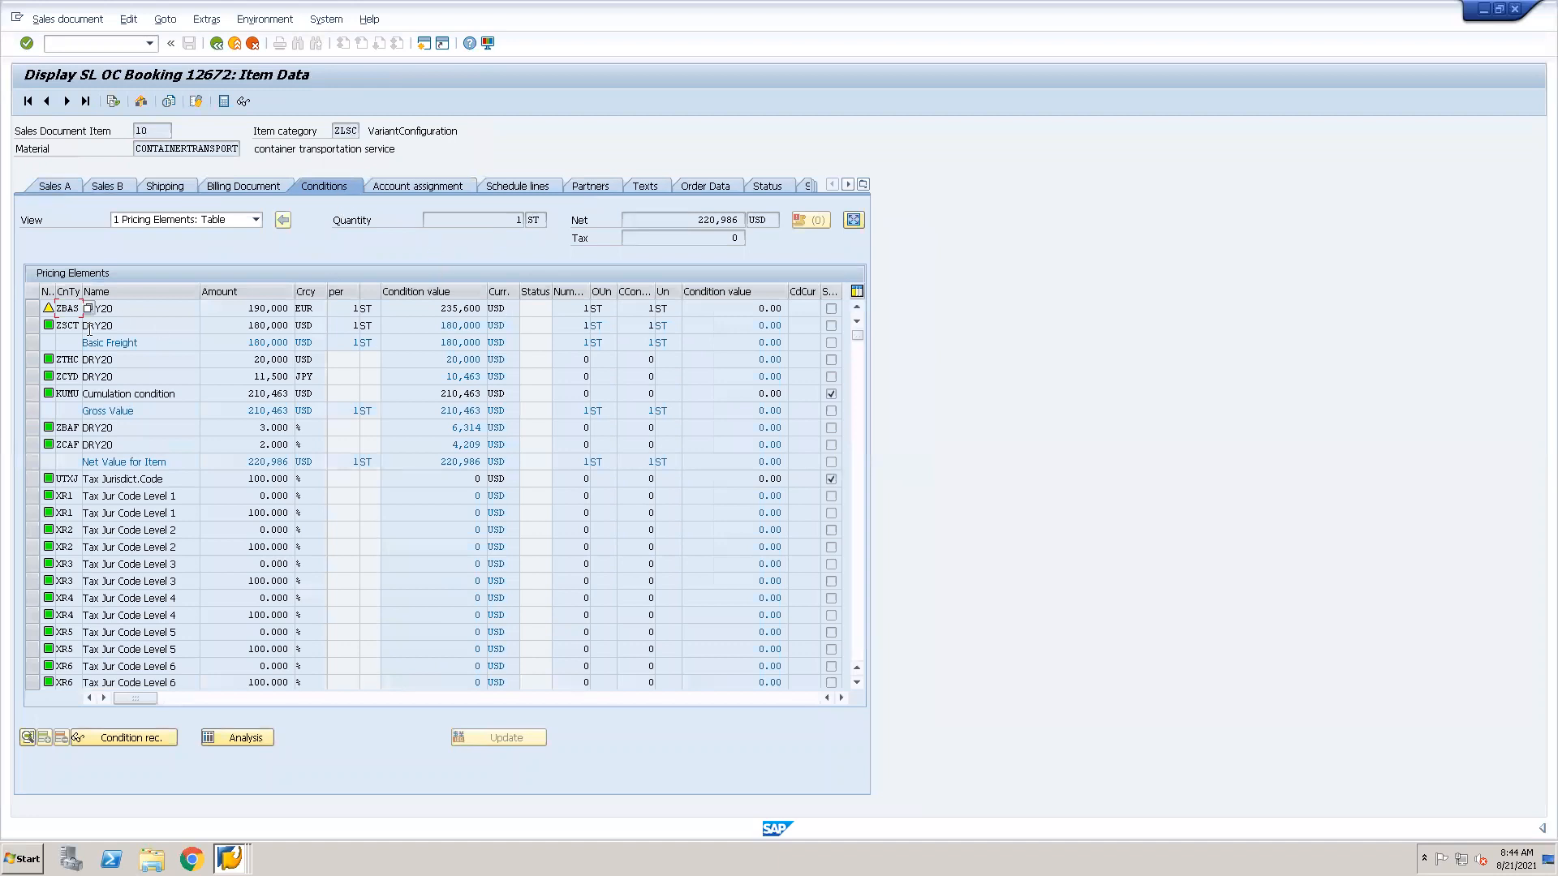
{"action": "left_click", "coordinate": [31, 326]}
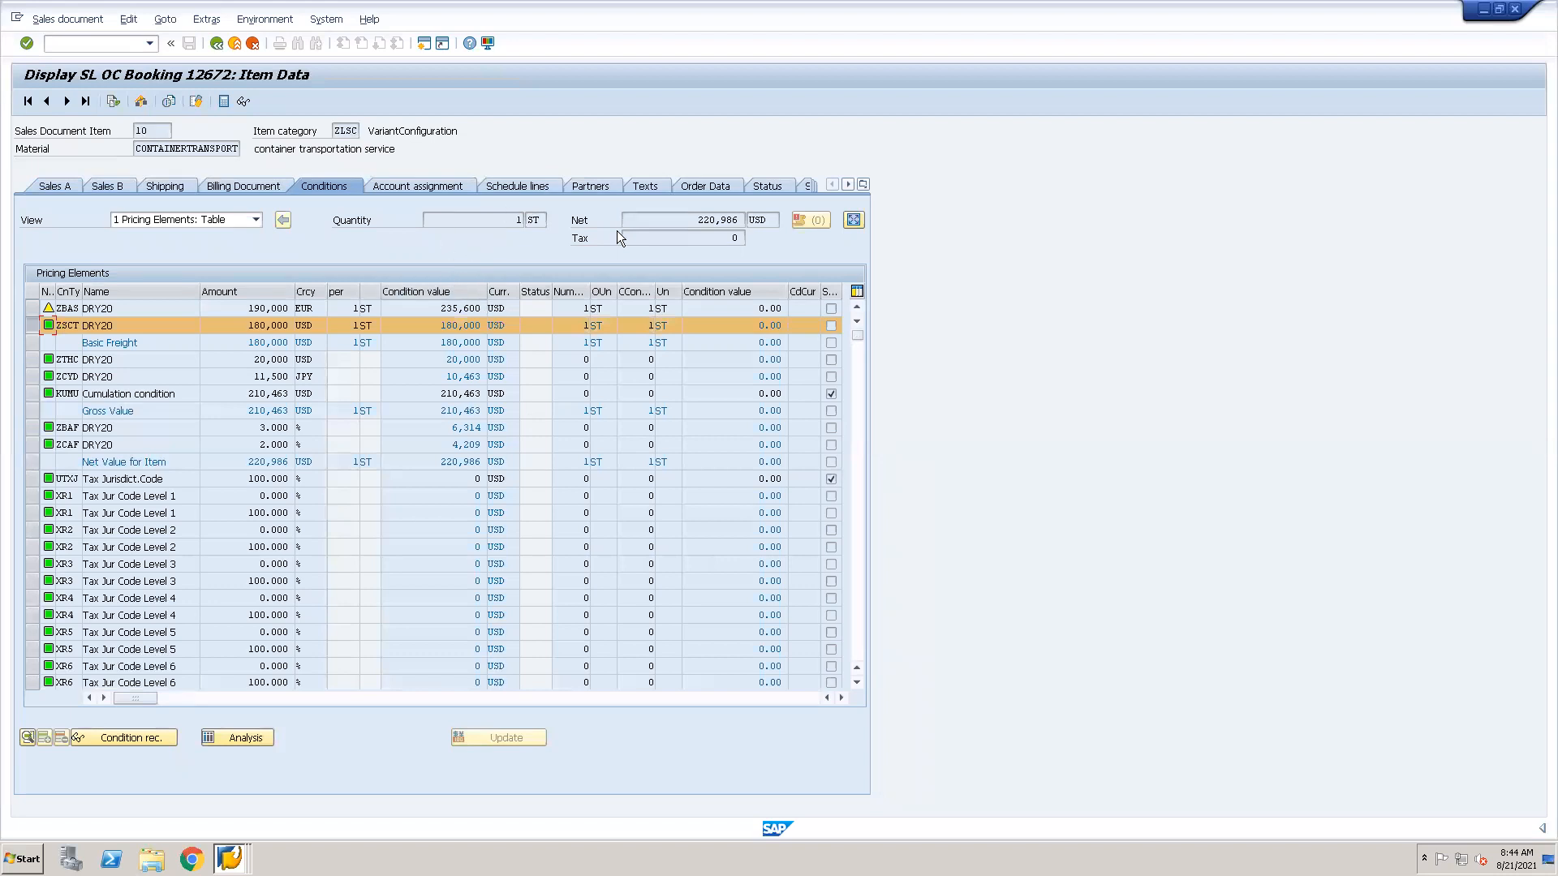
{"action": "double_click", "coordinate": [701, 219]}
Examine the item number, net value and material in item 11's conditions, and go back through item 10 to the document overview.
{"action": "left_click", "coordinate": [87, 103]}
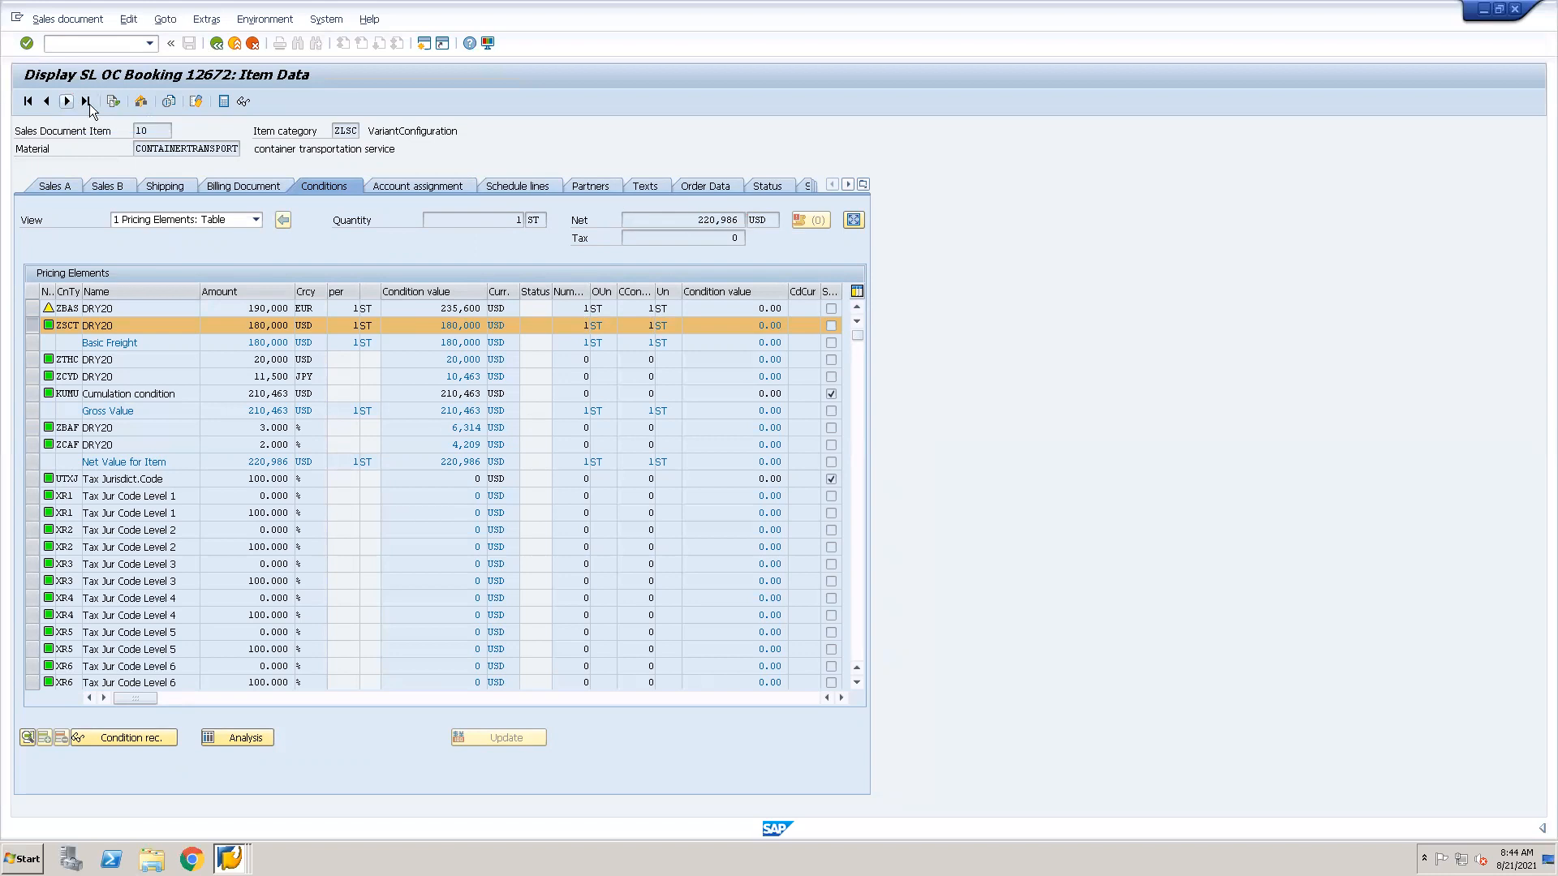
{"action": "left_click", "coordinate": [154, 130]}
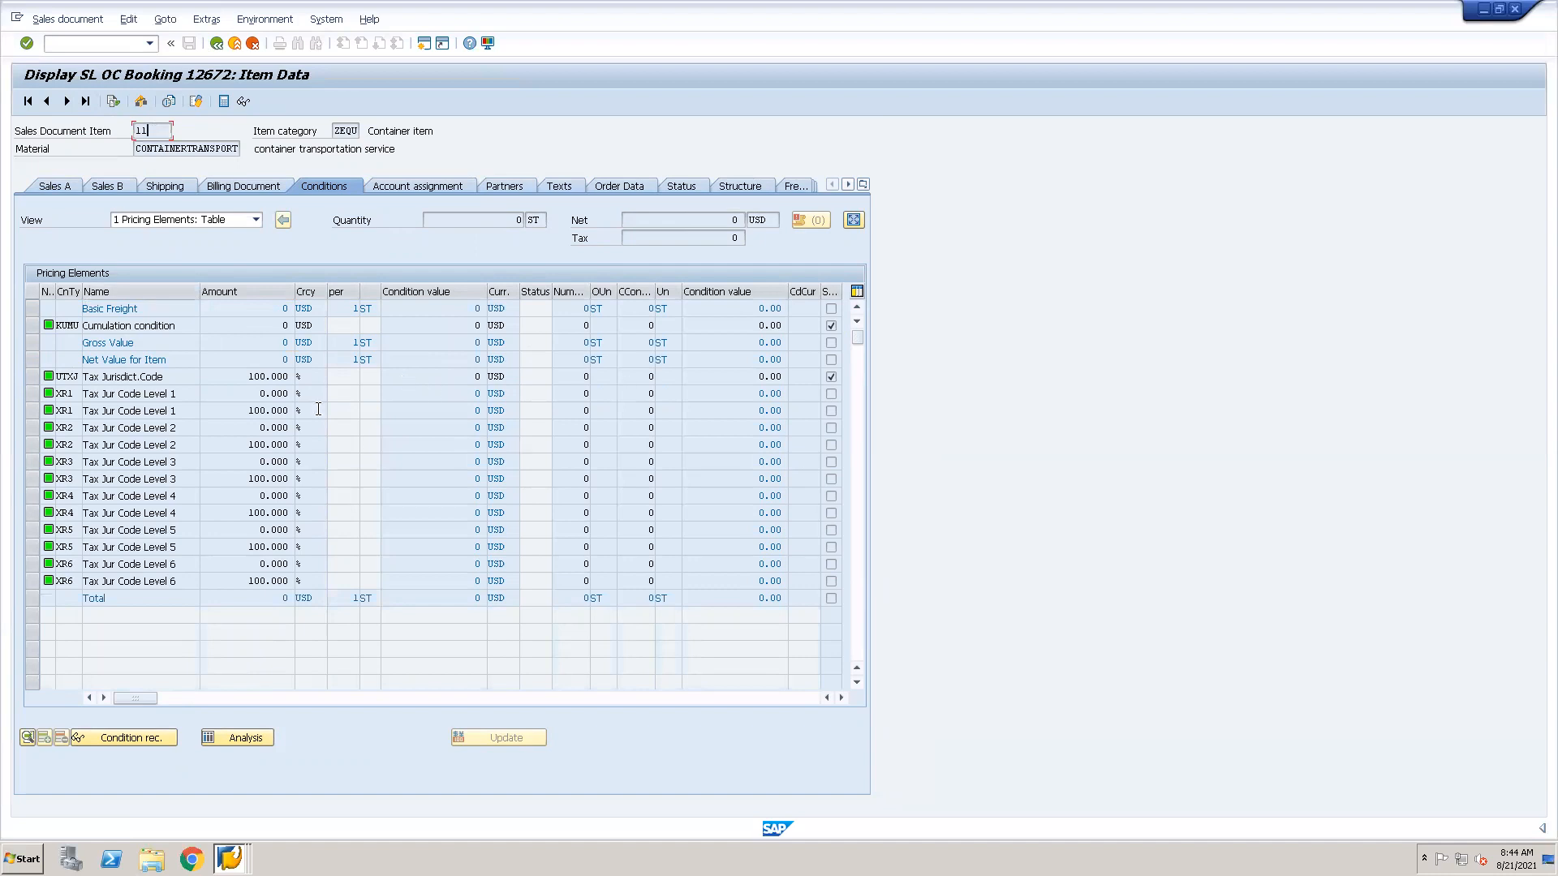
{"action": "left_click", "coordinate": [736, 219]}
{"action": "double_click", "coordinate": [210, 146]}
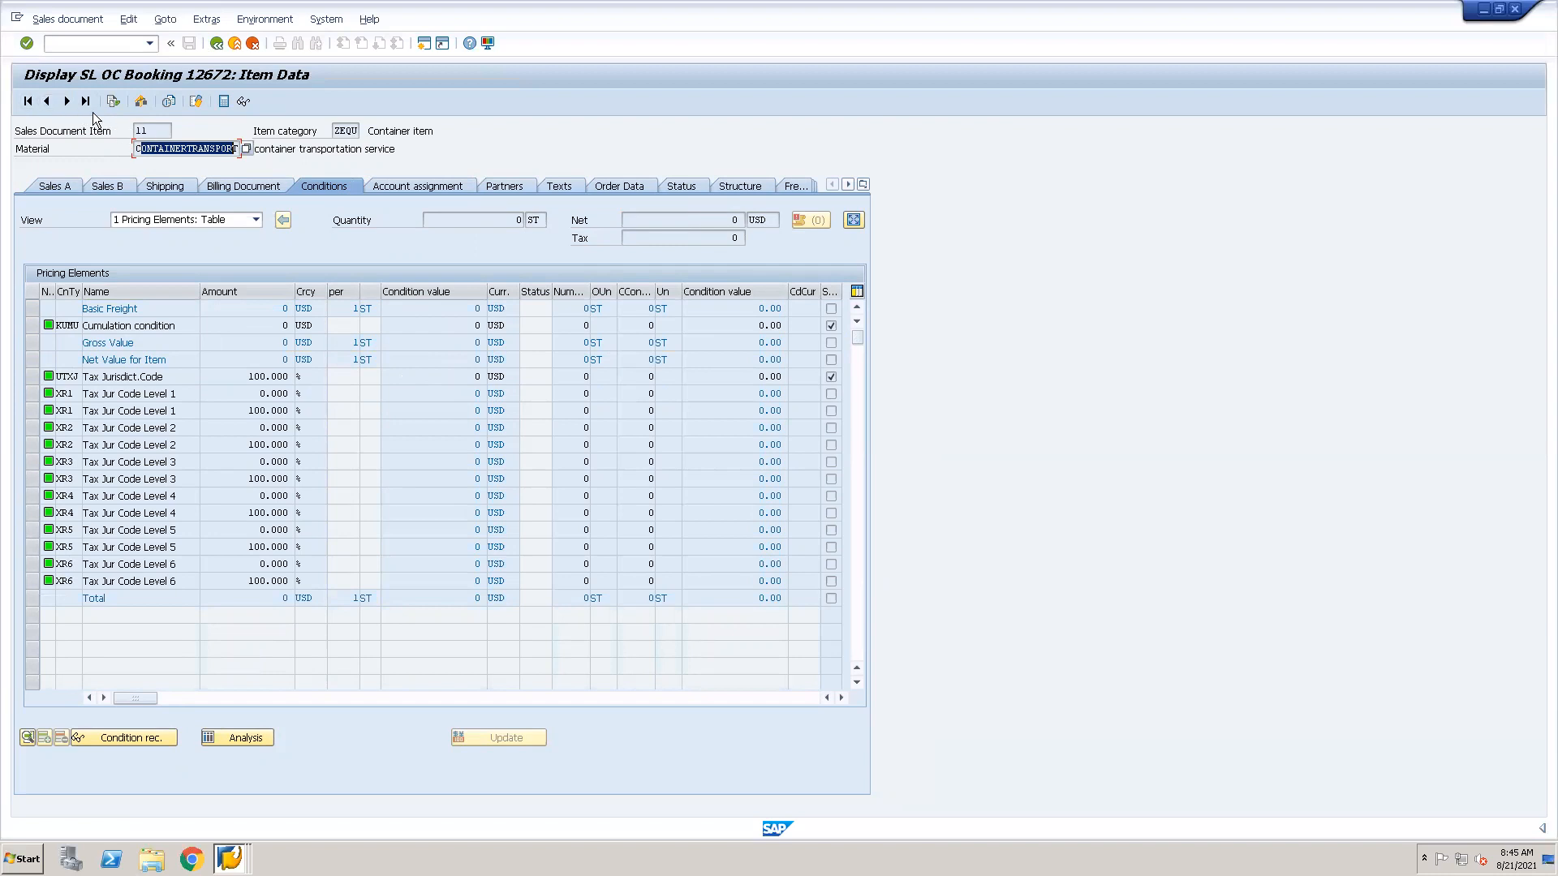
{"action": "left_click", "coordinate": [48, 101]}
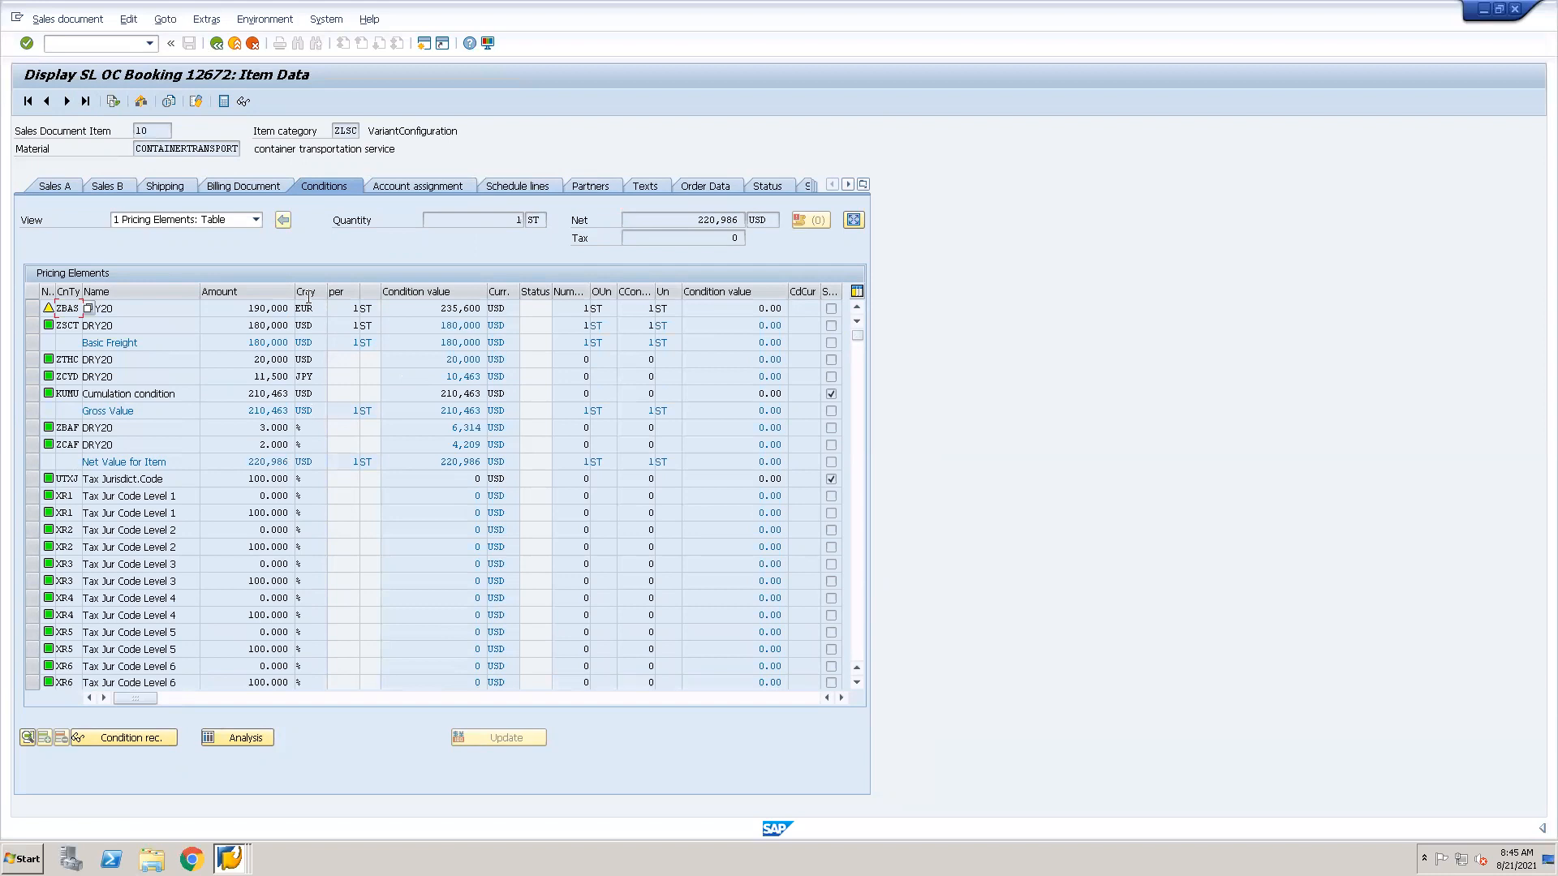
{"action": "left_click", "coordinate": [216, 43]}
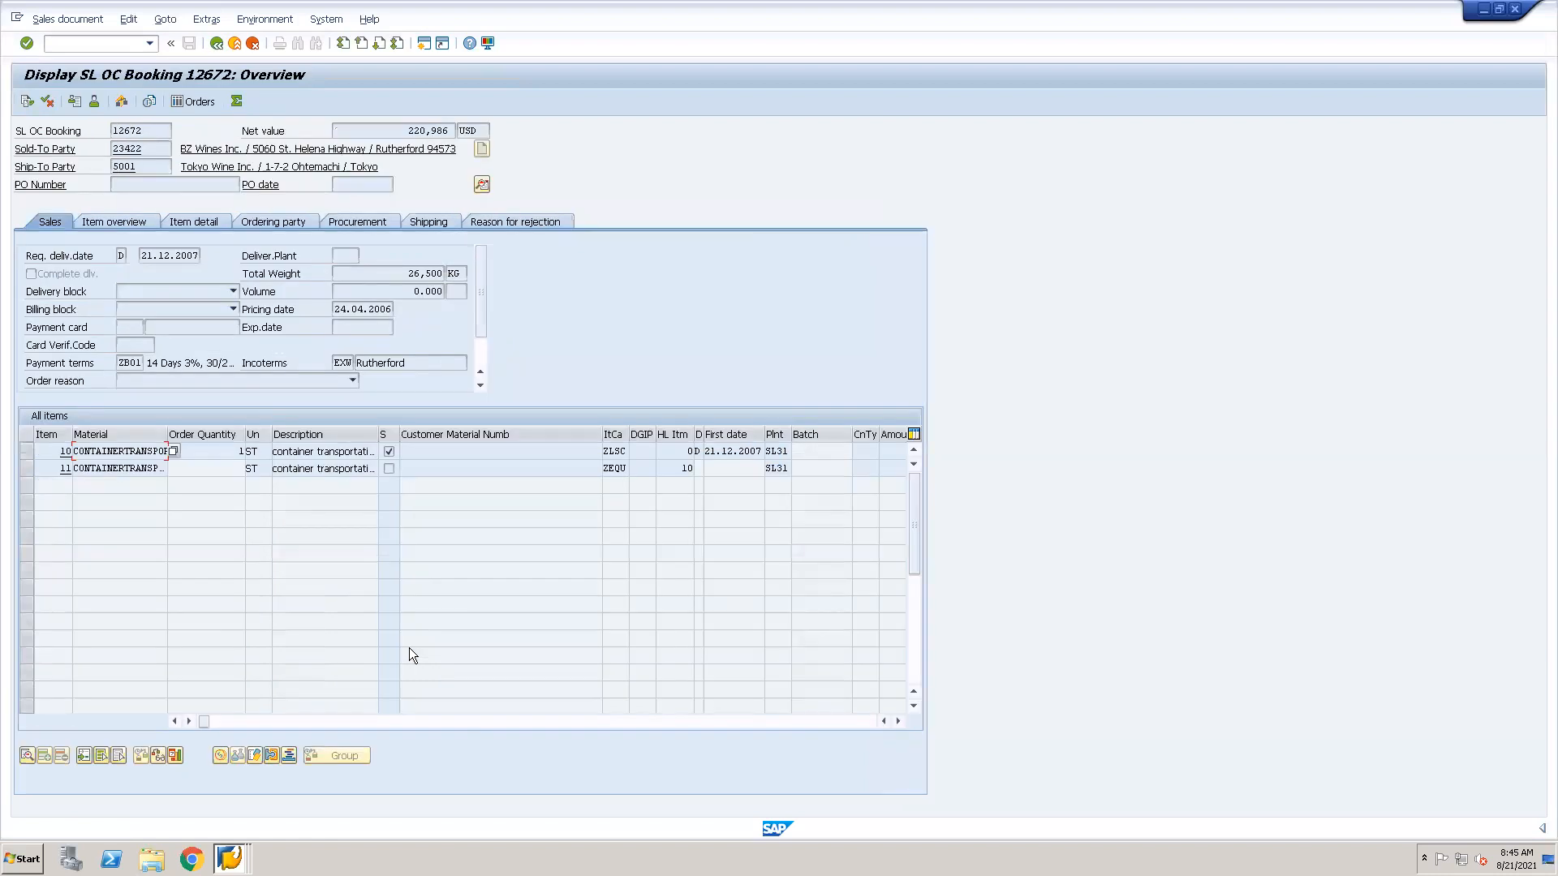
Bring the SL OC Booking overview session back to the front and open the document's header details.
{"action": "key", "text": "alt+Tab"}
{"action": "left_click", "coordinate": [231, 859]}
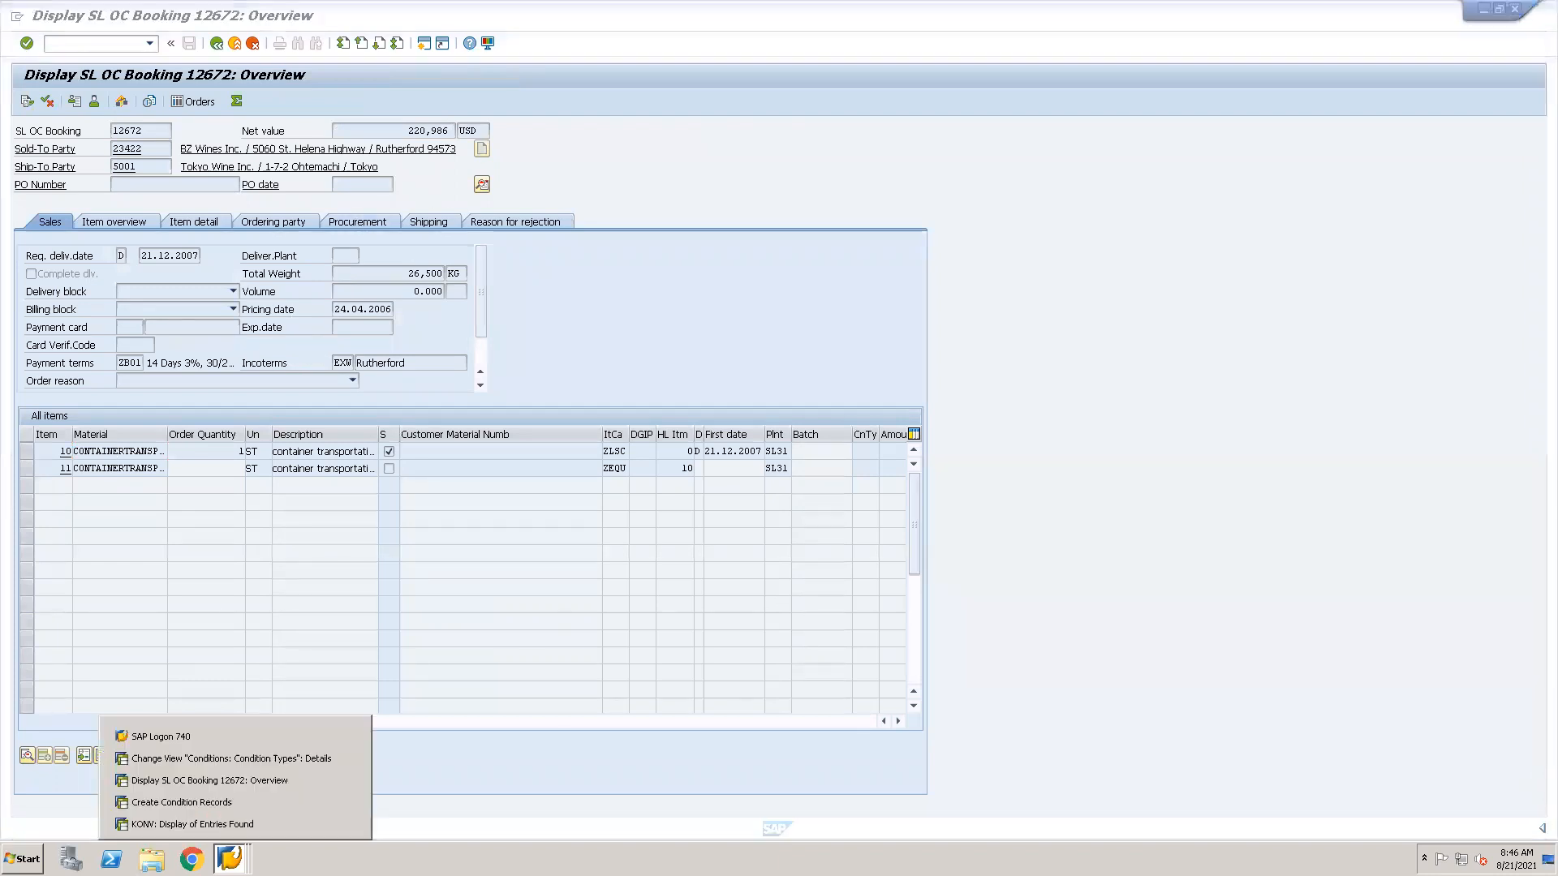
{"action": "left_click", "coordinate": [251, 782]}
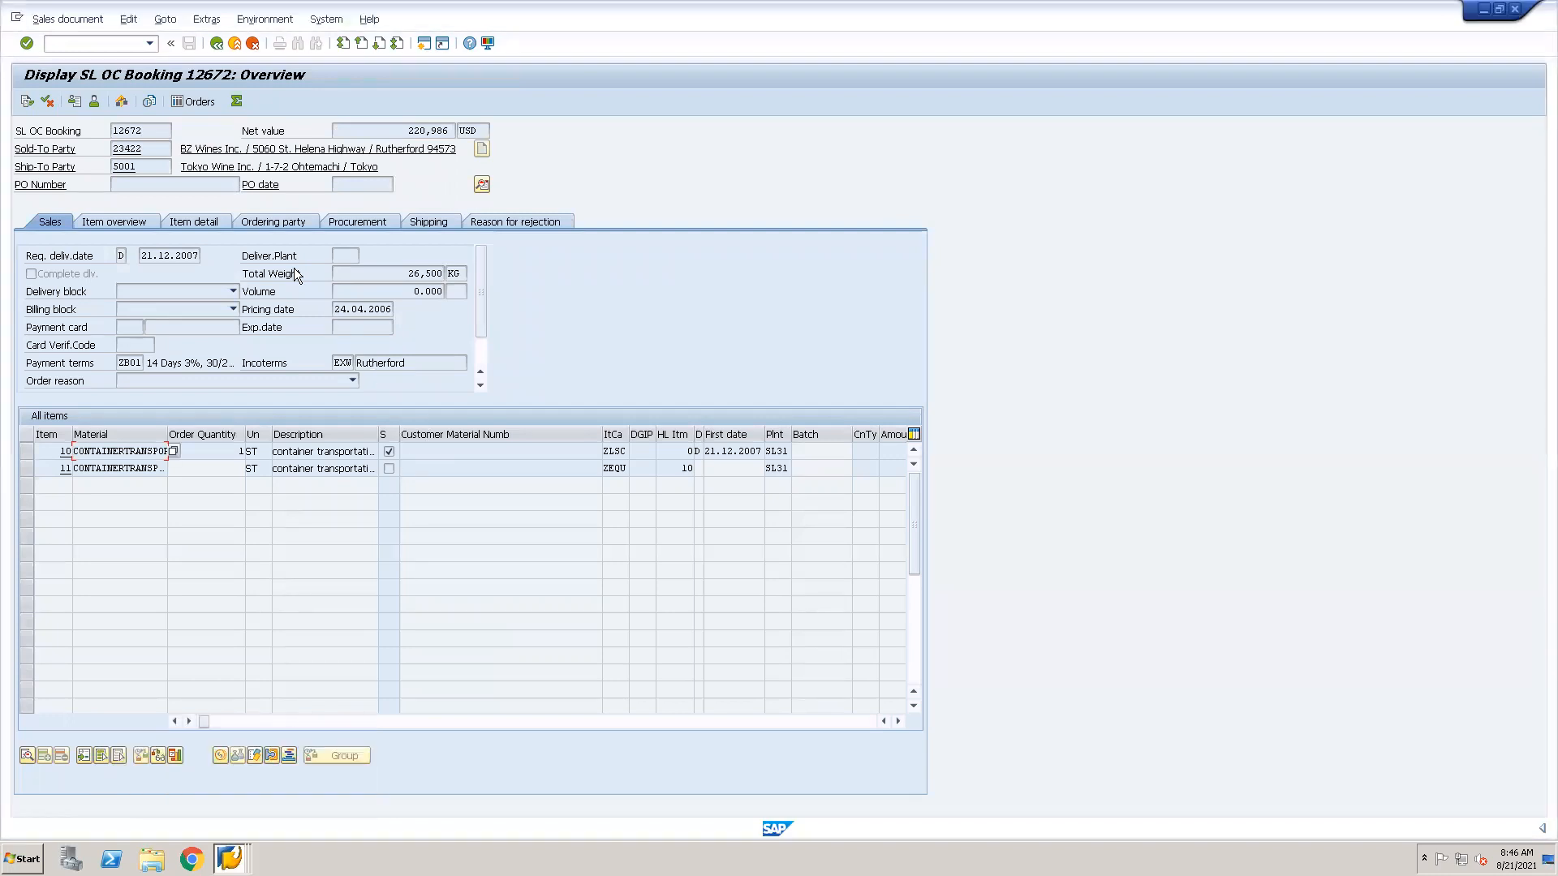
{"action": "left_click", "coordinate": [86, 41]}
{"action": "left_click", "coordinate": [484, 187]}
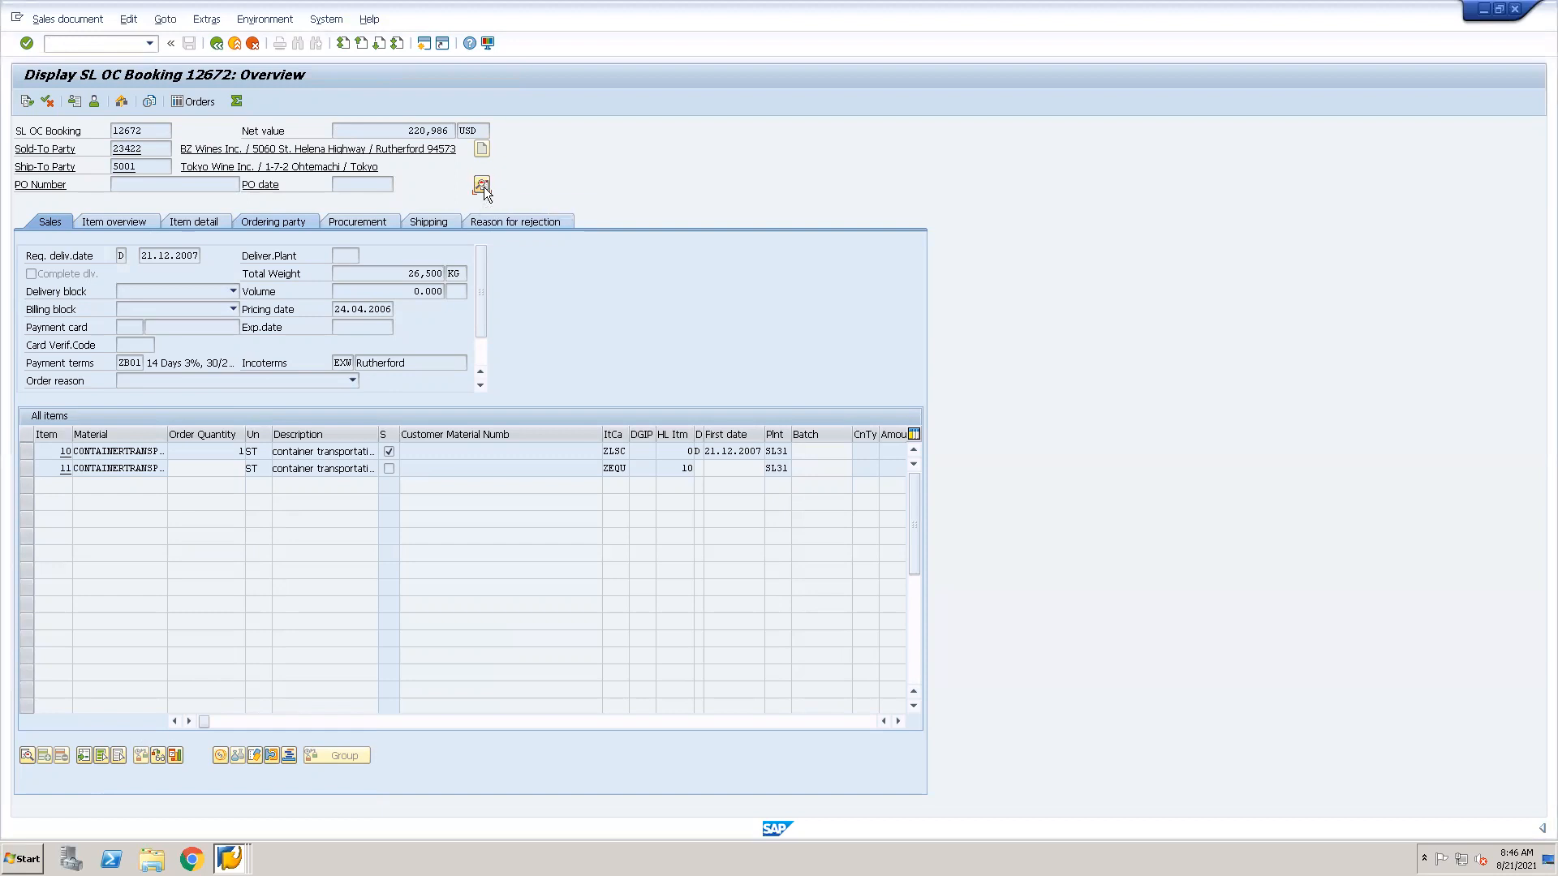